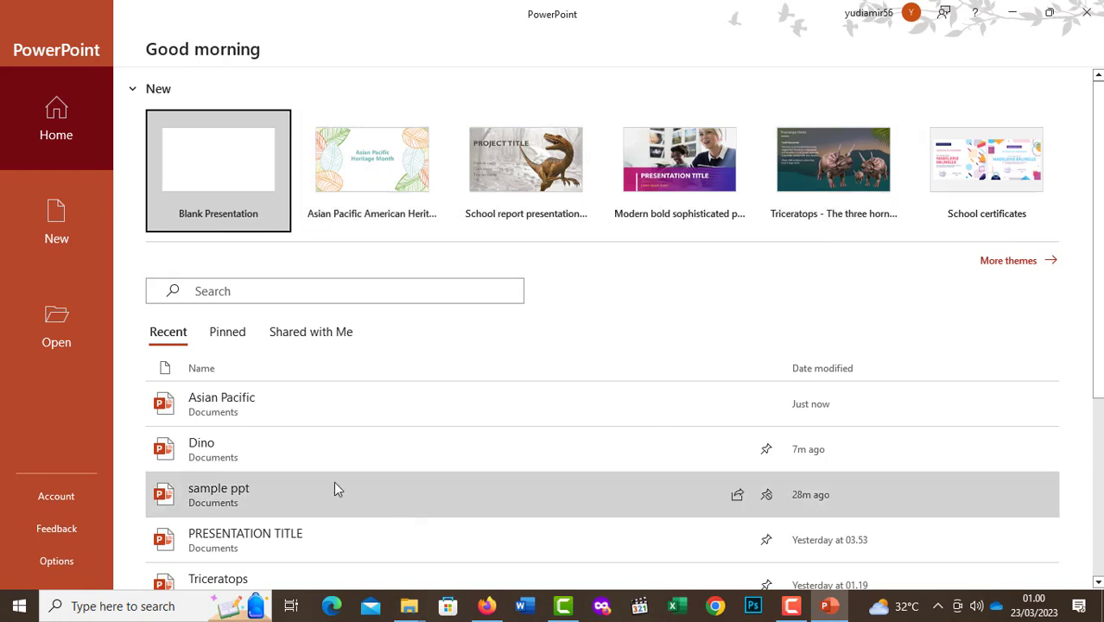
Step: Pin the Asian Pacific presentation from the Recent files list
{"action": "scroll", "coordinate": [277, 377], "scroll_direction": "down", "scroll_amount": 1}
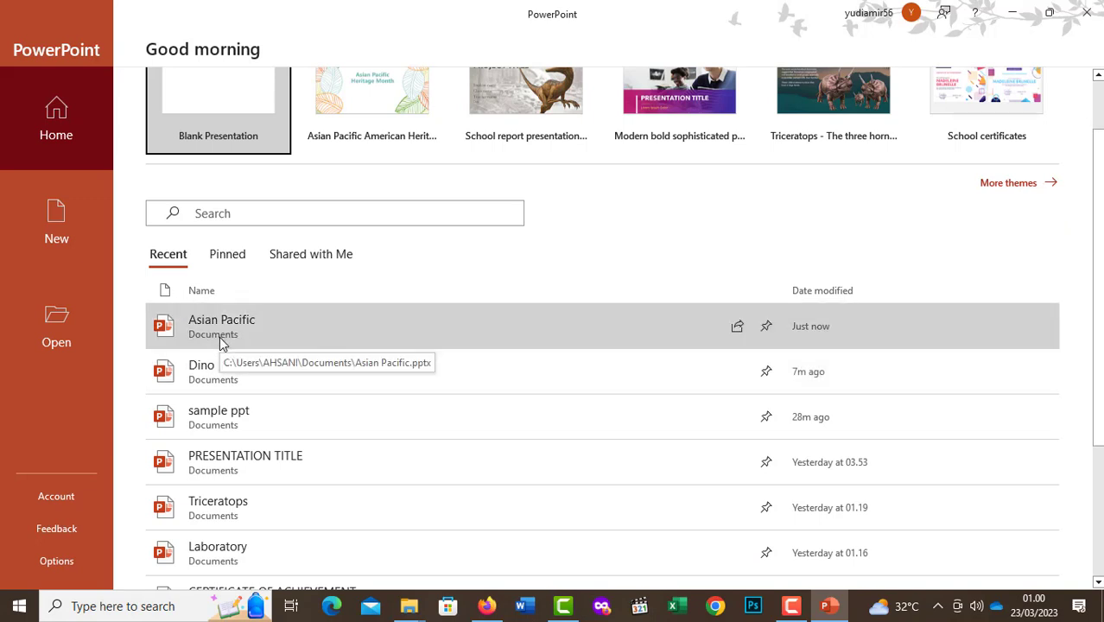
{"action": "left_click", "coordinate": [228, 254]}
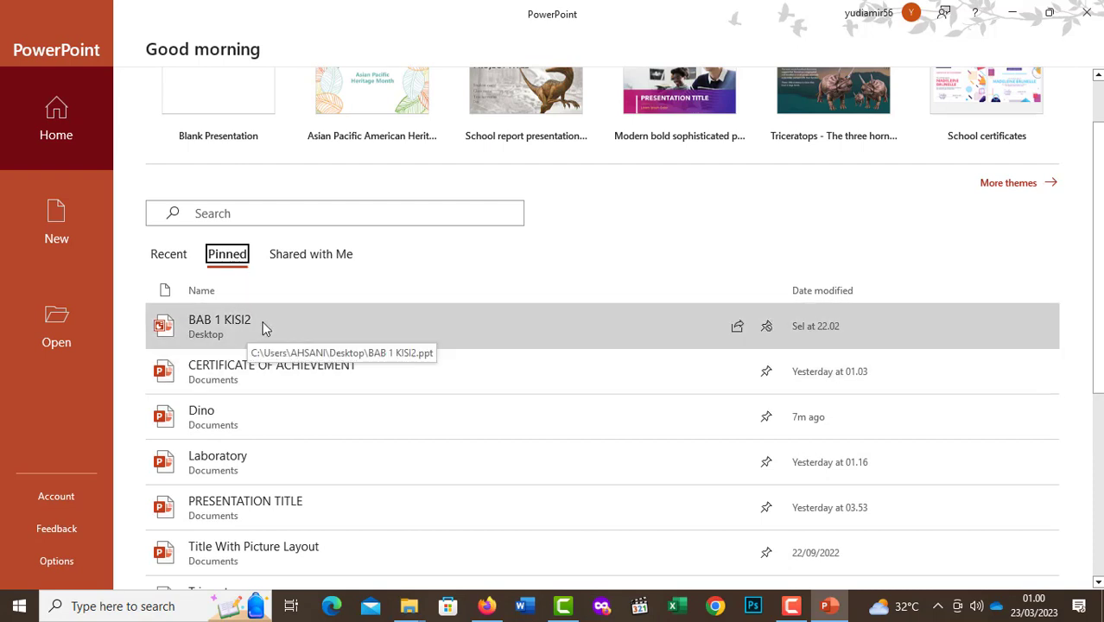
{"action": "left_click", "coordinate": [182, 261]}
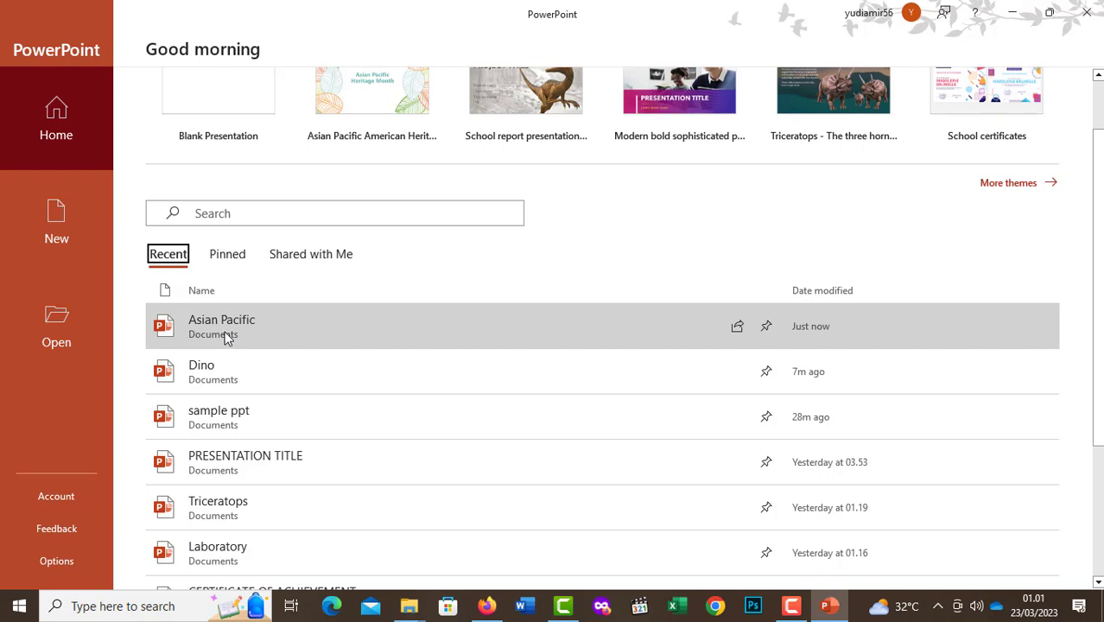
{"action": "right_click", "coordinate": [227, 333]}
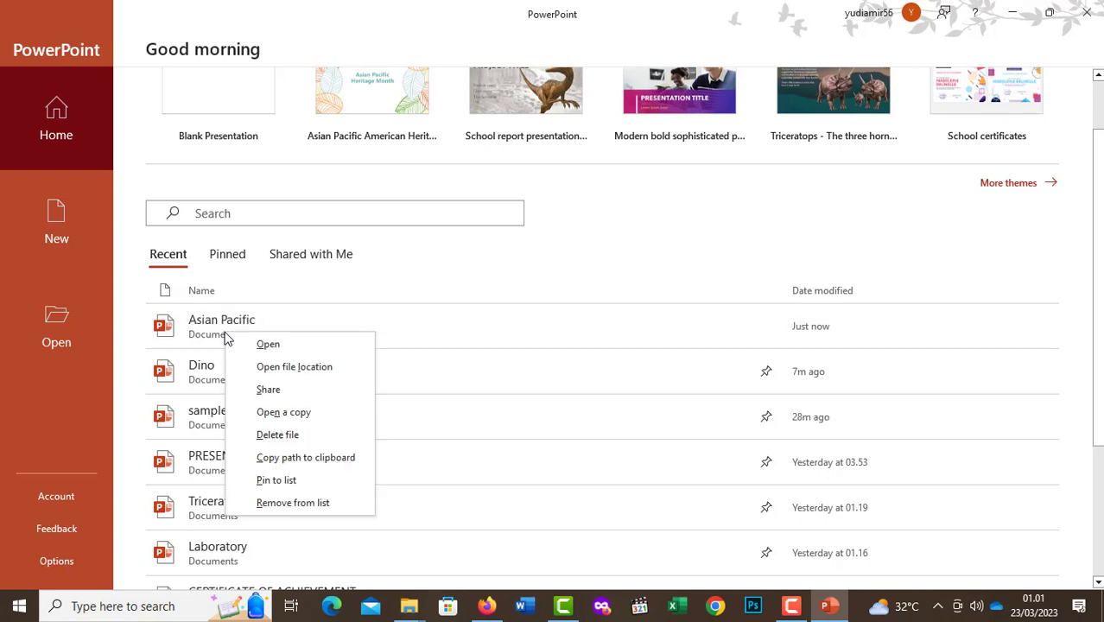
{"action": "left_click", "coordinate": [296, 485]}
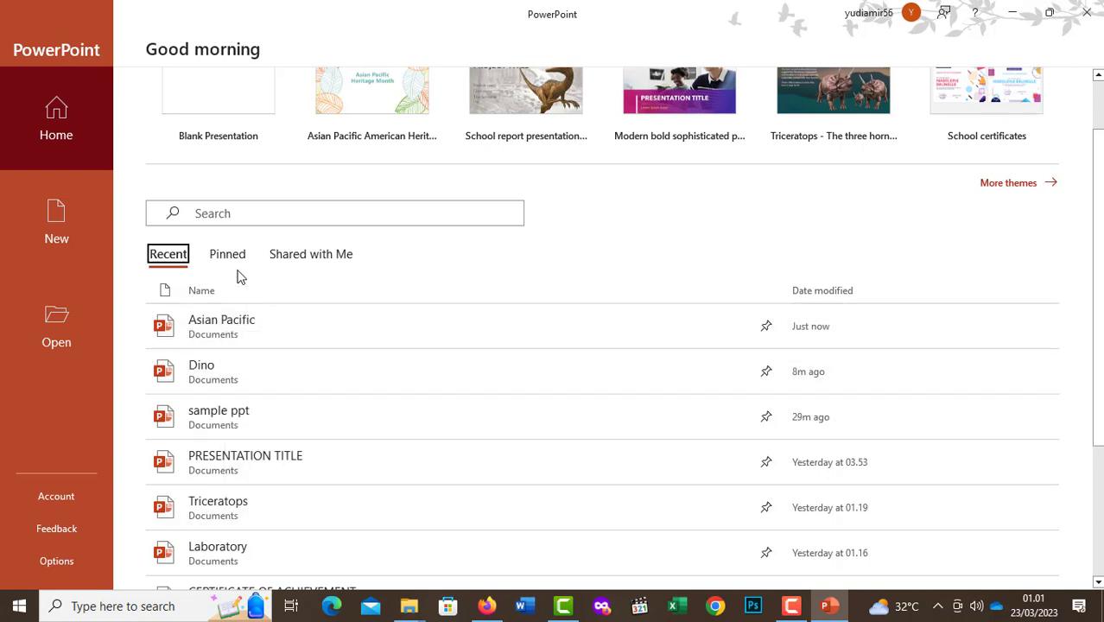
Step: Check the Pinned list, which now shows Asian Pacific alongside Dino and Laboratory
{"action": "left_click", "coordinate": [230, 265]}
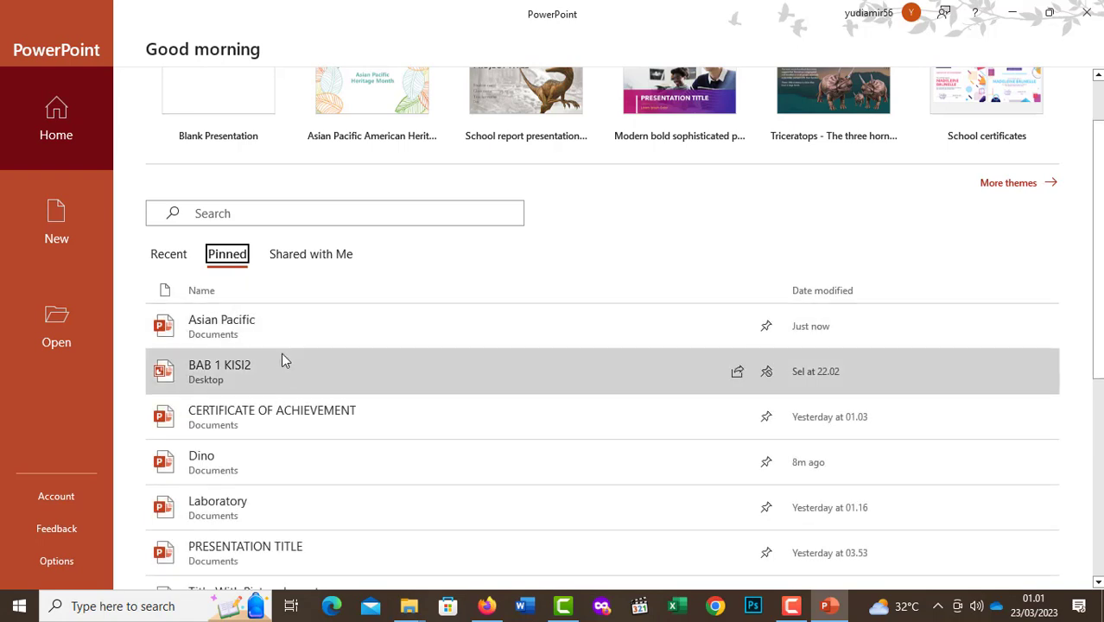
{"action": "scroll", "coordinate": [278, 361], "scroll_direction": "down", "scroll_amount": 3}
{"action": "scroll", "coordinate": [278, 361], "scroll_direction": "down", "scroll_amount": 1}
{"action": "scroll", "coordinate": [278, 361], "scroll_direction": "up", "scroll_amount": 4}
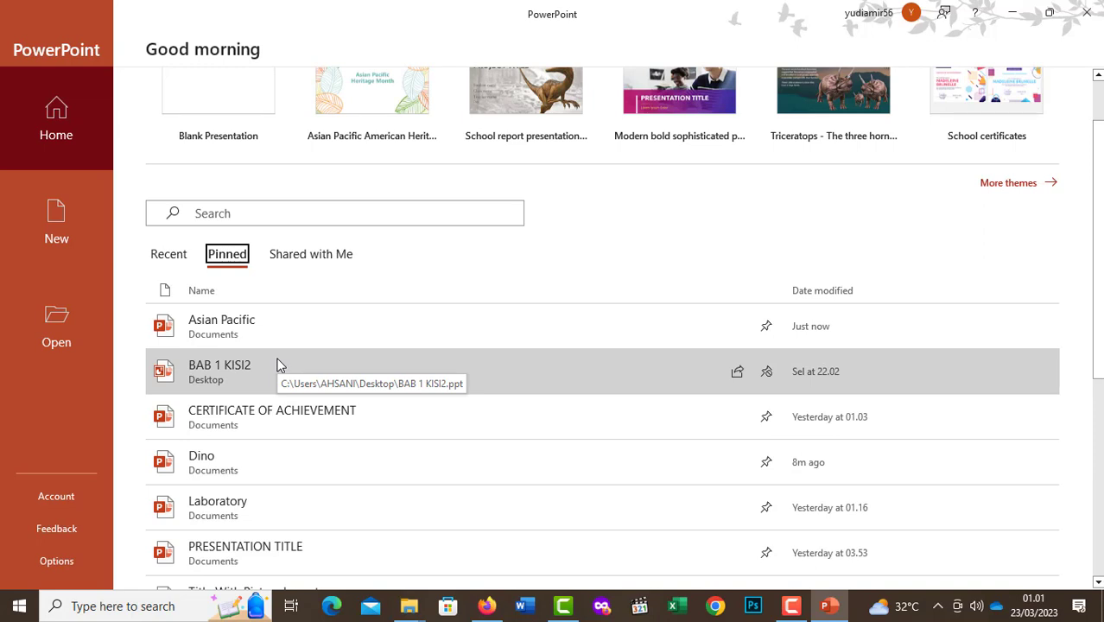
{"action": "right_click", "coordinate": [266, 342]}
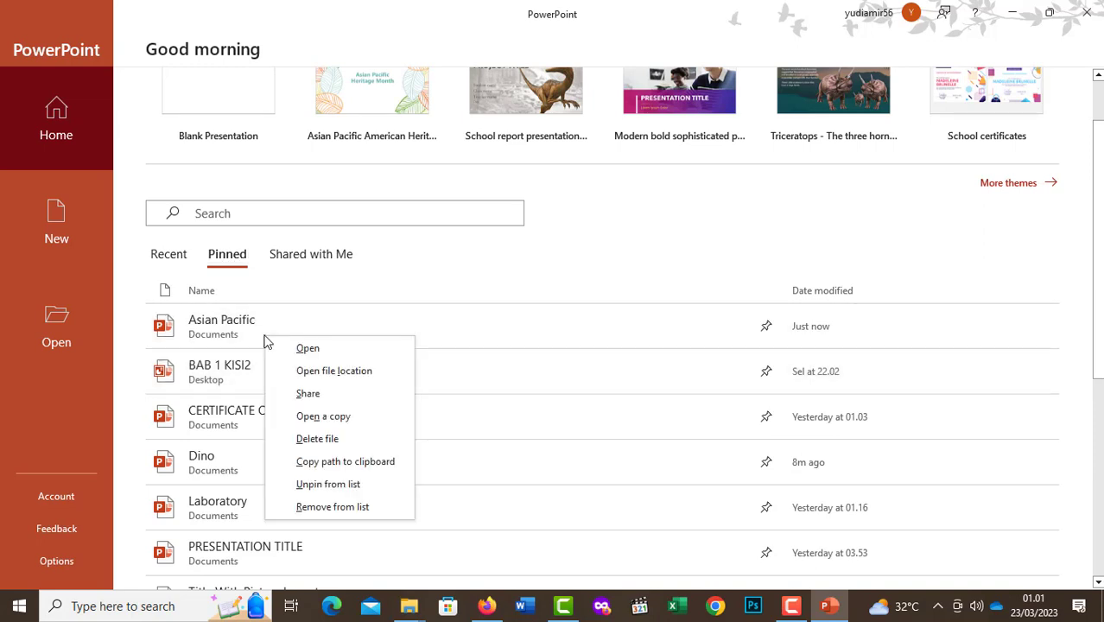
{"action": "key", "text": "Escape"}
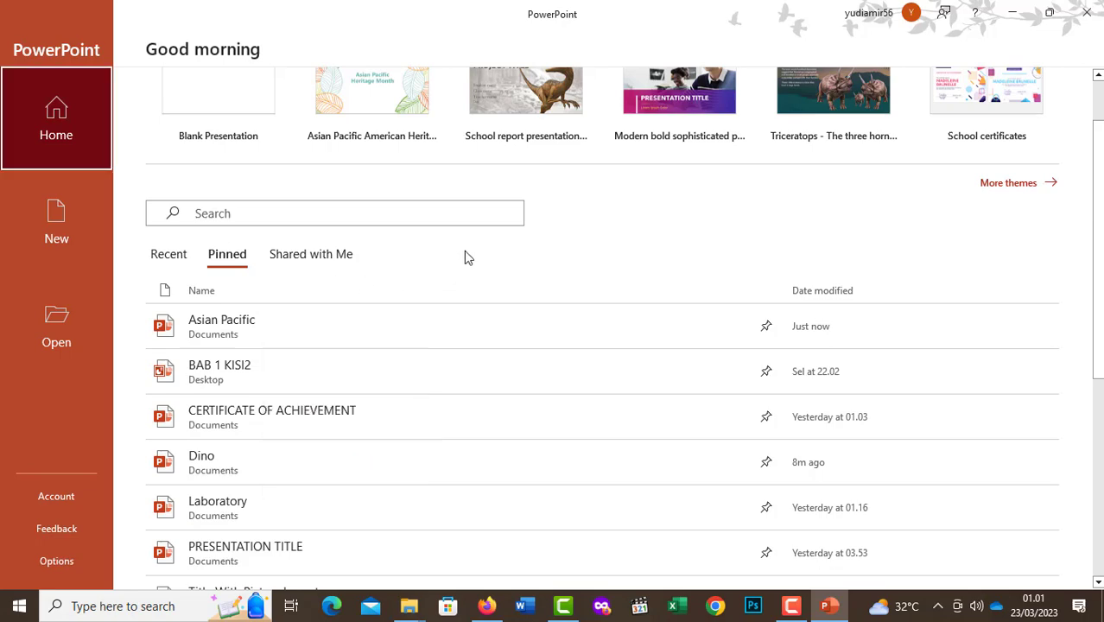
Step: Browse the New page templates, such as Geometric color block and Galaxy, and focus the template search box
{"action": "left_click", "coordinate": [67, 225]}
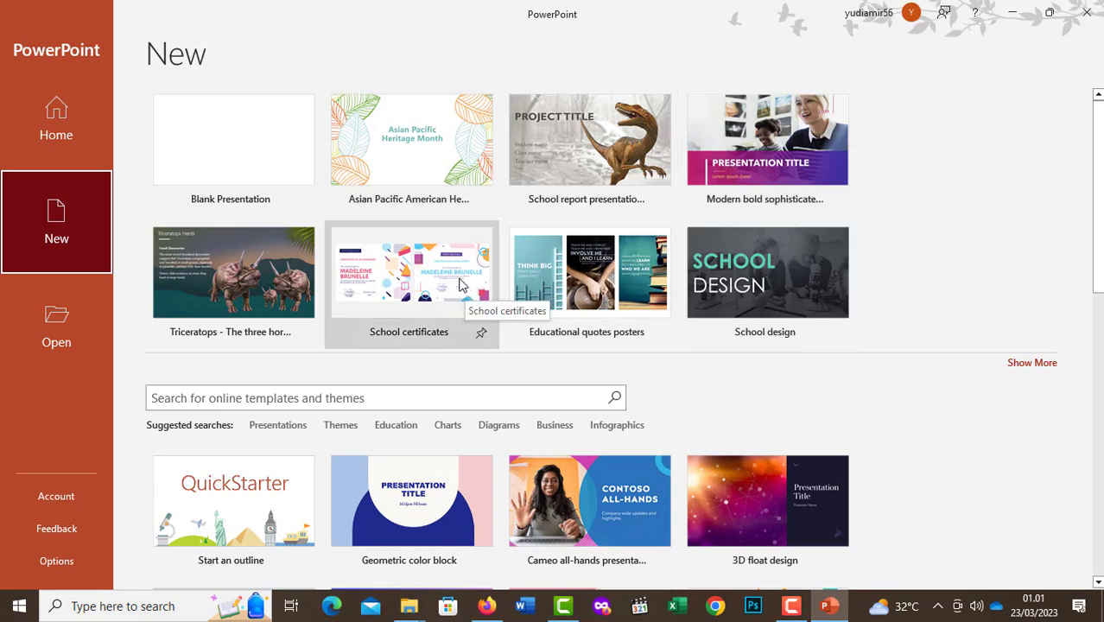
{"action": "scroll", "coordinate": [460, 287], "scroll_direction": "down", "scroll_amount": 3}
{"action": "scroll", "coordinate": [460, 285], "scroll_direction": "up", "scroll_amount": 1}
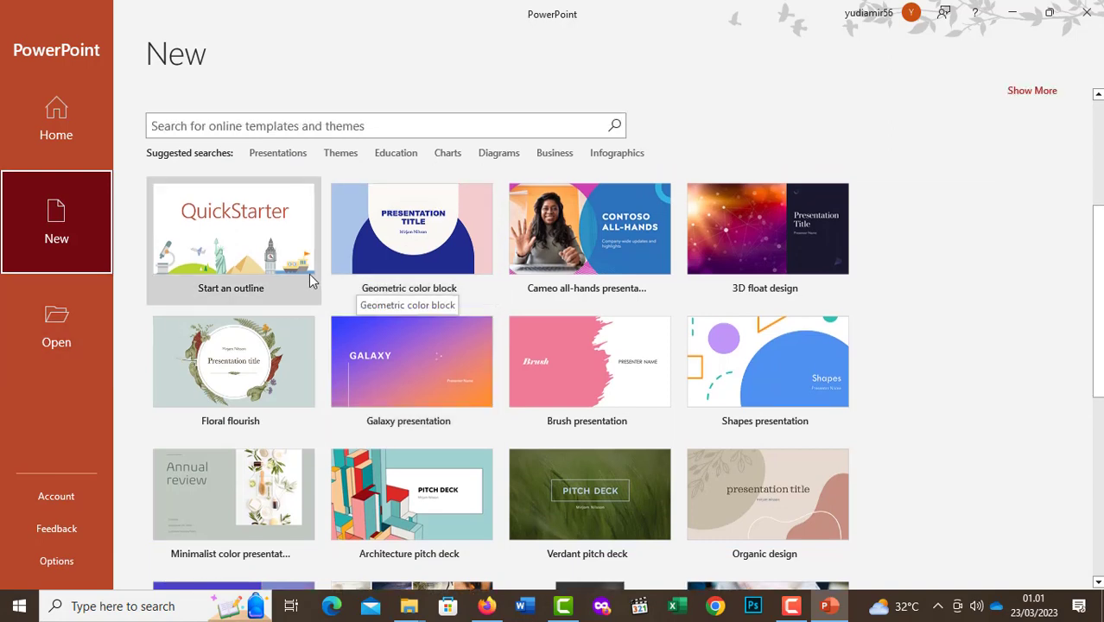
{"action": "scroll", "coordinate": [779, 317], "scroll_direction": "down", "scroll_amount": 3}
{"action": "scroll", "coordinate": [779, 330], "scroll_direction": "down", "scroll_amount": 2}
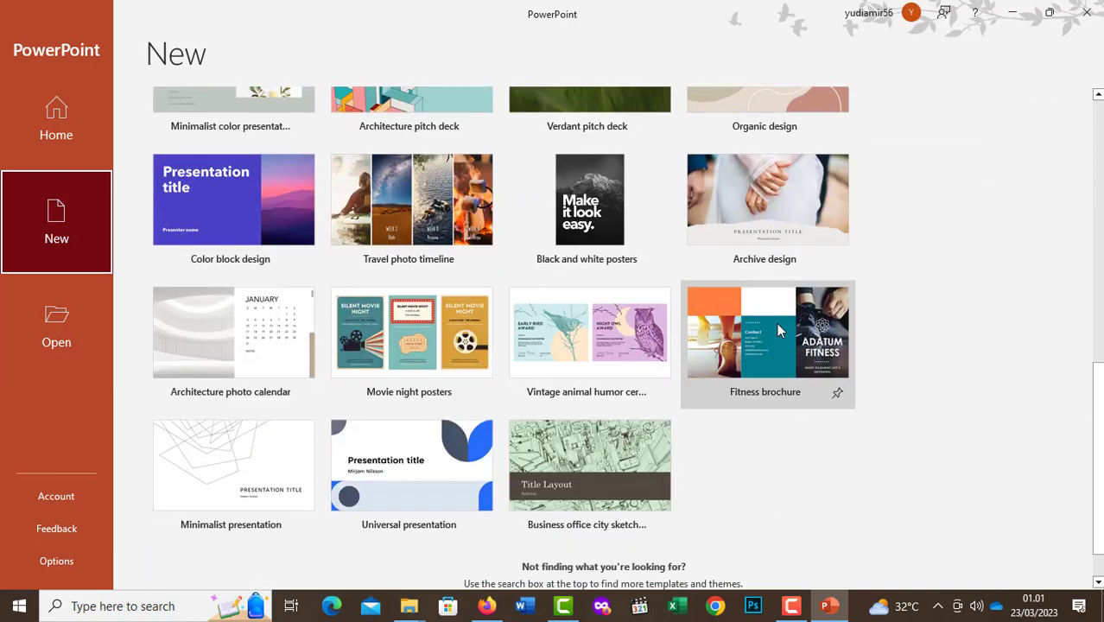
{"action": "scroll", "coordinate": [777, 329], "scroll_direction": "up", "scroll_amount": 5}
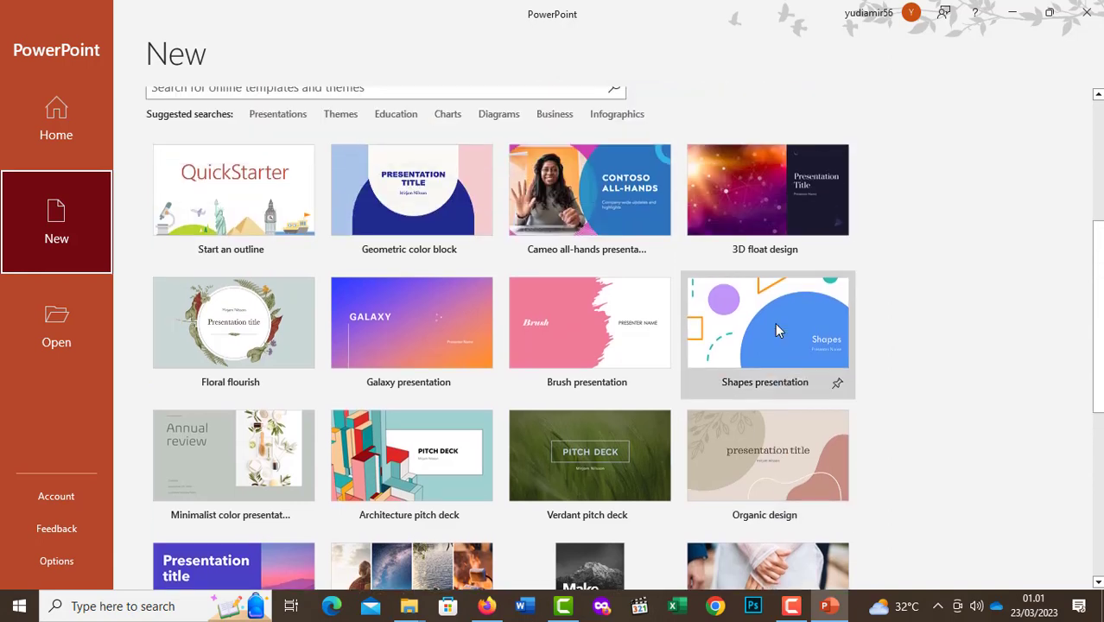
{"action": "scroll", "coordinate": [777, 329], "scroll_direction": "down", "scroll_amount": 2}
{"action": "scroll", "coordinate": [775, 327], "scroll_direction": "up", "scroll_amount": 2}
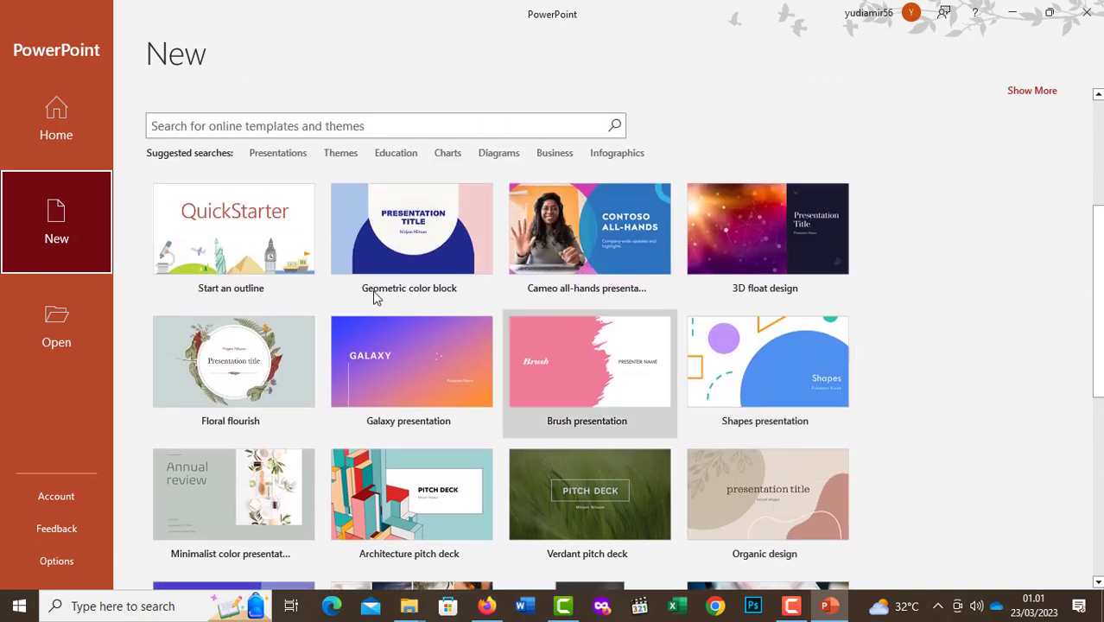
{"action": "scroll", "coordinate": [809, 362], "scroll_direction": "down", "scroll_amount": 2}
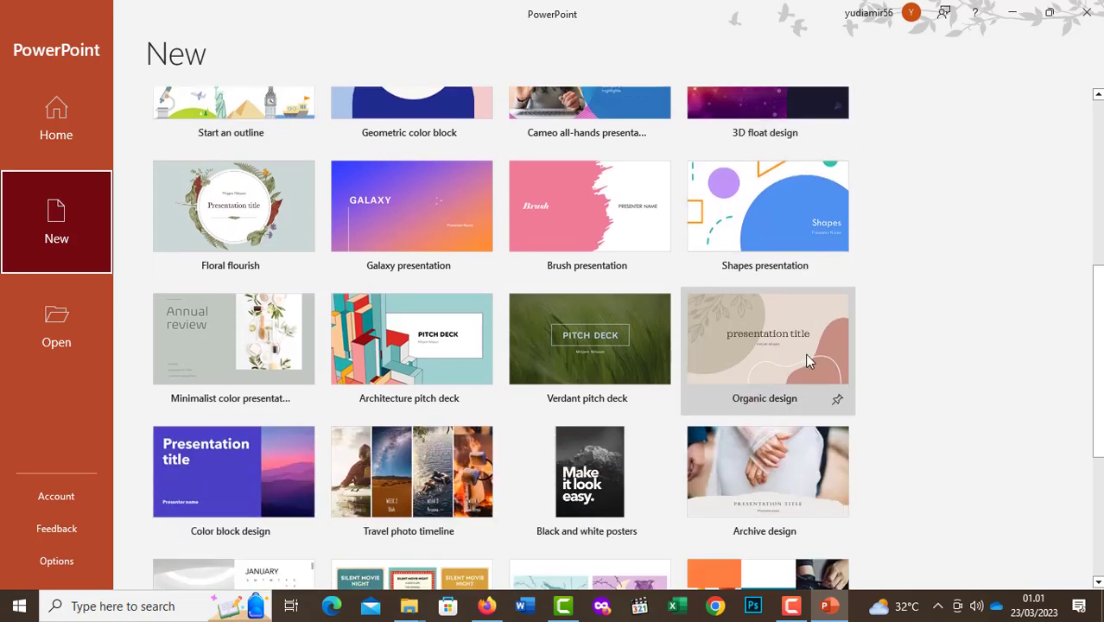
{"action": "scroll", "coordinate": [809, 362], "scroll_direction": "up", "scroll_amount": 2}
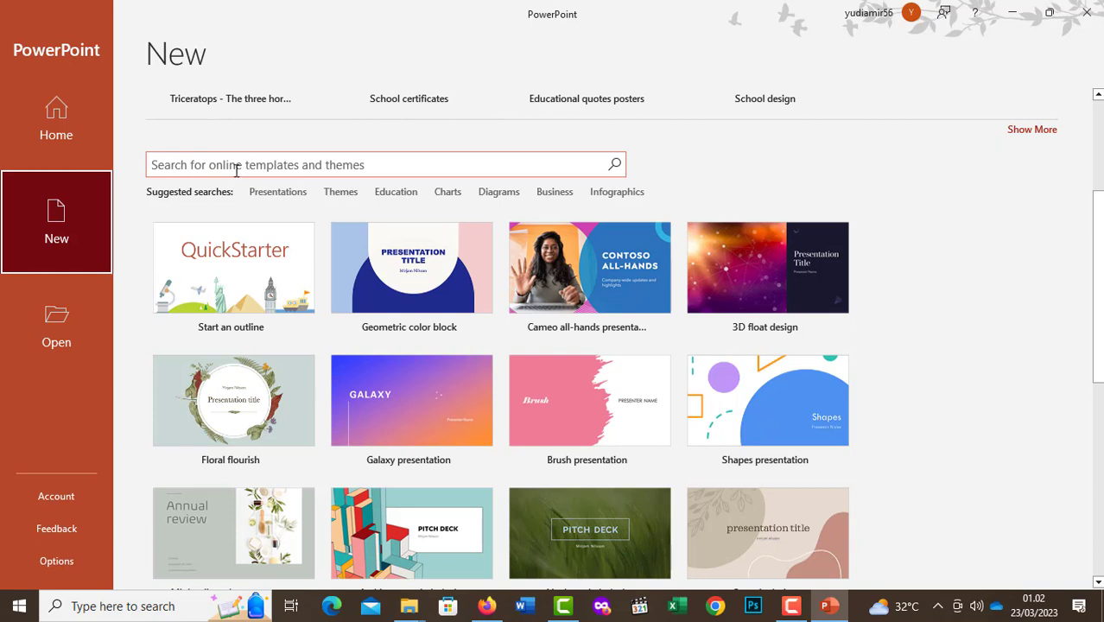
{"action": "left_click", "coordinate": [170, 164]}
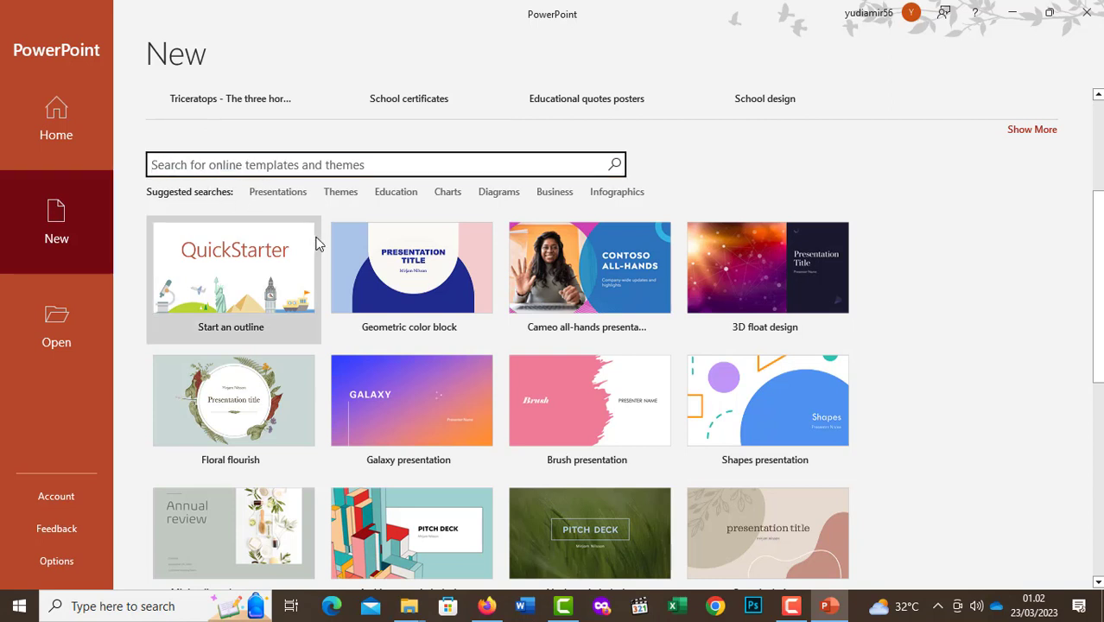
{"action": "scroll", "coordinate": [419, 279], "scroll_direction": "up", "scroll_amount": 3}
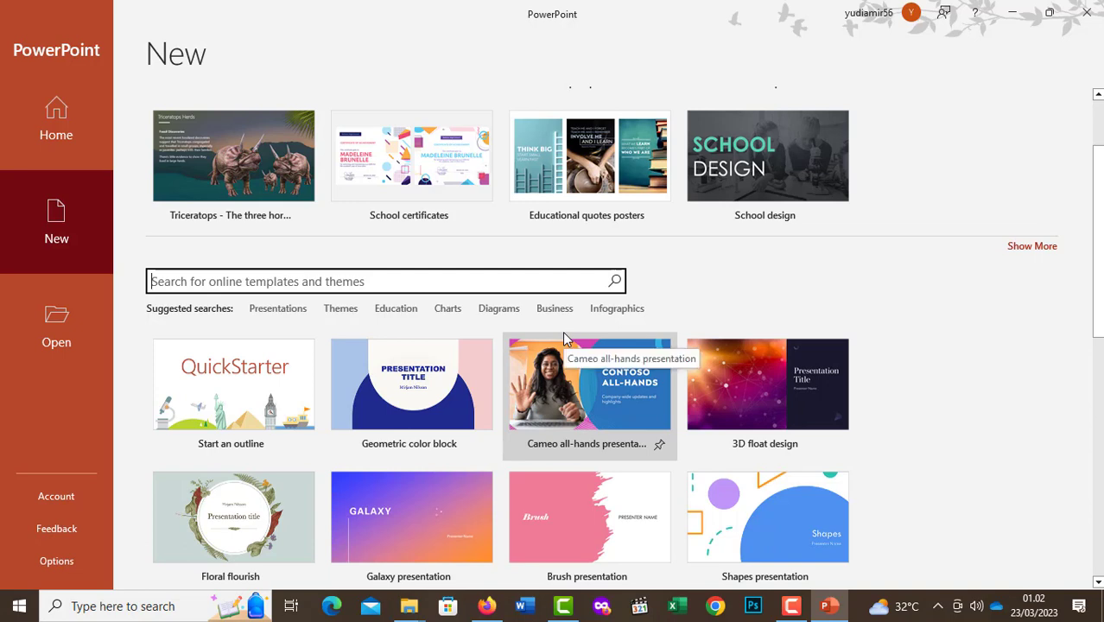
Step: Create a presentation from the Kindergarten diploma certificate template in the Education category
{"action": "left_click", "coordinate": [397, 313]}
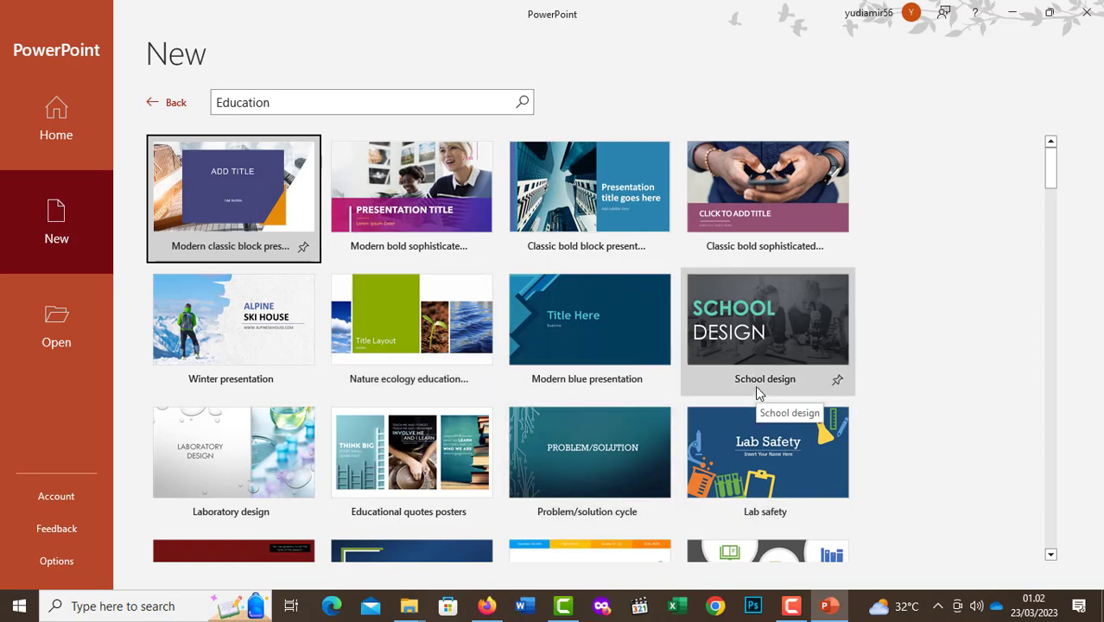
{"action": "scroll", "coordinate": [757, 391], "scroll_direction": "down", "scroll_amount": 2}
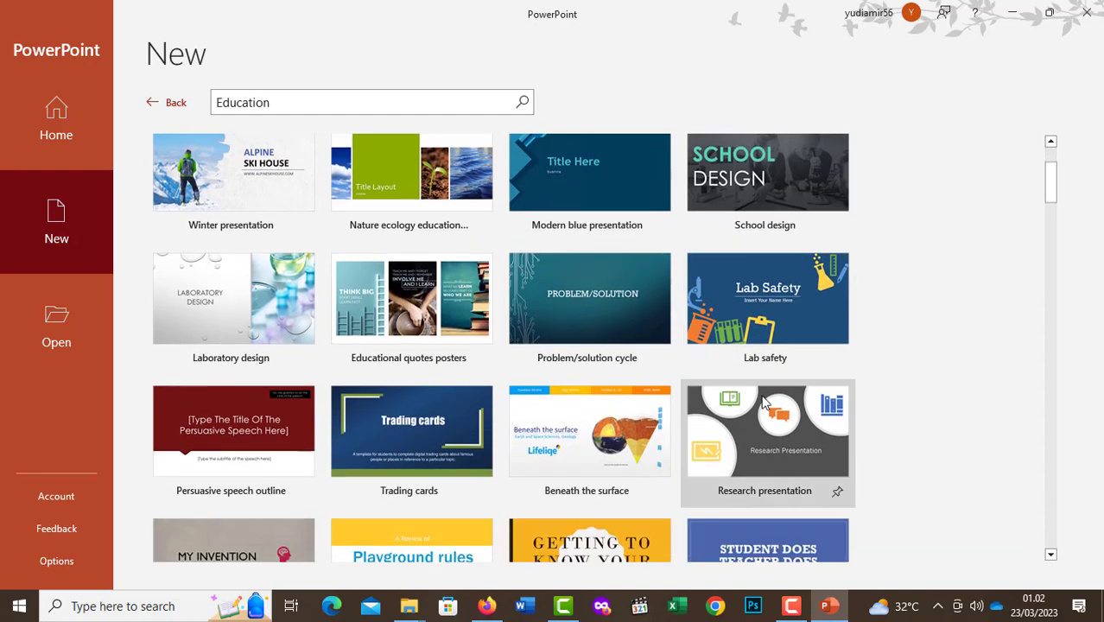
{"action": "scroll", "coordinate": [758, 396], "scroll_direction": "down", "scroll_amount": 1}
{"action": "scroll", "coordinate": [762, 404], "scroll_direction": "down", "scroll_amount": 2}
{"action": "scroll", "coordinate": [762, 404], "scroll_direction": "down", "scroll_amount": 2}
{"action": "scroll", "coordinate": [762, 404], "scroll_direction": "down", "scroll_amount": 1}
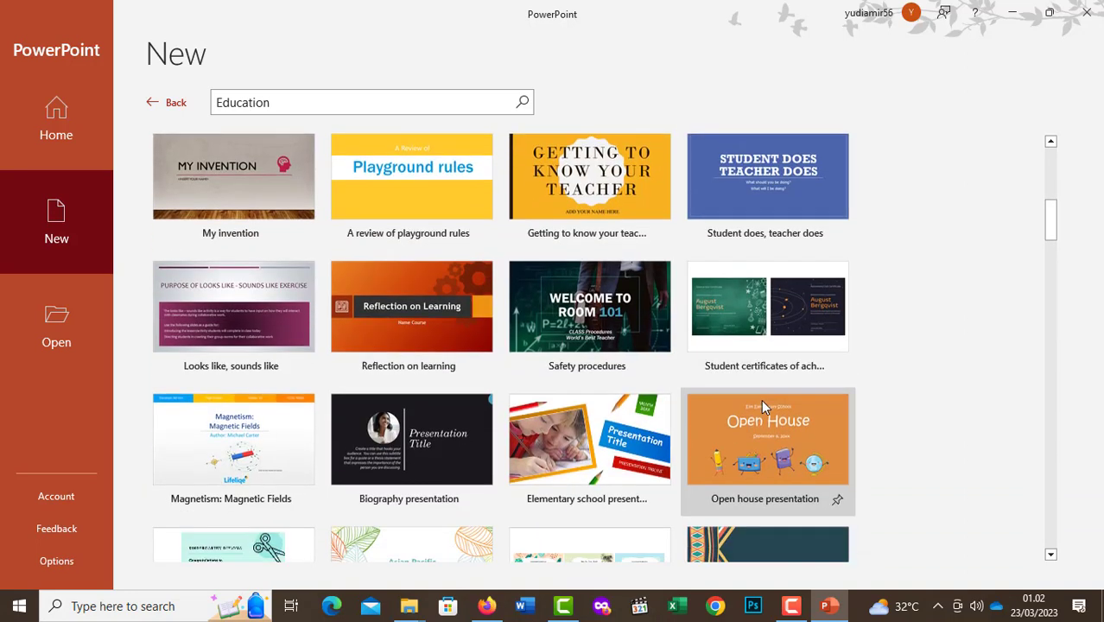
{"action": "scroll", "coordinate": [762, 405], "scroll_direction": "down", "scroll_amount": 1}
{"action": "scroll", "coordinate": [762, 404], "scroll_direction": "down", "scroll_amount": 1}
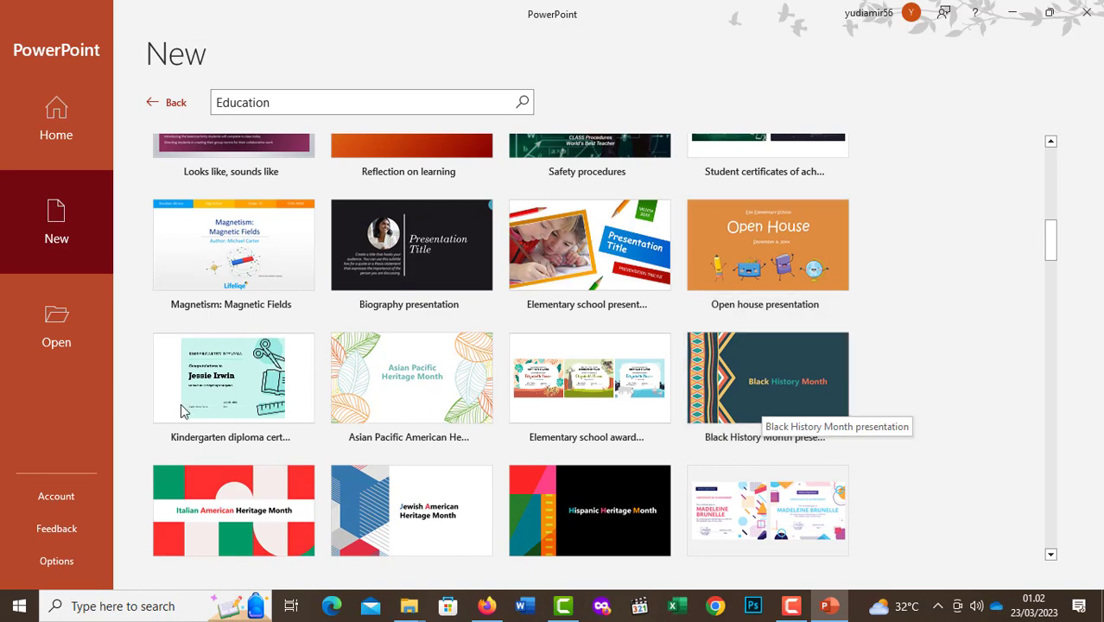
{"action": "left_click", "coordinate": [221, 390]}
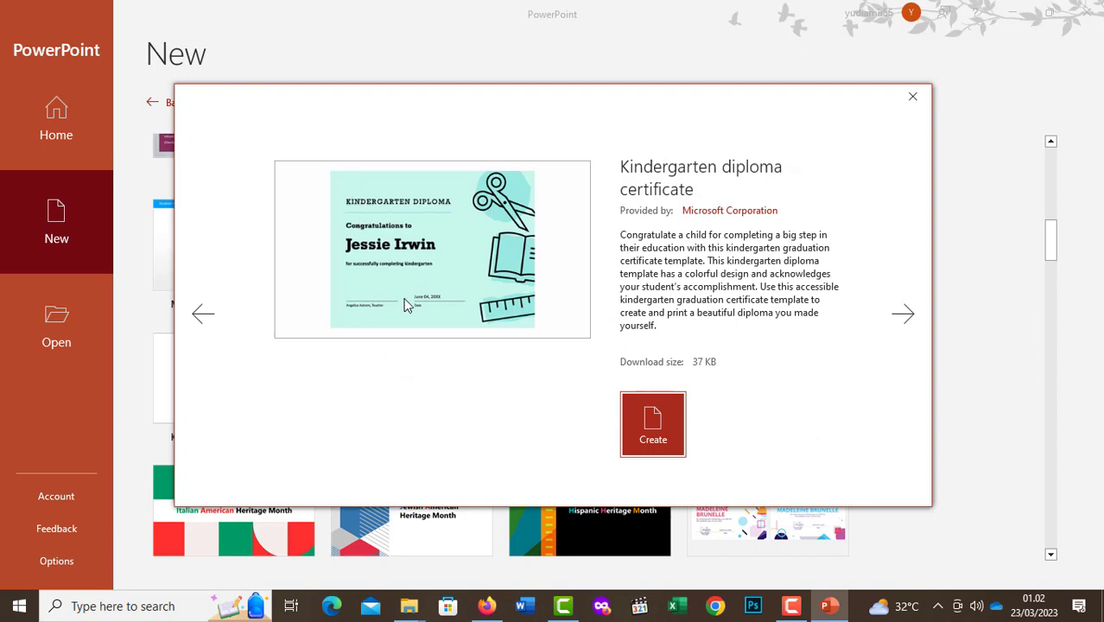
{"action": "left_click", "coordinate": [654, 422]}
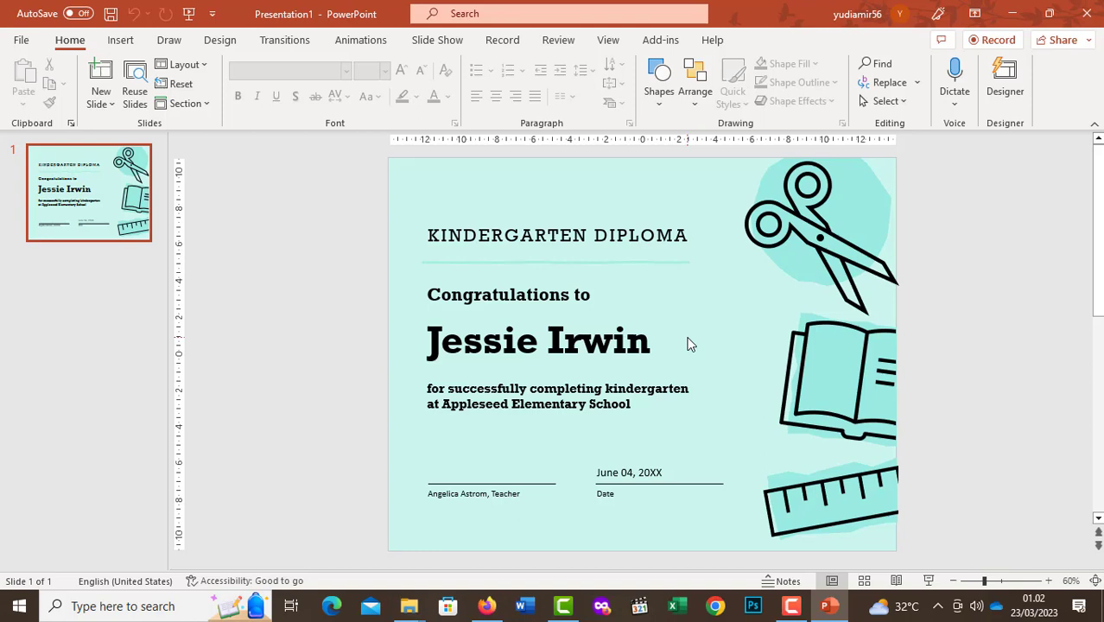
Step: Inspect the diploma's heading, recipient, statement, date and teacher text boxes, then deselect
{"action": "left_click", "coordinate": [522, 238]}
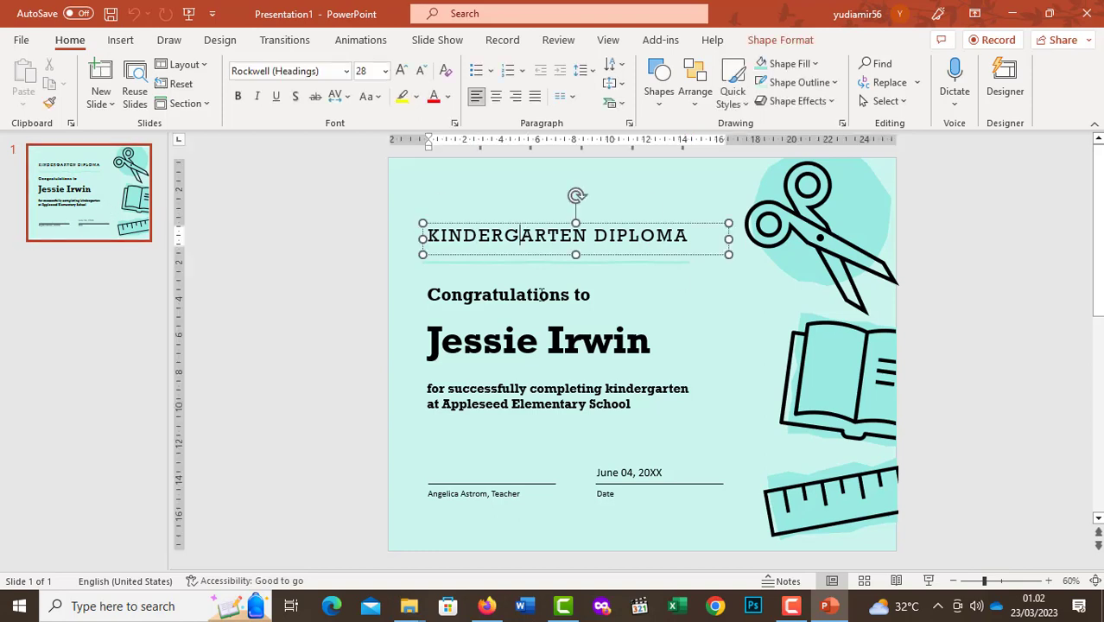
{"action": "left_click", "coordinate": [529, 296]}
{"action": "left_click", "coordinate": [539, 343]}
{"action": "left_click", "coordinate": [545, 403]}
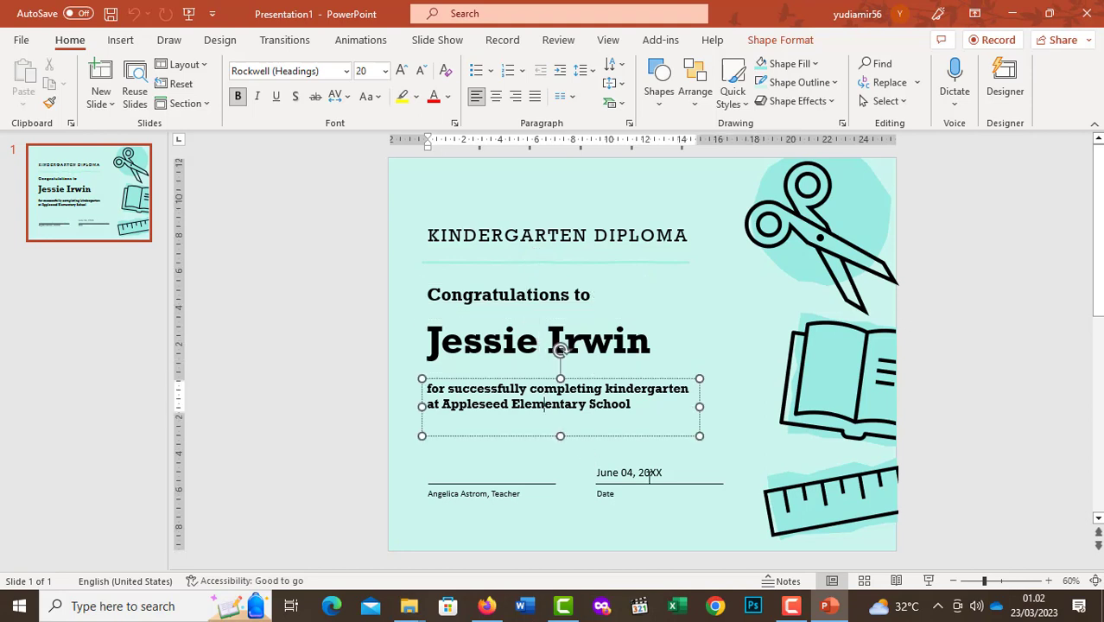
{"action": "left_click", "coordinate": [649, 476]}
{"action": "left_click", "coordinate": [487, 497]}
{"action": "left_click", "coordinate": [473, 216]}
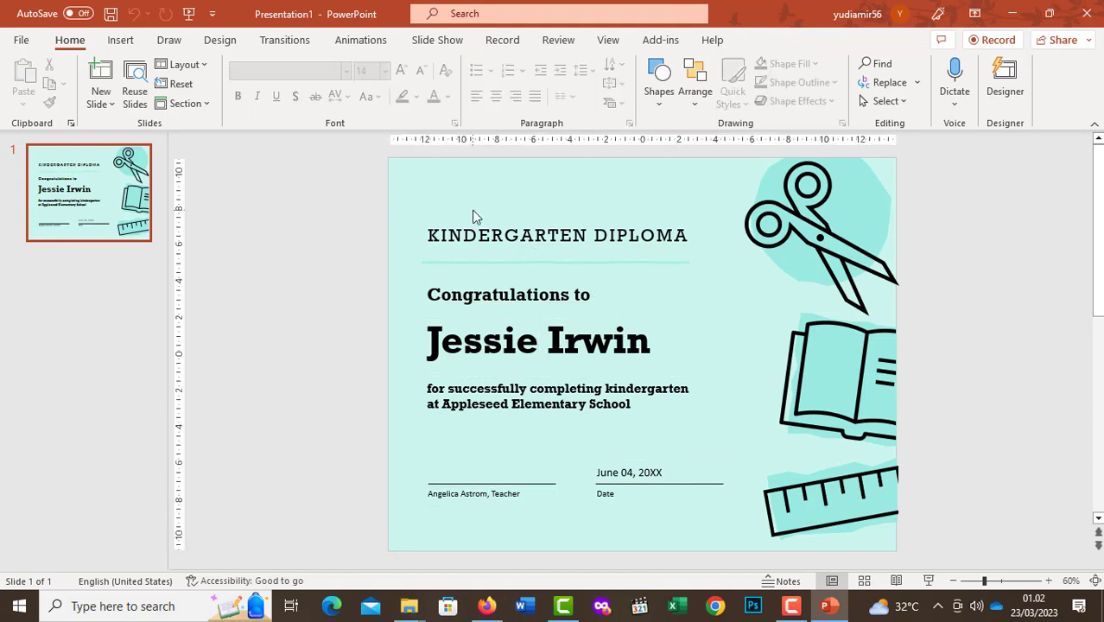
Step: Save the diploma as KINDERGARTEN DIPLOMA in Documents on this PC and return to Home
{"action": "left_click", "coordinate": [112, 14]}
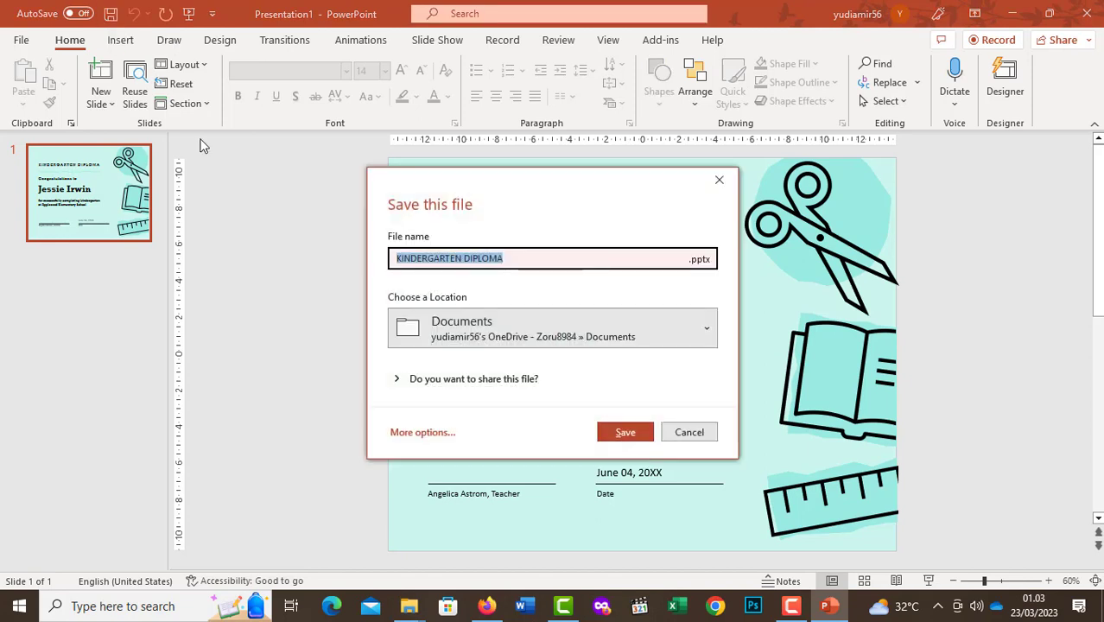
{"action": "left_click", "coordinate": [577, 337]}
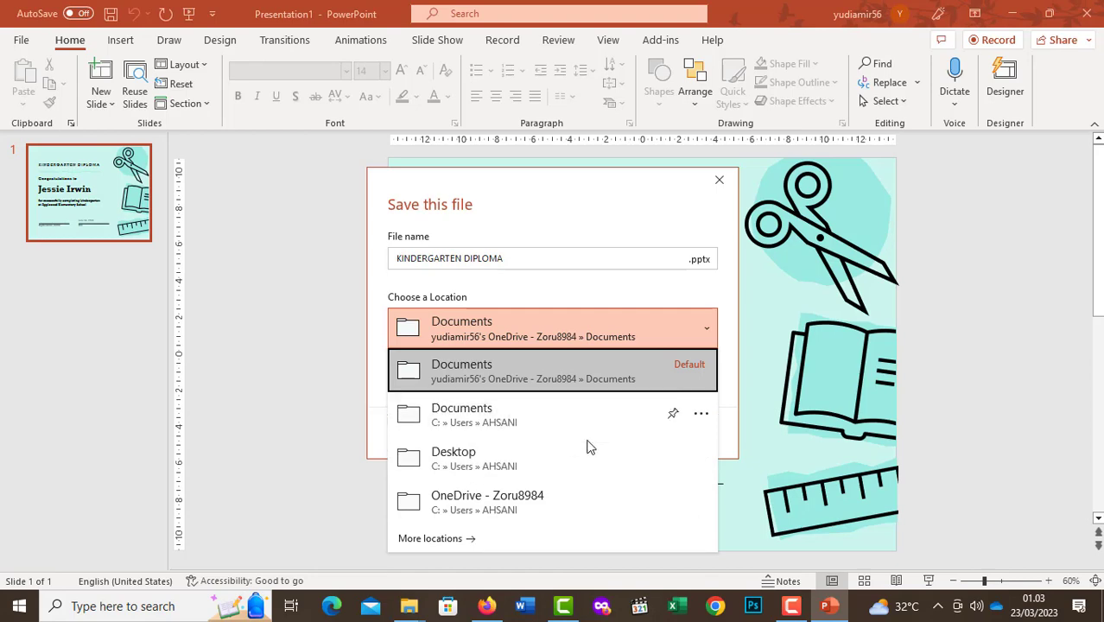
{"action": "left_click", "coordinate": [512, 422]}
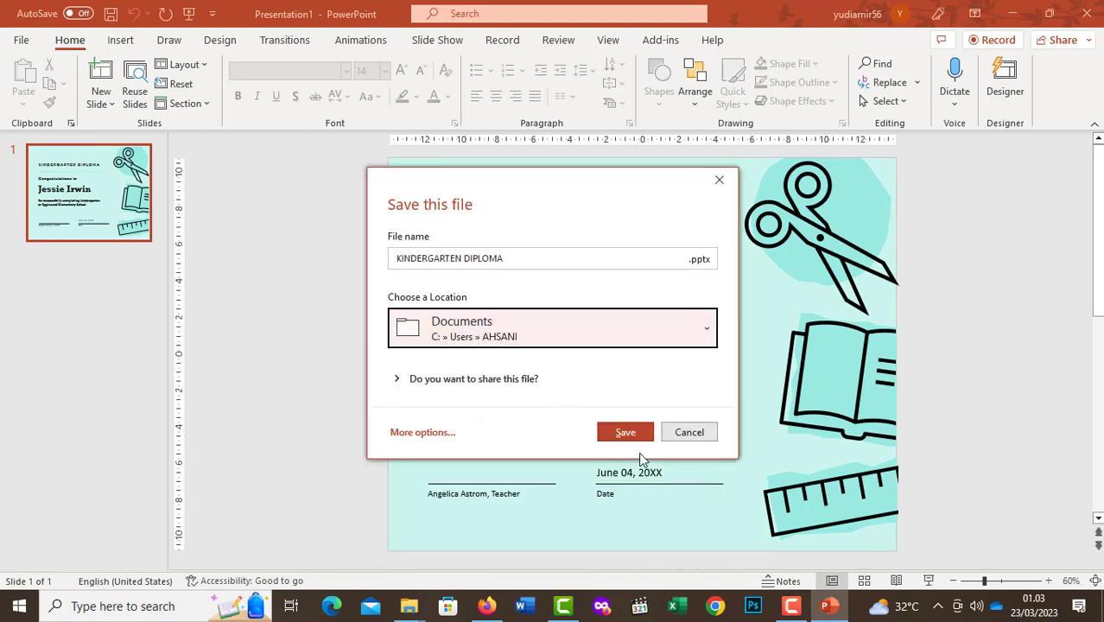
{"action": "left_click", "coordinate": [626, 434]}
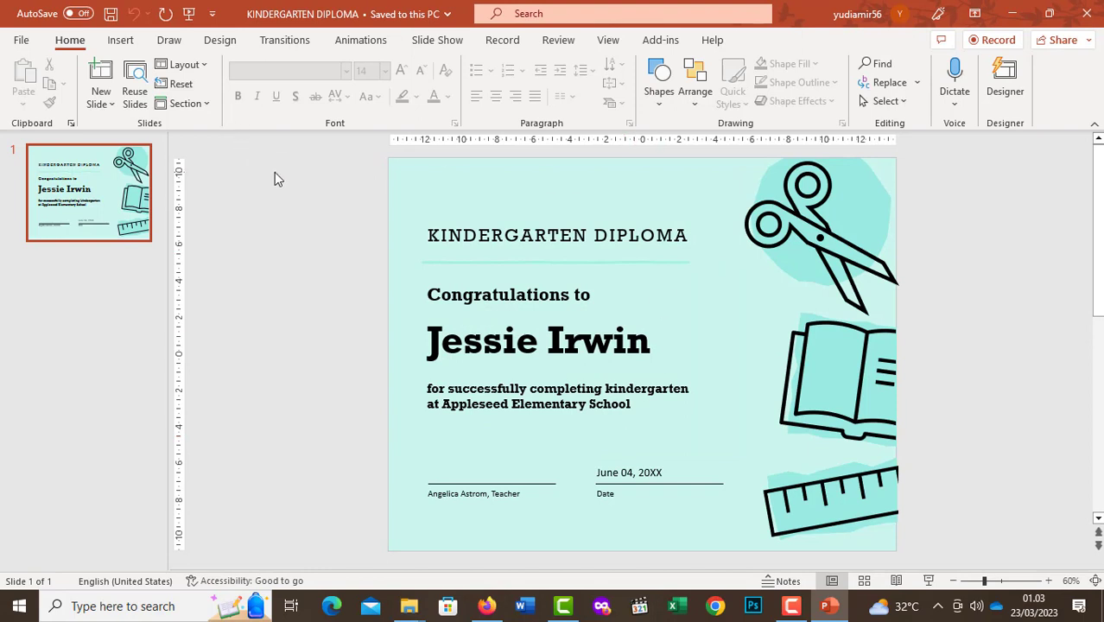
{"action": "left_click", "coordinate": [22, 43]}
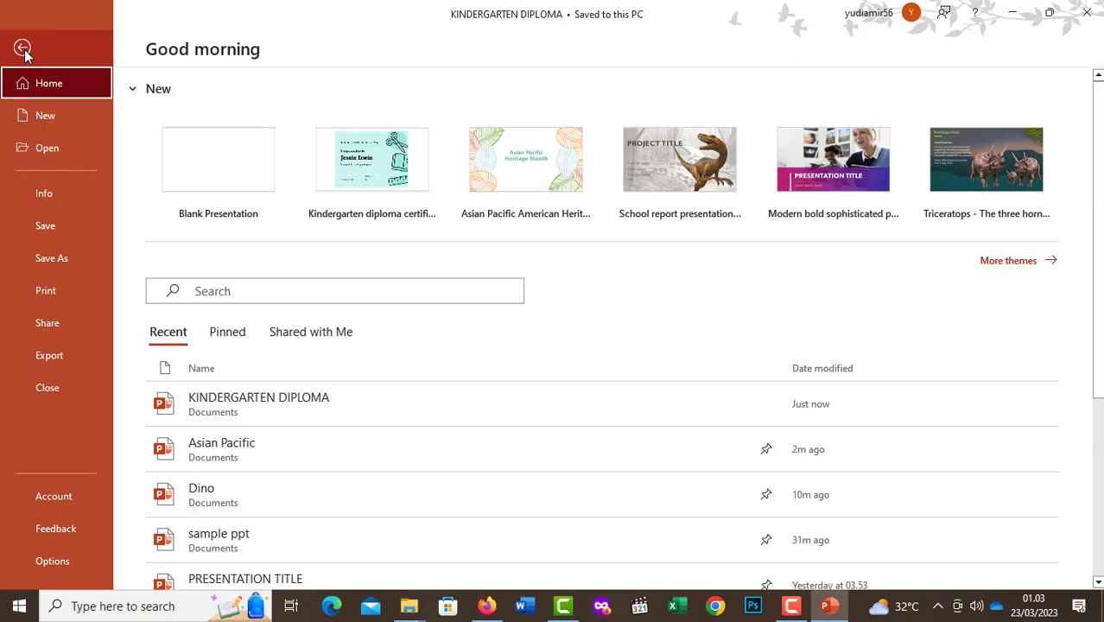
Step: Create a blank presentation, Presentation1, with one empty title slide
{"action": "left_click", "coordinate": [254, 178]}
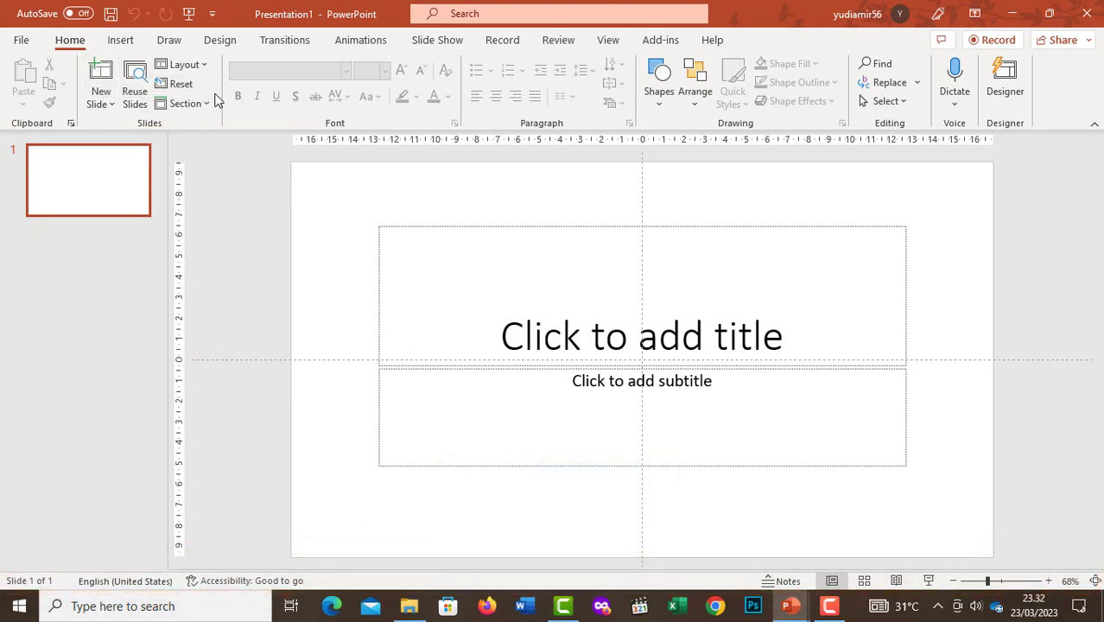
Step: Browse the Insert, Home and Draw ribbon tabs, ending on the Design tab's Themes gallery
{"action": "left_click", "coordinate": [122, 44]}
{"action": "scroll", "coordinate": [169, 47], "scroll_direction": "down", "scroll_amount": 1}
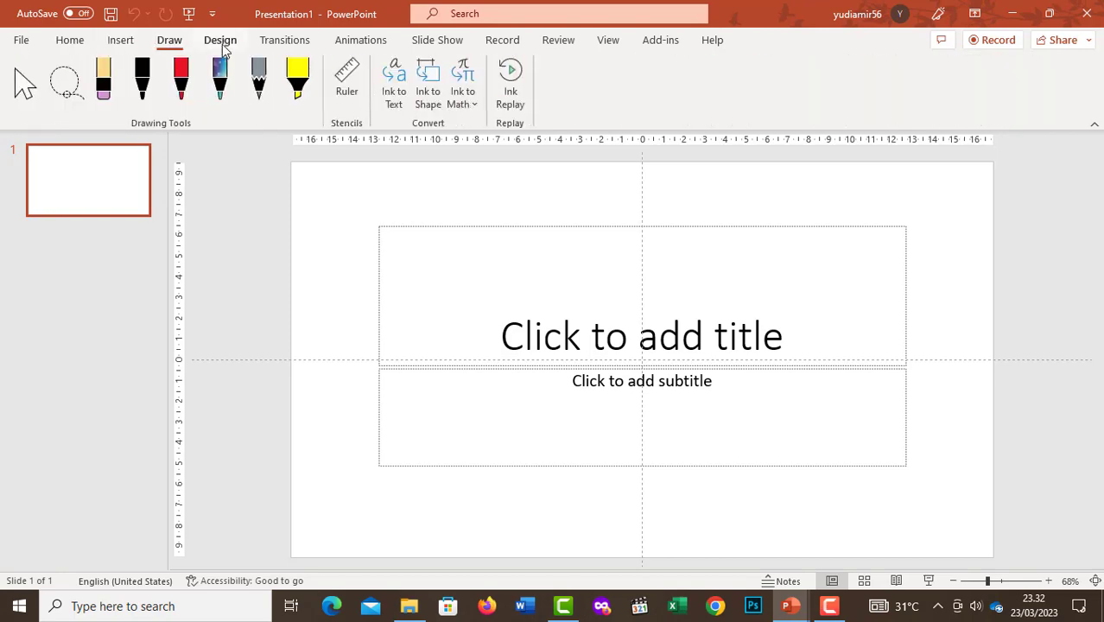
{"action": "scroll", "coordinate": [183, 43], "scroll_direction": "down", "scroll_amount": 1}
{"action": "scroll", "coordinate": [129, 45], "scroll_direction": "up", "scroll_amount": 1}
{"action": "scroll", "coordinate": [112, 50], "scroll_direction": "up", "scroll_amount": 1}
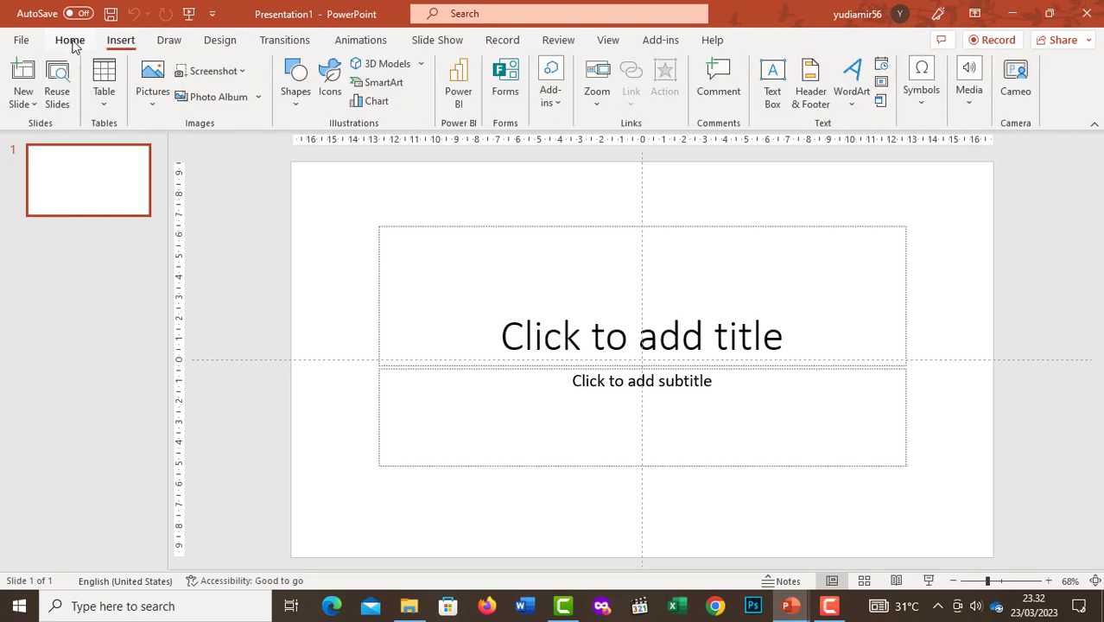
{"action": "left_click", "coordinate": [73, 43]}
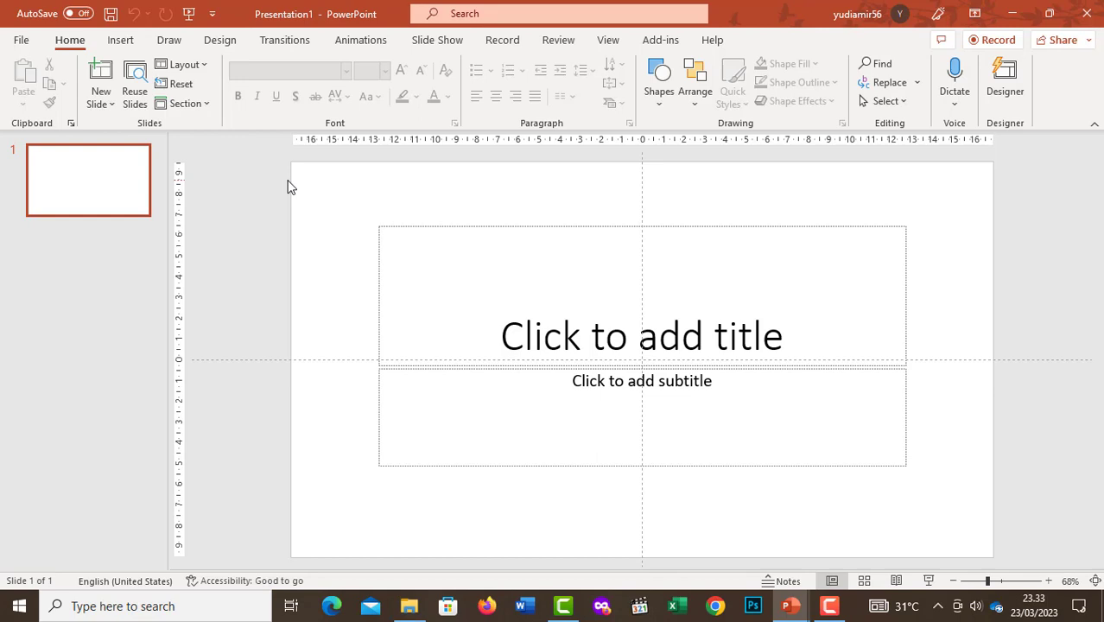
{"action": "left_click", "coordinate": [122, 43]}
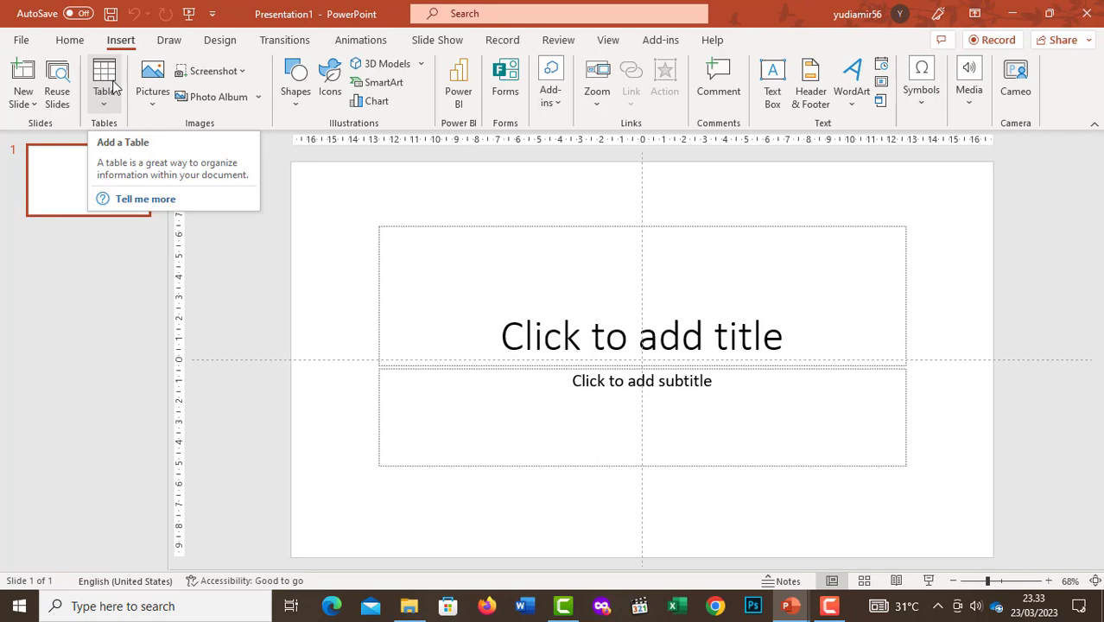
{"action": "left_click", "coordinate": [170, 41]}
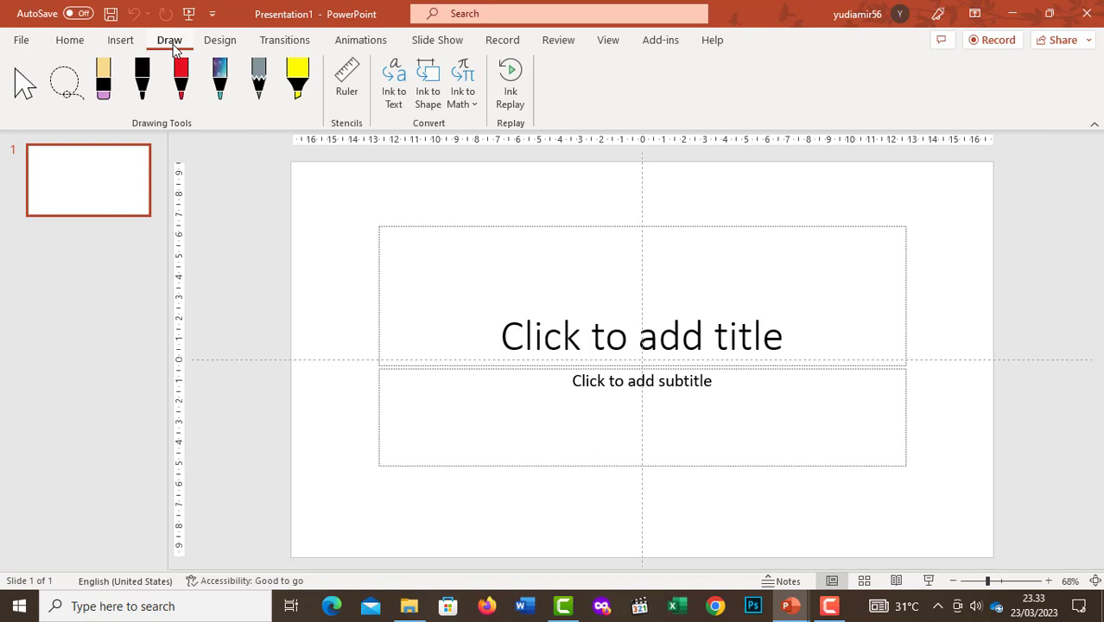
{"action": "left_click", "coordinate": [221, 43]}
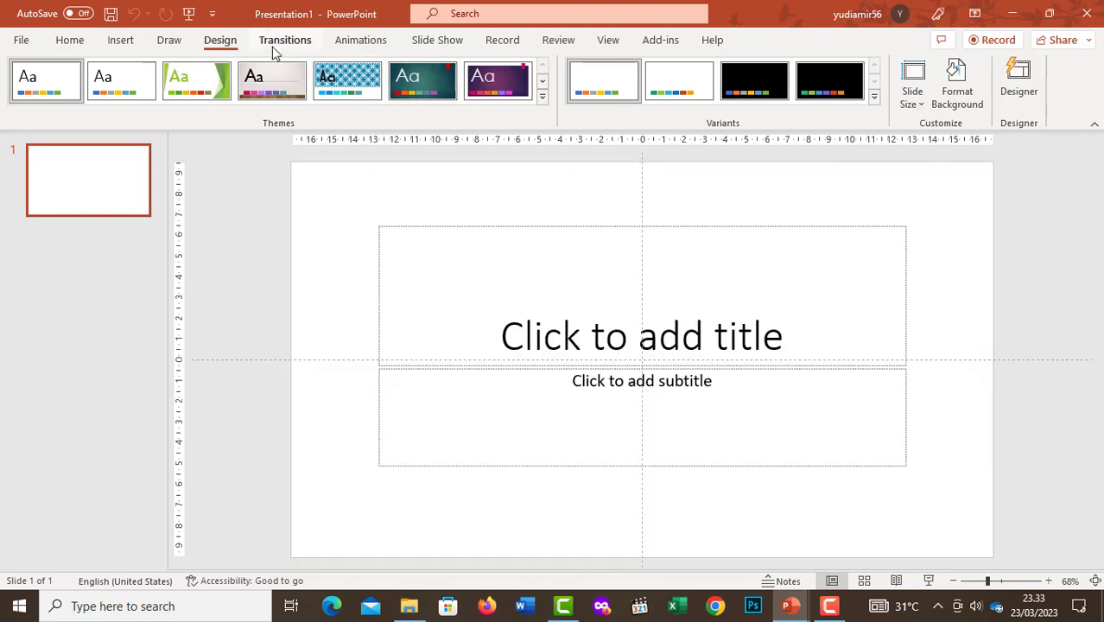
Step: Look through the Transitions, Animations and Slide Show tabs, then return to Home
{"action": "left_click", "coordinate": [283, 44]}
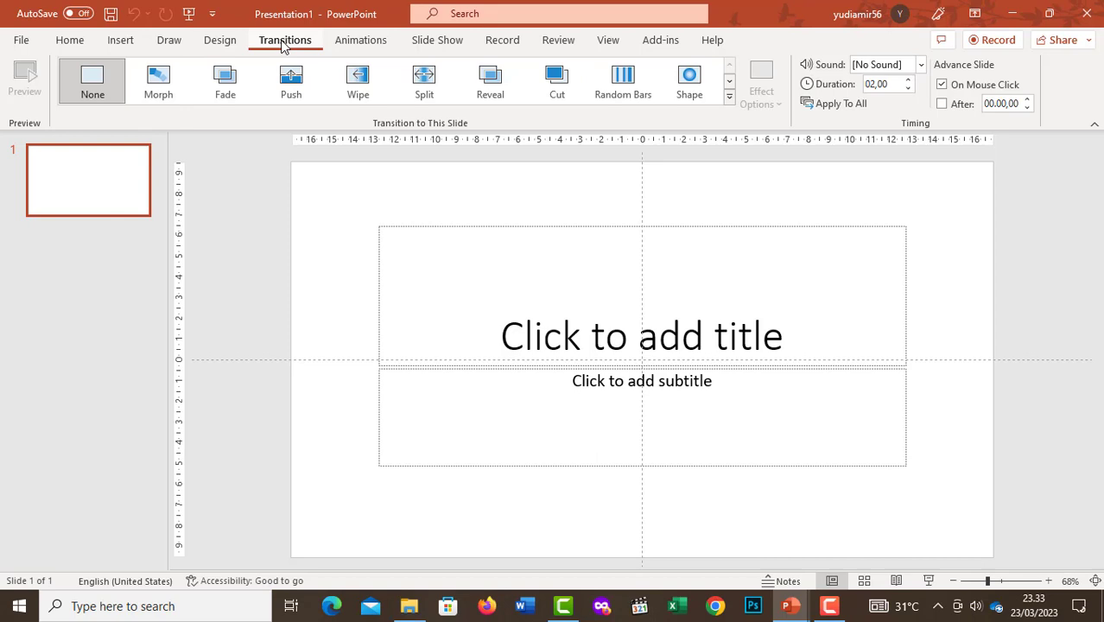
{"action": "left_click", "coordinate": [375, 49]}
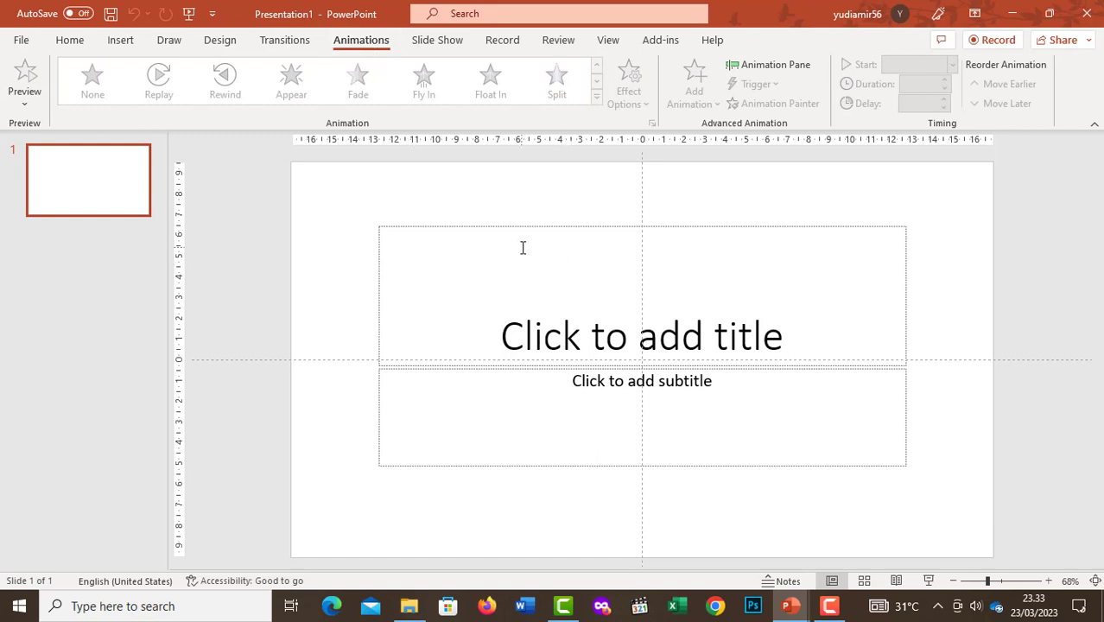
{"action": "left_click", "coordinate": [435, 41]}
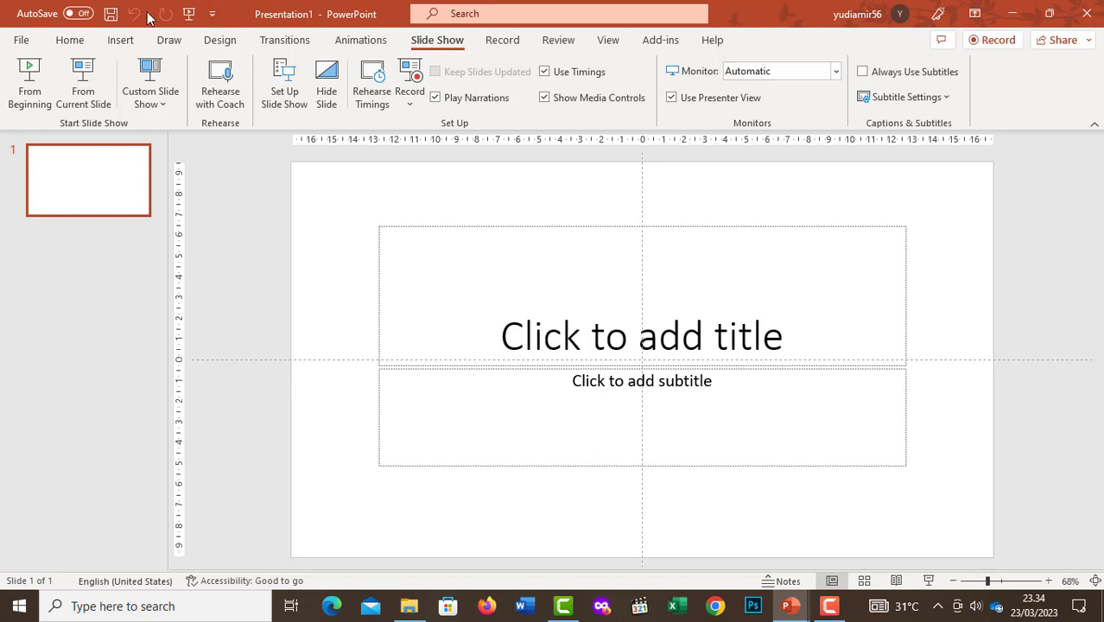
{"action": "left_click", "coordinate": [69, 43]}
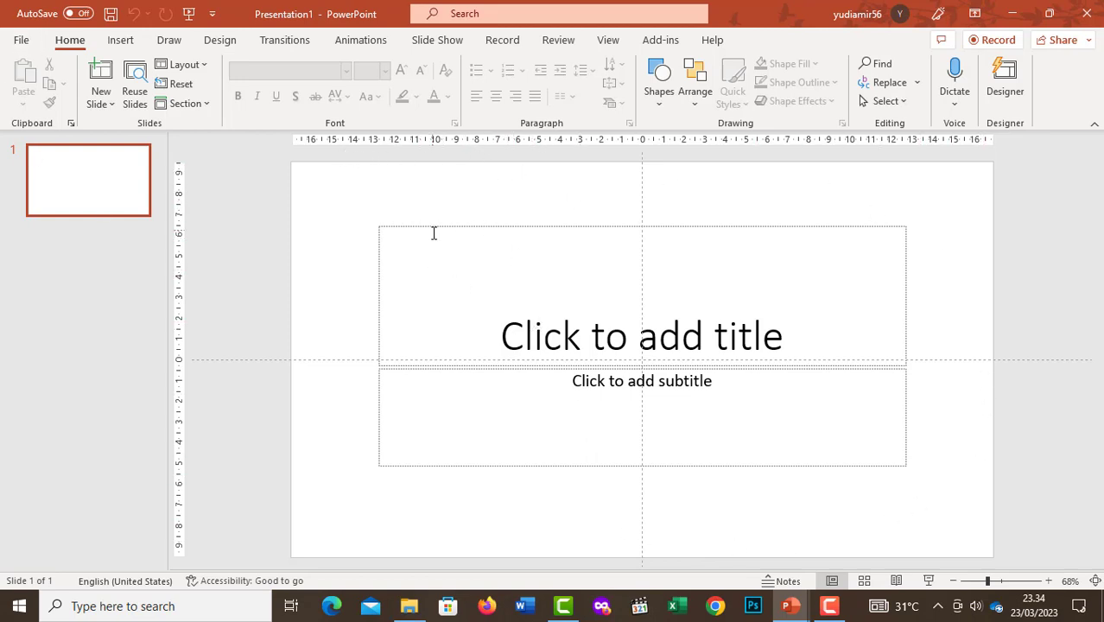
Step: Click into the empty title and subtitle placeholders without applying any theme
{"action": "left_click", "coordinate": [525, 291]}
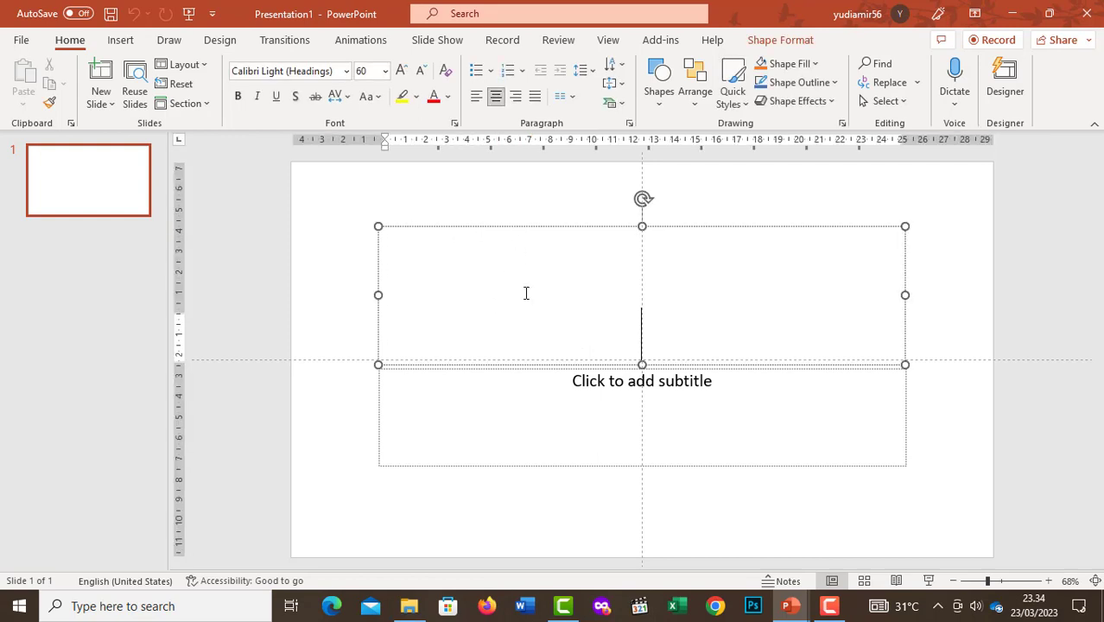
{"action": "left_click", "coordinate": [519, 412]}
{"action": "left_click", "coordinate": [551, 274]}
{"action": "left_click", "coordinate": [577, 413]}
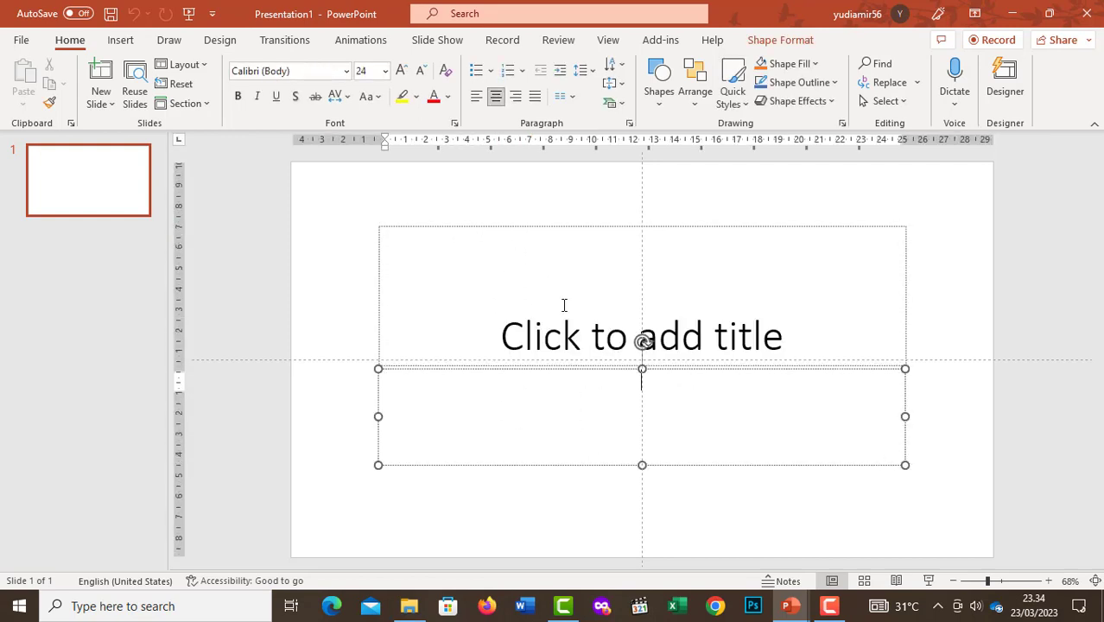
{"action": "left_click", "coordinate": [564, 302]}
{"action": "left_click", "coordinate": [501, 220]}
Step: Title the slide BELAJAR POWERPOINT
{"action": "left_click", "coordinate": [509, 264]}
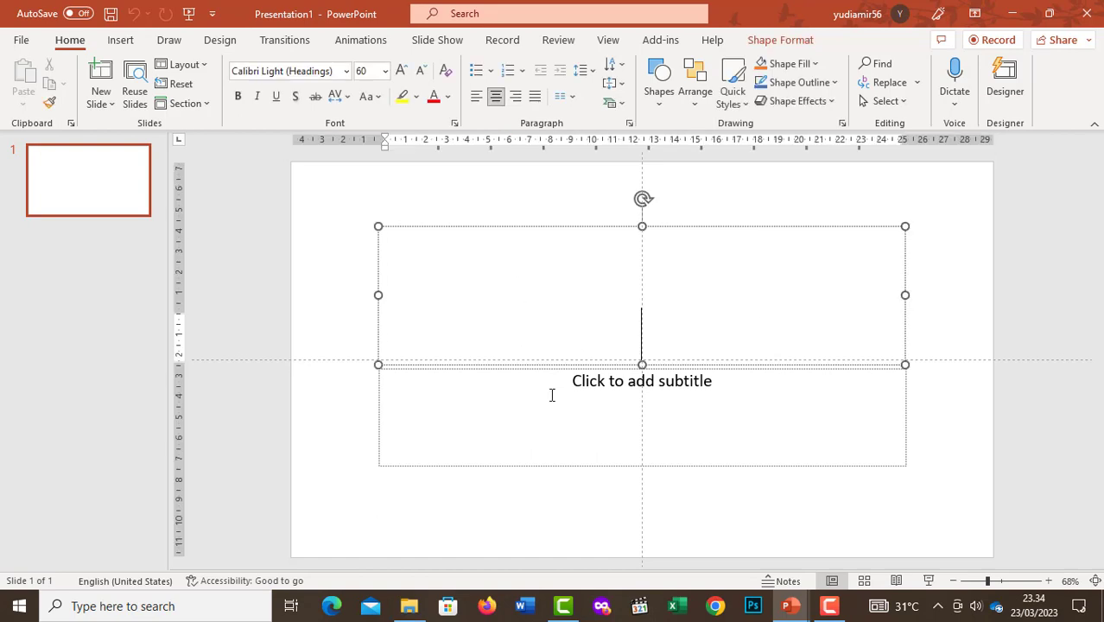
{"action": "left_click", "coordinate": [553, 398]}
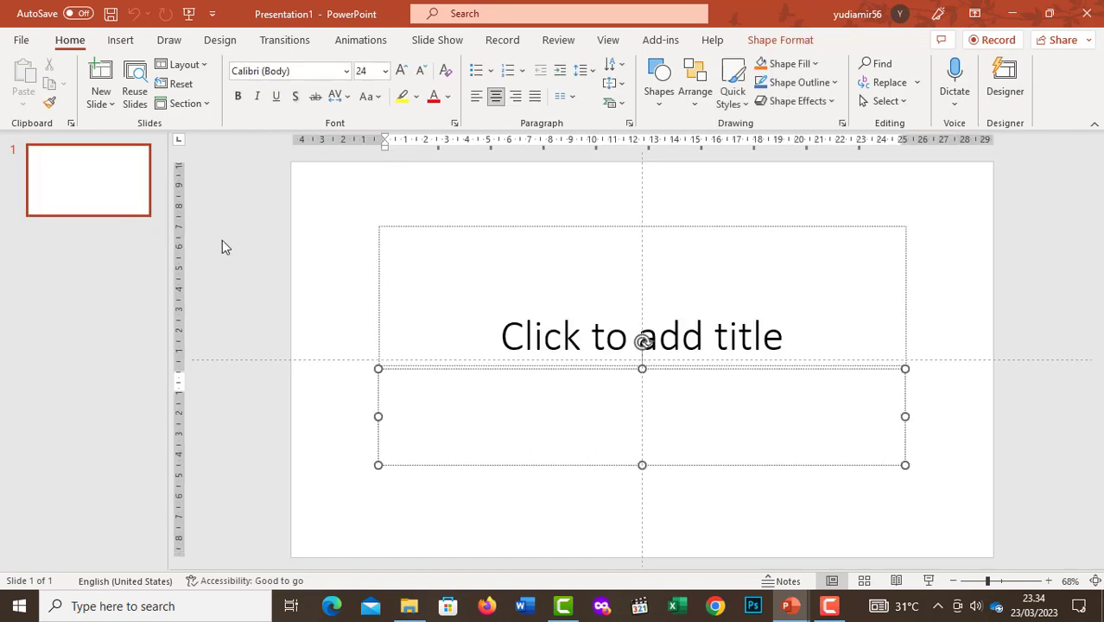
{"action": "left_click", "coordinate": [529, 300]}
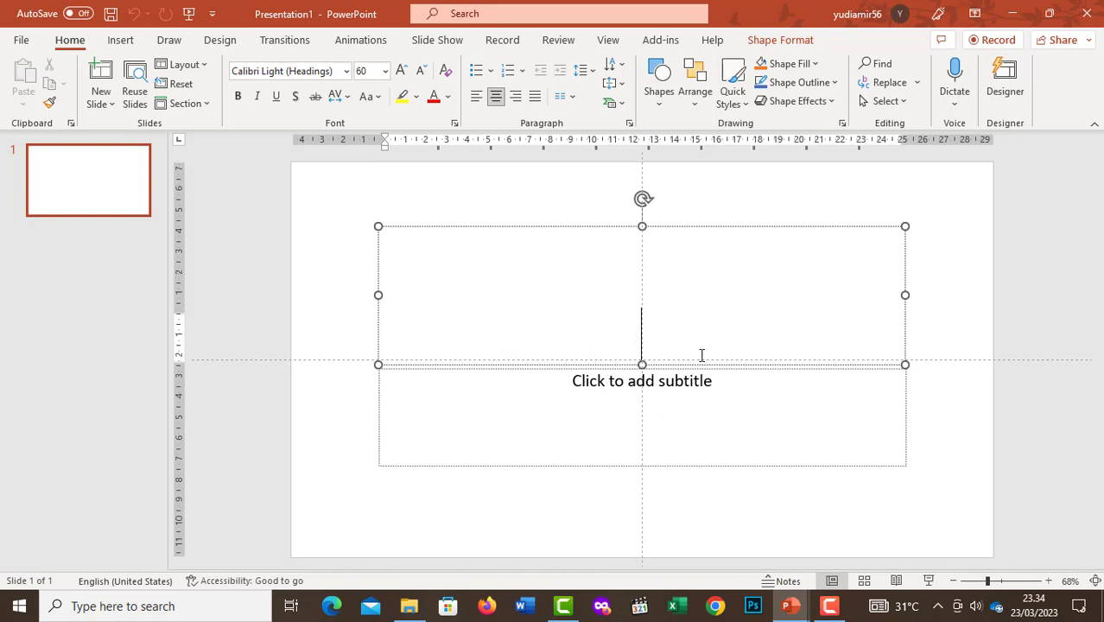
{"action": "type", "text": "BELAJA"}
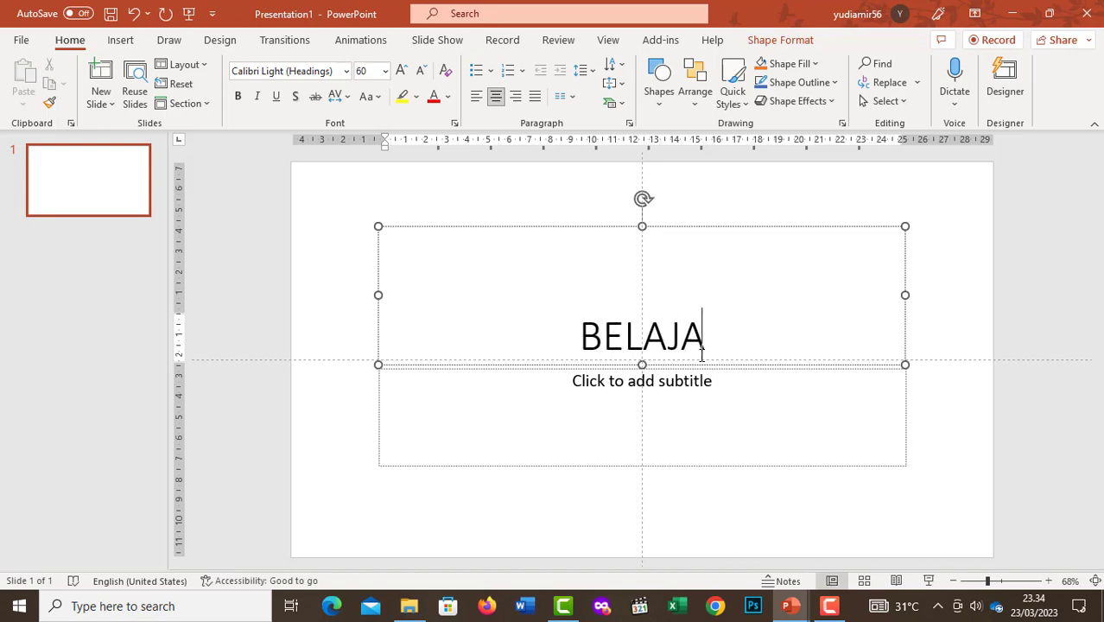
{"action": "type", "text": "R POWE"}
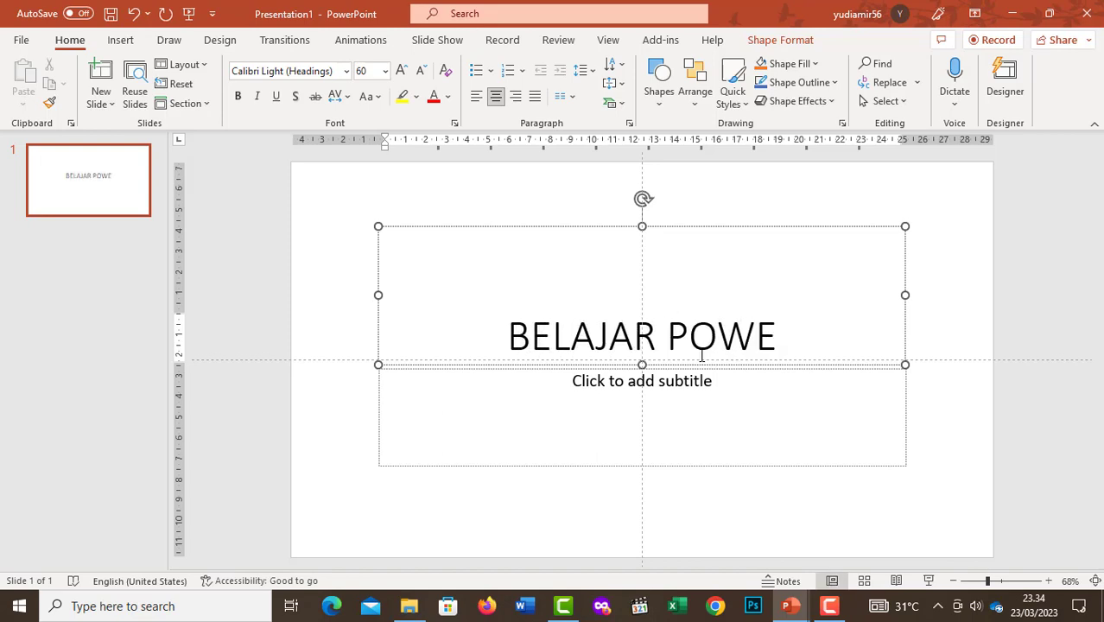
{"action": "type", "text": "RPOINT"}
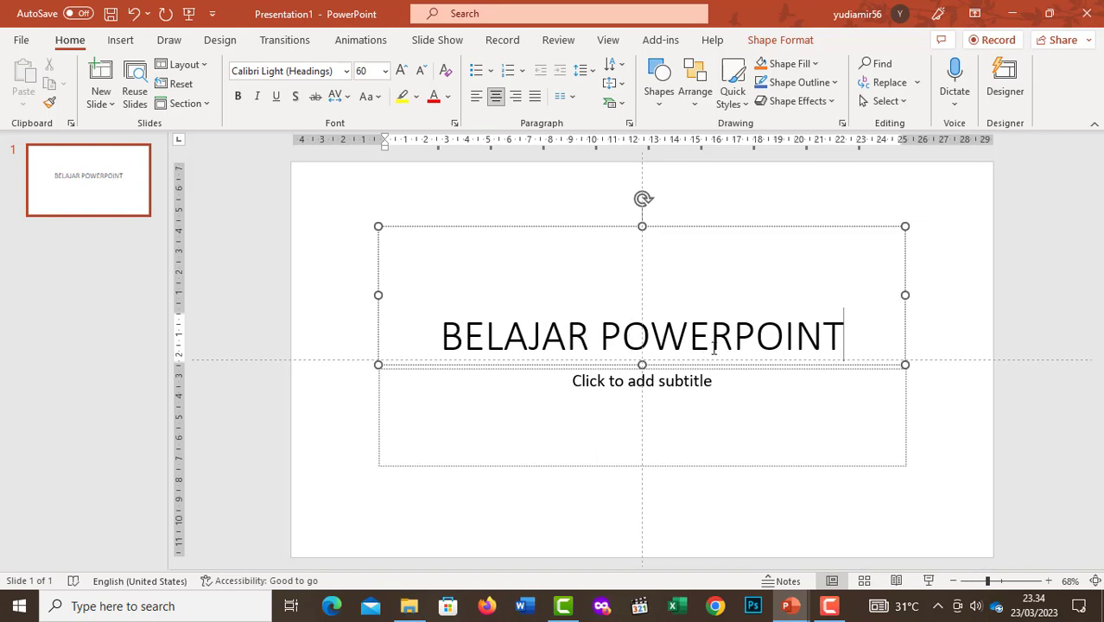
Step: Enter the author's name as the subtitle
{"action": "left_click", "coordinate": [712, 389]}
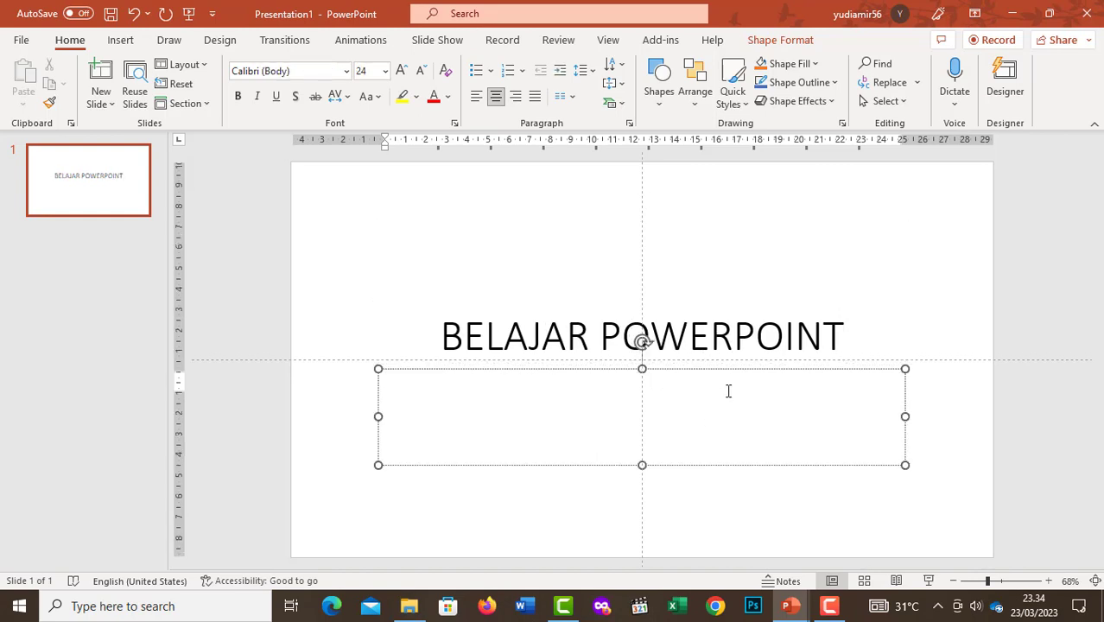
{"action": "type", "text": "A"}
{"action": "type", "text": "hsani_Vi"}
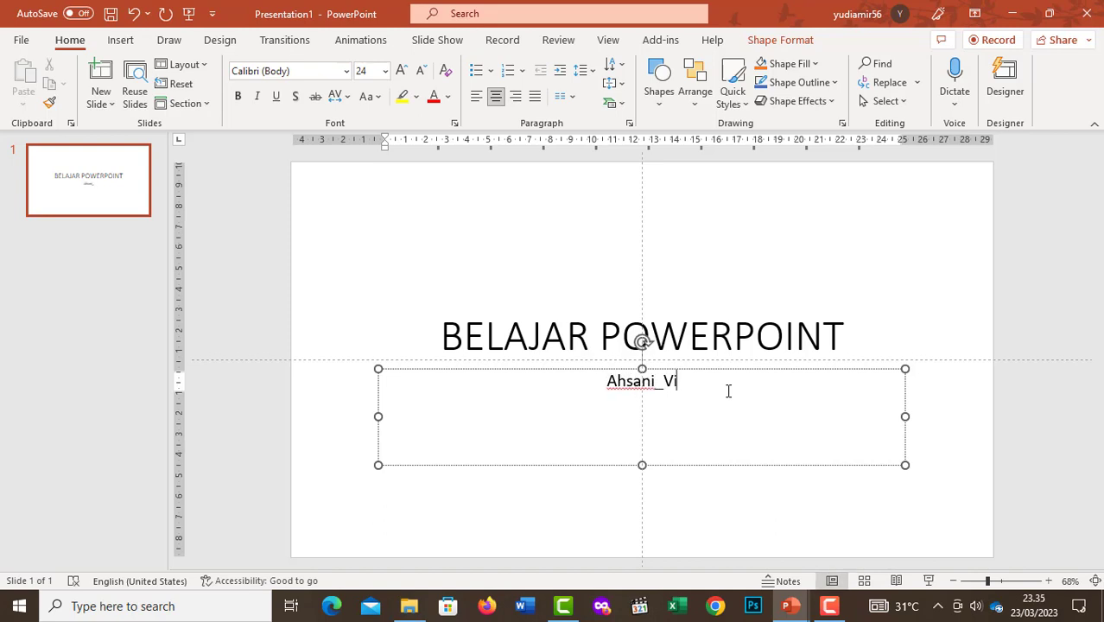
{"action": "type", "text": "dst"}
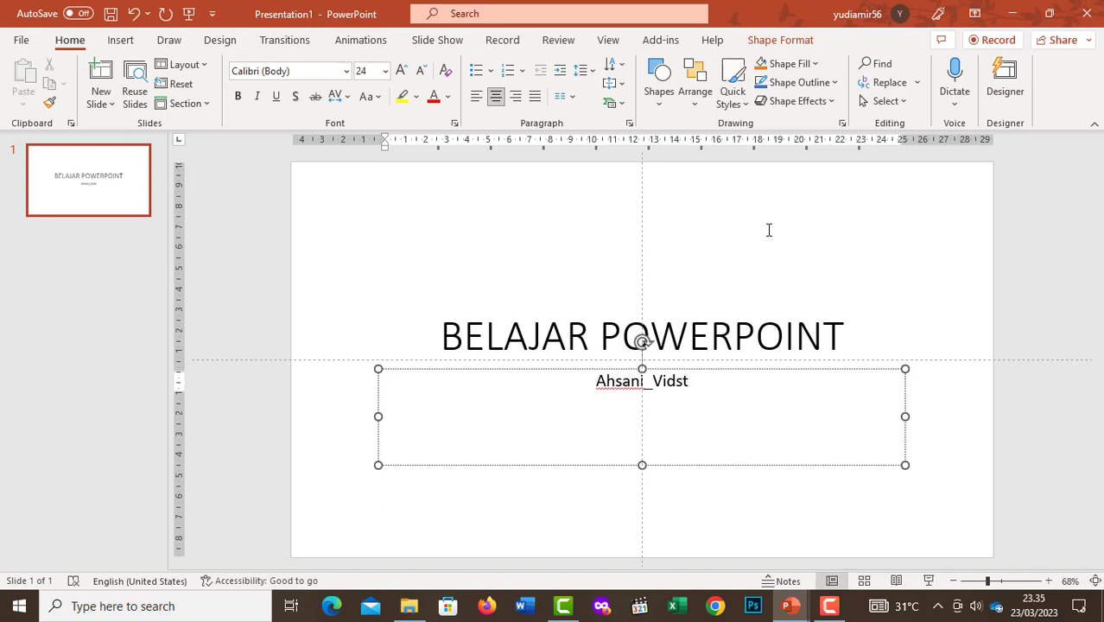
{"action": "left_click", "coordinate": [769, 232]}
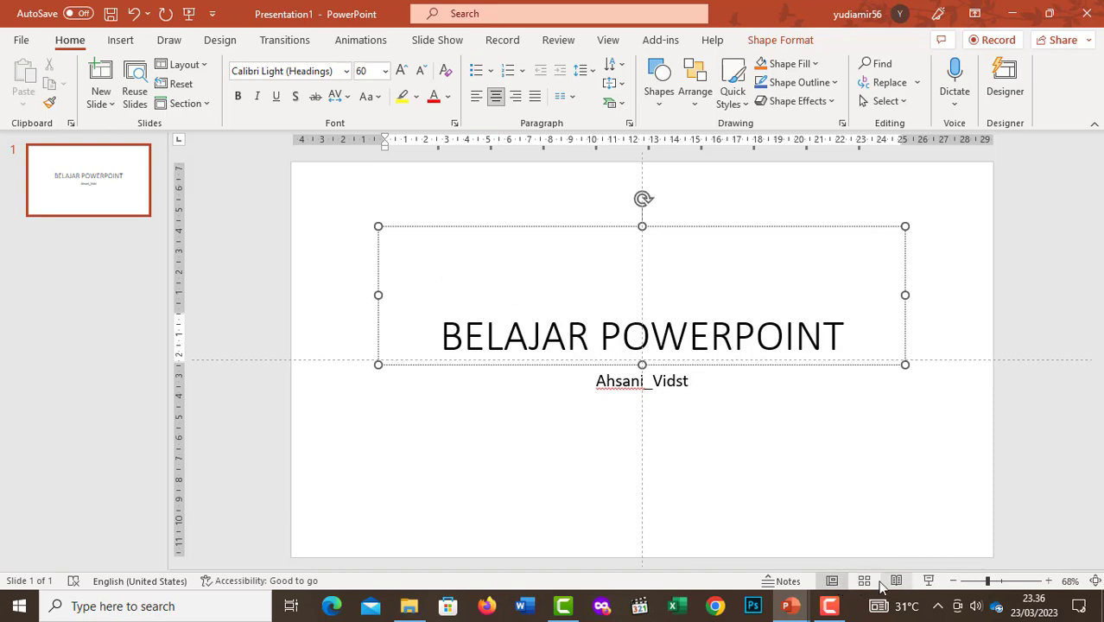
Step: Switch through Slide Sorter and Reading views, return to Normal, and zoom from 68% to 82%
{"action": "left_click", "coordinate": [863, 582]}
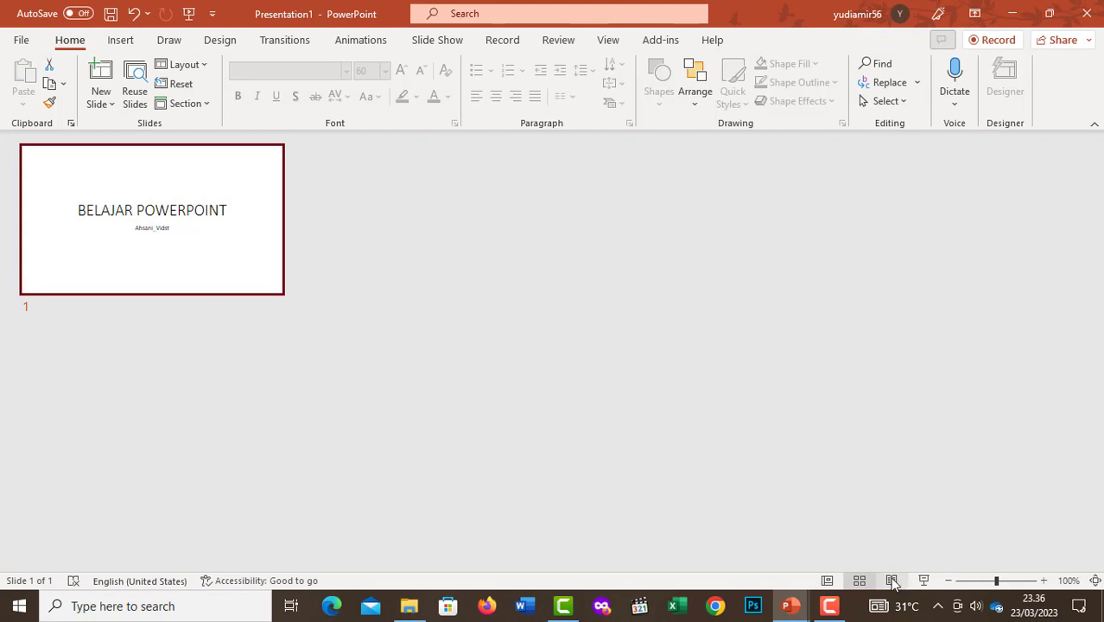
{"action": "left_click", "coordinate": [893, 582]}
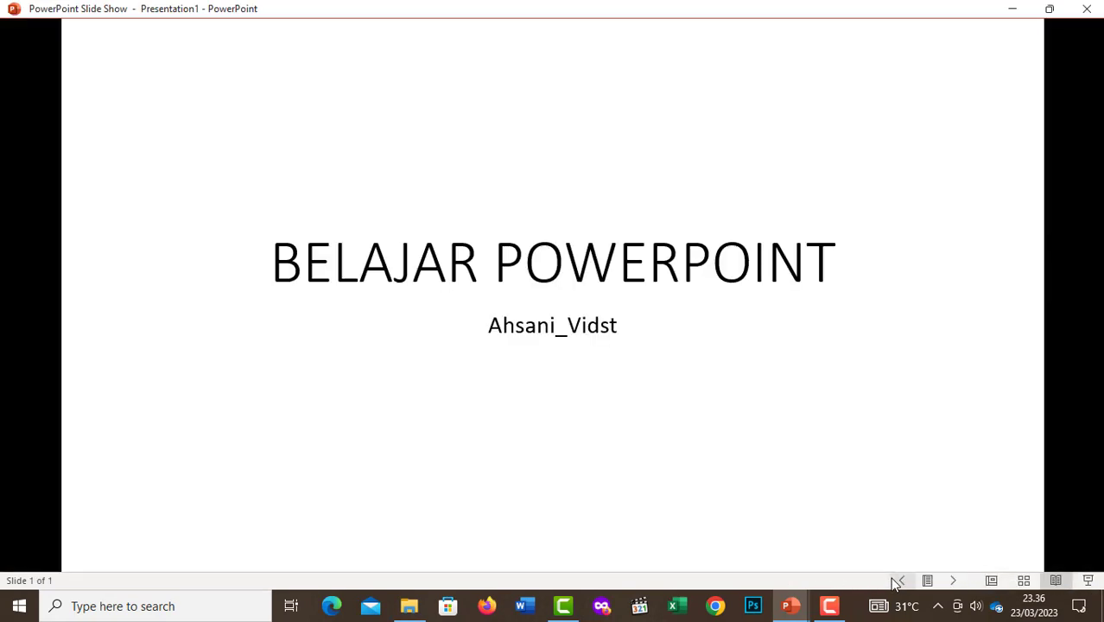
{"action": "left_click", "coordinate": [992, 581]}
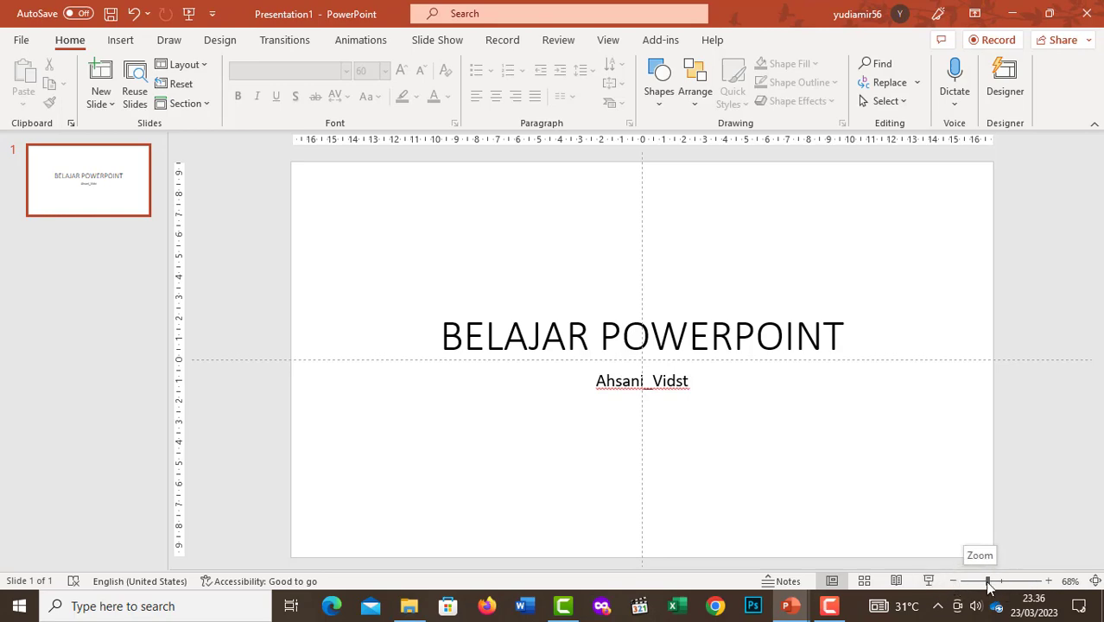
{"action": "mouse_move", "coordinate": [990, 586]}
{"action": "left_mouse_down"}
{"action": "mouse_move", "coordinate": [1016, 593]}
{"action": "mouse_move", "coordinate": [983, 591]}
{"action": "left_mouse_up"}
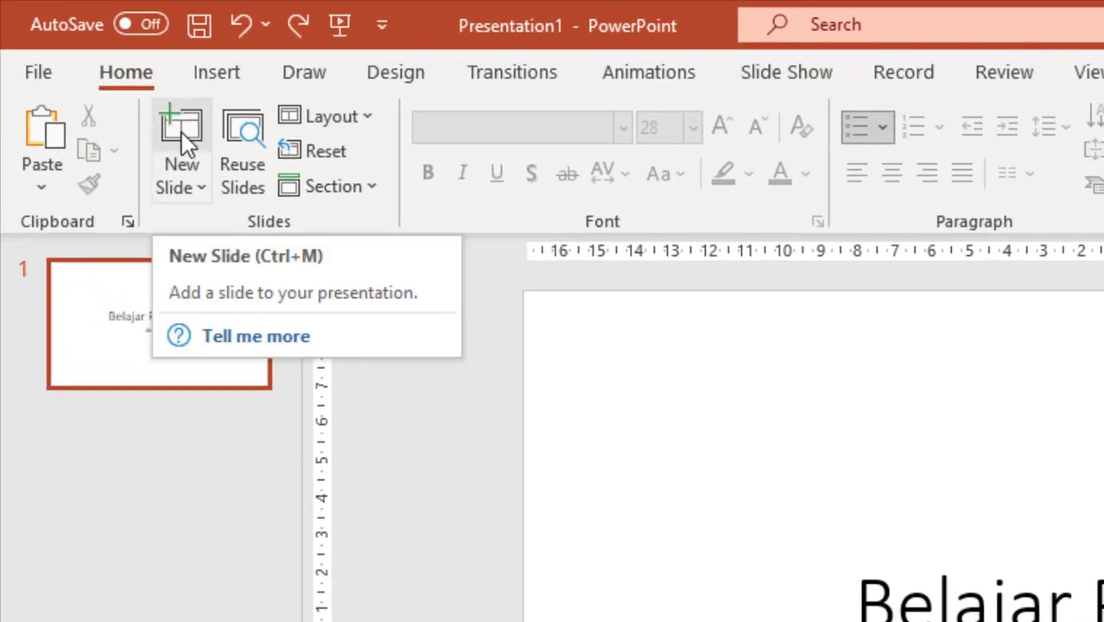
Step: Add three Title and Content slides using New Slide and Ctrl+M
{"action": "left_click", "coordinate": [184, 138]}
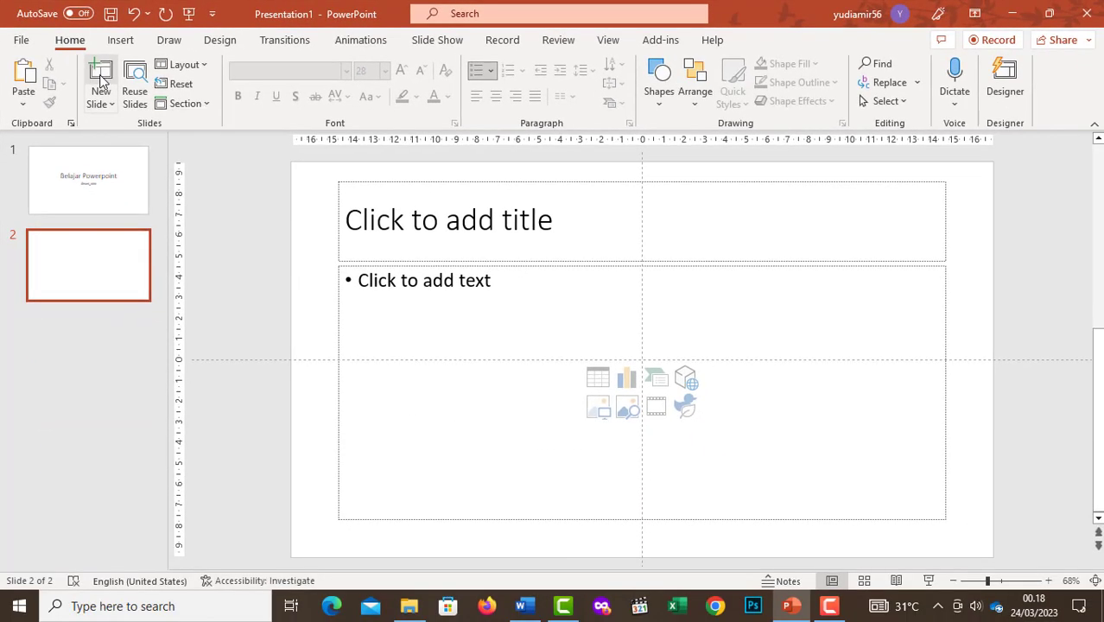
{"action": "key", "text": "ctrl+m"}
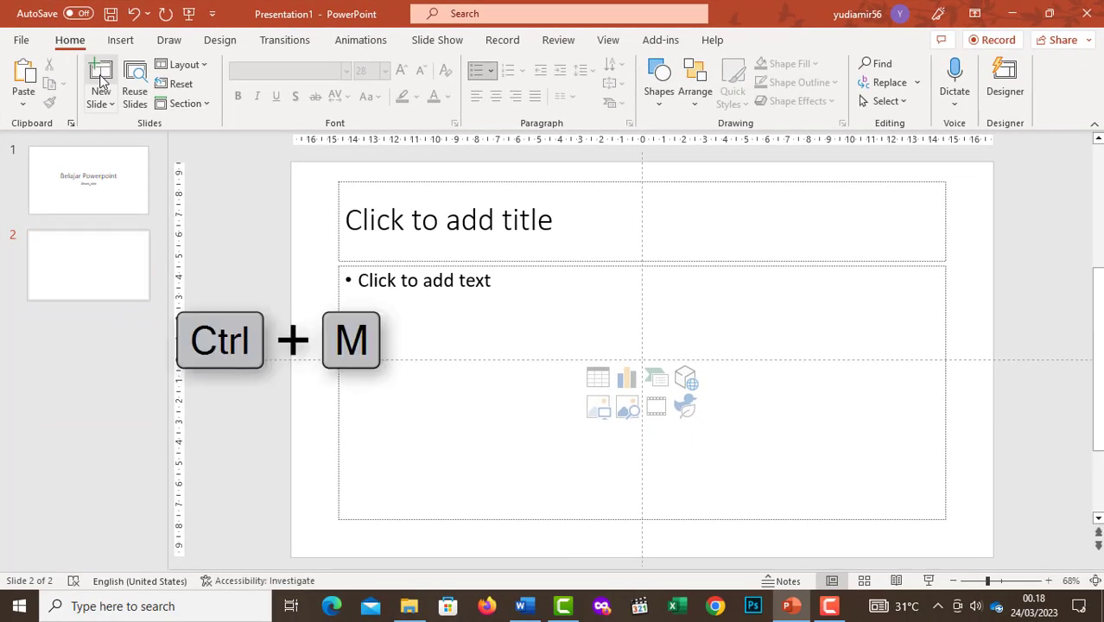
{"action": "left_click", "coordinate": [116, 258]}
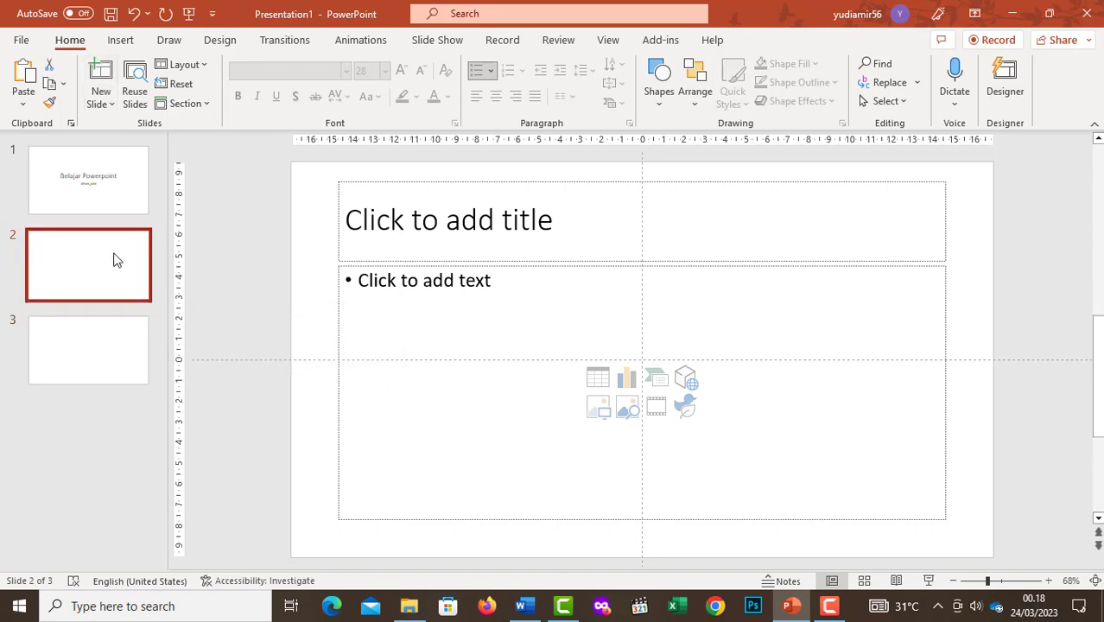
{"action": "key", "text": "ctrl+m"}
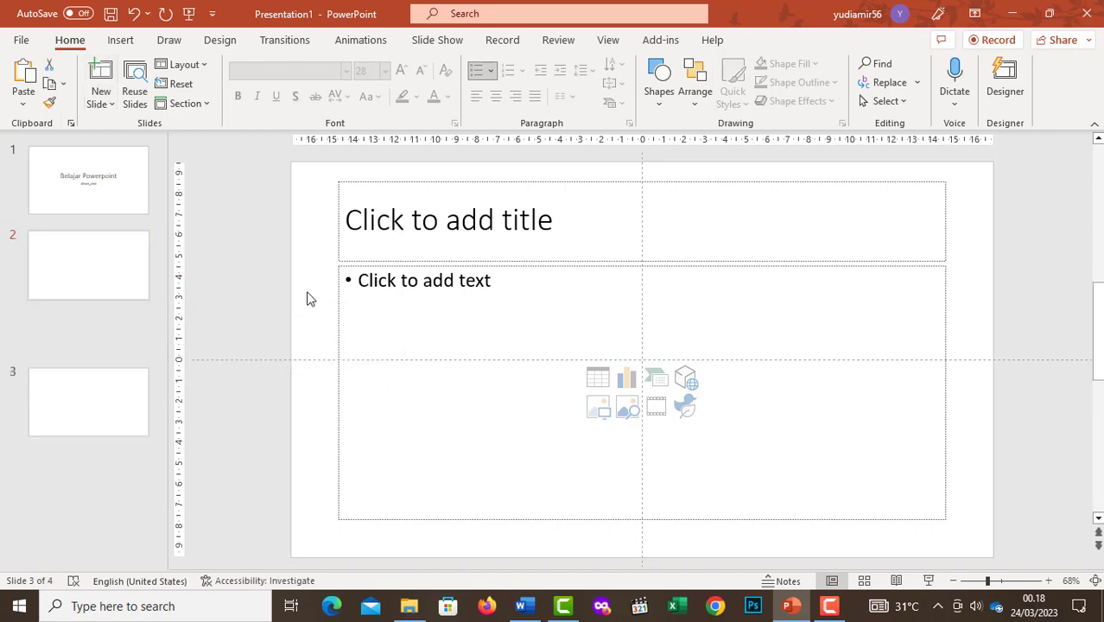
Step: Step through the thumbnails of slides 2 to 4 and back to slide 2
{"action": "left_click", "coordinate": [143, 275]}
{"action": "left_click", "coordinate": [119, 350]}
{"action": "left_click", "coordinate": [118, 435]}
{"action": "left_click", "coordinate": [105, 375]}
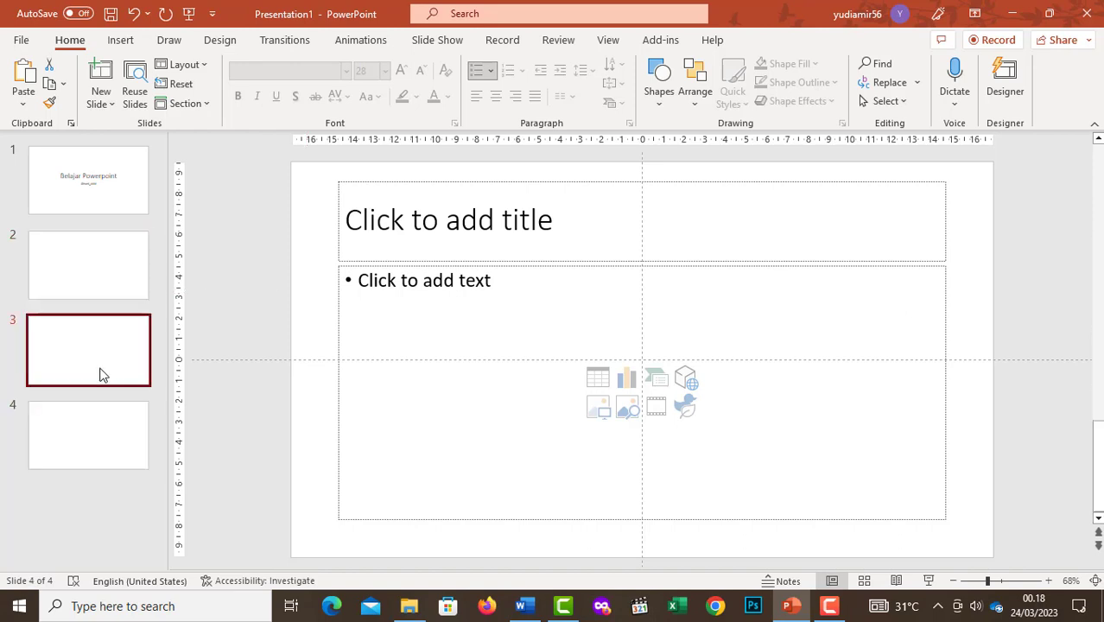
{"action": "left_click", "coordinate": [104, 287]}
Step: Click into slide 2's title and content placeholders, then revisit slides 3 and 4
{"action": "left_click", "coordinate": [446, 227]}
{"action": "left_click", "coordinate": [450, 328]}
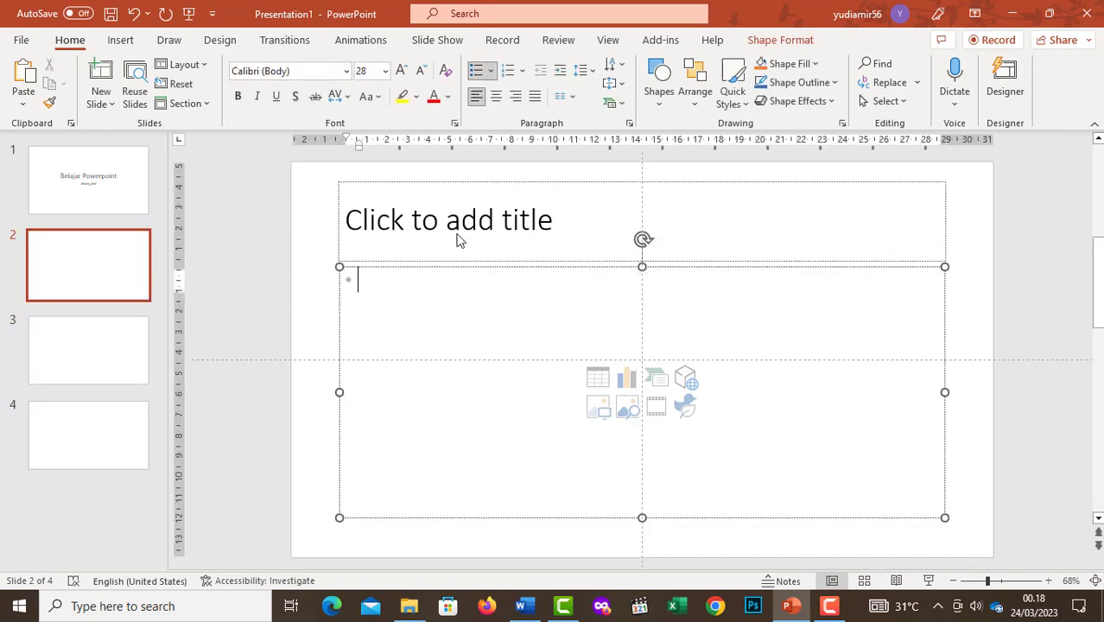
{"action": "left_click", "coordinate": [453, 253]}
{"action": "left_click", "coordinate": [451, 311]}
{"action": "left_click", "coordinate": [92, 348]}
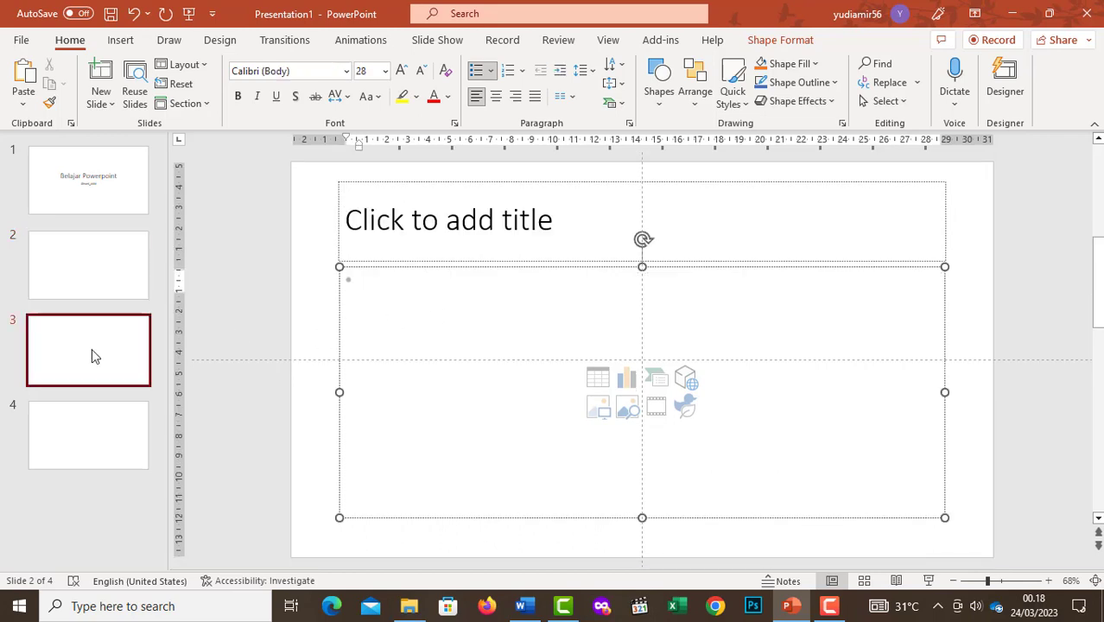
{"action": "left_click", "coordinate": [101, 436]}
{"action": "left_click", "coordinate": [93, 350]}
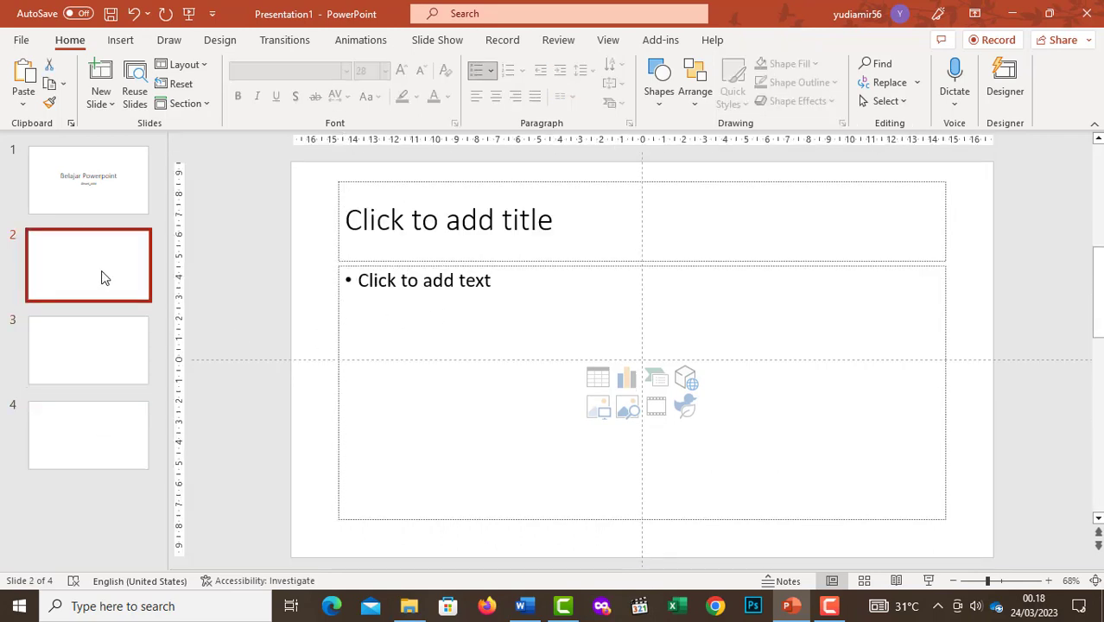
{"action": "left_click", "coordinate": [103, 279]}
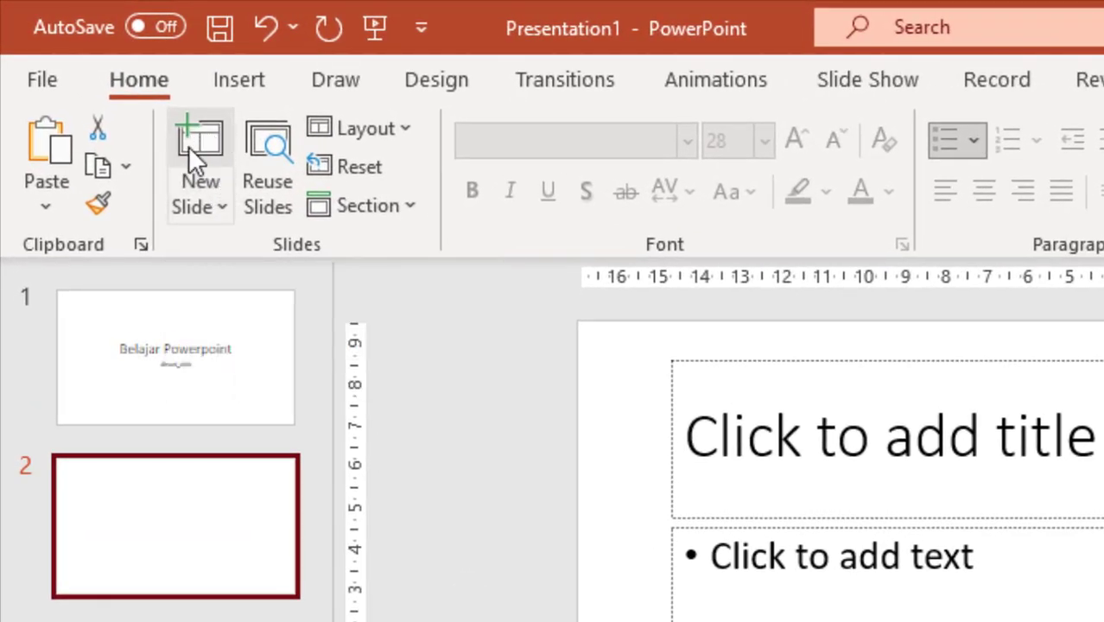
Step: Add a Two Content slide and a Content with Caption slide, then return to slide 2
{"action": "left_click", "coordinate": [222, 207]}
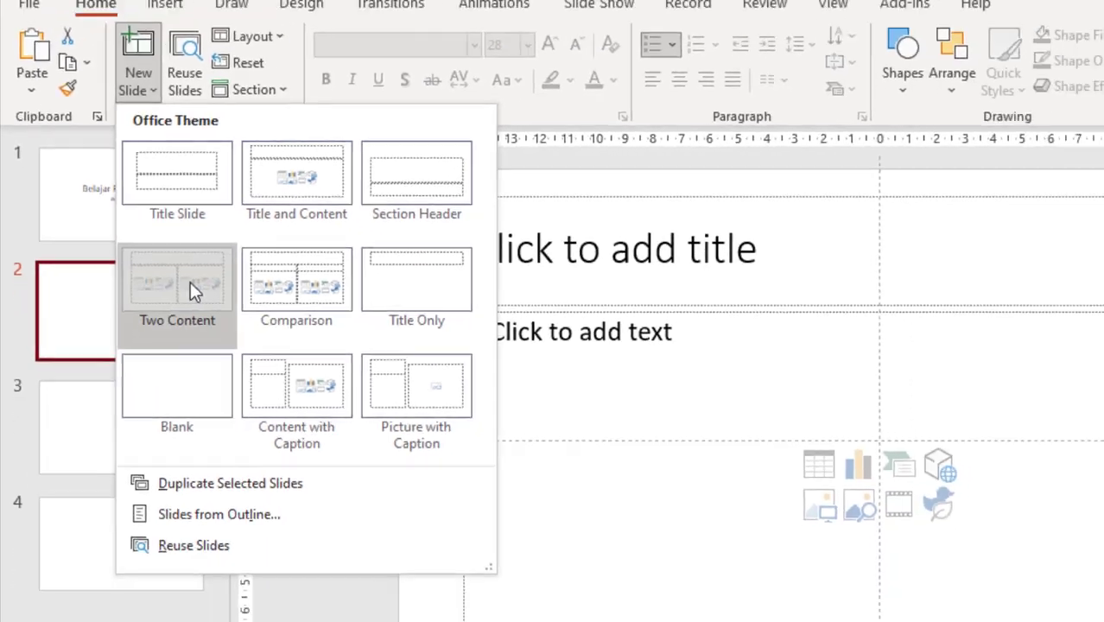
{"action": "left_click", "coordinate": [277, 371]}
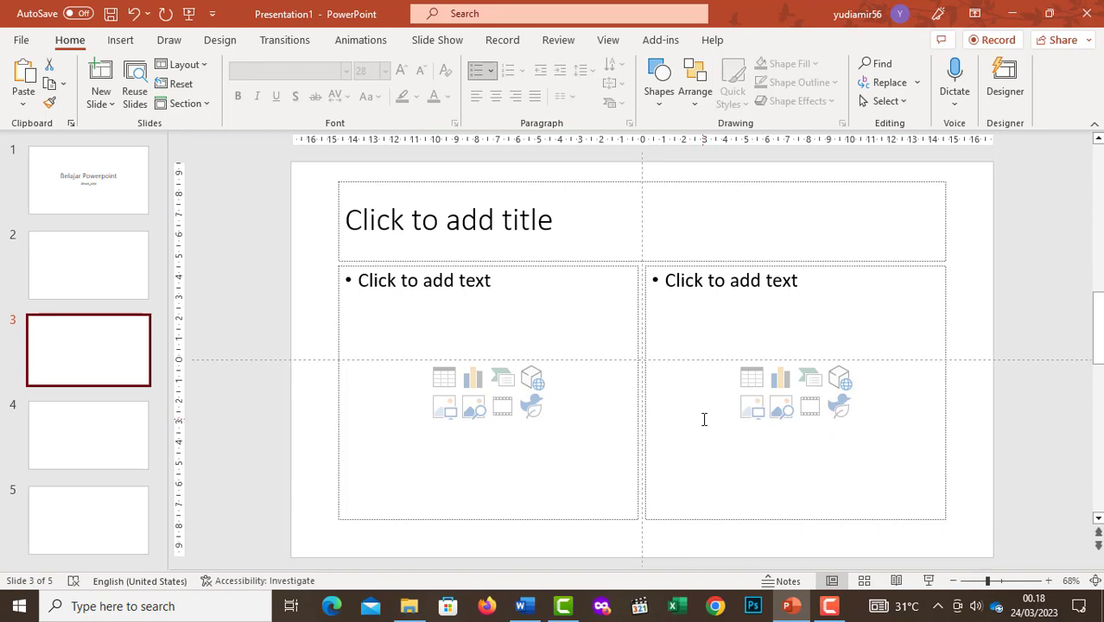
{"action": "left_click", "coordinate": [112, 105]}
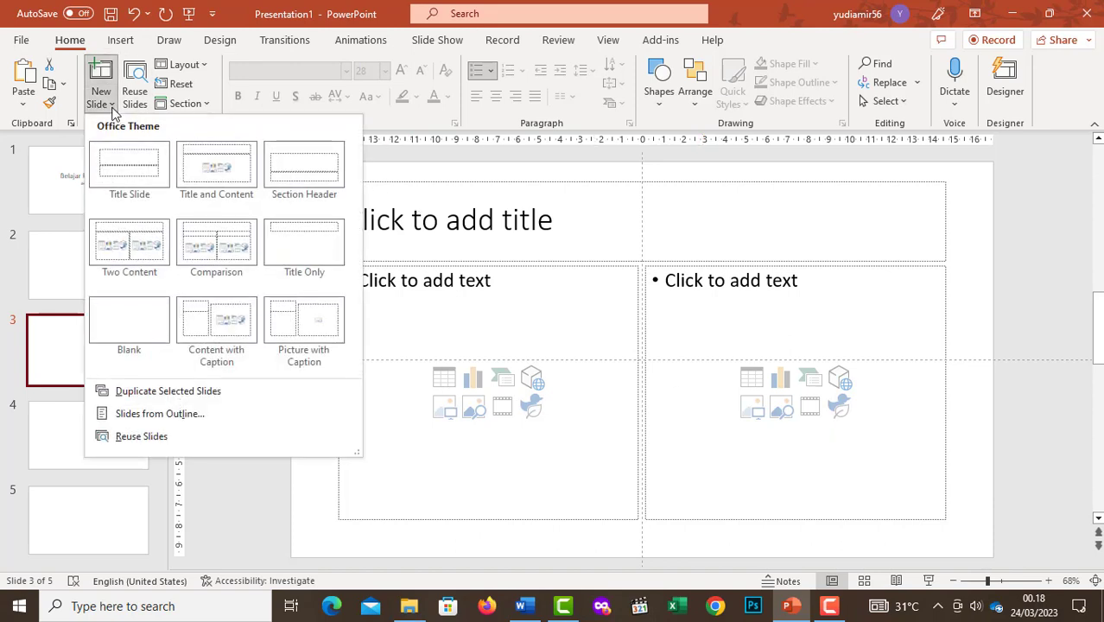
{"action": "left_click", "coordinate": [229, 327]}
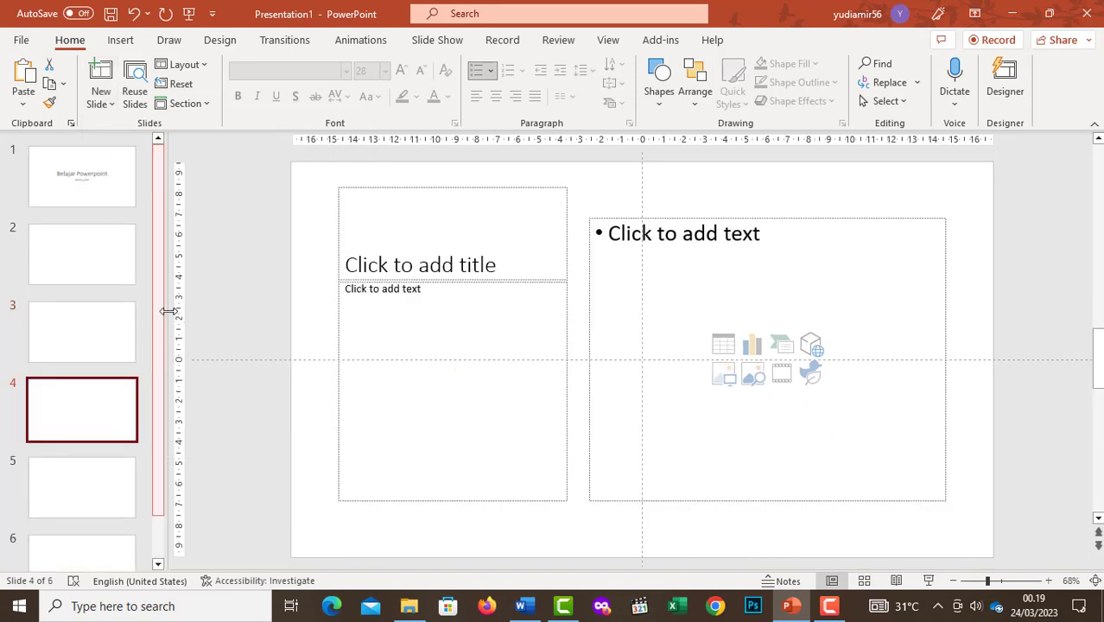
{"action": "left_click_drag", "start_coordinate": [167, 275], "coordinate": [164, 289]}
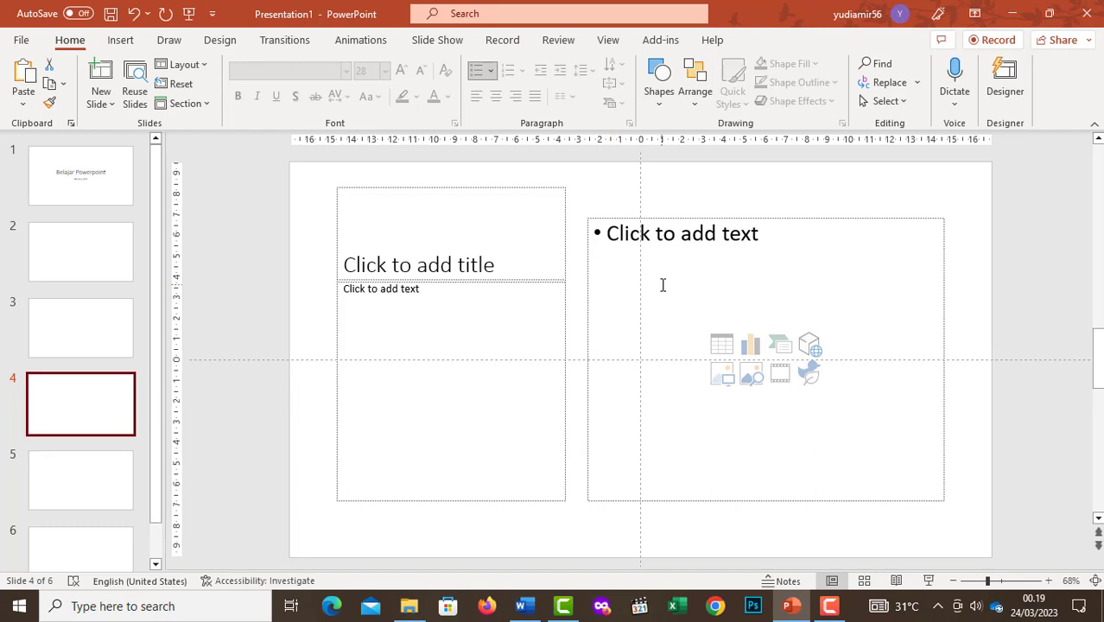
{"action": "left_click", "coordinate": [81, 256]}
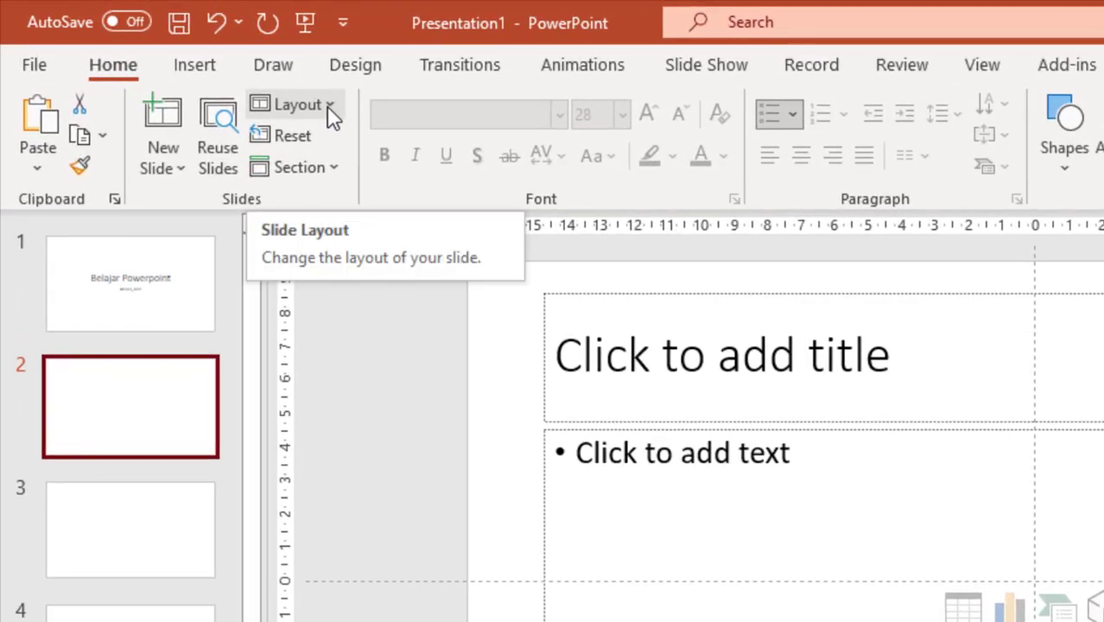
Step: Apply the Comparison layout to slide 2
{"action": "left_click", "coordinate": [327, 109]}
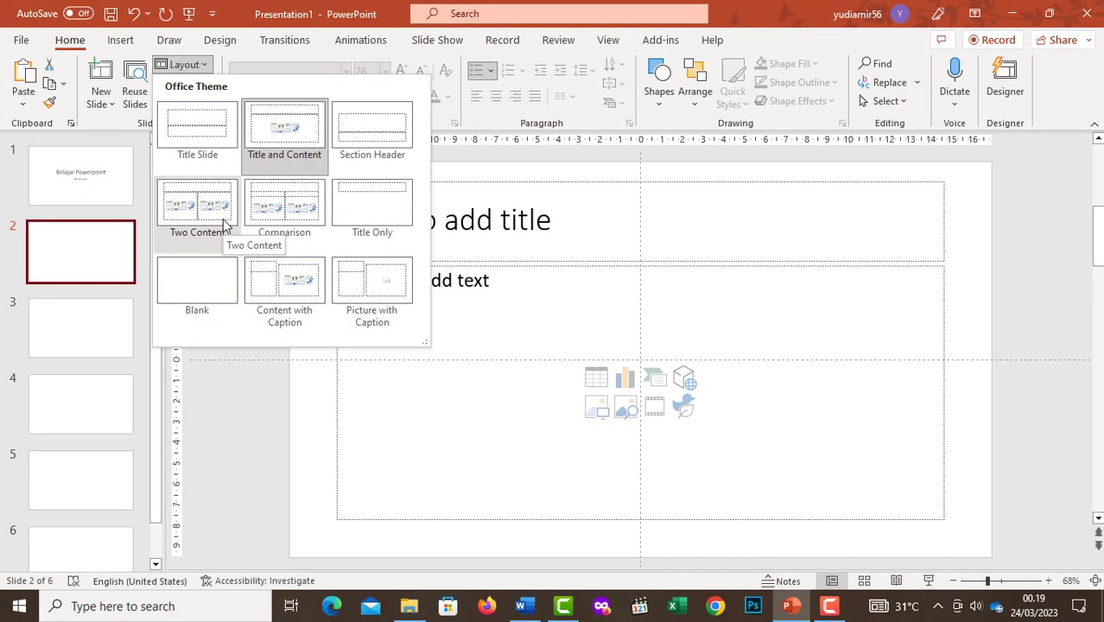
{"action": "left_click", "coordinate": [279, 216]}
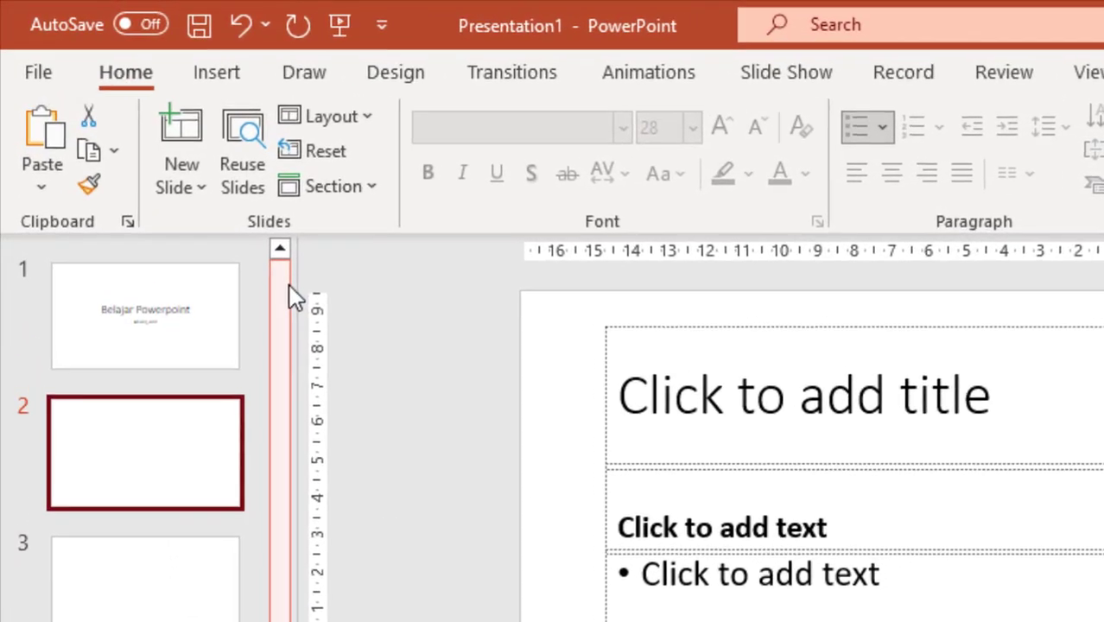
Step: Create a presentation from the Asian Pacific American Heritage Month template
{"action": "left_click", "coordinate": [38, 76]}
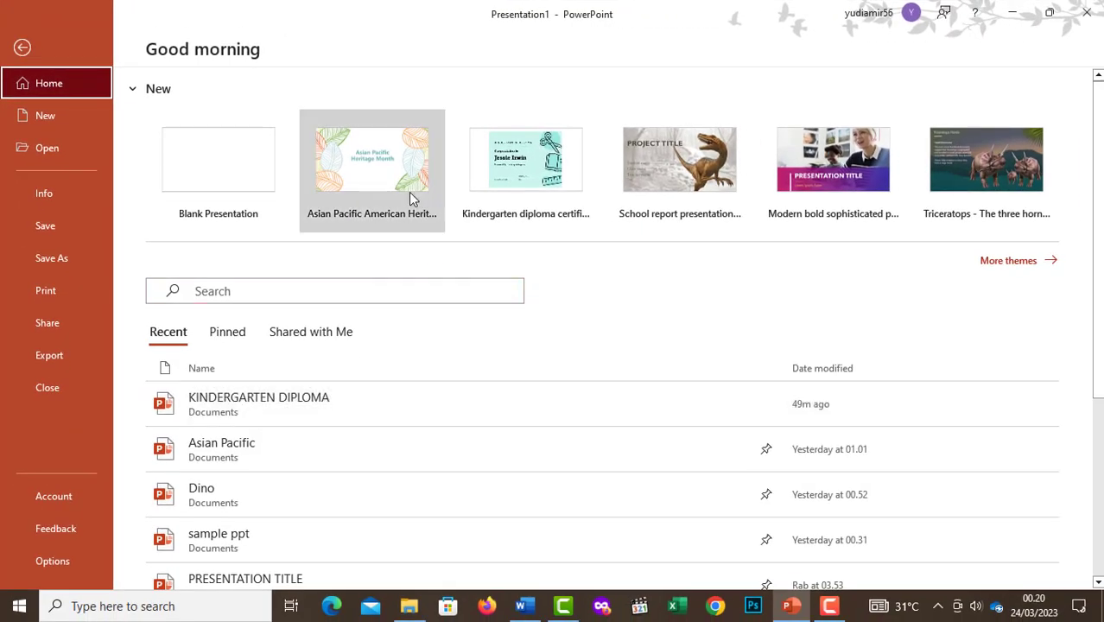
{"action": "left_click", "coordinate": [384, 187]}
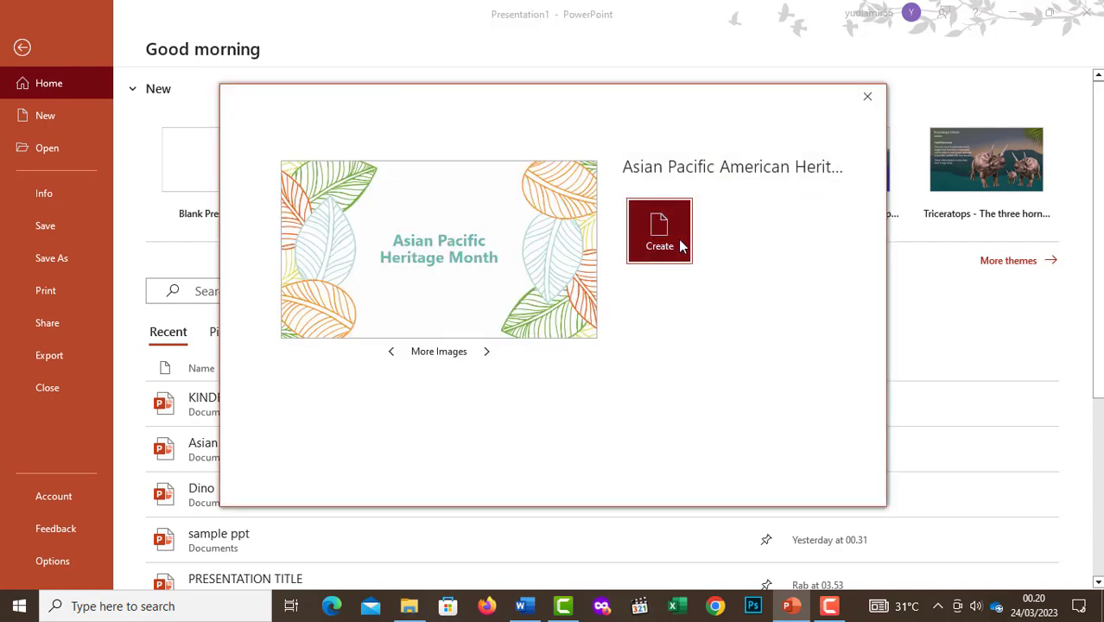
{"action": "left_click", "coordinate": [679, 246]}
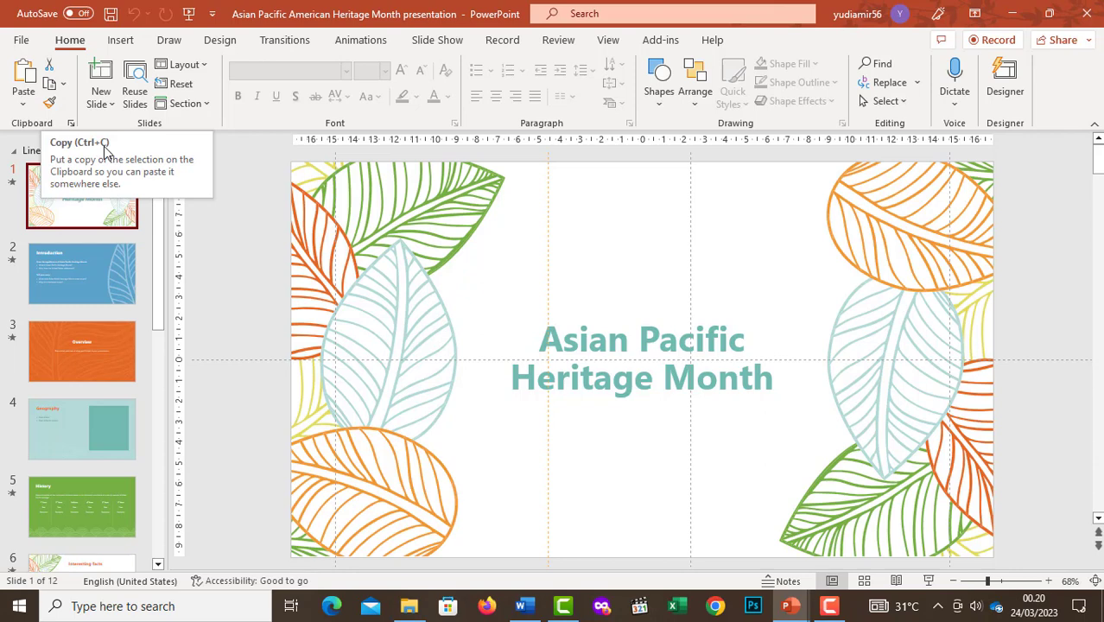
Step: Paste two copies of the title slide after slide 2, keeping Introduction as slide 2
{"action": "left_click", "coordinate": [51, 90]}
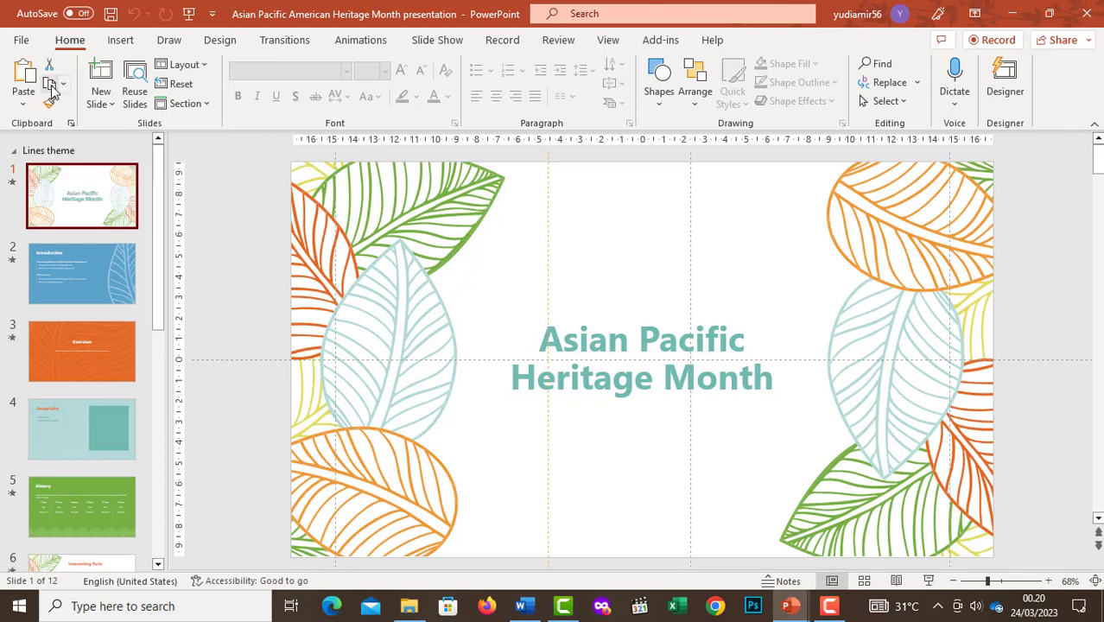
{"action": "left_click", "coordinate": [83, 315]}
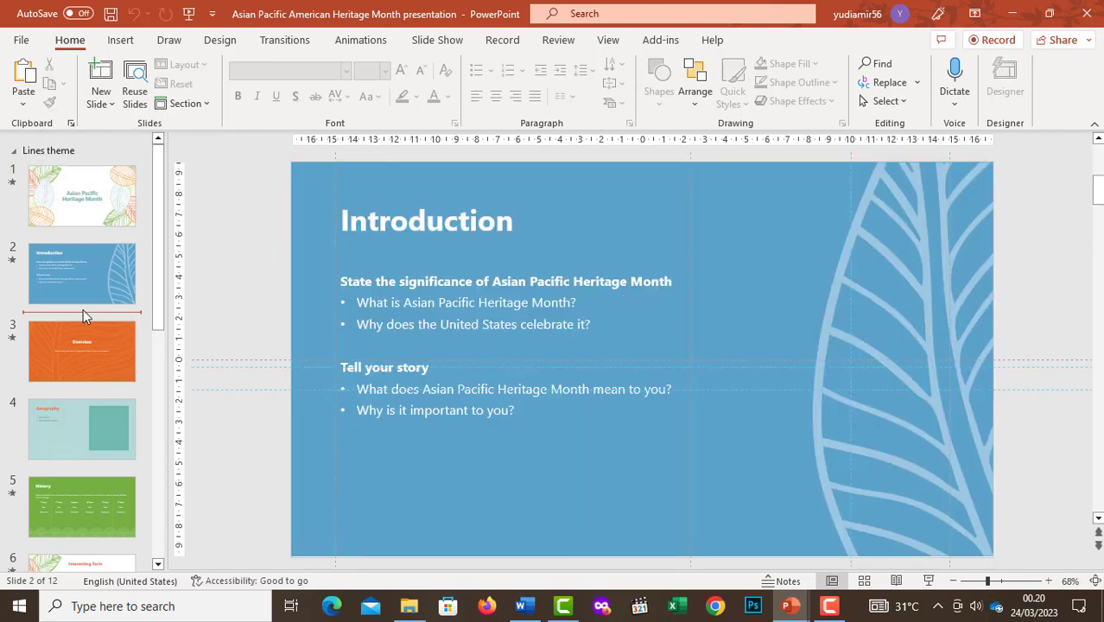
{"action": "left_click", "coordinate": [20, 76]}
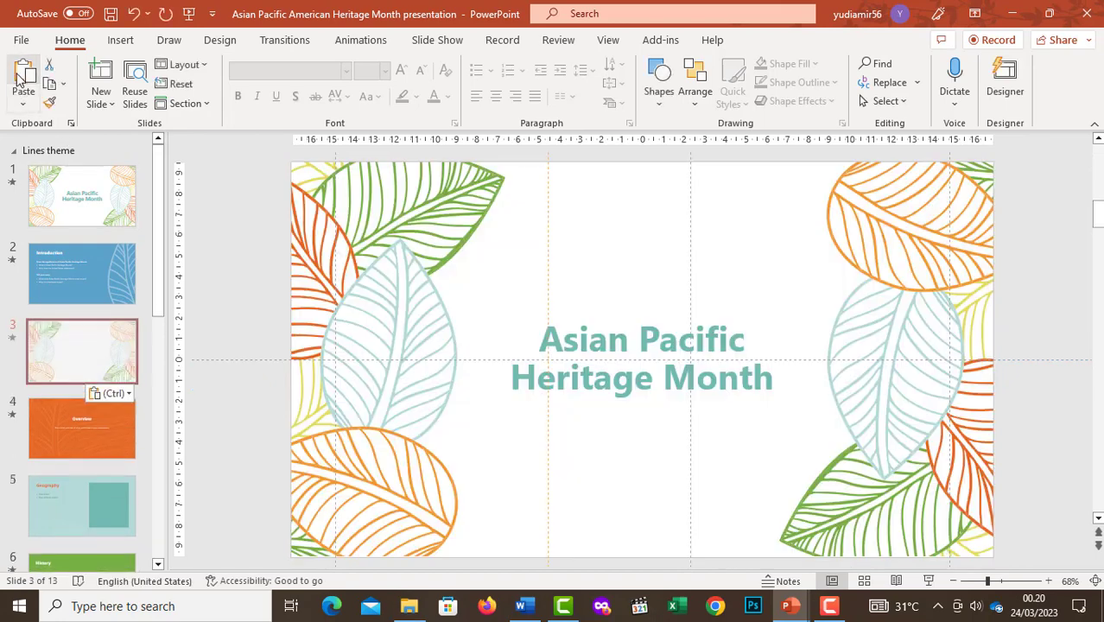
{"action": "left_click", "coordinate": [21, 76]}
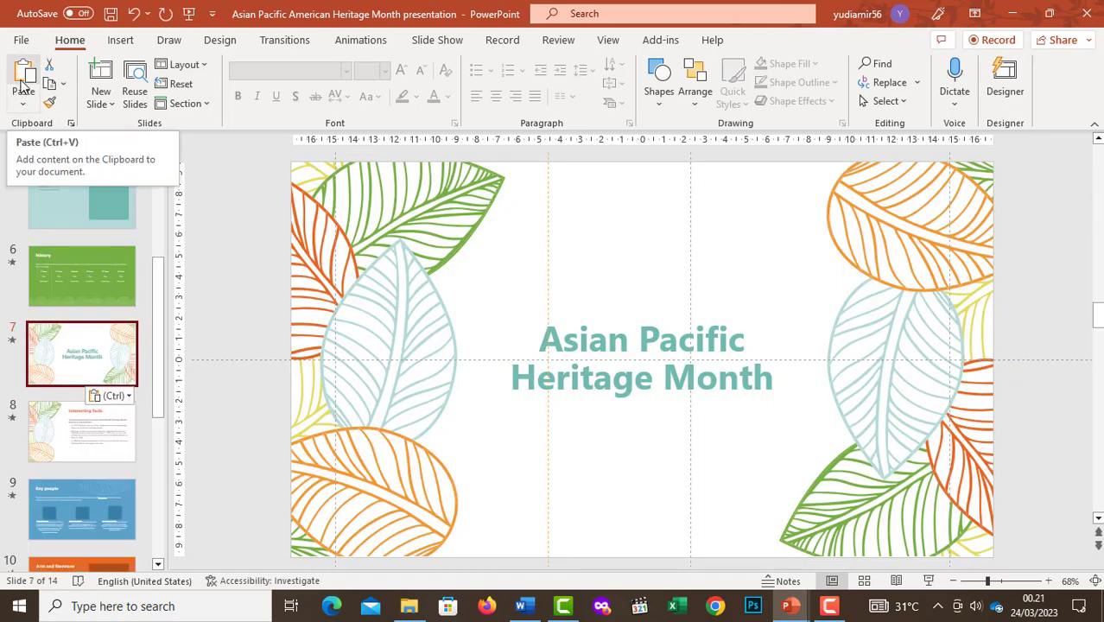
{"action": "left_click_drag", "start_coordinate": [154, 322], "coordinate": [183, 170]}
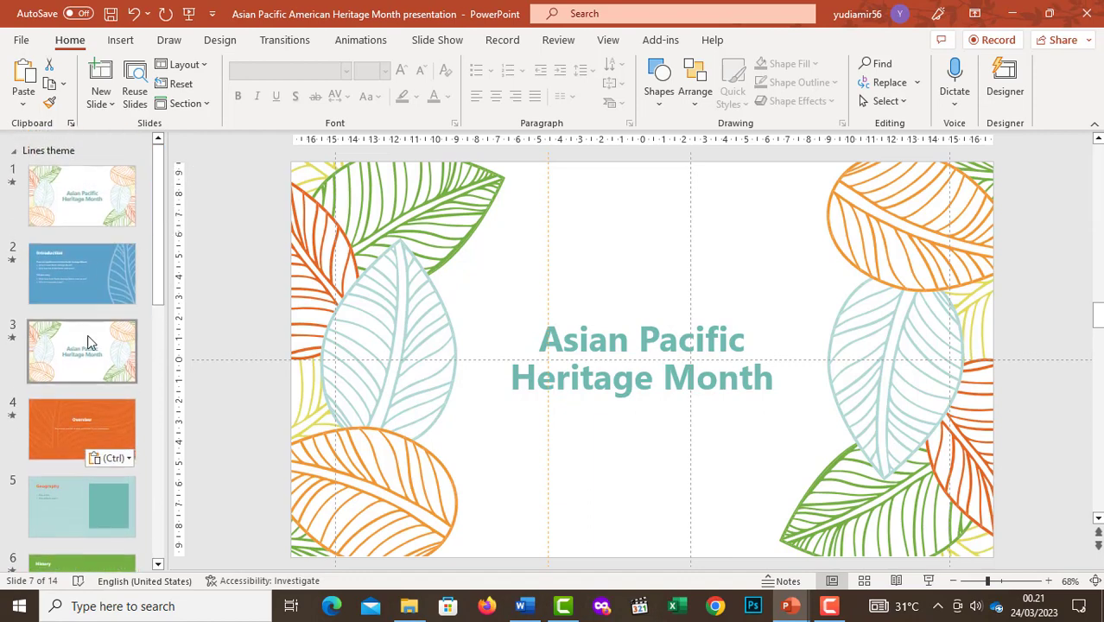
{"action": "left_click_drag", "start_coordinate": [86, 371], "coordinate": [81, 272]}
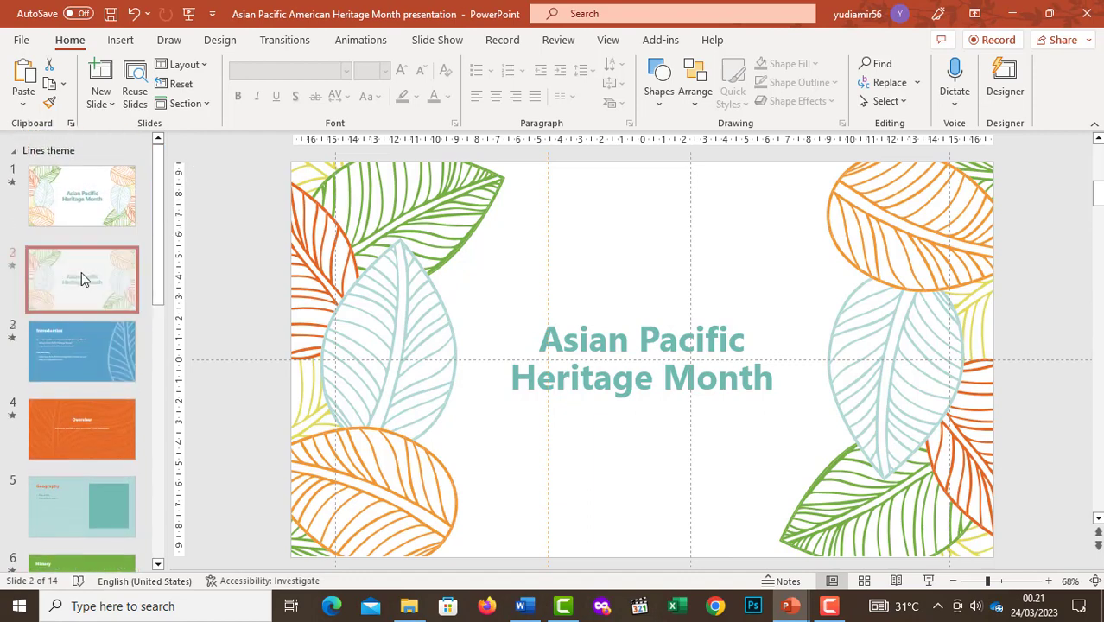
{"action": "left_click_drag", "start_coordinate": [92, 356], "coordinate": [93, 274]}
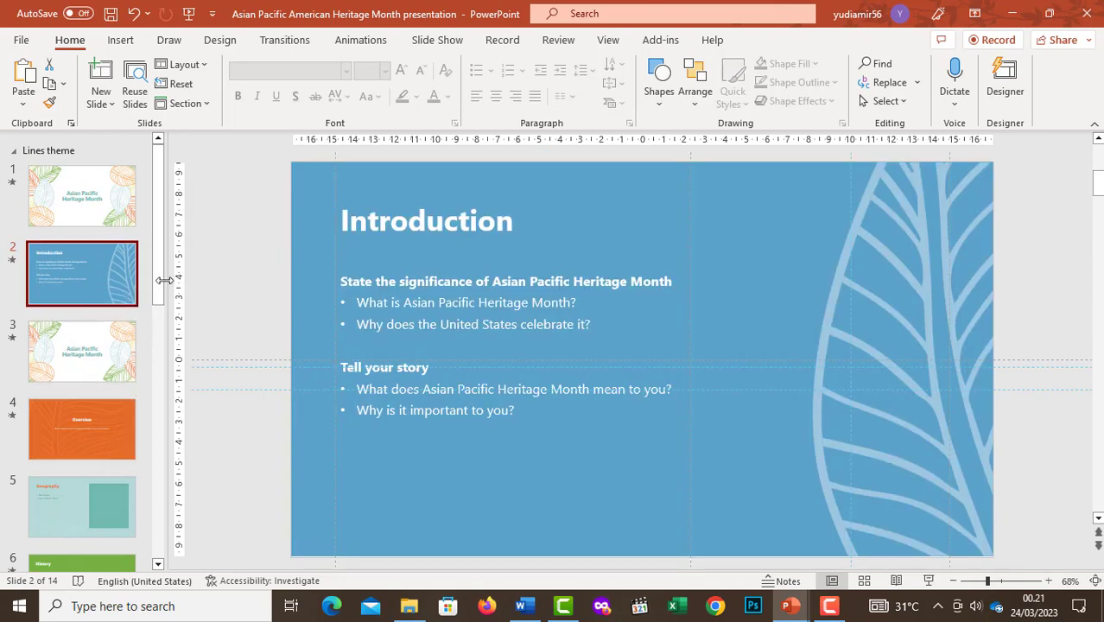
{"action": "left_click_drag", "start_coordinate": [160, 279], "coordinate": [162, 333]}
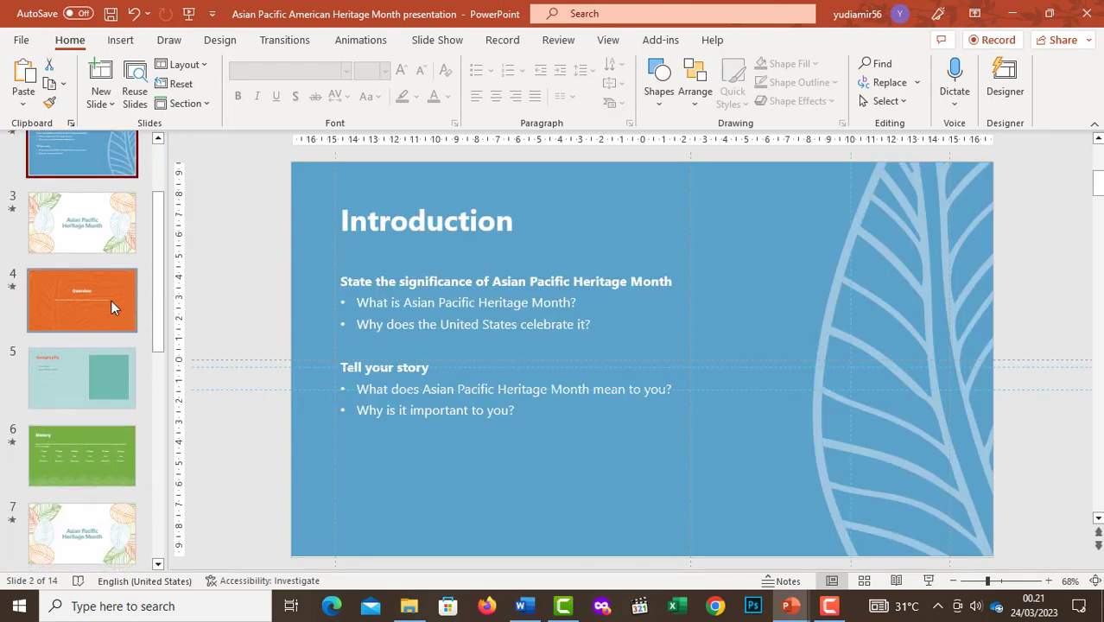
Step: Move the Overview, Geography and History slides up to positions 2–4
{"action": "left_click_drag", "start_coordinate": [85, 315], "coordinate": [96, 318]}
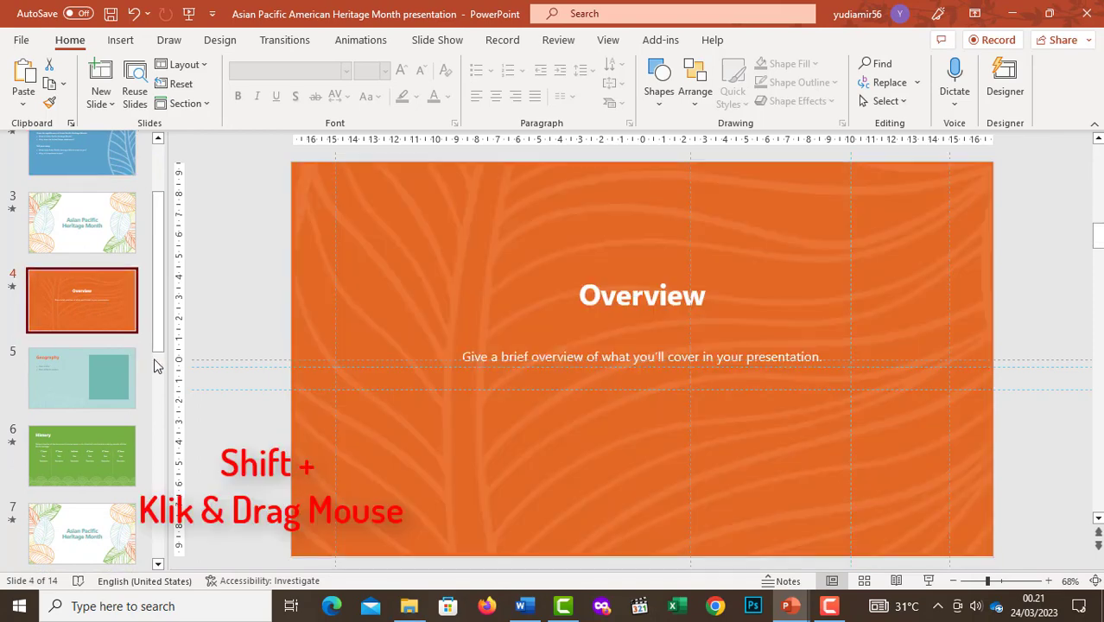
{"action": "left_click", "coordinate": [98, 382], "text": "shift"}
{"action": "left_click", "coordinate": [96, 484], "text": "shift"}
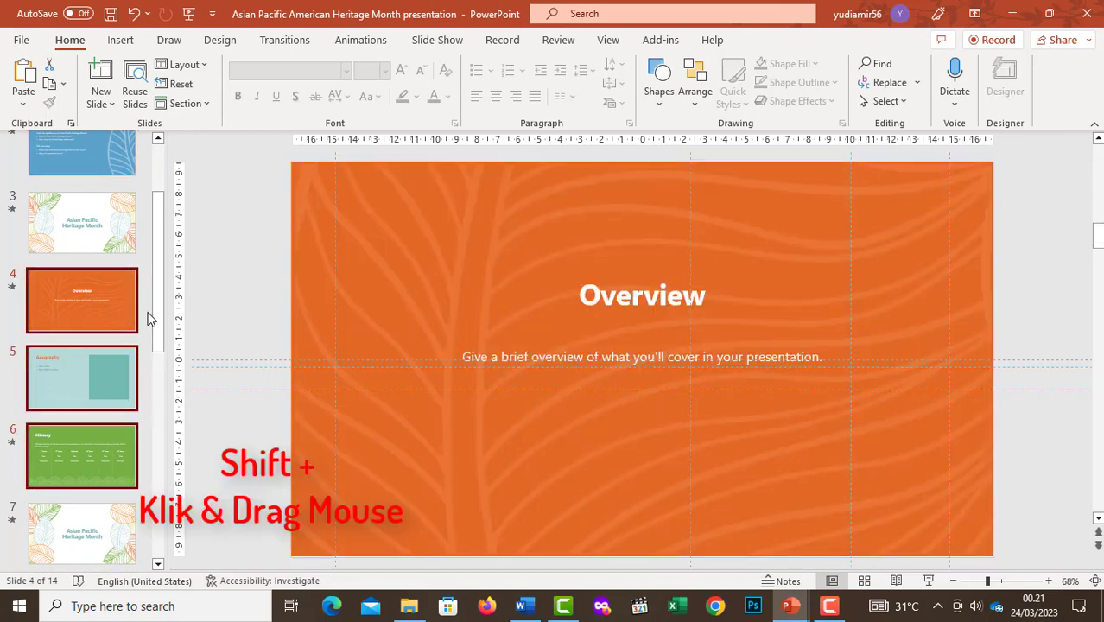
{"action": "left_click_drag", "start_coordinate": [162, 330], "coordinate": [162, 294]}
{"action": "left_click_drag", "start_coordinate": [134, 378], "coordinate": [123, 249]}
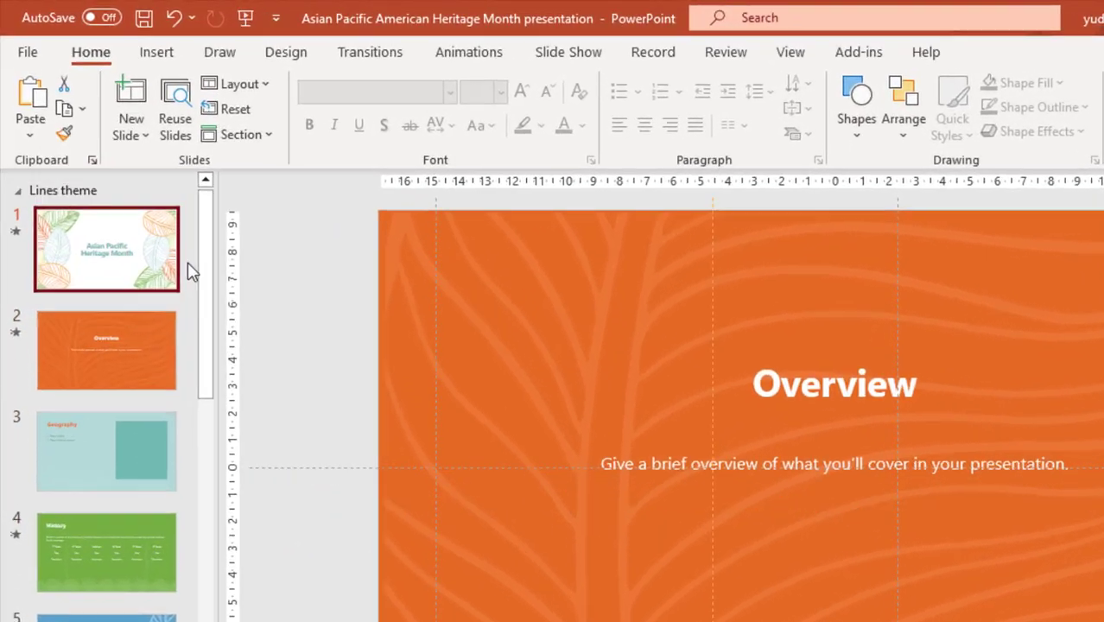
Step: Cut the title slide from position 1 and paste it as slide 8
{"action": "left_click", "coordinate": [142, 216]}
{"action": "scroll", "coordinate": [217, 298], "scroll_direction": "down", "scroll_amount": 1}
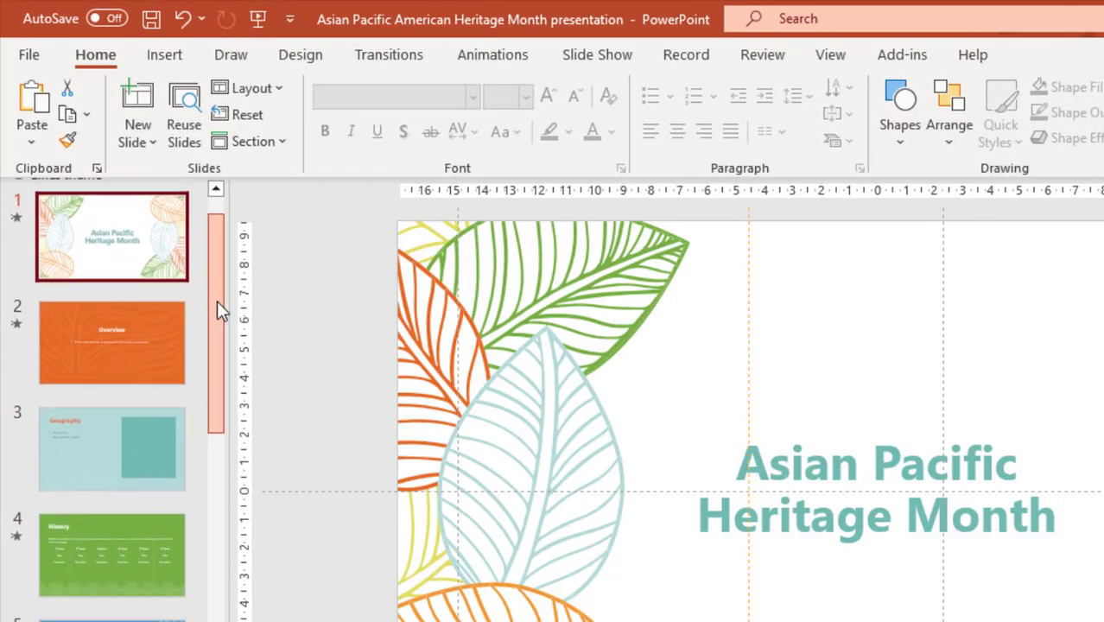
{"action": "left_click", "coordinate": [71, 92]}
{"action": "mouse_move", "coordinate": [212, 250]}
{"action": "left_mouse_down"}
{"action": "mouse_move", "coordinate": [235, 445]}
{"action": "mouse_move", "coordinate": [197, 471]}
{"action": "left_mouse_up"}
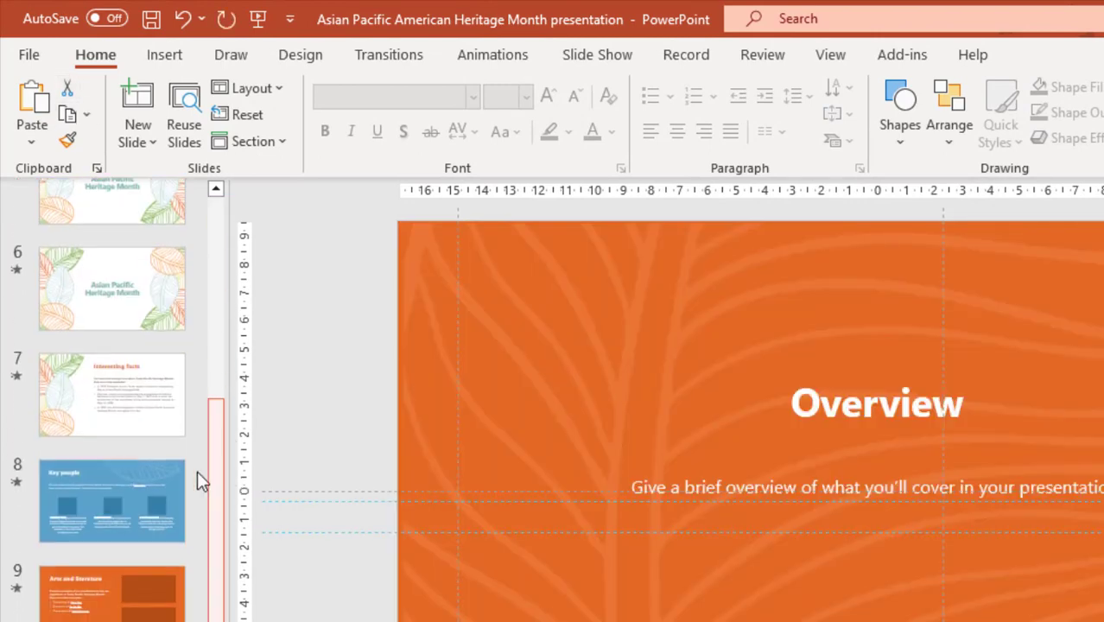
{"action": "left_click", "coordinate": [143, 447]}
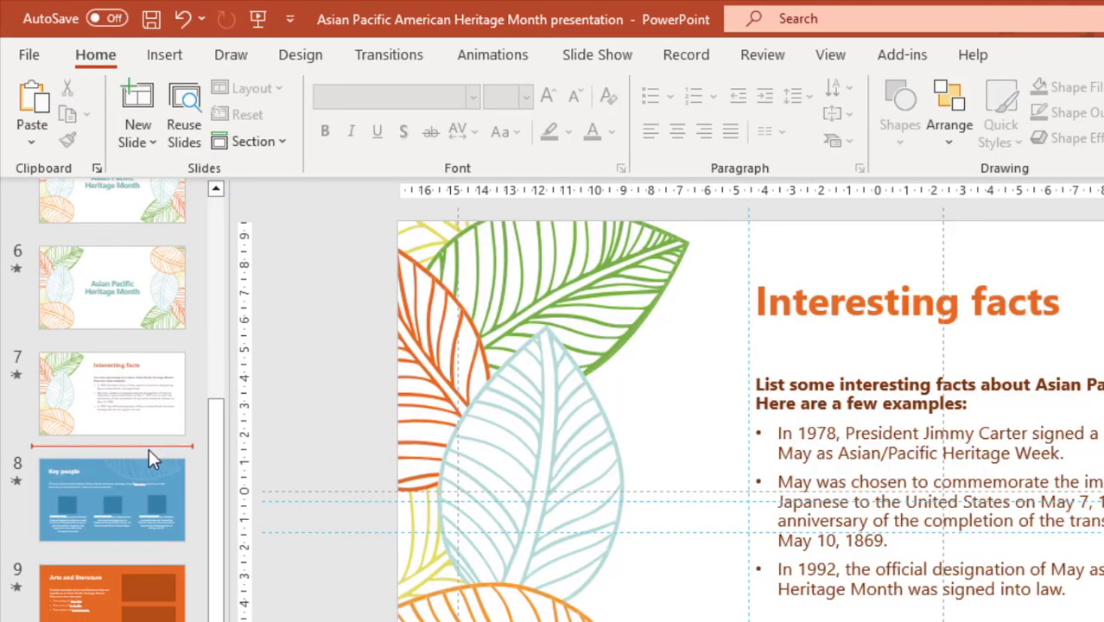
{"action": "left_click", "coordinate": [26, 113]}
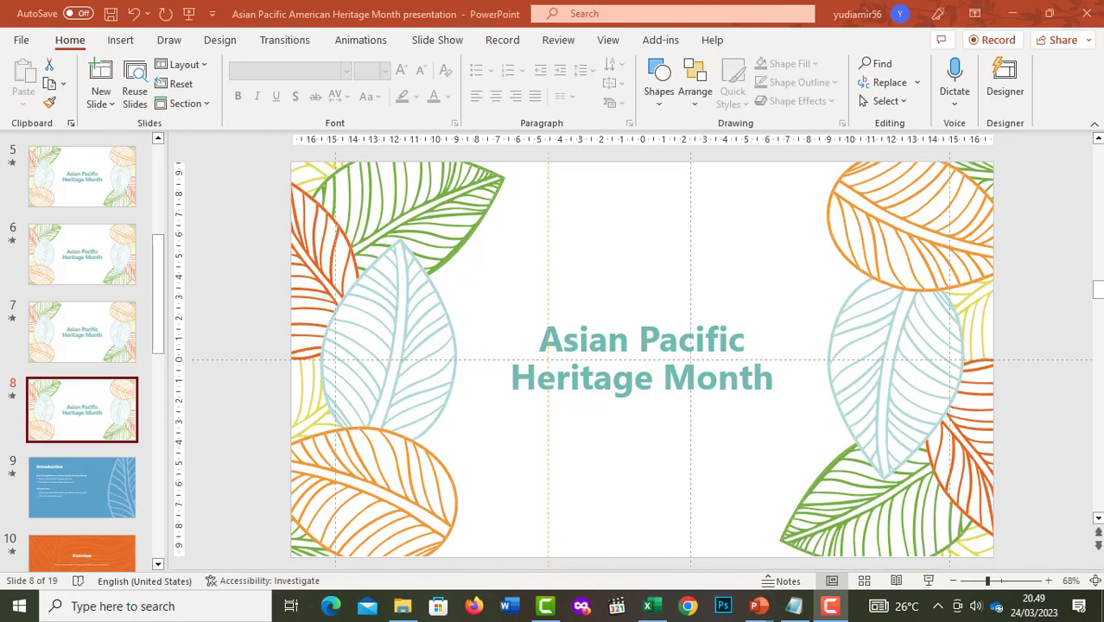
Step: In the Belajar Powerpoint presentation, retitle the first slide JENIS-JENIS TRANSPORTASI
{"action": "mouse_move", "coordinate": [759, 607]}
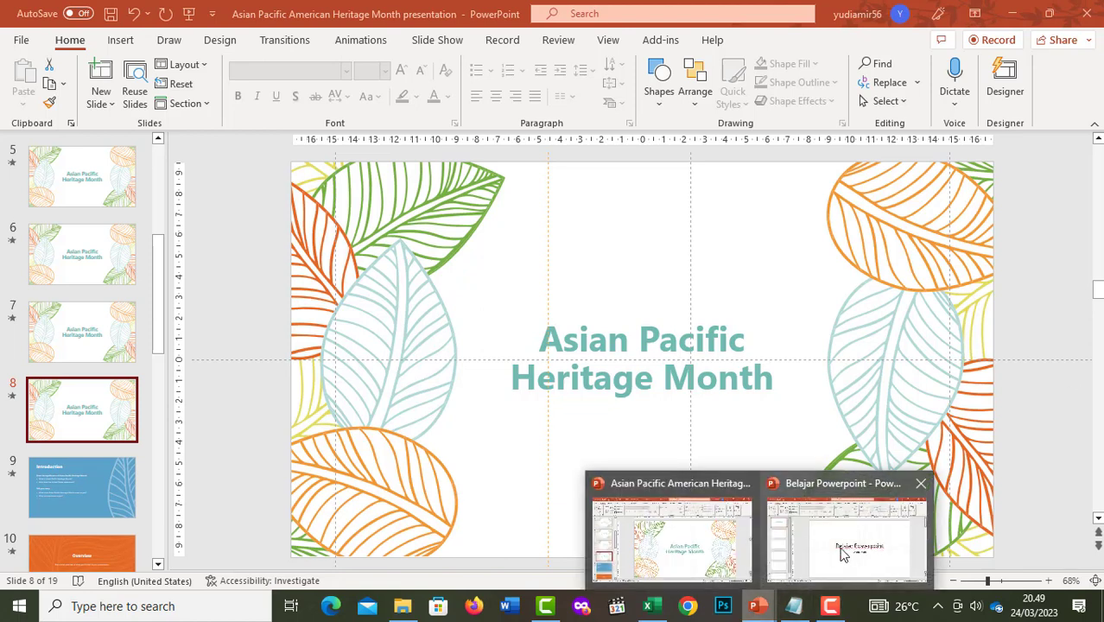
{"action": "left_click", "coordinate": [843, 554]}
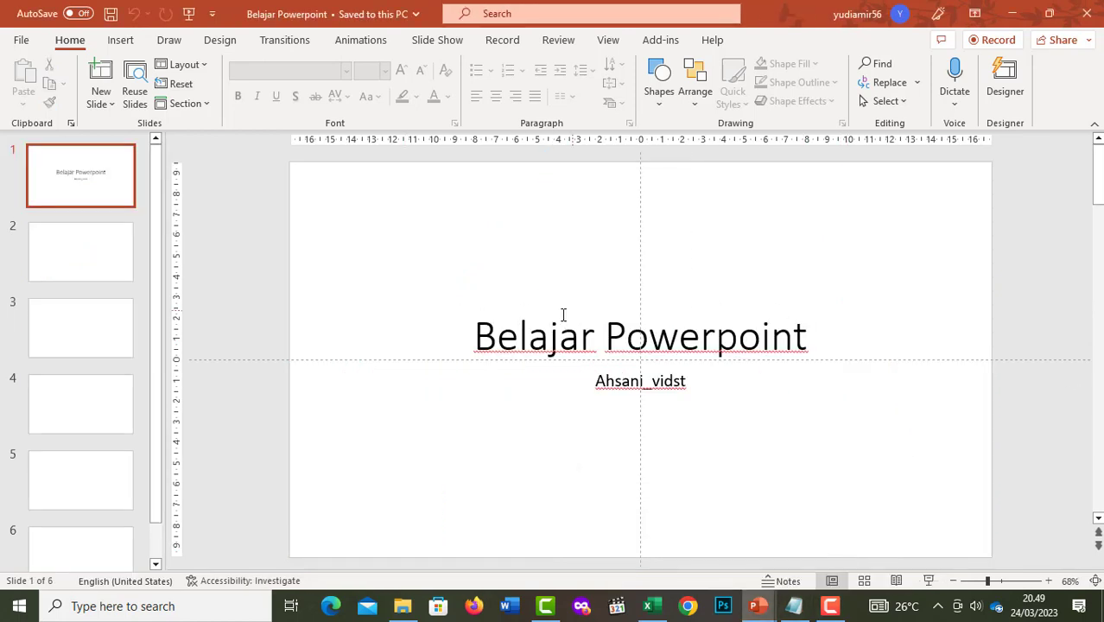
{"action": "left_click_drag", "start_coordinate": [485, 338], "coordinate": [822, 343]}
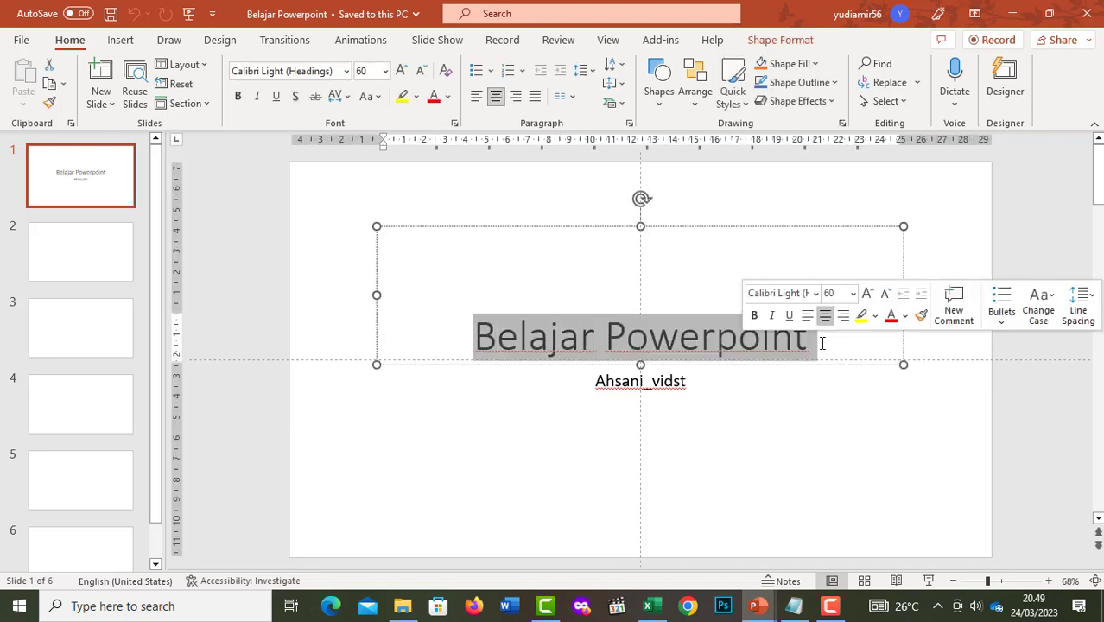
{"action": "type", "text": "JE"}
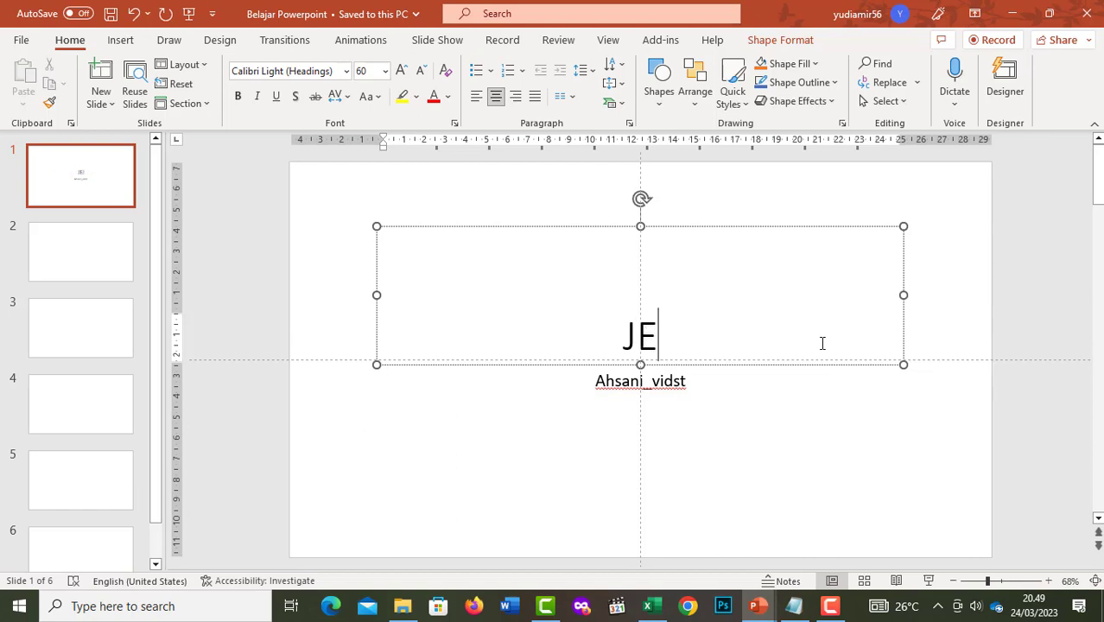
{"action": "type", "text": "NIS-"}
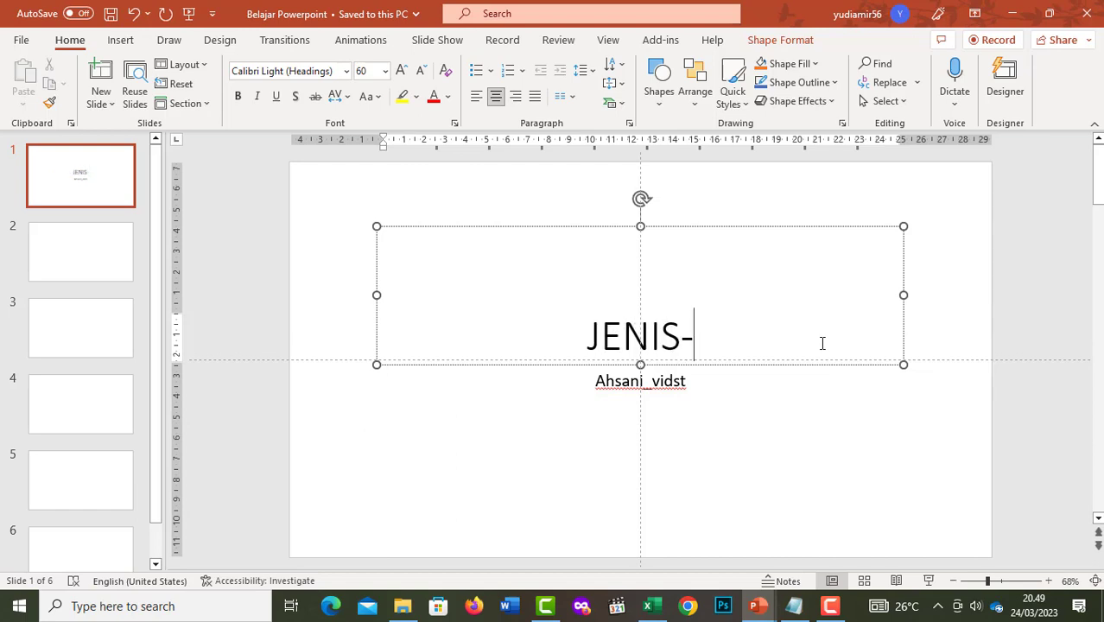
{"action": "type", "text": "JENIS TRANPSOR"}
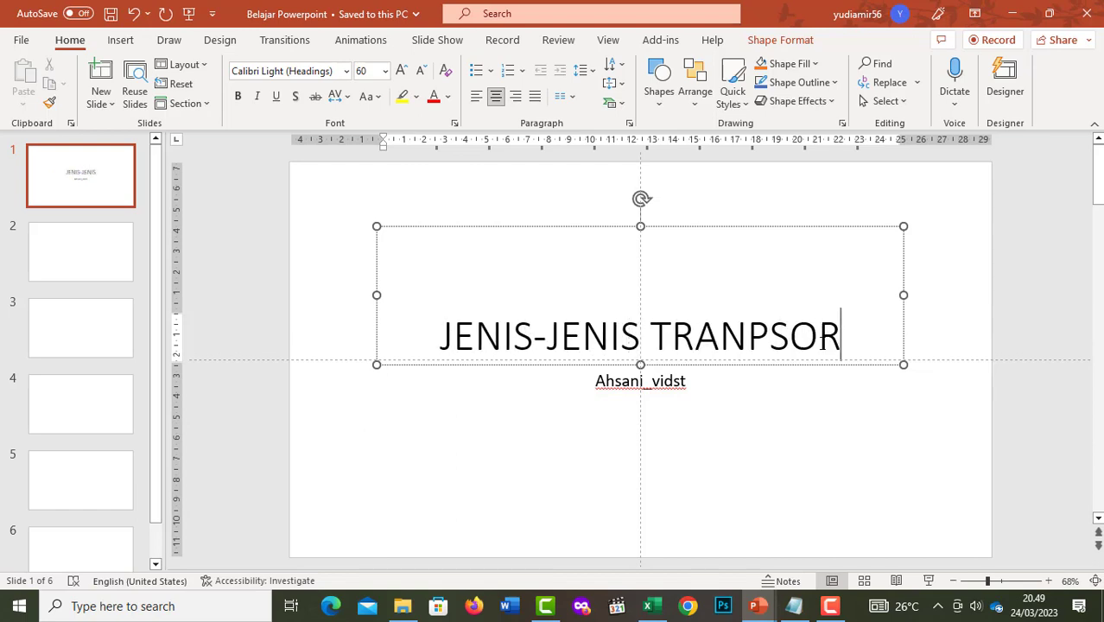
{"action": "key", "text": "BackSpace"}
{"action": "key", "text": "BackSpace"}
{"action": "key", "text": "BackSpace"}
{"action": "key", "text": "BackSpace"}
{"action": "type", "text": "SPORTA"}
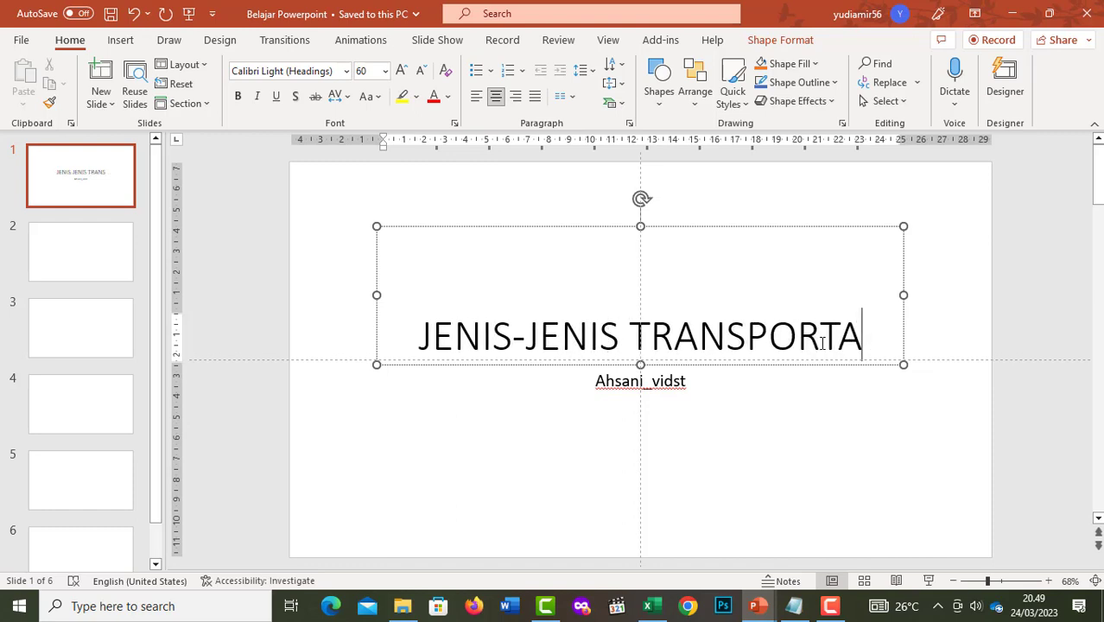
{"action": "type", "text": "SI"}
Step: Deselect the title and subtitle boxes and move to the empty slide 2
{"action": "left_click", "coordinate": [823, 430]}
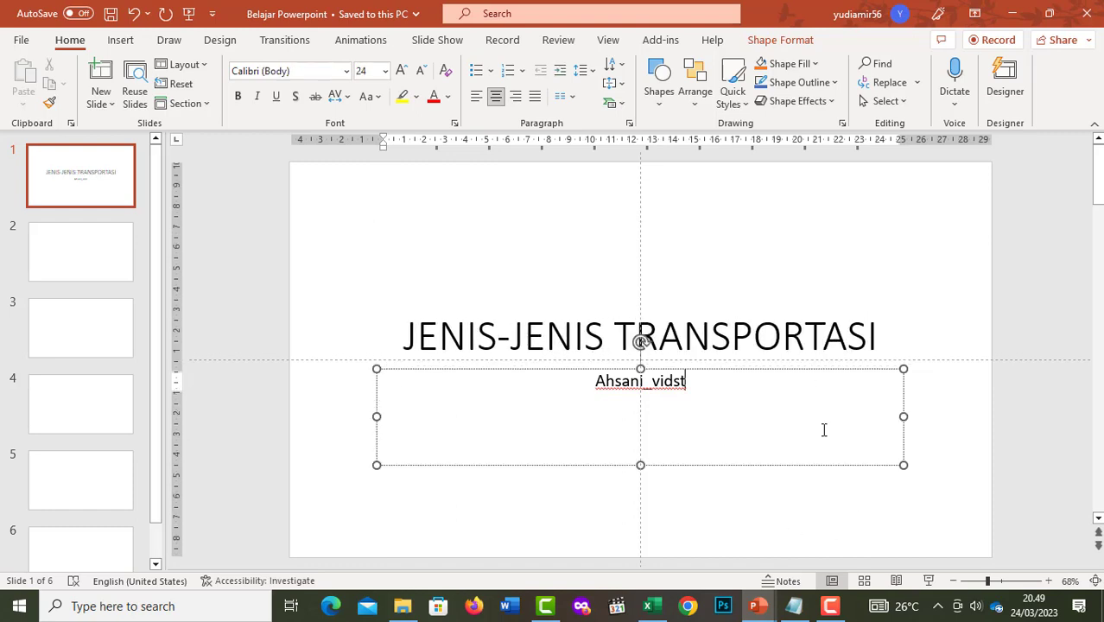
{"action": "left_click", "coordinate": [941, 322]}
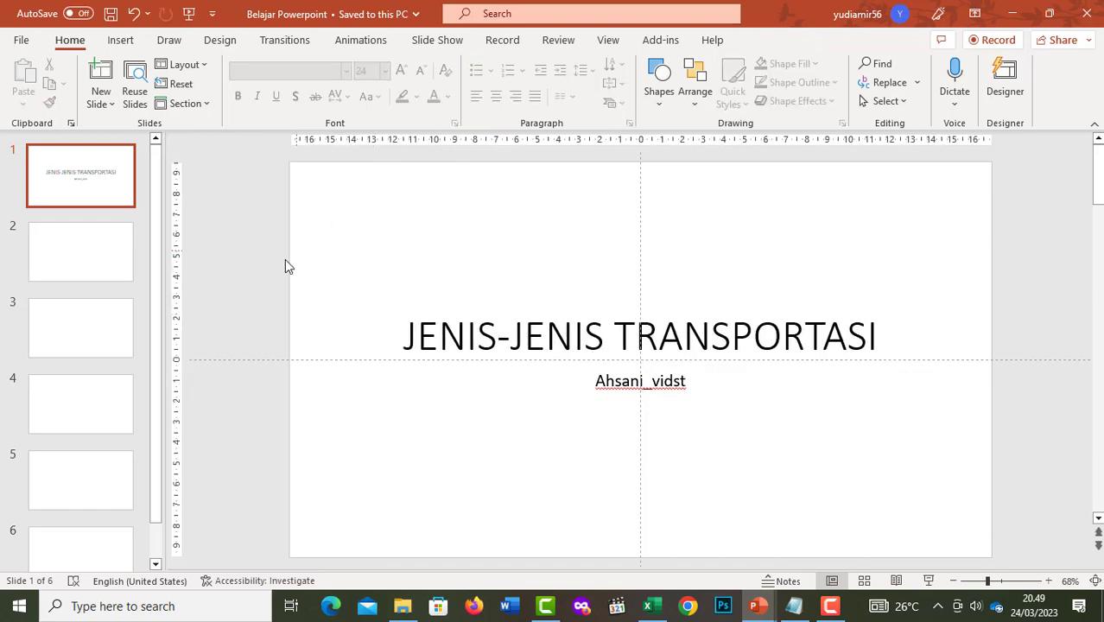
{"action": "left_click", "coordinate": [77, 235]}
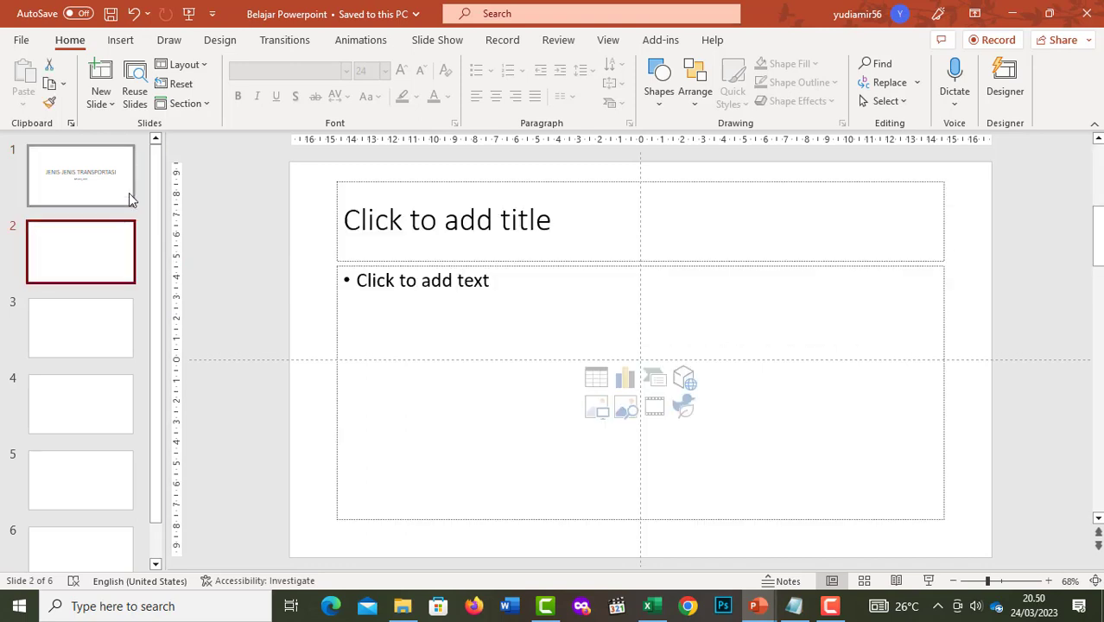
Step: Apply the Damask theme to the presentation
{"action": "left_click", "coordinate": [227, 41]}
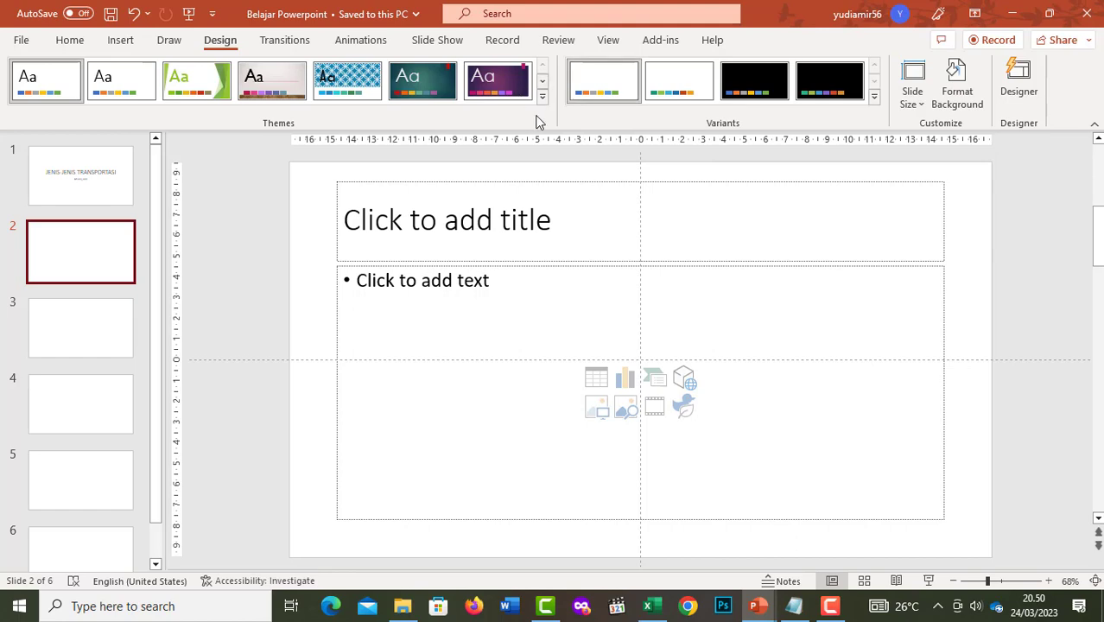
{"action": "left_click", "coordinate": [543, 102]}
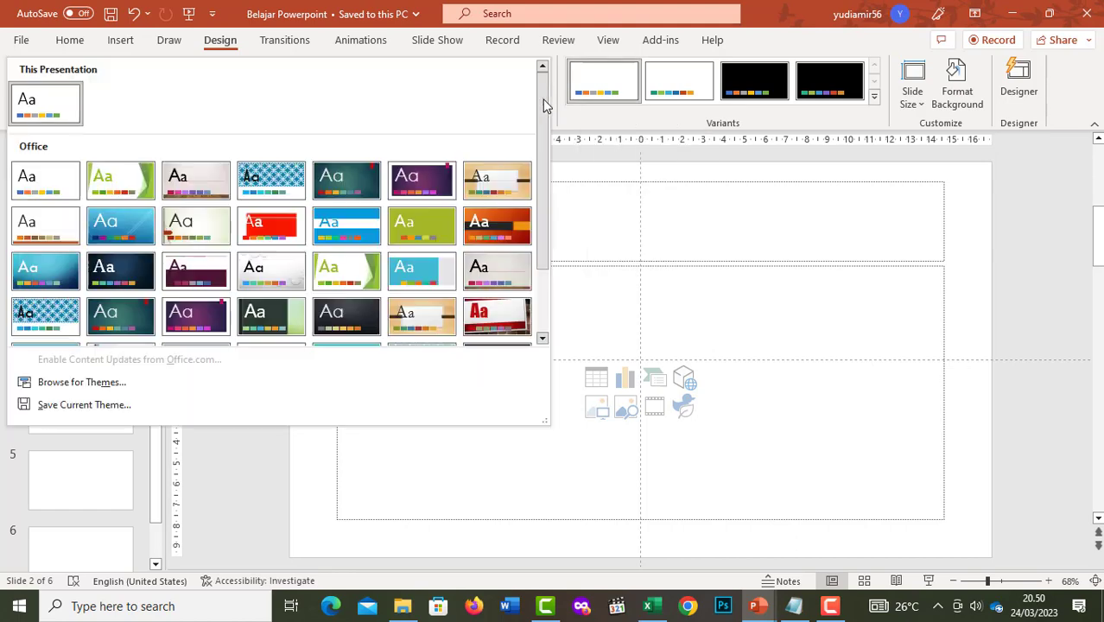
{"action": "left_click_drag", "start_coordinate": [546, 104], "coordinate": [551, 229]}
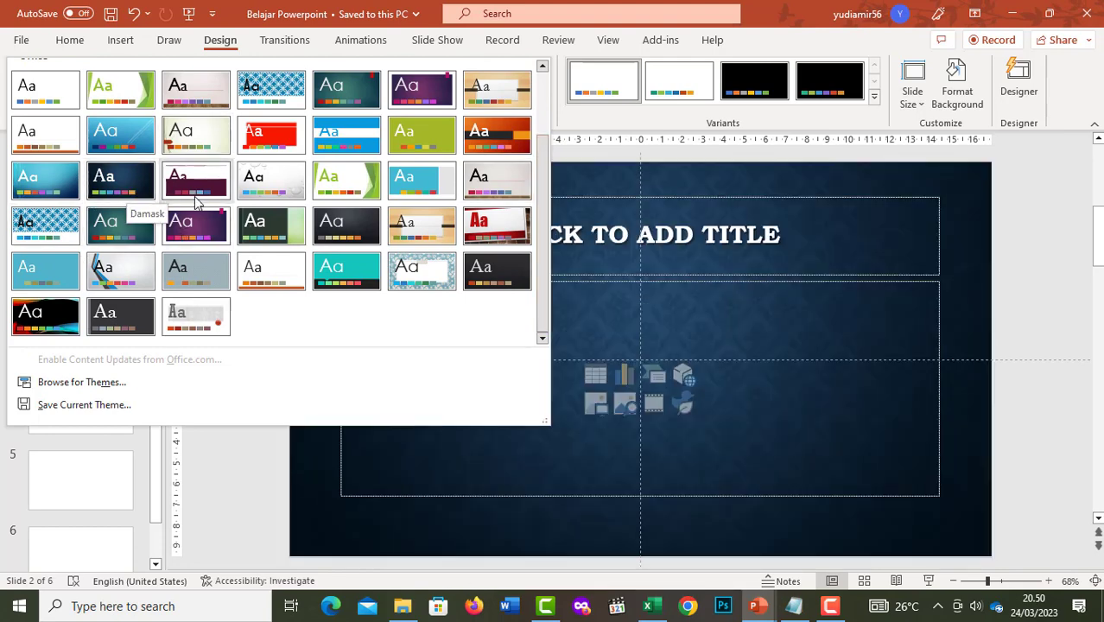
{"action": "left_click", "coordinate": [118, 185]}
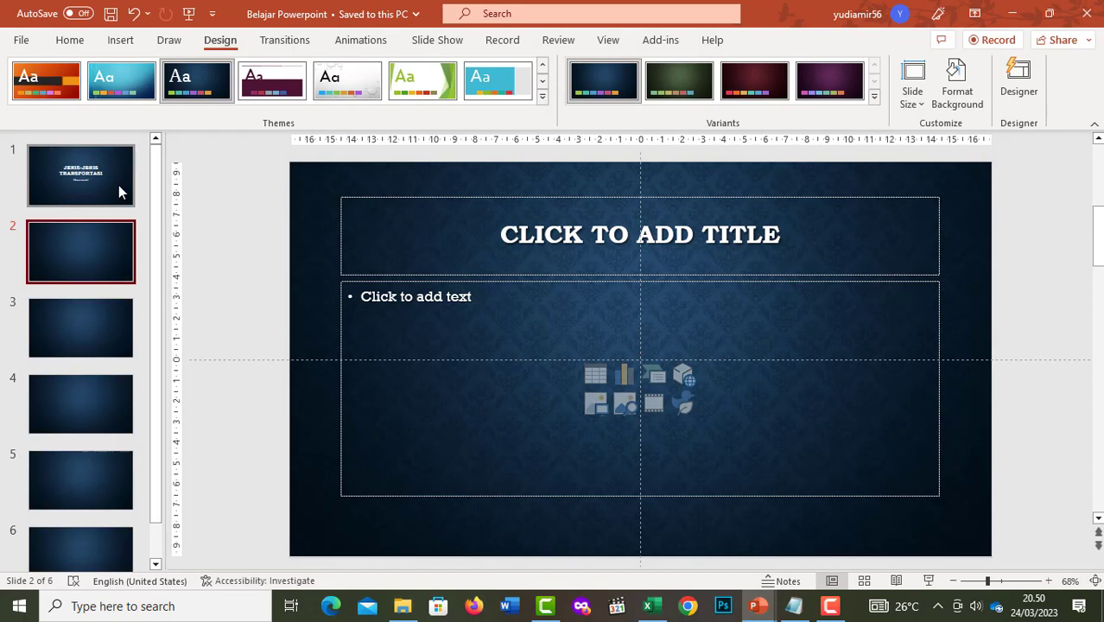
Step: Try the maroon and green Damask variants, then settle on the blue variant
{"action": "left_click", "coordinate": [102, 169]}
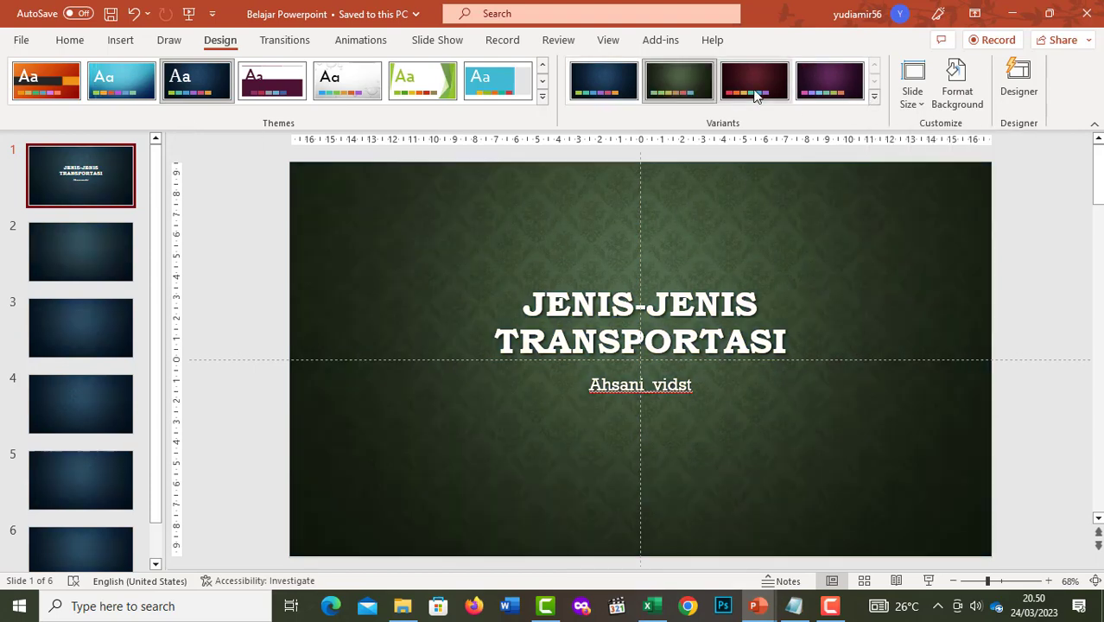
{"action": "left_click", "coordinate": [755, 82]}
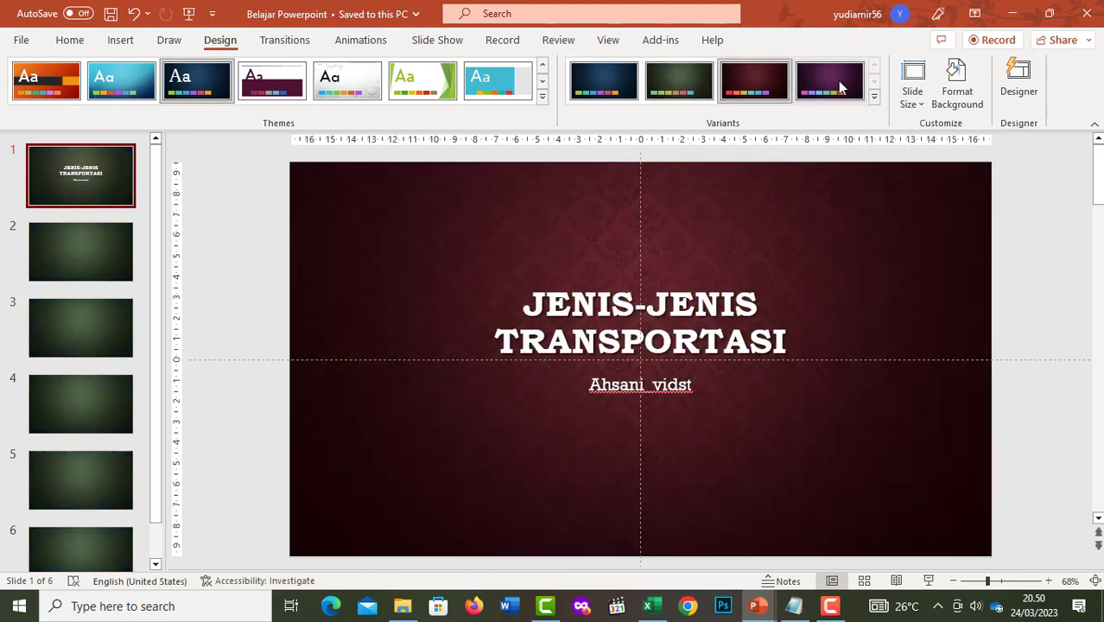
{"action": "left_click", "coordinate": [687, 84]}
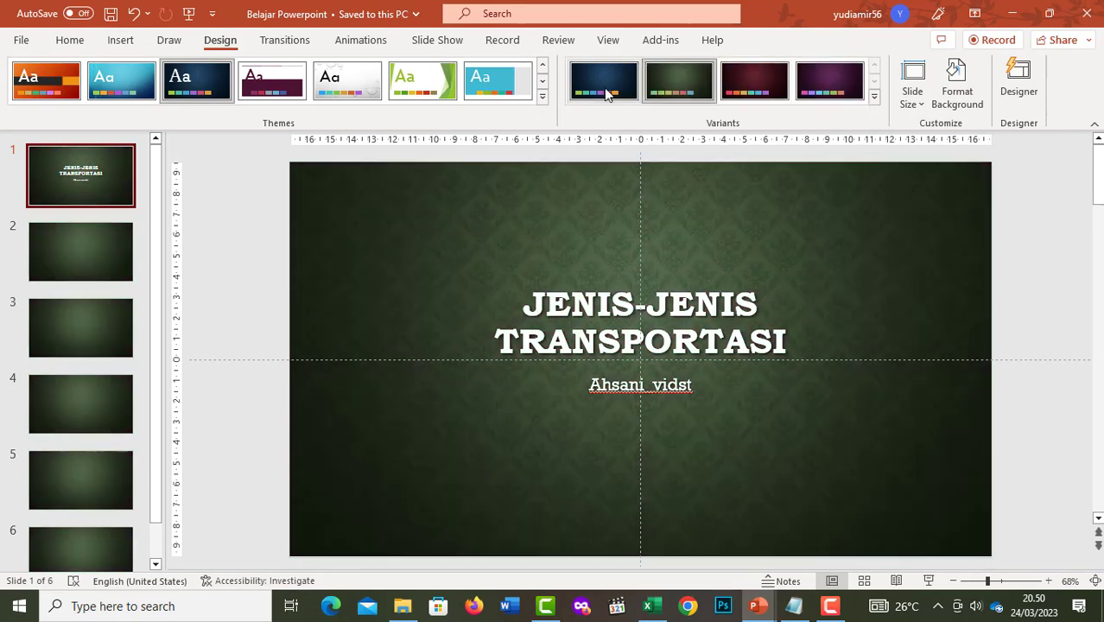
{"action": "left_click", "coordinate": [607, 90]}
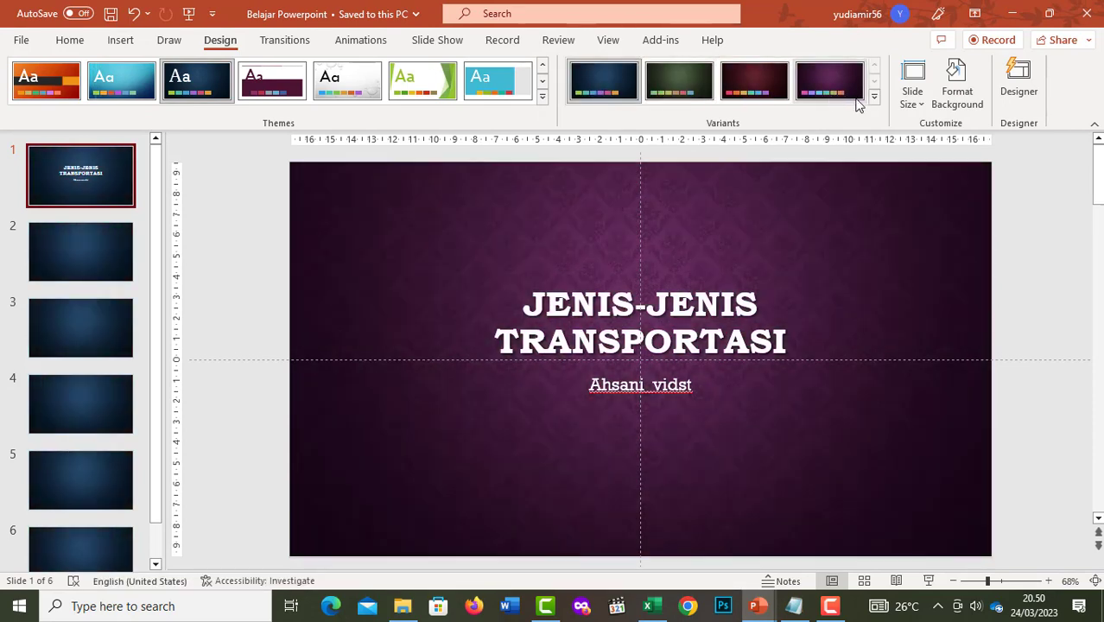
{"action": "left_click", "coordinate": [875, 97]}
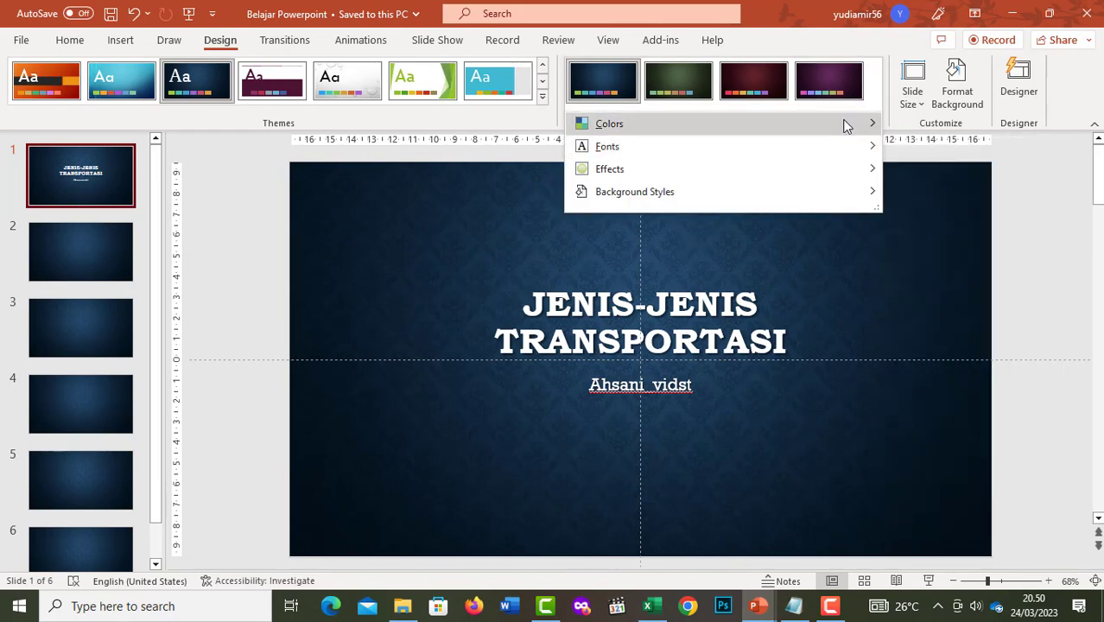
Step: Set Calibri as the theme font
{"action": "mouse_move", "coordinate": [845, 130]}
{"action": "mouse_move", "coordinate": [609, 146]}
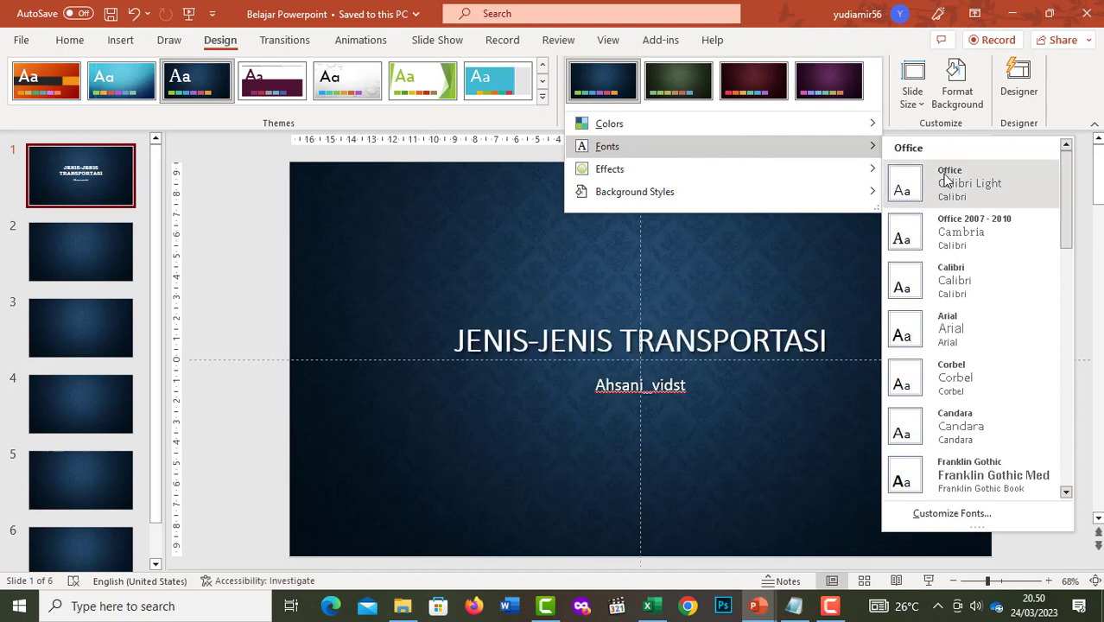
{"action": "left_click", "coordinate": [944, 289]}
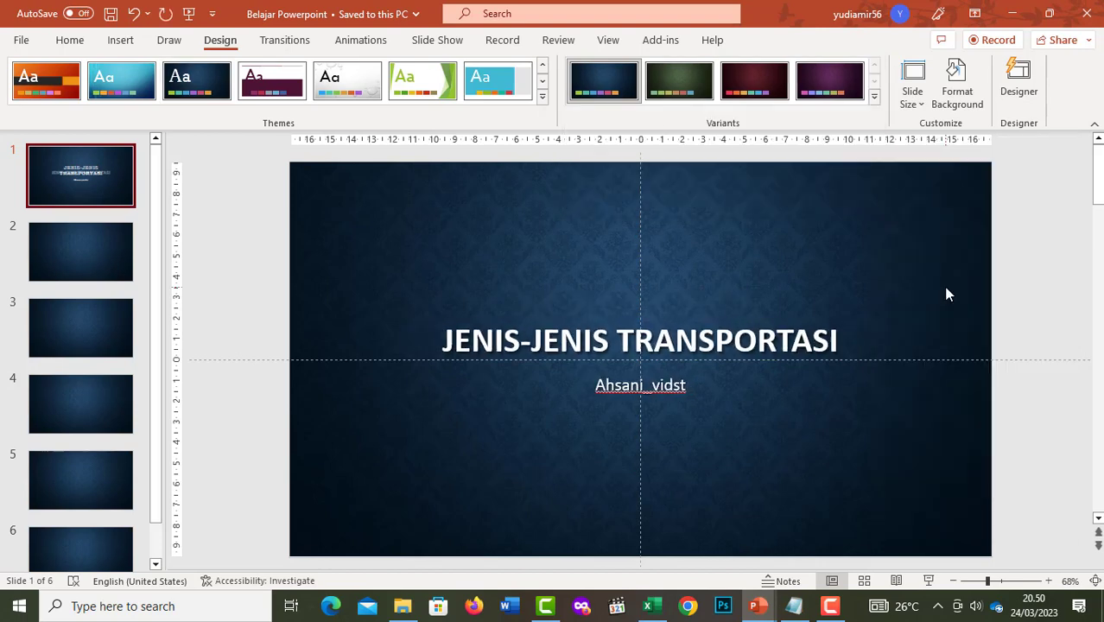
Step: Dismiss the background styles without applying one and open slide 3
{"action": "left_click", "coordinate": [875, 97]}
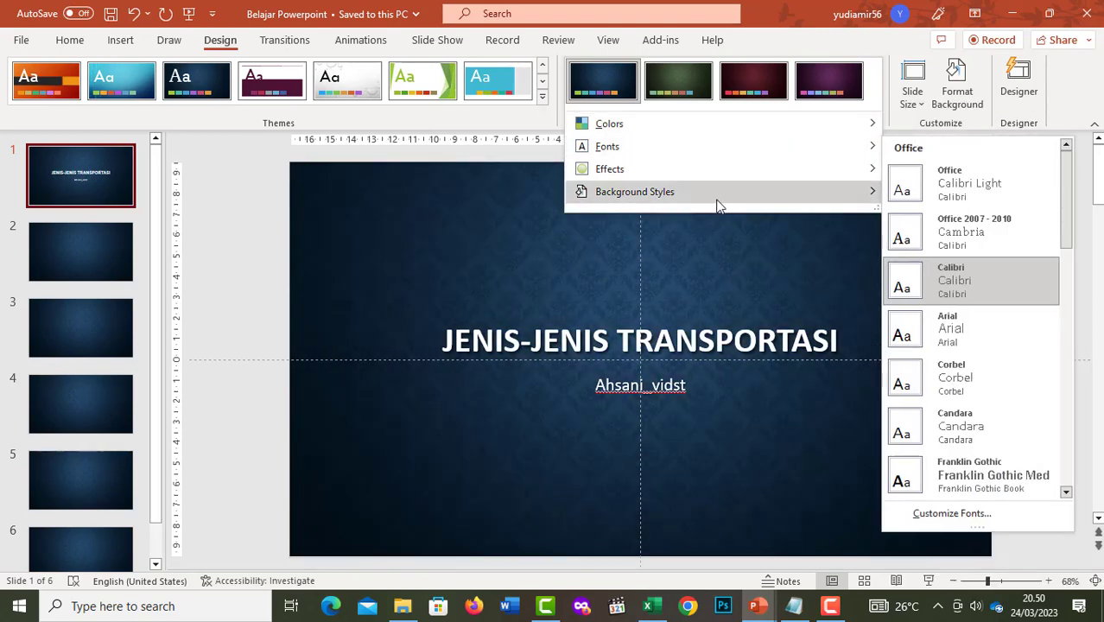
{"action": "mouse_move", "coordinate": [691, 201]}
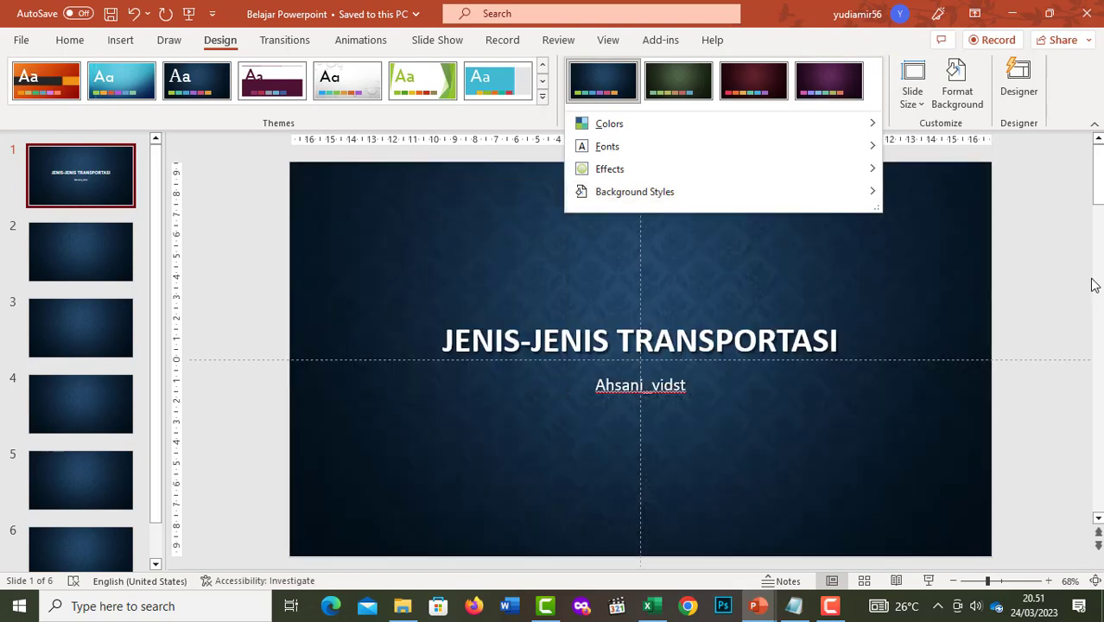
{"action": "left_click", "coordinate": [1073, 259]}
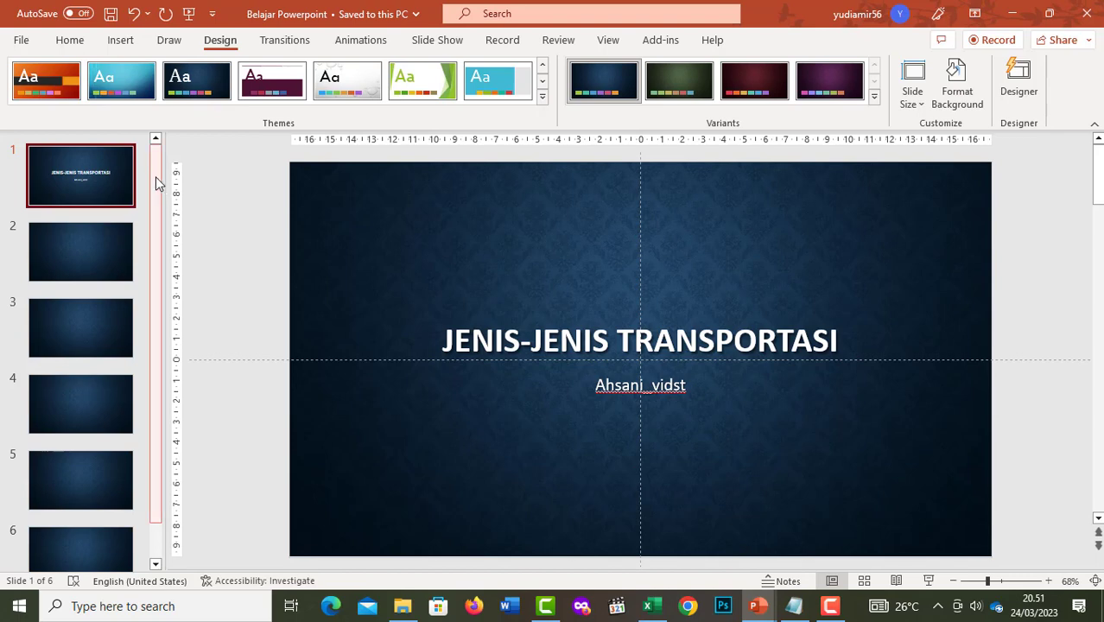
{"action": "left_click_drag", "start_coordinate": [155, 177], "coordinate": [158, 175]}
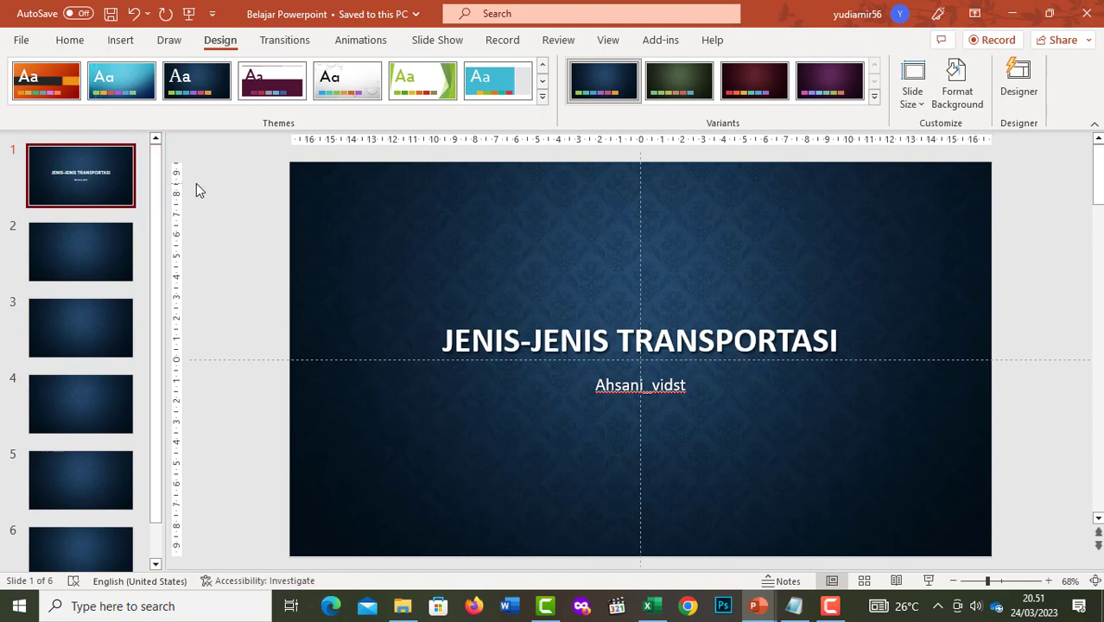
{"action": "left_click", "coordinate": [96, 333]}
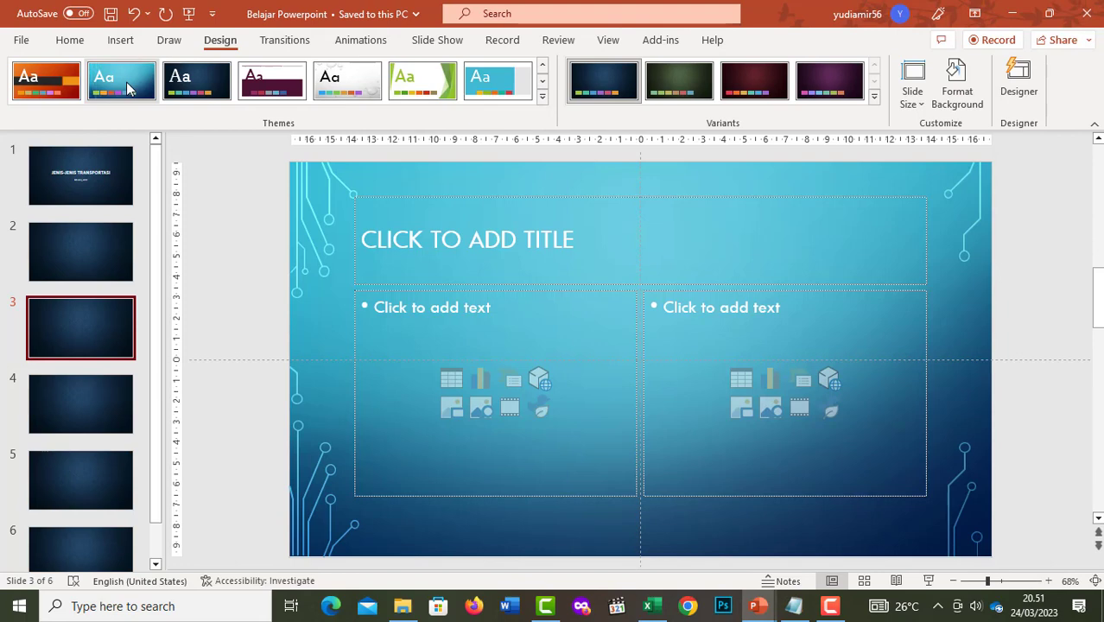
Step: Apply the circuit theme to slide 3 only and the teal theme to slide 5 only, then open slide 2
{"action": "right_click", "coordinate": [126, 81]}
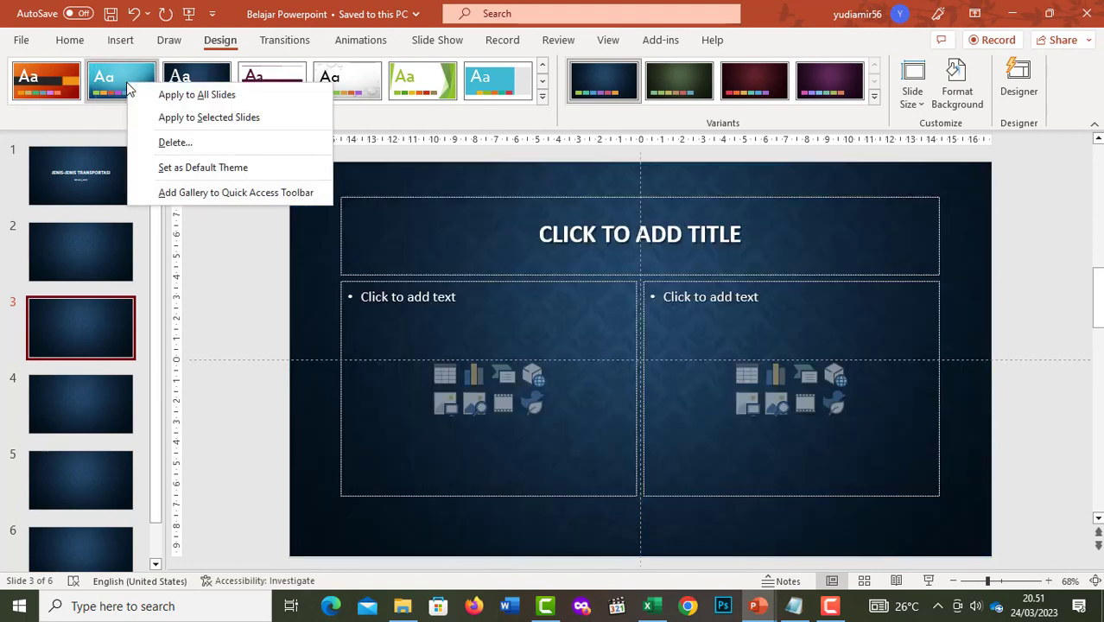
{"action": "left_click", "coordinate": [231, 118]}
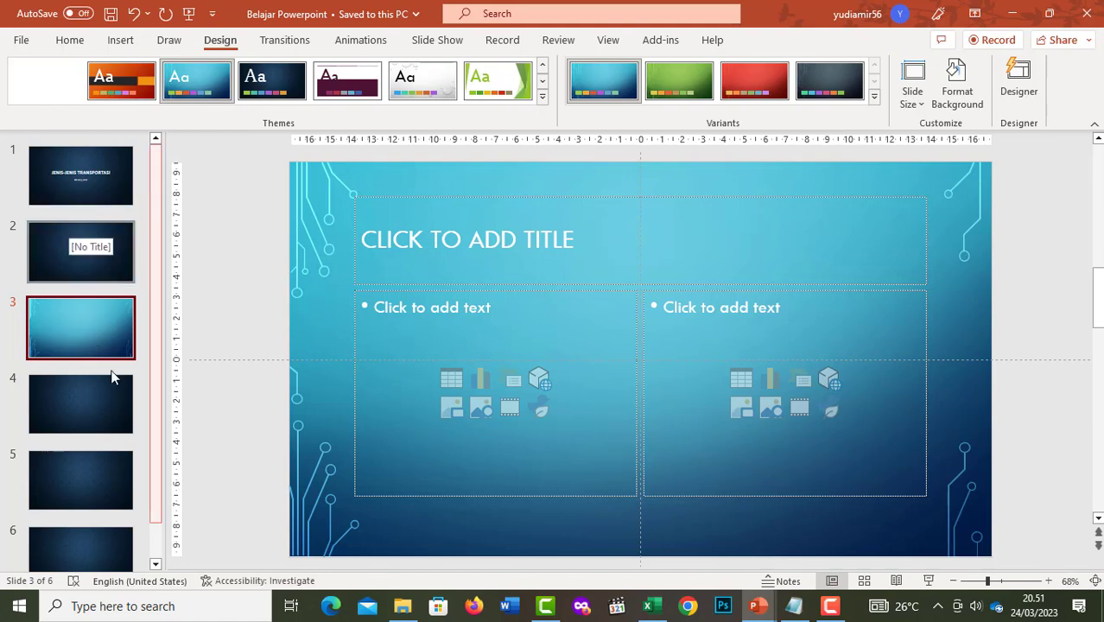
{"action": "left_click", "coordinate": [83, 478]}
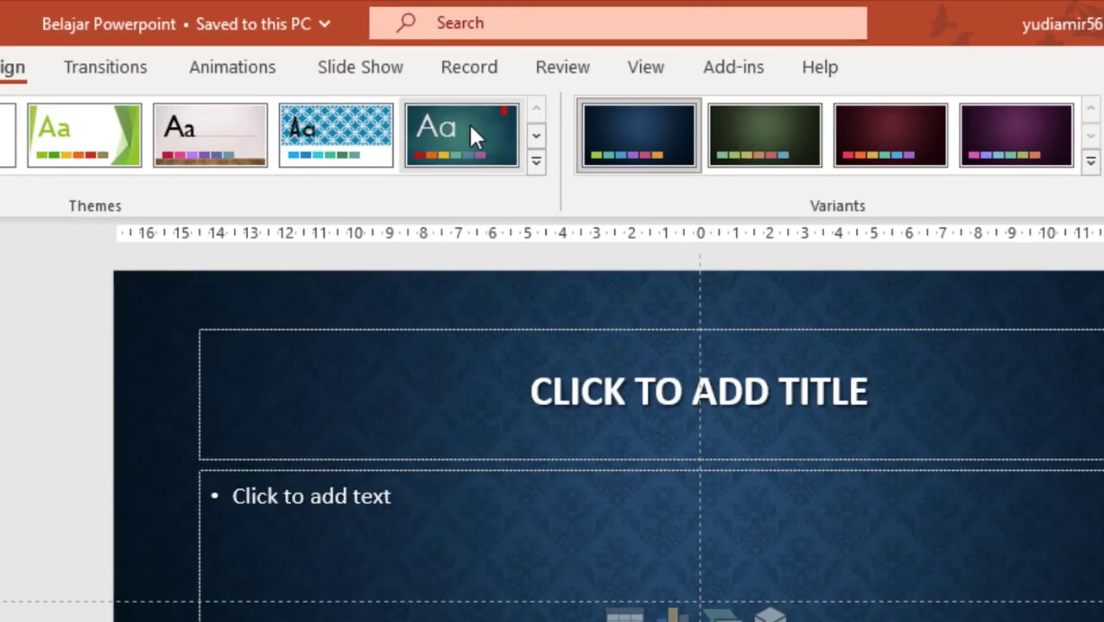
{"action": "right_click", "coordinate": [473, 136]}
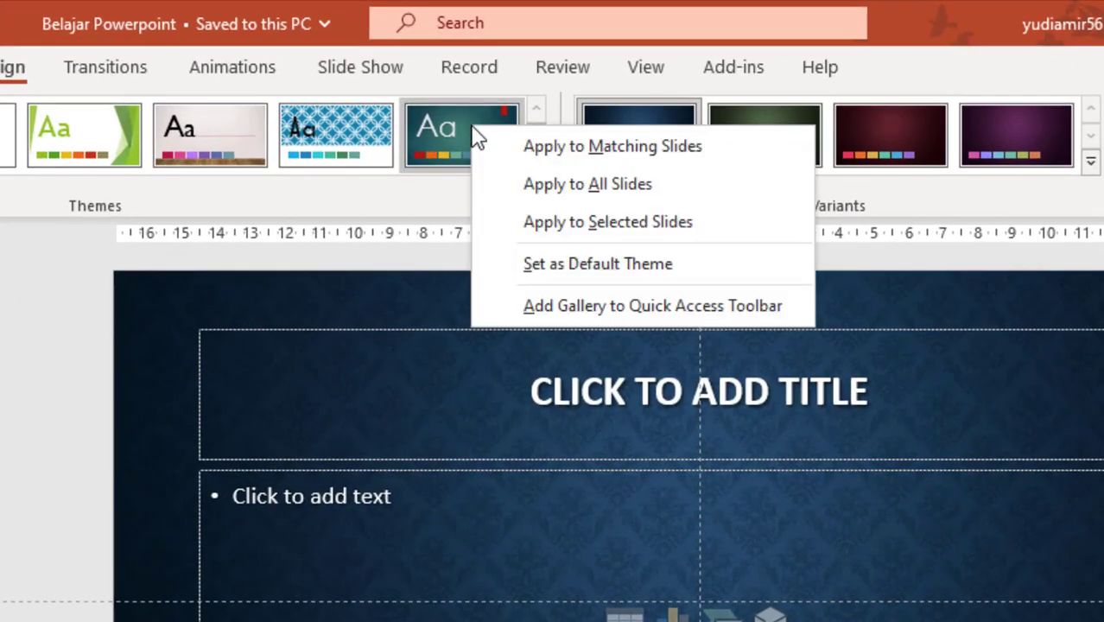
{"action": "left_click", "coordinate": [625, 233]}
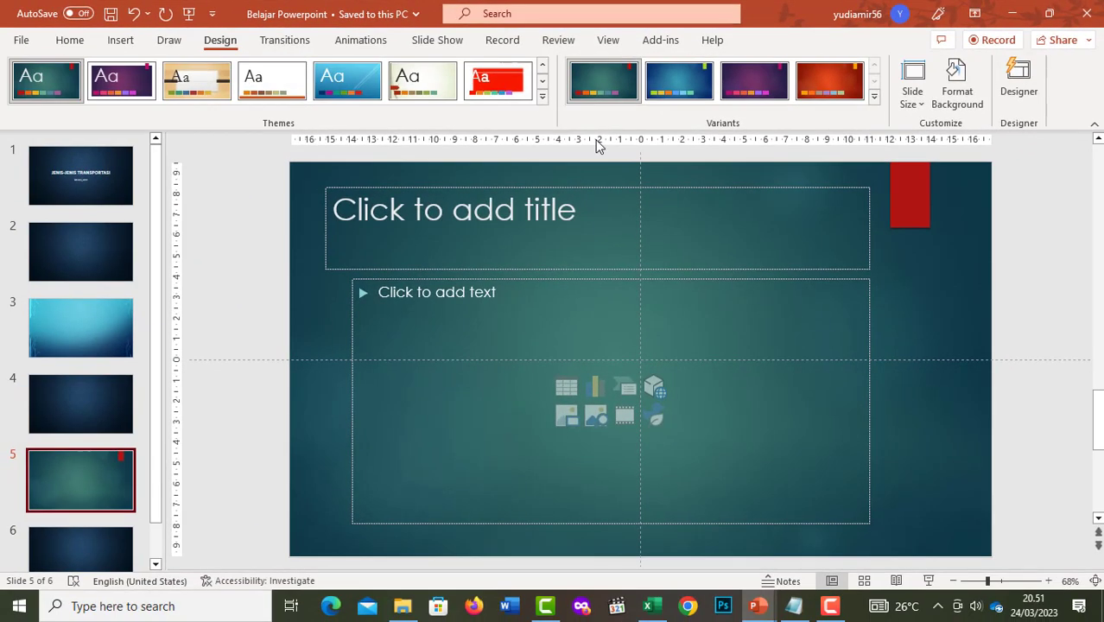
{"action": "left_click", "coordinate": [99, 246]}
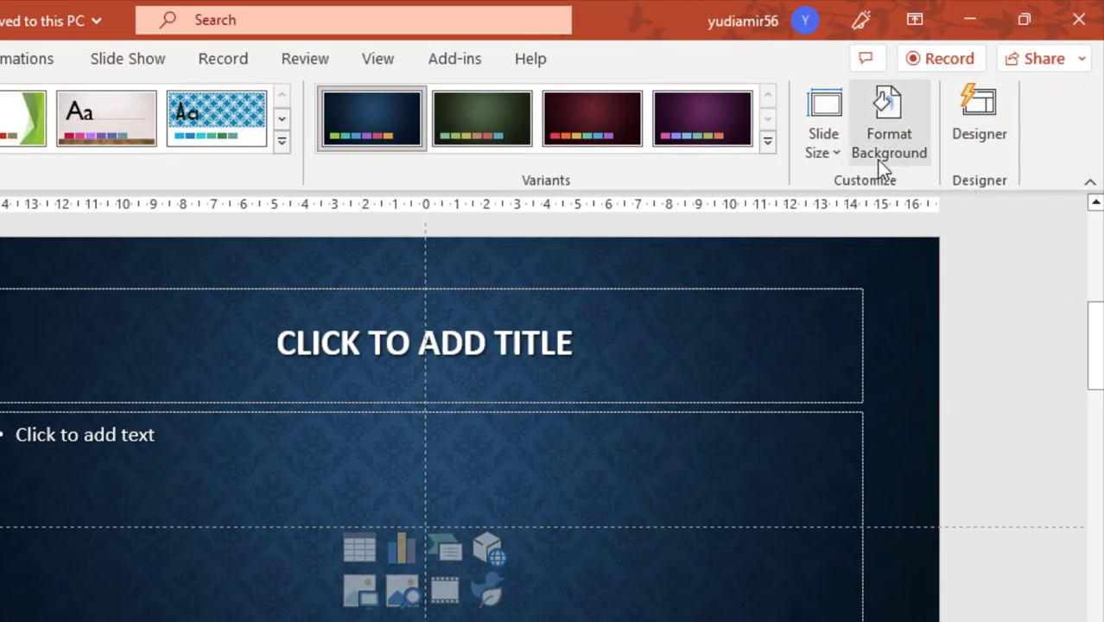
Step: In Format Background, try a solid fill in light pink, then dark blue
{"action": "left_click", "coordinate": [894, 132]}
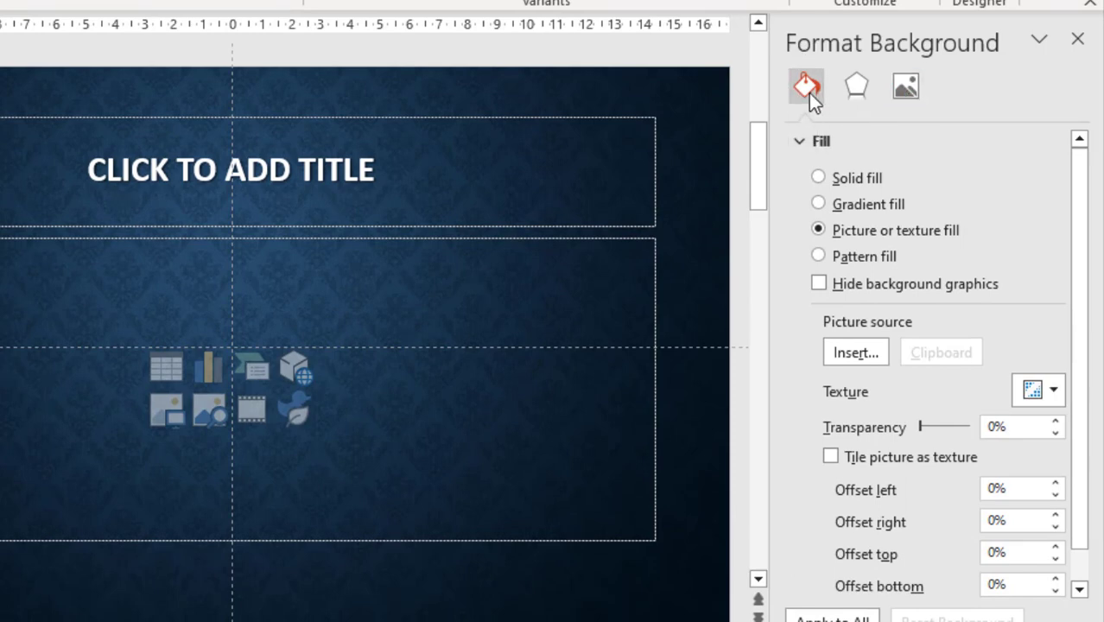
{"action": "left_click", "coordinate": [858, 88]}
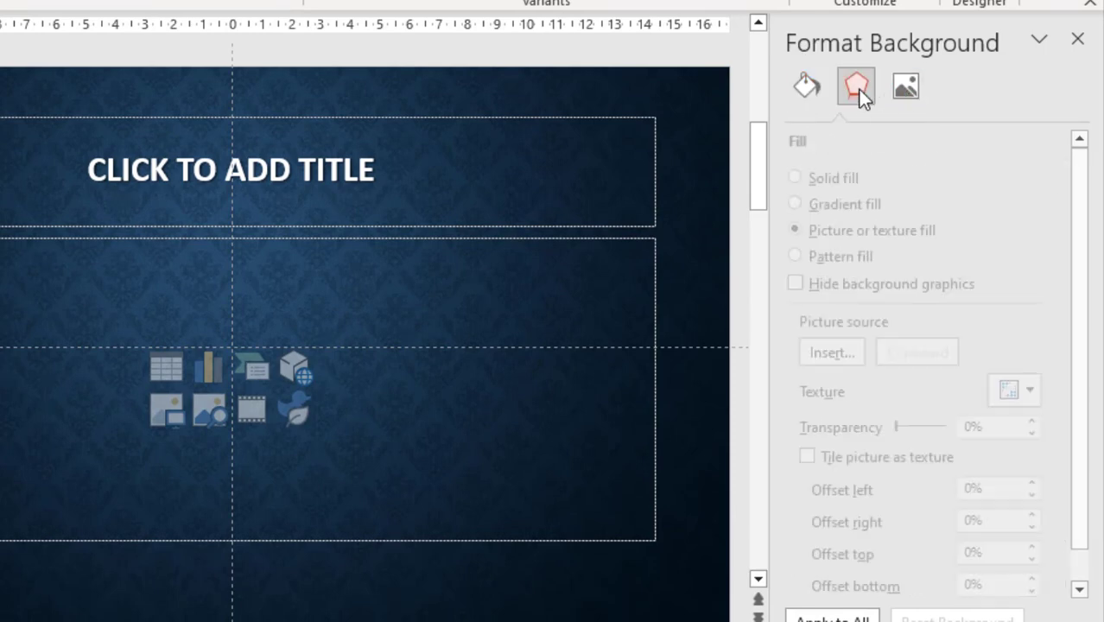
{"action": "left_click", "coordinate": [905, 91]}
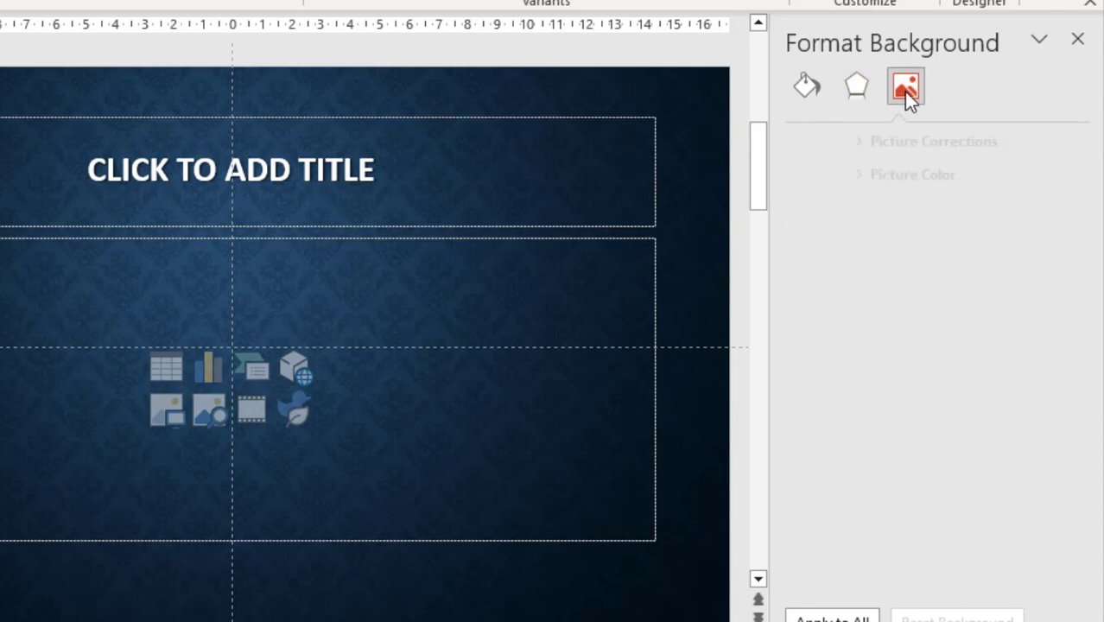
{"action": "left_click", "coordinate": [814, 95]}
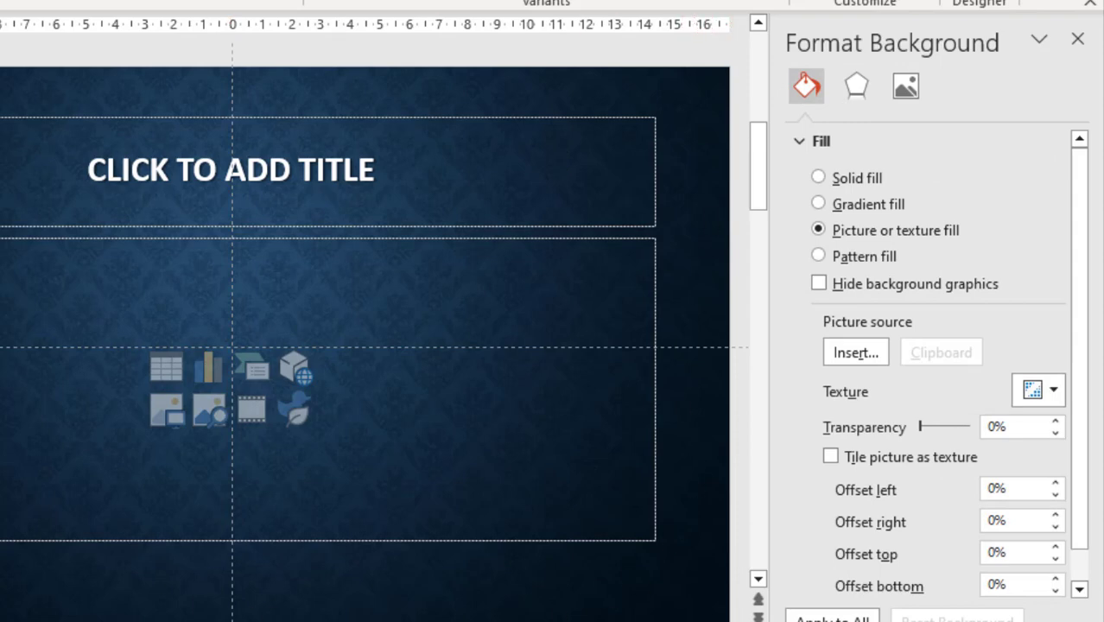
{"action": "left_click", "coordinate": [849, 178]}
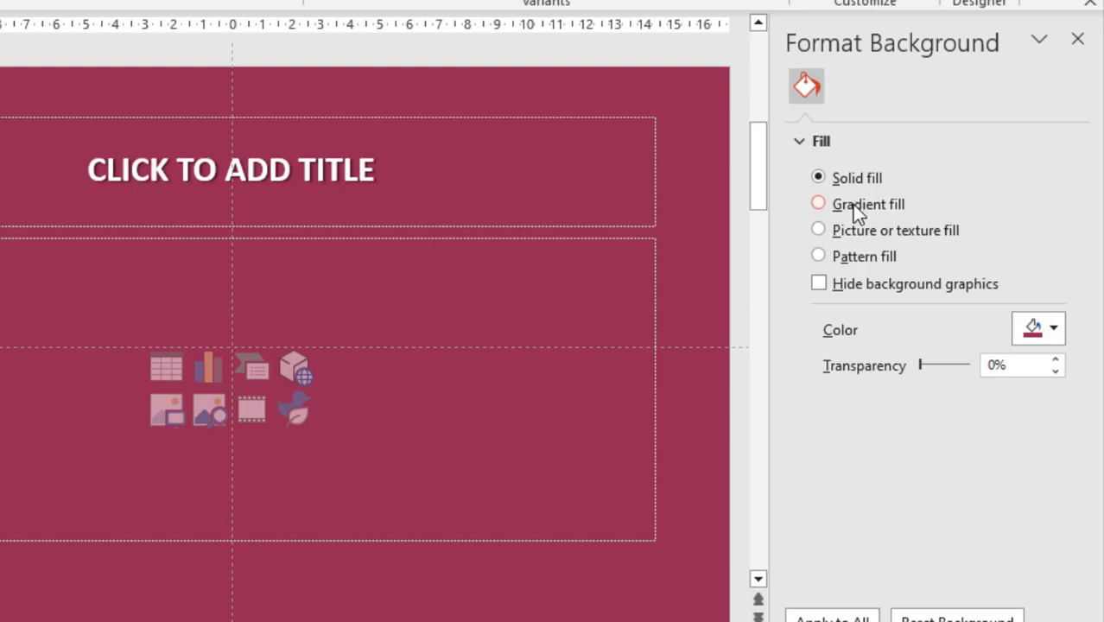
{"action": "left_click", "coordinate": [1061, 333]}
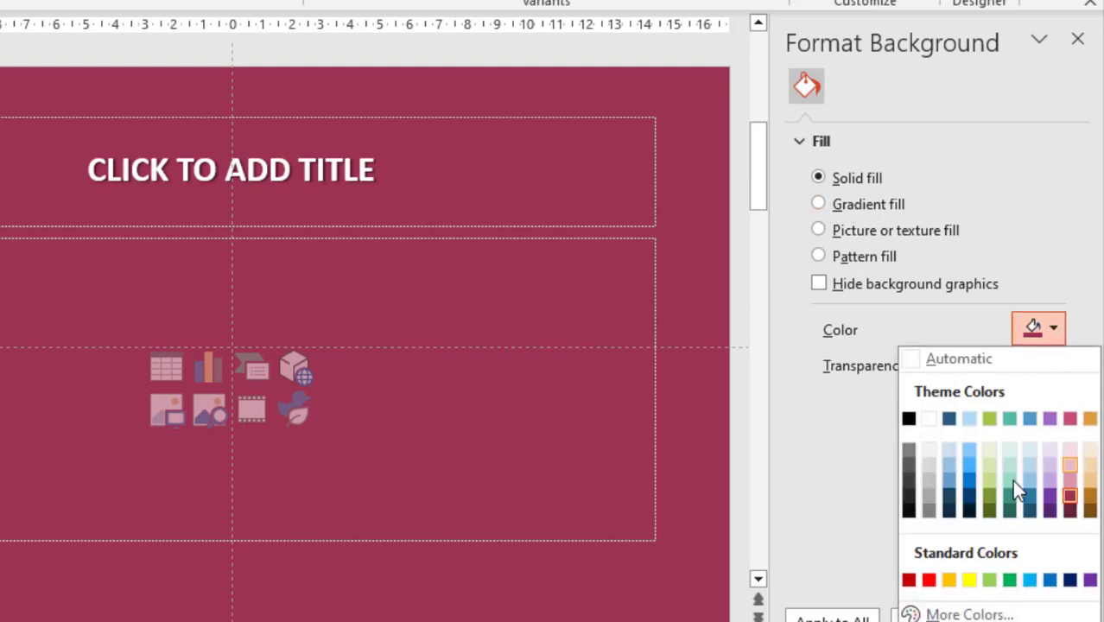
{"action": "left_click", "coordinate": [1070, 482]}
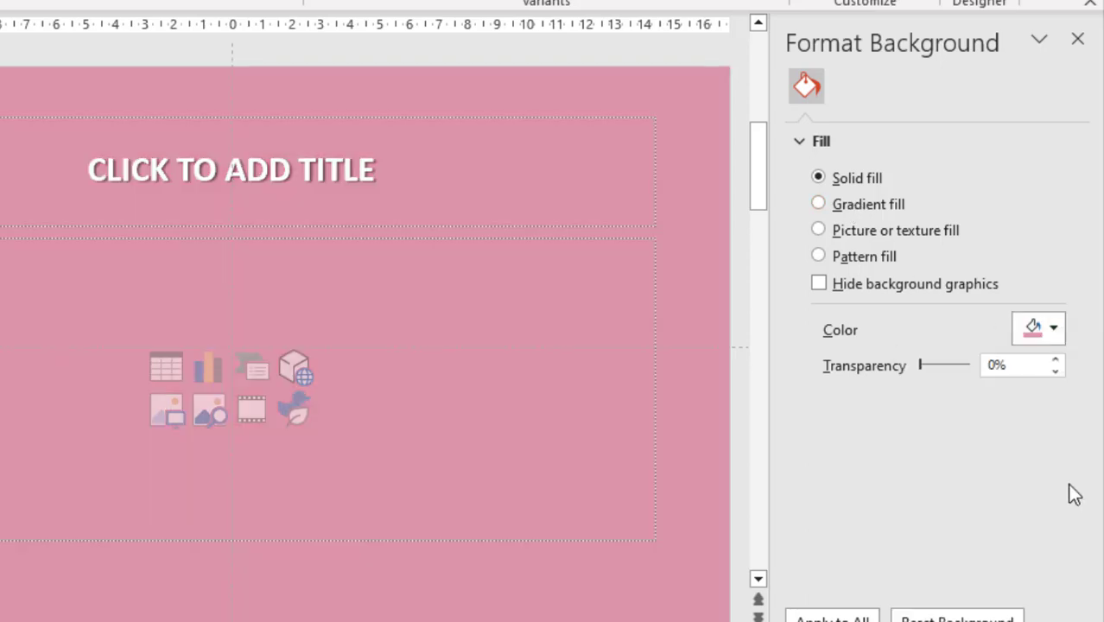
{"action": "left_click", "coordinate": [1058, 330]}
{"action": "left_click", "coordinate": [970, 496]}
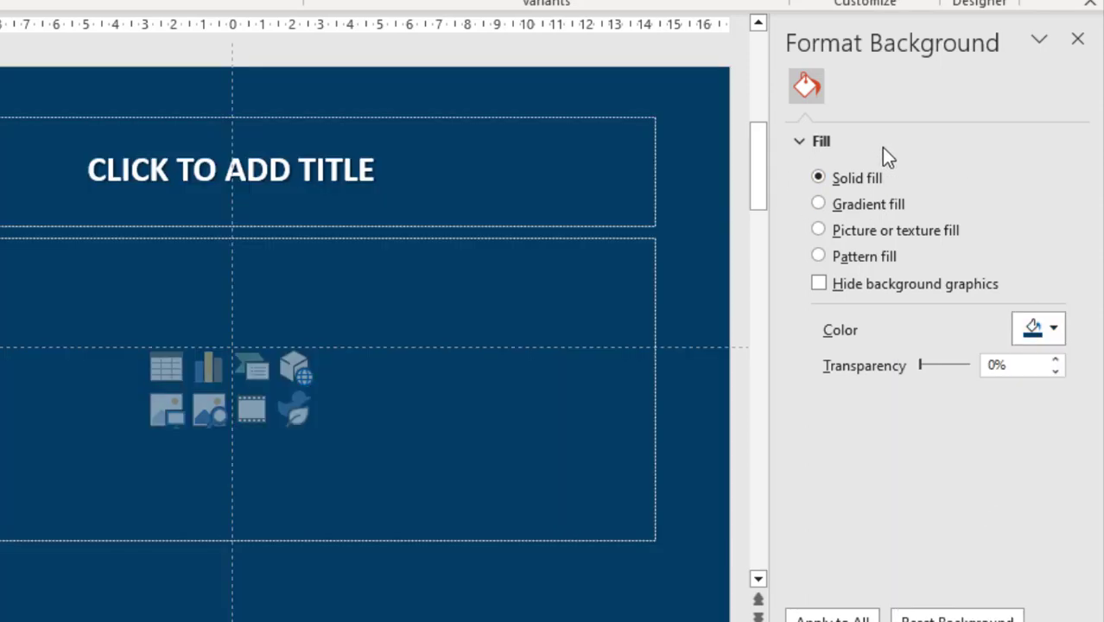
Step: Switch to a purple radial preset gradient fill with a different radial direction
{"action": "left_click", "coordinate": [853, 206]}
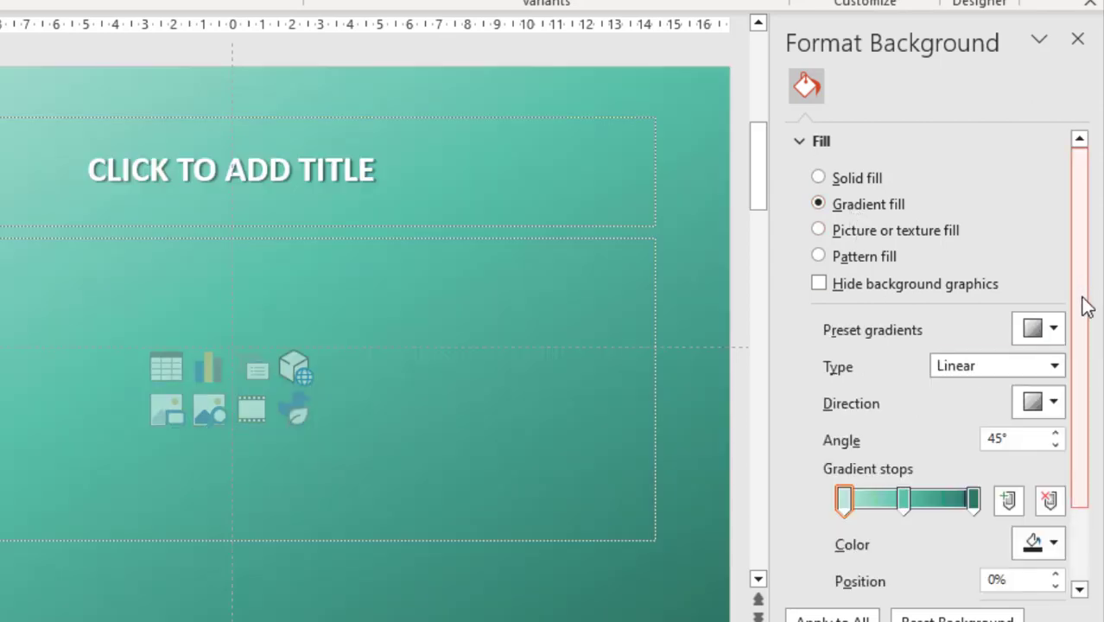
{"action": "left_click_drag", "start_coordinate": [1083, 303], "coordinate": [1091, 449]}
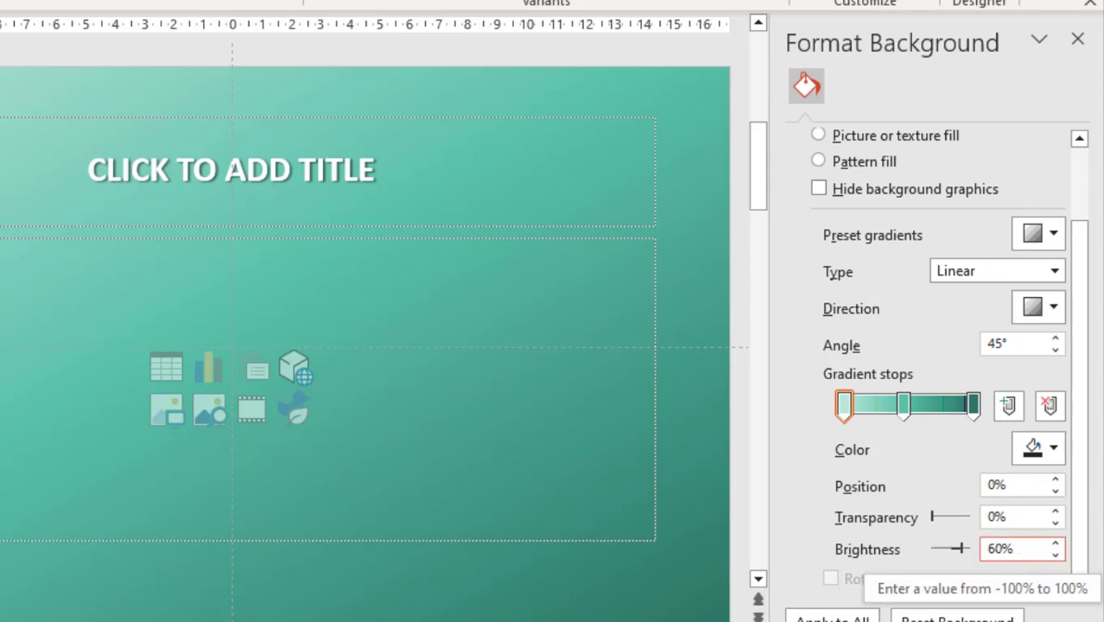
{"action": "left_click", "coordinate": [1041, 233]}
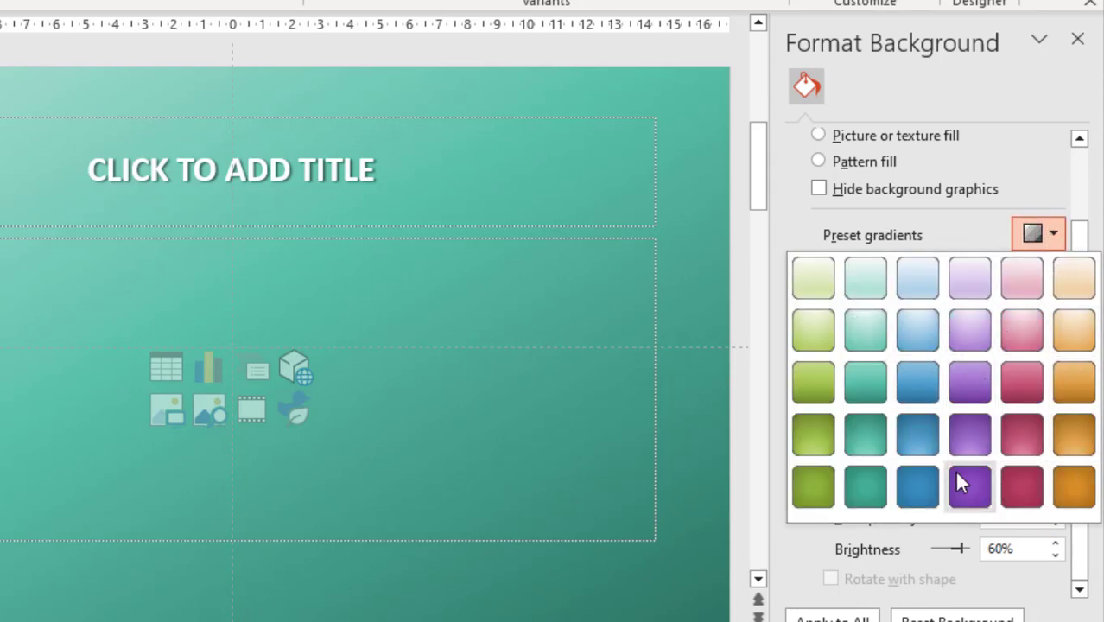
{"action": "left_click", "coordinate": [969, 446]}
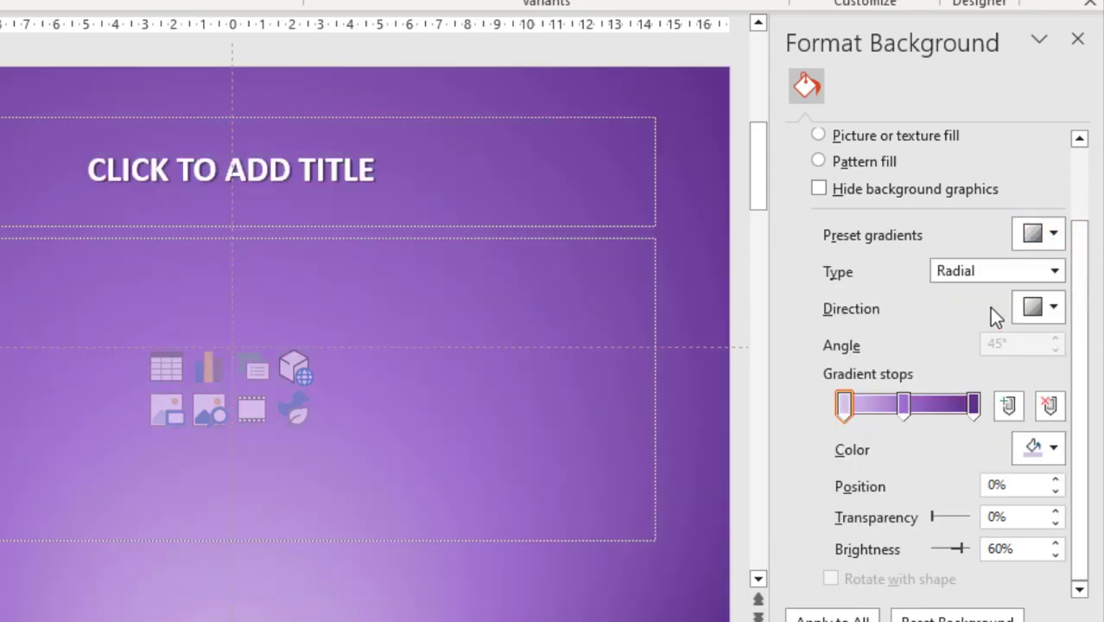
{"action": "left_click", "coordinate": [1028, 274]}
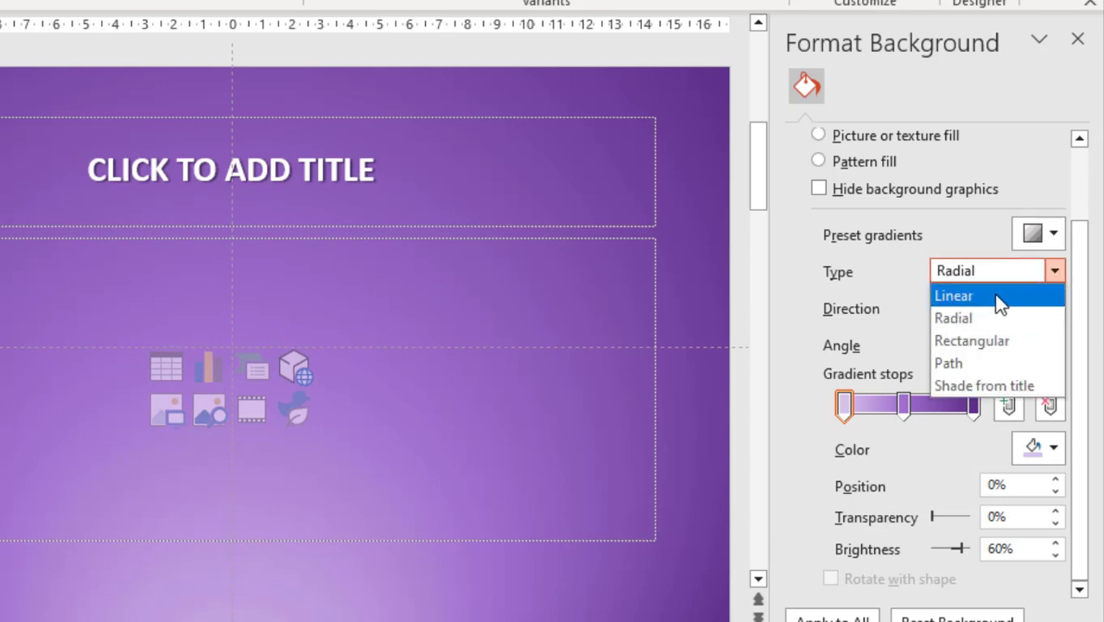
{"action": "left_click", "coordinate": [1000, 298]}
{"action": "left_click", "coordinate": [1023, 273]}
{"action": "left_click", "coordinate": [1009, 319]}
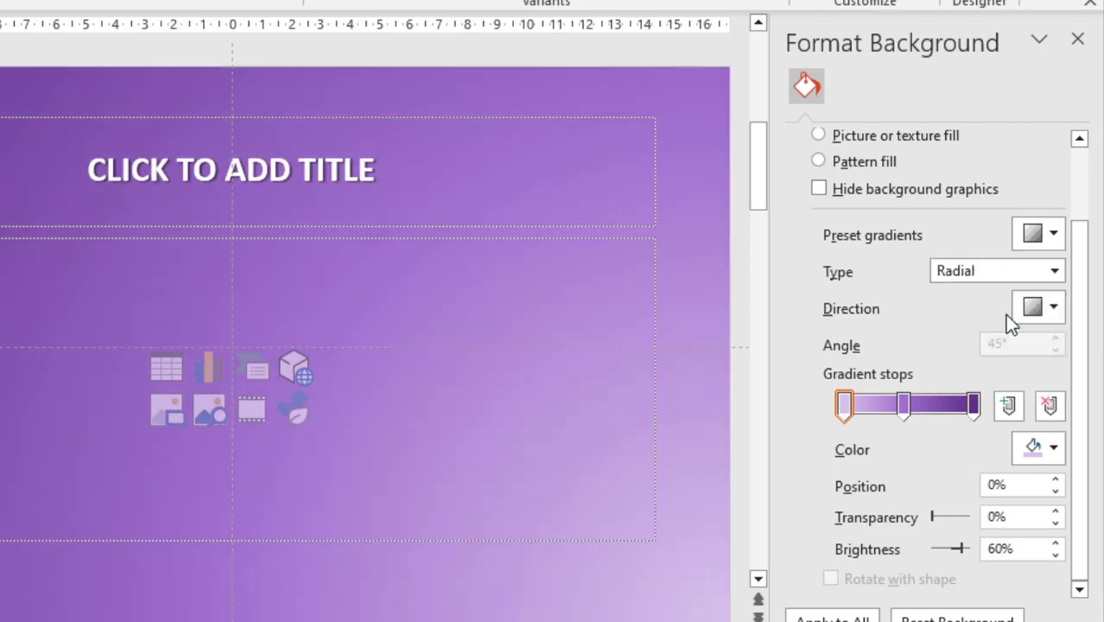
{"action": "left_click", "coordinate": [1032, 273]}
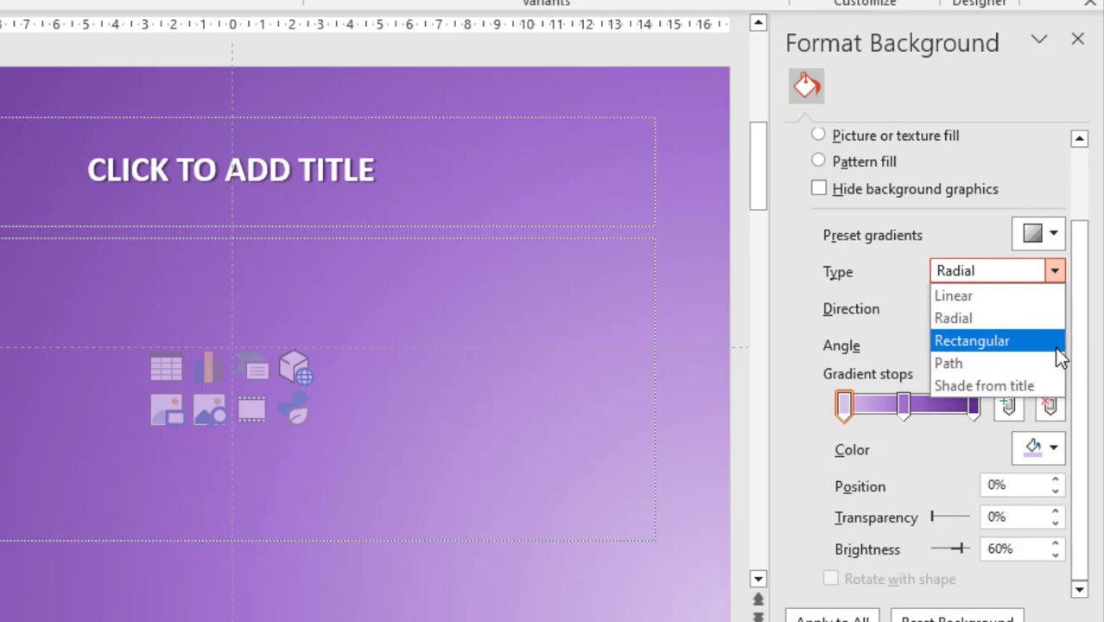
{"action": "left_click", "coordinate": [875, 303]}
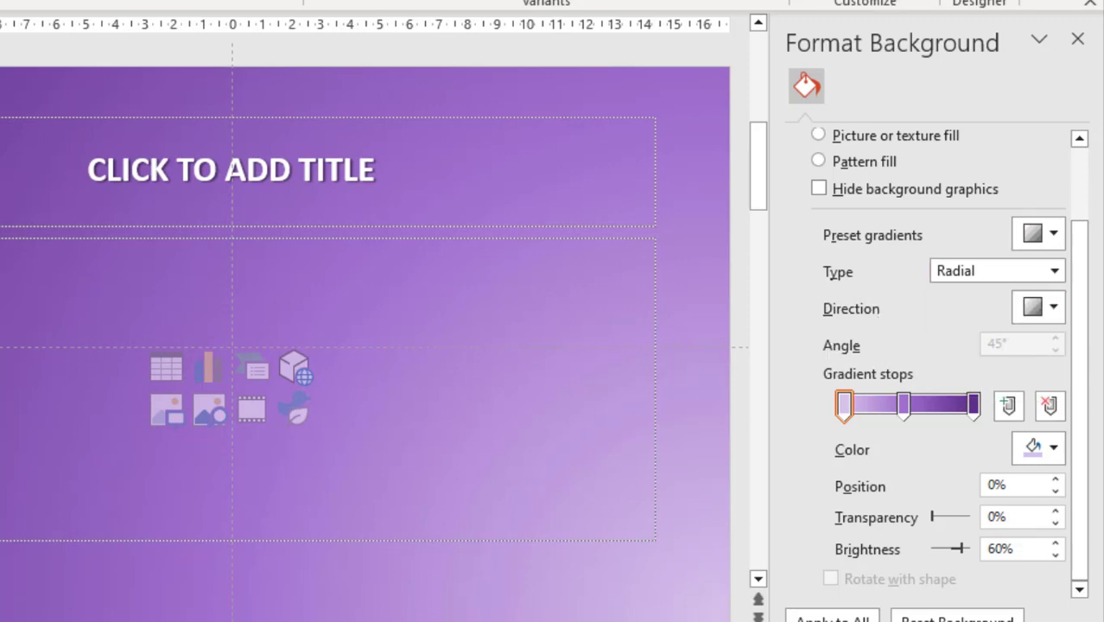
{"action": "left_click", "coordinate": [1052, 309]}
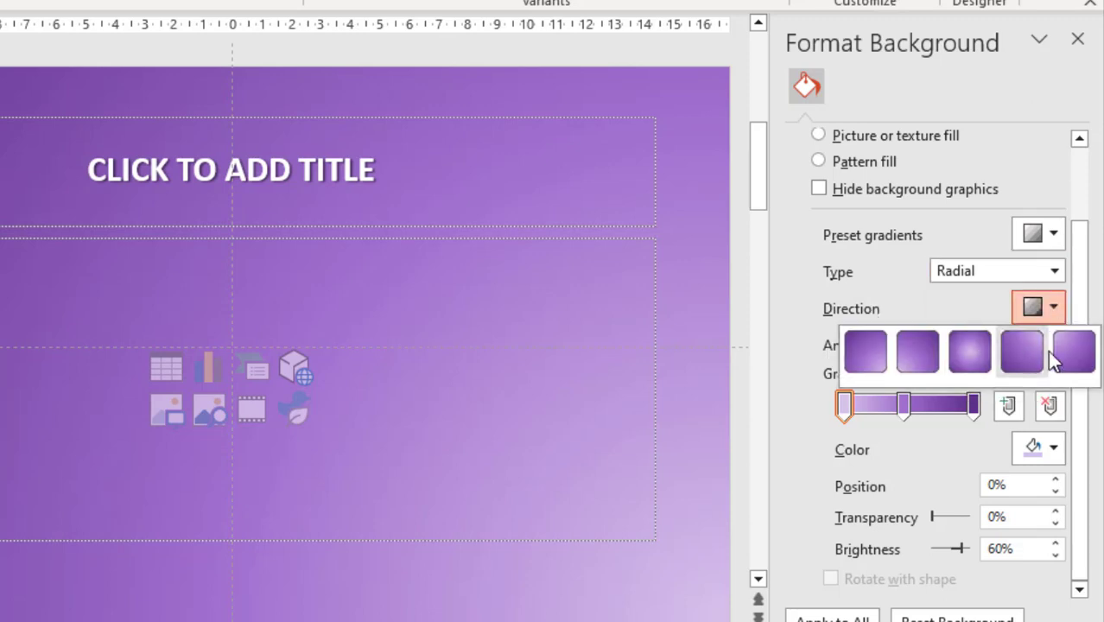
{"action": "left_click", "coordinate": [1078, 352]}
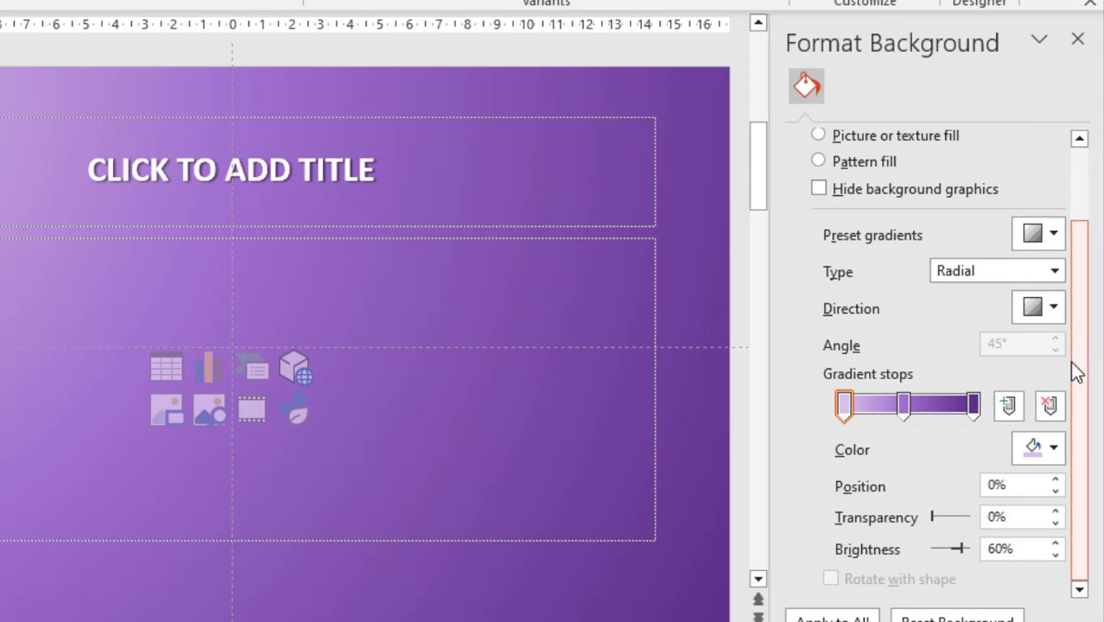
Step: Make the middle gradient stop light blue at 49% position and 22% transparency
{"action": "left_click", "coordinate": [912, 410]}
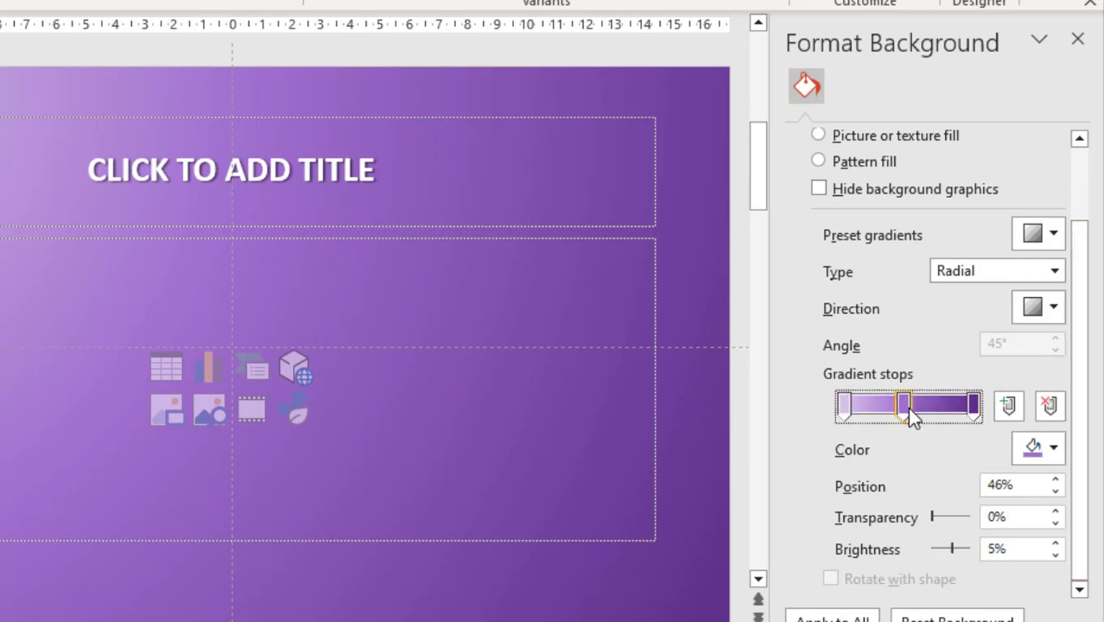
{"action": "left_click", "coordinate": [1056, 447]}
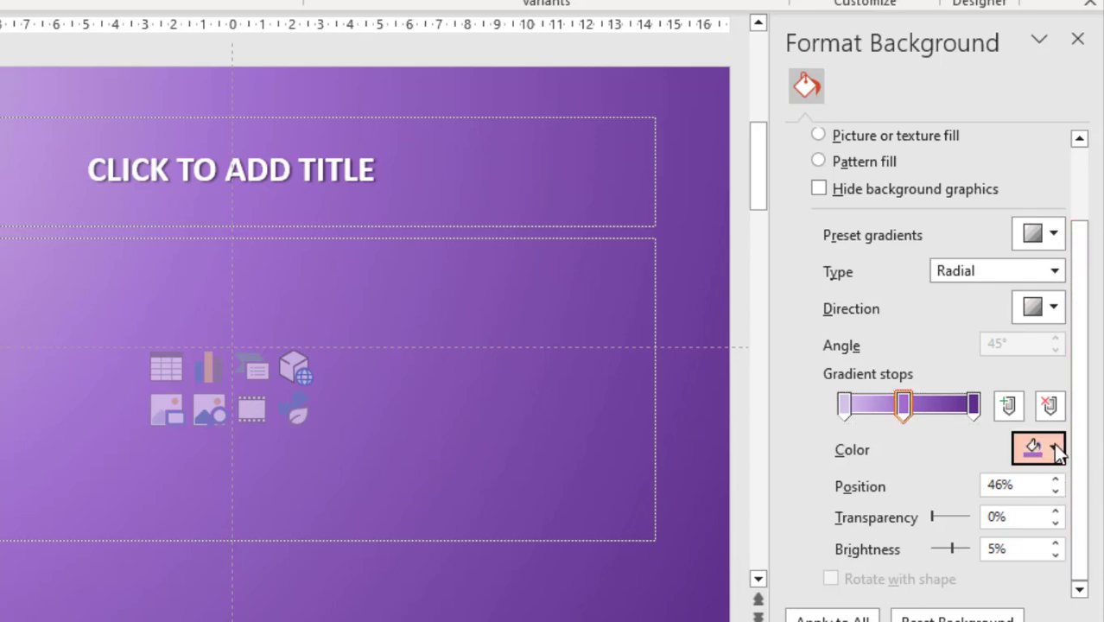
{"action": "left_click", "coordinate": [1028, 353]}
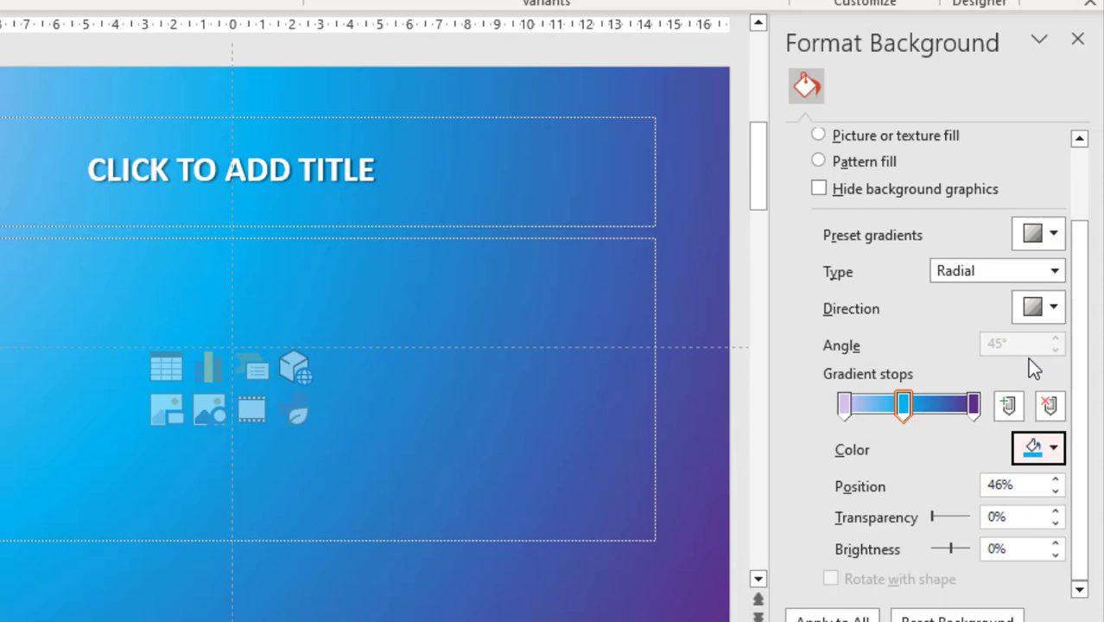
{"action": "left_click", "coordinate": [1056, 480]}
{"action": "left_click", "coordinate": [1056, 480]}
{"action": "left_click", "coordinate": [1056, 479]}
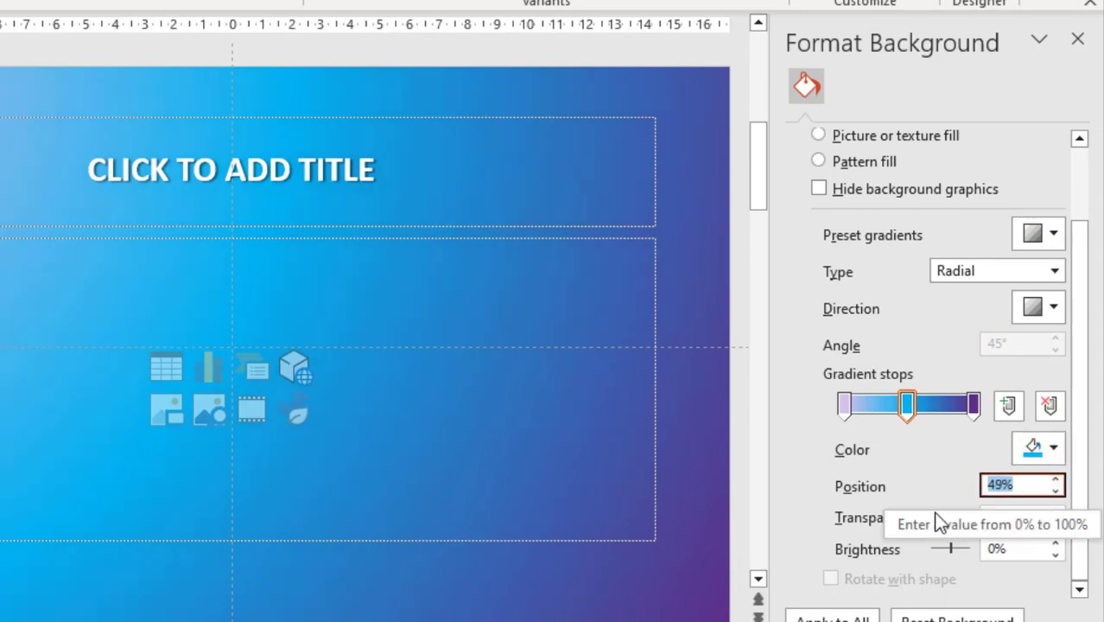
{"action": "left_click_drag", "start_coordinate": [932, 516], "coordinate": [949, 548]}
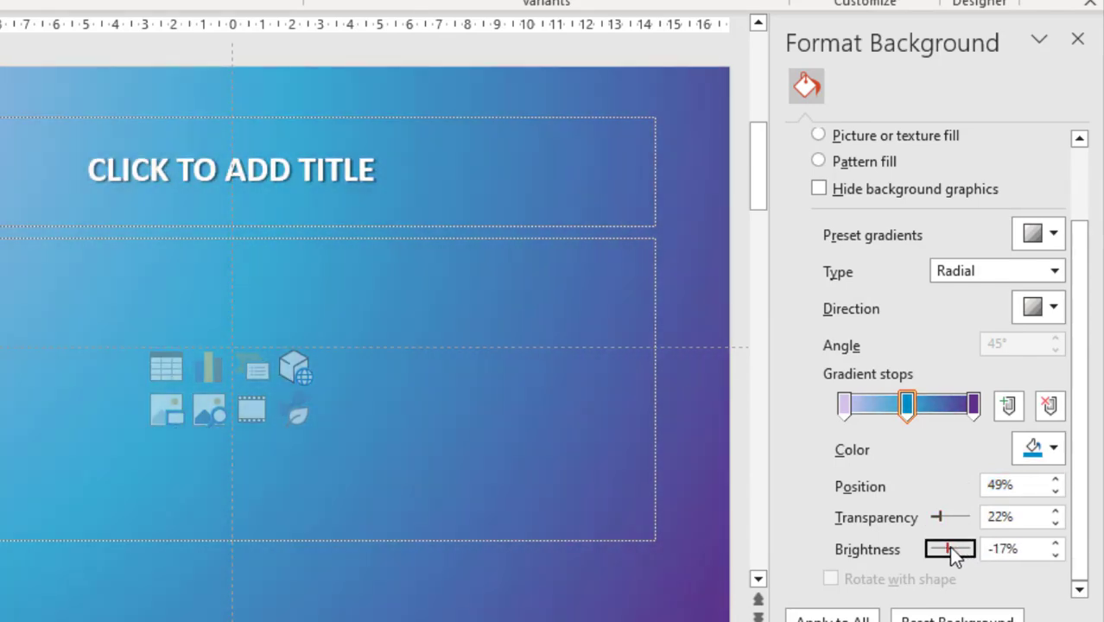
{"action": "scroll", "coordinate": [1091, 475], "scroll_direction": "up", "scroll_amount": 3}
{"action": "scroll", "coordinate": [998, 209], "scroll_direction": "down", "scroll_amount": 2}
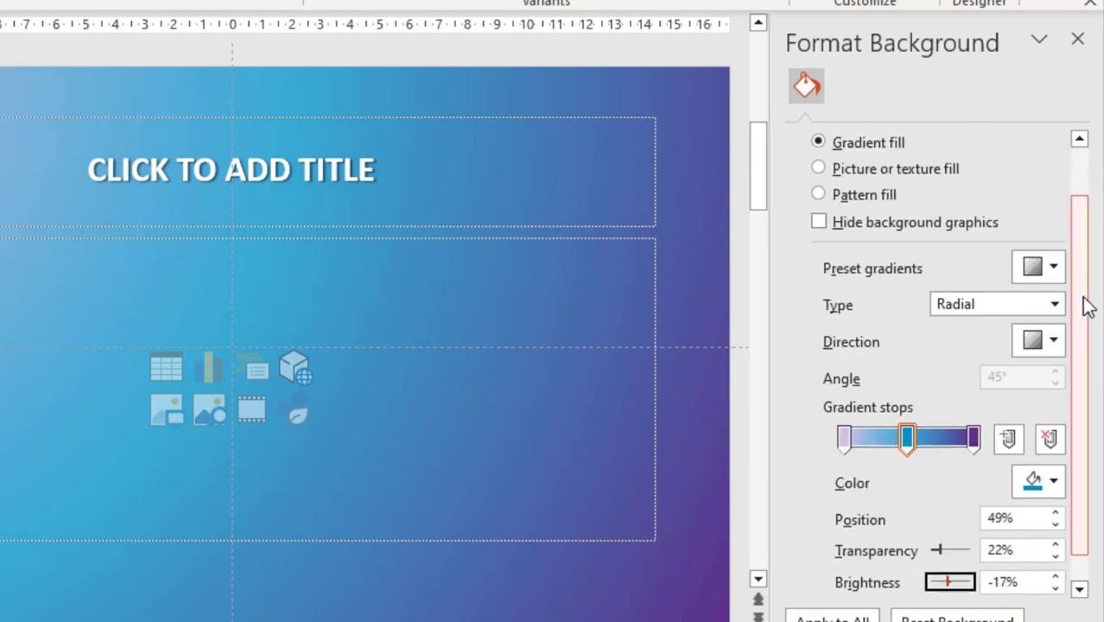
{"action": "left_click_drag", "start_coordinate": [1084, 304], "coordinate": [1084, 222]}
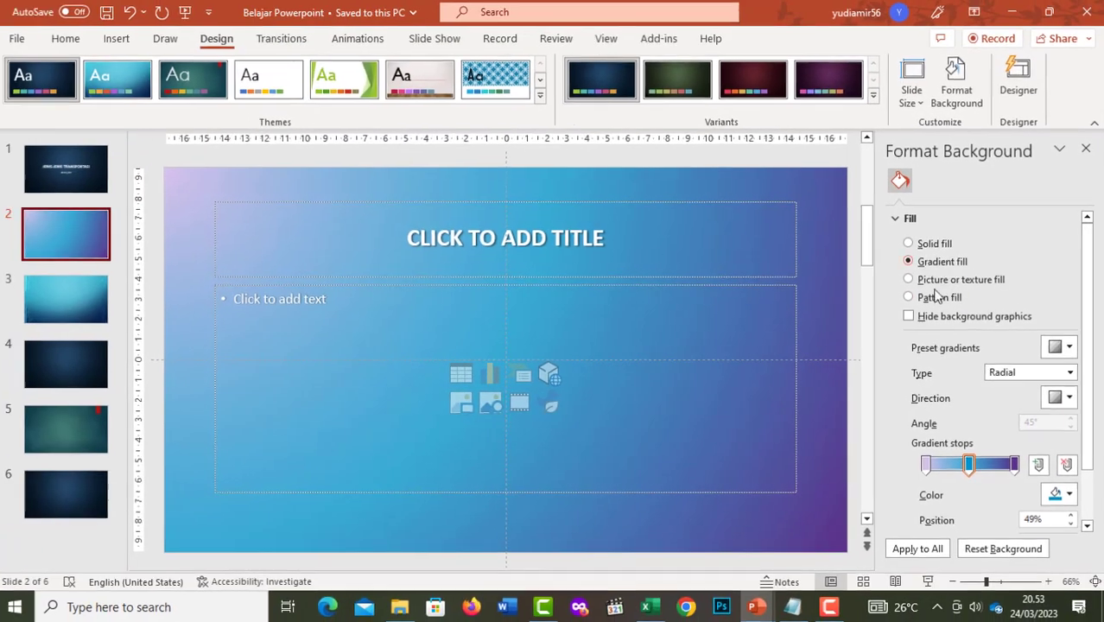
Step: Switch to a texture fill, trying green marble, blue tissue paper and blue denim
{"action": "left_click", "coordinate": [950, 282]}
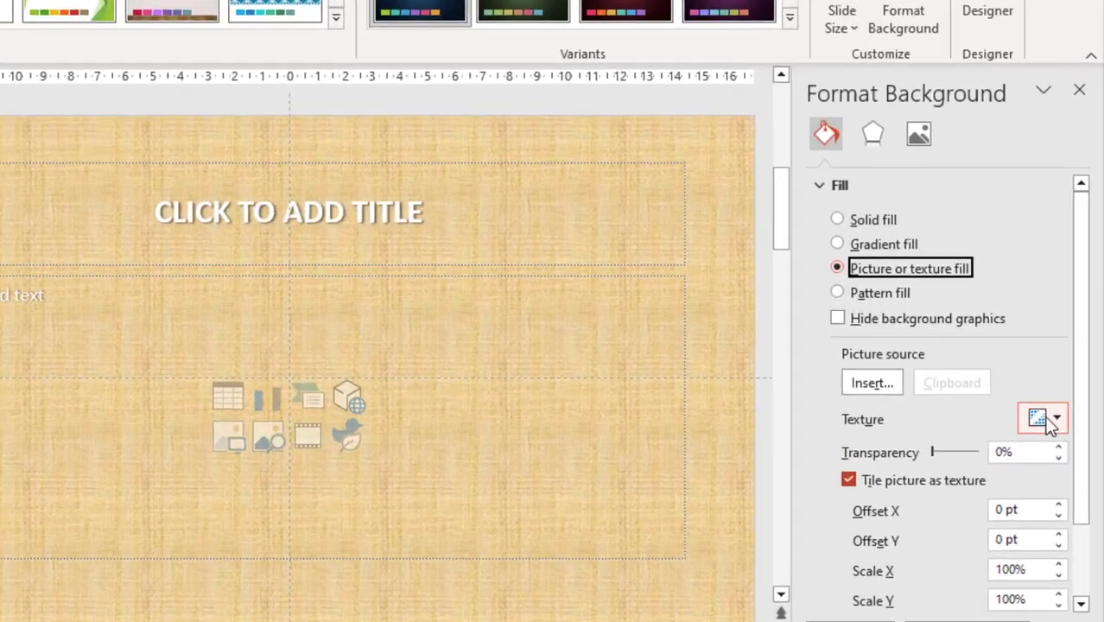
{"action": "left_click", "coordinate": [1056, 420]}
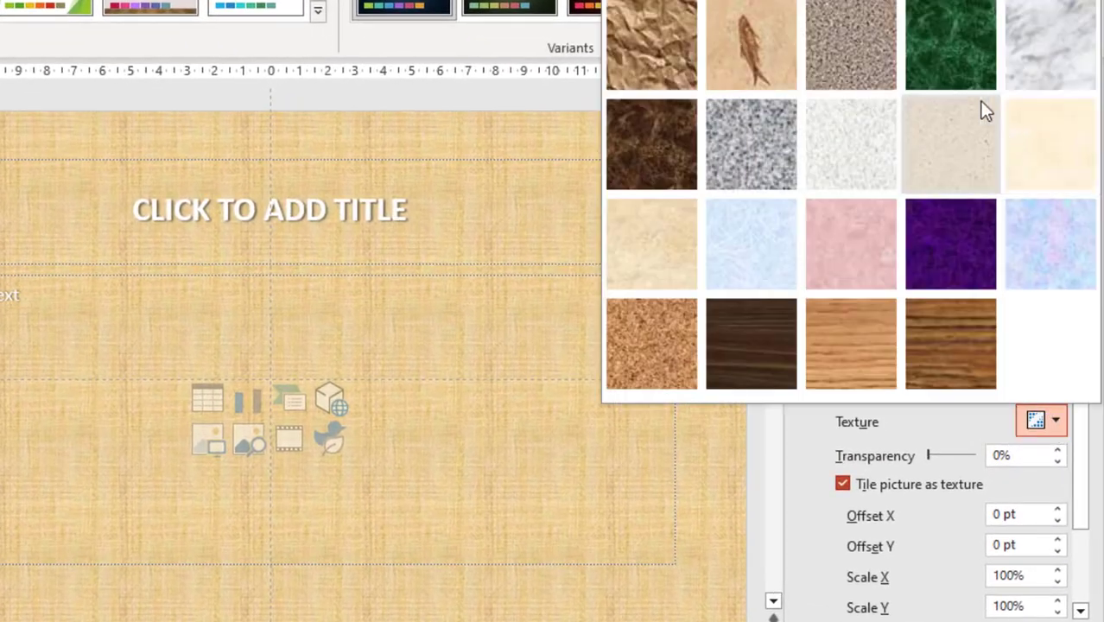
{"action": "left_click", "coordinate": [972, 51]}
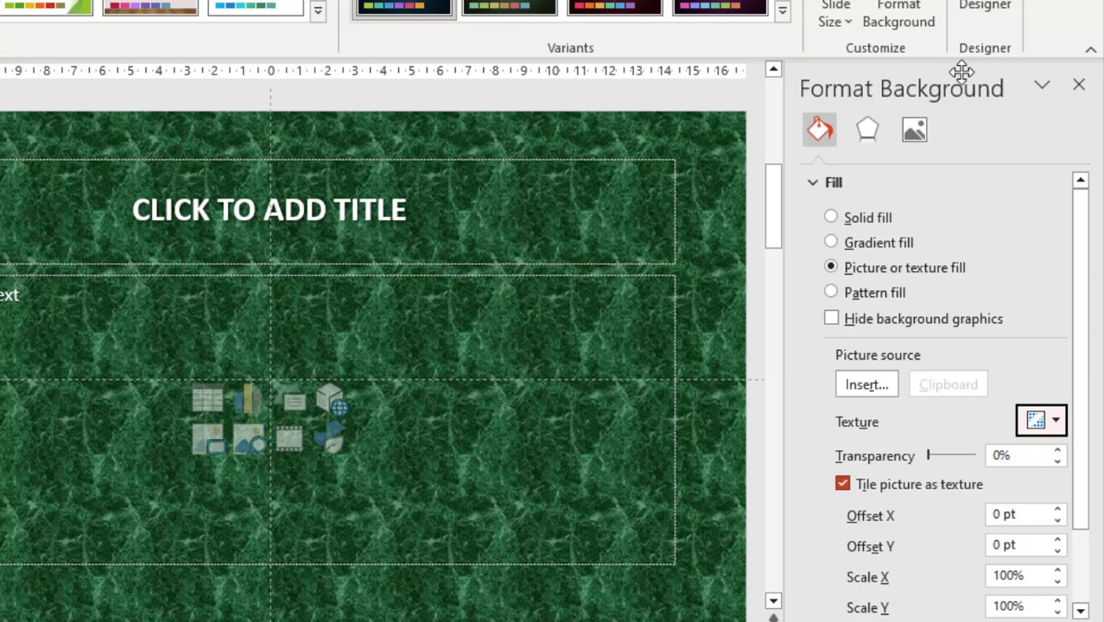
{"action": "left_click", "coordinate": [1055, 420]}
{"action": "left_click", "coordinate": [1057, 244]}
{"action": "left_click", "coordinate": [1055, 420]}
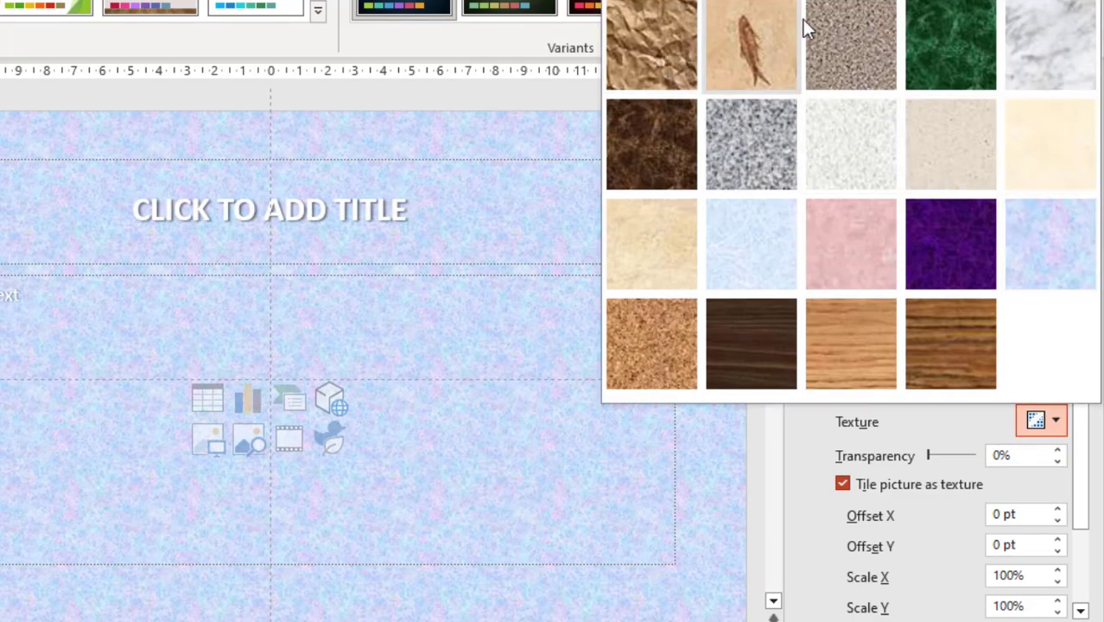
{"action": "left_click", "coordinate": [842, 2]}
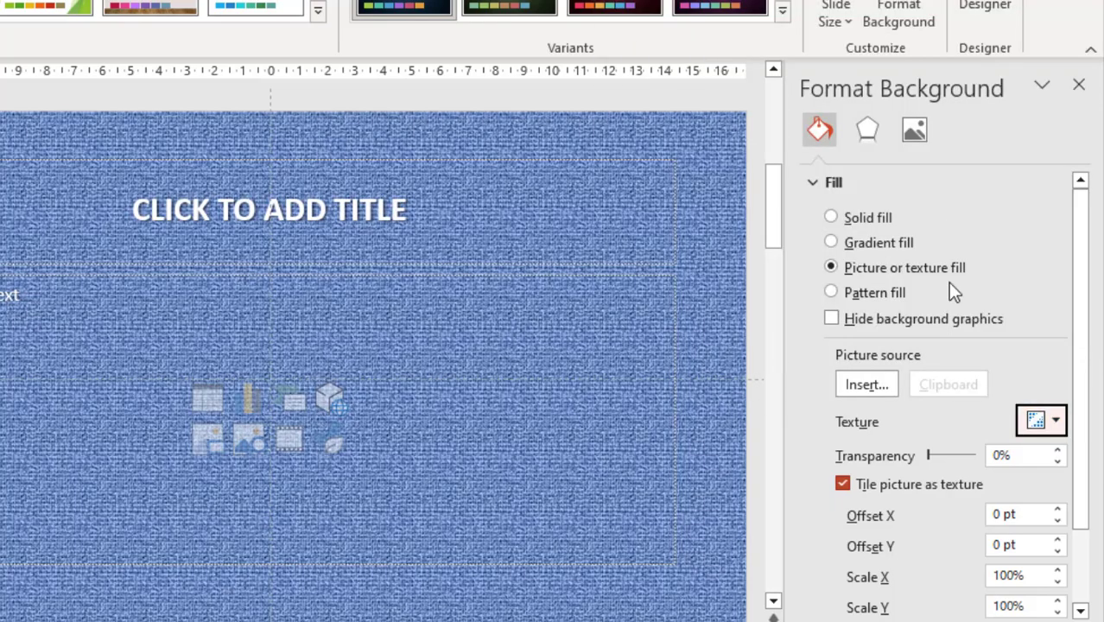
Step: Settle on the Water droplets texture at 0% transparency
{"action": "left_click", "coordinate": [1055, 420]}
{"action": "left_click", "coordinate": [1050, 2]}
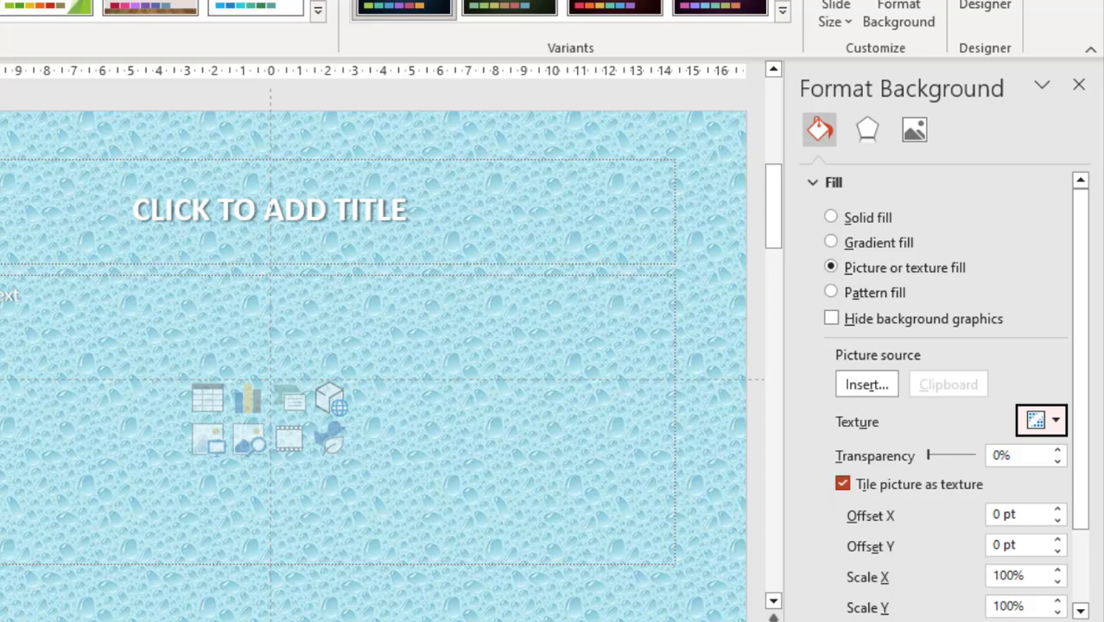
{"action": "mouse_move", "coordinate": [929, 456]}
{"action": "left_mouse_down"}
{"action": "mouse_move", "coordinate": [959, 463]}
{"action": "mouse_move", "coordinate": [923, 474]}
{"action": "left_mouse_up"}
{"action": "left_click_drag", "start_coordinate": [1078, 400], "coordinate": [1101, 536]}
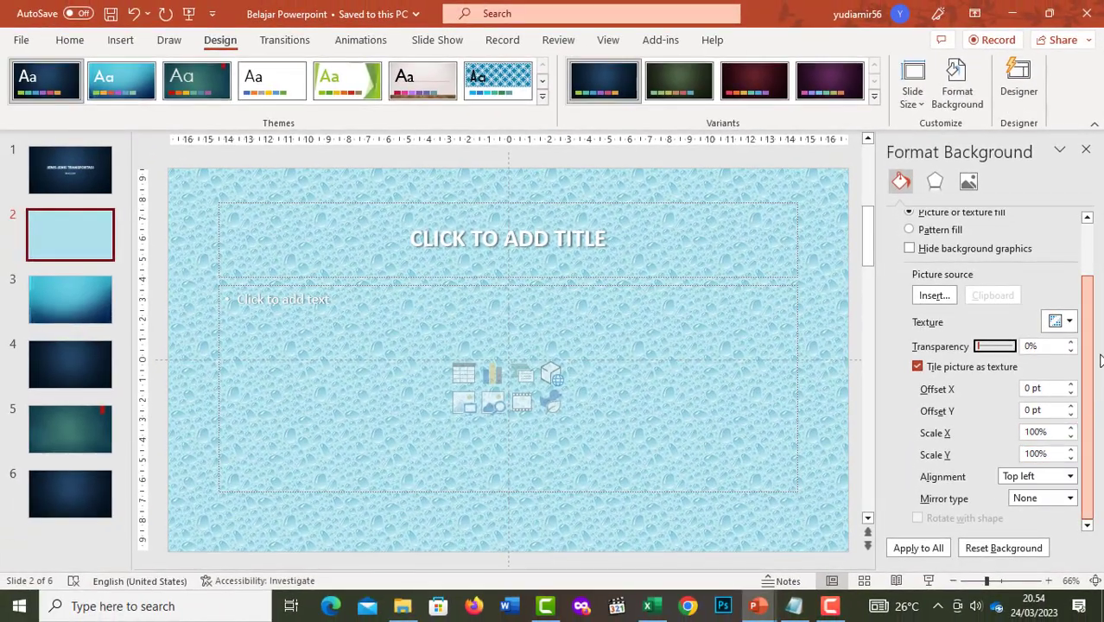
{"action": "scroll", "coordinate": [1020, 389], "scroll_direction": "up", "scroll_amount": 2}
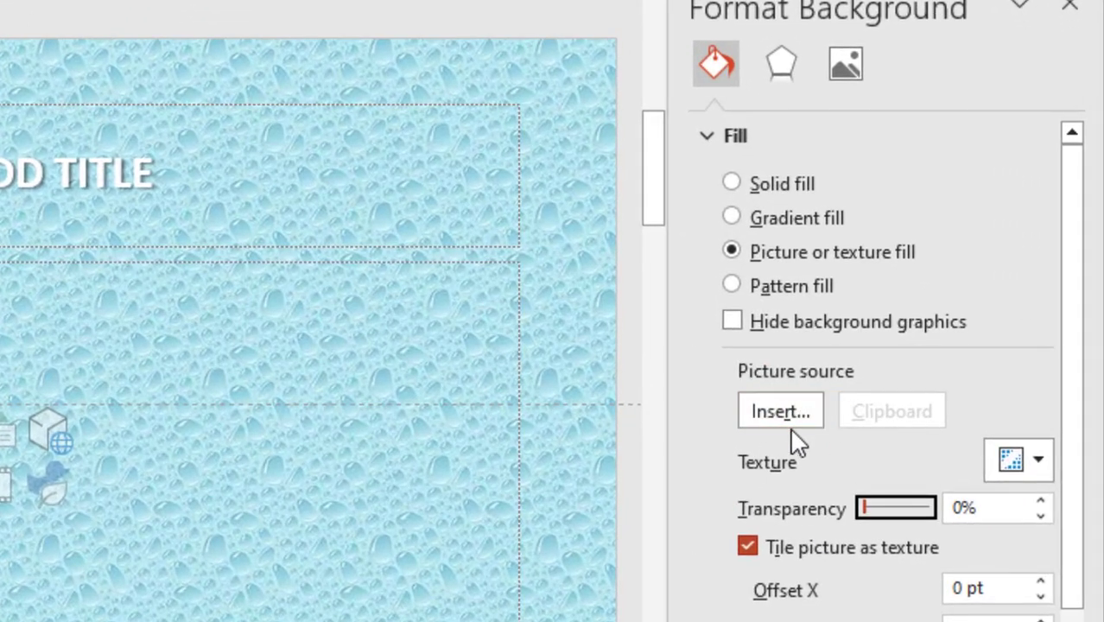
Step: Insert the France Palombaggia beach photo from the Desktop as slide 2's background picture
{"action": "left_click", "coordinate": [786, 411]}
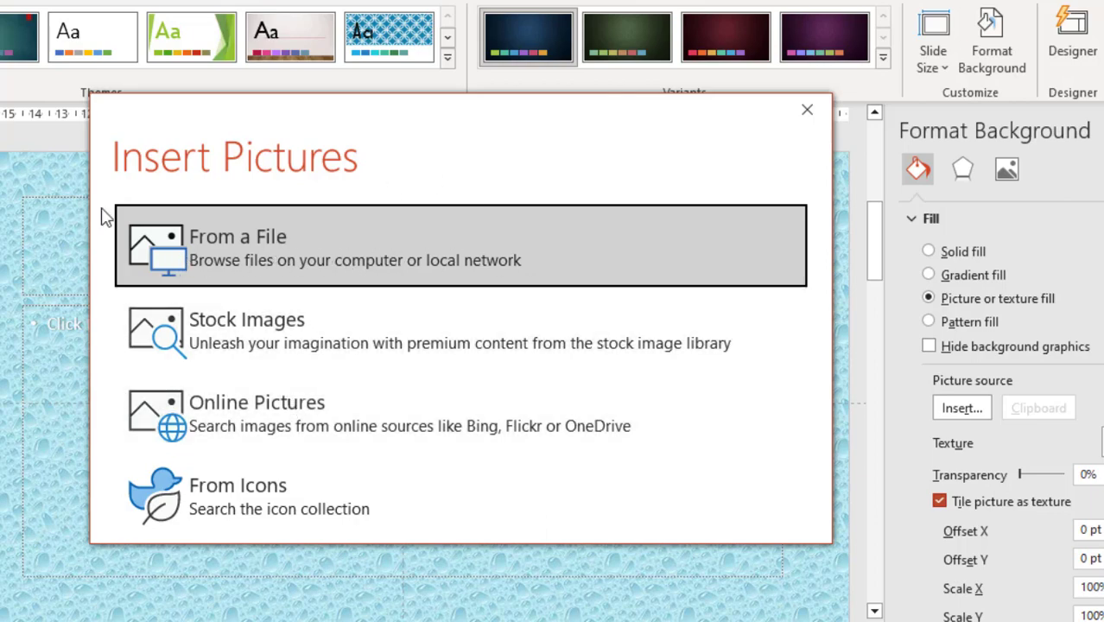
{"action": "left_click", "coordinate": [312, 252]}
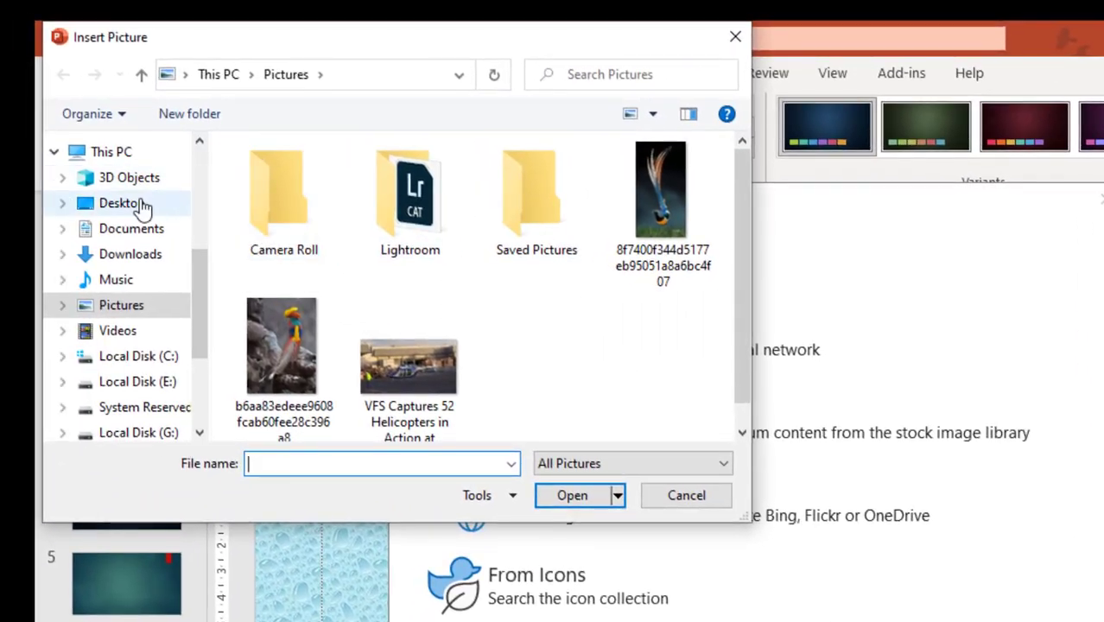
{"action": "left_click", "coordinate": [142, 207]}
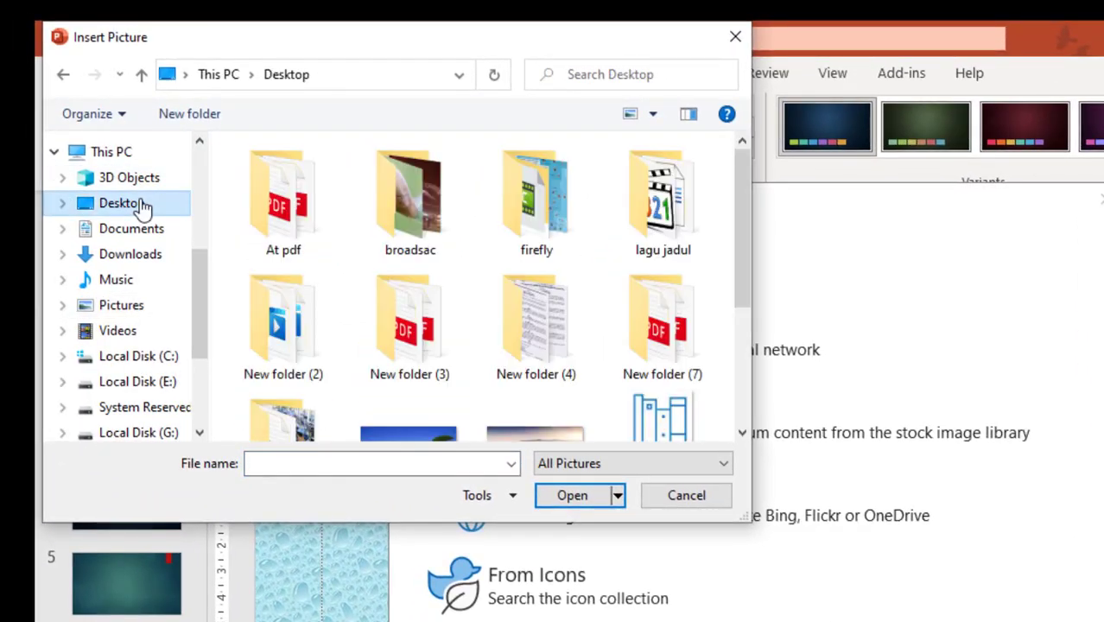
{"action": "left_click_drag", "start_coordinate": [738, 178], "coordinate": [760, 333]}
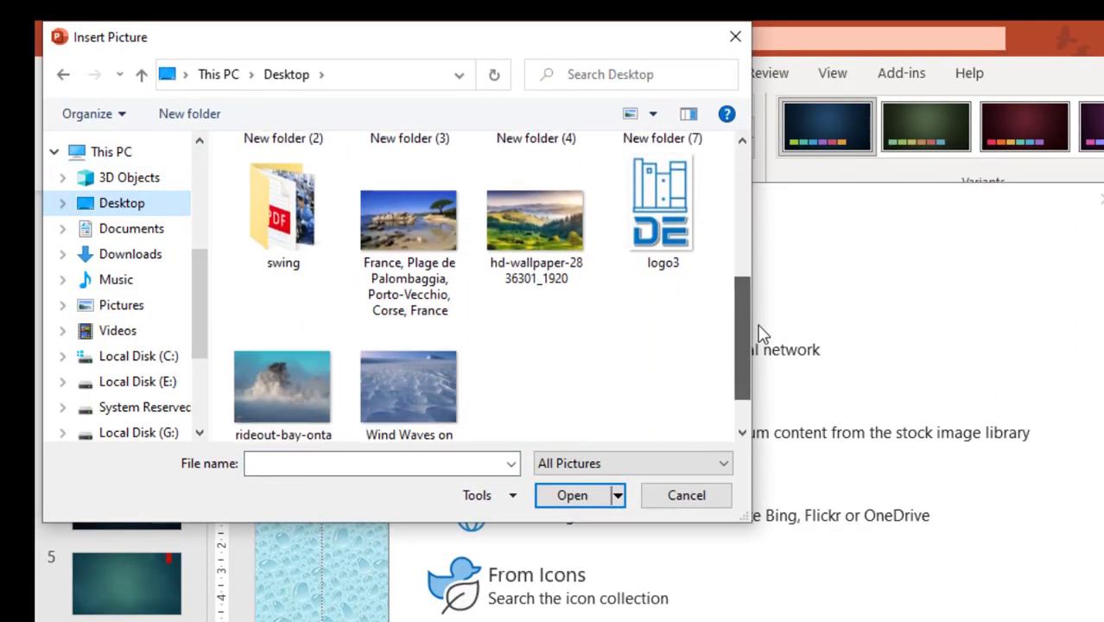
{"action": "left_click", "coordinate": [410, 242]}
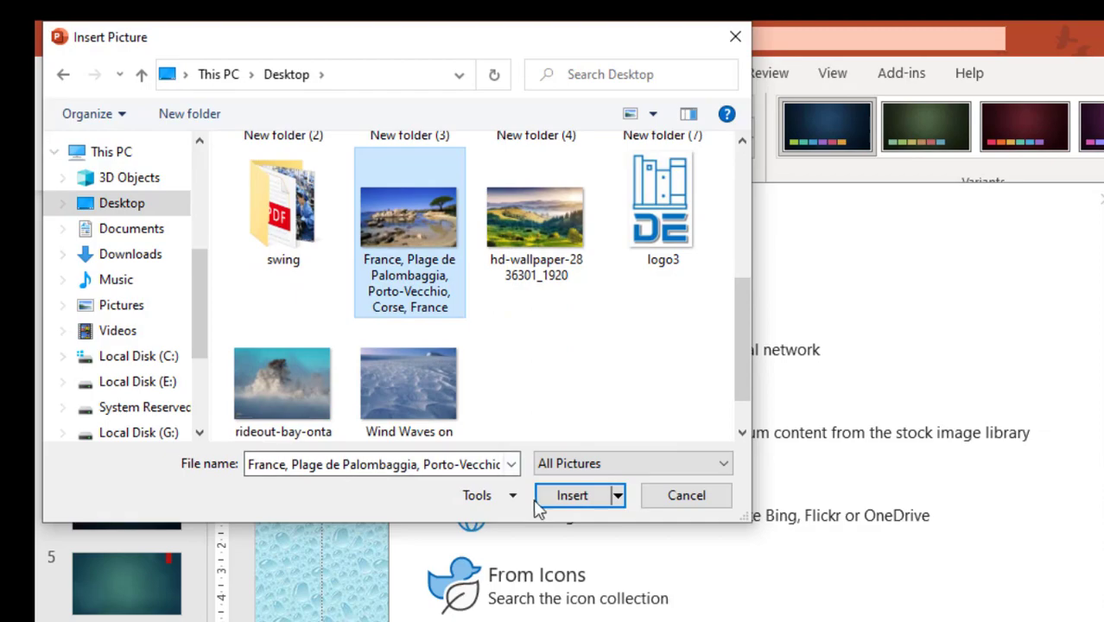
{"action": "left_click", "coordinate": [575, 499]}
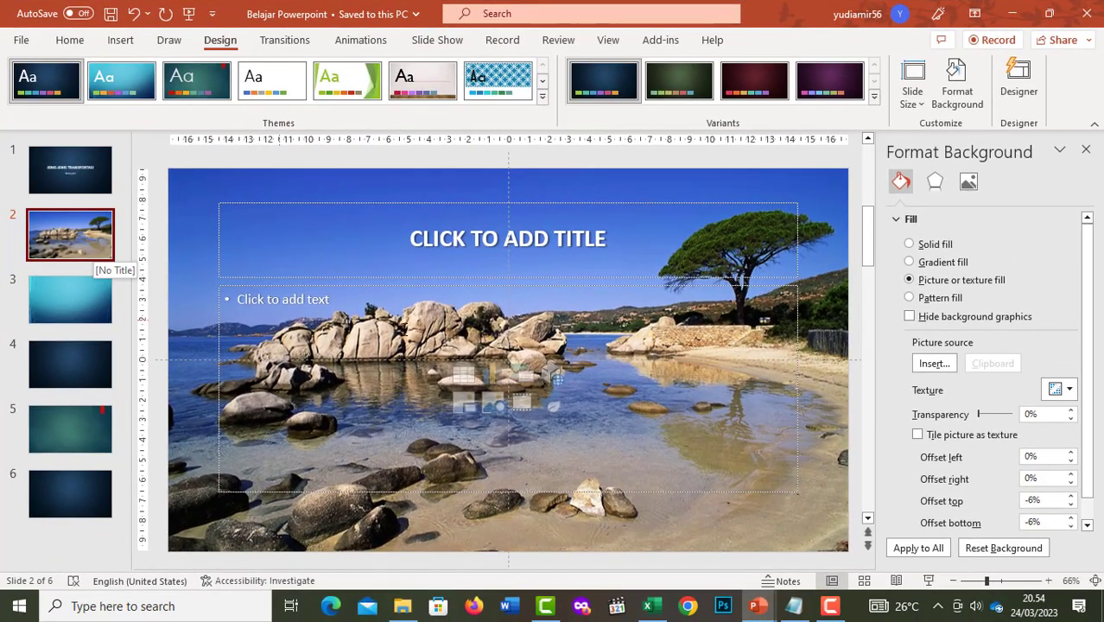
Step: Adjust the beach photo's transparency, apply it to all six slides, then undo the Apply to All
{"action": "left_click", "coordinate": [870, 233]}
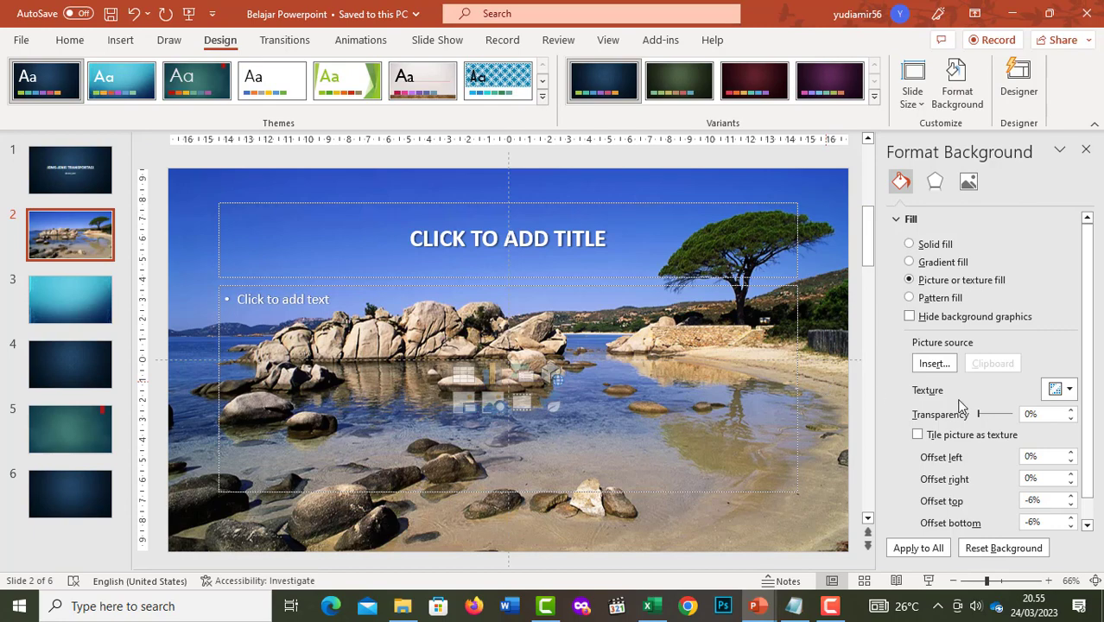
{"action": "left_click_drag", "start_coordinate": [980, 419], "coordinate": [977, 419]}
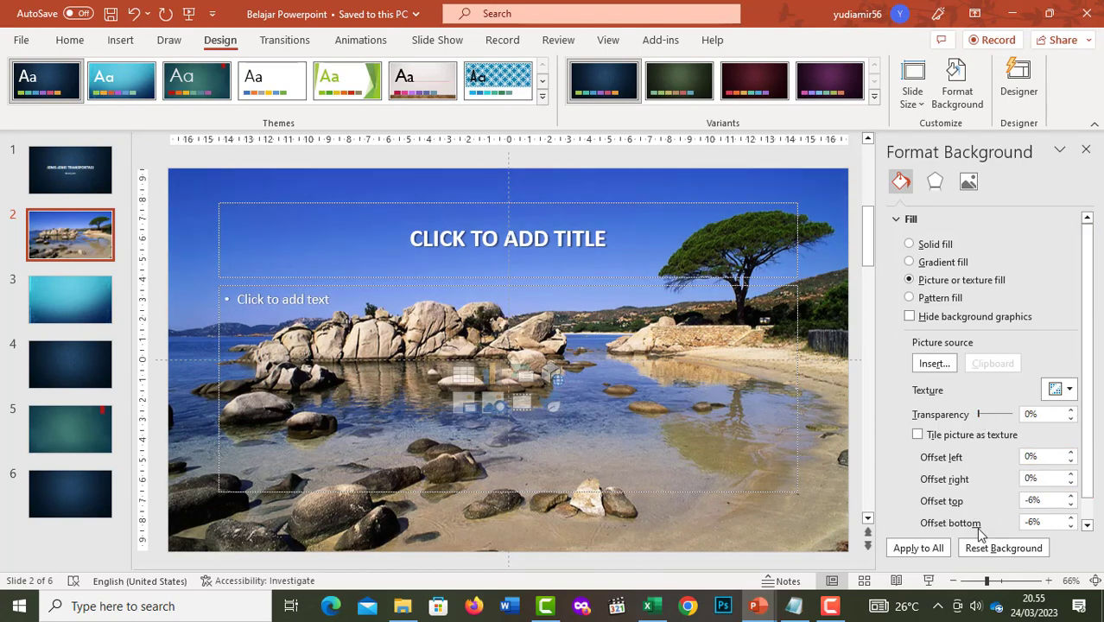
{"action": "left_click_drag", "start_coordinate": [1093, 359], "coordinate": [1093, 361]}
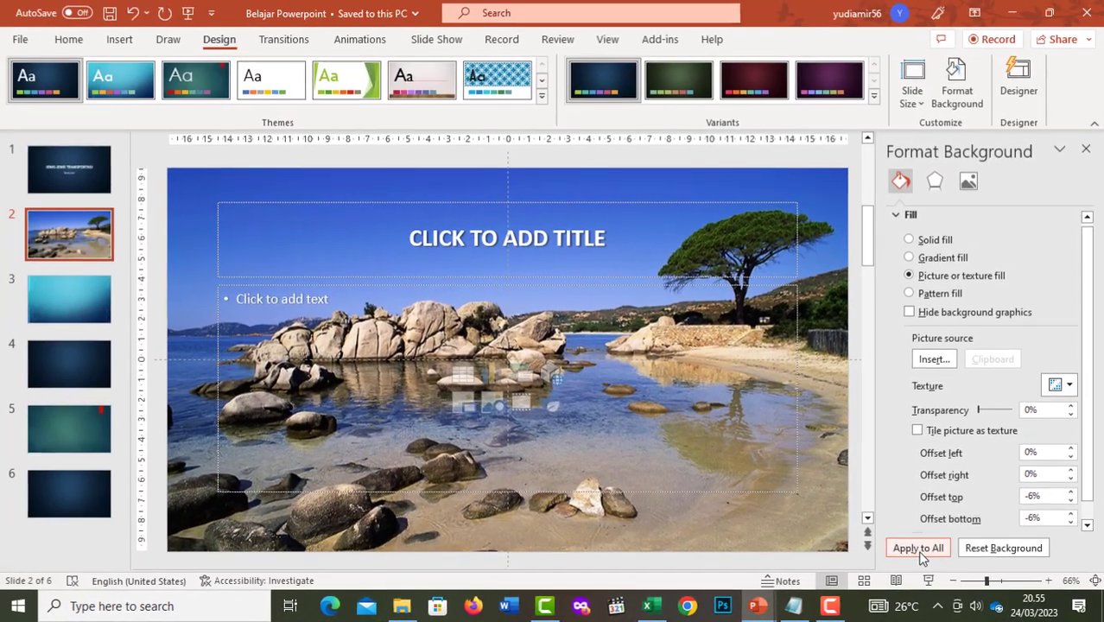
{"action": "left_click", "coordinate": [920, 551]}
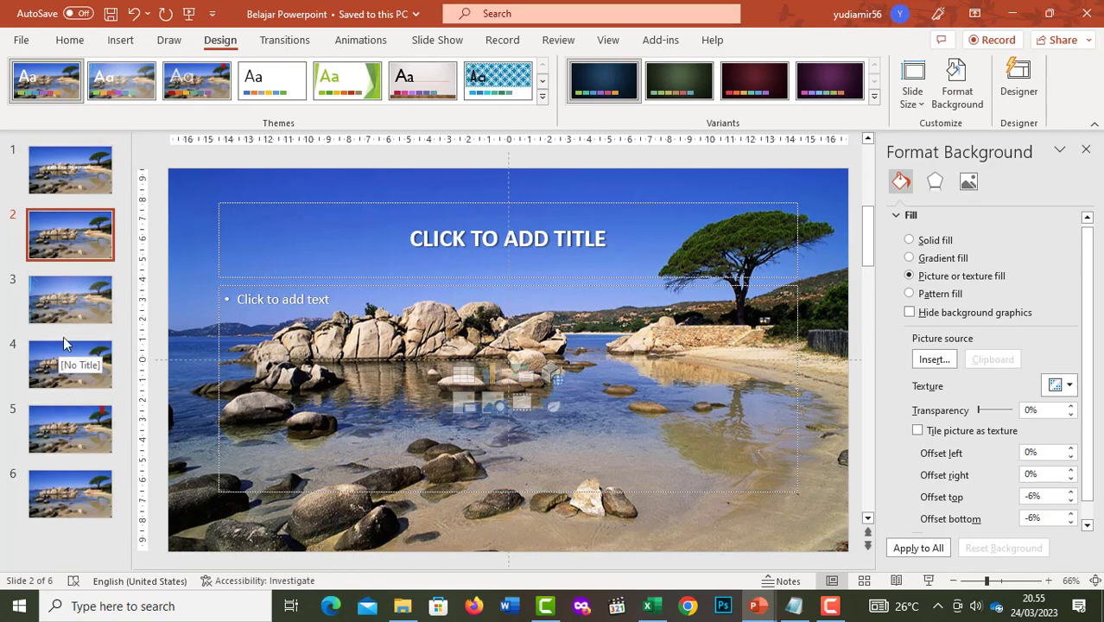
{"action": "key", "text": "ctrl+z"}
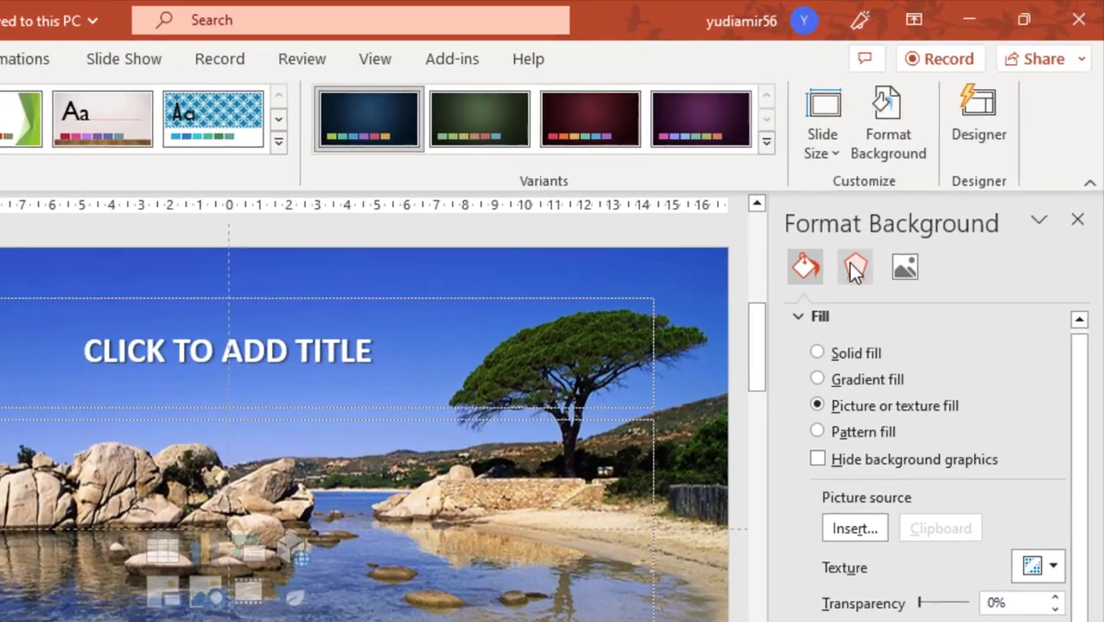
{"action": "left_click", "coordinate": [935, 182]}
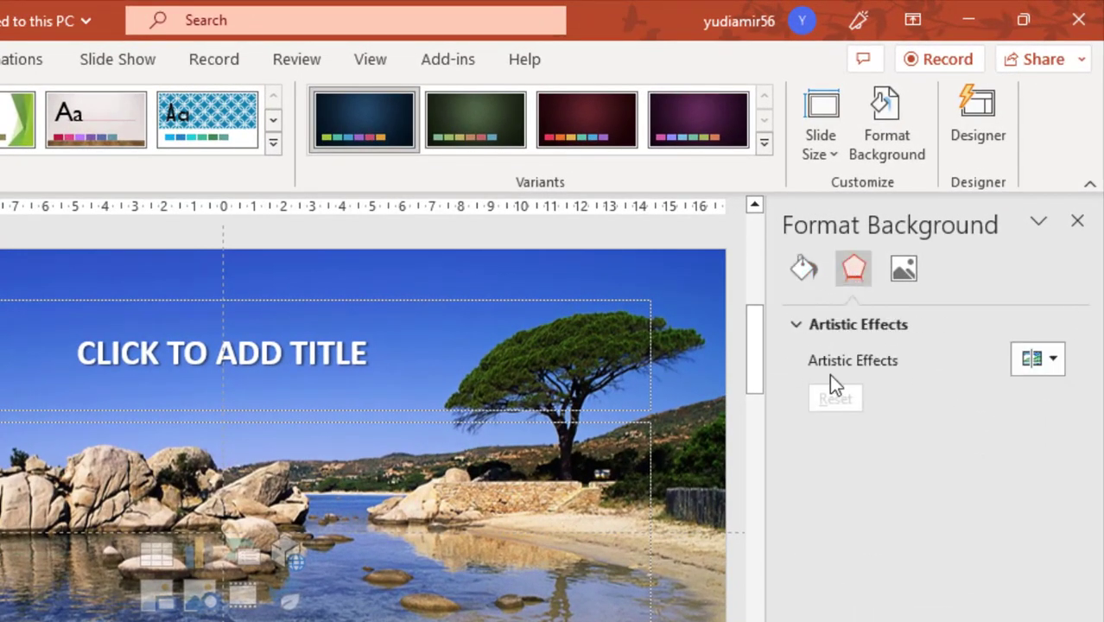
{"action": "left_click", "coordinate": [1052, 362]}
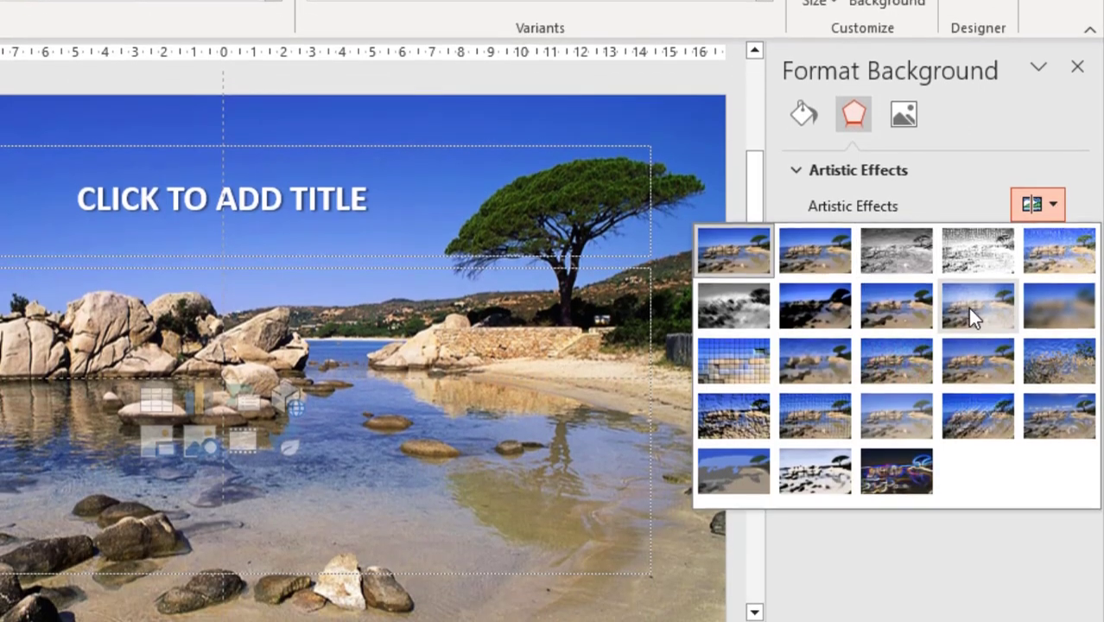
{"action": "left_click", "coordinate": [996, 310]}
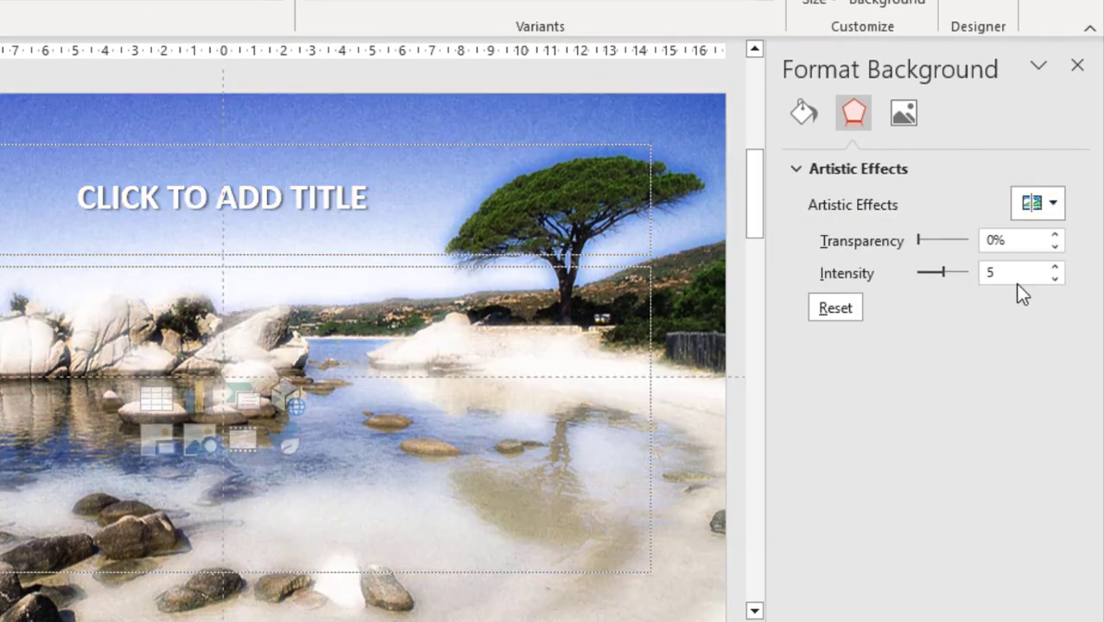
{"action": "left_click", "coordinate": [1054, 208]}
{"action": "left_click", "coordinate": [1063, 304]}
{"action": "left_click", "coordinate": [1053, 204]}
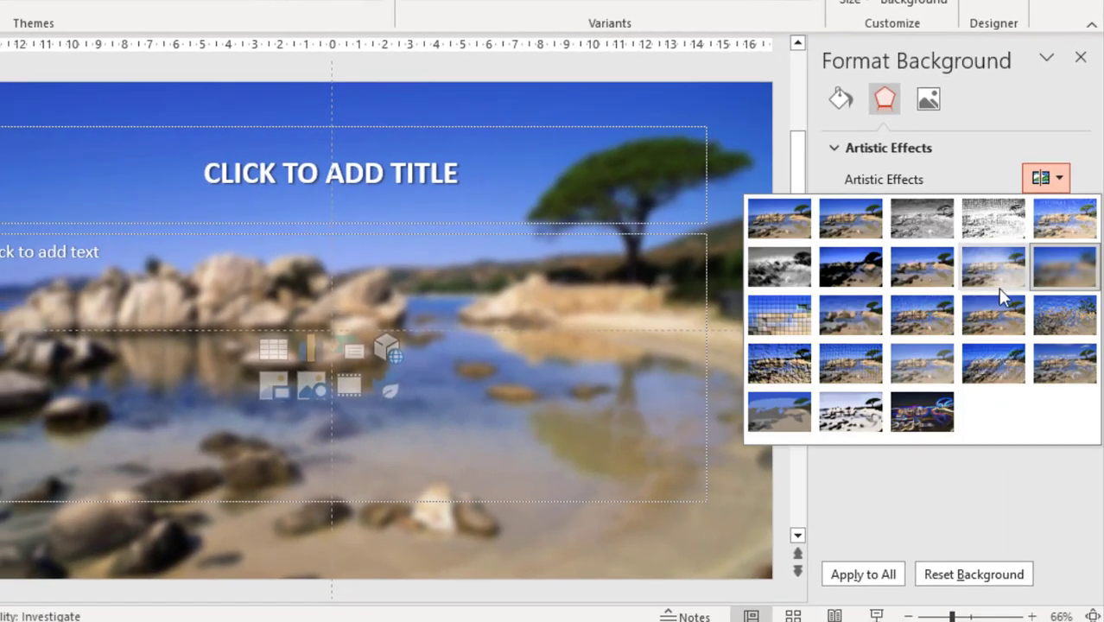
{"action": "left_click", "coordinate": [853, 260]}
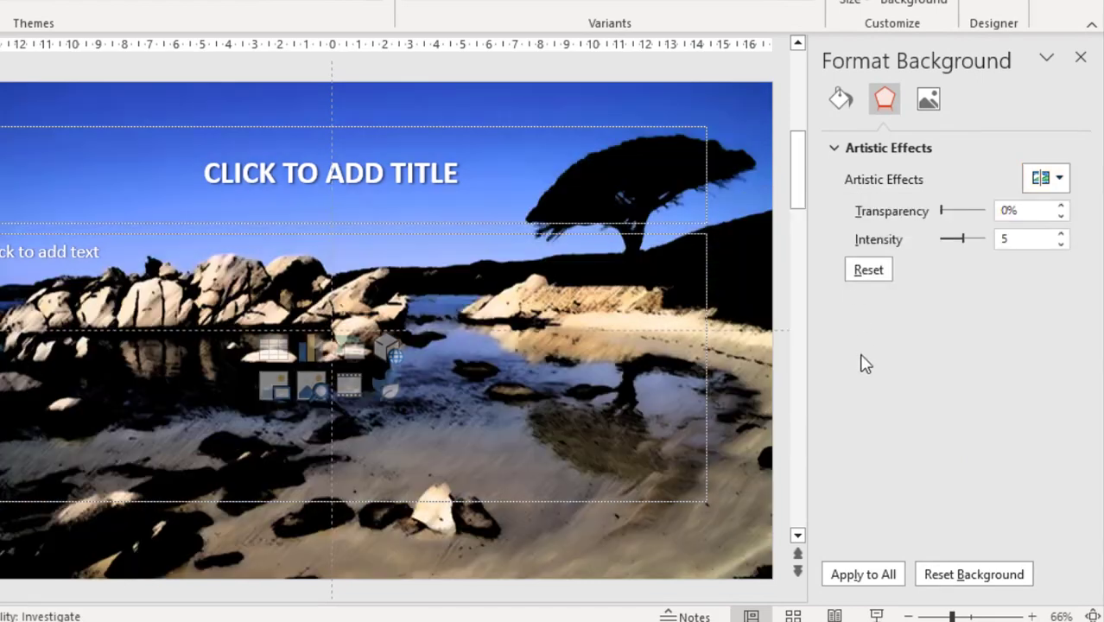
{"action": "left_click", "coordinate": [1060, 181]}
{"action": "left_click", "coordinate": [800, 221]}
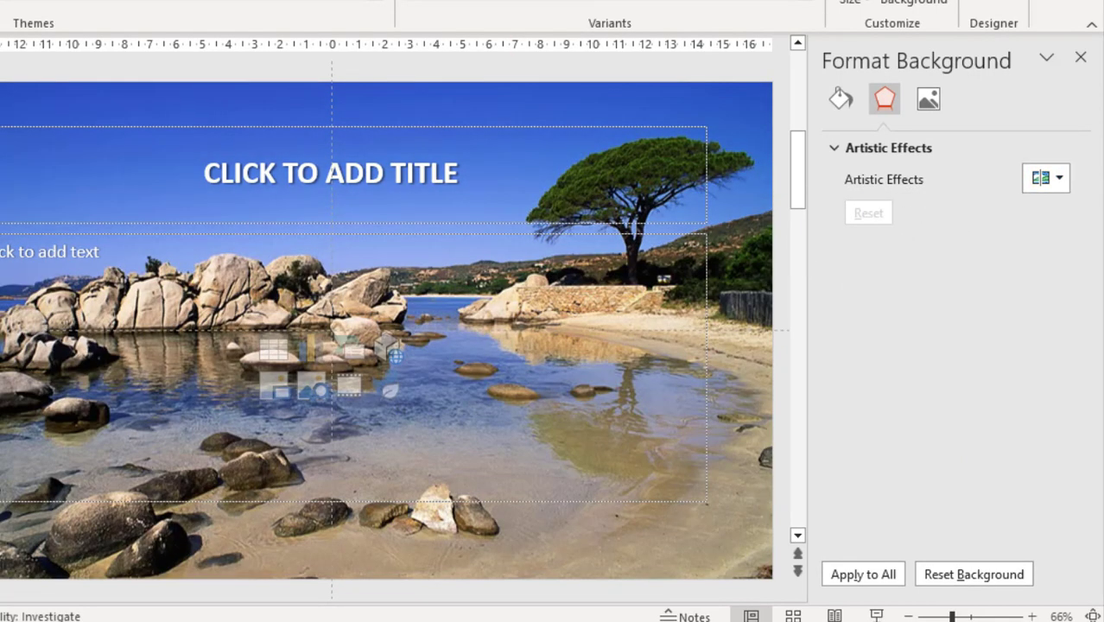
{"action": "left_click", "coordinate": [1065, 183]}
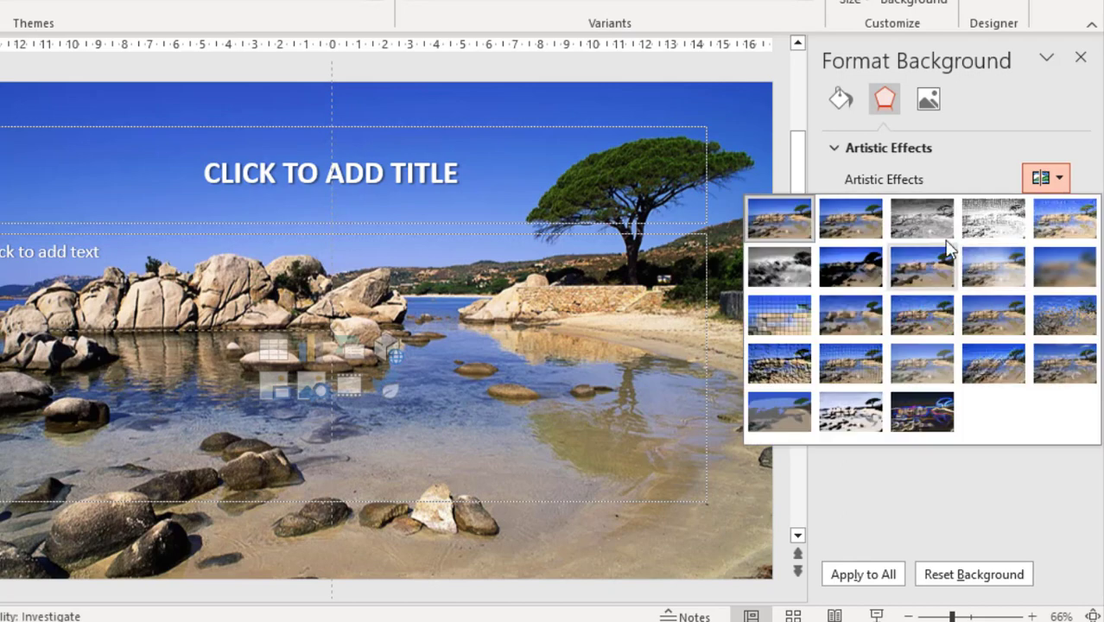
{"action": "left_click", "coordinate": [928, 225]}
{"action": "left_click", "coordinate": [1058, 181]}
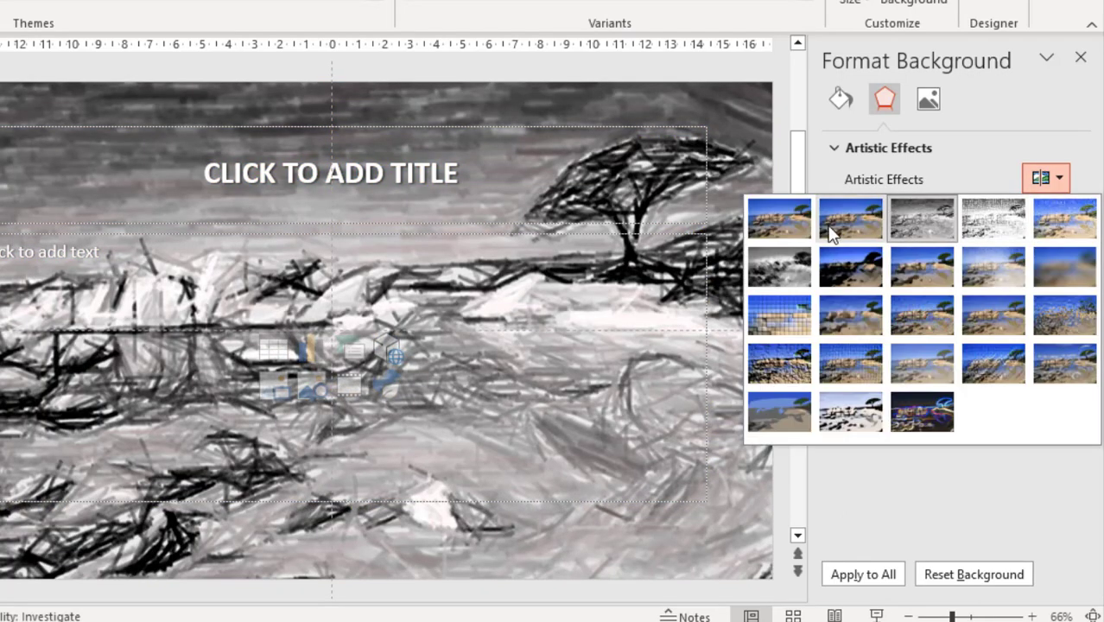
{"action": "left_click", "coordinate": [784, 235]}
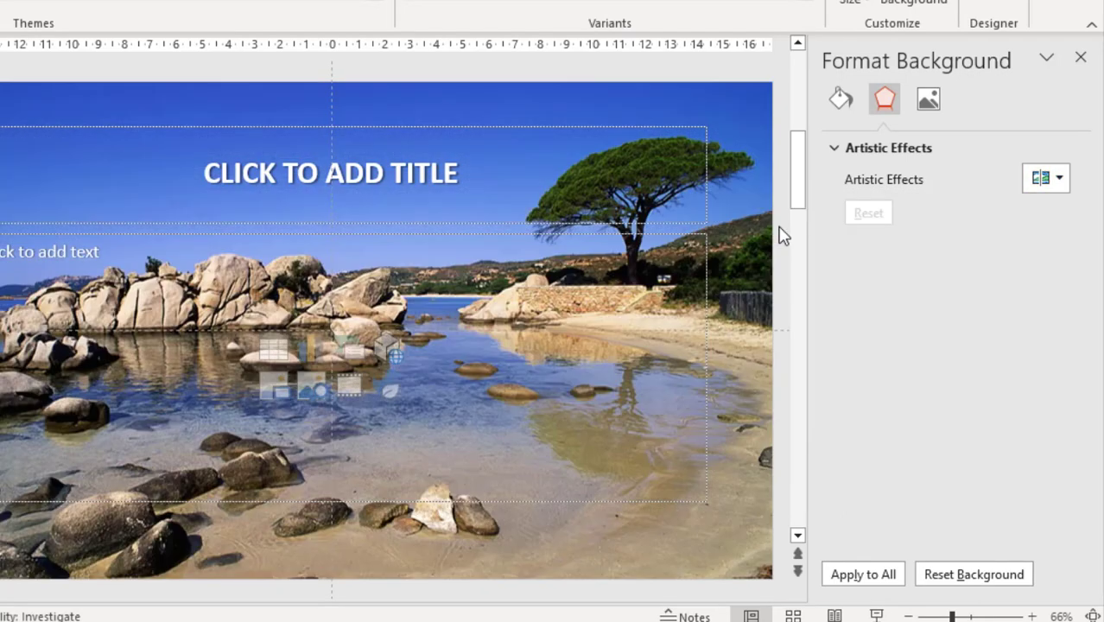
{"action": "left_click", "coordinate": [928, 100]}
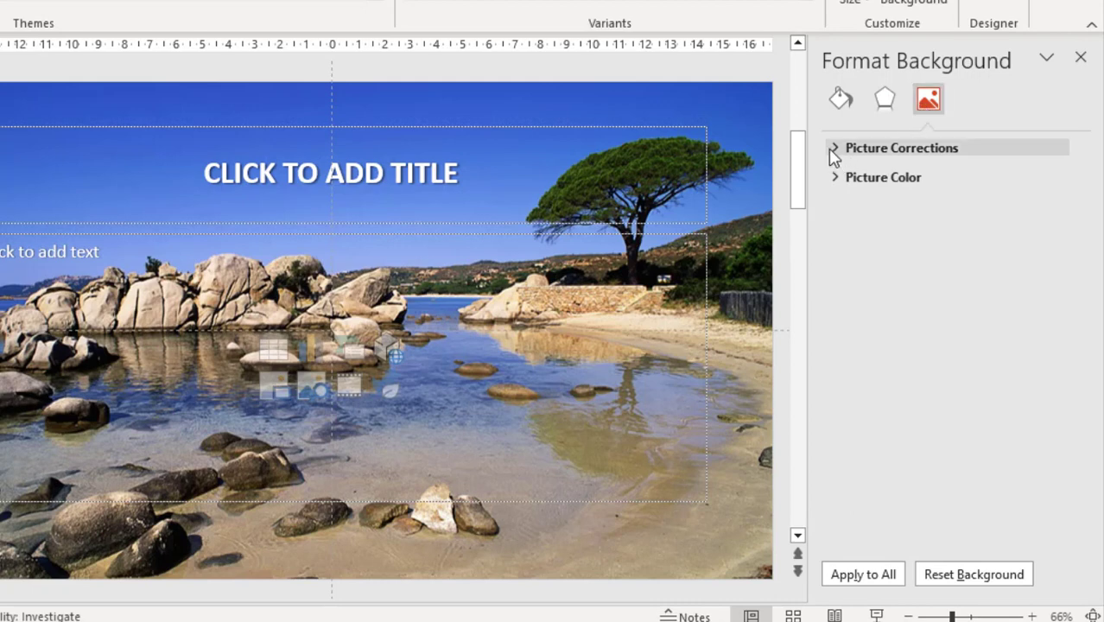
Step: Give the beach background -9% sharpness, 6% brightness and 9% contrast, then close Format Background
{"action": "left_click", "coordinate": [832, 149]}
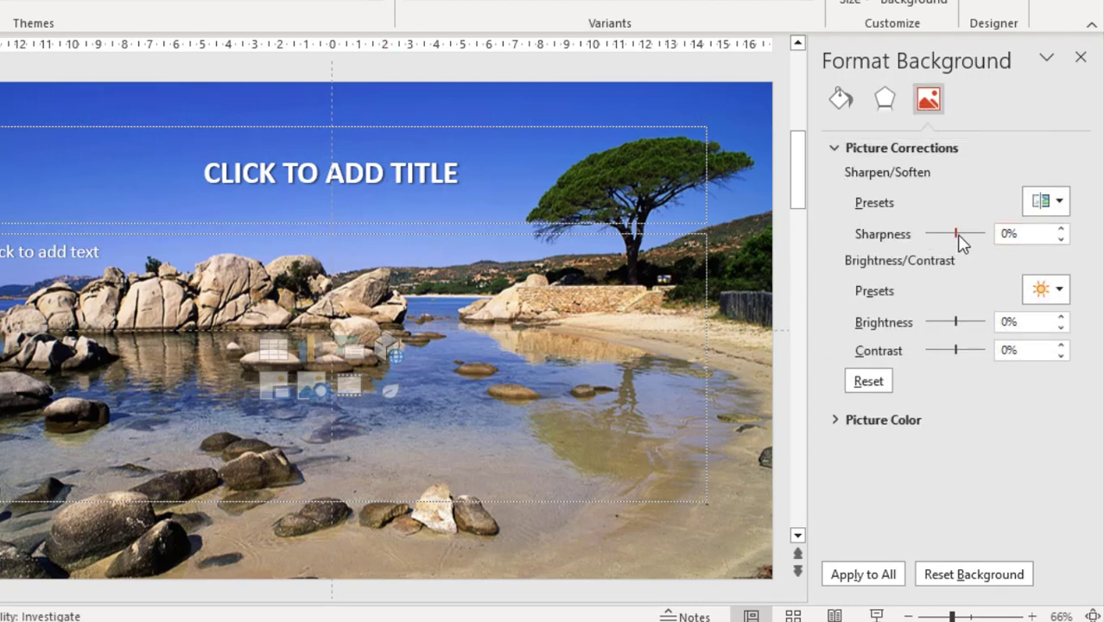
{"action": "left_click_drag", "start_coordinate": [957, 234], "coordinate": [953, 235]}
{"action": "mouse_move", "coordinate": [955, 321]}
{"action": "left_mouse_down"}
{"action": "mouse_move", "coordinate": [969, 321]}
{"action": "mouse_move", "coordinate": [957, 321]}
{"action": "mouse_move", "coordinate": [959, 350]}
{"action": "left_mouse_up"}
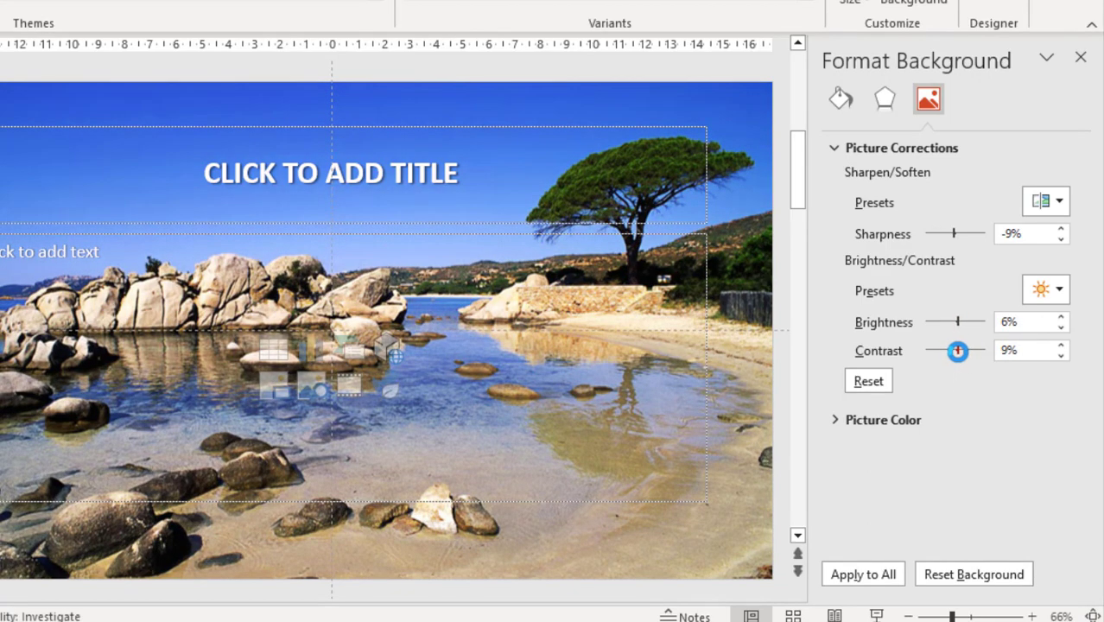
{"action": "left_click", "coordinate": [845, 421]}
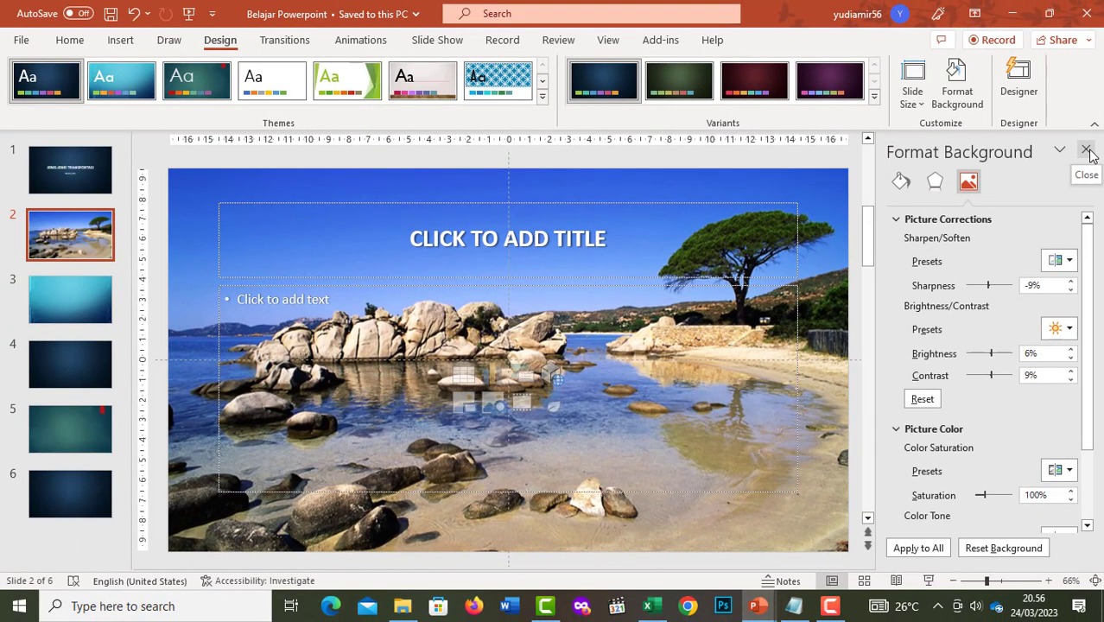
{"action": "left_click", "coordinate": [1088, 150]}
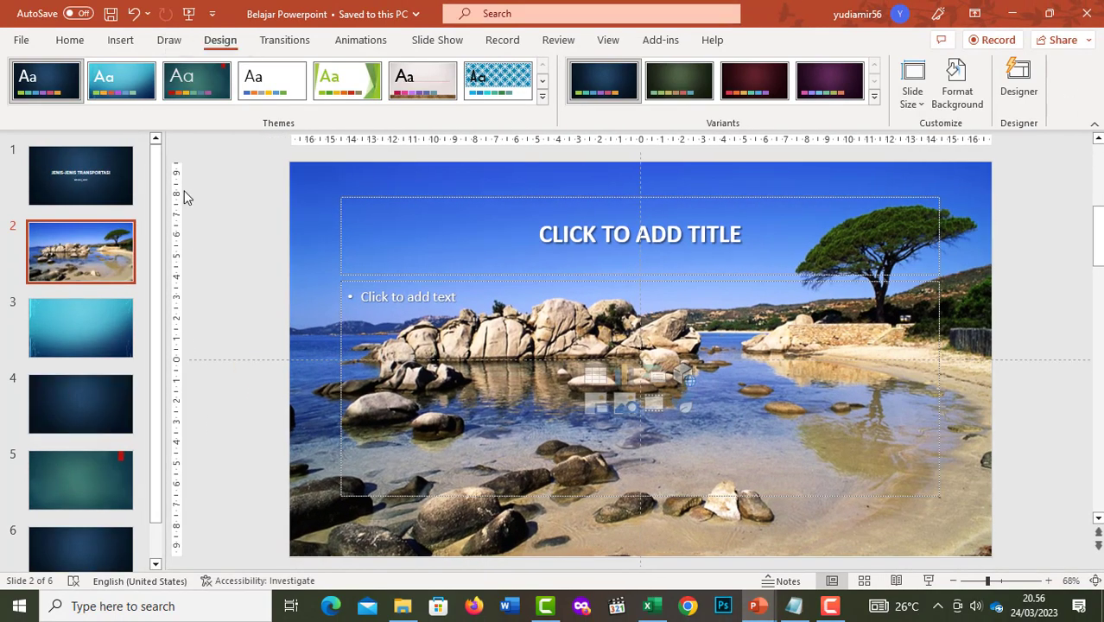
{"action": "left_click_drag", "start_coordinate": [154, 171], "coordinate": [161, 366]}
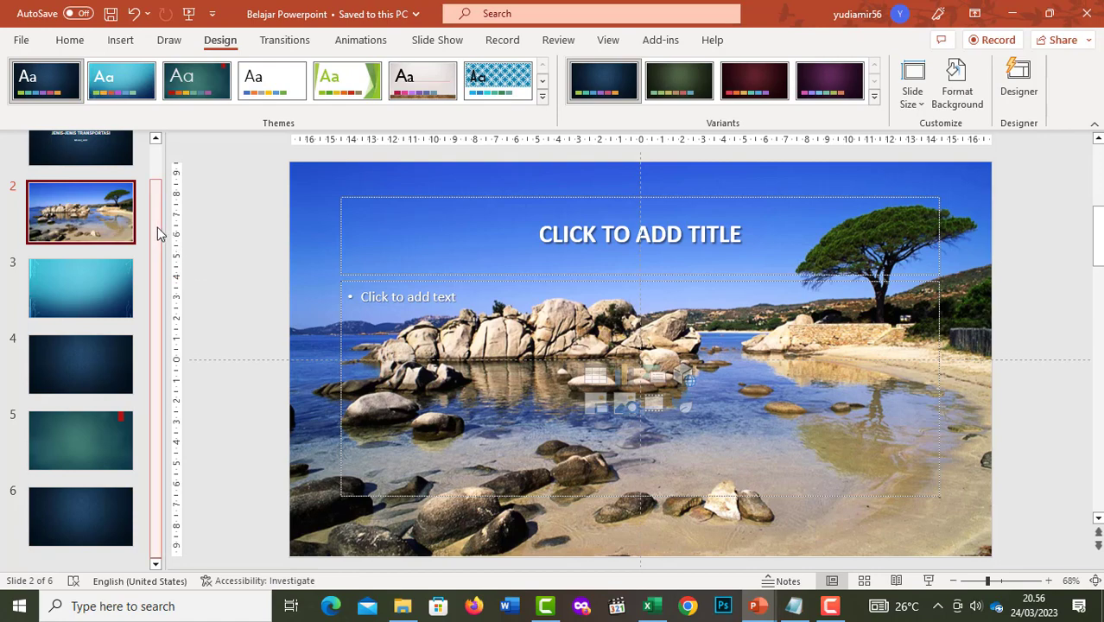
{"action": "left_click_drag", "start_coordinate": [157, 227], "coordinate": [173, 175]}
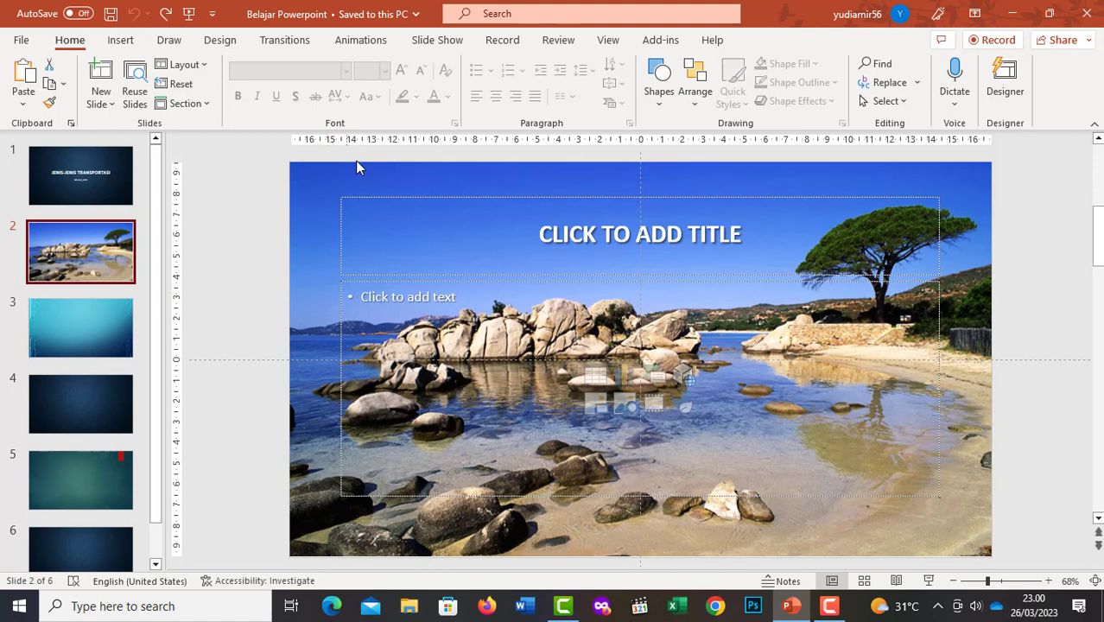
Step: From slide 3, apply the Damask theme to all slides, then return to slide 2
{"action": "left_click", "coordinate": [97, 190]}
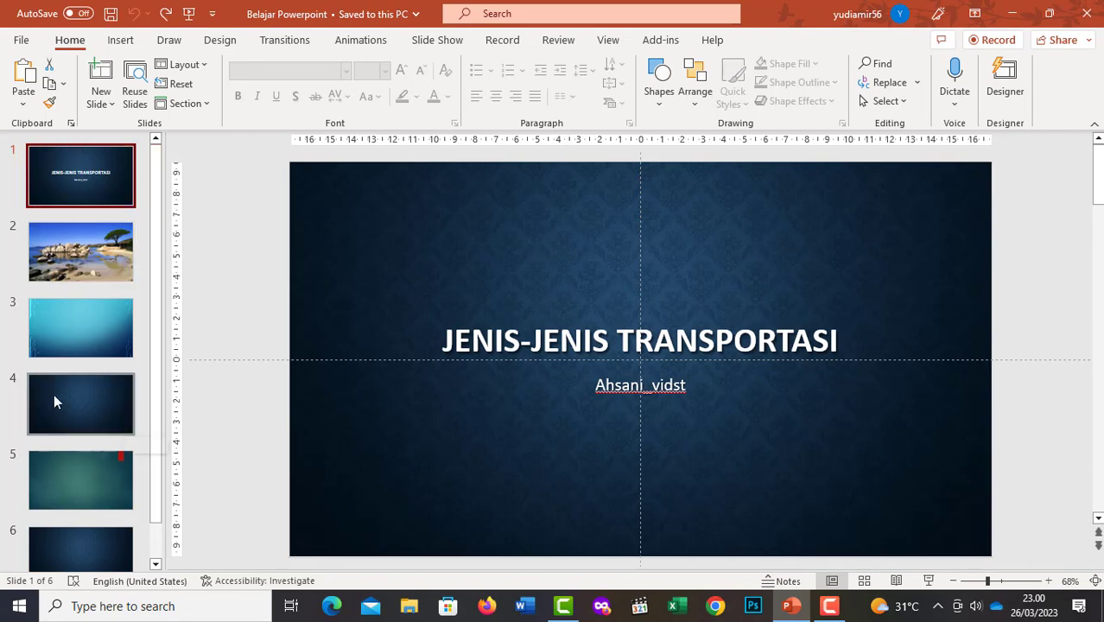
{"action": "left_click", "coordinate": [76, 337]}
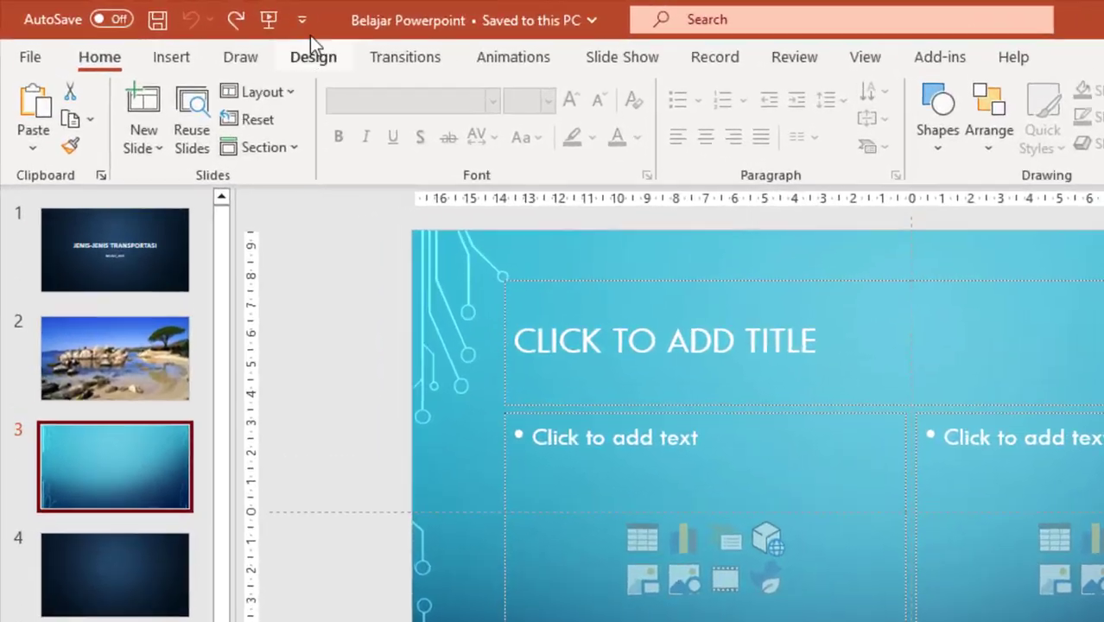
{"action": "left_click", "coordinate": [220, 40]}
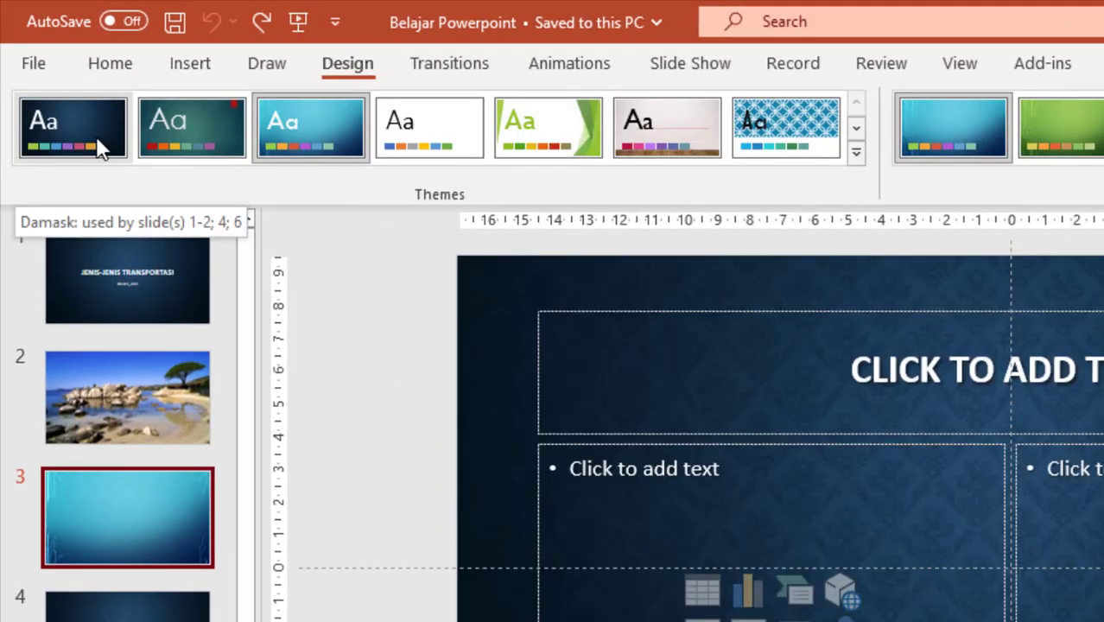
{"action": "right_click", "coordinate": [99, 145]}
{"action": "left_click", "coordinate": [196, 191]}
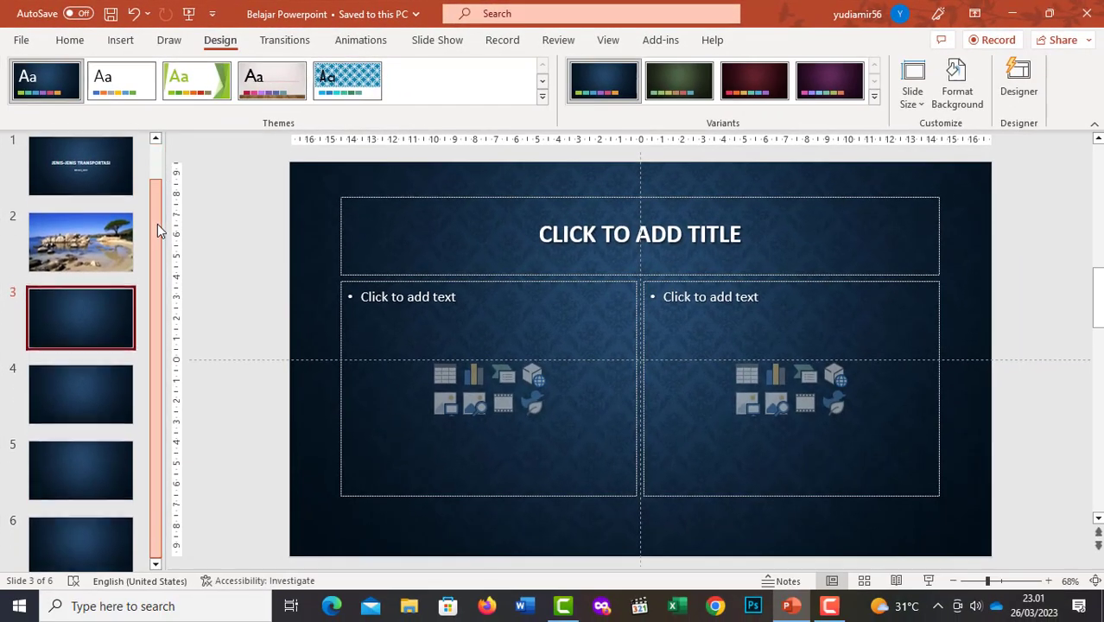
{"action": "scroll", "coordinate": [158, 223], "scroll_direction": "down", "scroll_amount": 1}
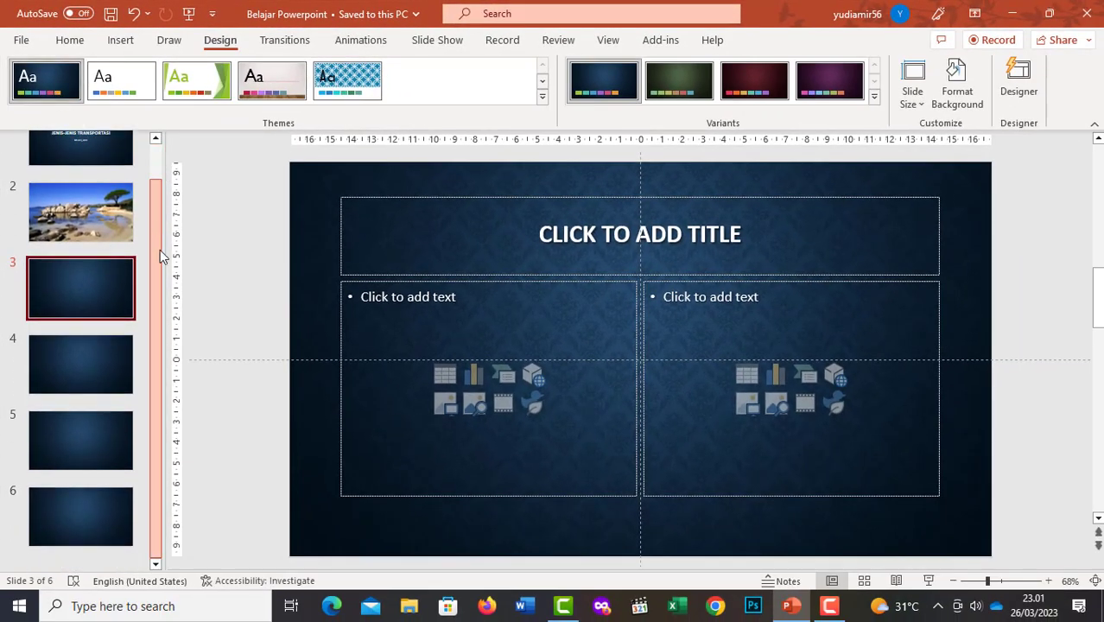
{"action": "scroll", "coordinate": [164, 294], "scroll_direction": "up", "scroll_amount": 1}
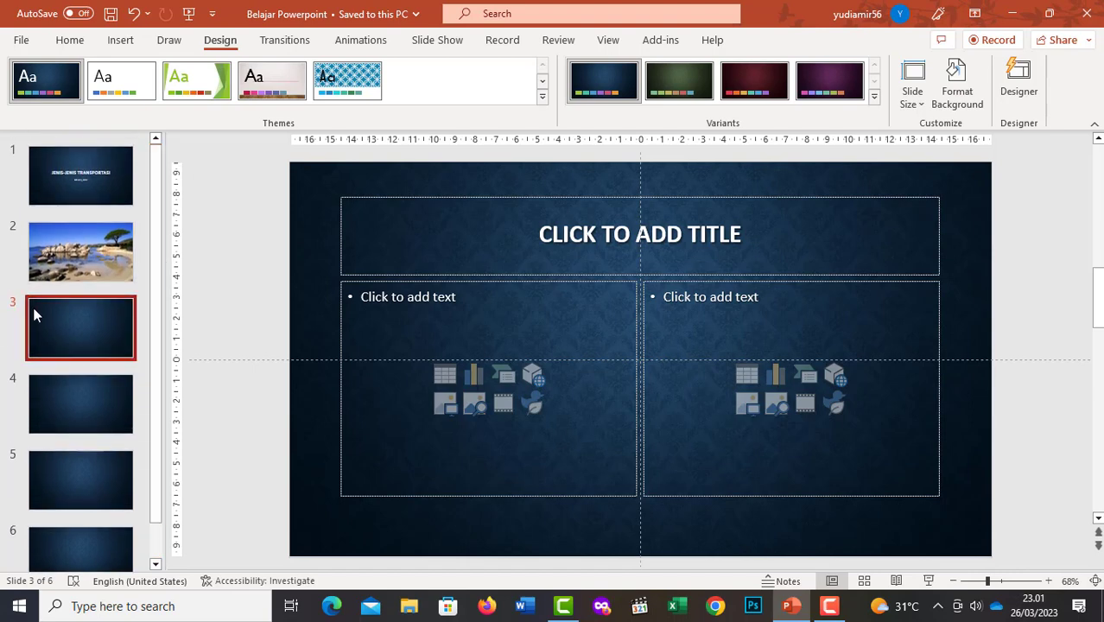
{"action": "left_click", "coordinate": [87, 247]}
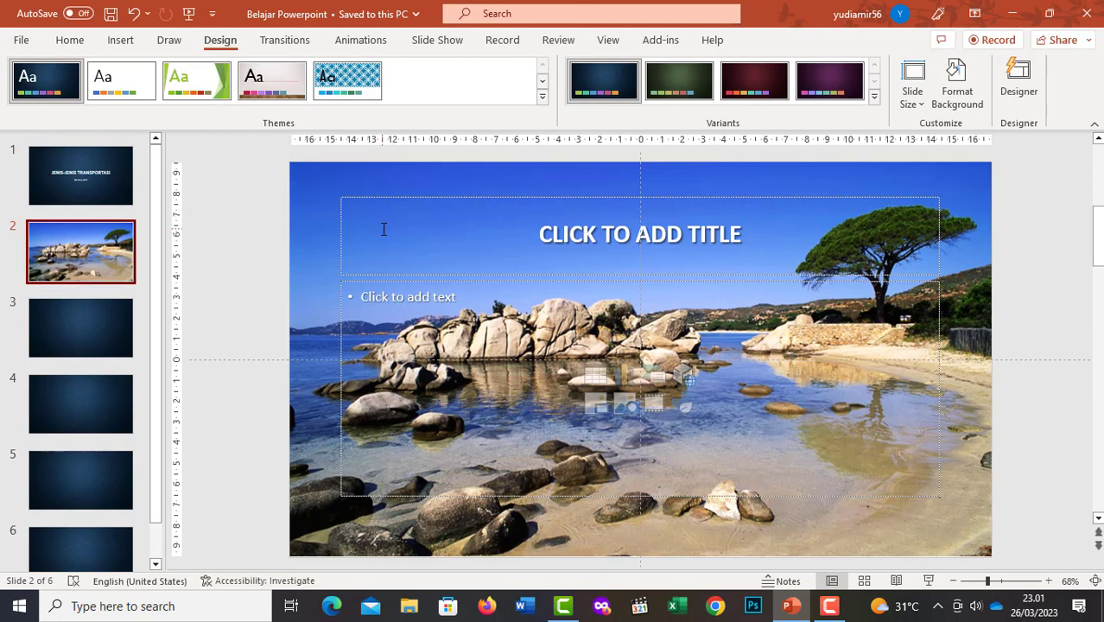
Step: Reset slide 2's background so the beach photo gives way to the blue Damask pattern
{"action": "left_click", "coordinate": [83, 333]}
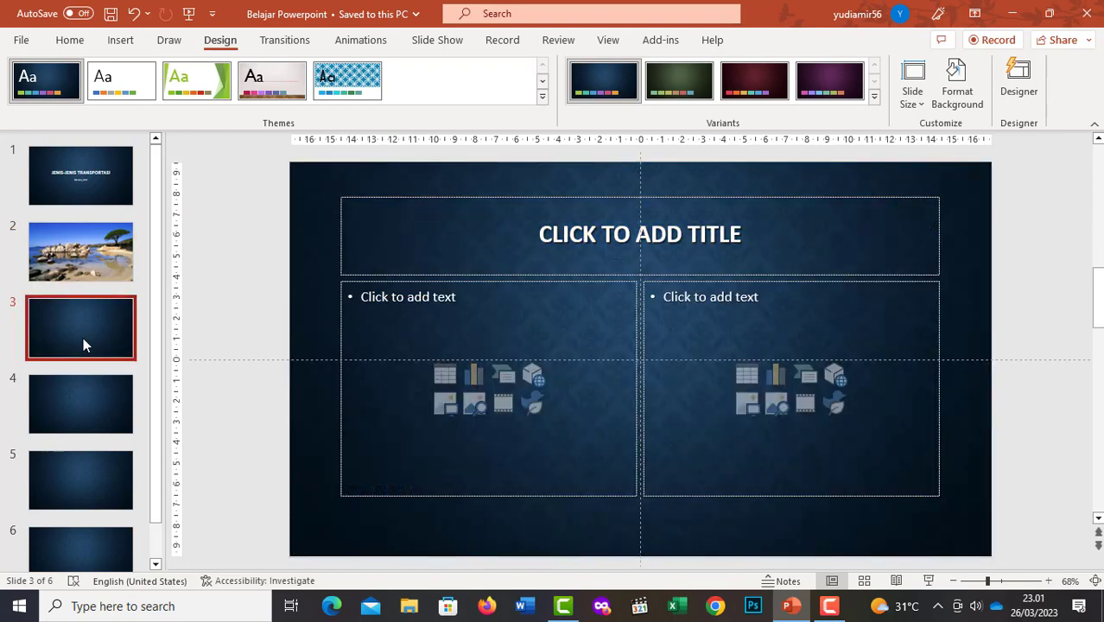
{"action": "left_click", "coordinate": [92, 267]}
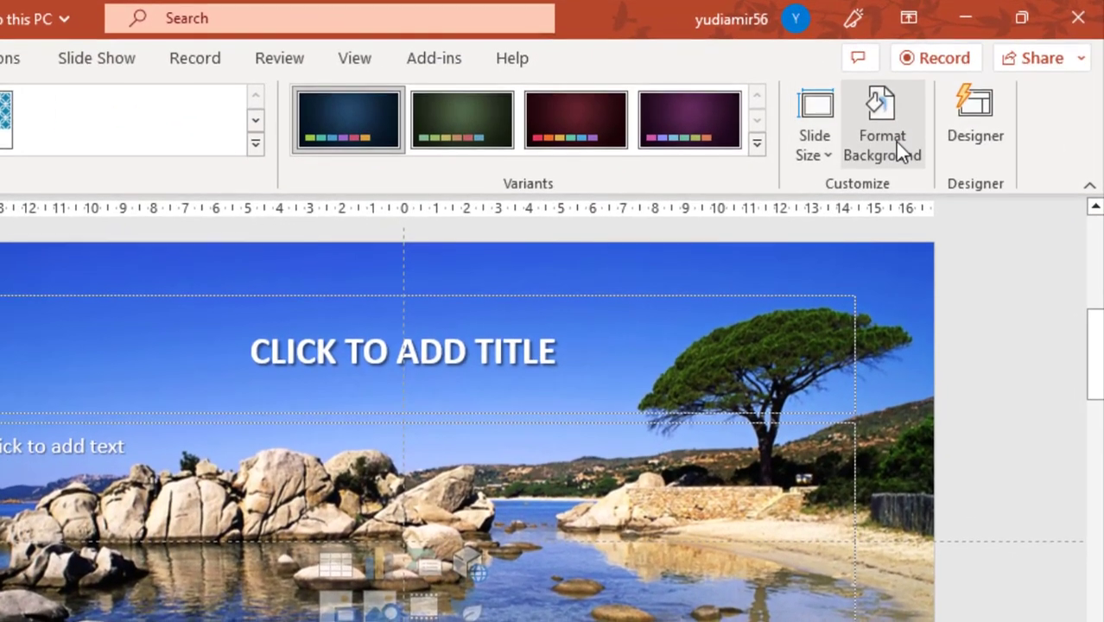
{"action": "left_click", "coordinate": [911, 134]}
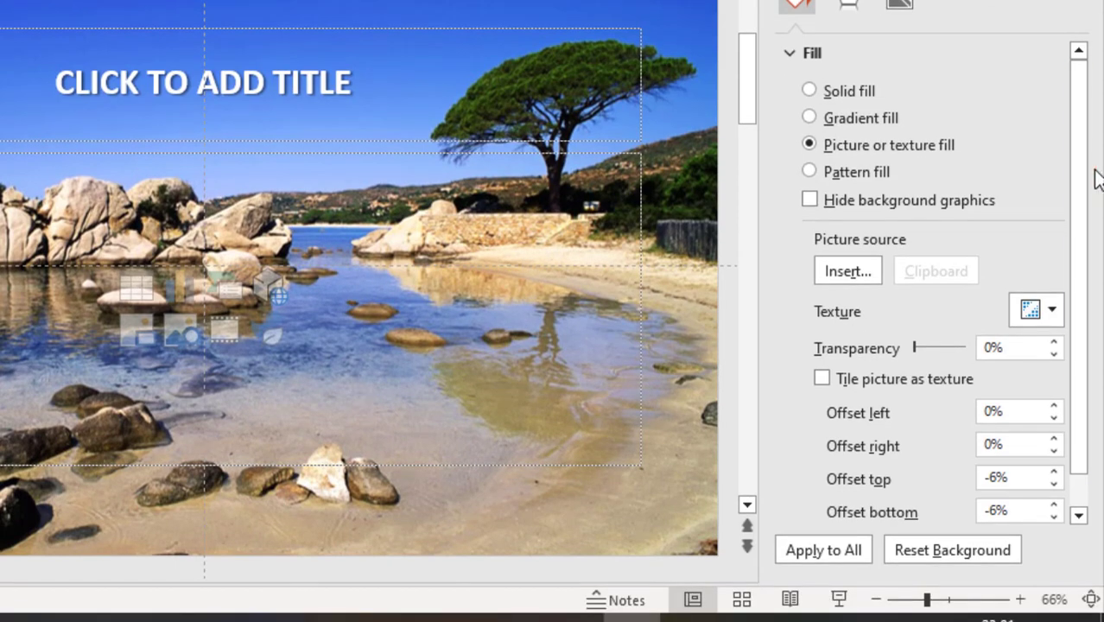
{"action": "scroll", "coordinate": [1090, 242], "scroll_direction": "down", "scroll_amount": 2}
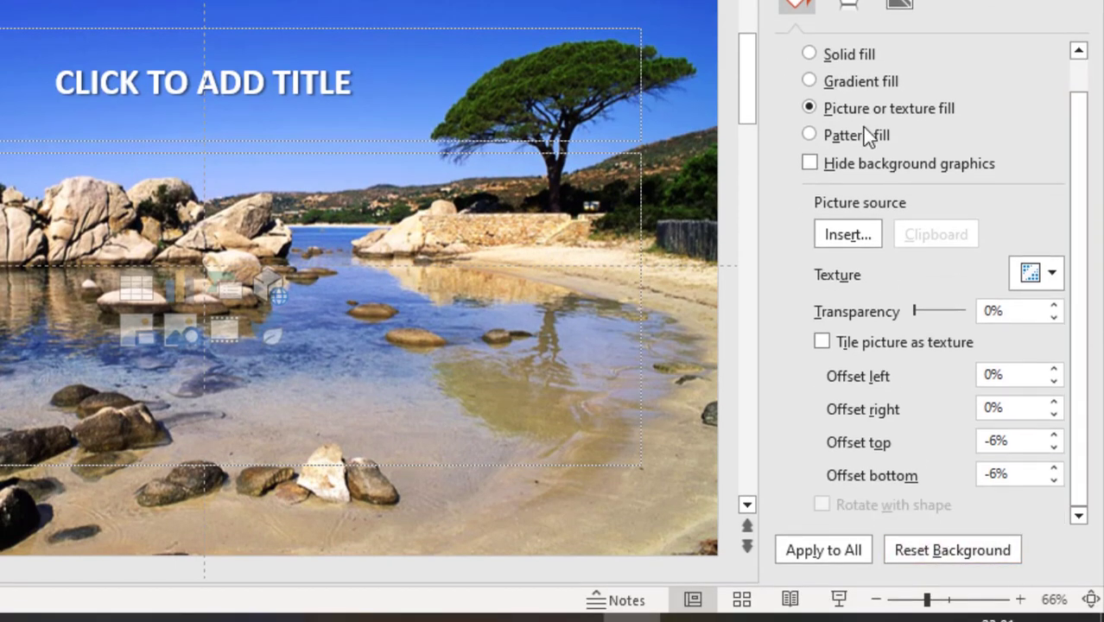
{"action": "left_click", "coordinate": [968, 557]}
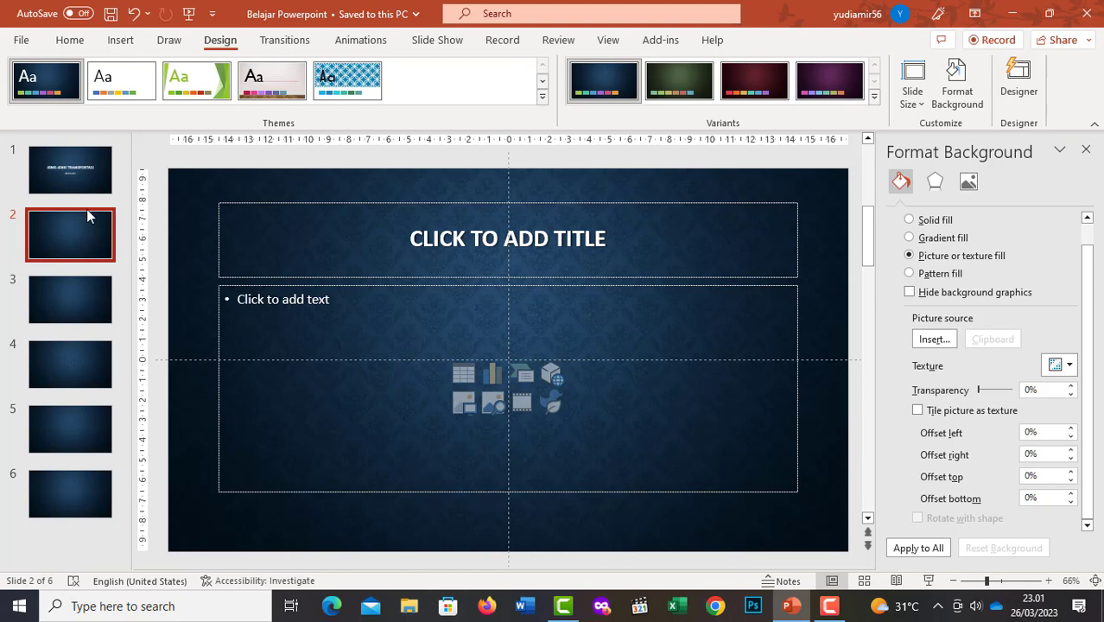
Step: On the title slide, click into the JENIS-JENIS TRANSPORTASI title and subtitle, then exit editing
{"action": "left_click", "coordinate": [57, 179]}
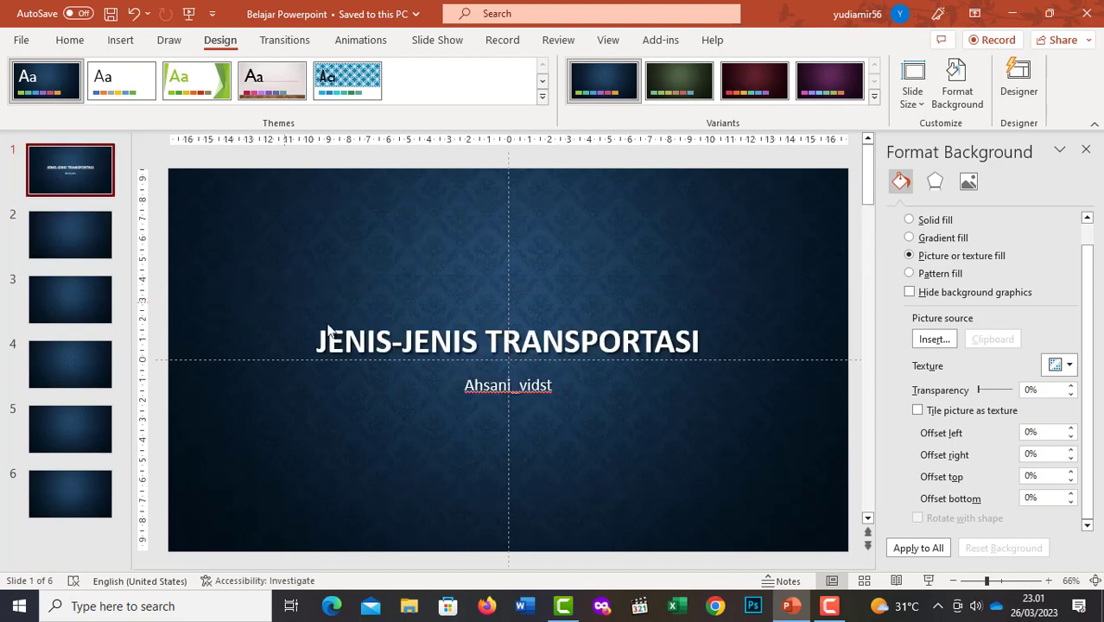
{"action": "left_click", "coordinate": [391, 341]}
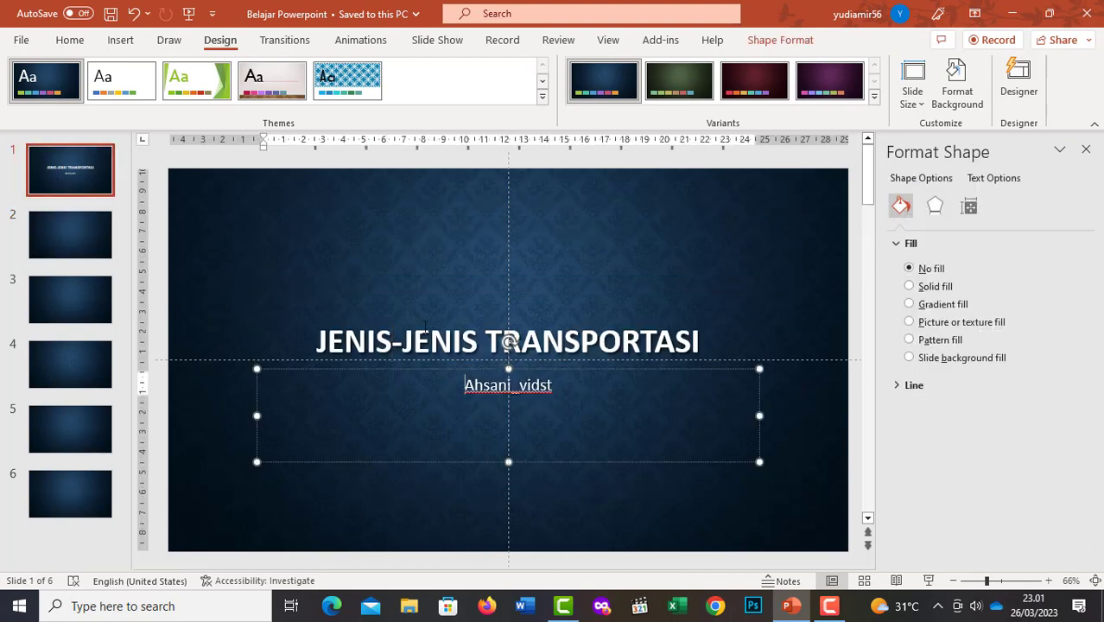
{"action": "left_click", "coordinate": [445, 403]}
{"action": "left_click", "coordinate": [426, 331]}
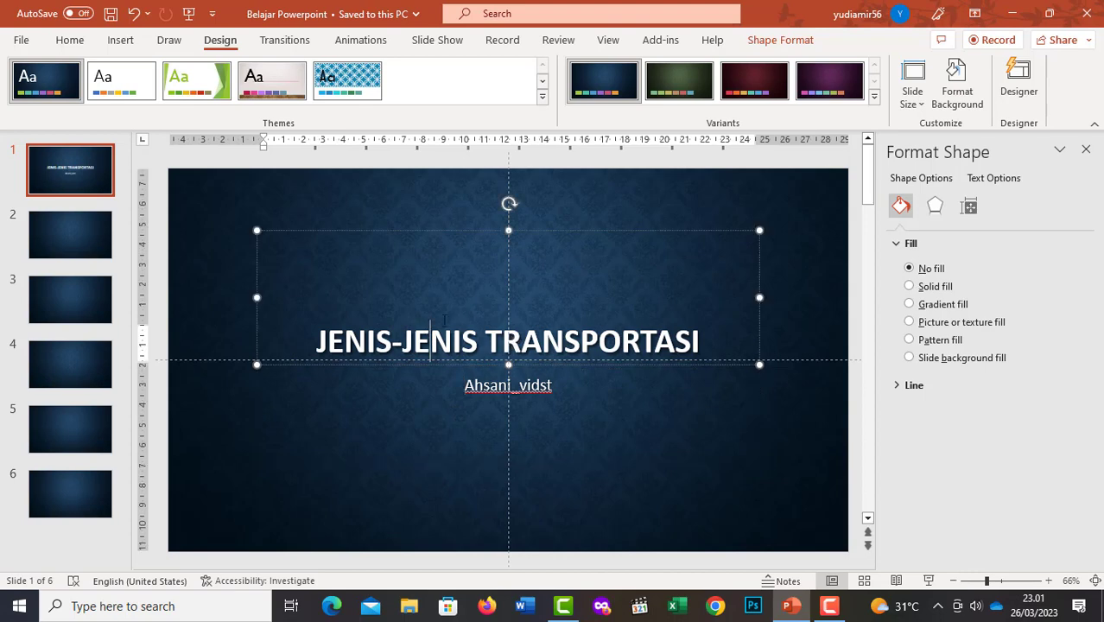
{"action": "left_click", "coordinate": [473, 387]}
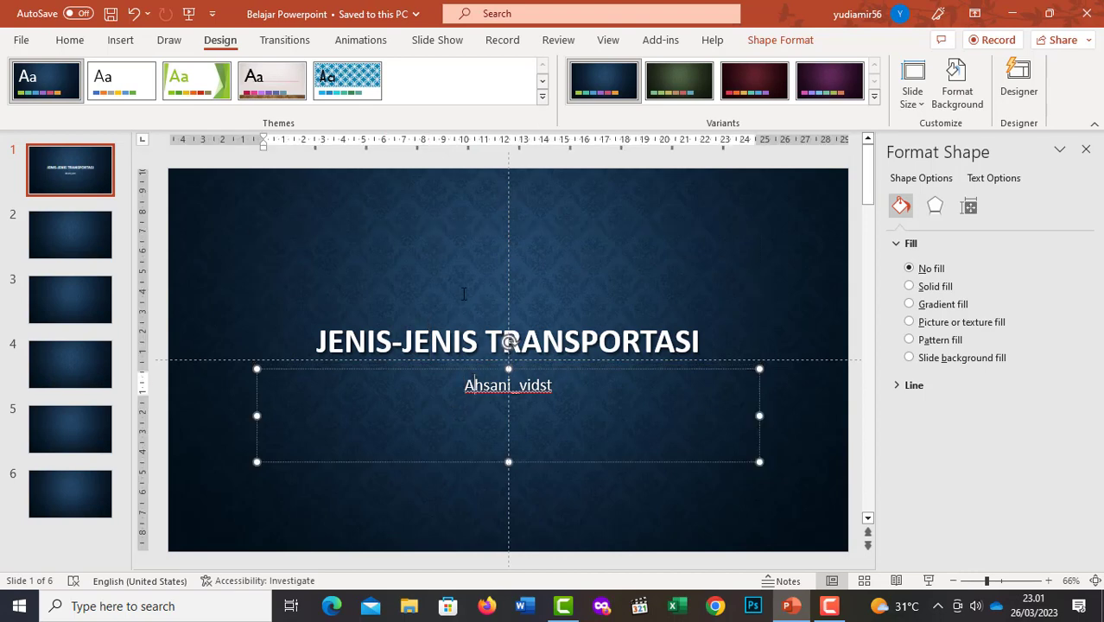
{"action": "left_click", "coordinate": [464, 298]}
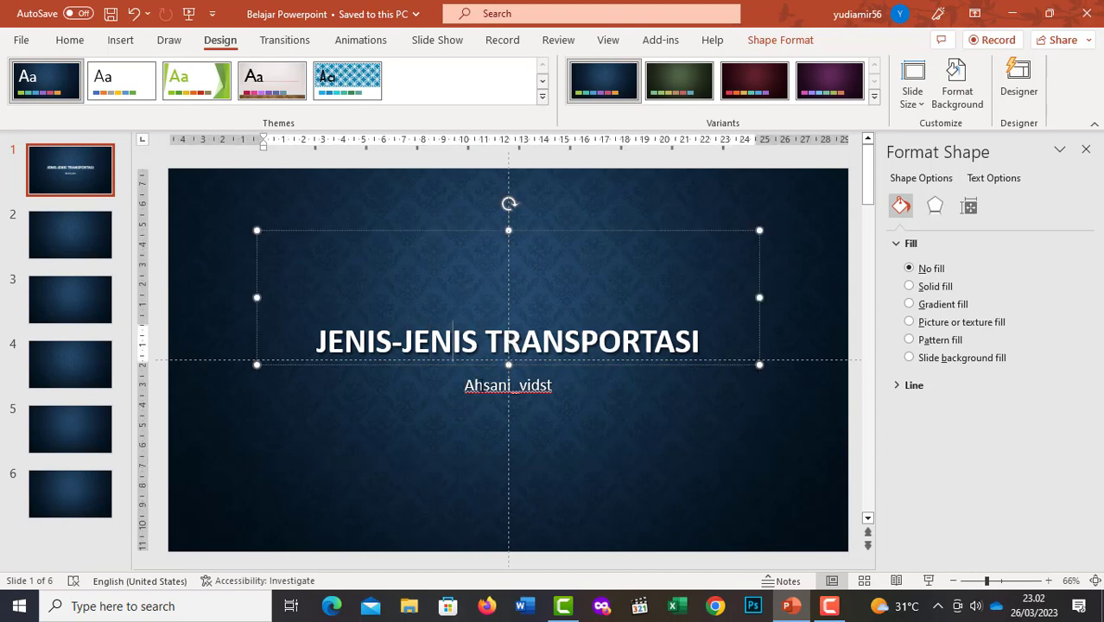
{"action": "left_click", "coordinate": [547, 231]}
{"action": "left_click", "coordinate": [543, 387]}
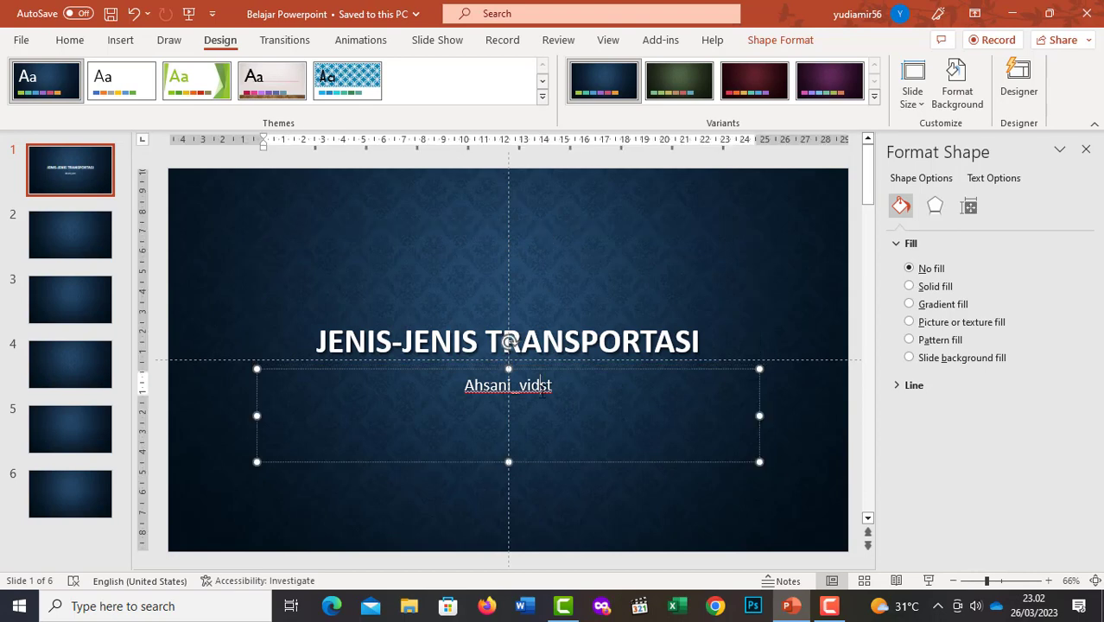
{"action": "key", "text": "Escape"}
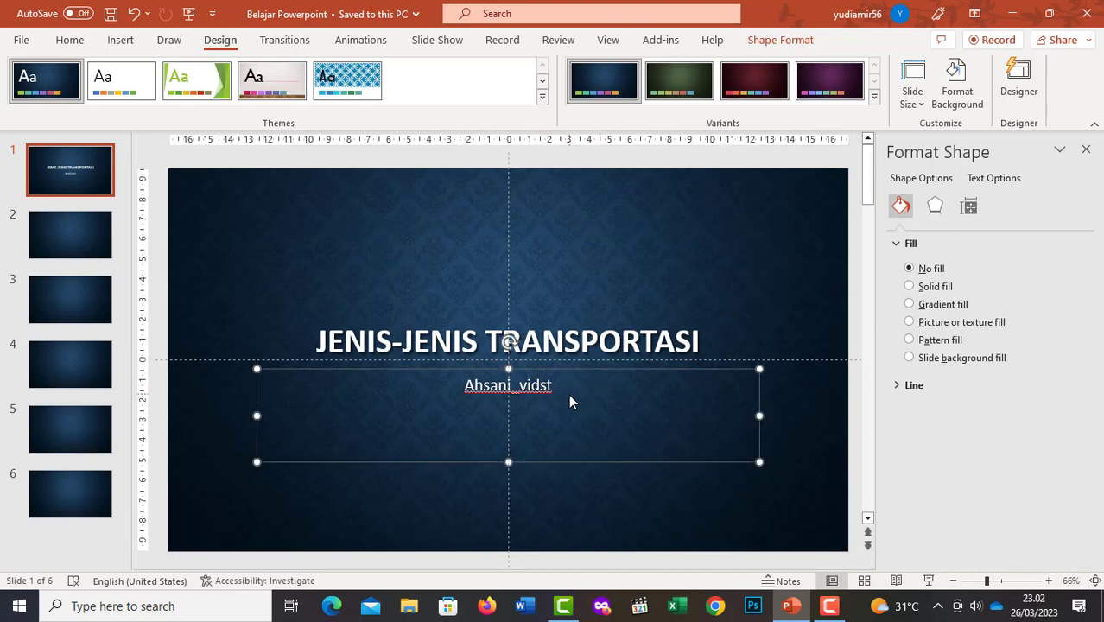
Step: Go to slide 2 and select its empty title placeholder
{"action": "left_click", "coordinate": [95, 239]}
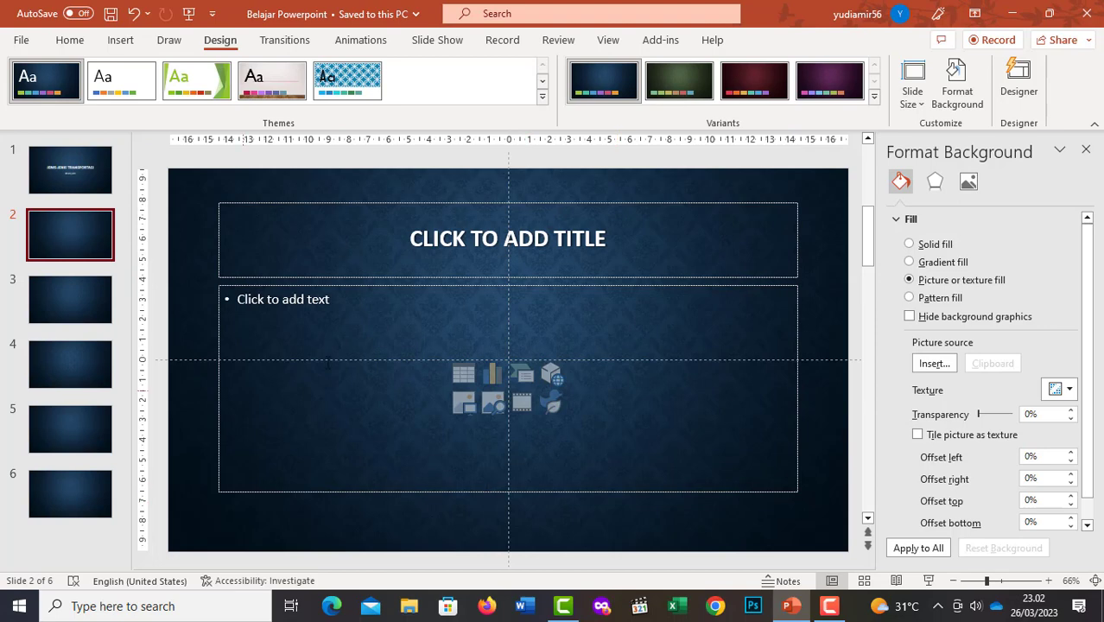
{"action": "left_click", "coordinate": [421, 229]}
{"action": "left_click", "coordinate": [247, 333]}
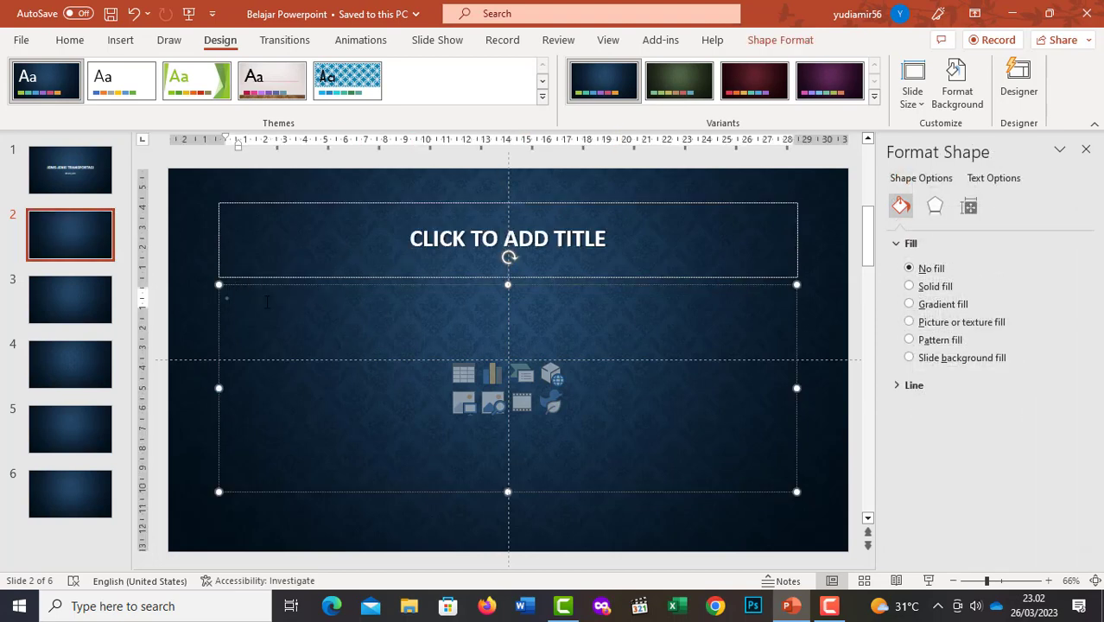
{"action": "left_click", "coordinate": [497, 225]}
{"action": "key", "text": "Escape"}
{"action": "key", "text": "Escape"}
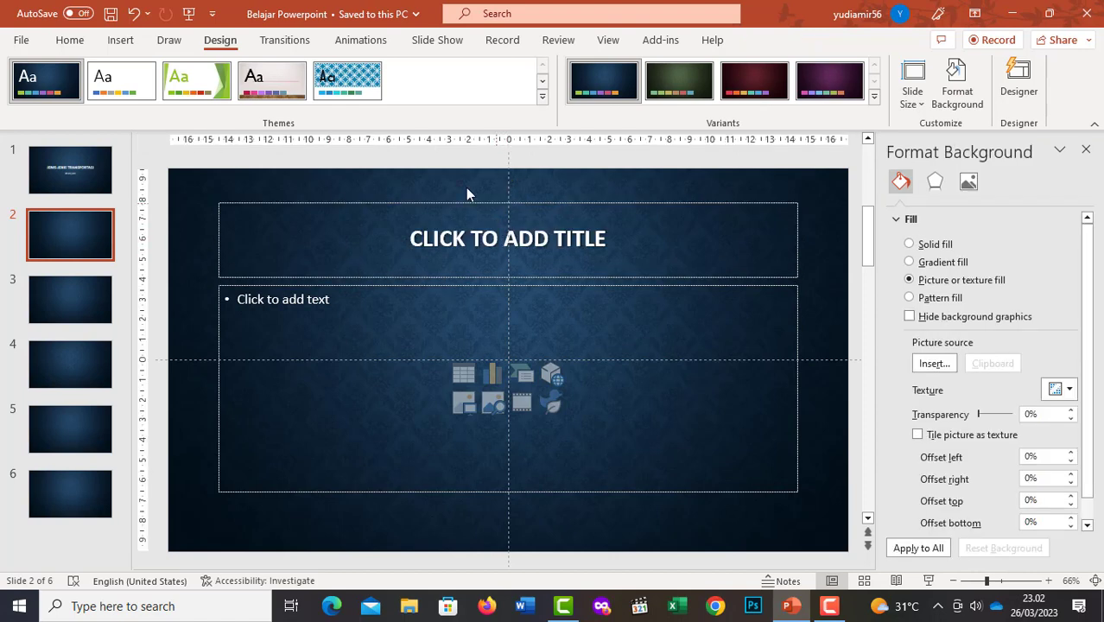
{"action": "left_click", "coordinate": [380, 203]}
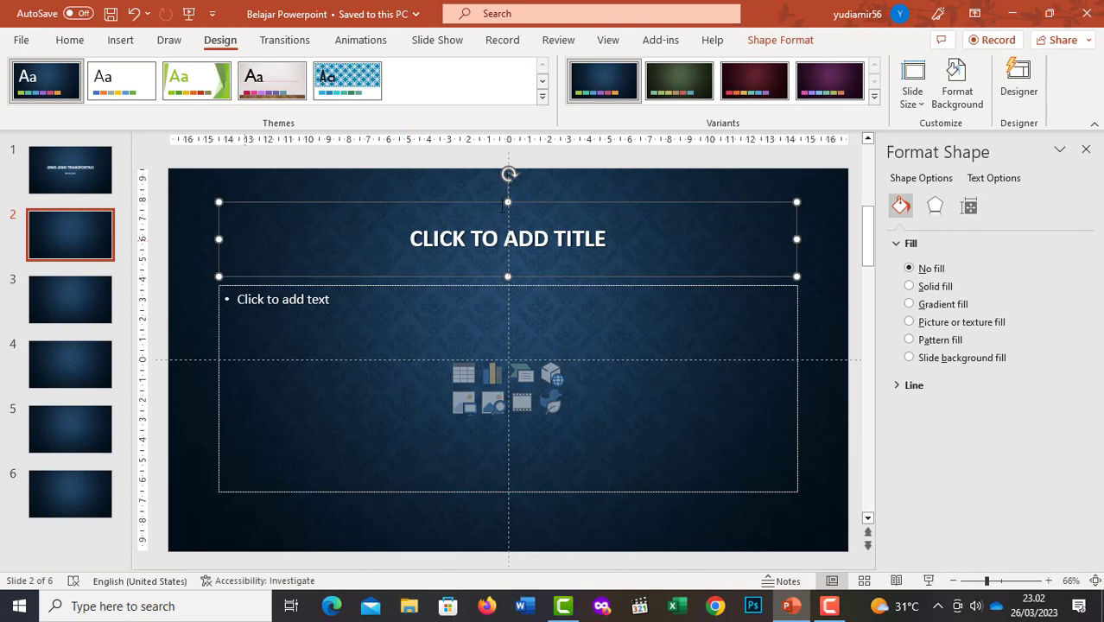
Step: Delete slide 2's title placeholder and draw a narrower text box across the top instead
{"action": "key", "text": "Delete"}
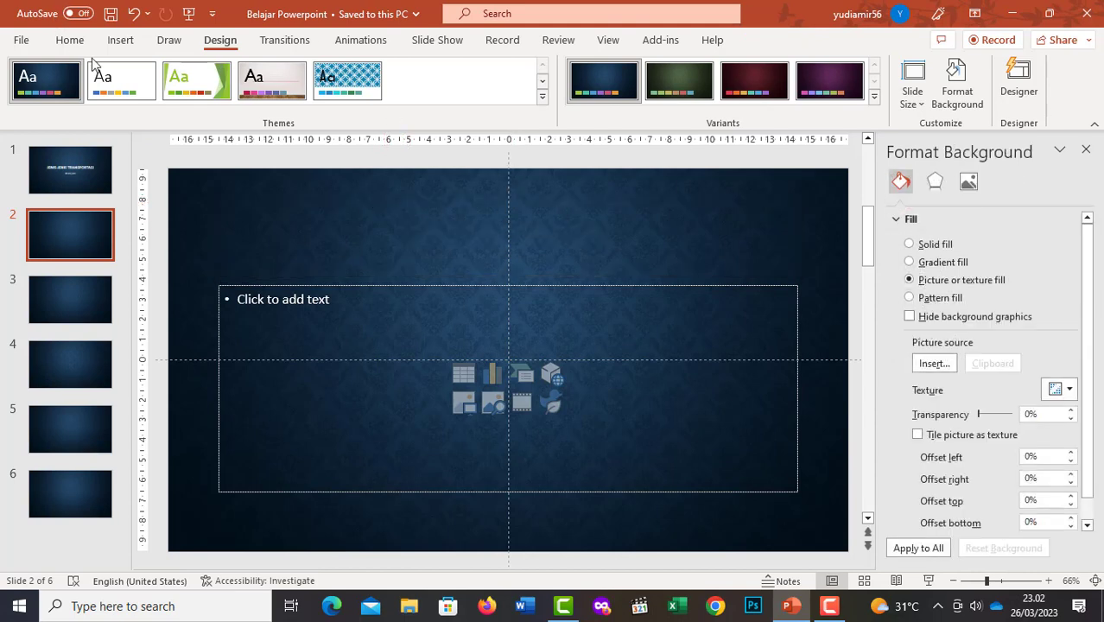
{"action": "left_click", "coordinate": [122, 43]}
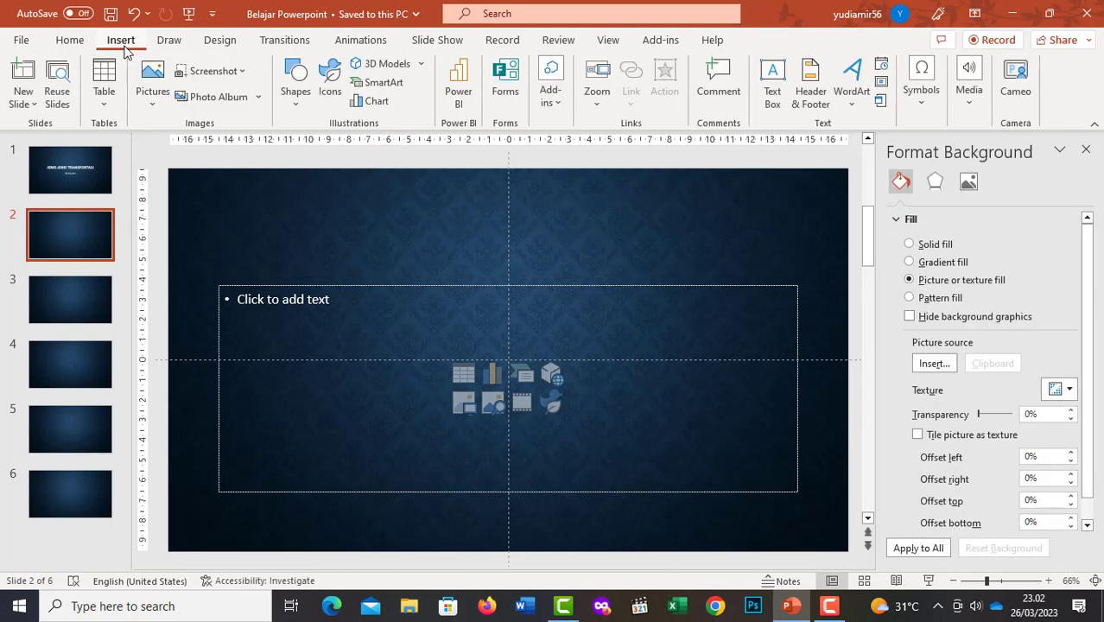
{"action": "left_click", "coordinate": [295, 89]}
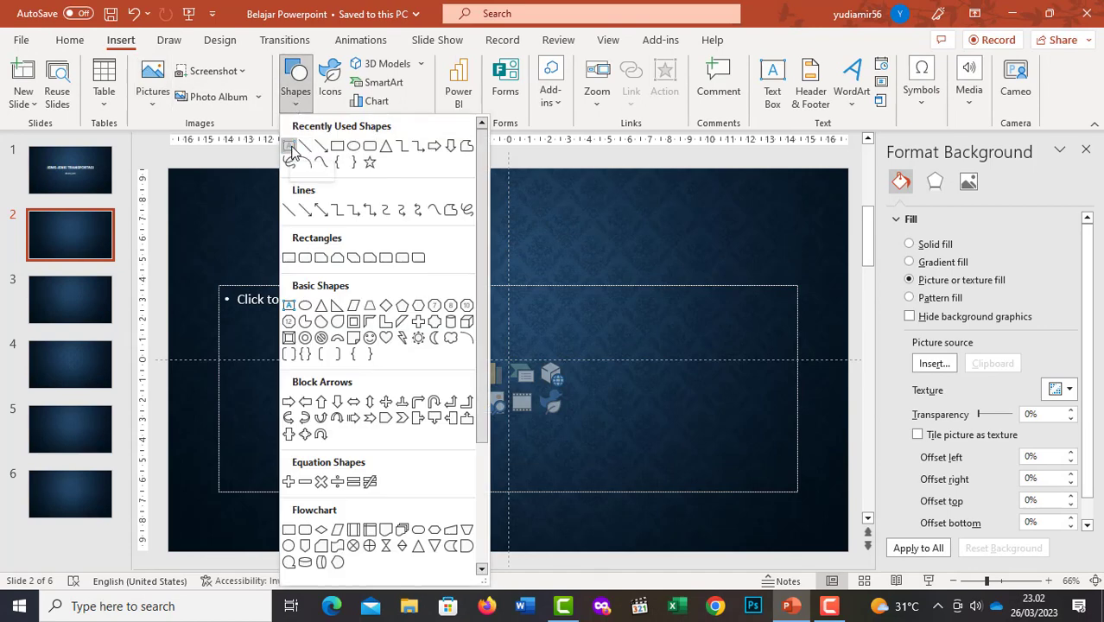
{"action": "left_click", "coordinate": [290, 147]}
{"action": "left_click_drag", "start_coordinate": [219, 183], "coordinate": [773, 261]}
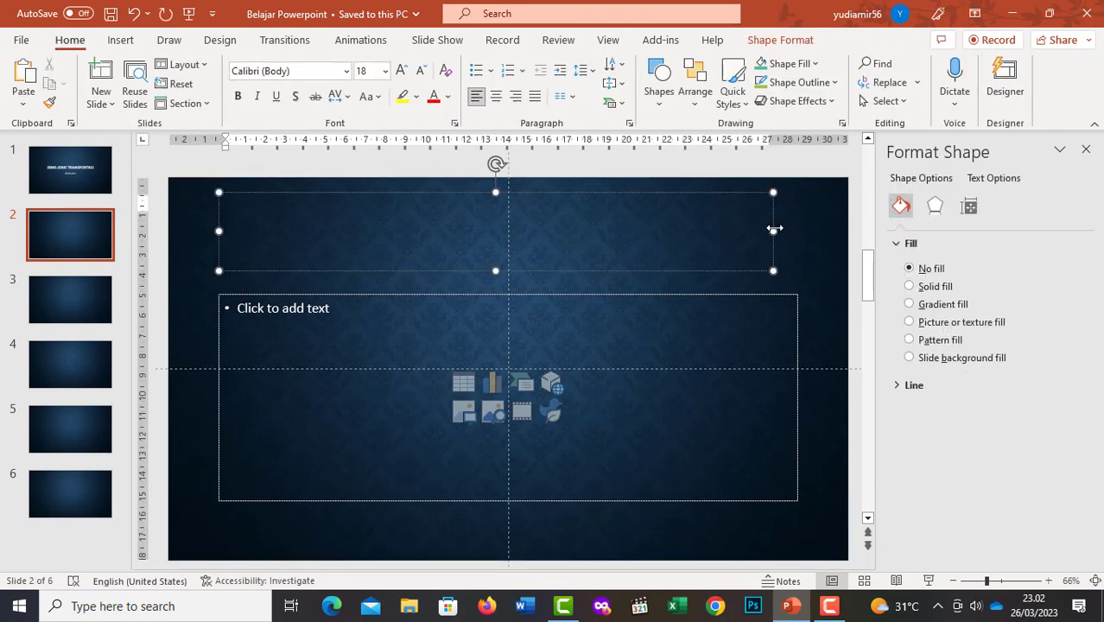
{"action": "left_click_drag", "start_coordinate": [774, 229], "coordinate": [527, 231]}
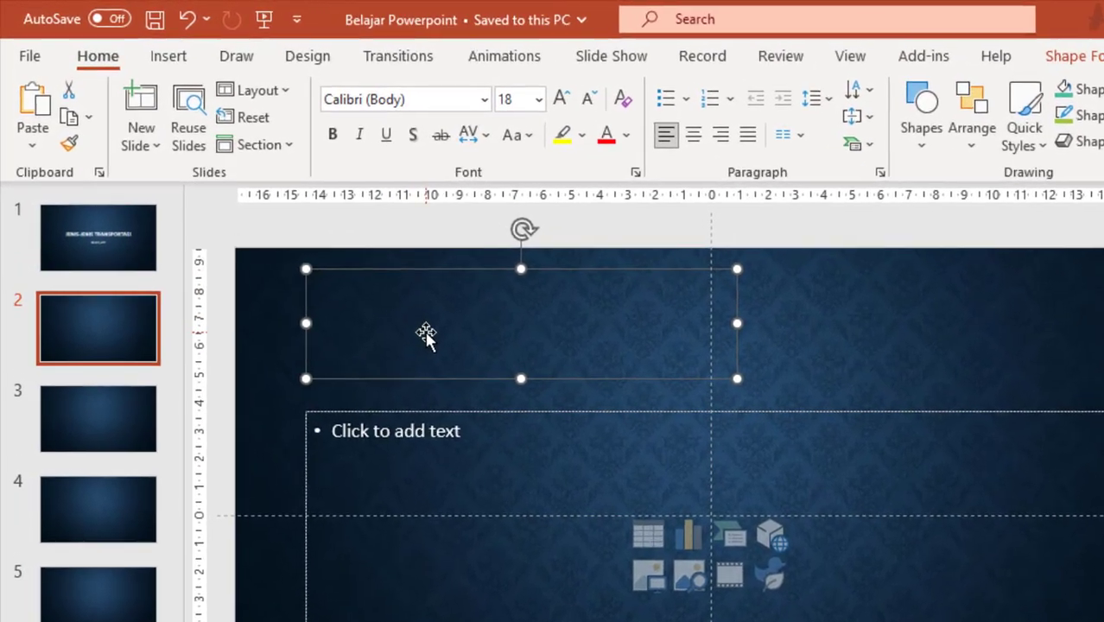
Step: Type 'ASDSFD FGDFG FGDFGF' in the text box, then undo back to the original title placeholder
{"action": "right_click", "coordinate": [344, 269]}
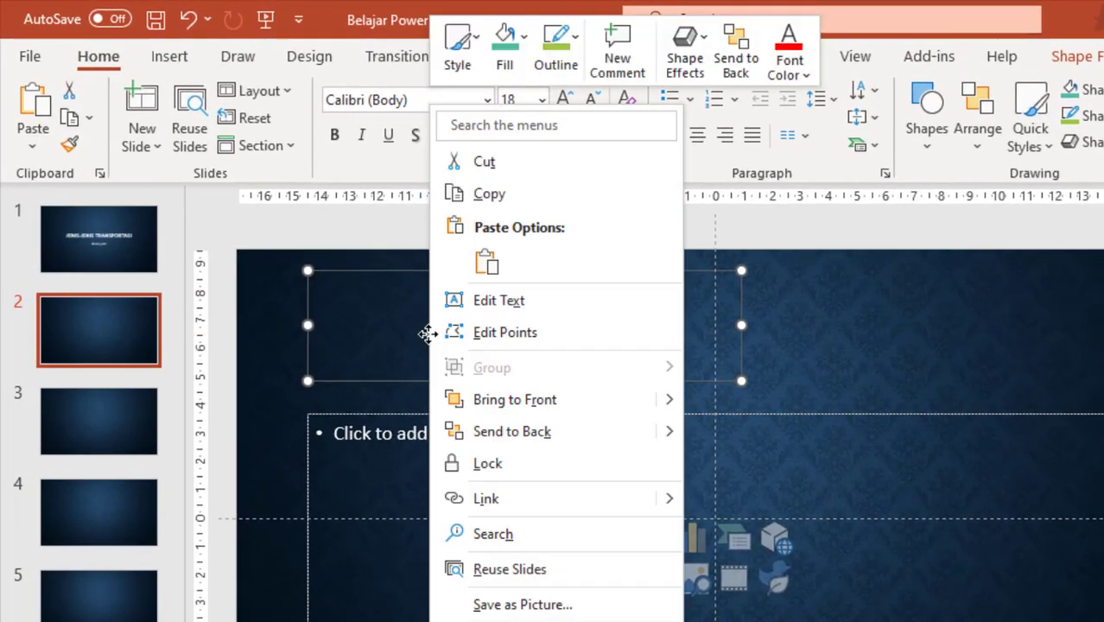
{"action": "left_click", "coordinate": [499, 301]}
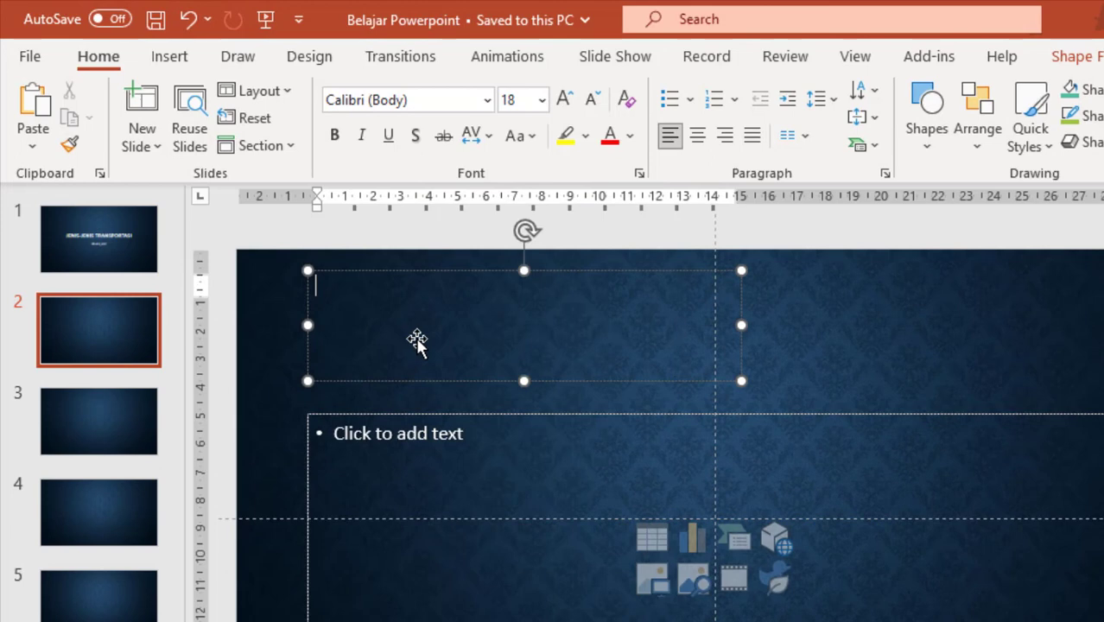
{"action": "type", "text": "ASDSFD FGDFG F"}
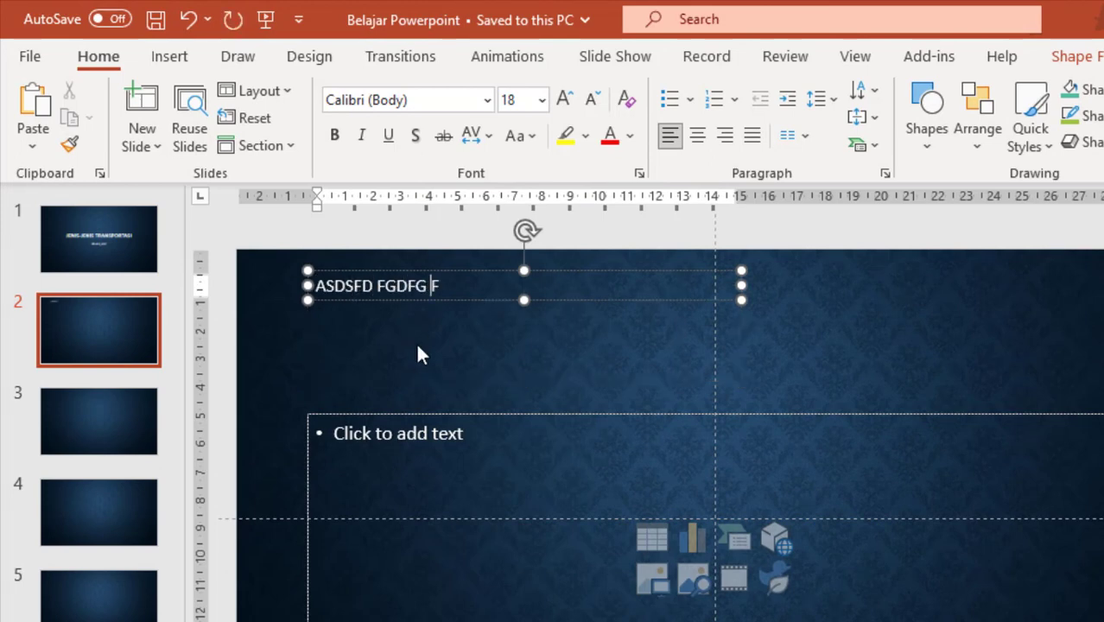
{"action": "type", "text": "GDFGF"}
{"action": "left_click", "coordinate": [556, 346]}
{"action": "key", "text": "ctrl+z"}
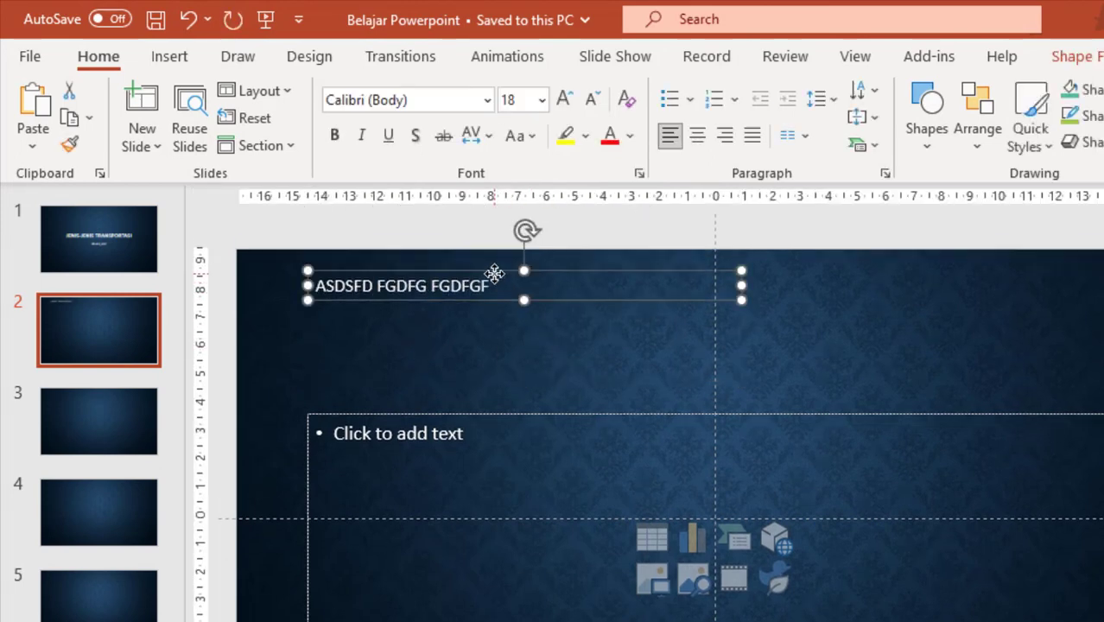
{"action": "key", "text": "ctrl+z"}
{"action": "key", "text": "ctrl+z"}
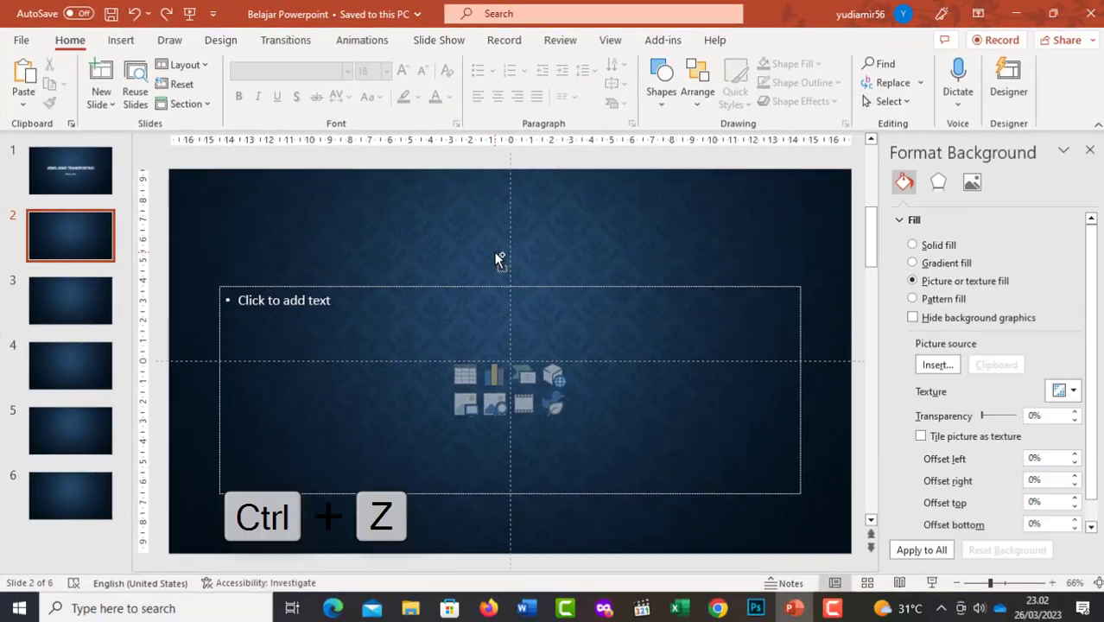
{"action": "key", "text": "ctrl+z"}
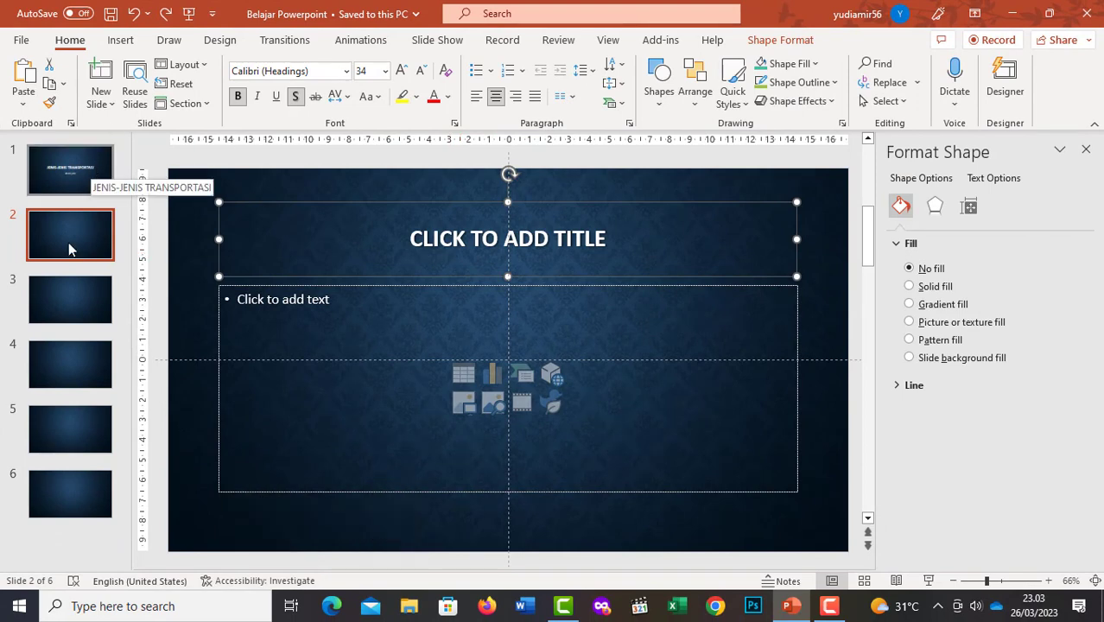
Step: Title slide 2 'TRANSPORTASI DARAT' and place the cursor in the content placeholder's first bullet
{"action": "left_click", "coordinate": [757, 271]}
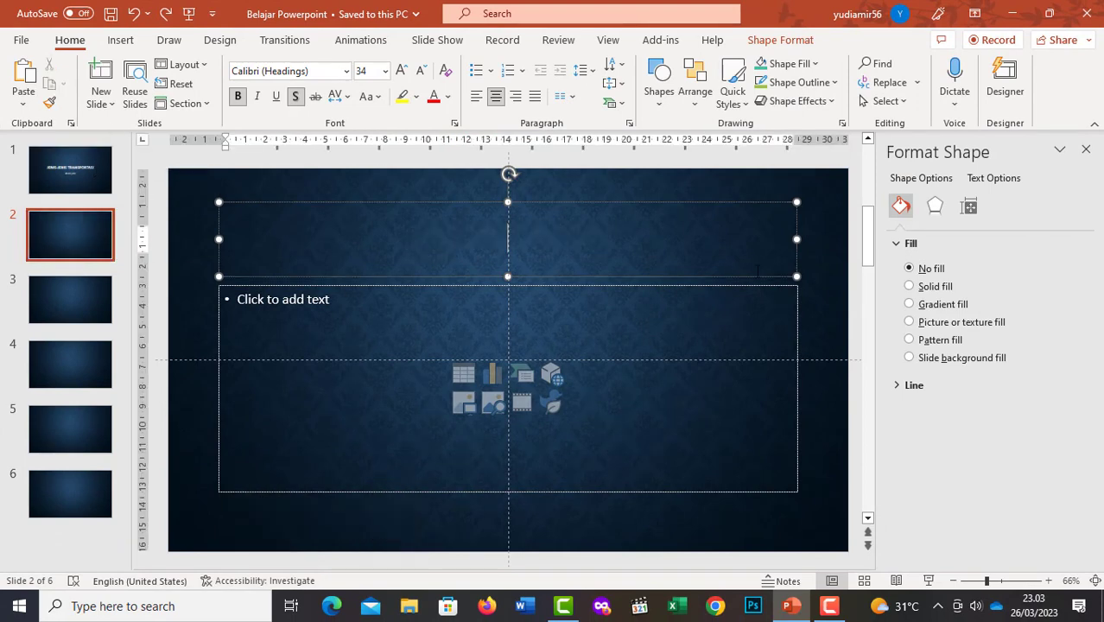
{"action": "type", "text": "T"}
{"action": "type", "text": "RANSPORTA"}
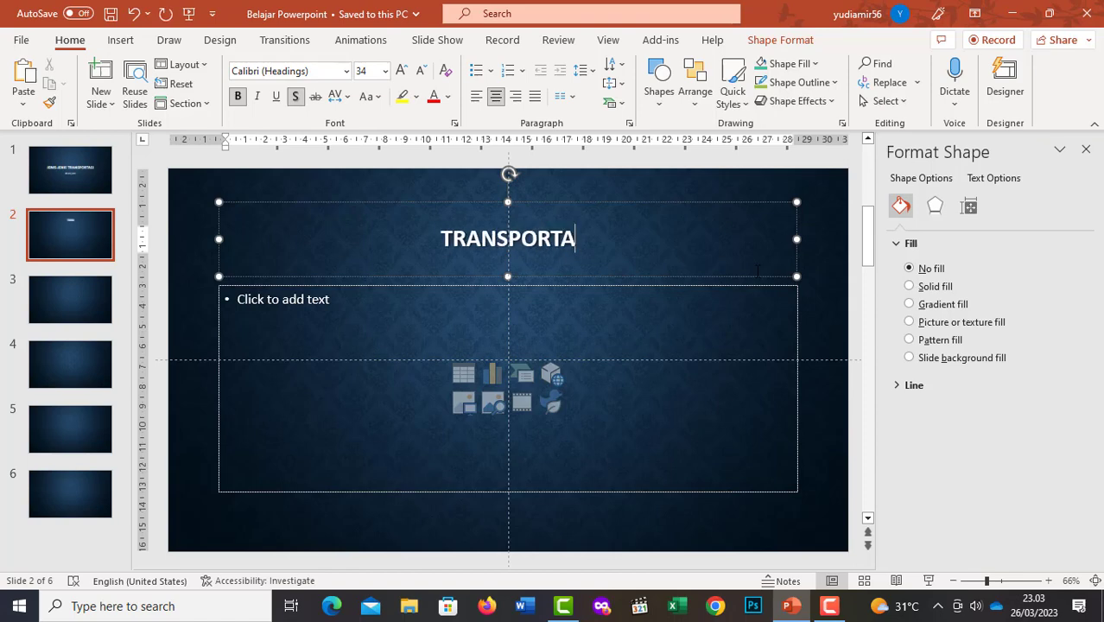
{"action": "type", "text": "SI DARAT"}
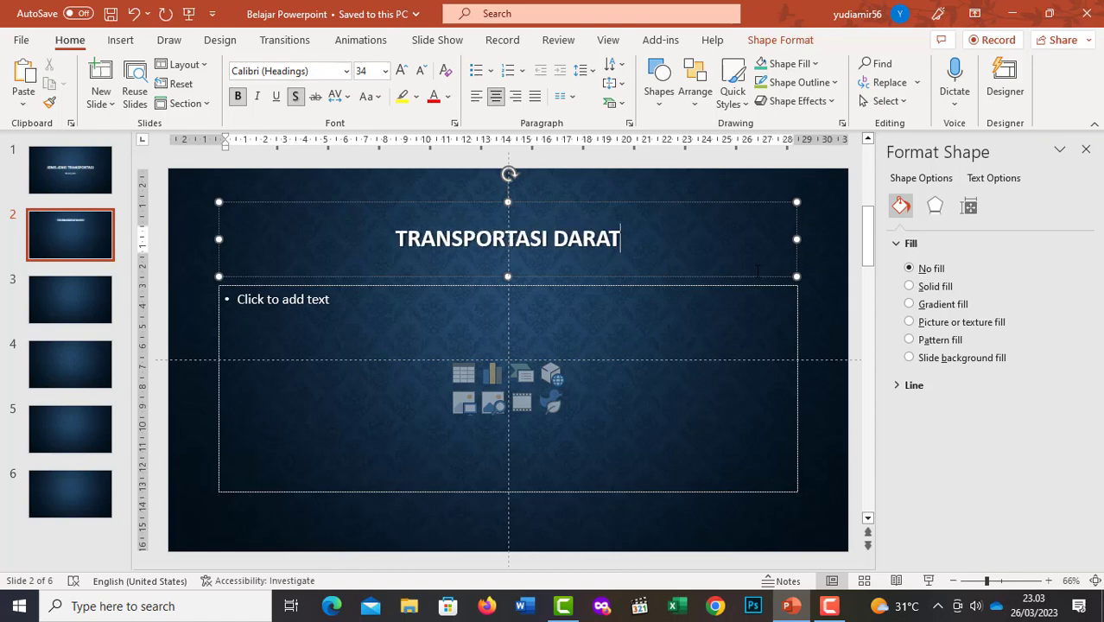
{"action": "left_click", "coordinate": [335, 286]}
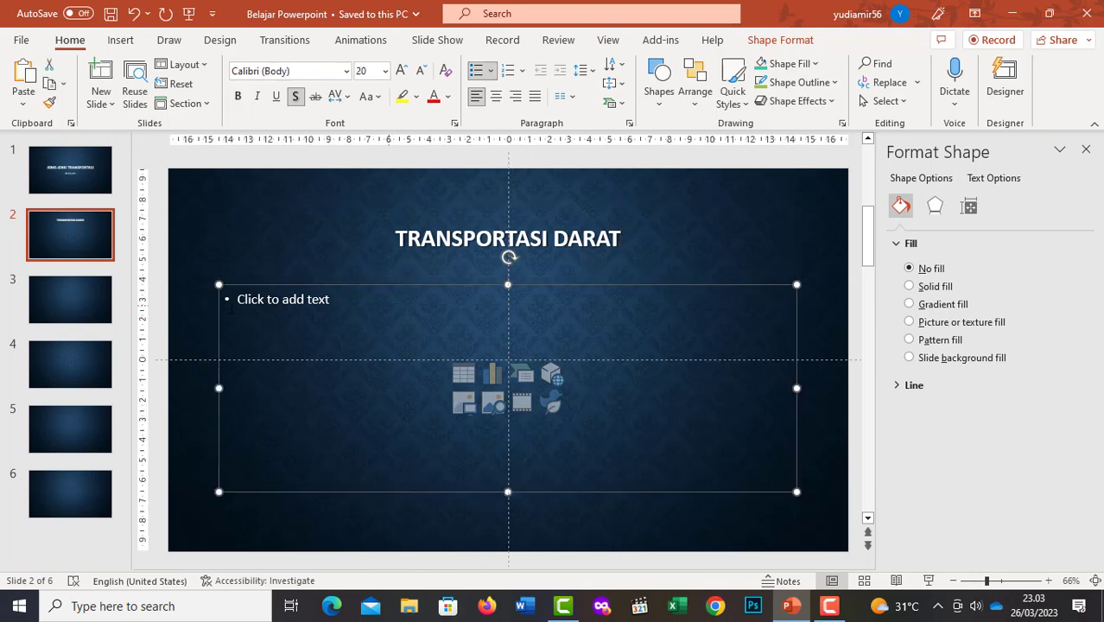
{"action": "left_click", "coordinate": [328, 303]}
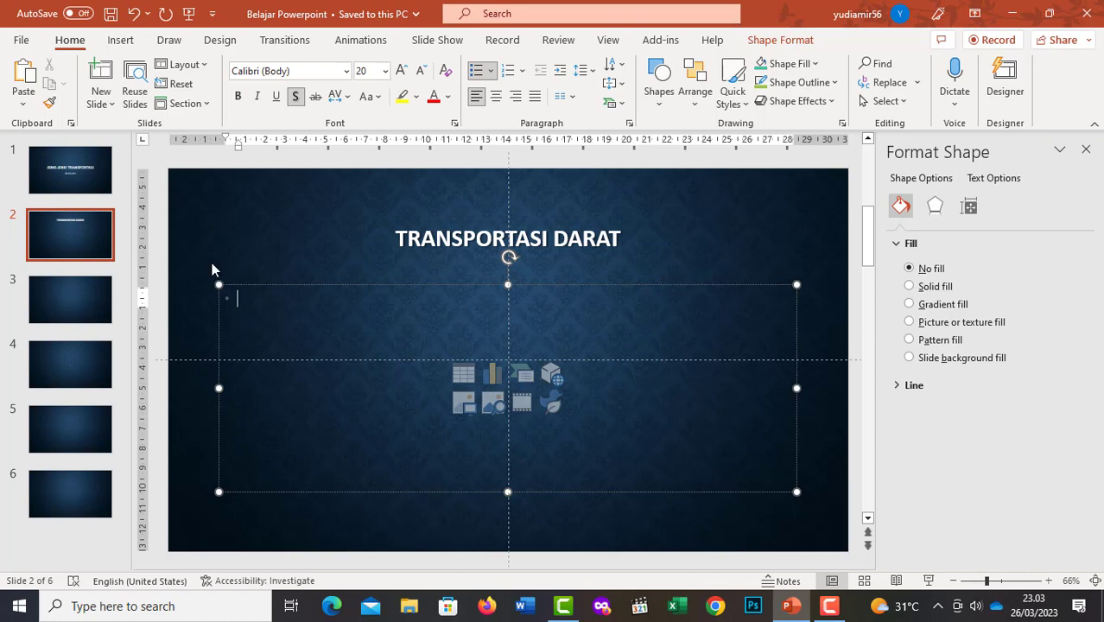
Step: Type SEPEDA MOTOR, KERETA API and MOBIL as three bullet lines
{"action": "type", "text": "SEPEDA"}
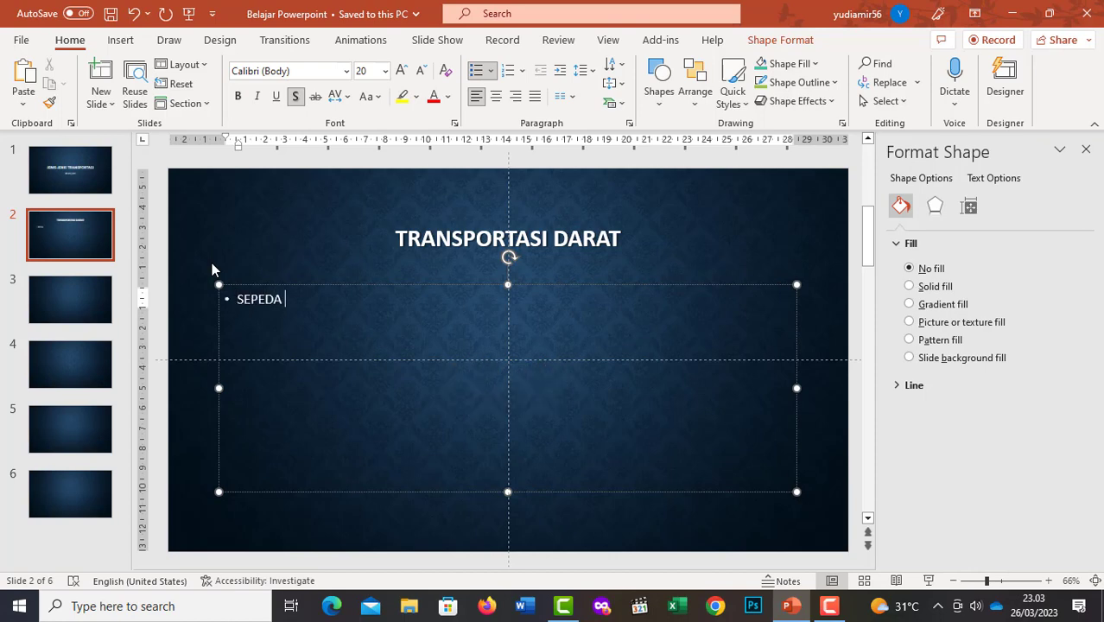
{"action": "type", "text": " MOTOR"}
{"action": "key", "text": "Return"}
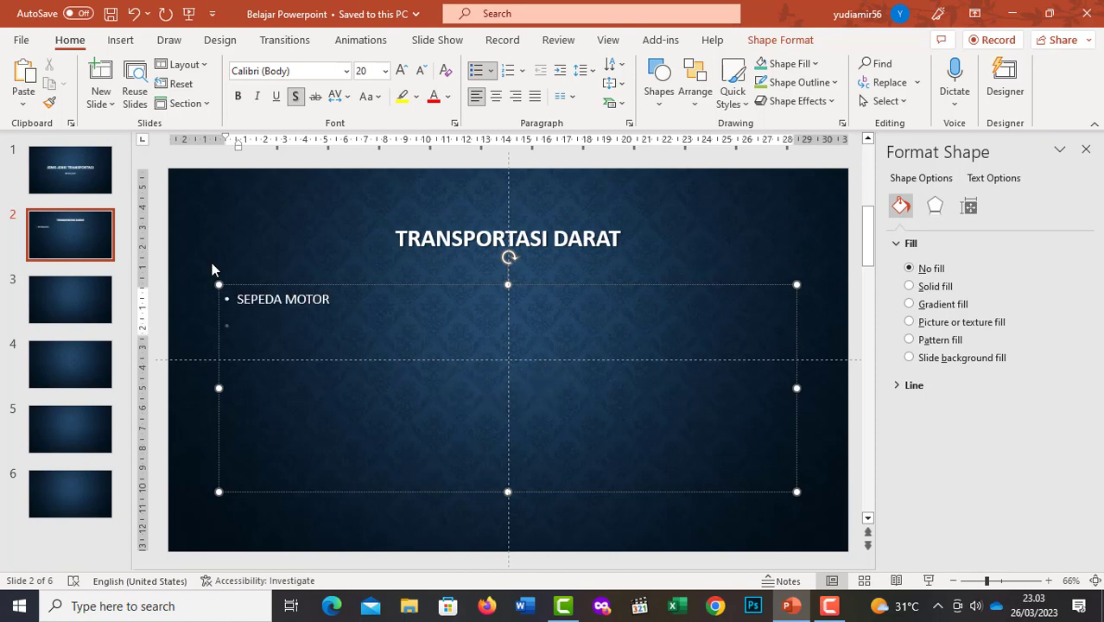
{"action": "type", "text": "KE"}
{"action": "type", "text": "RETA API"}
{"action": "key", "text": "Return"}
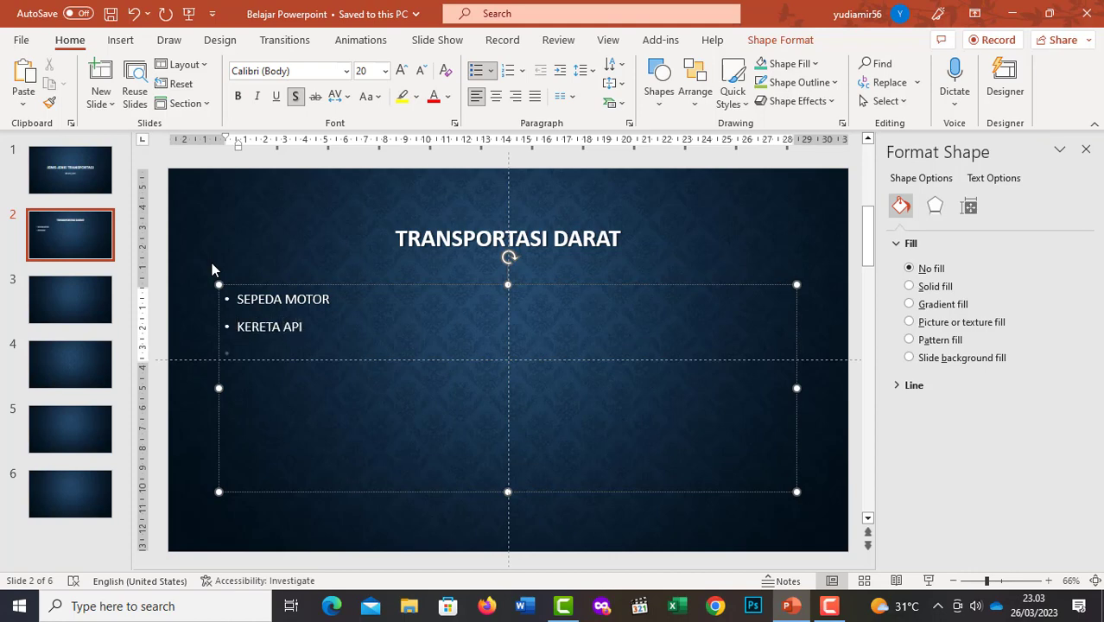
{"action": "type", "text": "MOBIL"}
Step: Reposition the caret in the bullet text, then select the TRANSPORTASI DARAT title box
{"action": "left_click", "coordinate": [336, 257]}
{"action": "left_click", "coordinate": [313, 299]}
{"action": "left_click", "coordinate": [472, 235]}
{"action": "left_click", "coordinate": [342, 295]}
{"action": "left_click", "coordinate": [477, 235]}
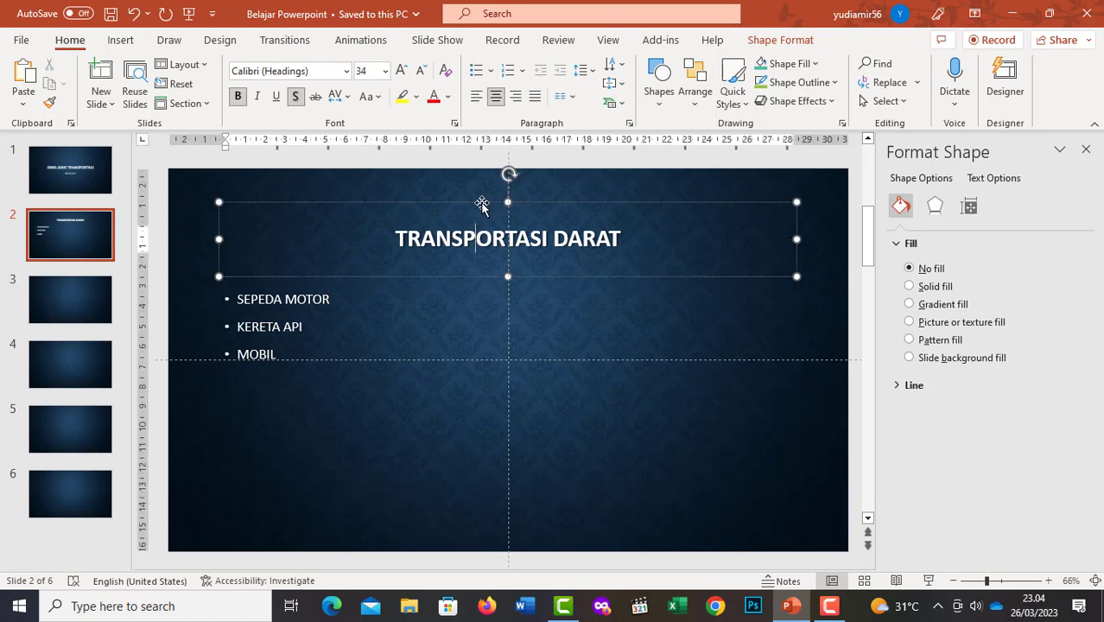
Step: Select the TRANSPORTASI DARAT title box and bring up its Shape Format options
{"action": "left_click", "coordinate": [286, 299]}
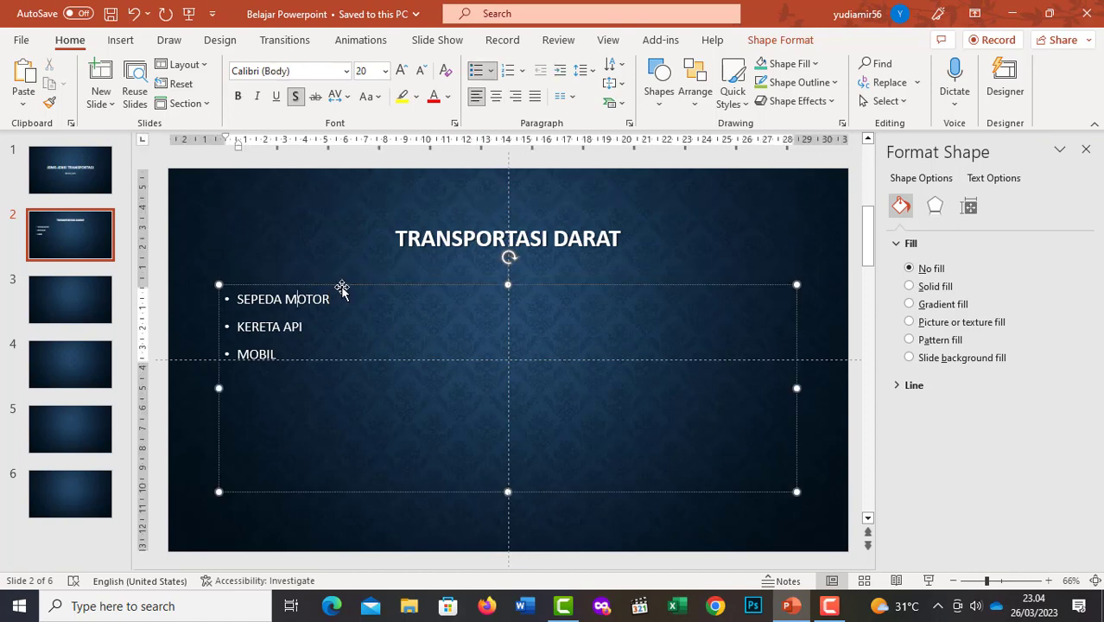
{"action": "left_click", "coordinate": [339, 285]}
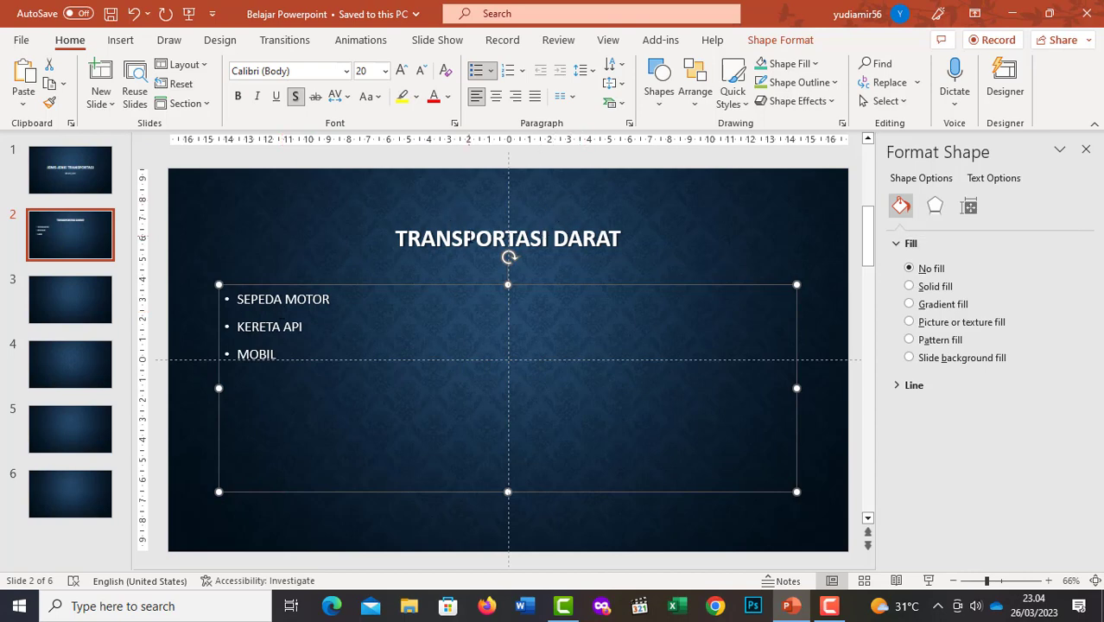
{"action": "left_click", "coordinate": [437, 239]}
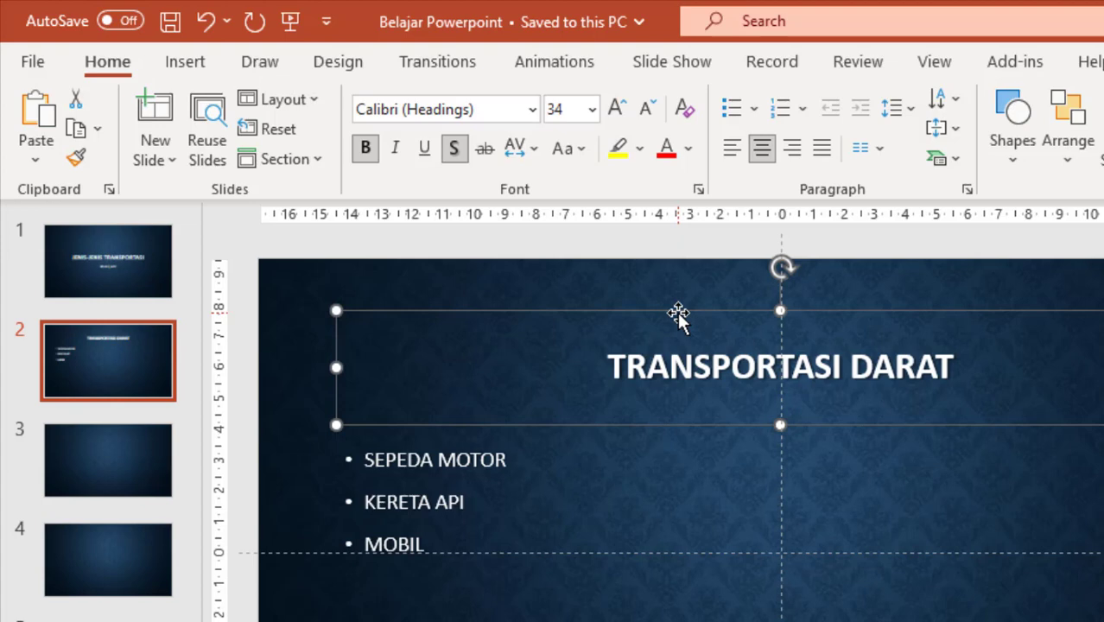
{"action": "left_click", "coordinate": [577, 62]}
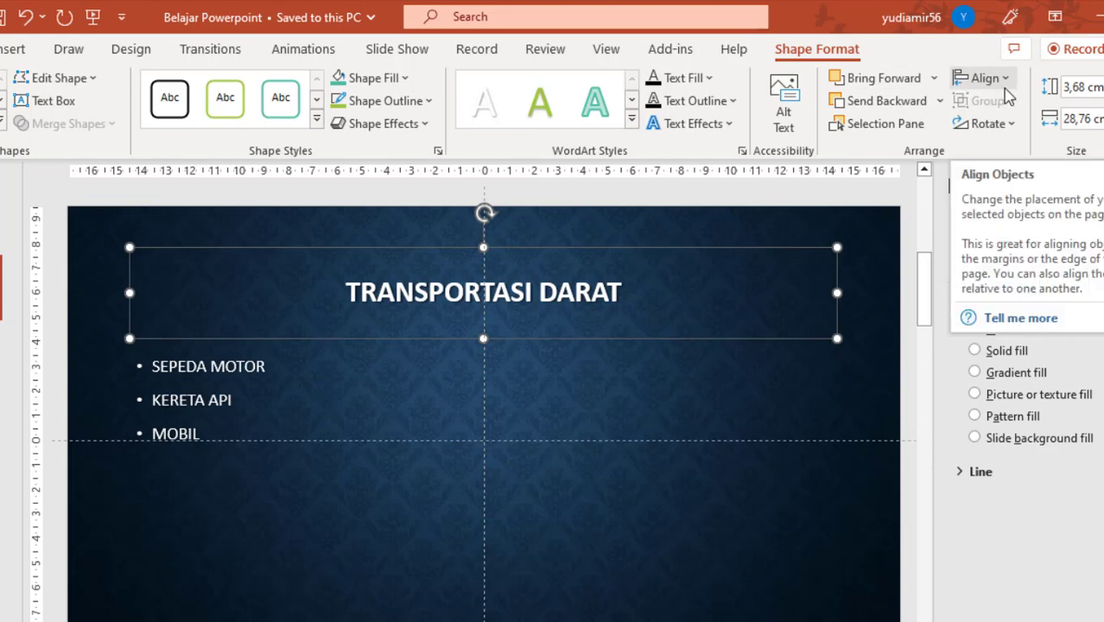
{"action": "left_click", "coordinate": [1009, 95]}
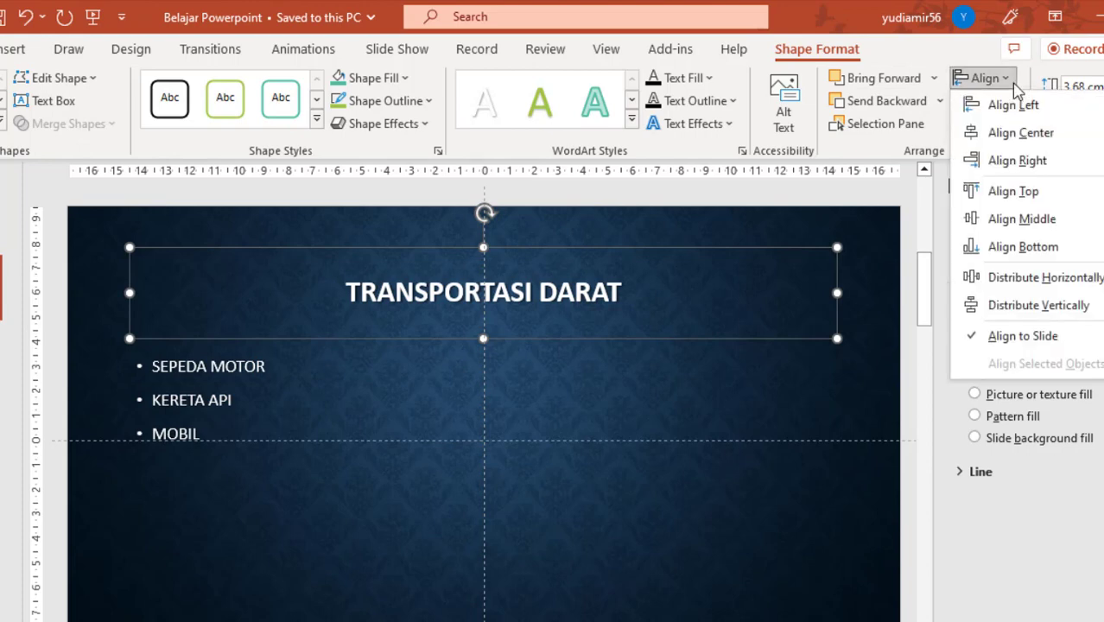
{"action": "left_click", "coordinate": [1018, 92]}
{"action": "left_click", "coordinate": [1015, 85]}
{"action": "left_click", "coordinate": [1009, 82]}
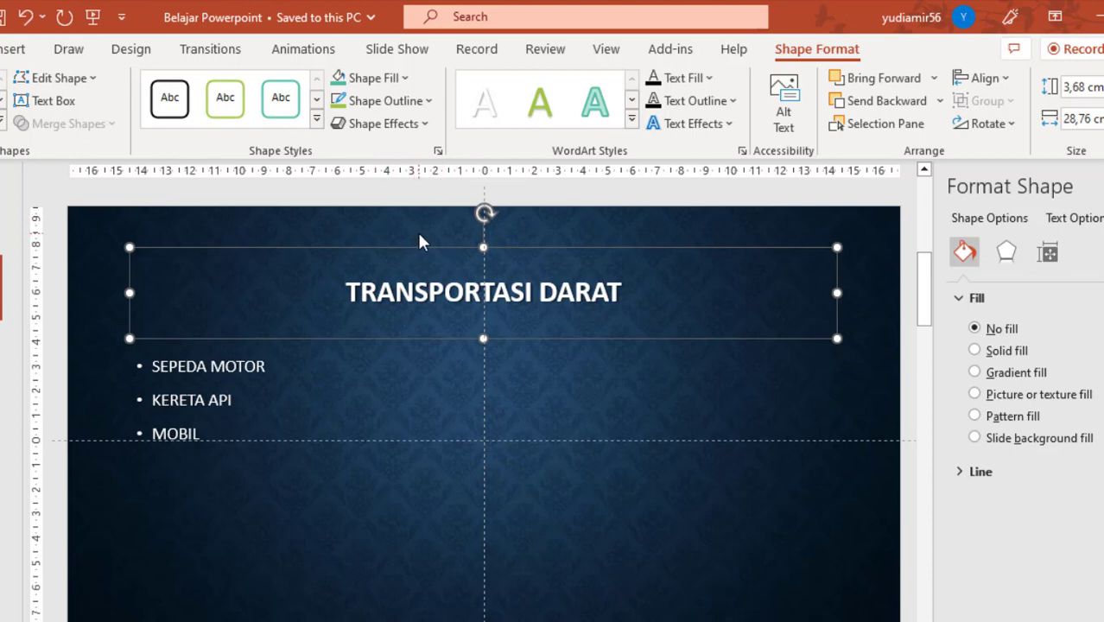
Step: Apply the blue Moderate Effect shape style, then browse Shape Fill and Shape Outline weight, sketched and dash options
{"action": "left_click", "coordinate": [317, 120]}
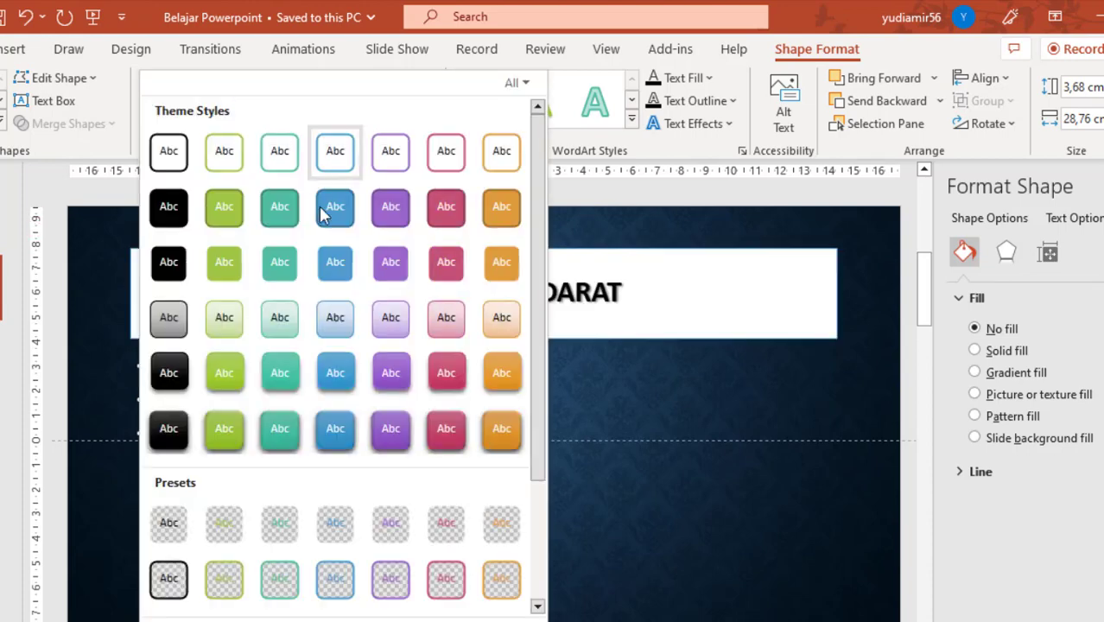
{"action": "left_click", "coordinate": [348, 380]}
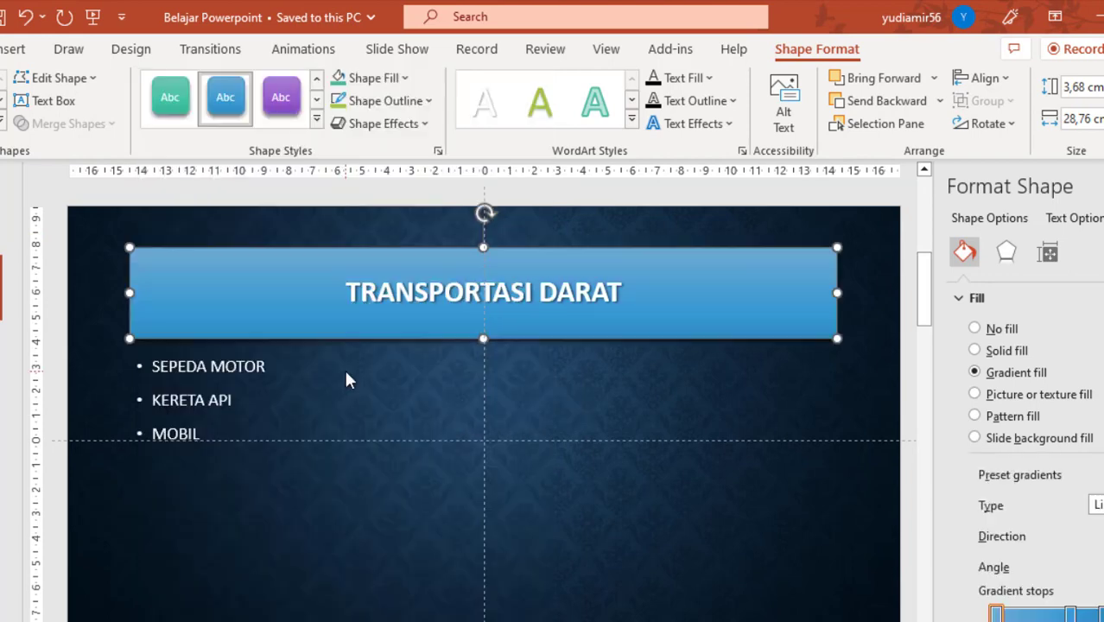
{"action": "left_click", "coordinate": [405, 78]}
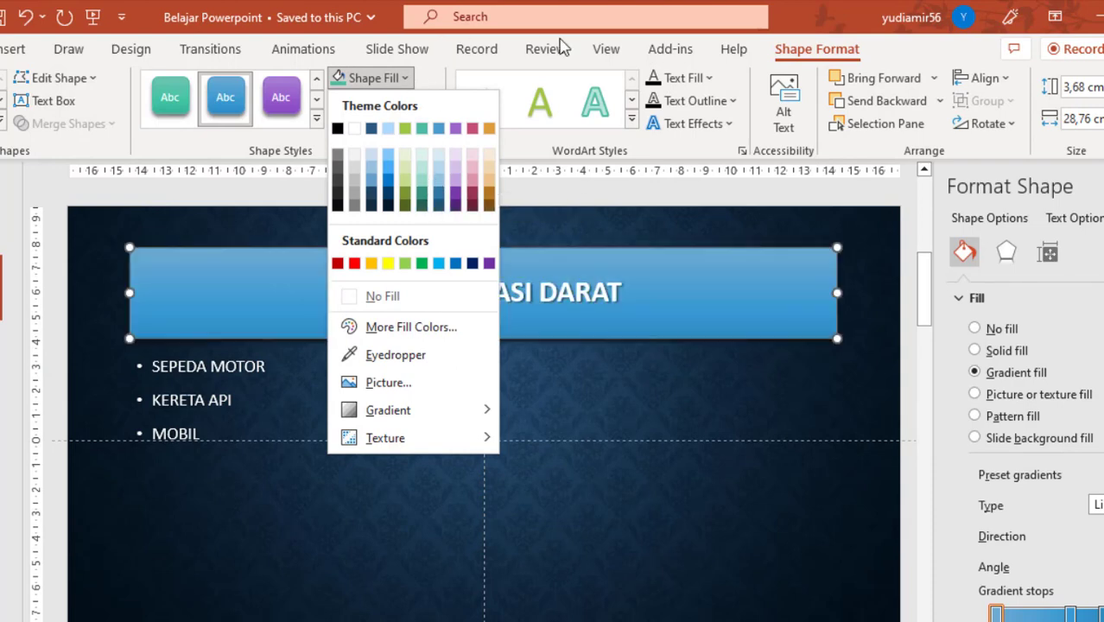
{"action": "left_click", "coordinate": [804, 19]}
{"action": "left_click", "coordinate": [436, 106]}
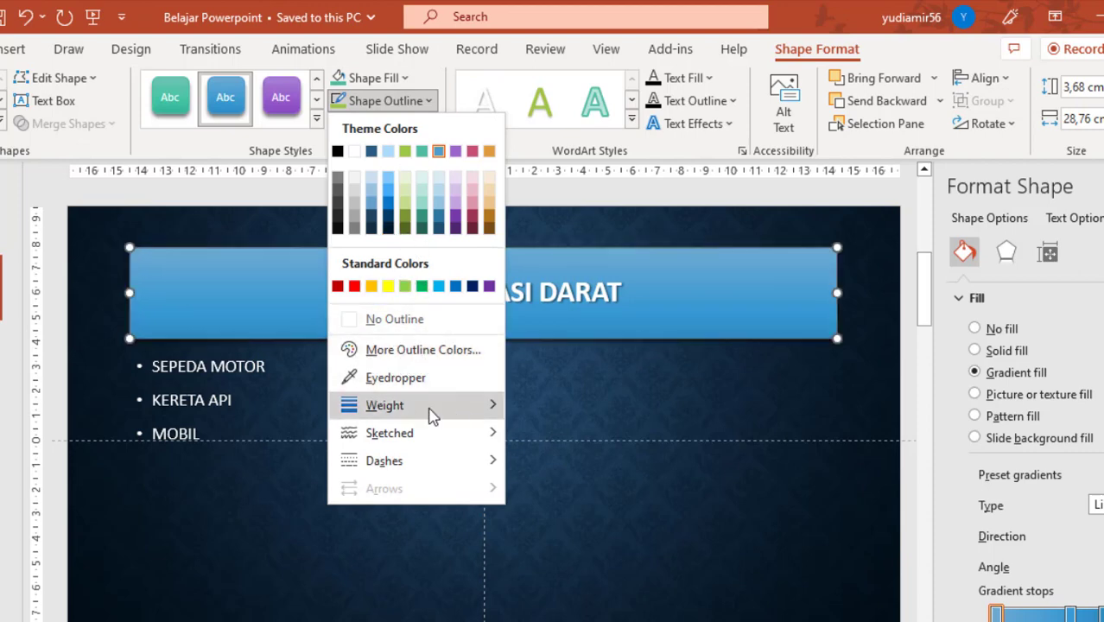
{"action": "mouse_move", "coordinate": [432, 417]}
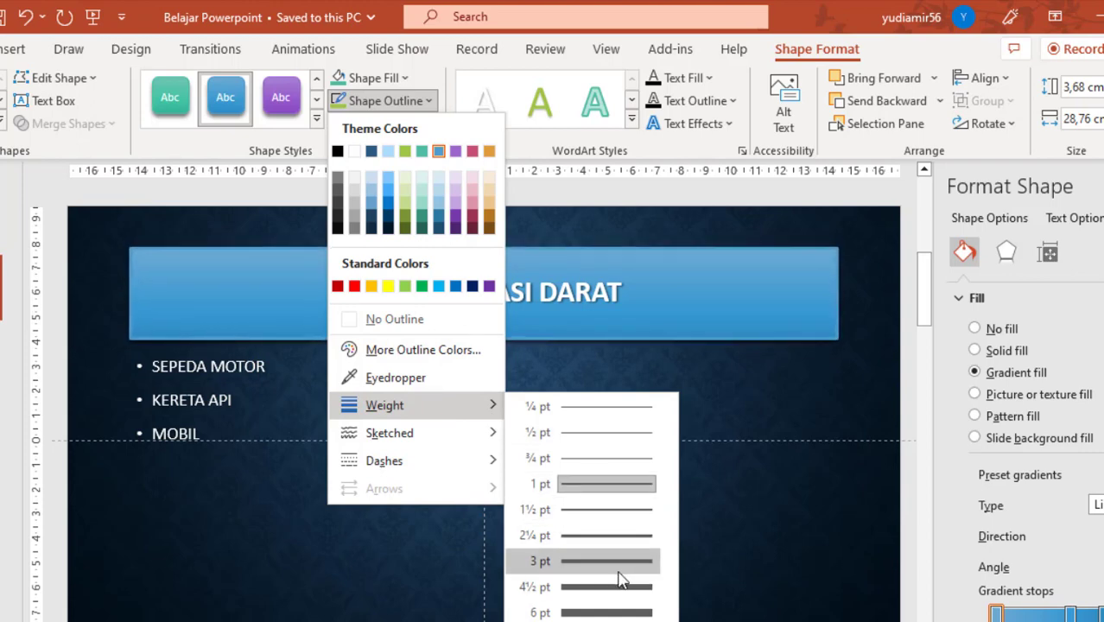
{"action": "mouse_move", "coordinate": [443, 435]}
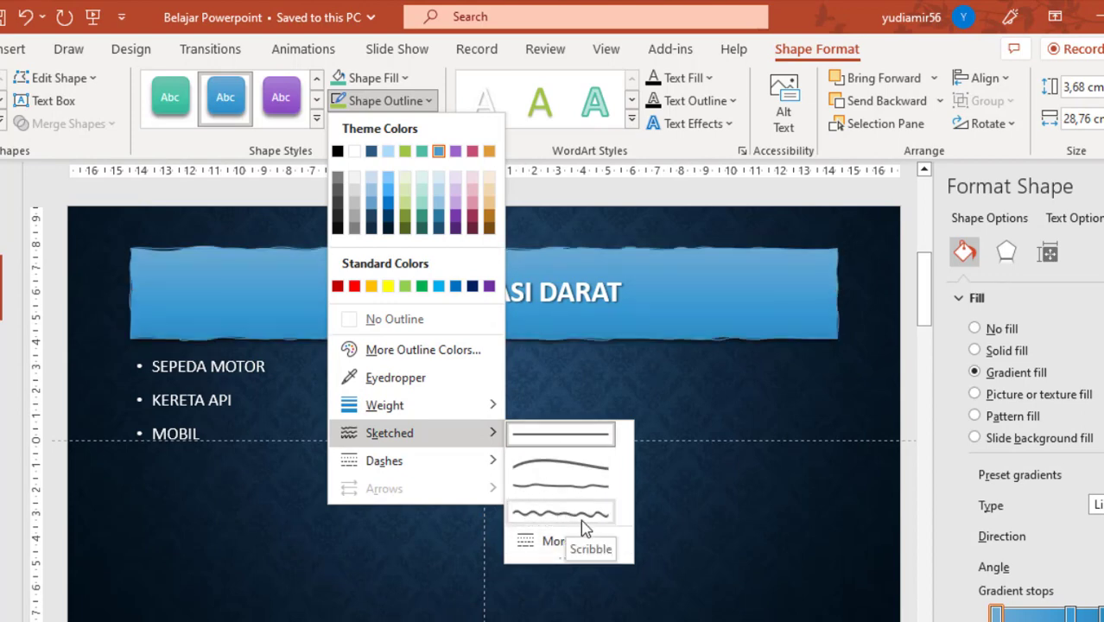
{"action": "mouse_move", "coordinate": [475, 465]}
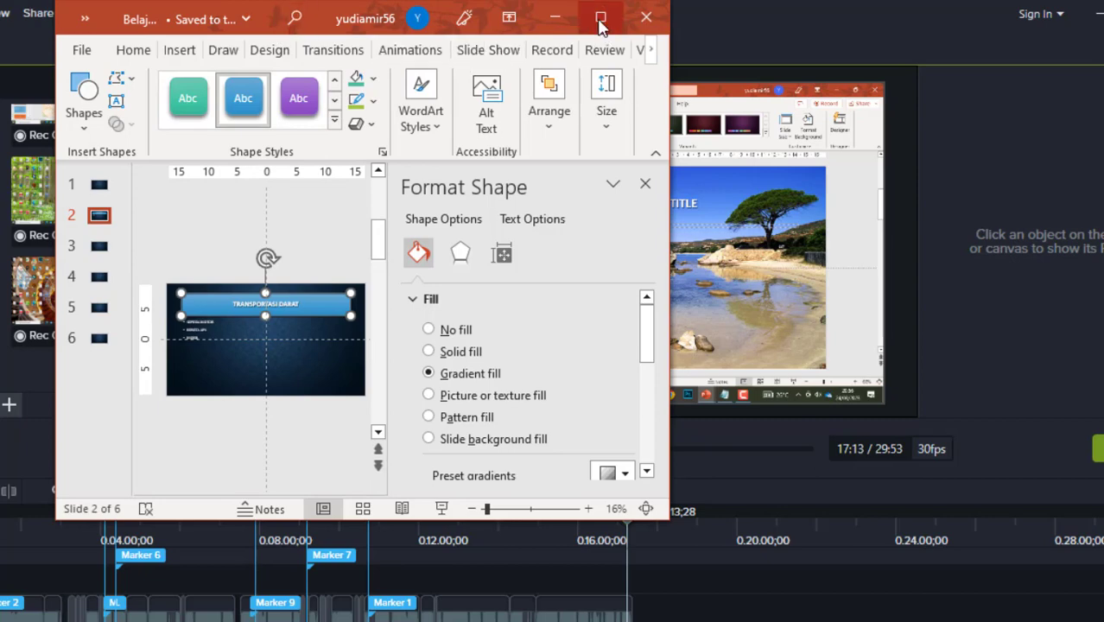
Step: Maximize the window and give the title box a Half Reflection: Touching effect
{"action": "left_click", "coordinate": [601, 17]}
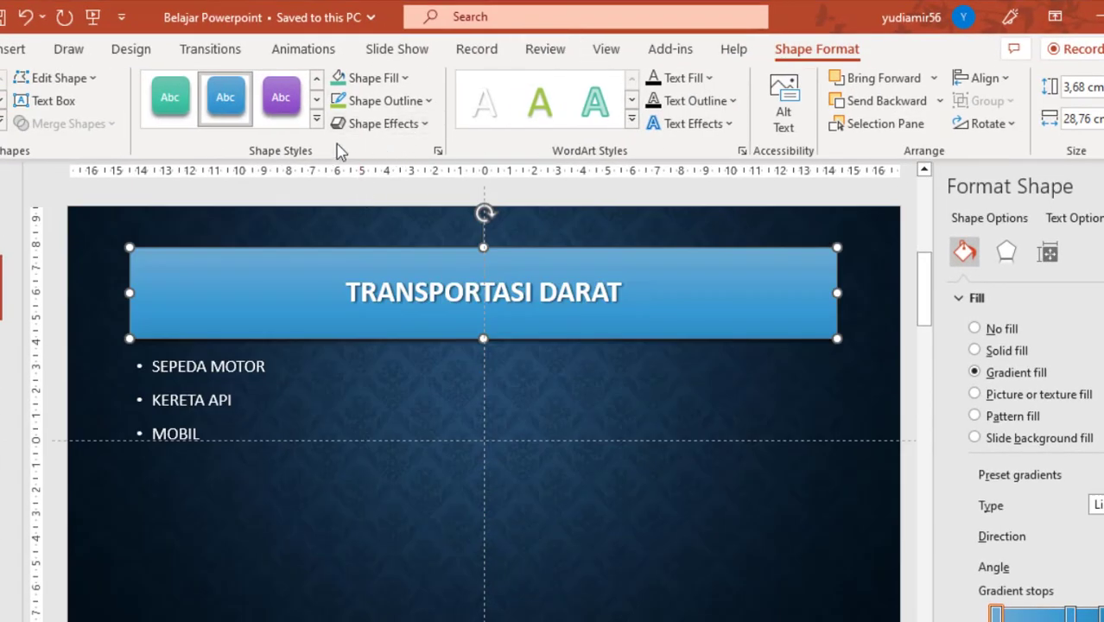
{"action": "left_click", "coordinate": [425, 125]}
{"action": "mouse_move", "coordinate": [432, 170]}
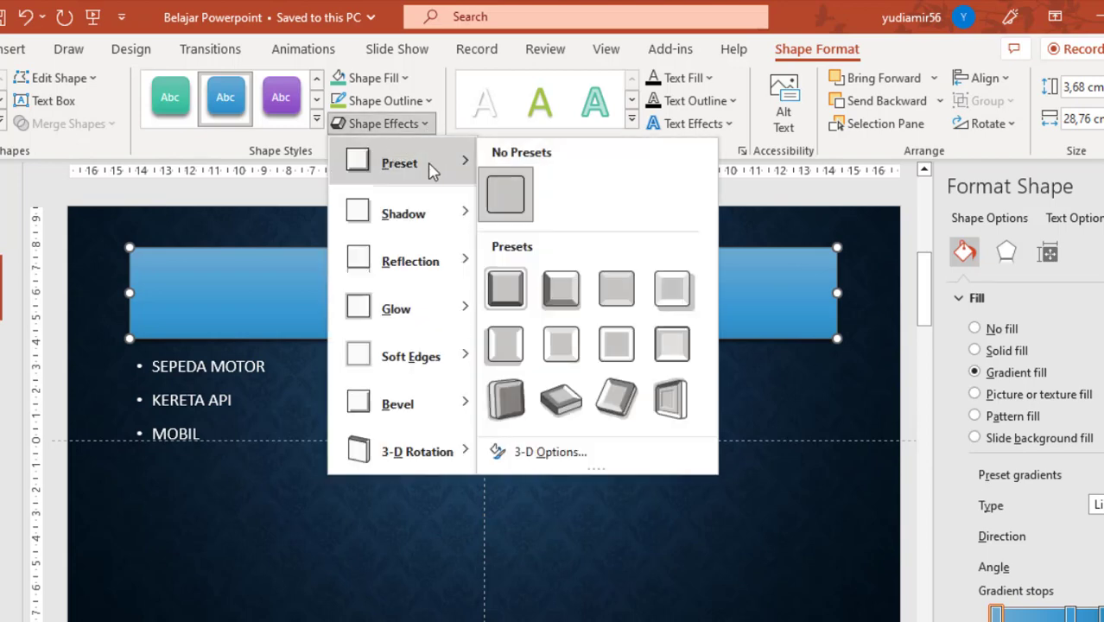
{"action": "mouse_move", "coordinate": [423, 202]}
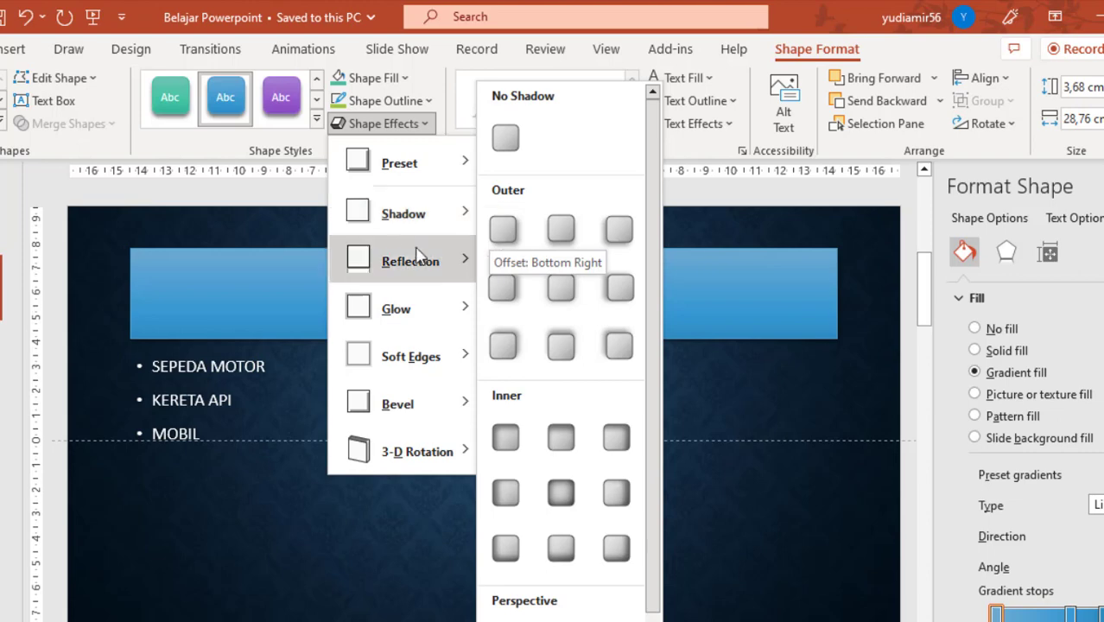
{"action": "mouse_move", "coordinate": [399, 255]}
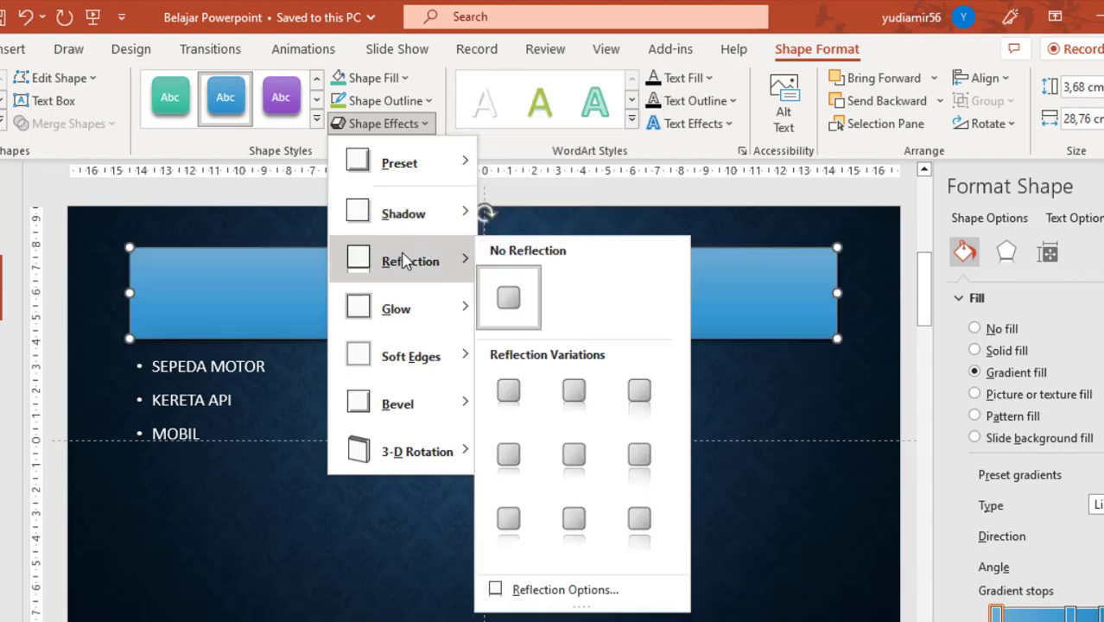
{"action": "left_click", "coordinate": [586, 406]}
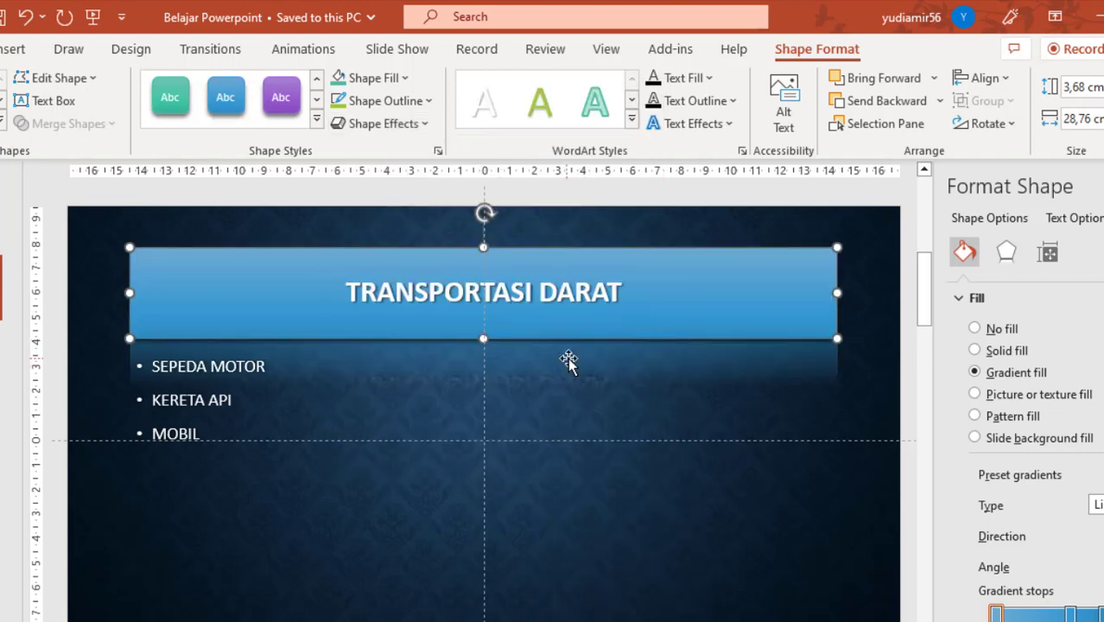
Step: Add a glow variation to the title box
{"action": "left_click", "coordinate": [430, 124]}
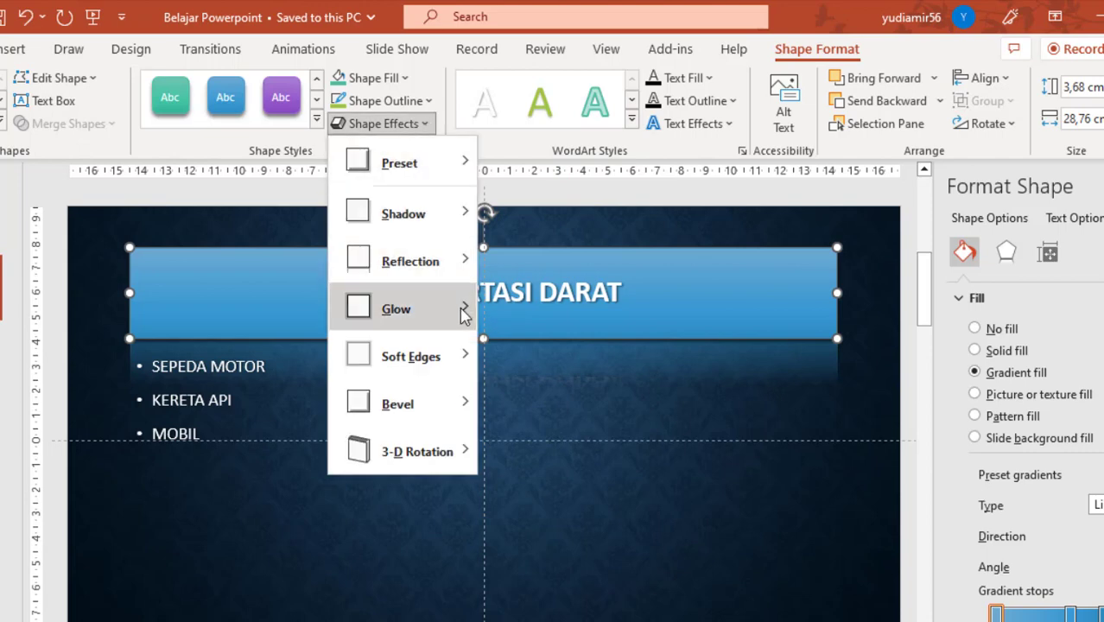
{"action": "mouse_move", "coordinate": [462, 309]}
{"action": "left_click", "coordinate": [576, 435]}
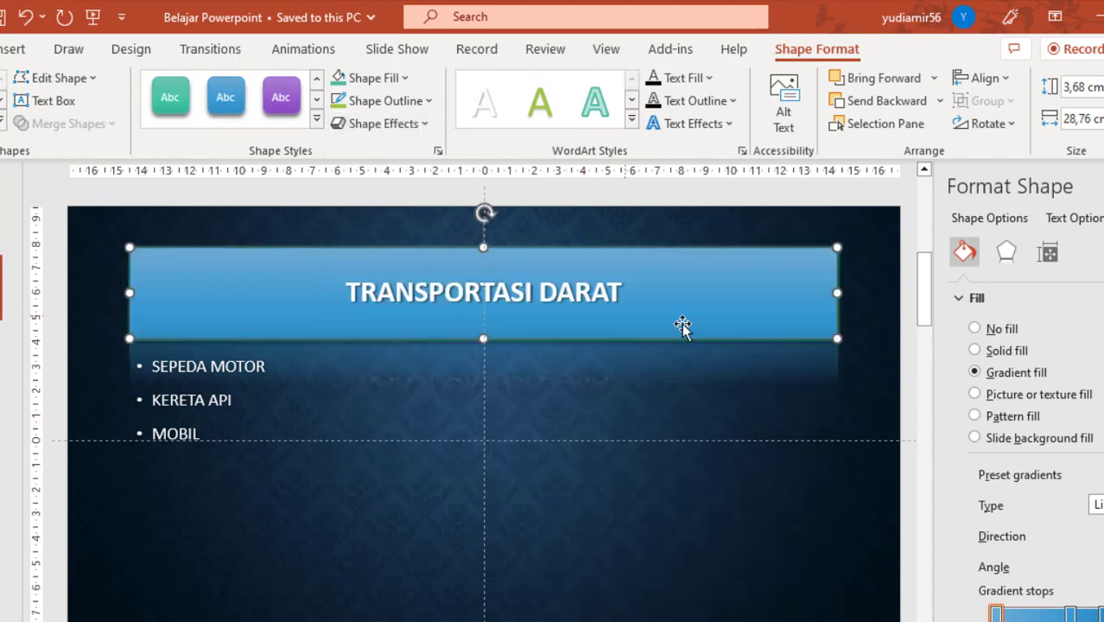
Step: Browse the other shape effects and point to Reflection Options
{"action": "left_click", "coordinate": [420, 123]}
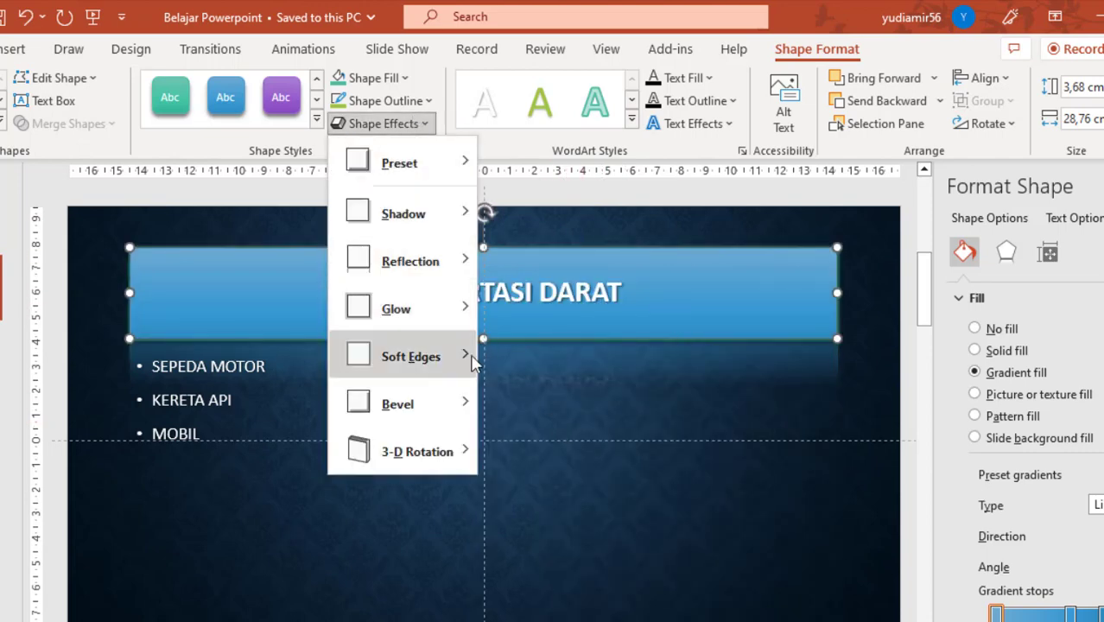
{"action": "mouse_move", "coordinate": [462, 359]}
{"action": "mouse_move", "coordinate": [465, 407]}
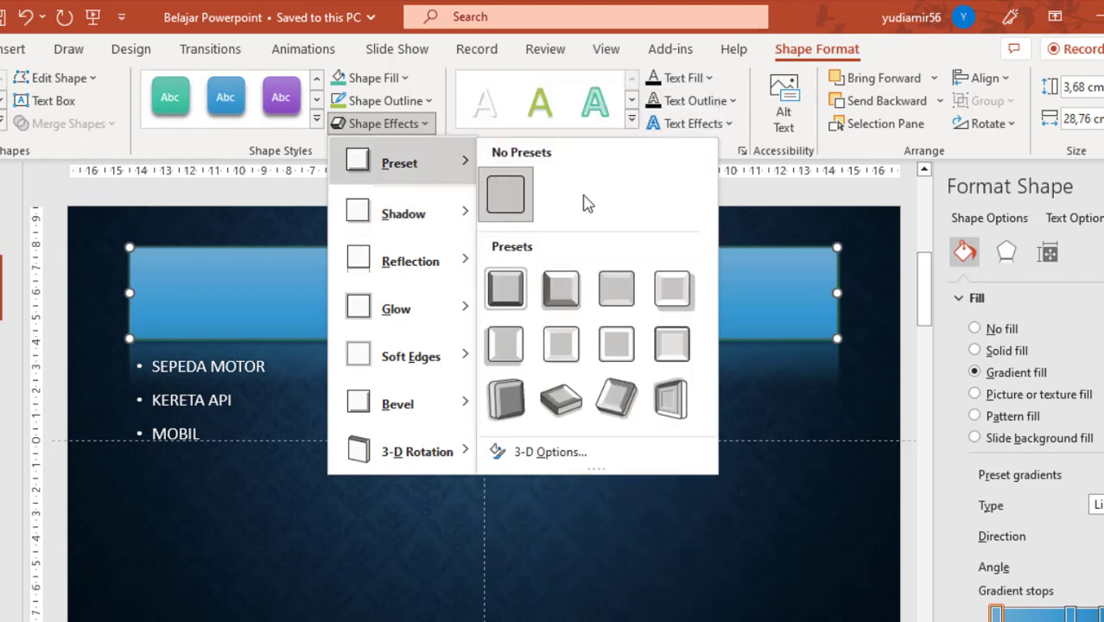
{"action": "mouse_move", "coordinate": [443, 223]}
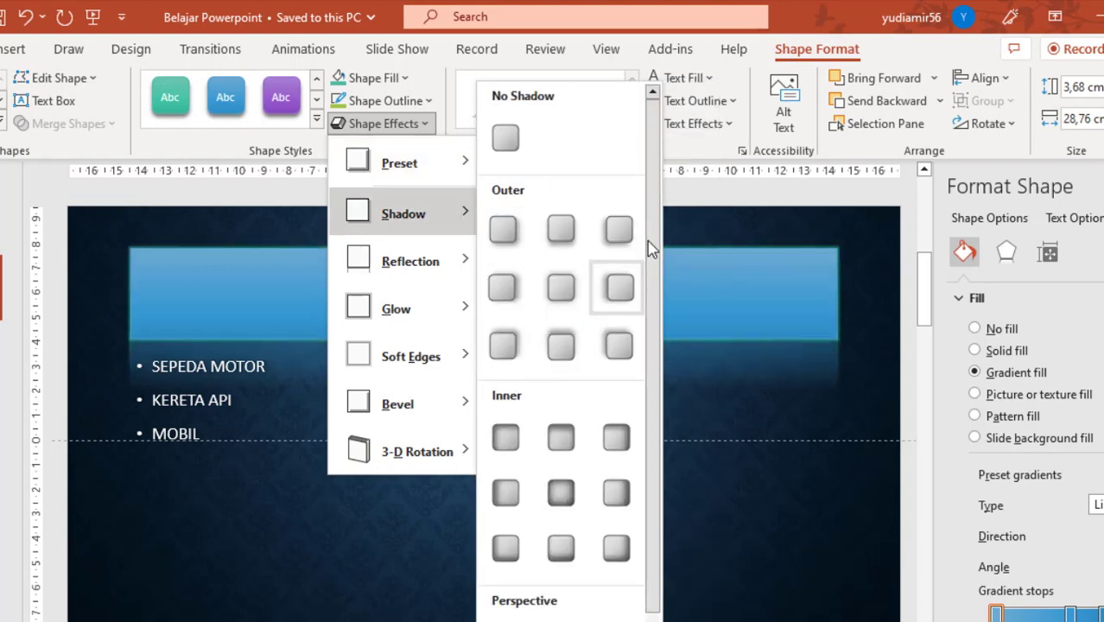
{"action": "scroll", "coordinate": [657, 260], "scroll_direction": "down", "scroll_amount": 1}
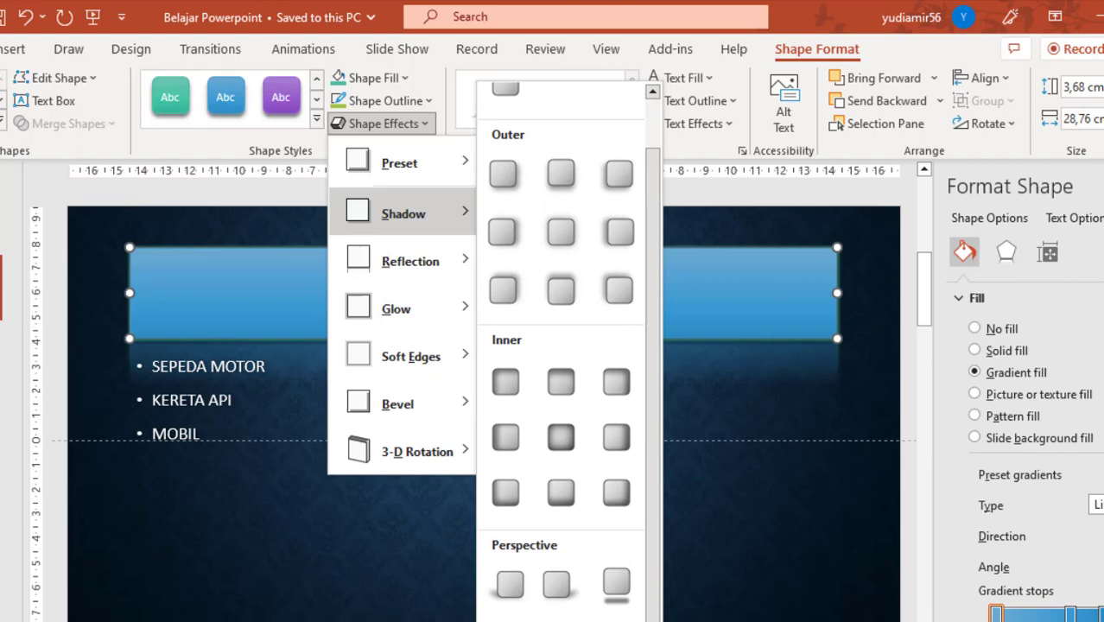
{"action": "mouse_move", "coordinate": [399, 259]}
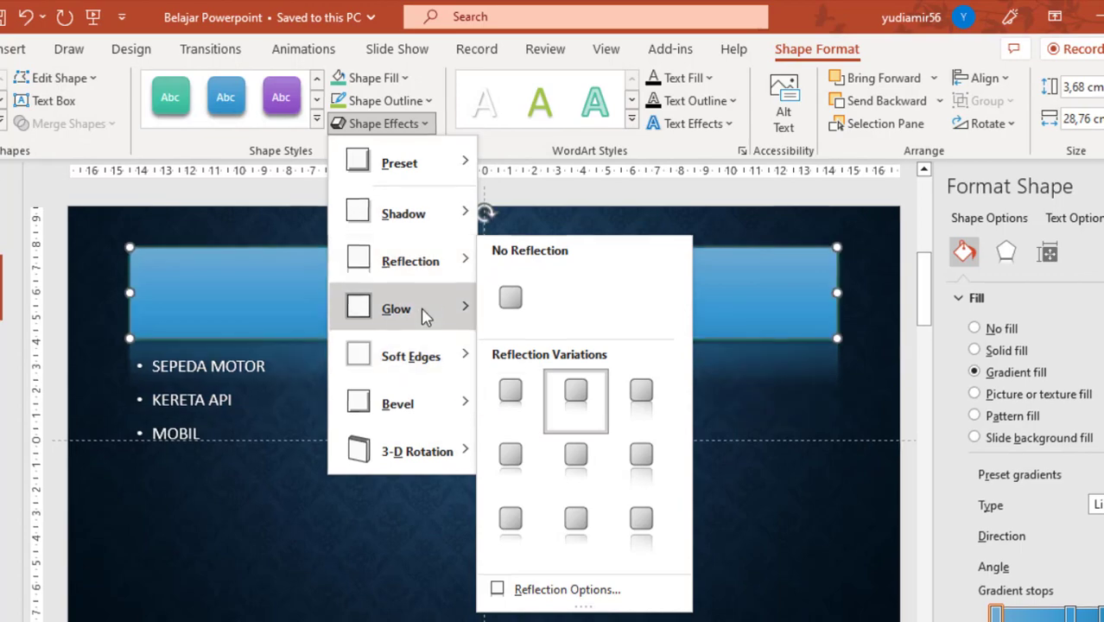
{"action": "mouse_move", "coordinate": [424, 312]}
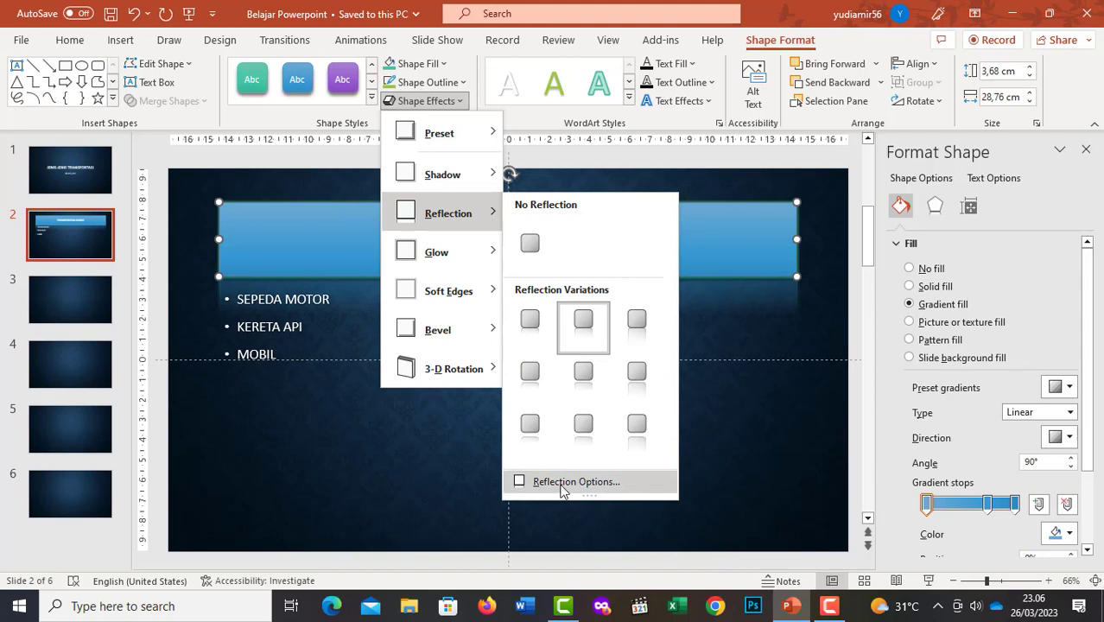
Step: Open Reflection Options and expand the Shadow, Glow and Soft Edges sections of Format Shape
{"action": "left_click", "coordinate": [561, 482]}
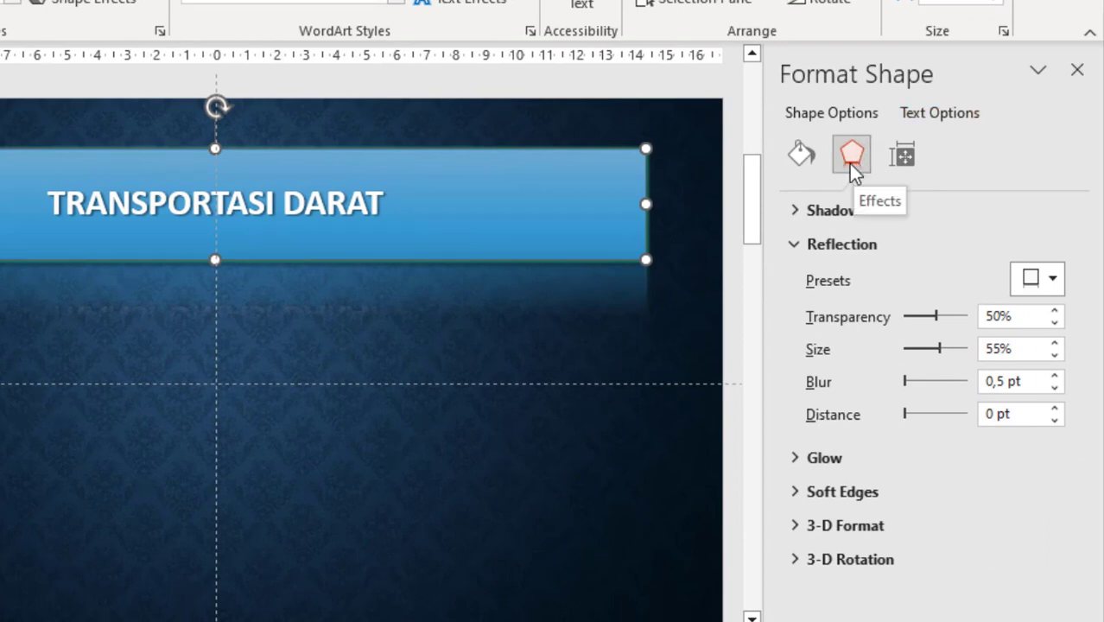
{"action": "left_click", "coordinate": [795, 210]}
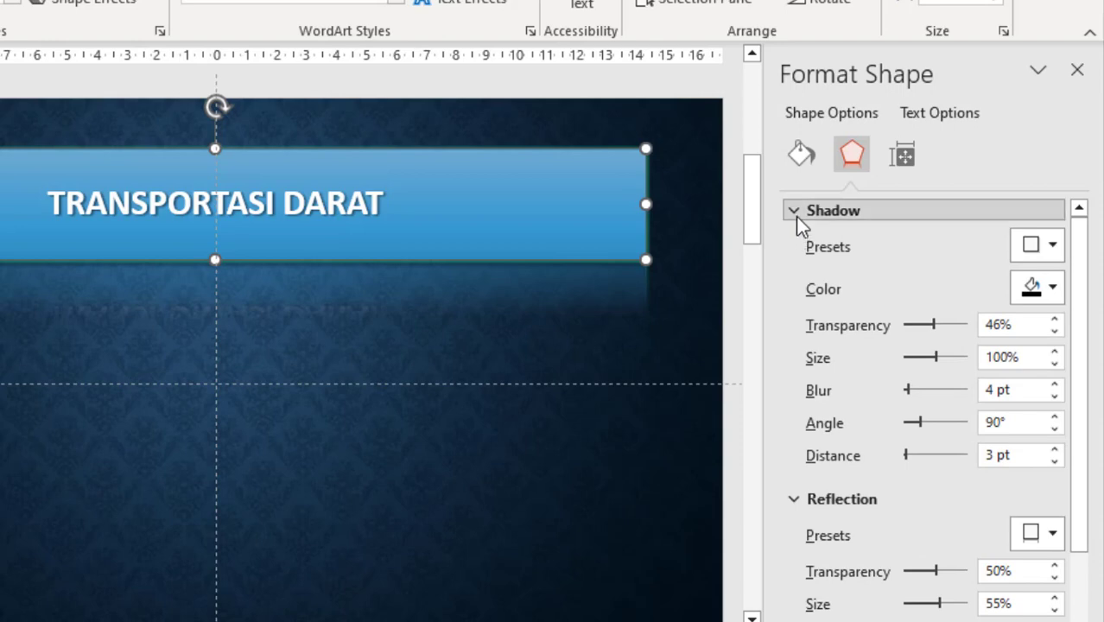
{"action": "left_click", "coordinate": [796, 216]}
{"action": "left_click", "coordinate": [792, 249]}
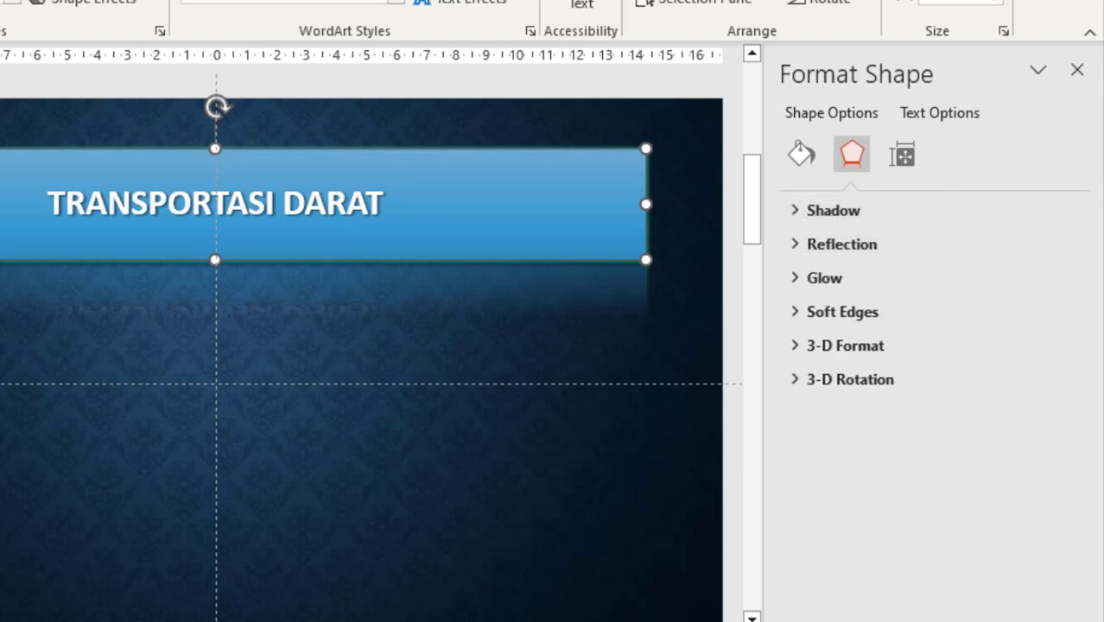
{"action": "left_click", "coordinate": [795, 278]}
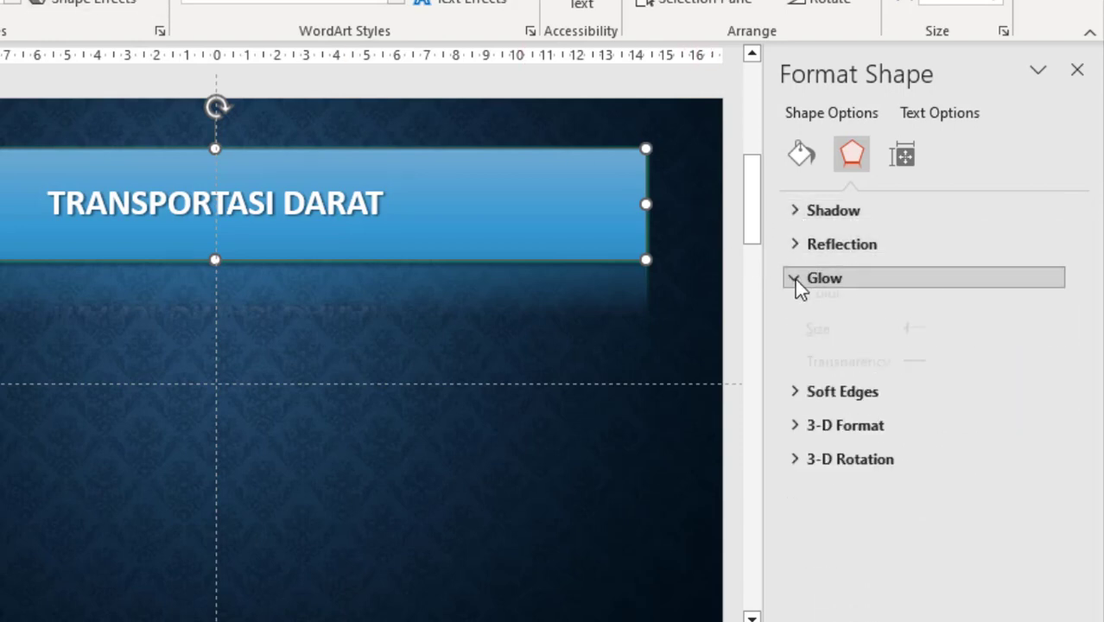
{"action": "left_click", "coordinate": [795, 278]}
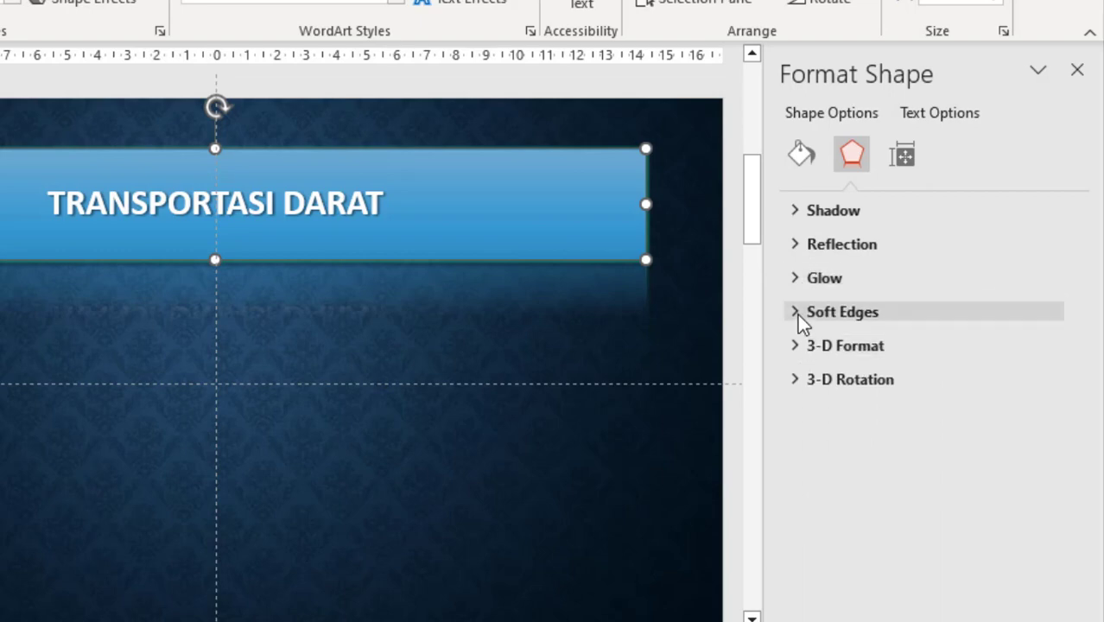
{"action": "left_click", "coordinate": [796, 313]}
{"action": "left_click", "coordinate": [795, 315]}
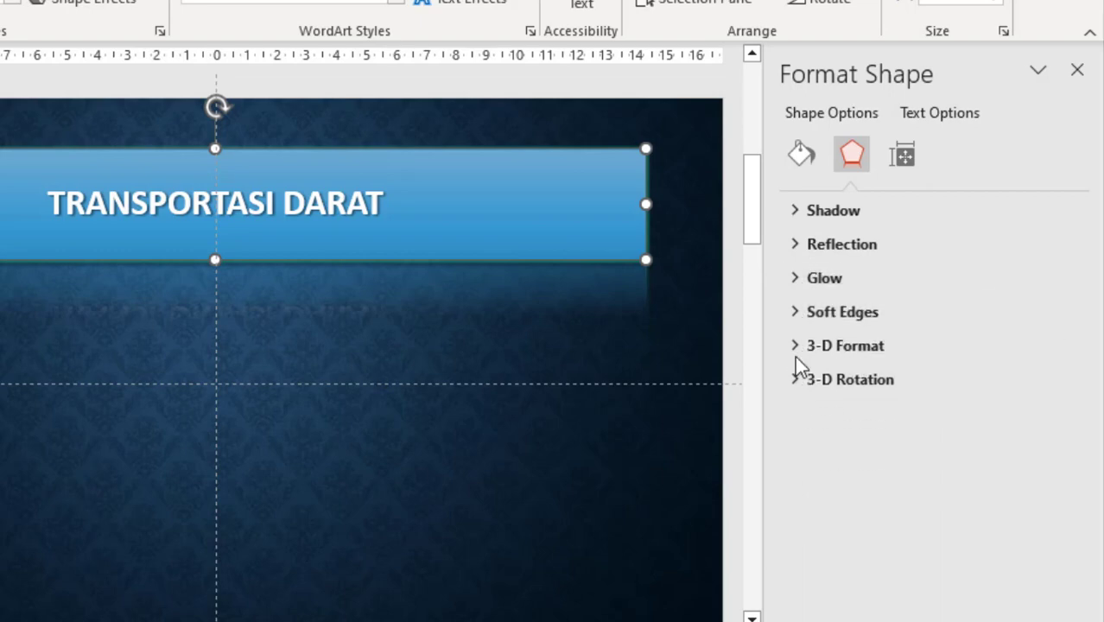
{"action": "left_click", "coordinate": [795, 211]}
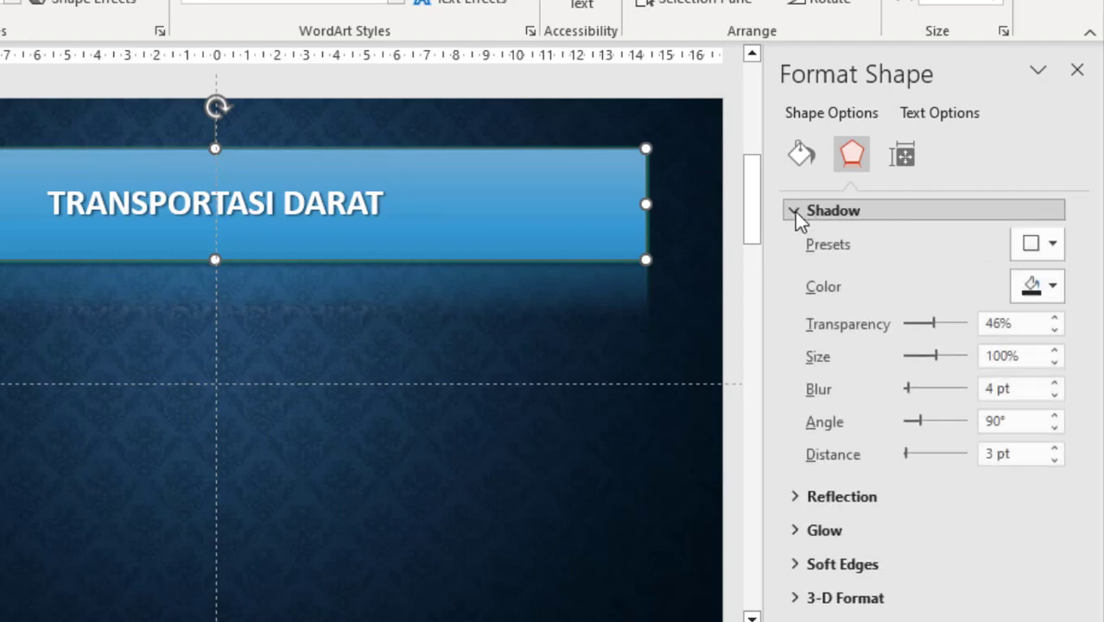
{"action": "left_click", "coordinate": [86, 0]}
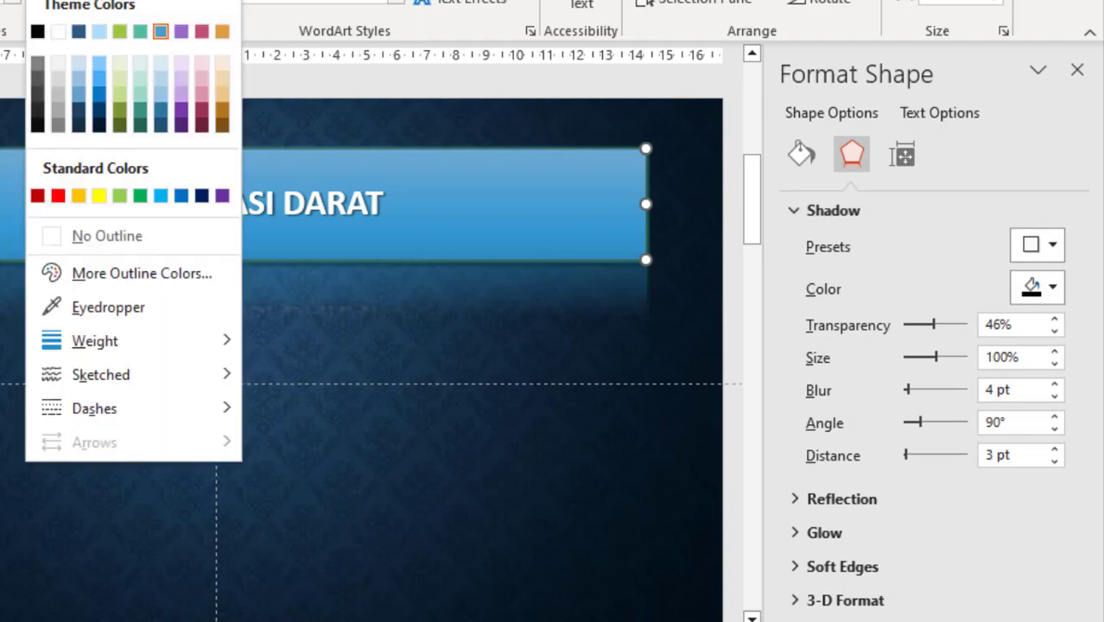
{"action": "left_click", "coordinate": [128, 15]}
{"action": "left_click", "coordinate": [127, 15]}
{"action": "left_click", "coordinate": [134, 15]}
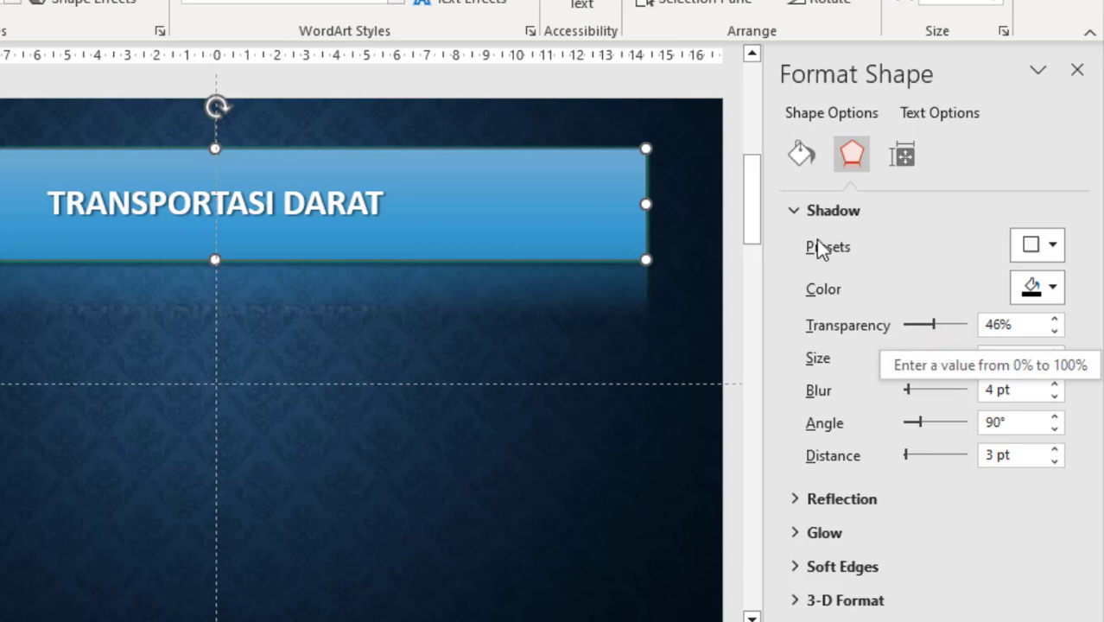
Step: Adjust shadow transparency and reflection size sliders, then undo with Ctrl+Z to strip the fill and effects
{"action": "mouse_move", "coordinate": [934, 326]}
{"action": "left_mouse_down"}
{"action": "mouse_move", "coordinate": [955, 327]}
{"action": "mouse_move", "coordinate": [930, 337]}
{"action": "left_mouse_up"}
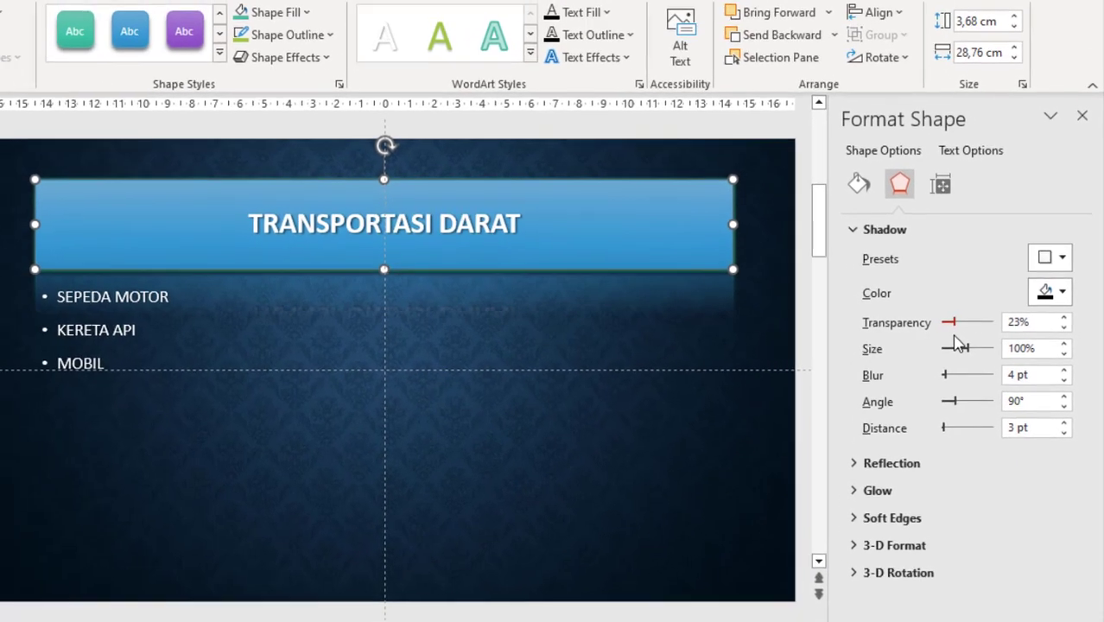
{"action": "mouse_move", "coordinate": [932, 343]}
{"action": "left_mouse_down"}
{"action": "mouse_move", "coordinate": [979, 348]}
{"action": "mouse_move", "coordinate": [961, 375]}
{"action": "mouse_move", "coordinate": [965, 422]}
{"action": "left_mouse_up"}
{"action": "left_click", "coordinate": [871, 460]}
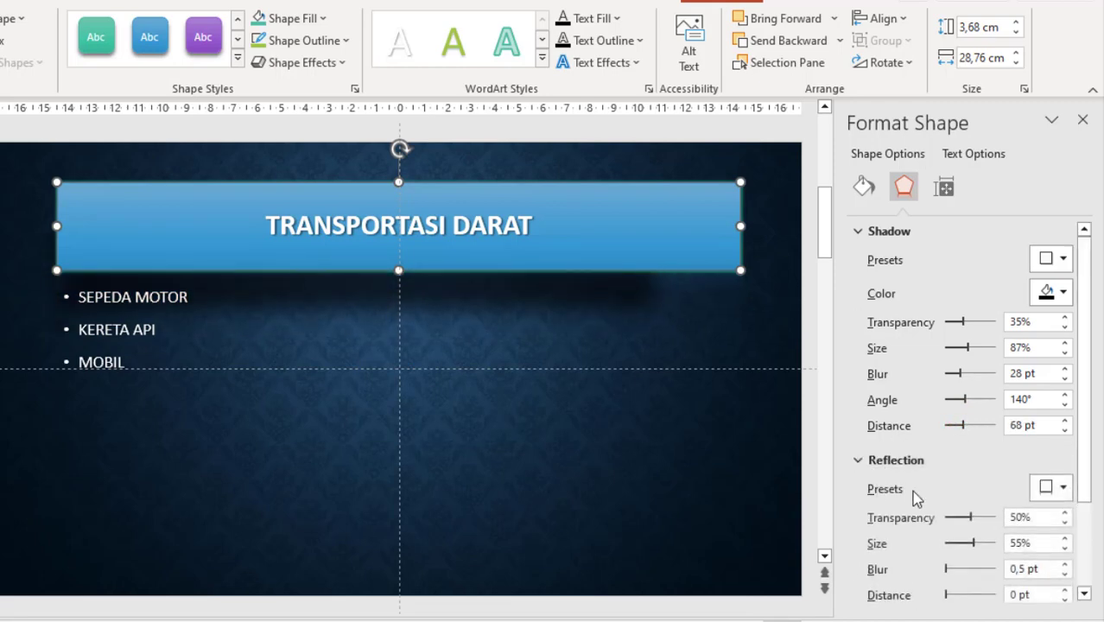
{"action": "left_click_drag", "start_coordinate": [954, 523], "coordinate": [968, 549]}
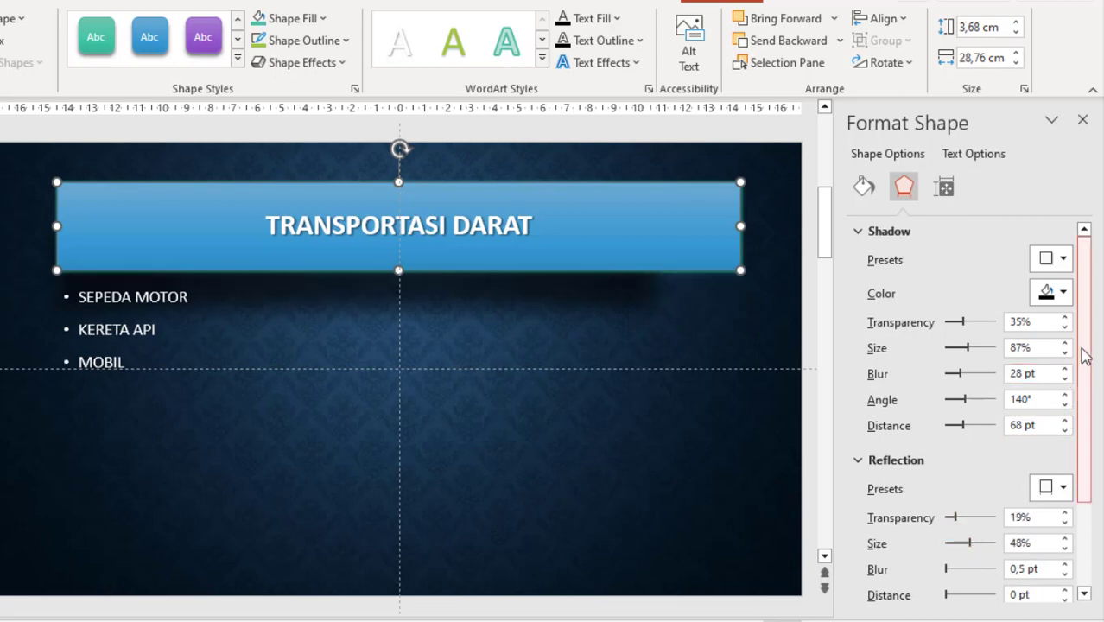
{"action": "scroll", "coordinate": [983, 500], "scroll_direction": "down", "scroll_amount": 3}
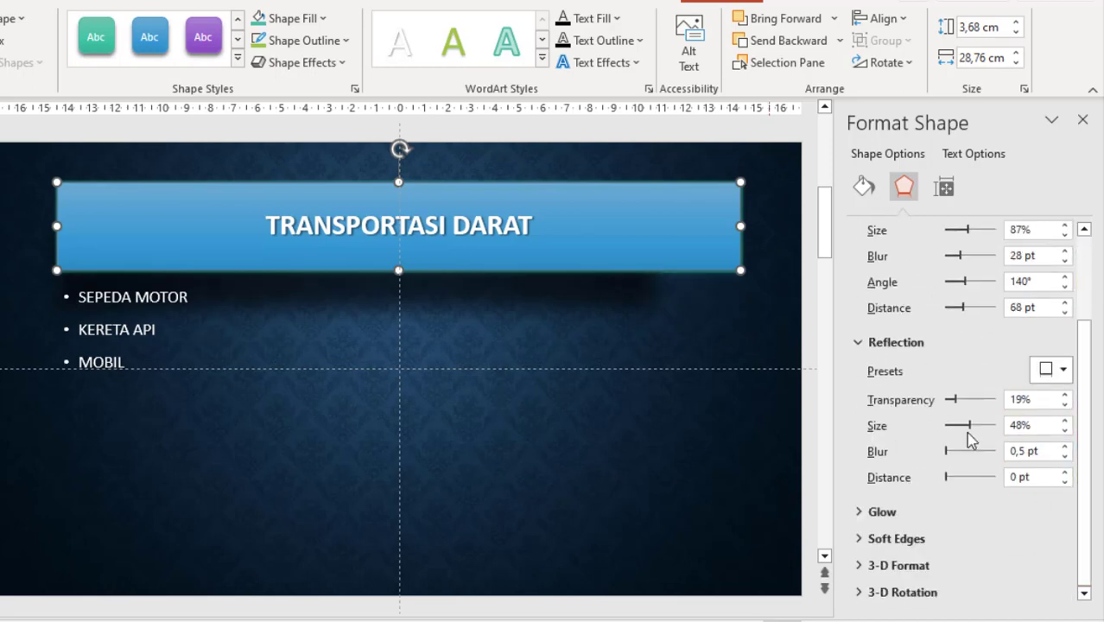
{"action": "left_click_drag", "start_coordinate": [1084, 365], "coordinate": [1082, 283]}
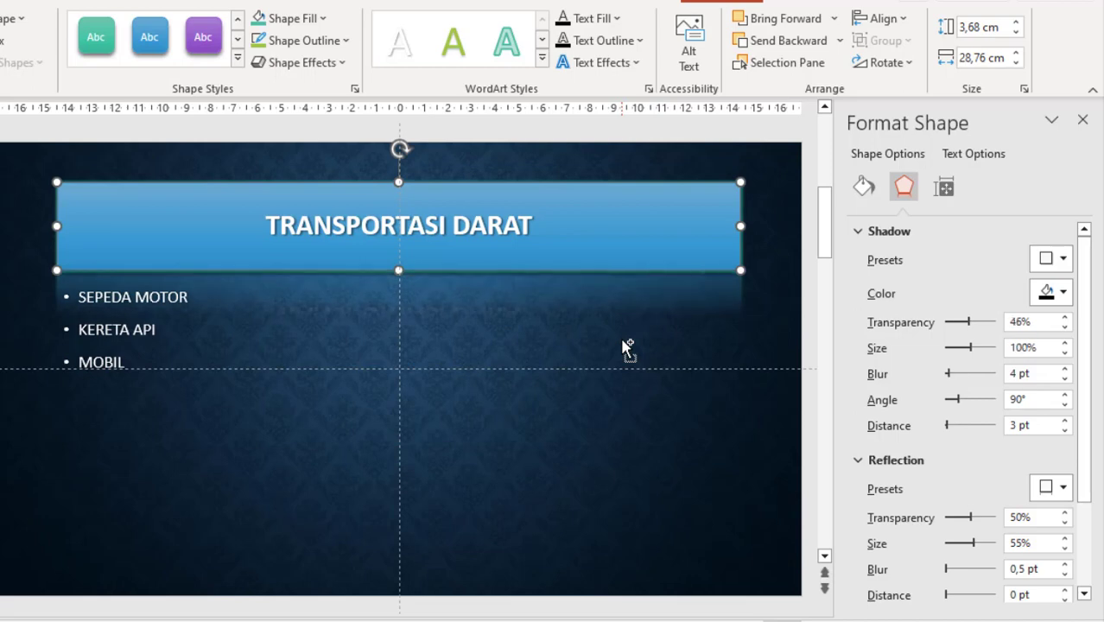
{"action": "key", "text": "ctrl+z"}
{"action": "key", "text": "ctrl+z"}
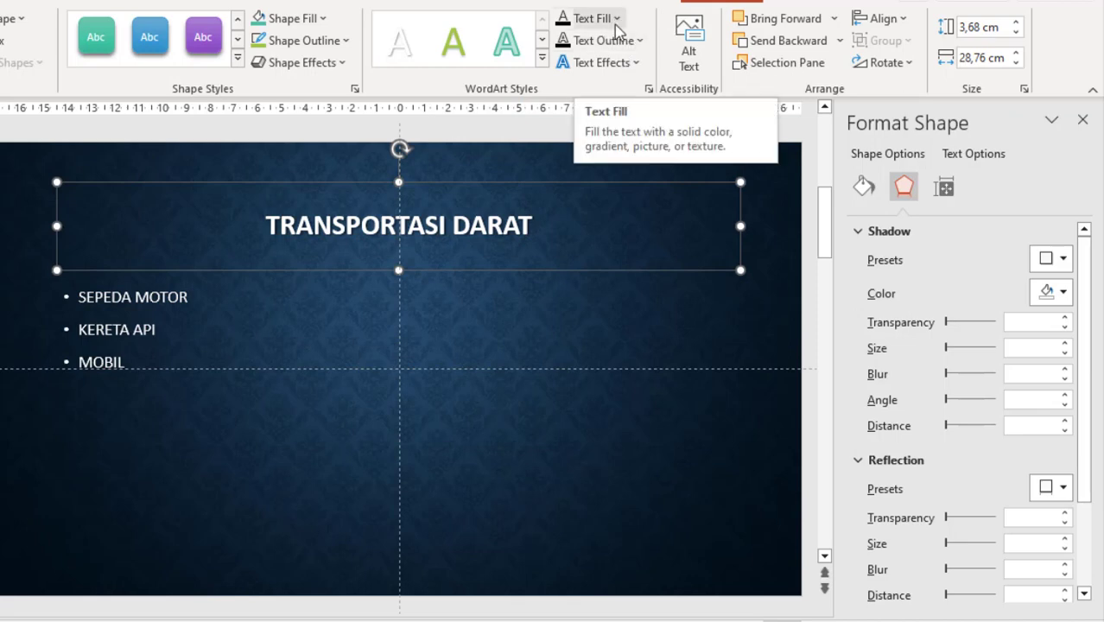
Step: Colour the title text yellow, then browse Text Outline and Text Effects without applying any
{"action": "left_click", "coordinate": [617, 21]}
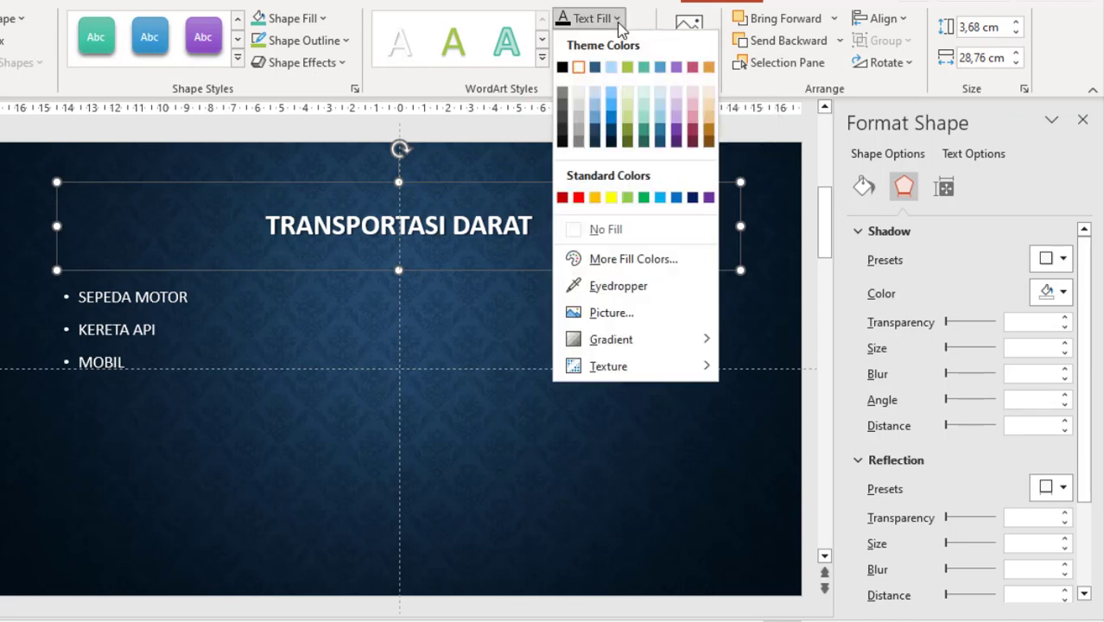
{"action": "left_click", "coordinate": [609, 198]}
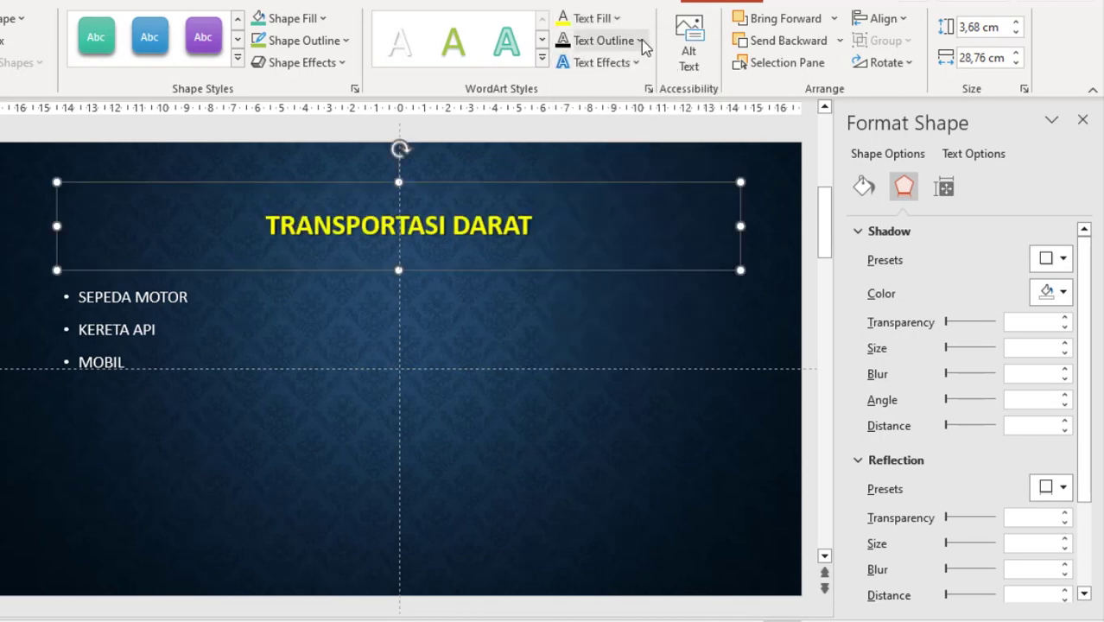
{"action": "left_click", "coordinate": [642, 40]}
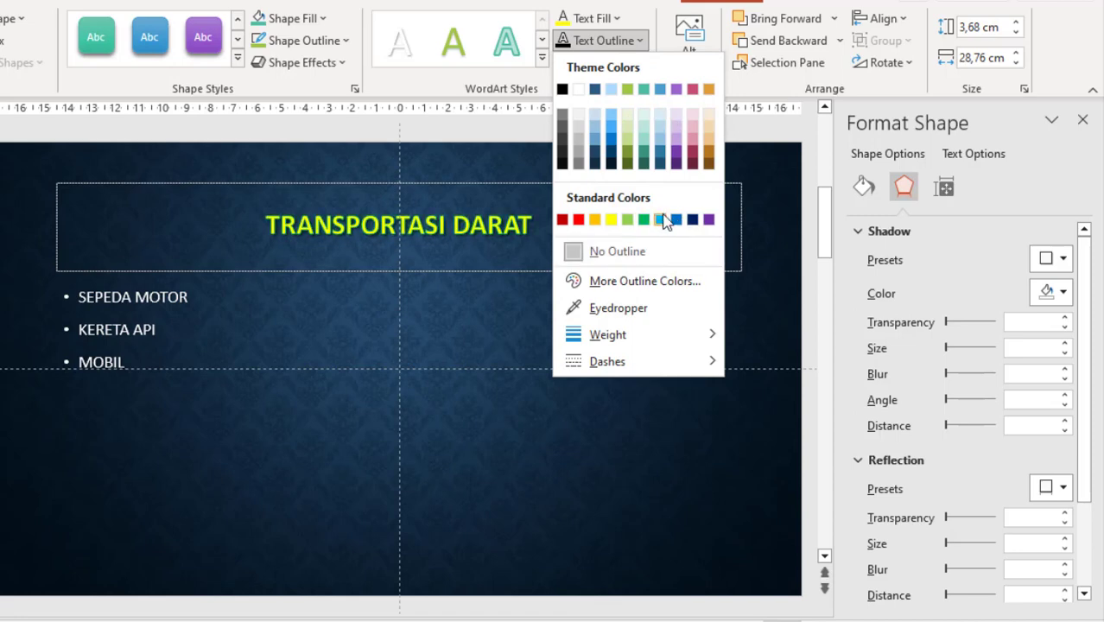
{"action": "left_click", "coordinate": [641, 42]}
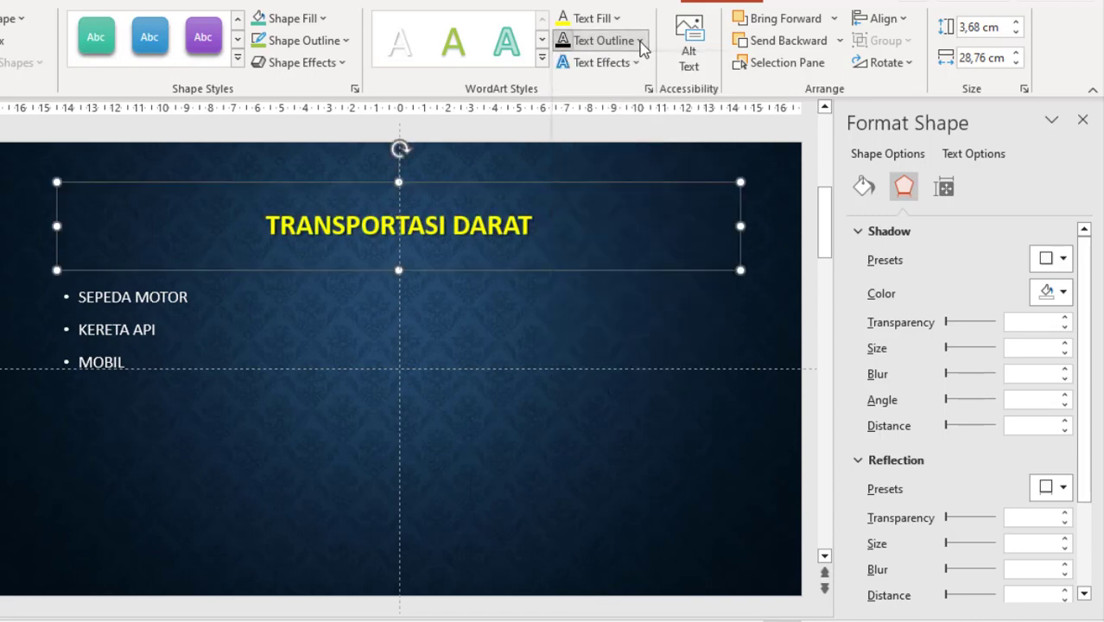
{"action": "left_click", "coordinate": [636, 62]}
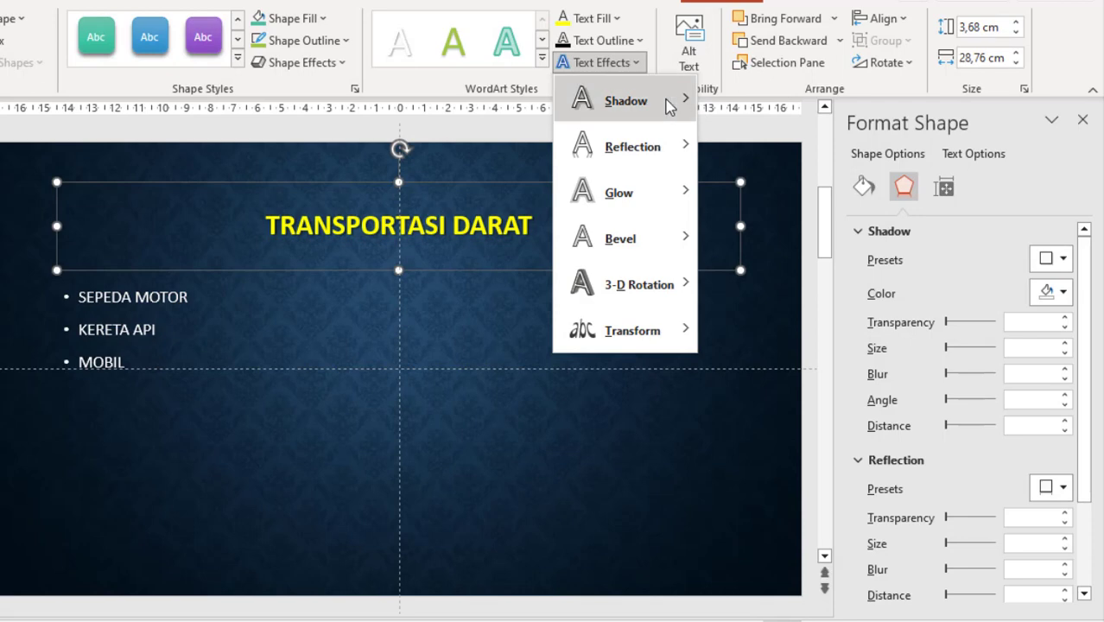
{"action": "mouse_move", "coordinate": [670, 105]}
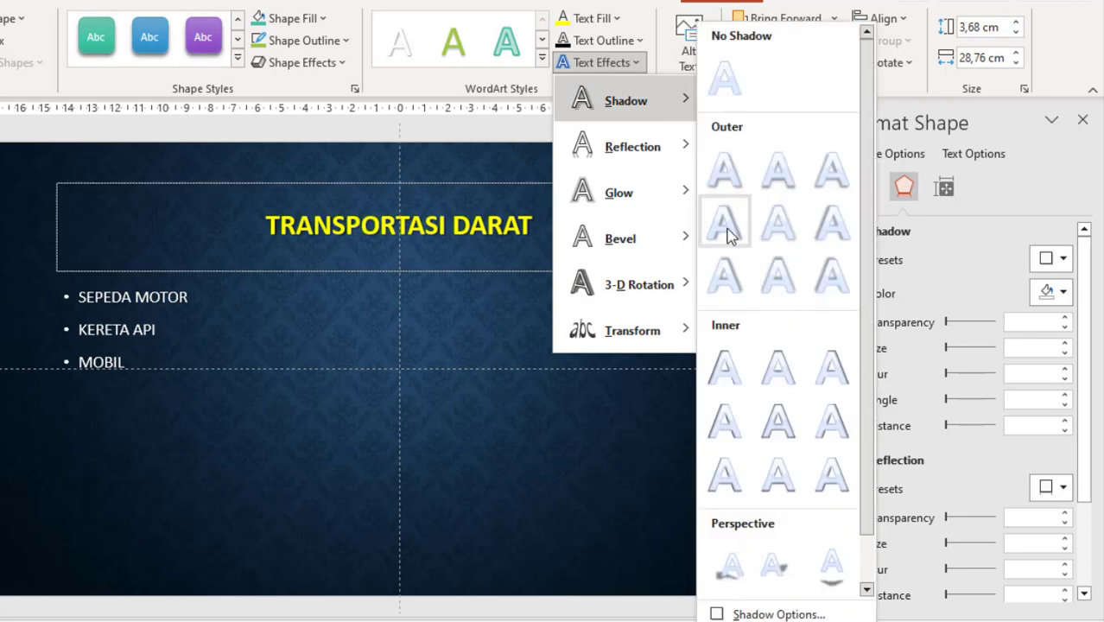
{"action": "mouse_move", "coordinate": [616, 158]}
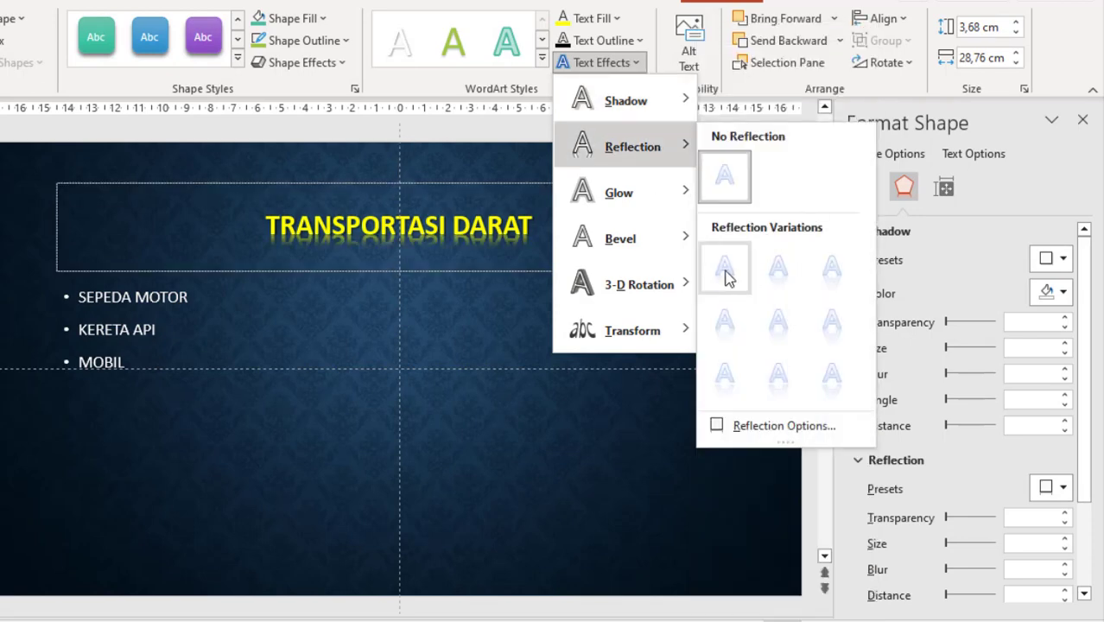
{"action": "mouse_move", "coordinate": [624, 193]}
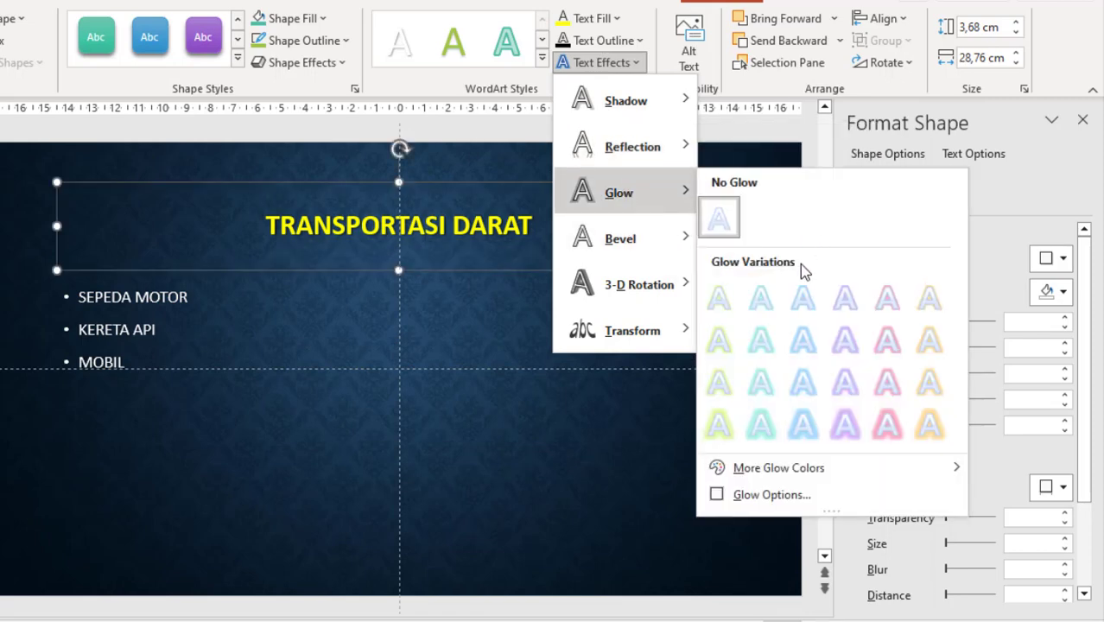
{"action": "mouse_move", "coordinate": [674, 286]}
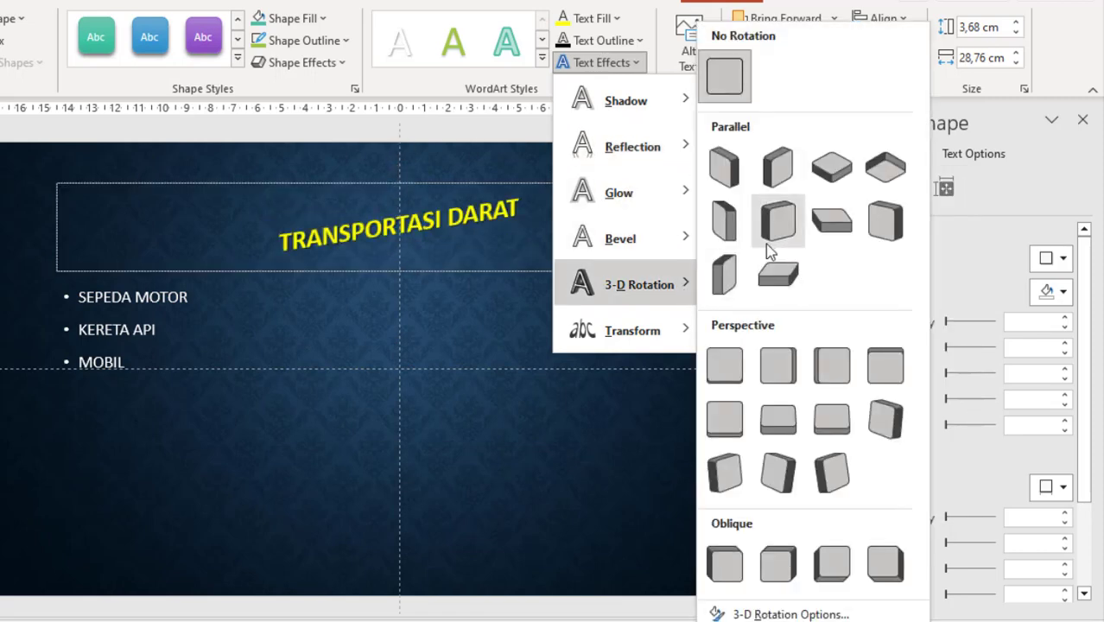
{"action": "mouse_move", "coordinate": [680, 344]}
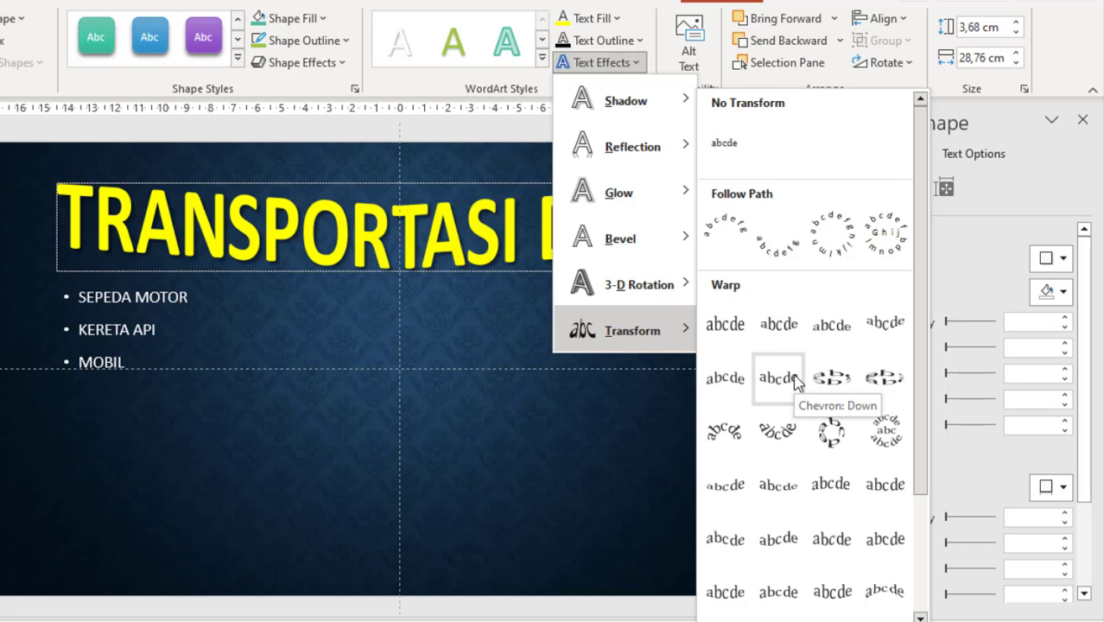
{"action": "left_click", "coordinate": [516, 333]}
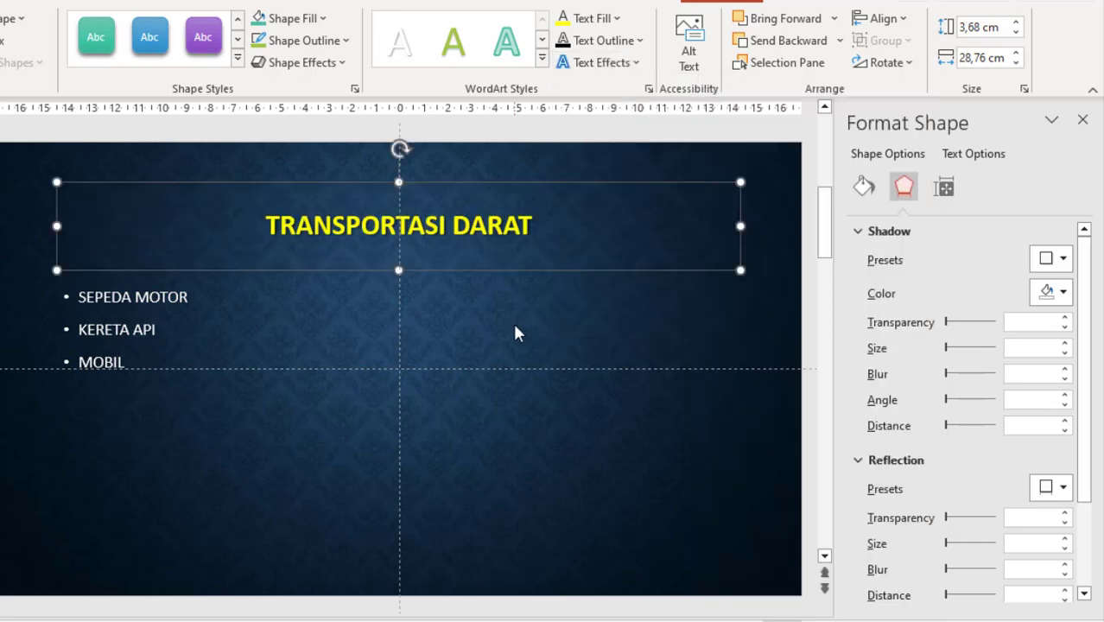
{"action": "left_click", "coordinate": [633, 64]}
{"action": "left_click", "coordinate": [635, 65]}
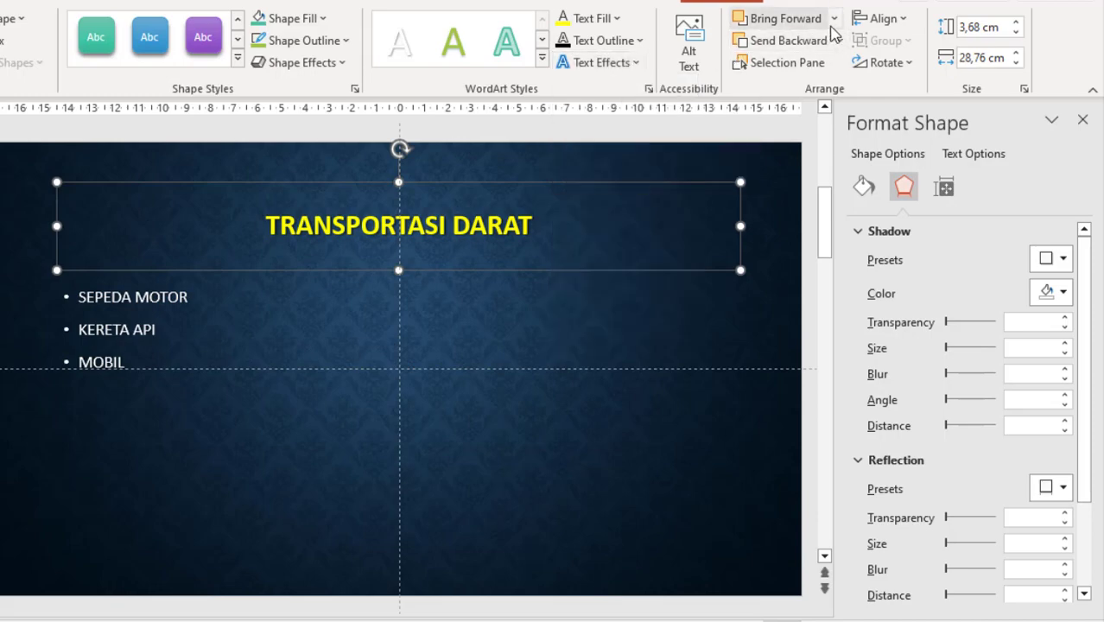
{"action": "left_click", "coordinate": [836, 18]}
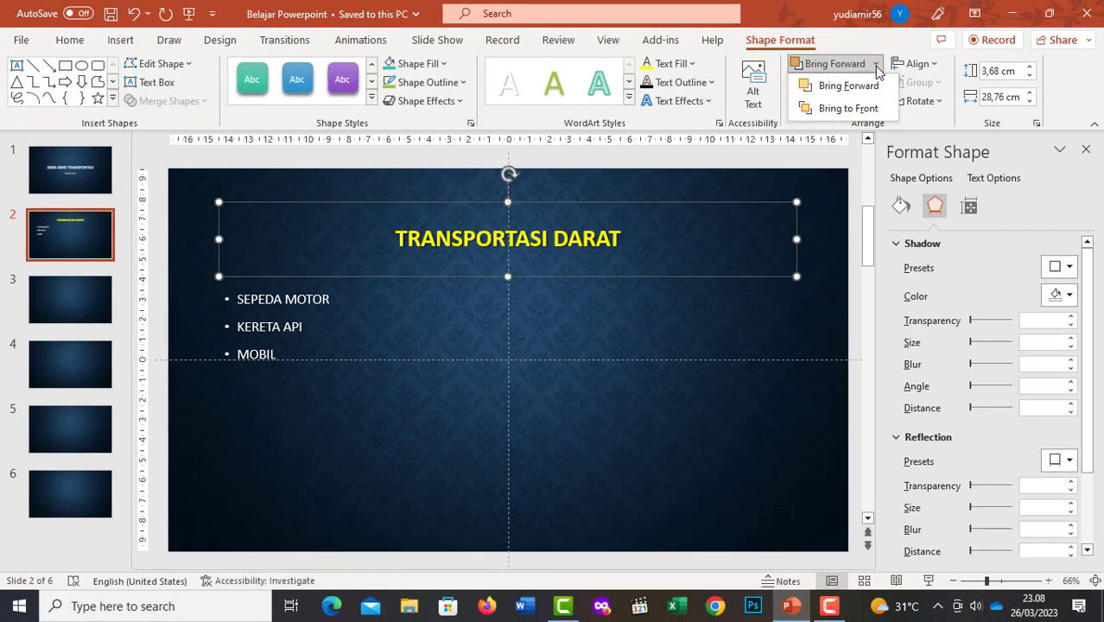
{"action": "left_click", "coordinate": [859, 83]}
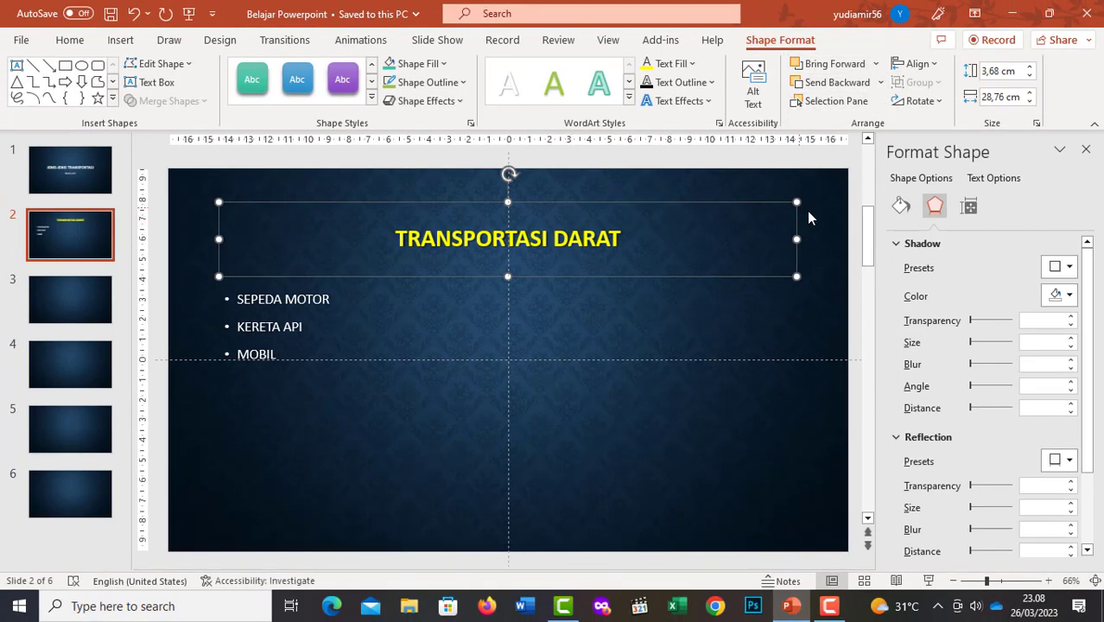
{"action": "left_click_drag", "start_coordinate": [461, 207], "coordinate": [458, 203]}
{"action": "left_click", "coordinate": [876, 64]}
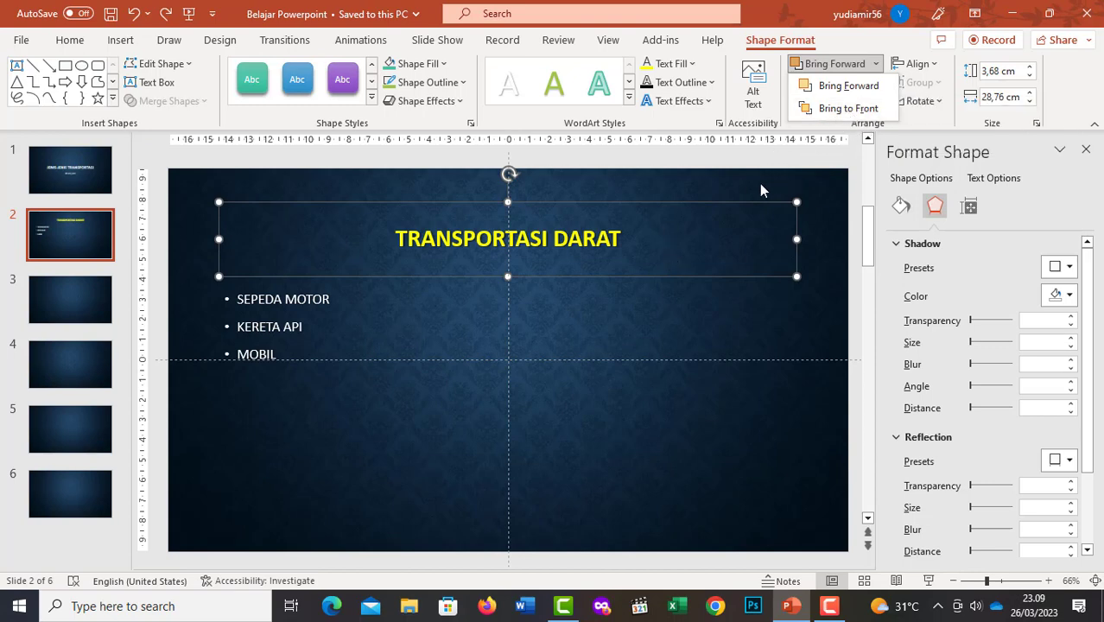
{"action": "key", "text": "Escape"}
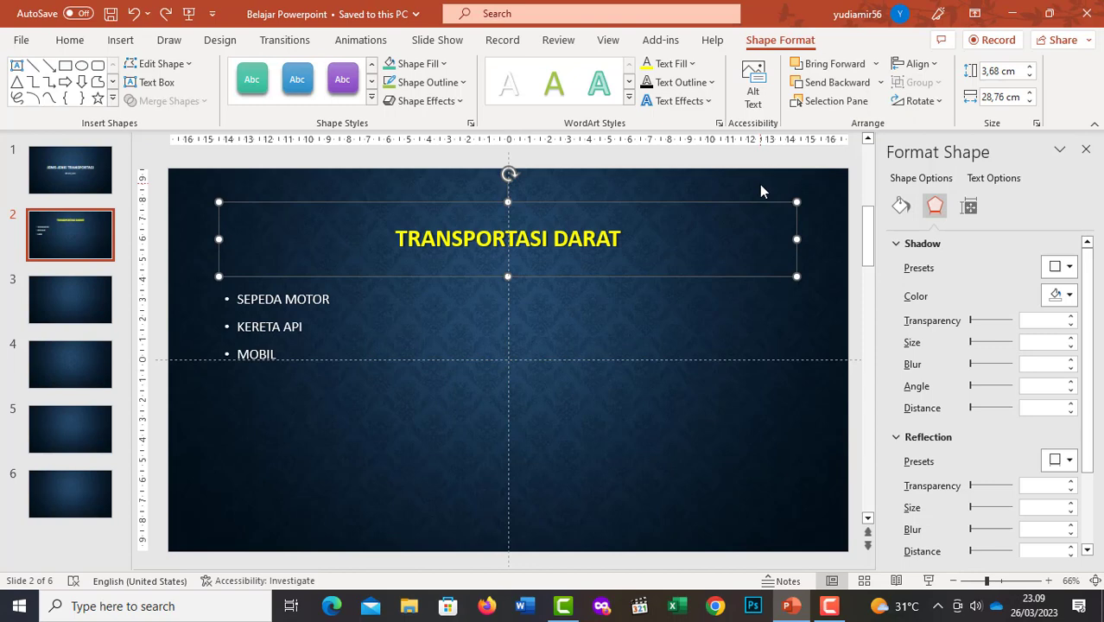
{"action": "left_click", "coordinate": [282, 299]}
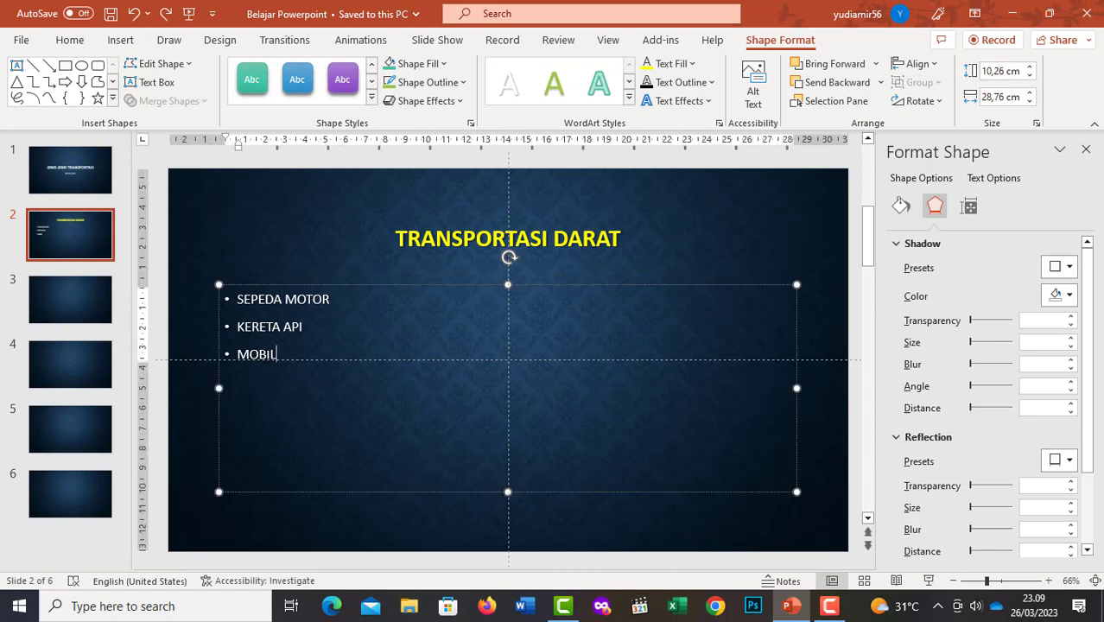
Step: Select the SEPEDA MOTOR, KERETA API and MOBIL bullet lines and bring up the Home options
{"action": "key", "text": "ctrl+a"}
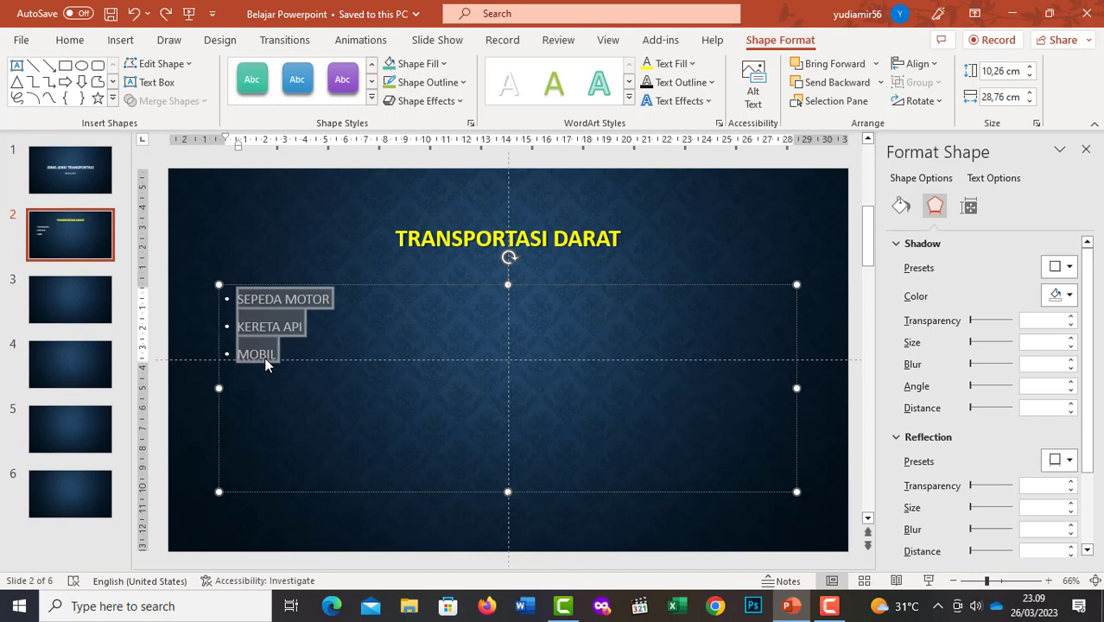
{"action": "key", "text": "Right"}
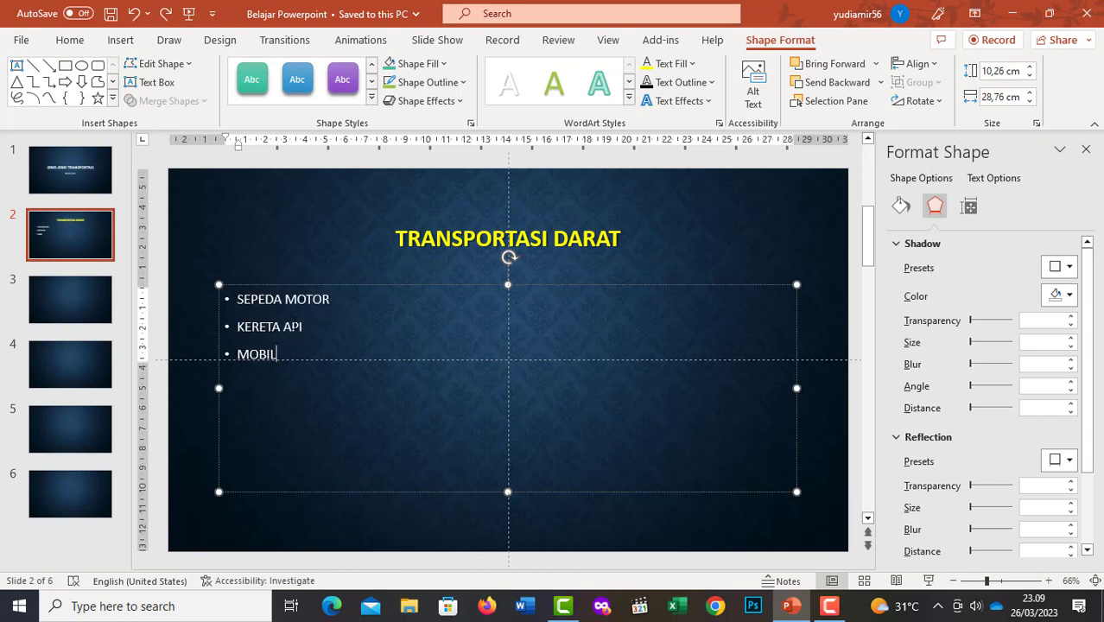
{"action": "left_click_drag", "start_coordinate": [290, 350], "coordinate": [246, 313]}
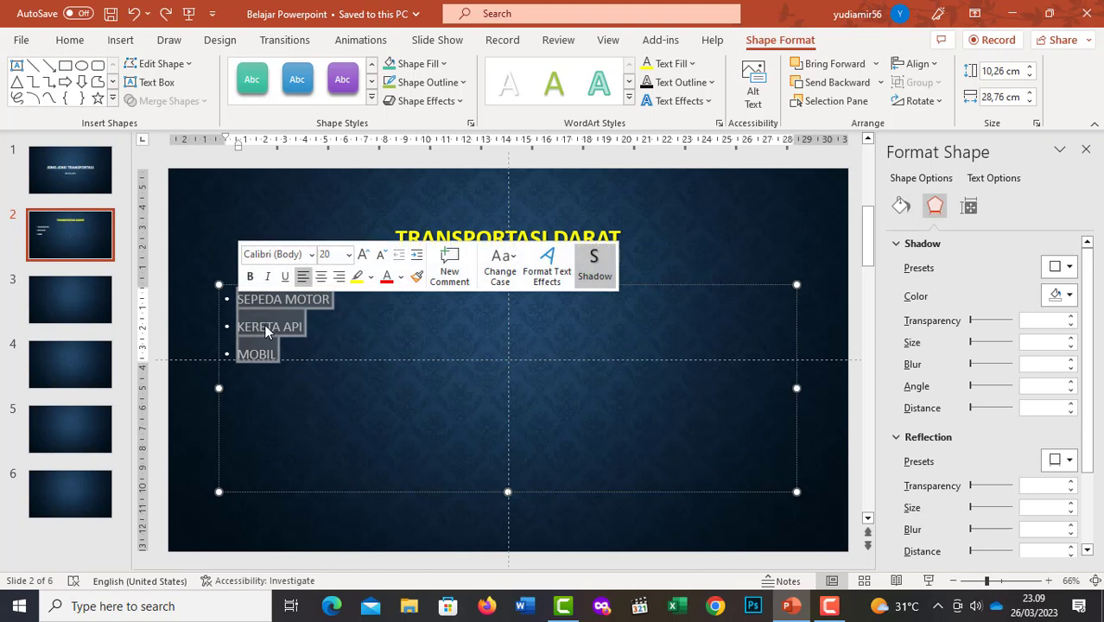
{"action": "left_click", "coordinate": [309, 347]}
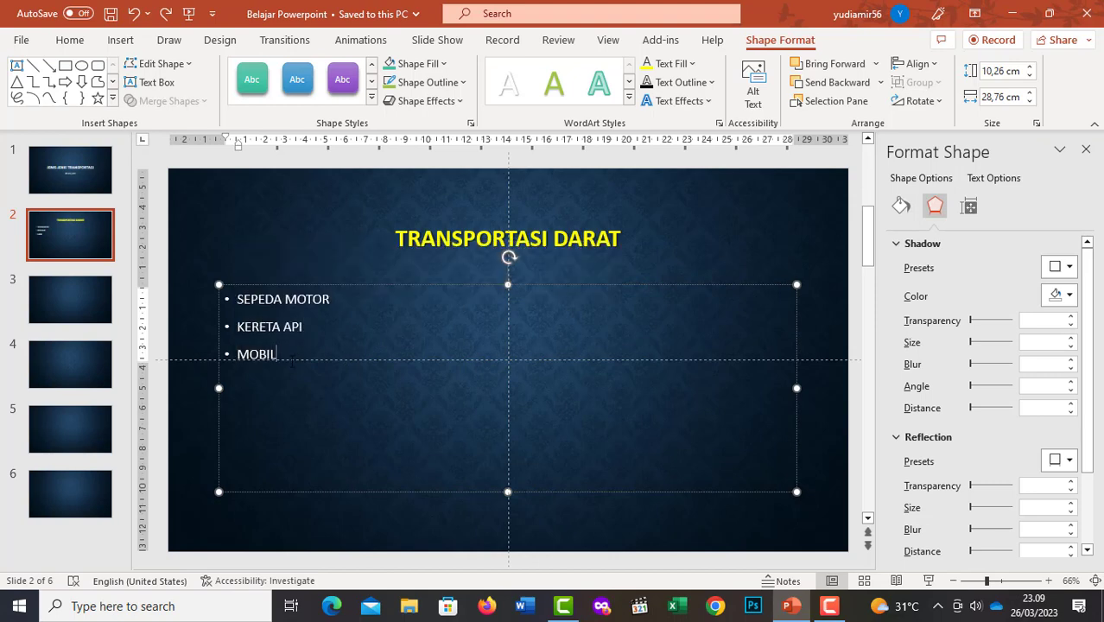
{"action": "left_click_drag", "start_coordinate": [292, 357], "coordinate": [252, 306]}
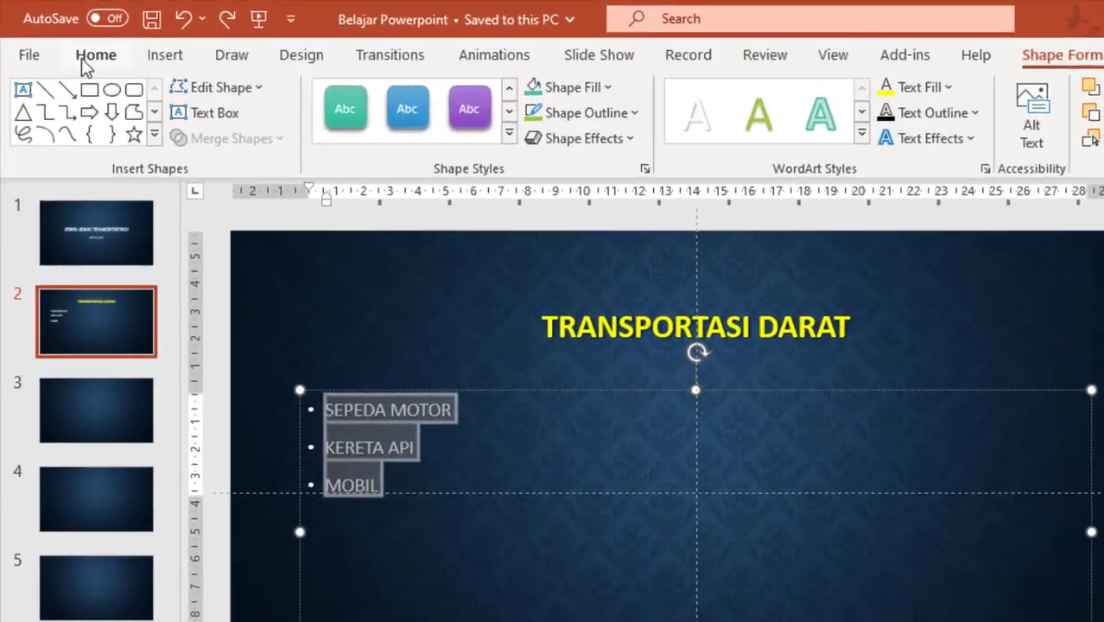
{"action": "left_click", "coordinate": [70, 39]}
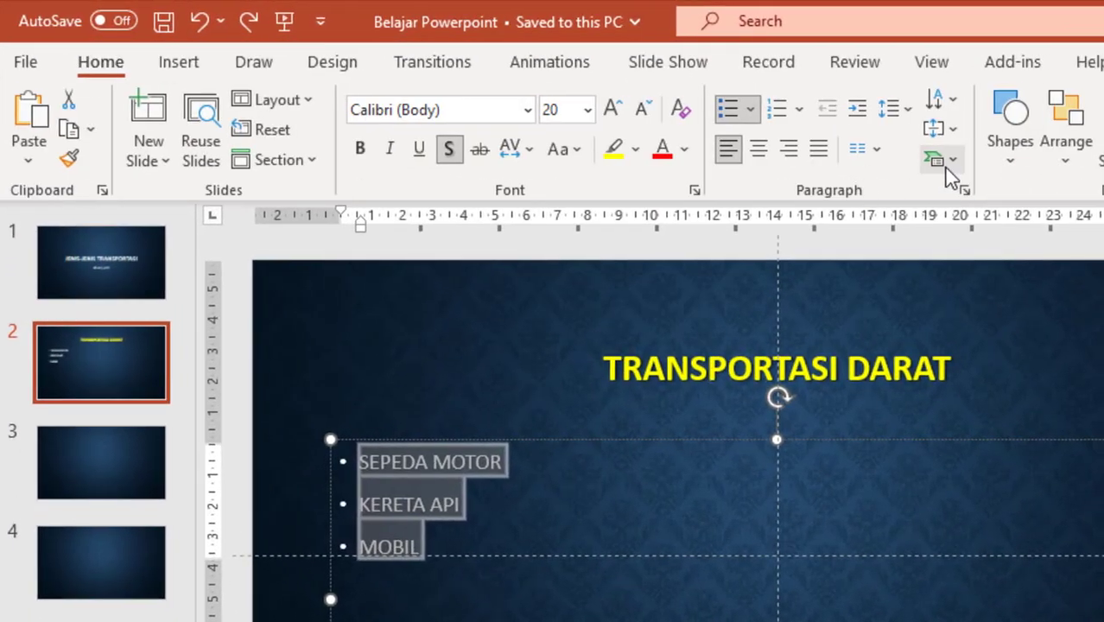
Step: Convert the bullets to a Bending Picture Accent List SmartArt and select each panel label
{"action": "left_click", "coordinate": [941, 162]}
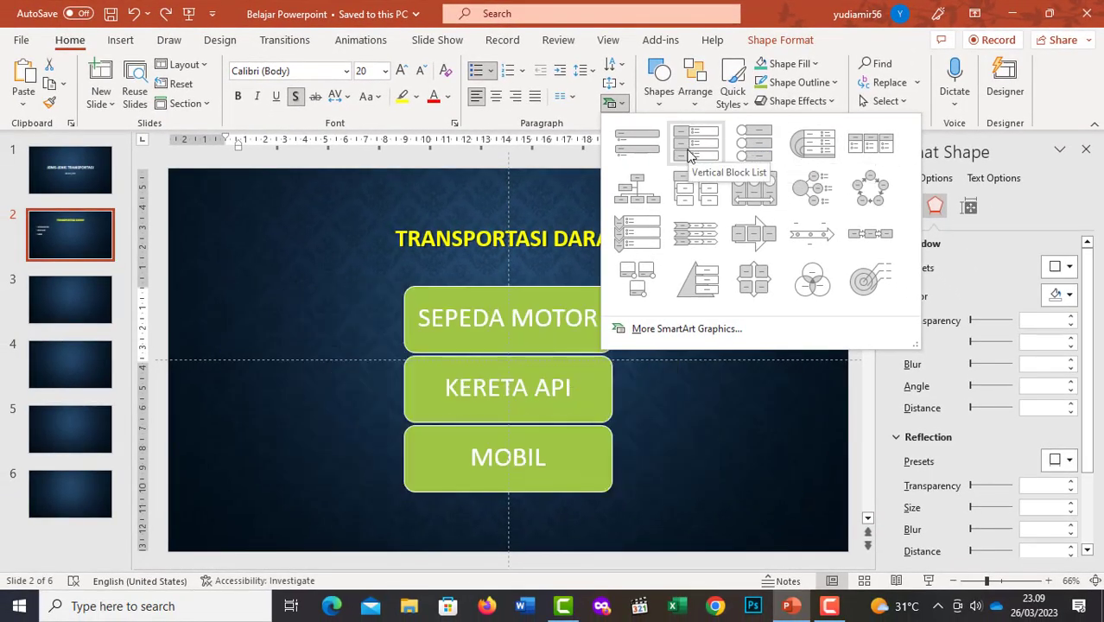
{"action": "left_click", "coordinate": [637, 281]}
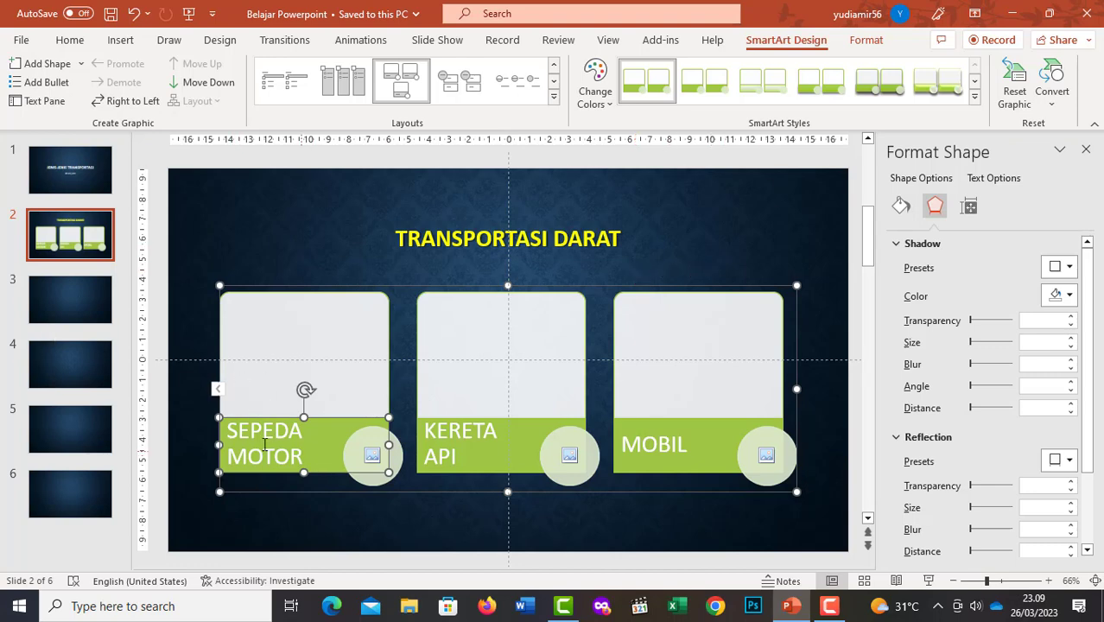
{"action": "left_click", "coordinate": [451, 433]}
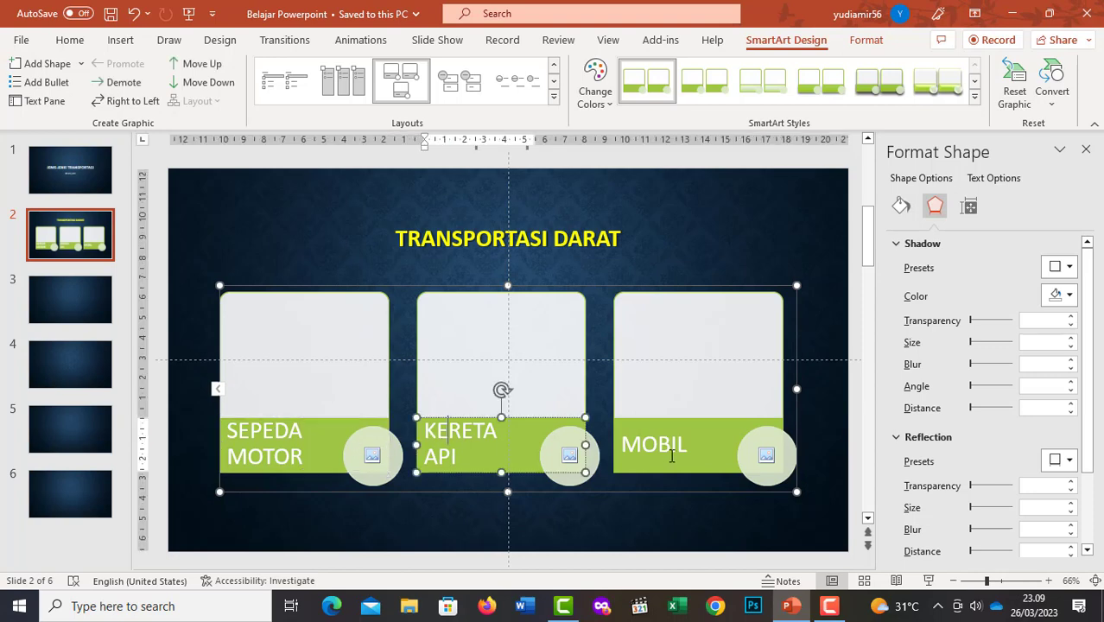
{"action": "left_click", "coordinate": [670, 452]}
{"action": "left_click", "coordinate": [335, 452]}
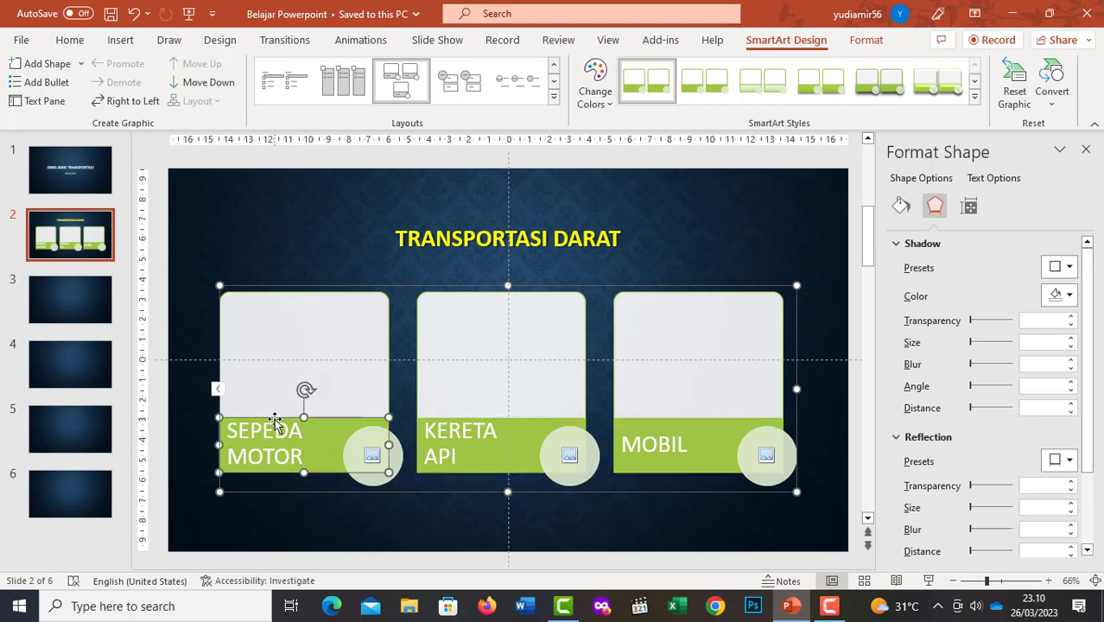
Step: Glance at the Format Text Fill colours, then select the SEPEDA MOTOR label text
{"action": "left_click", "coordinate": [865, 40]}
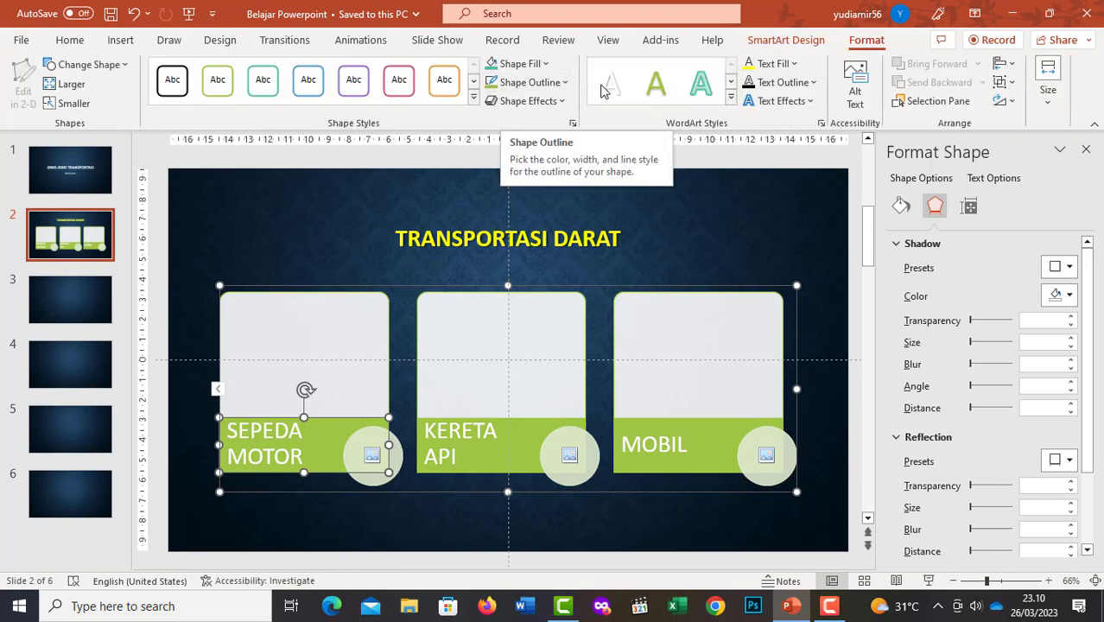
{"action": "left_click", "coordinate": [794, 64]}
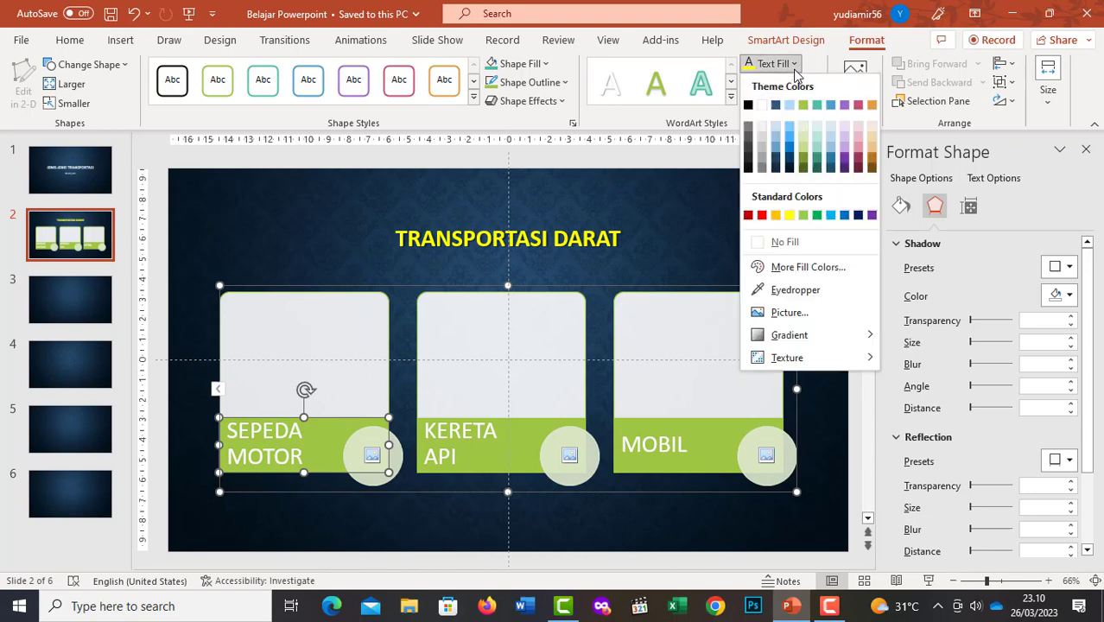
{"action": "left_click", "coordinate": [795, 67]}
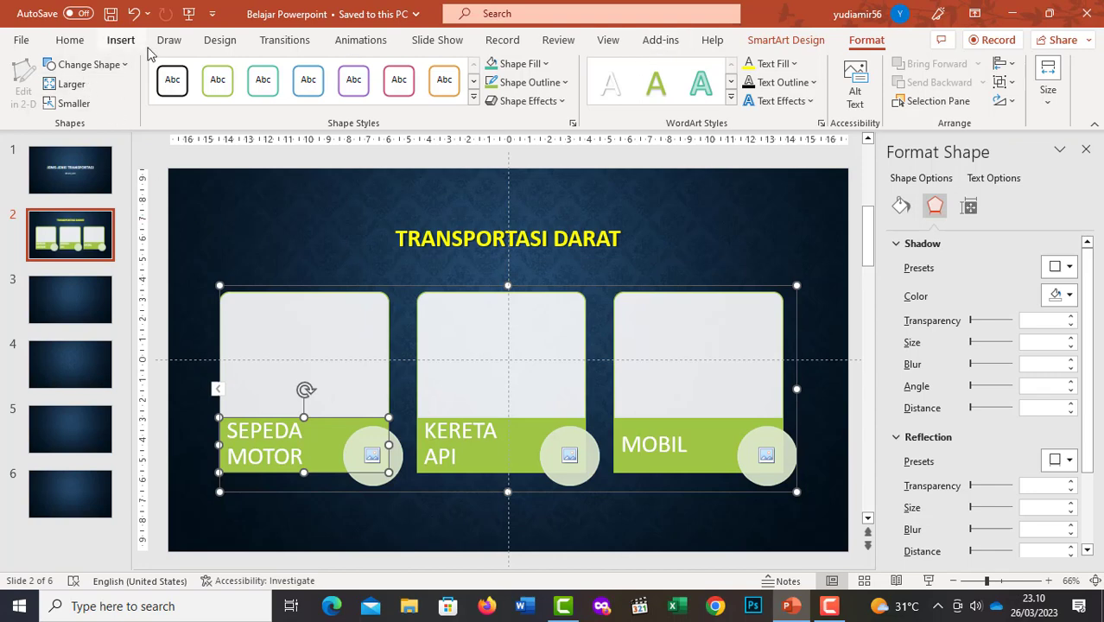
{"action": "mouse_move", "coordinate": [294, 458]}
{"action": "left_mouse_down"}
{"action": "mouse_move", "coordinate": [304, 455]}
{"action": "mouse_move", "coordinate": [245, 442]}
{"action": "left_mouse_up"}
{"action": "left_click", "coordinate": [70, 40]}
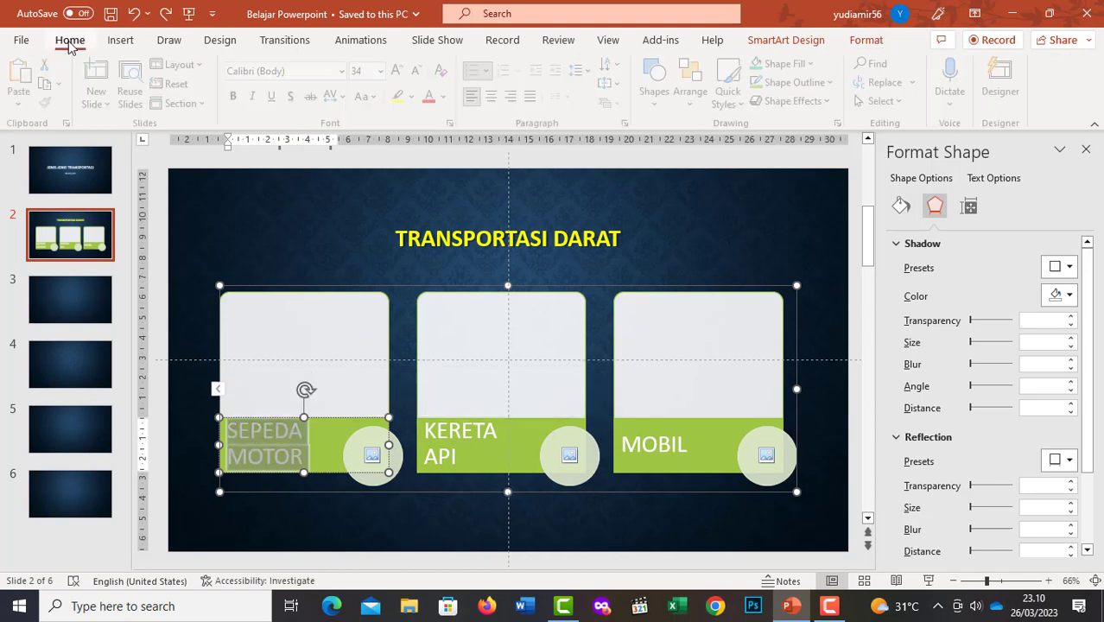
{"action": "left_click", "coordinate": [346, 71]}
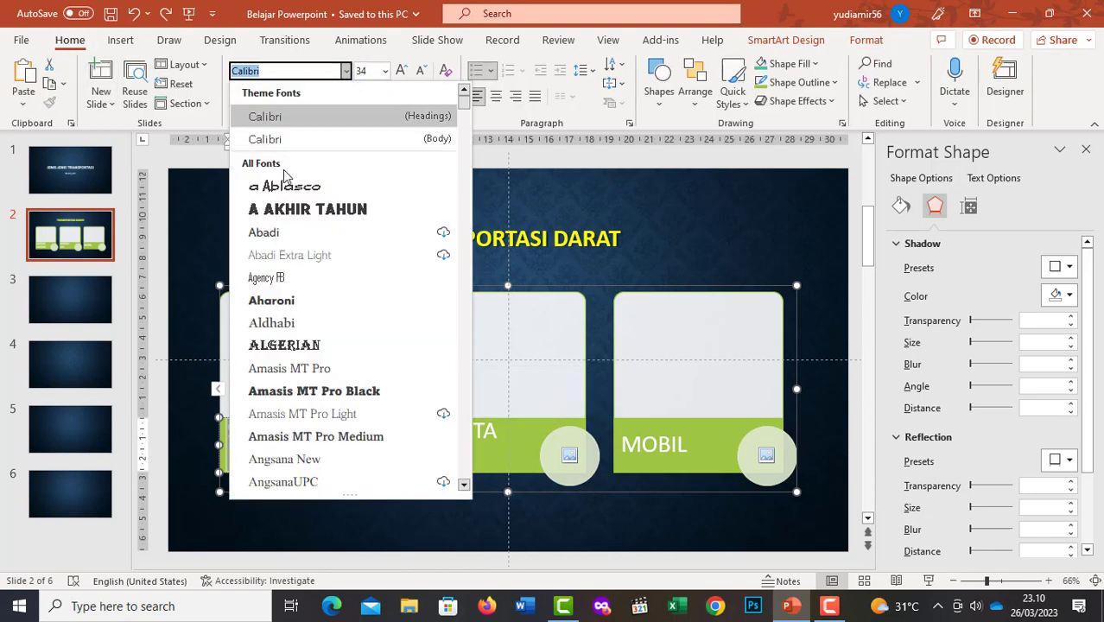
{"action": "left_click", "coordinate": [299, 187]}
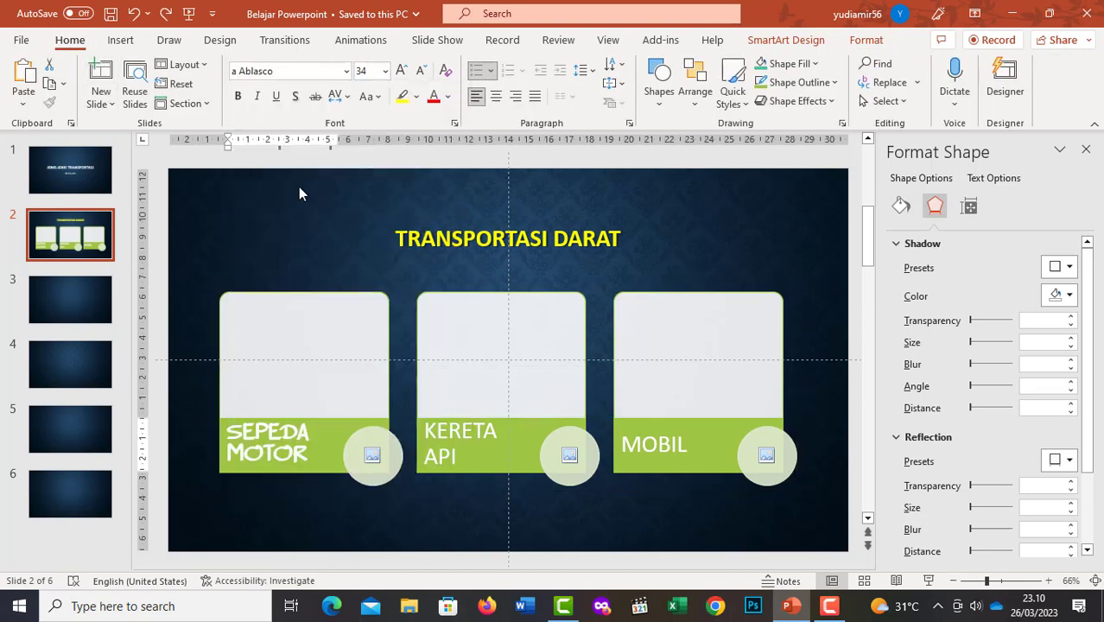
{"action": "left_click", "coordinate": [346, 71]}
{"action": "left_click", "coordinate": [322, 438]}
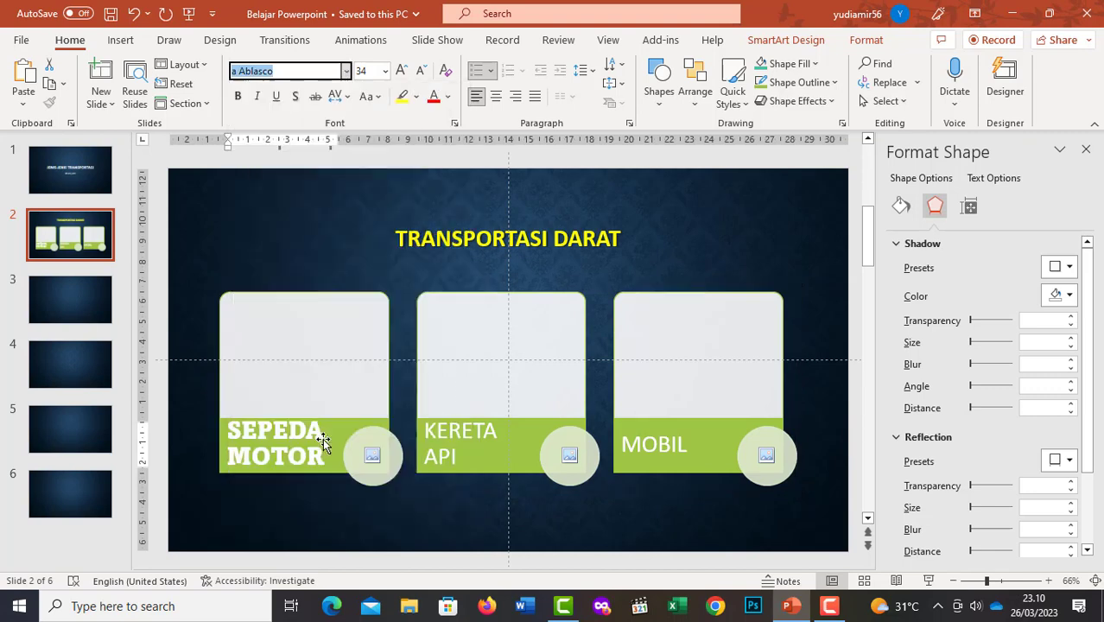
{"action": "left_click", "coordinate": [385, 71]}
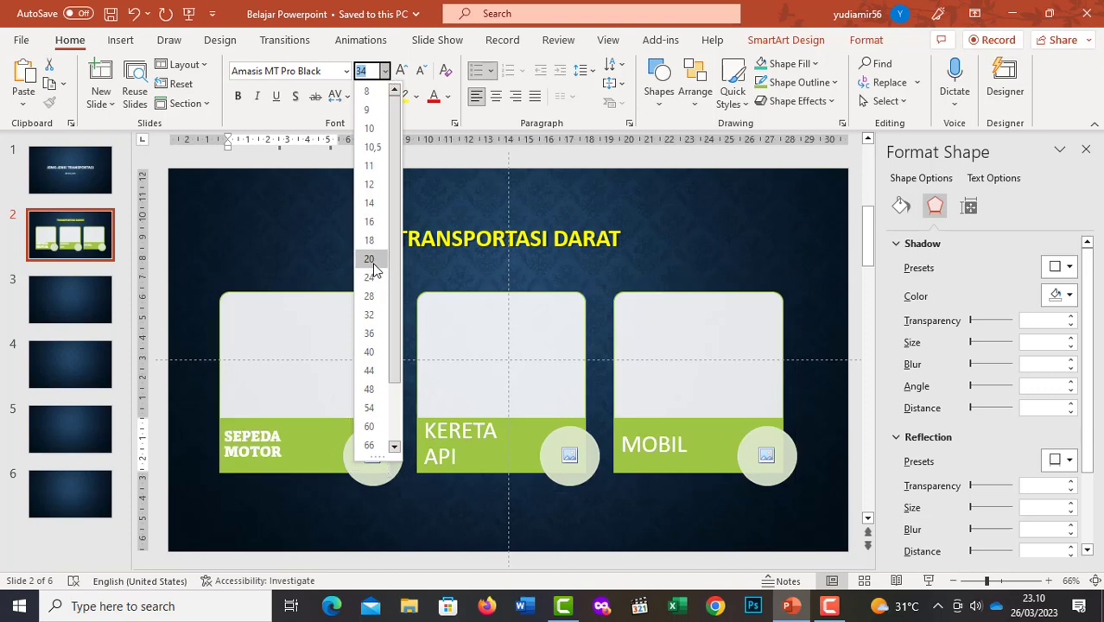
{"action": "left_click", "coordinate": [370, 259]}
{"action": "left_click", "coordinate": [496, 96]}
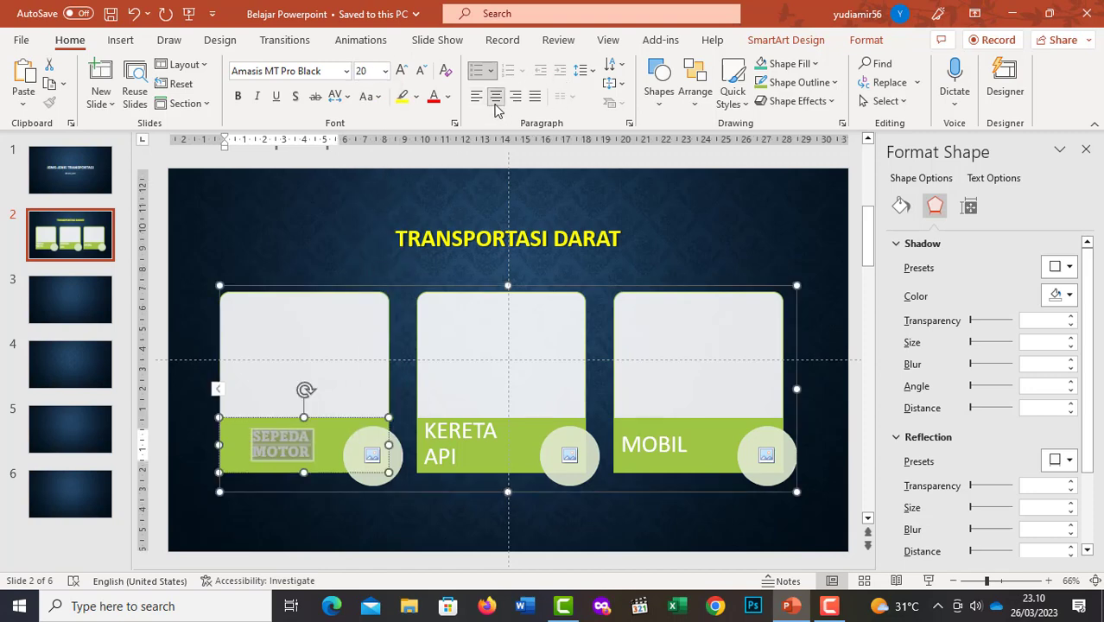
{"action": "left_click", "coordinate": [402, 71]}
{"action": "left_click", "coordinate": [403, 72]}
{"action": "left_click", "coordinate": [403, 72]}
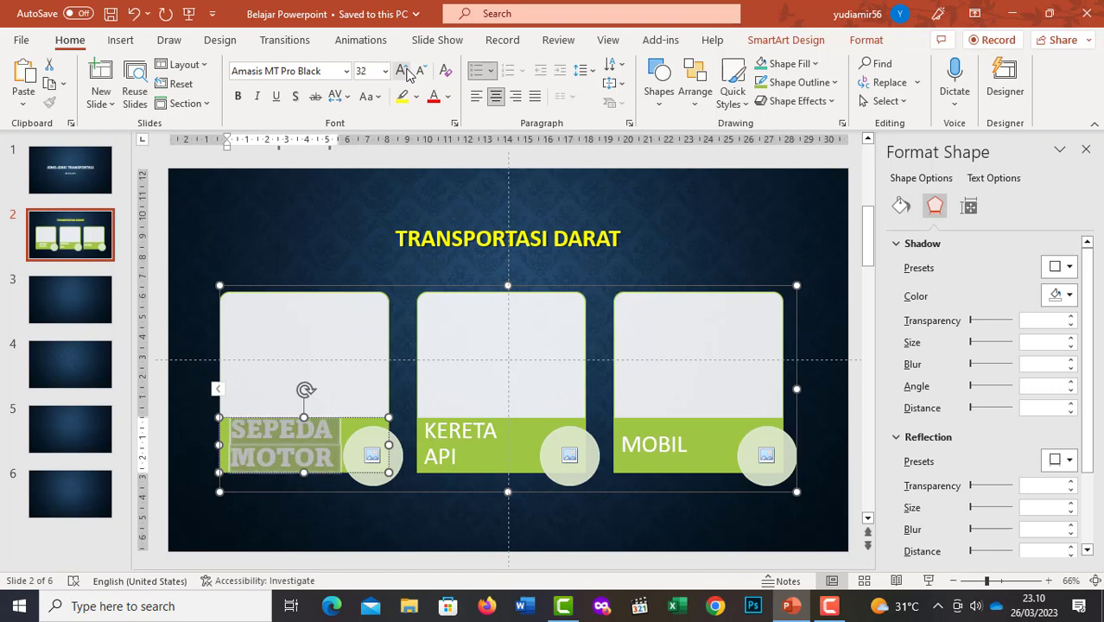
{"action": "left_click", "coordinate": [403, 72]}
{"action": "left_click", "coordinate": [421, 71]}
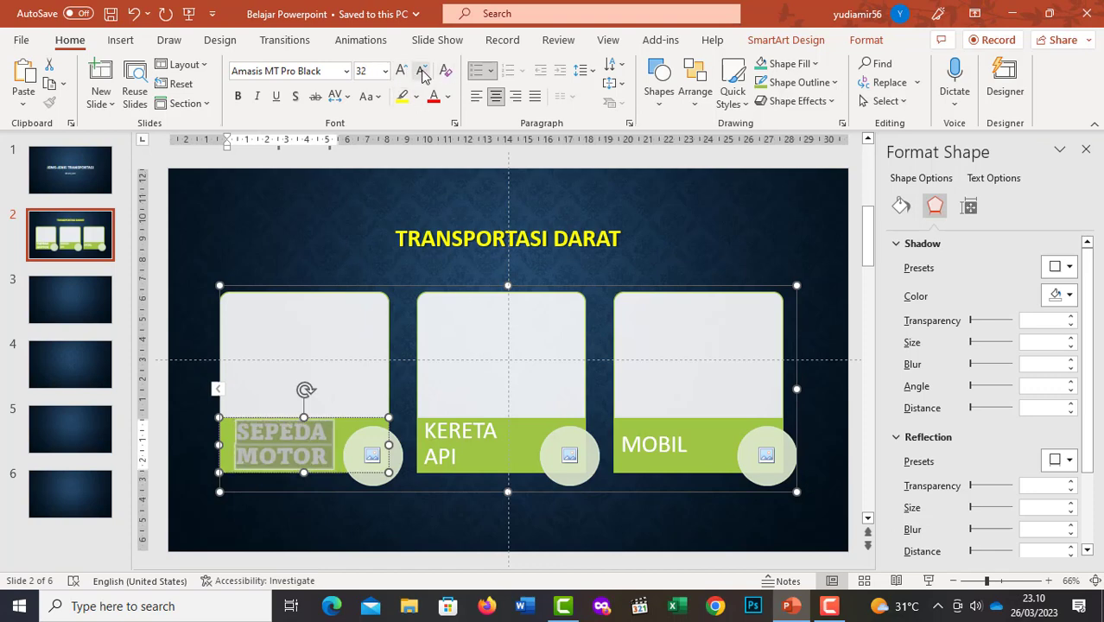
{"action": "left_click", "coordinate": [437, 432]}
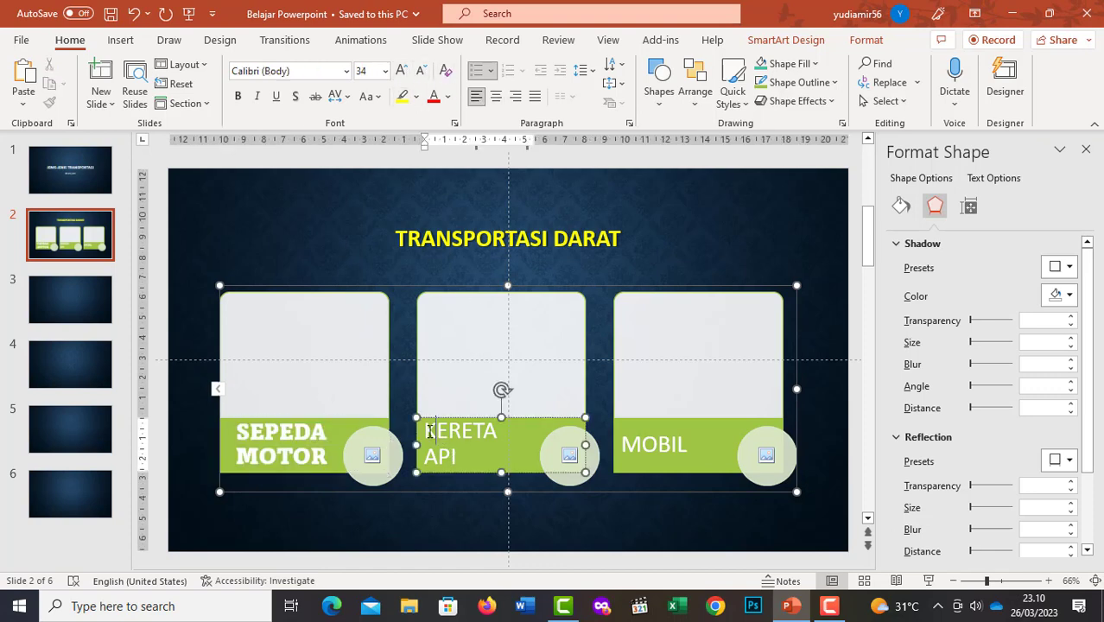
{"action": "left_click_drag", "start_coordinate": [430, 432], "coordinate": [472, 463]}
{"action": "left_click", "coordinate": [347, 71]}
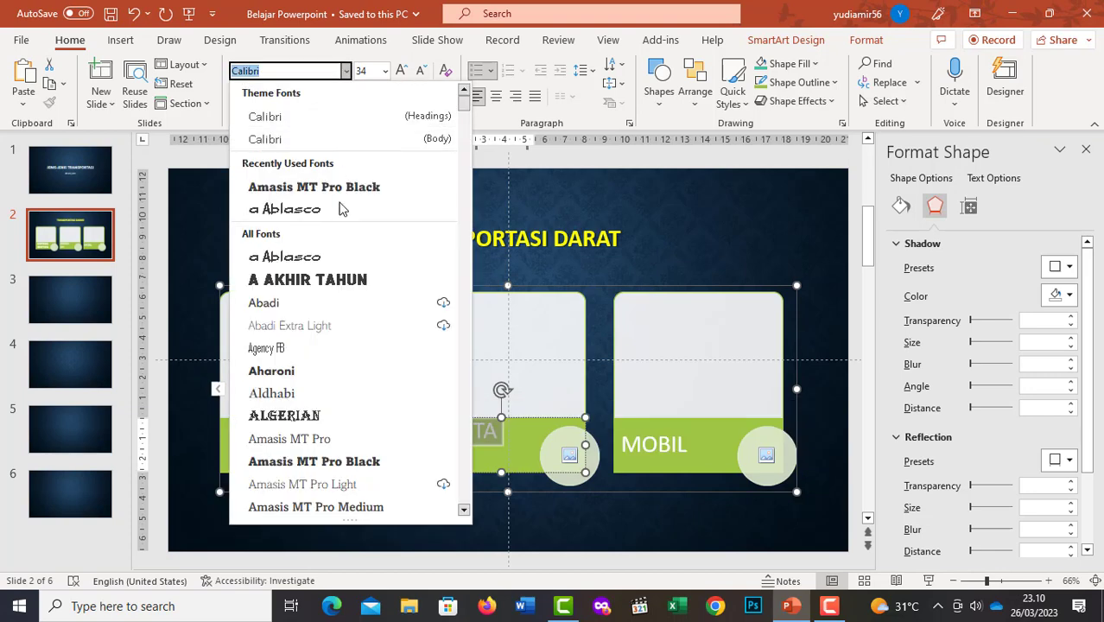
{"action": "left_click", "coordinate": [328, 187]}
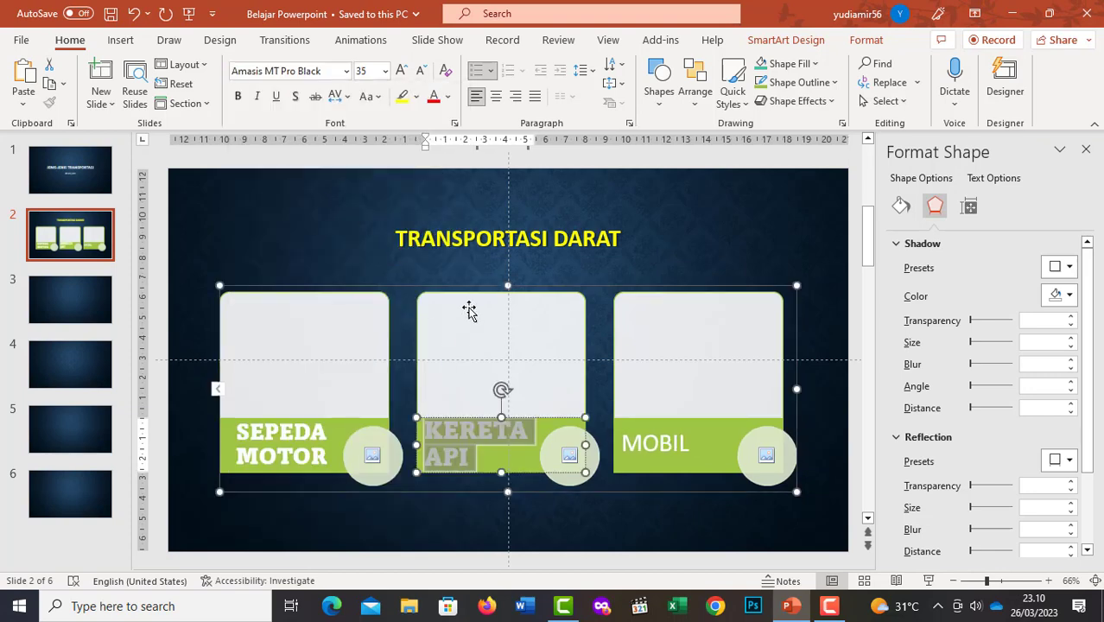
{"action": "left_click", "coordinate": [421, 73]}
{"action": "left_click", "coordinate": [422, 74]}
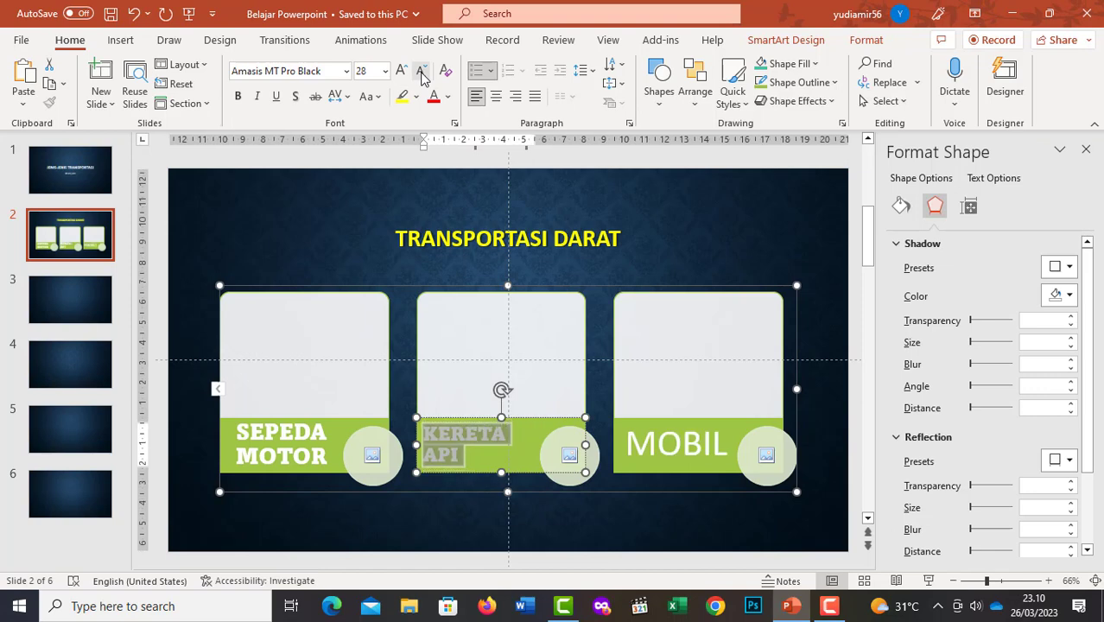
{"action": "left_click", "coordinate": [496, 96]}
{"action": "left_click", "coordinate": [666, 445]}
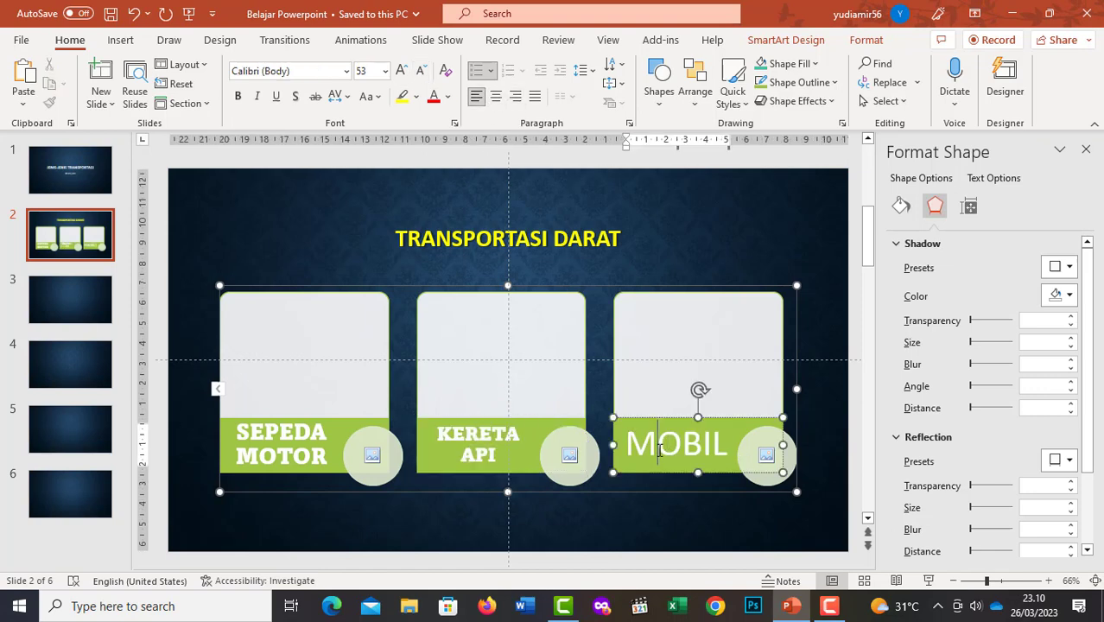
{"action": "double_click", "coordinate": [637, 443]}
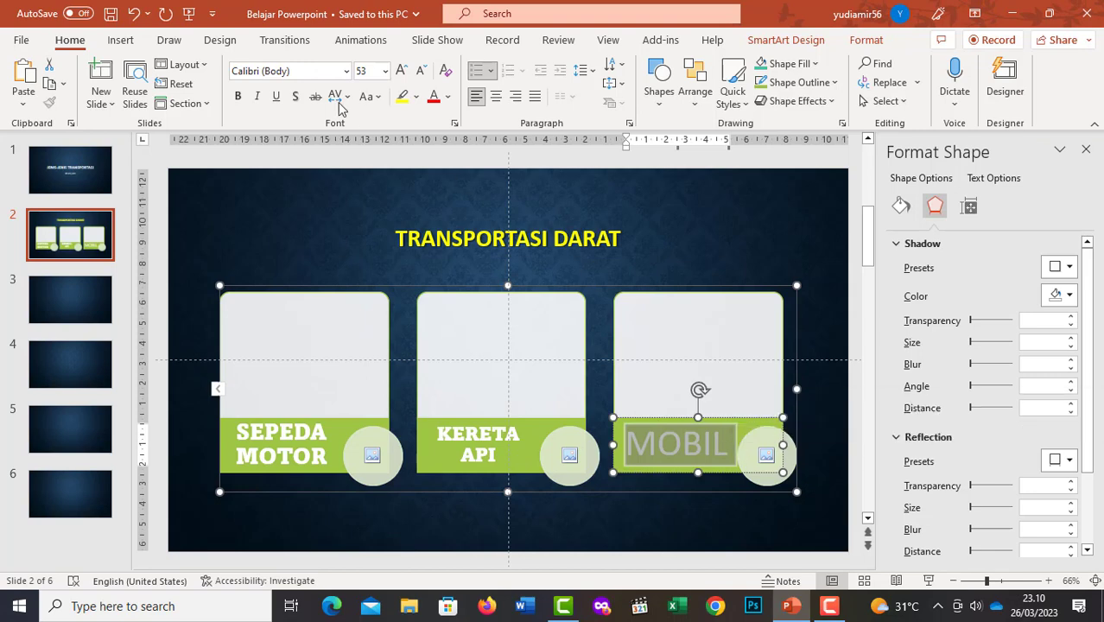
{"action": "left_click", "coordinate": [346, 71]}
{"action": "left_click", "coordinate": [345, 188]}
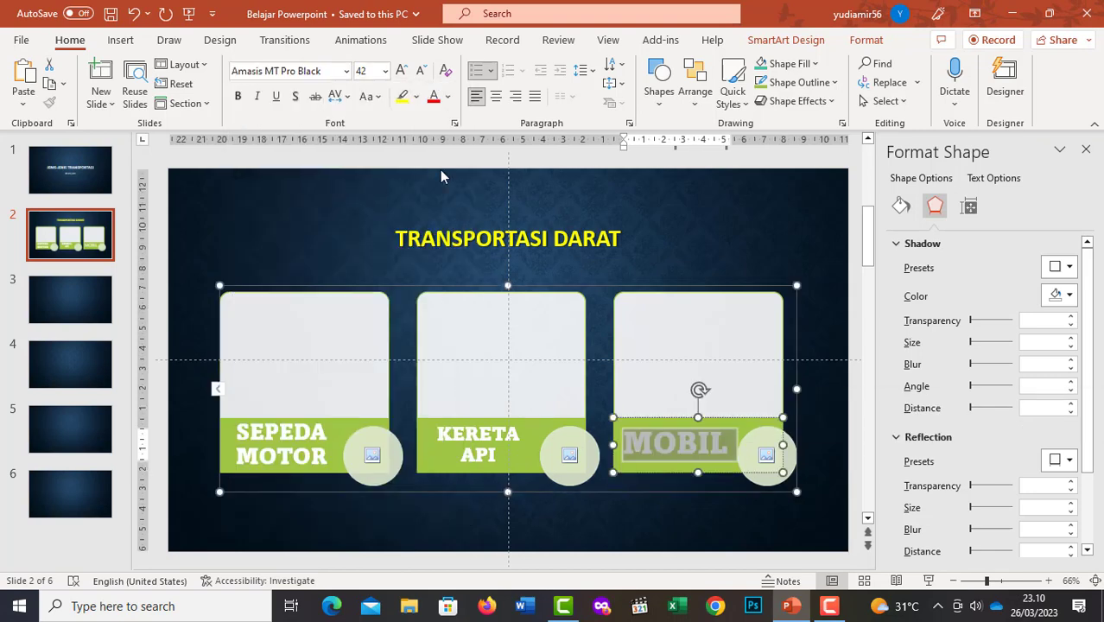
{"action": "left_click", "coordinate": [421, 71]}
{"action": "left_click", "coordinate": [421, 71]}
{"action": "left_click", "coordinate": [421, 71]}
{"action": "left_click", "coordinate": [421, 71]}
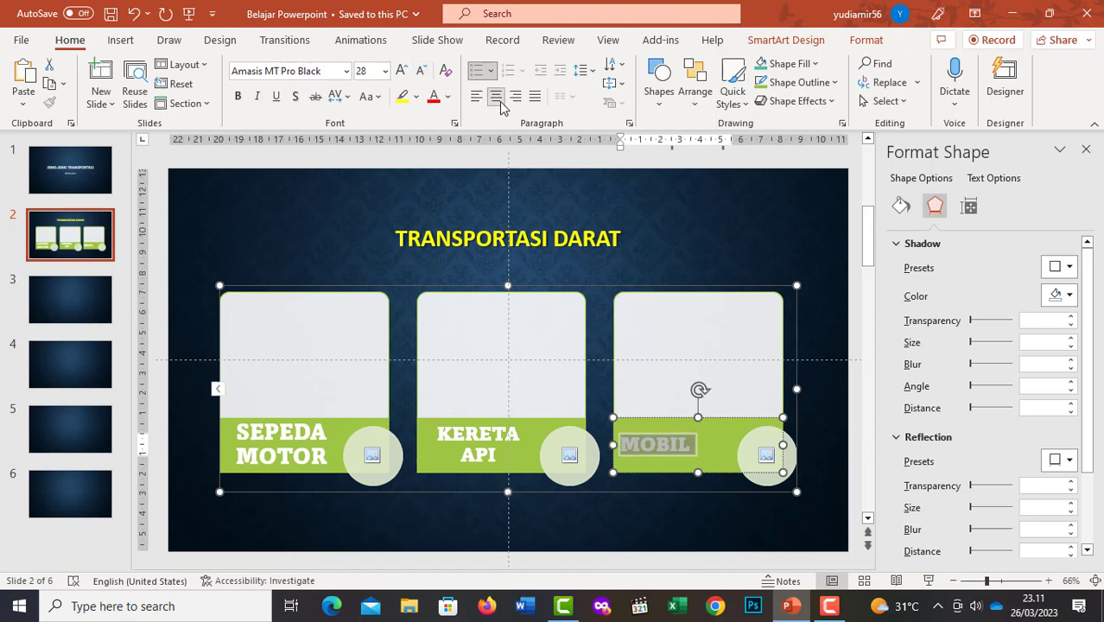
{"action": "left_click", "coordinate": [495, 97]}
{"action": "left_click", "coordinate": [789, 244]}
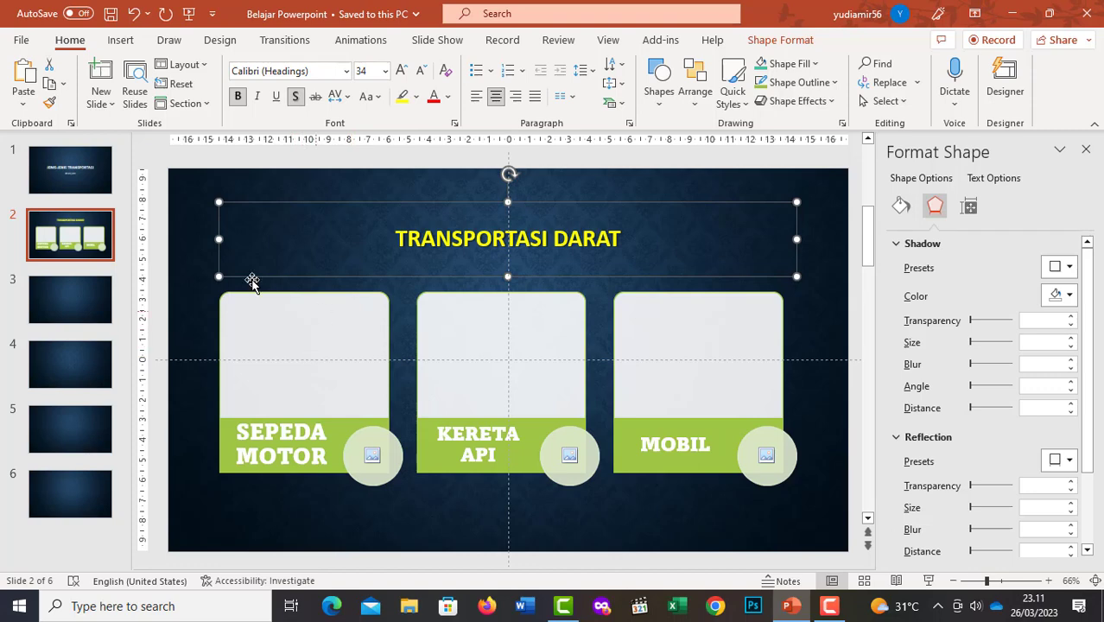
{"action": "left_click", "coordinate": [714, 372]}
{"action": "left_click", "coordinate": [253, 312]}
{"action": "left_click", "coordinate": [483, 348]}
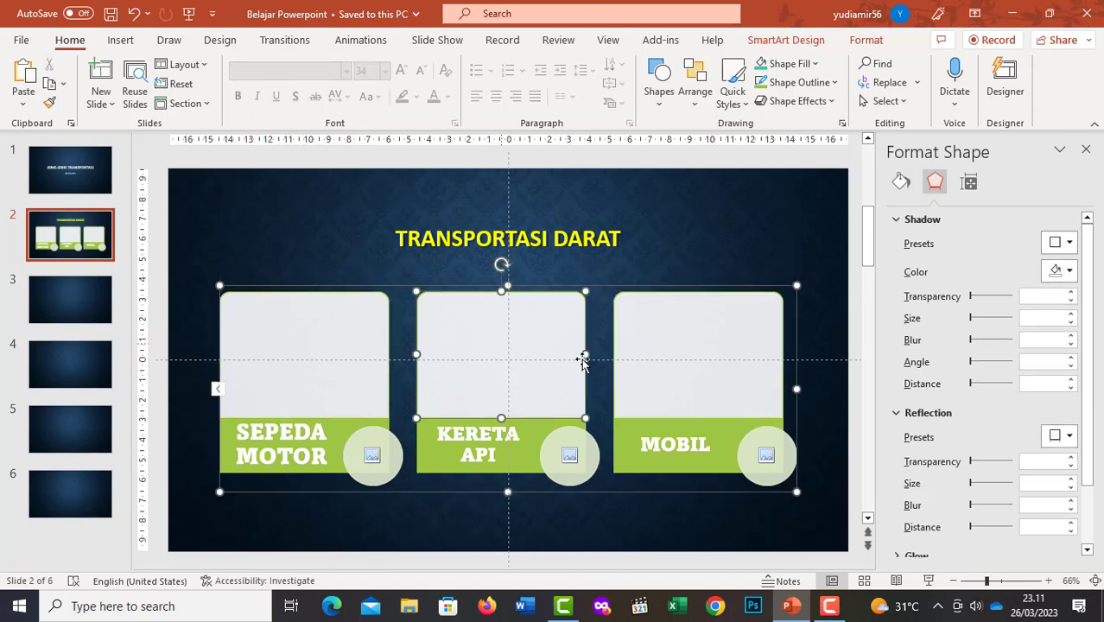
{"action": "left_click", "coordinate": [726, 354]}
{"action": "left_click", "coordinate": [420, 373]}
{"action": "left_click", "coordinate": [309, 364]}
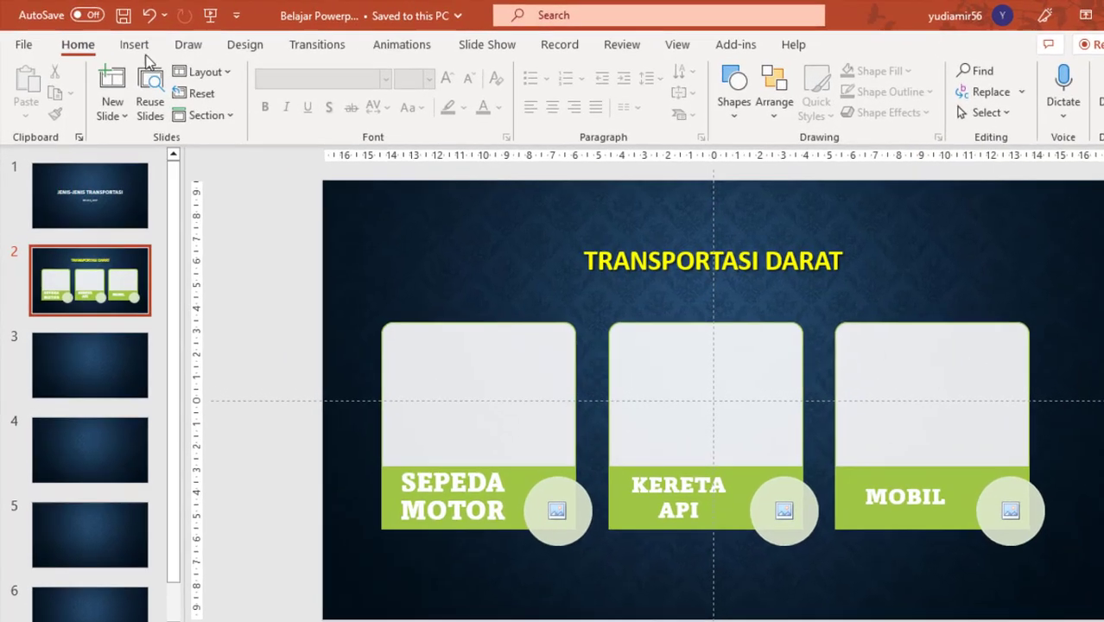
Step: Insert the 2021-honda-pcx-160 picture from Desktop > TRANSPORTASI via Pictures > This Device
{"action": "left_click", "coordinate": [119, 43]}
{"action": "left_click", "coordinate": [257, 164]}
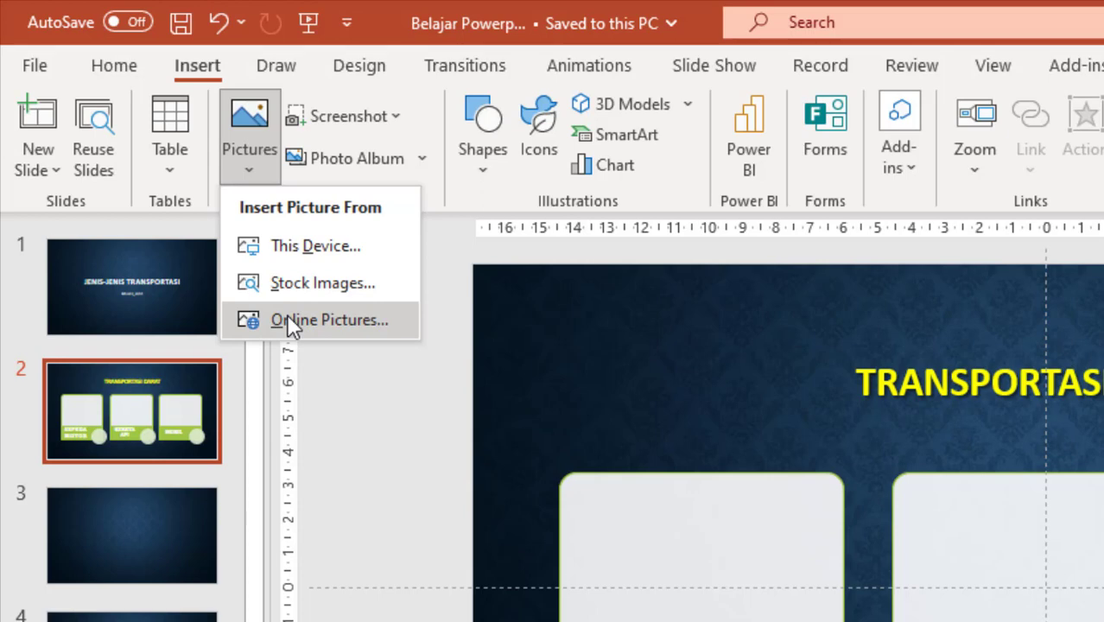
{"action": "left_click", "coordinate": [304, 249]}
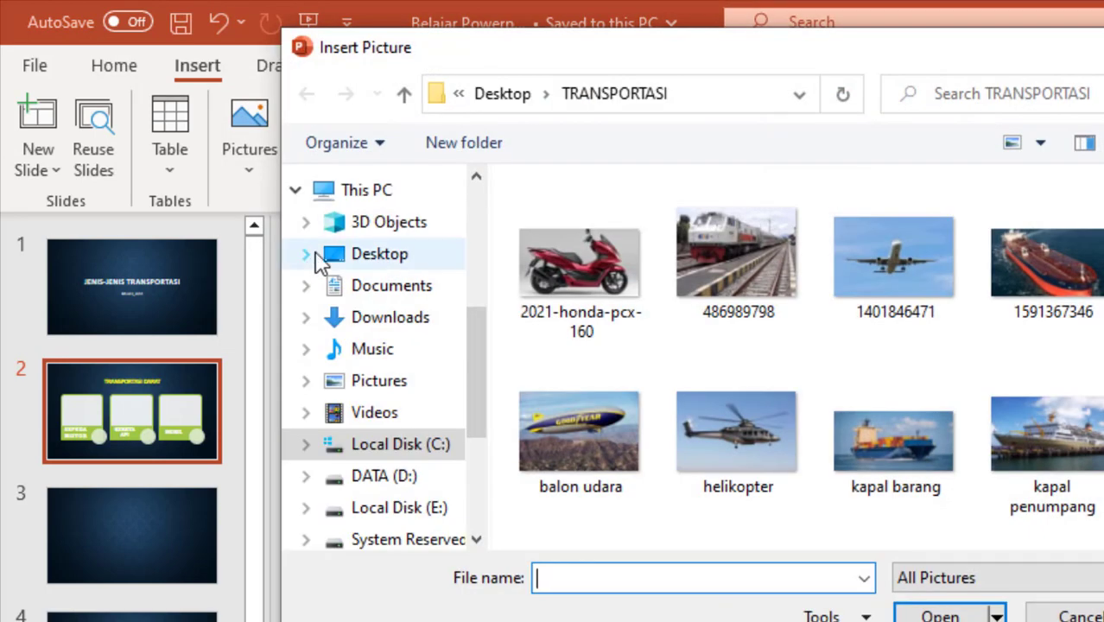
{"action": "left_click", "coordinate": [402, 233]}
{"action": "left_click", "coordinate": [399, 264]}
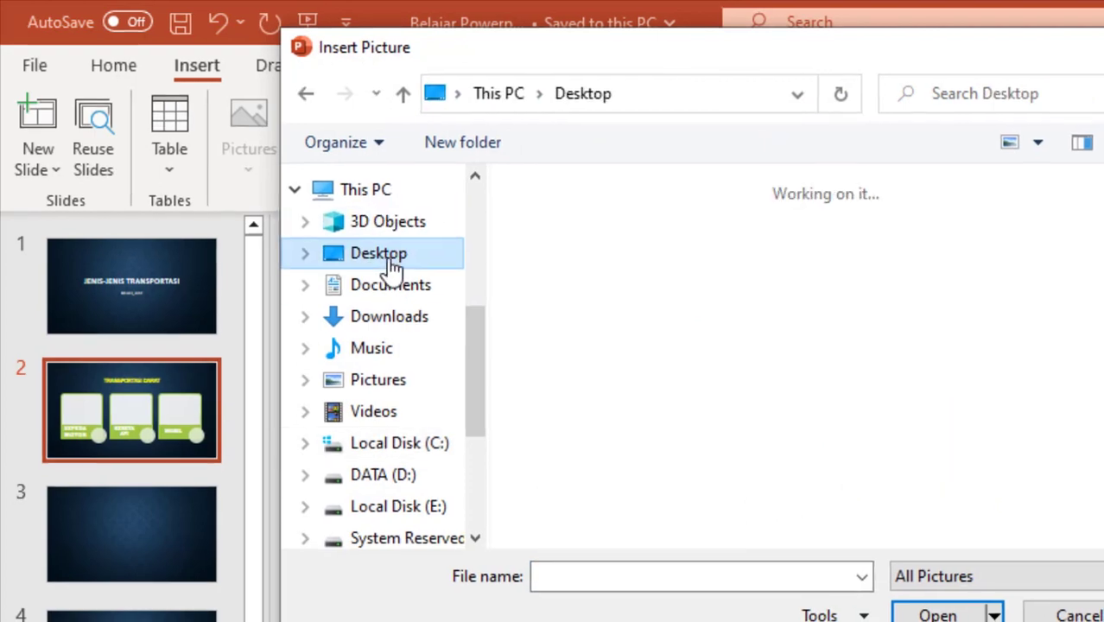
{"action": "left_click", "coordinate": [393, 285]}
{"action": "left_click", "coordinate": [333, 223]}
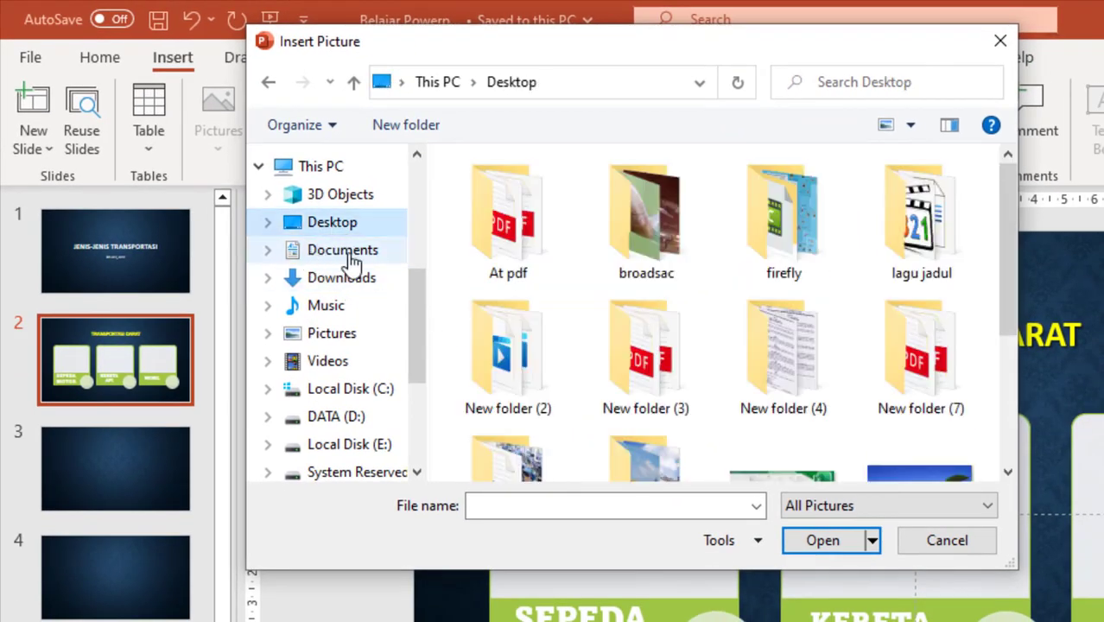
{"action": "scroll", "coordinate": [752, 298], "scroll_direction": "down", "scroll_amount": 2}
{"action": "double_click", "coordinate": [644, 370]}
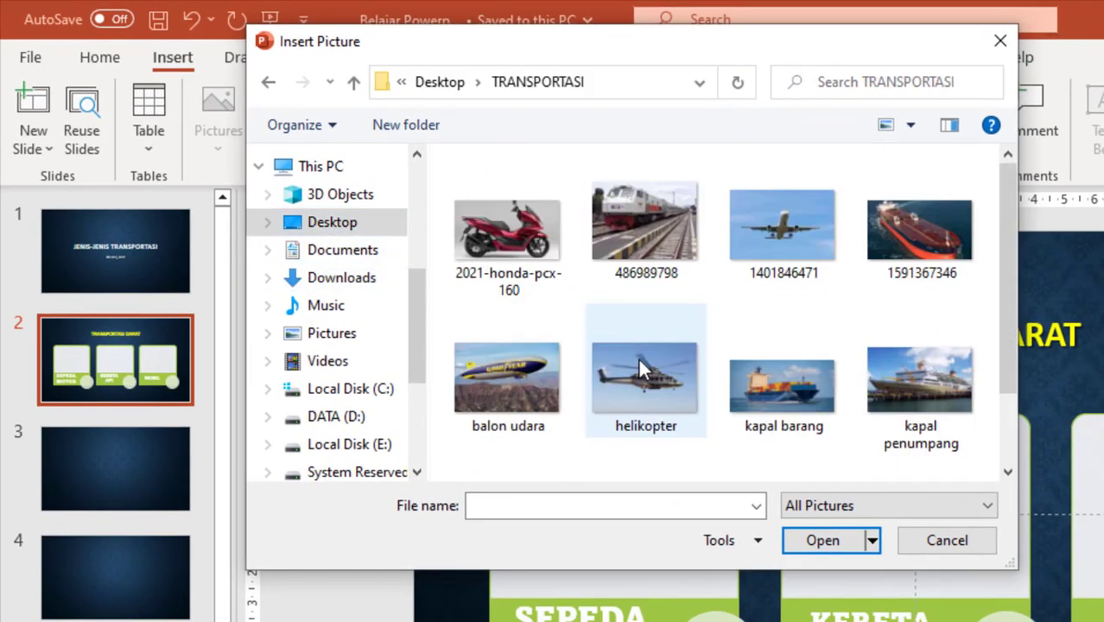
{"action": "left_click", "coordinate": [539, 274]}
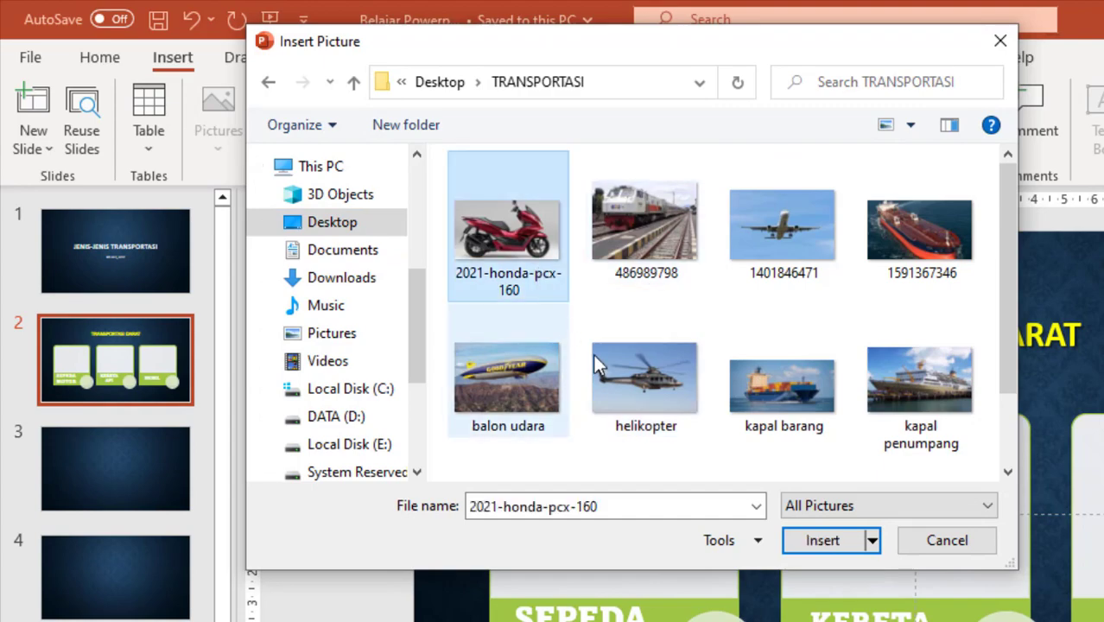
{"action": "left_click", "coordinate": [821, 541]}
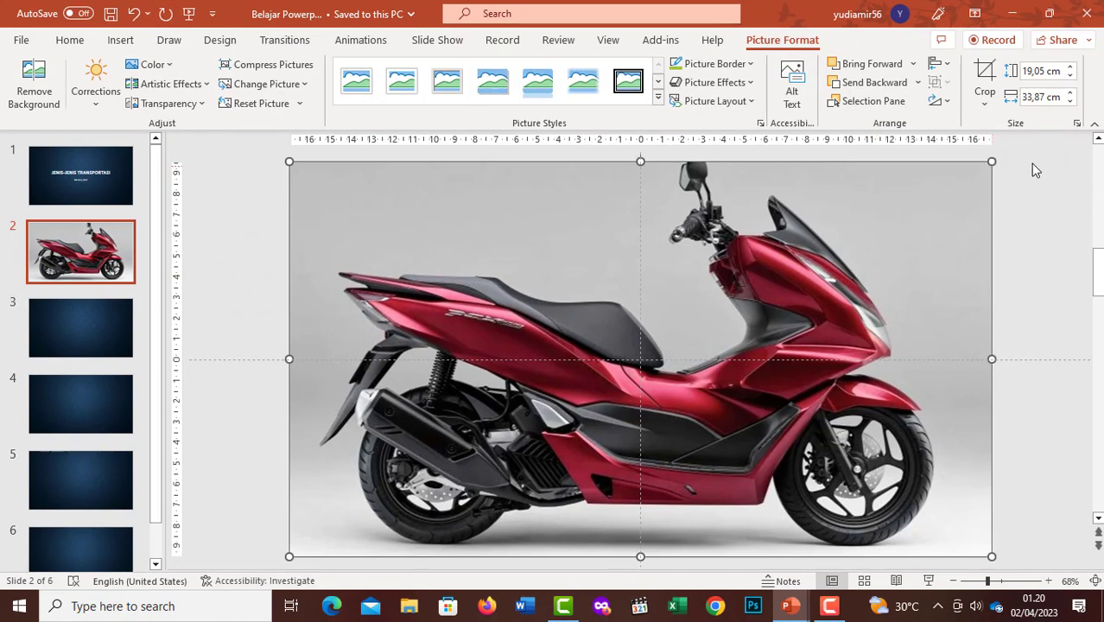
Step: Resize the loose motorcycle photo to 4,61 × 8,2 cm in the SEPEDA MOTOR card, then delete it
{"action": "left_click_drag", "start_coordinate": [992, 161], "coordinate": [429, 476]}
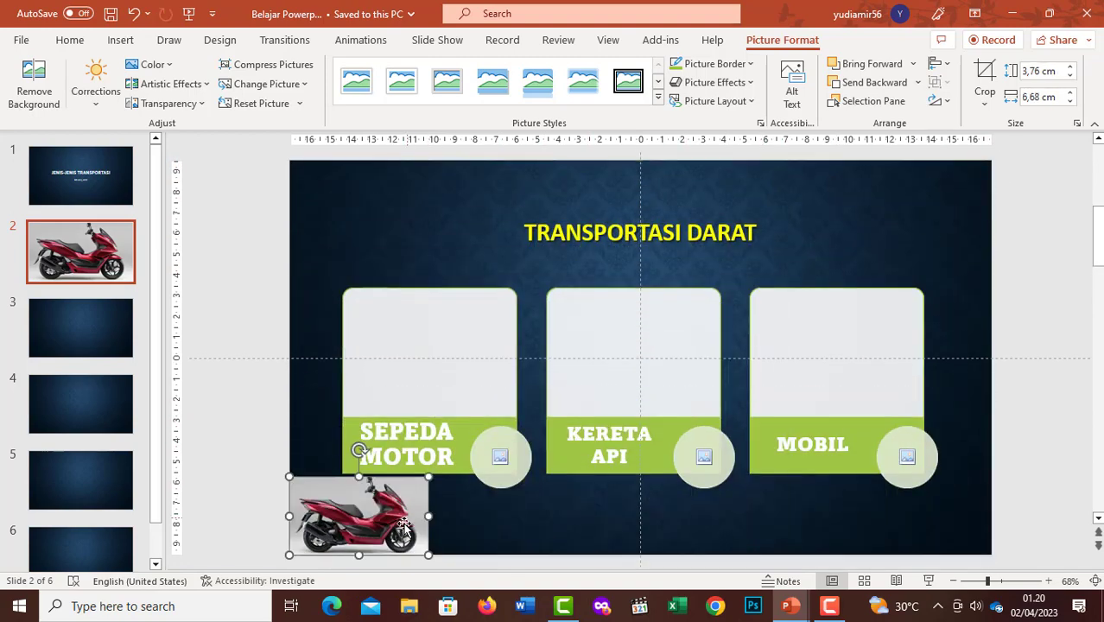
{"action": "mouse_move", "coordinate": [404, 524]}
{"action": "left_mouse_down"}
{"action": "mouse_move", "coordinate": [473, 358]}
{"action": "mouse_move", "coordinate": [509, 399]}
{"action": "left_mouse_up"}
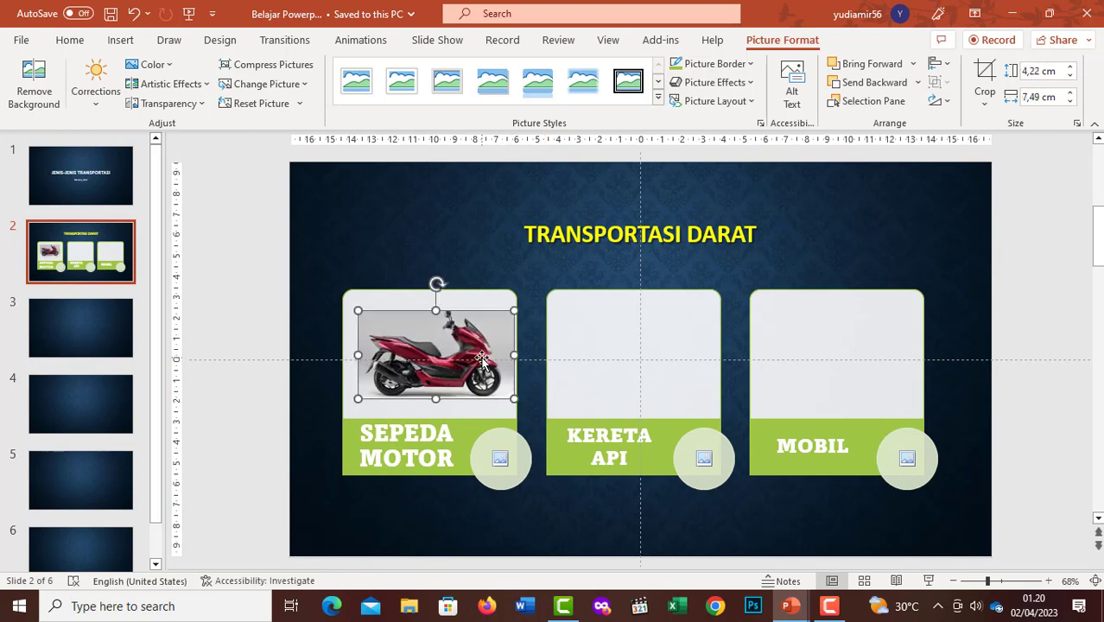
{"action": "left_click_drag", "start_coordinate": [480, 361], "coordinate": [476, 352]}
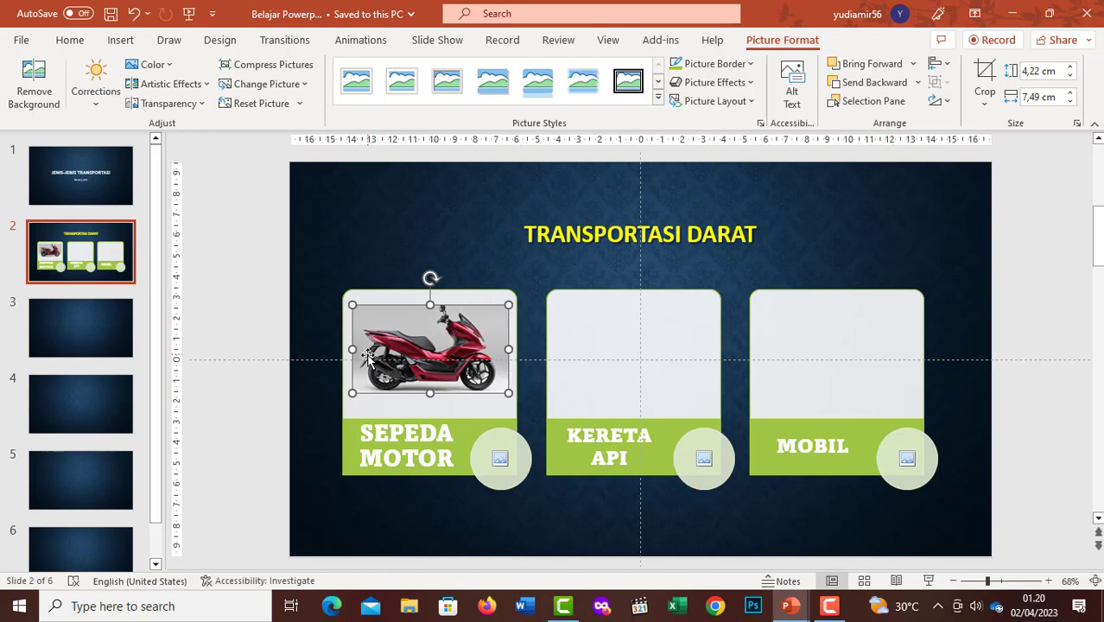
{"action": "mouse_move", "coordinate": [353, 305]}
{"action": "left_mouse_down"}
{"action": "mouse_move", "coordinate": [338, 296]}
{"action": "mouse_move", "coordinate": [377, 342]}
{"action": "left_mouse_up"}
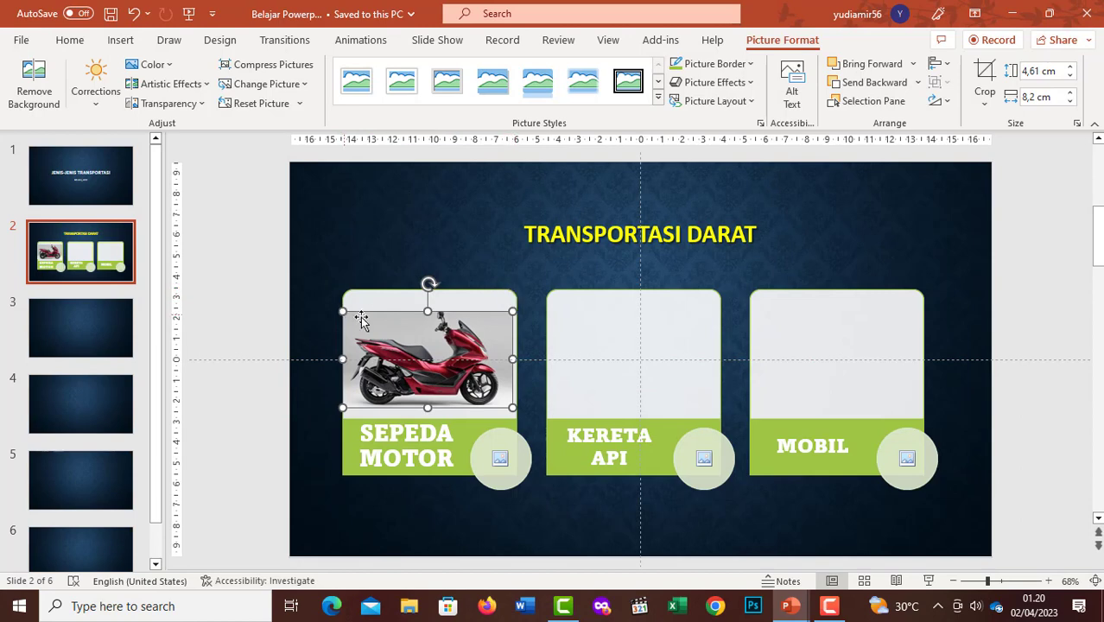
{"action": "mouse_move", "coordinate": [387, 321]}
{"action": "left_mouse_down"}
{"action": "mouse_move", "coordinate": [408, 312]}
{"action": "mouse_move", "coordinate": [409, 341]}
{"action": "left_mouse_up"}
{"action": "key", "text": "Delete"}
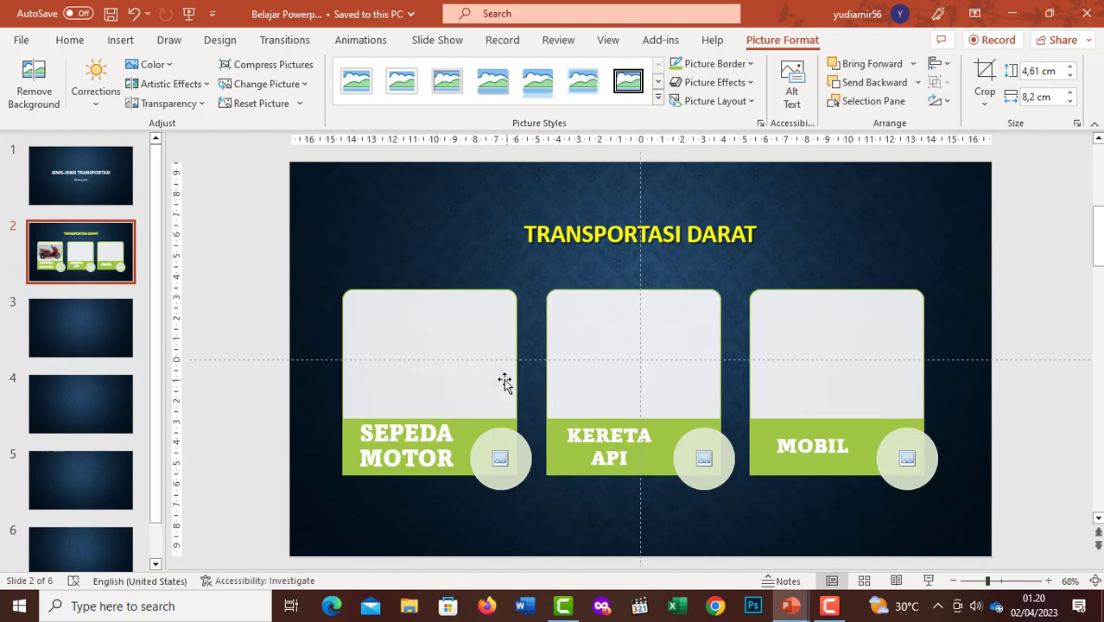
Step: Fill the SEPEDA MOTOR card's panel with the 2021-honda-pcx-160 photo from file
{"action": "left_click", "coordinate": [400, 325]}
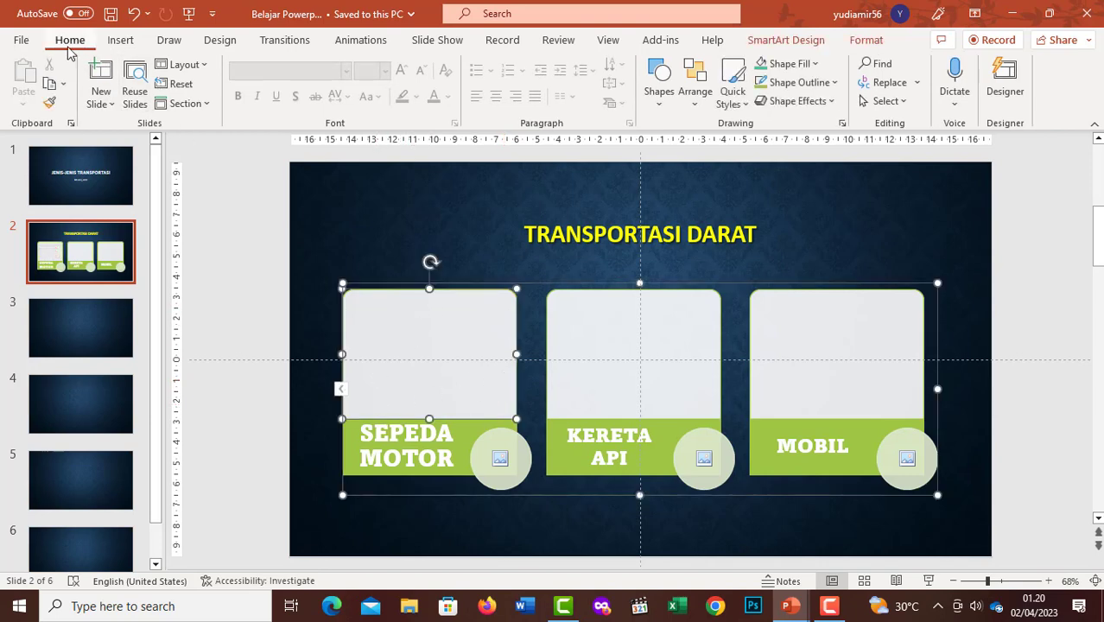
{"action": "left_click", "coordinate": [815, 65]}
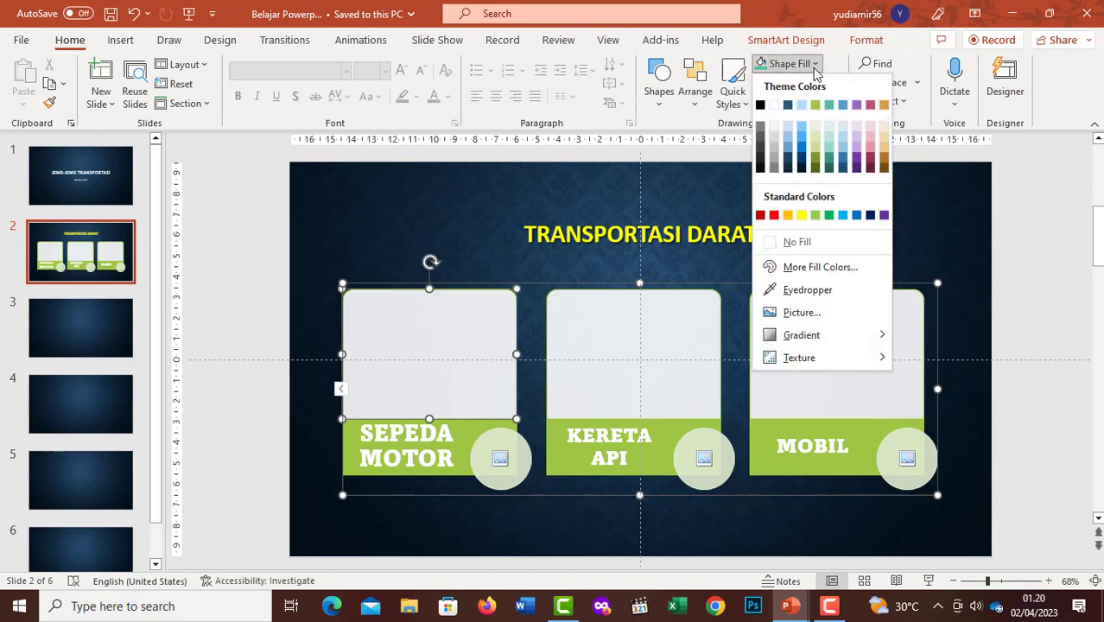
{"action": "left_click", "coordinate": [801, 312]}
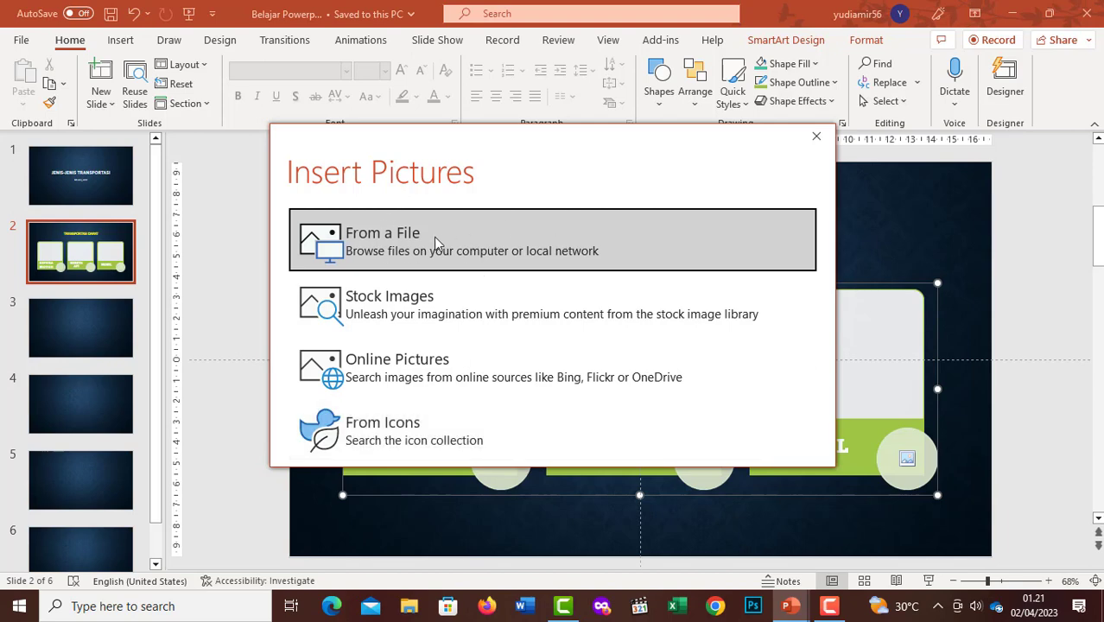
{"action": "left_click", "coordinate": [422, 239]}
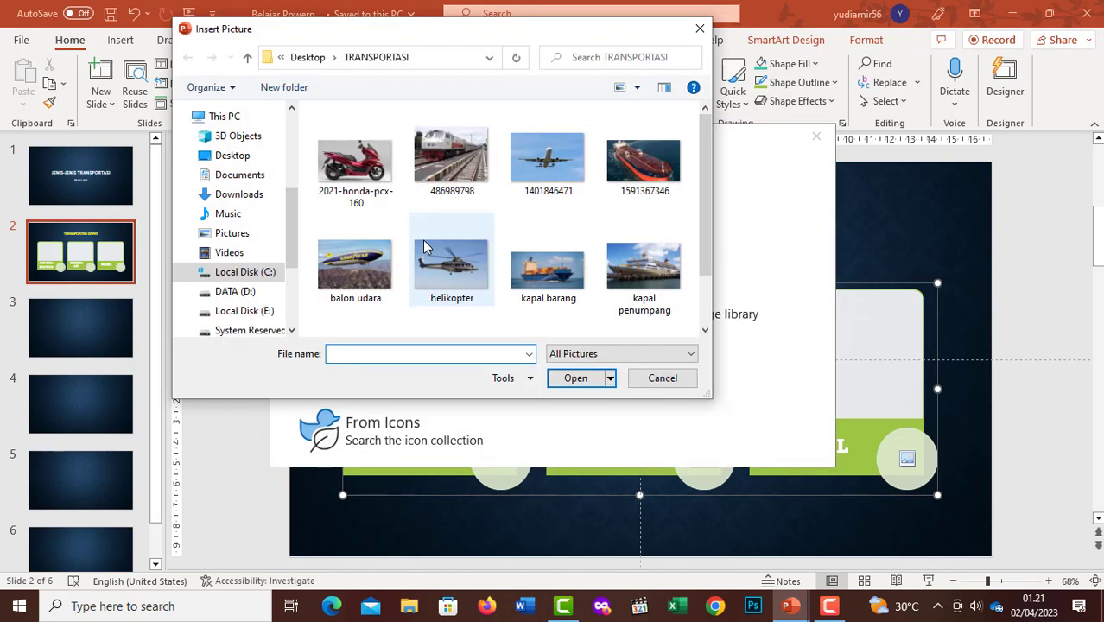
{"action": "left_click", "coordinate": [370, 177]}
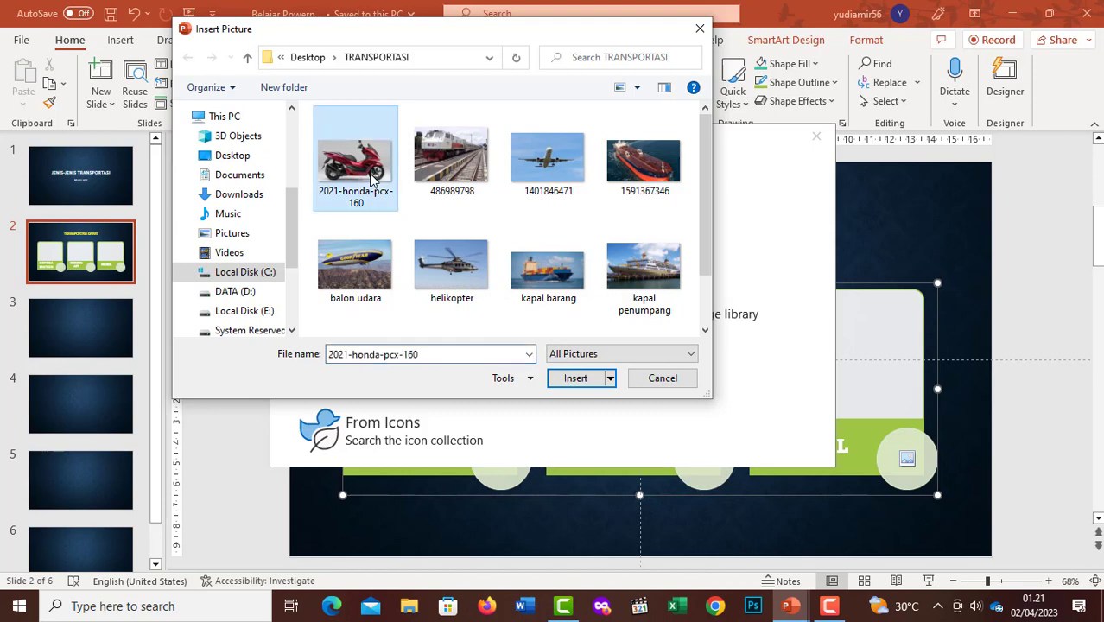
{"action": "left_click", "coordinate": [579, 382]}
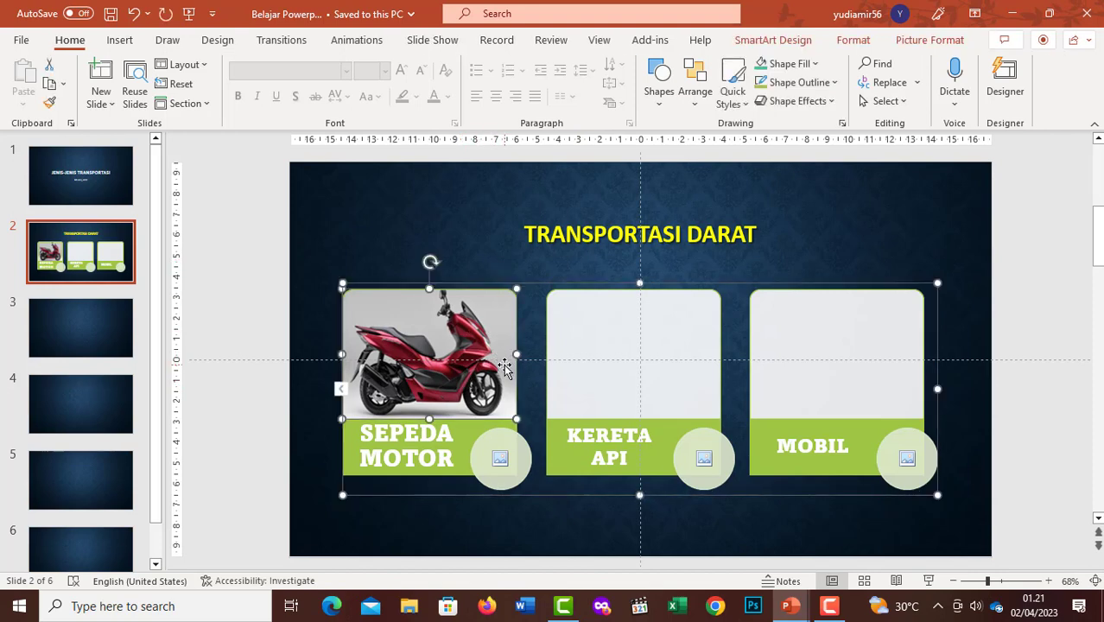
Step: Insert the 2021-honda-pcx-160 photo into the card's small circle and nudge it into place
{"action": "left_click", "coordinate": [500, 460]}
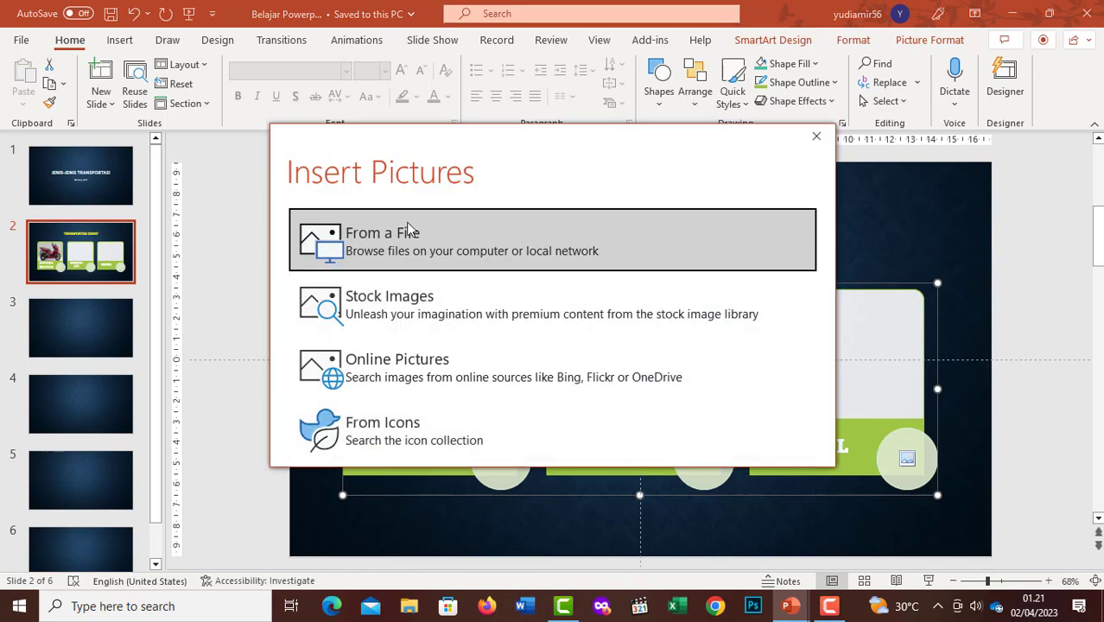
{"action": "left_click", "coordinate": [409, 249]}
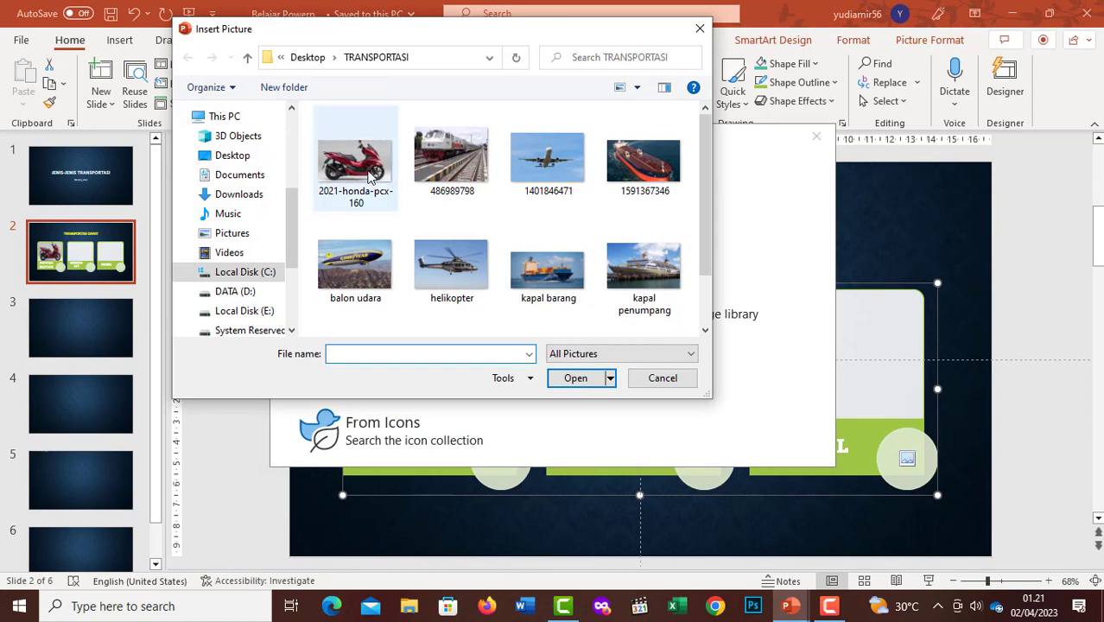
{"action": "left_click", "coordinate": [362, 166]}
{"action": "double_click", "coordinate": [362, 166]}
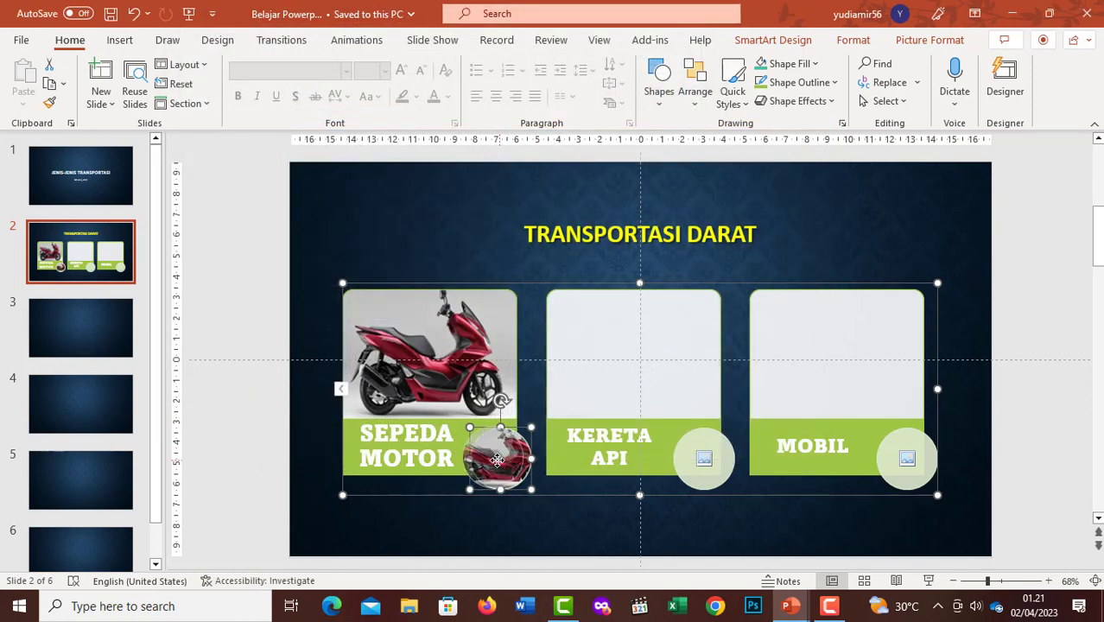
{"action": "left_click_drag", "start_coordinate": [504, 462], "coordinate": [528, 472]}
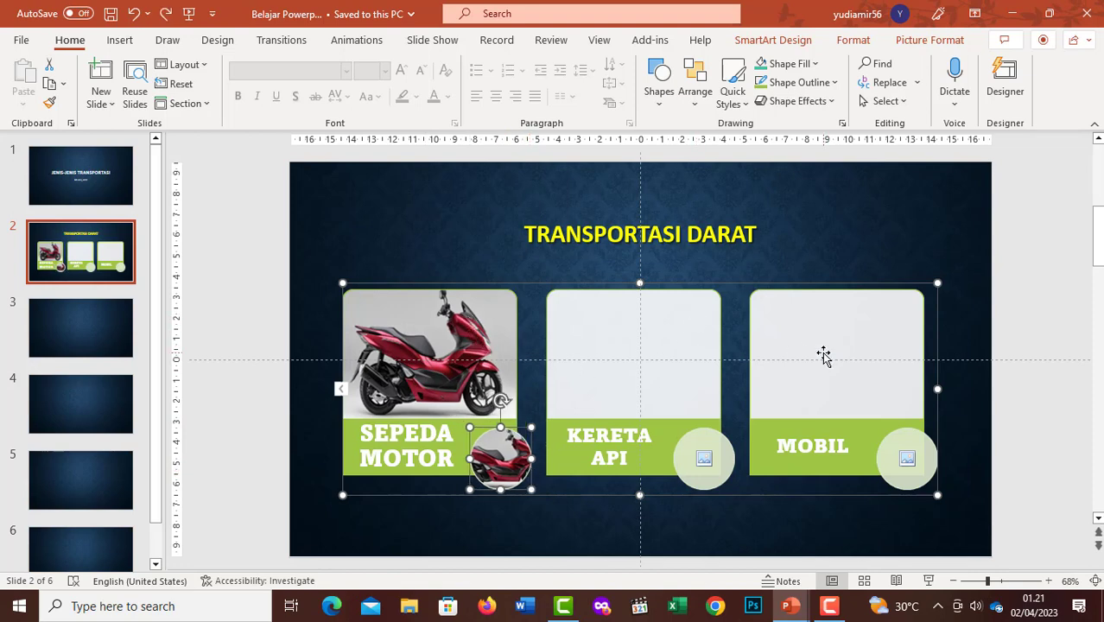
Step: Fill the KERETA API card's panel and small circle with the train photo
{"action": "left_click", "coordinate": [644, 348]}
{"action": "left_click", "coordinate": [801, 312]}
{"action": "left_click", "coordinate": [469, 192]}
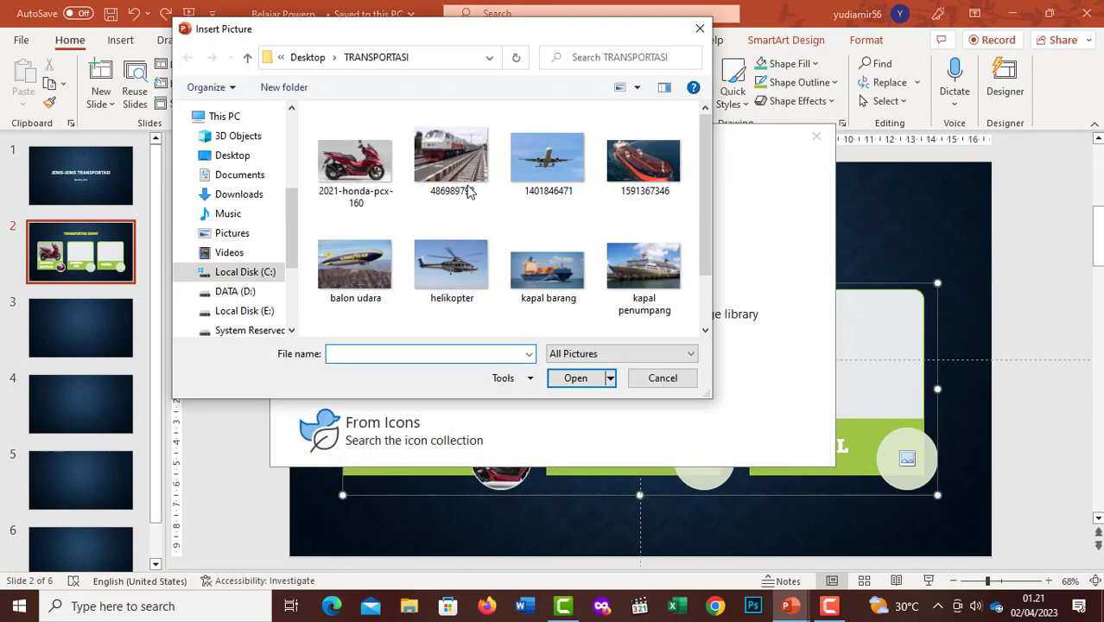
{"action": "double_click", "coordinate": [470, 192]}
{"action": "left_click", "coordinate": [702, 458]}
{"action": "left_click", "coordinate": [415, 199]}
{"action": "double_click", "coordinate": [450, 160]}
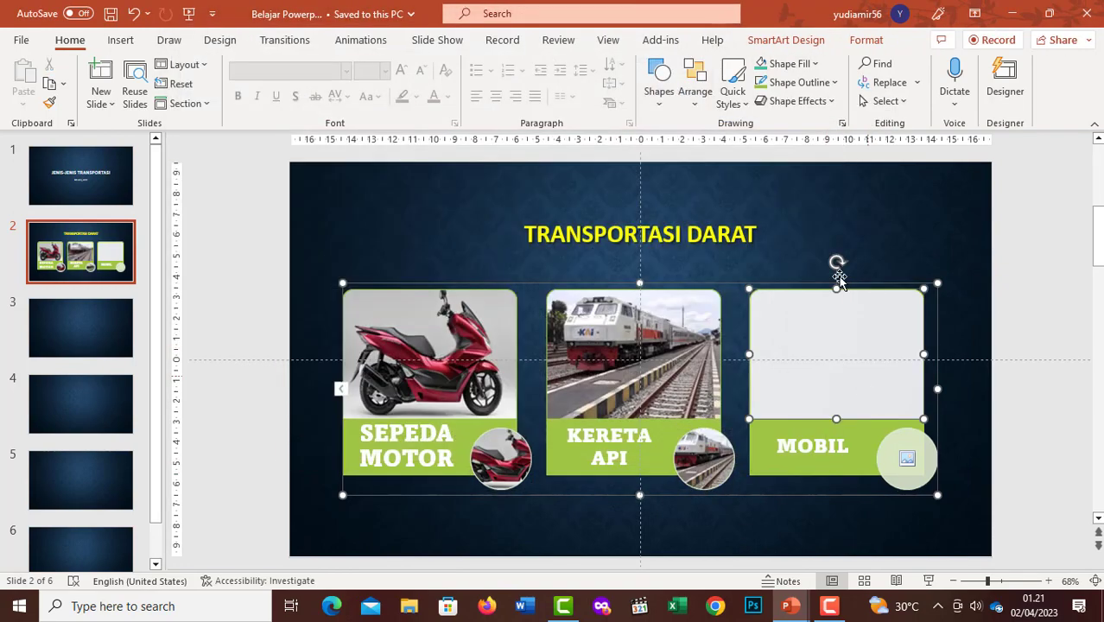
Step: Fill the MOBIL card's panel and small circle with the toyota-rush1 photo
{"action": "left_click", "coordinate": [789, 63]}
{"action": "left_click", "coordinate": [794, 286]}
{"action": "left_click", "coordinate": [516, 254]}
{"action": "scroll", "coordinate": [502, 259], "scroll_direction": "down", "scroll_amount": 1}
{"action": "left_click", "coordinate": [353, 299]}
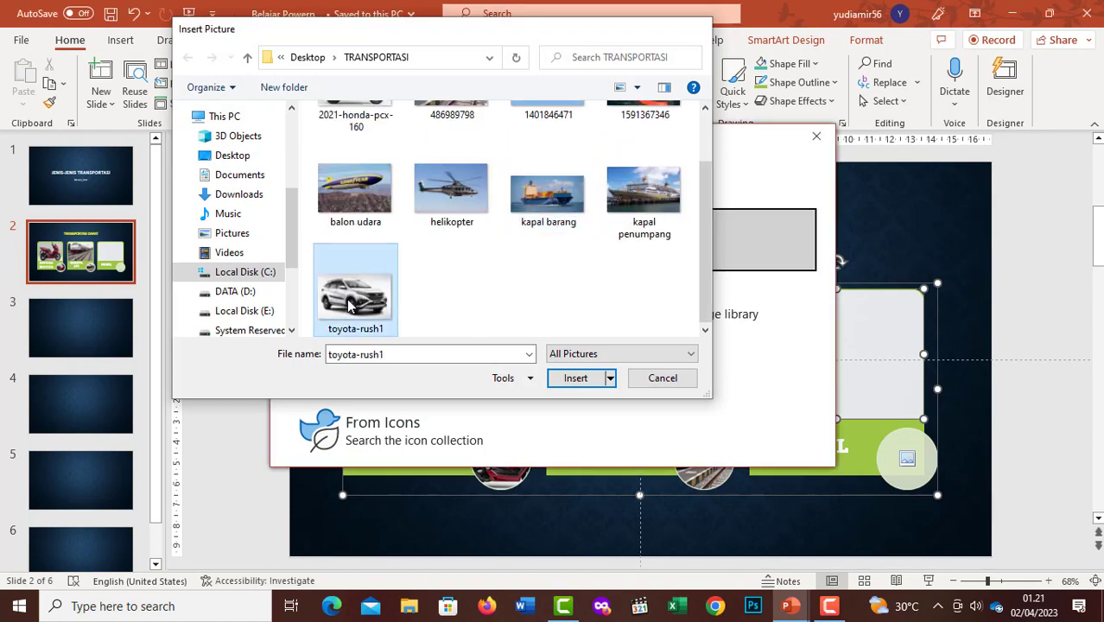
{"action": "double_click", "coordinate": [352, 298]}
{"action": "left_click", "coordinate": [597, 252]}
{"action": "double_click", "coordinate": [346, 294]}
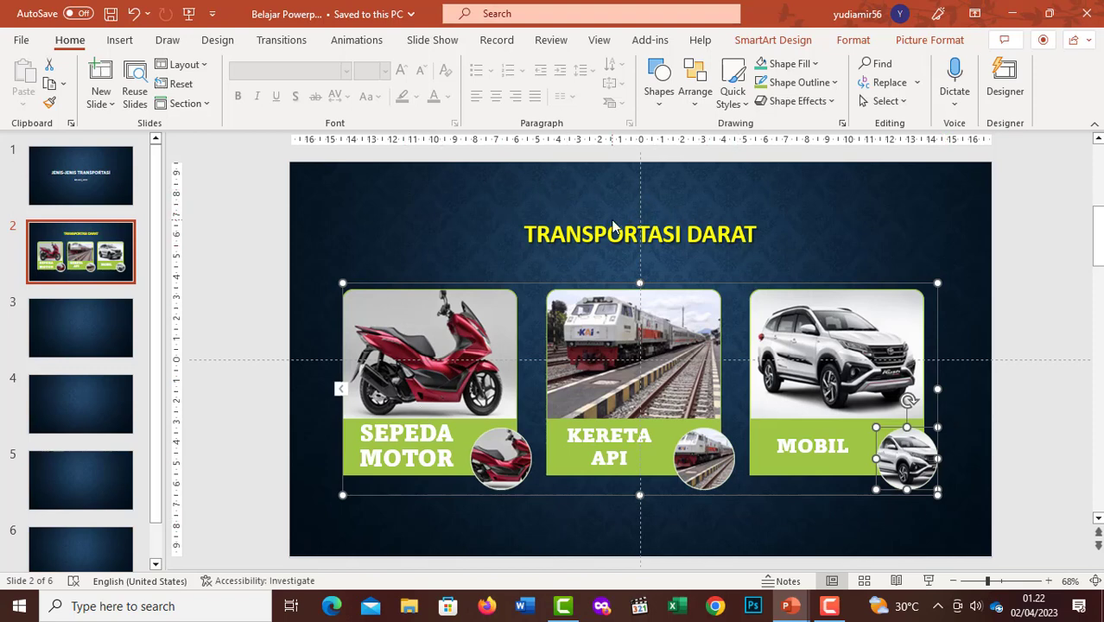
Step: Duplicate slide 2 from its thumbnail so the copy becomes slide 3
{"action": "right_click", "coordinate": [38, 269]}
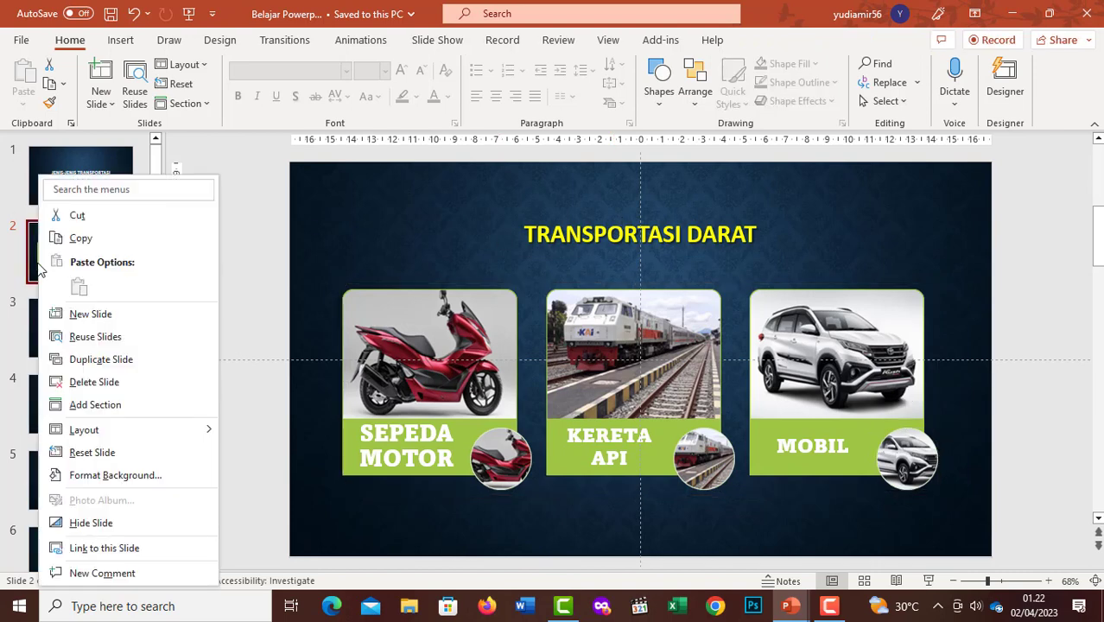
{"action": "left_click", "coordinate": [119, 361]}
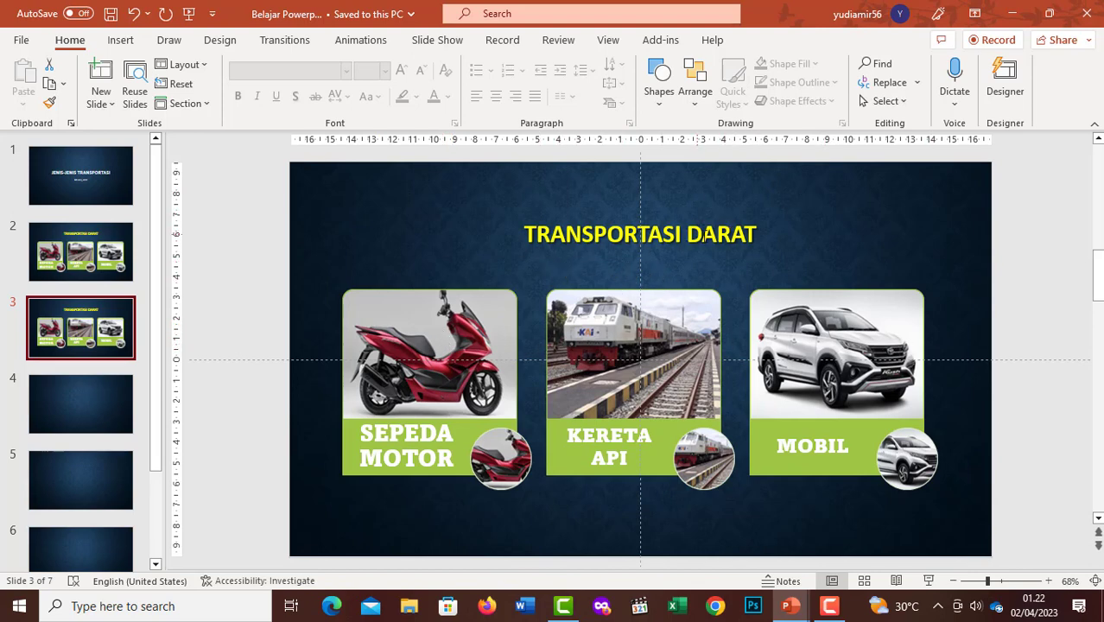
Step: Retitle the slide TRANSPORTASI LAUT and fill the first panel with a tanker photo captioned KAPAL TANKER
{"action": "double_click", "coordinate": [721, 234]}
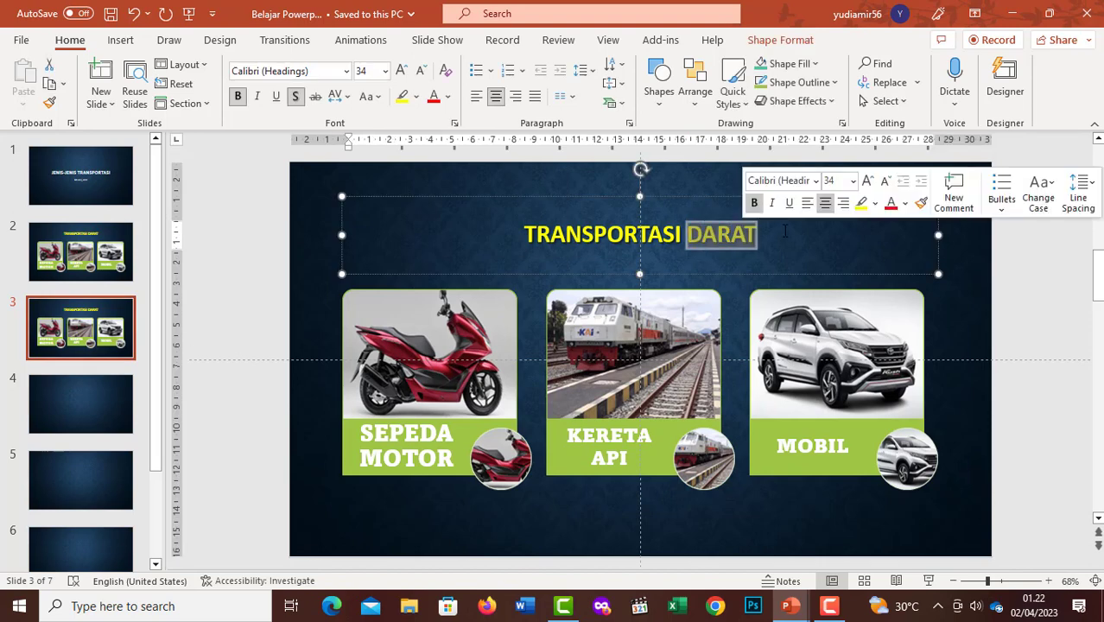
{"action": "type", "text": "LAUT"}
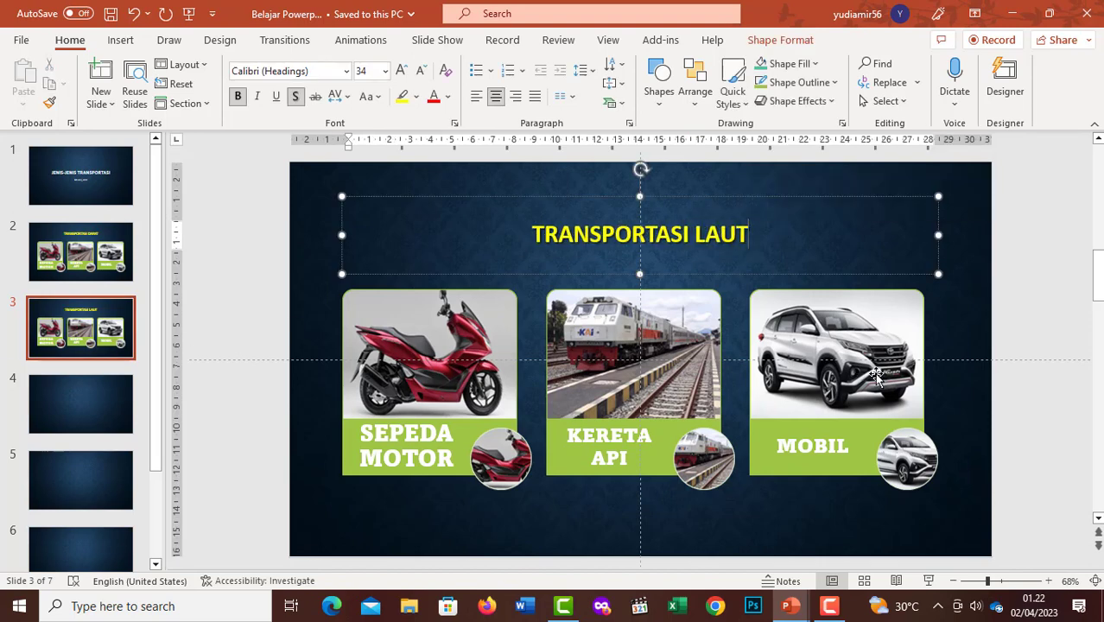
{"action": "left_click", "coordinate": [415, 347]}
{"action": "left_click", "coordinate": [814, 64]}
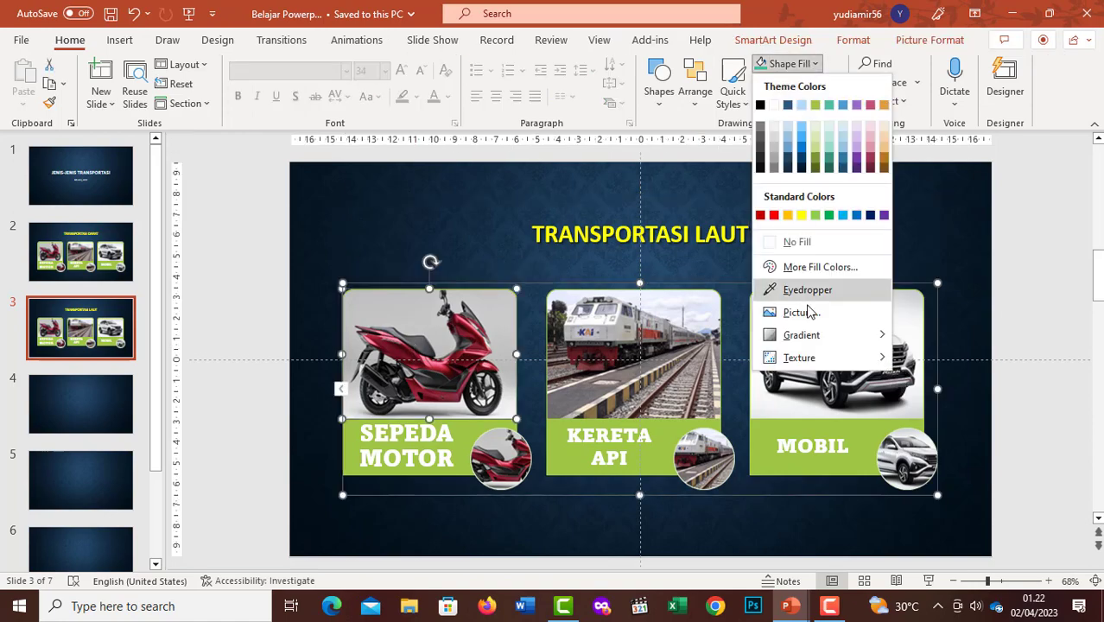
{"action": "left_click", "coordinate": [808, 312]}
{"action": "left_click", "coordinate": [457, 254]}
{"action": "double_click", "coordinate": [644, 156]}
{"action": "left_click_drag", "start_coordinate": [363, 432], "coordinate": [473, 473]}
{"action": "type", "text": "KA"}
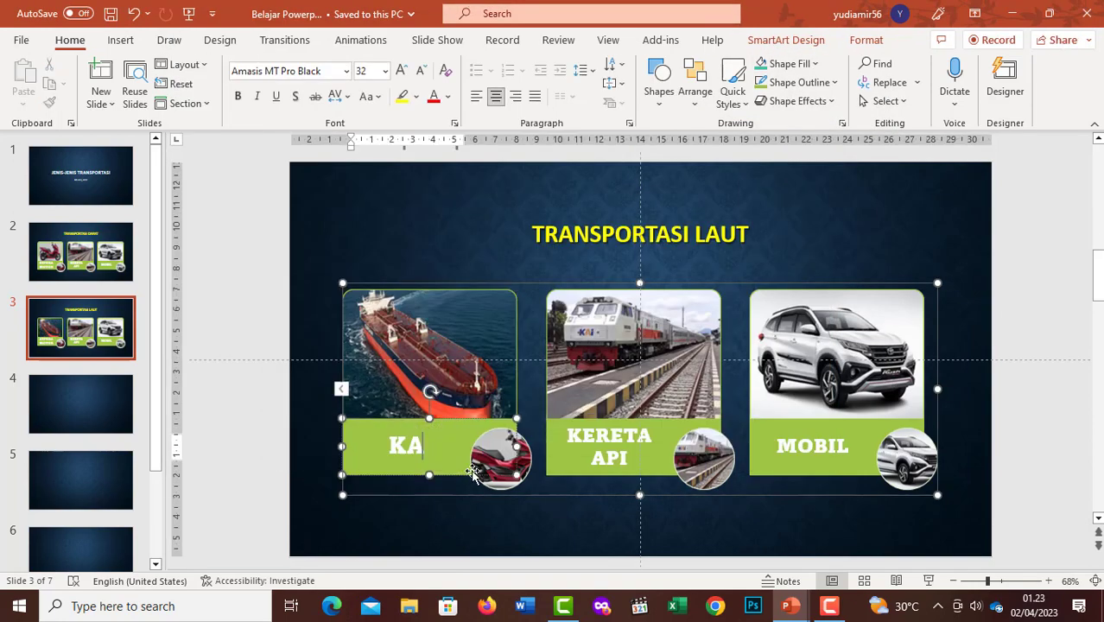
{"action": "type", "text": "PAL TANKER"}
Step: Fill the first panel's small circle with the tanker photo
{"action": "left_click", "coordinate": [502, 458]}
{"action": "left_click", "coordinate": [814, 64]}
{"action": "left_click", "coordinate": [801, 312]}
{"action": "left_click", "coordinate": [575, 377]}
{"action": "left_click", "coordinate": [786, 64]}
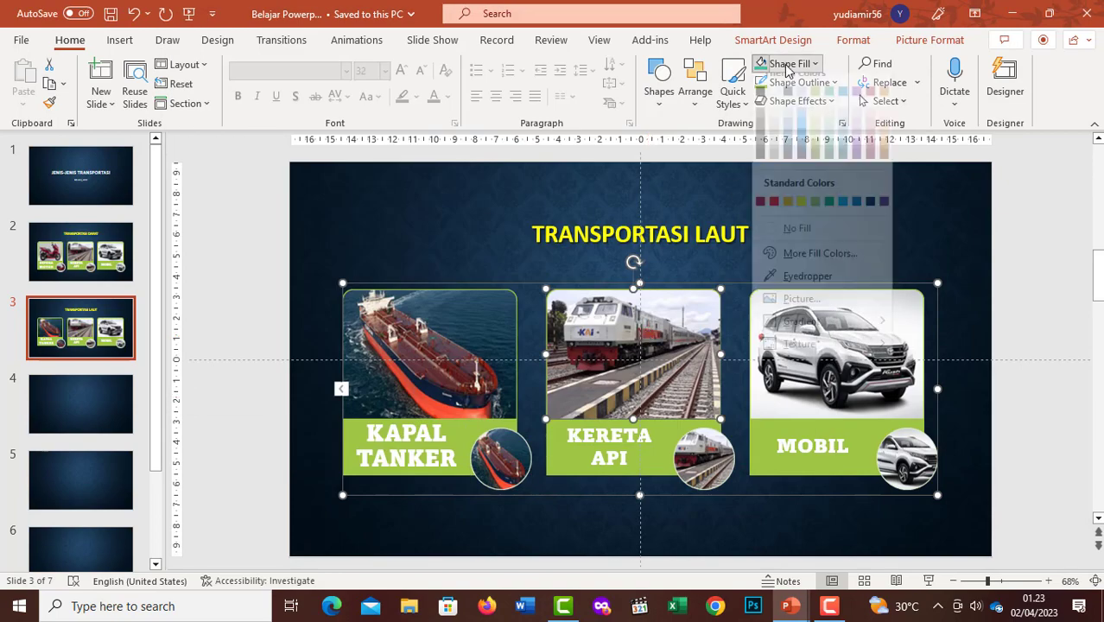
Step: Replace the middle panel's train photo and its circle with the cargo ship photo
{"action": "left_click", "coordinate": [801, 298]}
{"action": "left_click", "coordinate": [538, 240]}
{"action": "left_click", "coordinate": [569, 377]}
{"action": "left_click", "coordinate": [705, 458]}
{"action": "left_click", "coordinate": [786, 64]}
{"action": "left_click", "coordinate": [801, 298]}
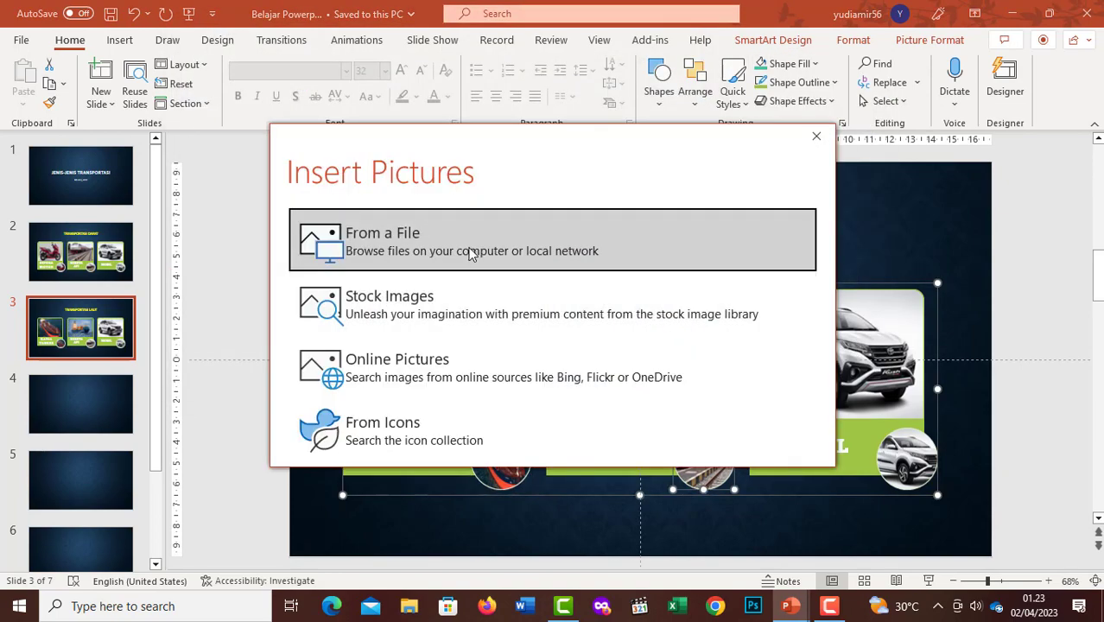
{"action": "left_click", "coordinate": [469, 253]}
{"action": "double_click", "coordinate": [616, 136]}
Step: Replace the right panel's car photo and its circle with the passenger ship photo
{"action": "left_click", "coordinate": [877, 346]}
{"action": "left_click", "coordinate": [787, 64]}
{"action": "left_click", "coordinate": [801, 298]}
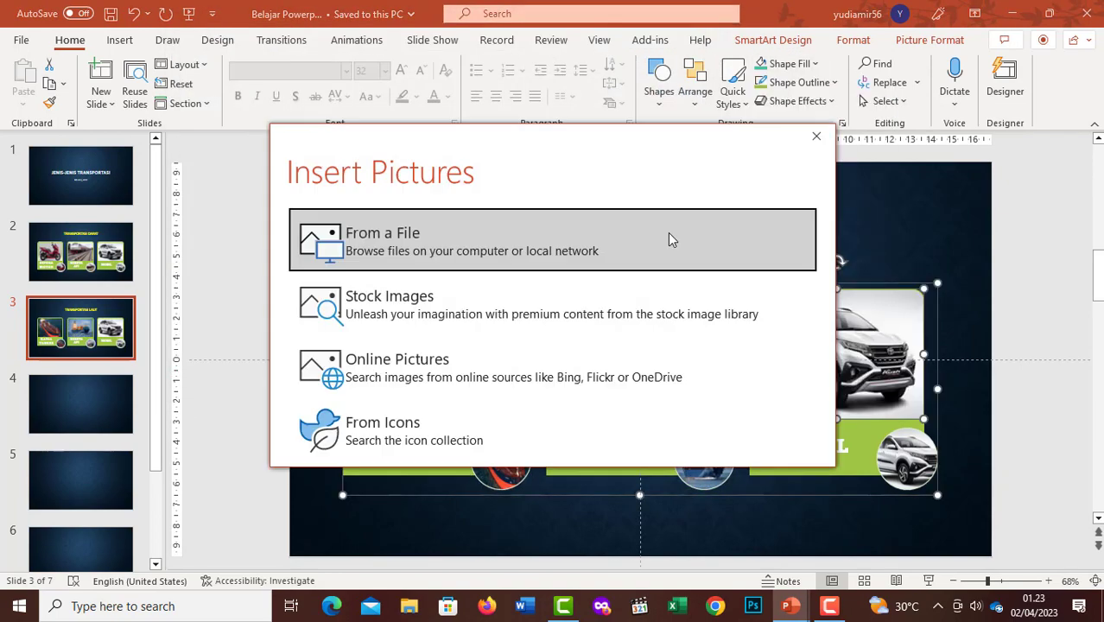
{"action": "left_click", "coordinate": [672, 240]}
{"action": "double_click", "coordinate": [646, 247]}
{"action": "left_click", "coordinate": [908, 458]}
{"action": "left_click", "coordinate": [786, 64]}
{"action": "left_click", "coordinate": [572, 377]}
Step: Relabel the middle and right cards KAPAL BARANG and KAPAL PENUMPANG
{"action": "left_click_drag", "start_coordinate": [566, 429], "coordinate": [668, 467]}
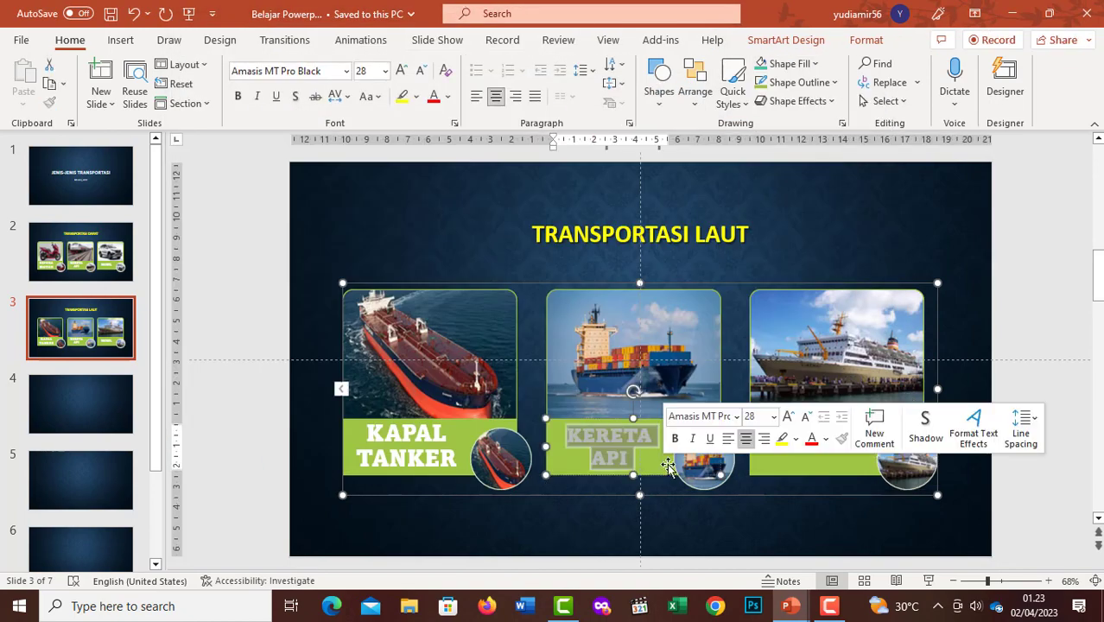
{"action": "type", "text": "KAPAL BARANG"}
{"action": "left_click_drag", "start_coordinate": [769, 433], "coordinate": [970, 479]}
{"action": "type", "text": "KAPAL PENUMPANG"}
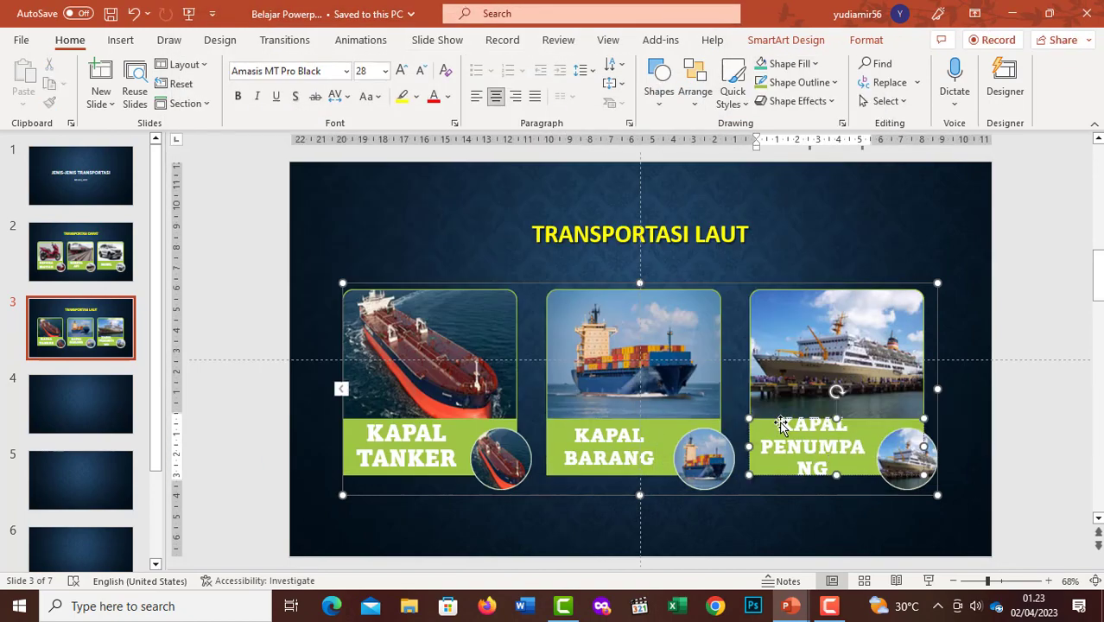
Step: Shrink the three ship labels' font size to 24
{"action": "key", "text": "ctrl+a"}
{"action": "left_click", "coordinate": [421, 70]}
{"action": "left_click_drag", "start_coordinate": [566, 430], "coordinate": [657, 467]}
{"action": "left_click", "coordinate": [420, 70]}
{"action": "left_click_drag", "start_coordinate": [354, 423], "coordinate": [458, 471]}
{"action": "left_click", "coordinate": [420, 70]}
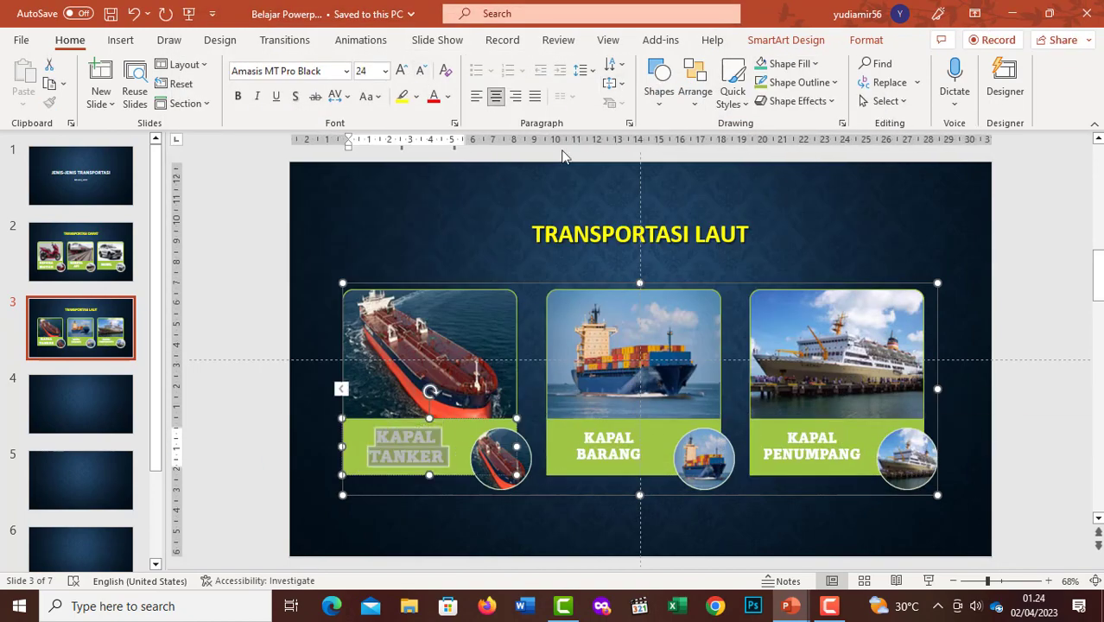
{"action": "left_click", "coordinate": [956, 352]}
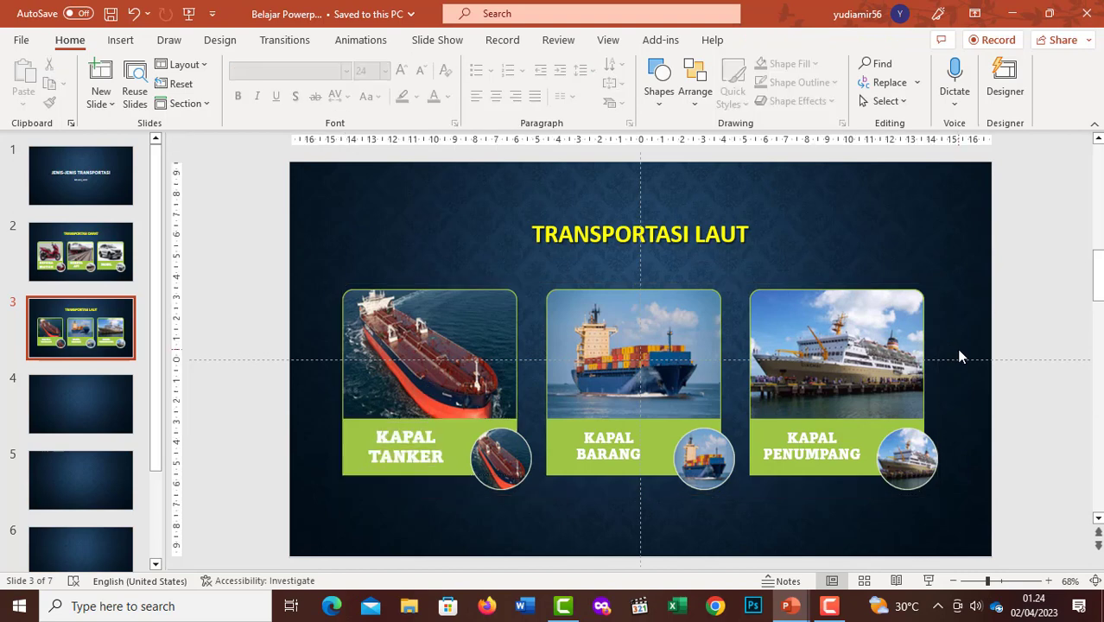
Step: Duplicate the TRANSPORTASI LAUT slide 3 to create slide 4
{"action": "left_click", "coordinate": [87, 264]}
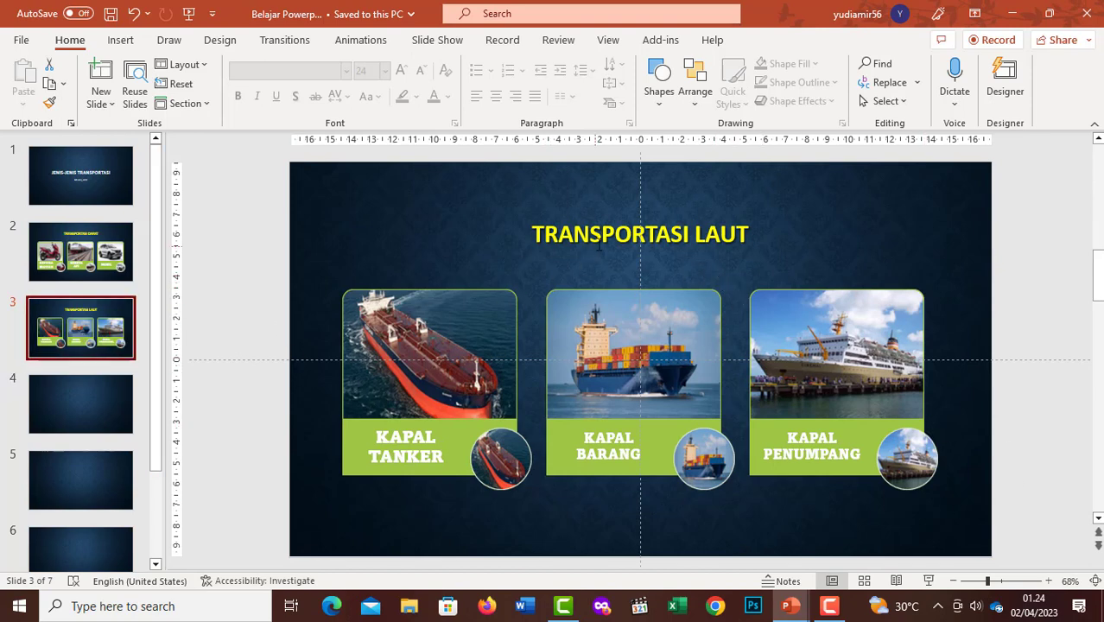
{"action": "right_click", "coordinate": [81, 327]}
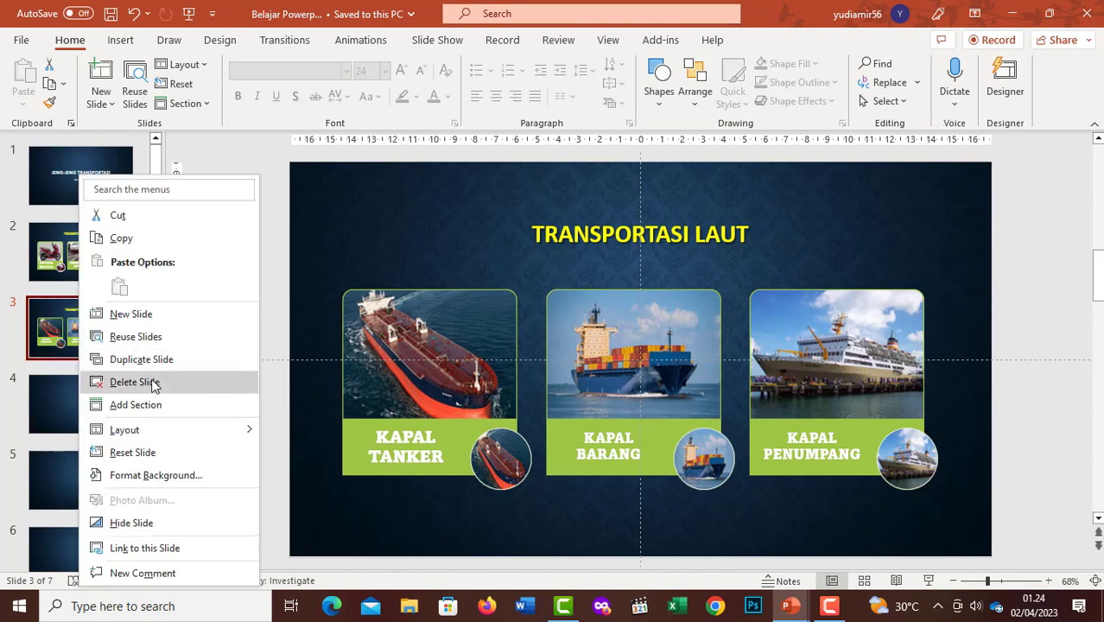
{"action": "left_click", "coordinate": [171, 362]}
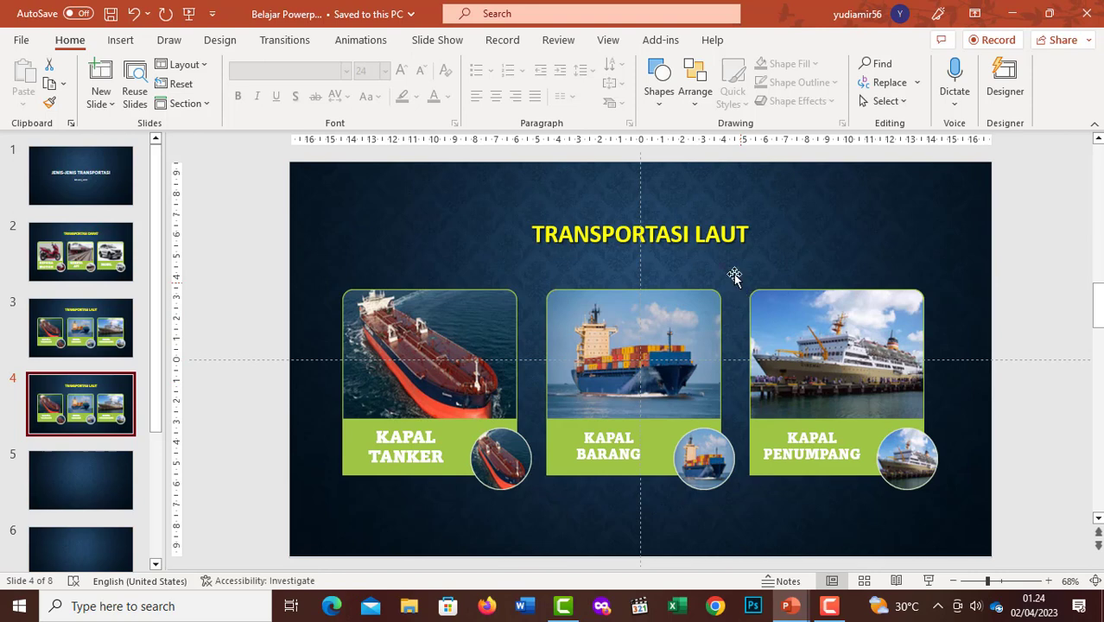
Step: Retitle the slide TRANSPORTASI UDARA and fill the first panel with the airplane photo
{"action": "double_click", "coordinate": [700, 234]}
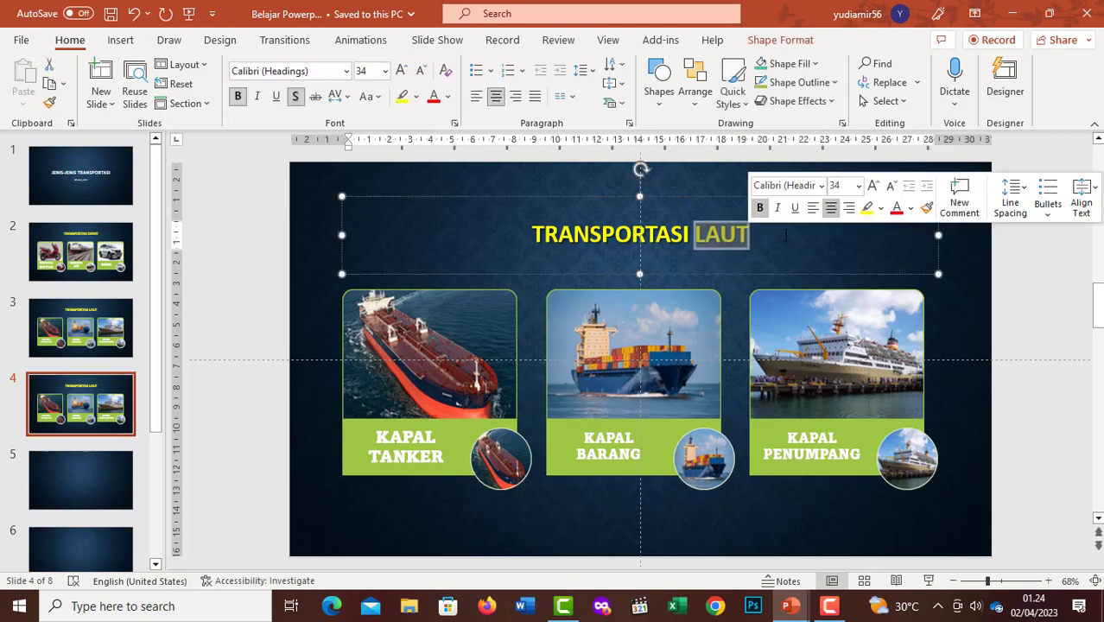
{"action": "type", "text": "UDARA"}
{"action": "left_click", "coordinate": [455, 366]}
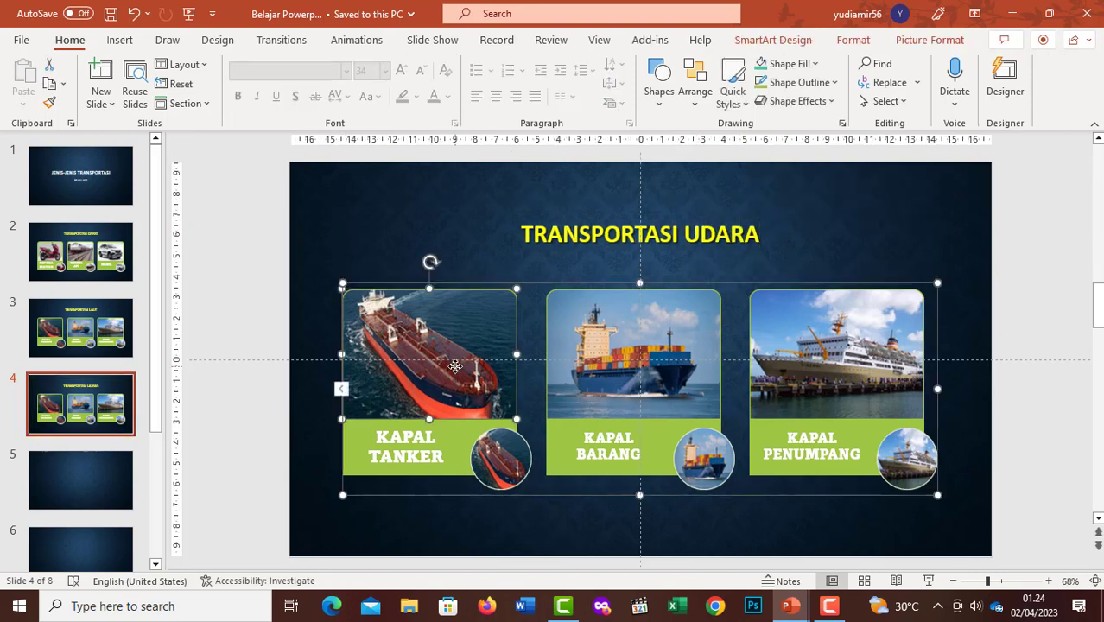
{"action": "left_click", "coordinate": [789, 63]}
{"action": "left_click", "coordinate": [801, 313]}
{"action": "left_click", "coordinate": [420, 235]}
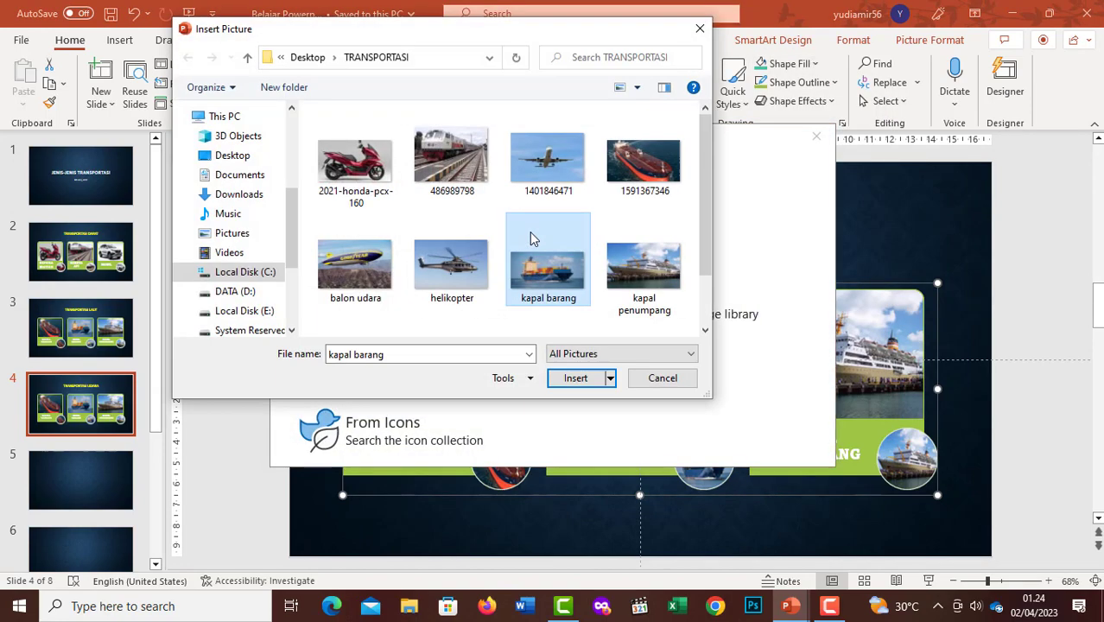
{"action": "double_click", "coordinate": [547, 160]}
Step: Put the airplane photo in the first circle and relabel the card PESAWAT
{"action": "left_click", "coordinate": [501, 458]}
{"action": "left_click", "coordinate": [789, 63]}
{"action": "left_click", "coordinate": [806, 313]}
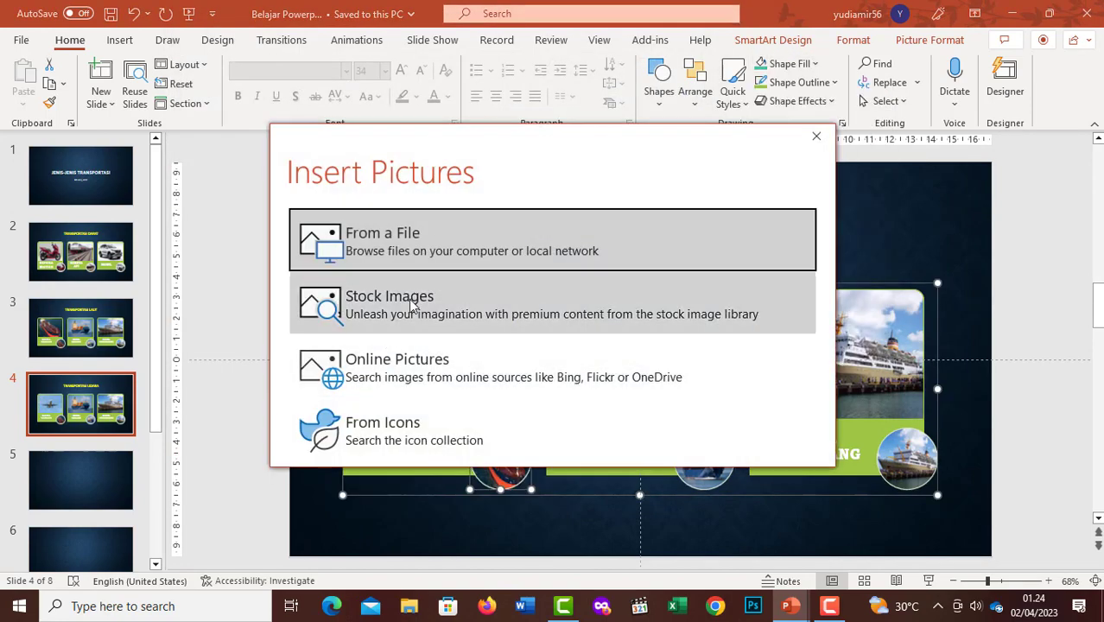
{"action": "left_click", "coordinate": [406, 231]}
{"action": "double_click", "coordinate": [547, 160]}
{"action": "triple_click", "coordinate": [454, 456]}
{"action": "type", "text": "PESA"}
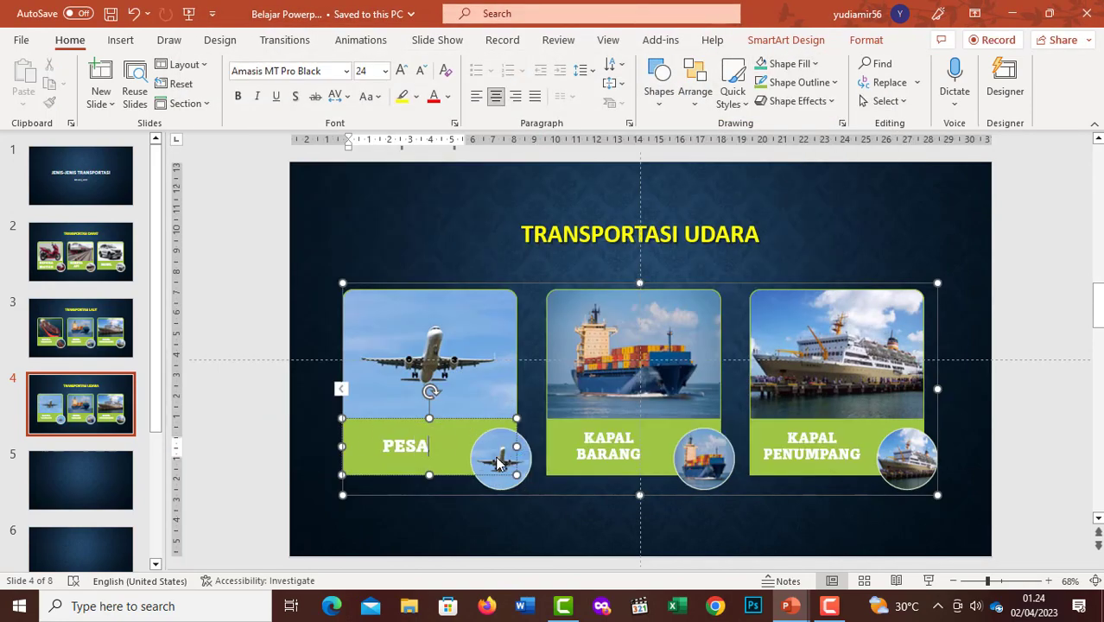
{"action": "type", "text": "WAT"}
Step: Fill the middle panel and circle with the helicopter photo, labelled HELIKOPTER
{"action": "left_click", "coordinate": [624, 343]}
{"action": "left_click", "coordinate": [789, 63]}
{"action": "left_click", "coordinate": [801, 312]}
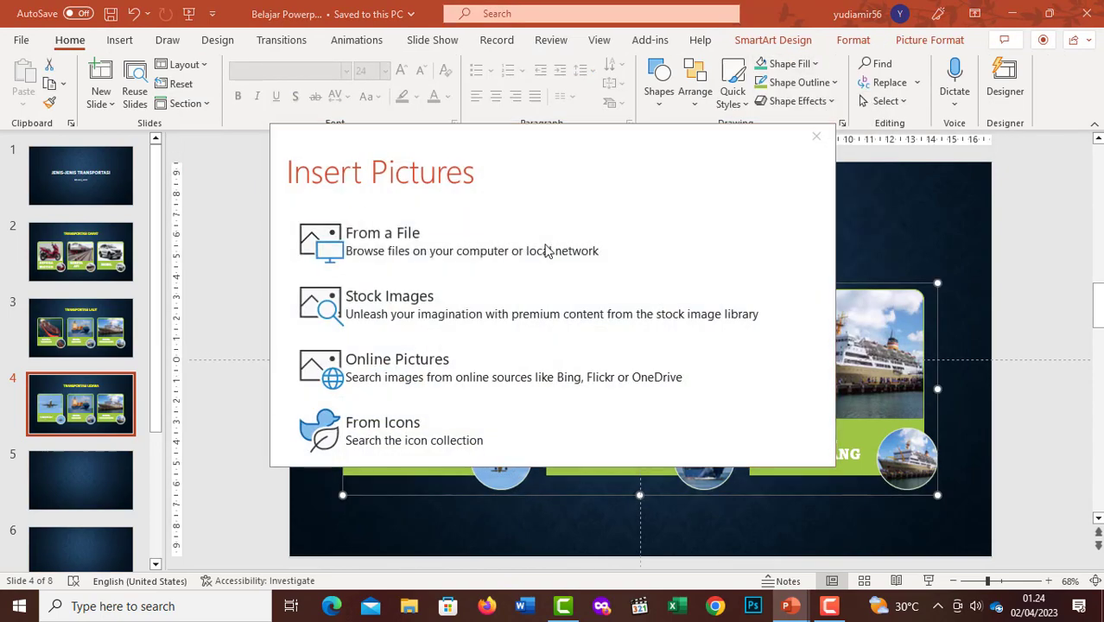
{"action": "left_click", "coordinate": [406, 231]}
{"action": "double_click", "coordinate": [472, 269]}
{"action": "left_click", "coordinate": [704, 458]}
{"action": "left_click", "coordinate": [789, 63]}
{"action": "left_click", "coordinate": [812, 313]}
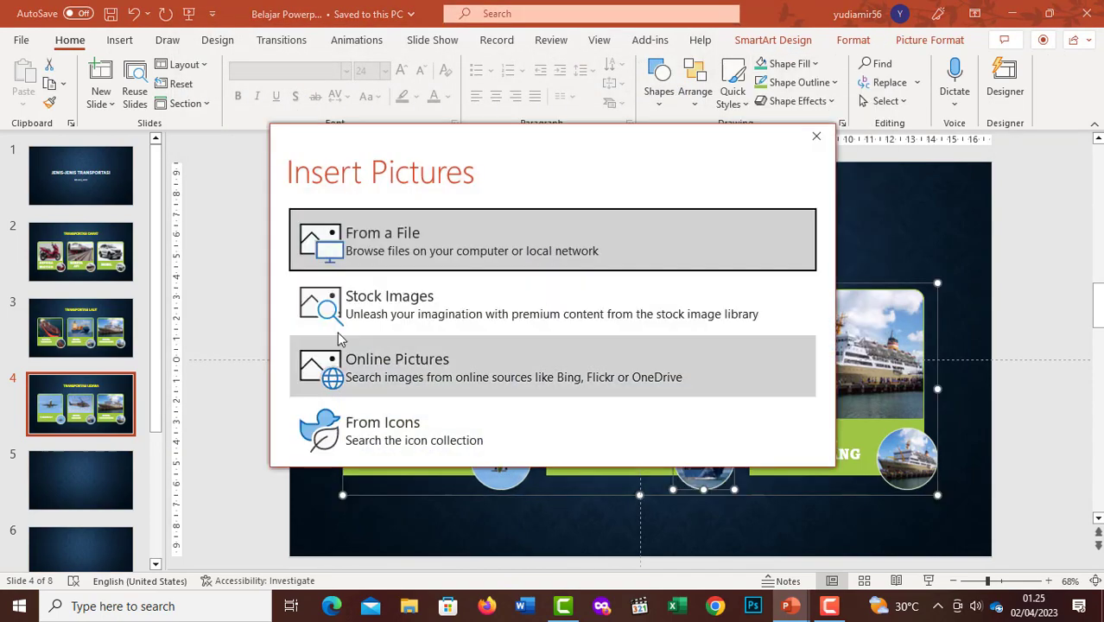
{"action": "left_click", "coordinate": [406, 232]}
{"action": "double_click", "coordinate": [484, 274]}
{"action": "type", "text": "HELIKOP"}
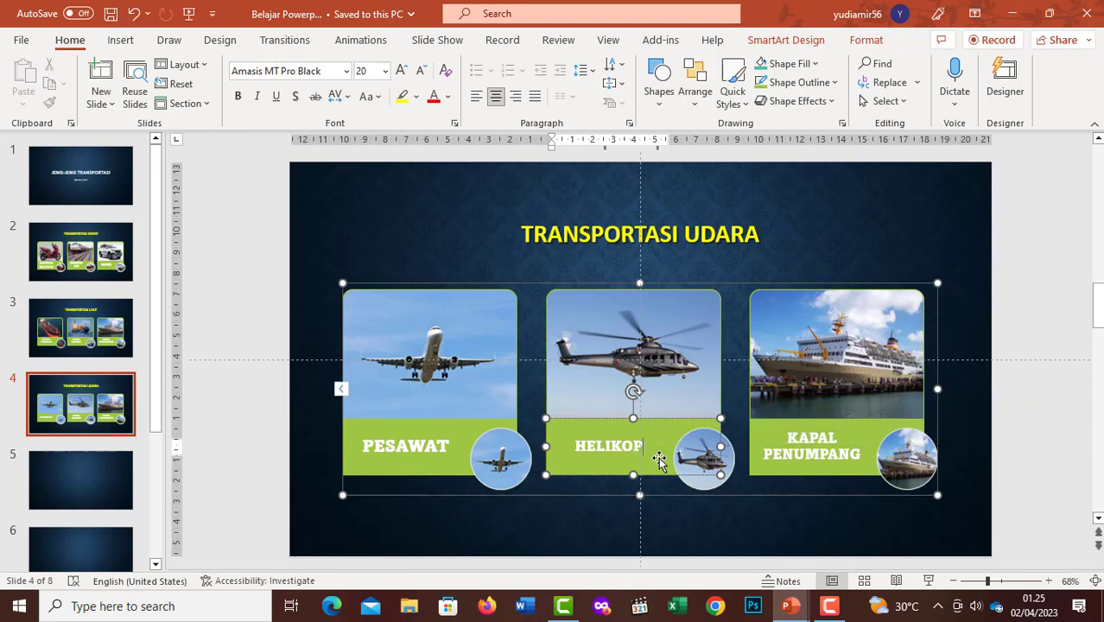
{"action": "type", "text": "TER"}
Step: Fill the right panel with the blimp photo in place of the passenger ship
{"action": "left_click", "coordinate": [836, 332]}
{"action": "left_click", "coordinate": [814, 64]}
{"action": "left_click", "coordinate": [802, 312]}
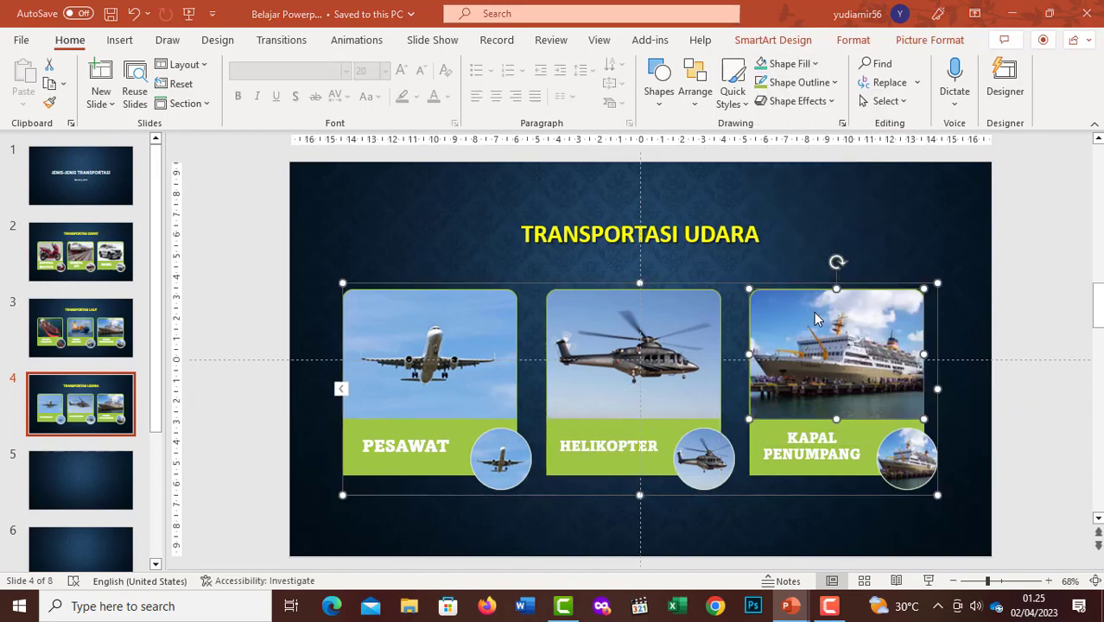
{"action": "left_click", "coordinate": [380, 264]}
{"action": "scroll", "coordinate": [370, 222], "scroll_direction": "down", "scroll_amount": 2}
{"action": "double_click", "coordinate": [370, 222]}
Step: Put the blimp photo in the right circle and relabel the card BALON UDARA
{"action": "left_click", "coordinate": [902, 462]}
{"action": "left_click", "coordinate": [791, 64]}
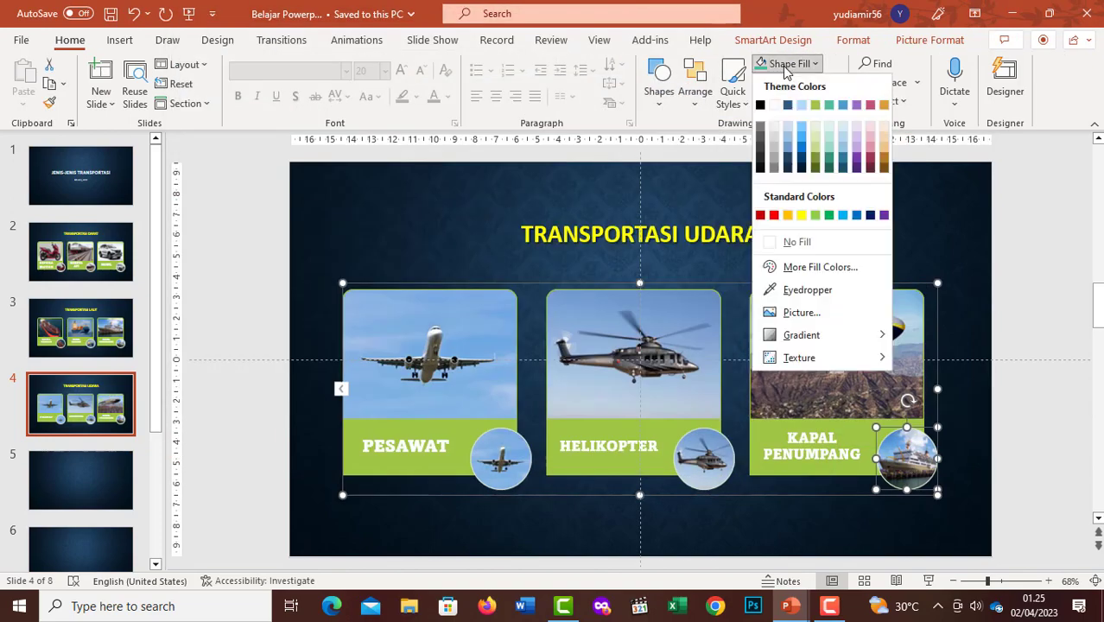
{"action": "left_click", "coordinate": [806, 309]}
{"action": "left_click", "coordinate": [613, 231]}
{"action": "double_click", "coordinate": [355, 264]}
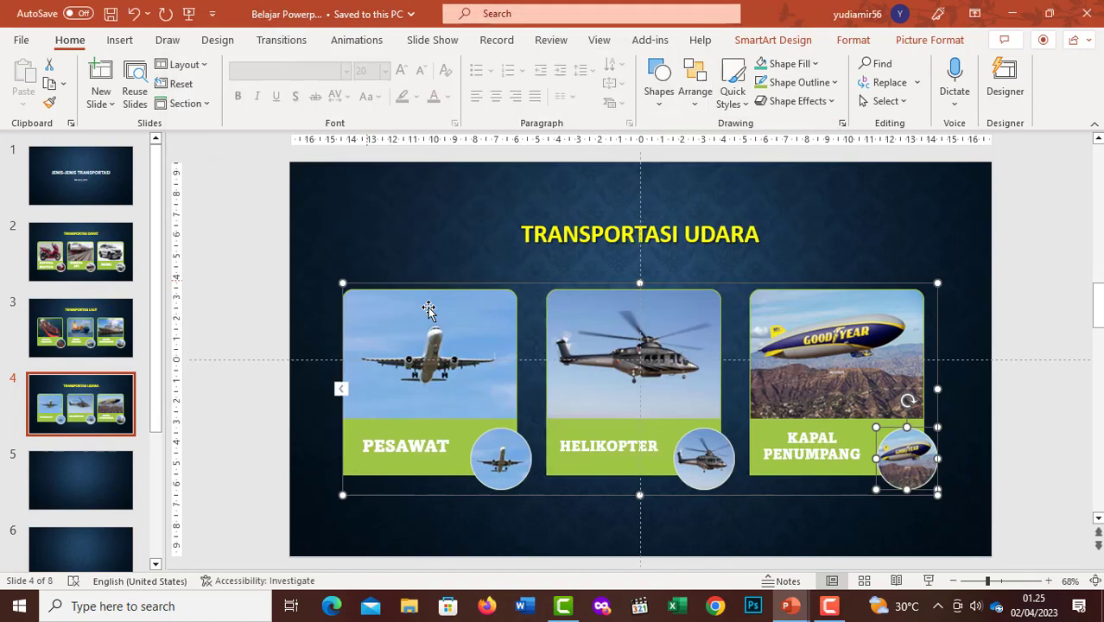
{"action": "left_click", "coordinate": [816, 443]}
{"action": "key", "text": "ctrl+a"}
{"action": "type", "text": "BALON UDARA"}
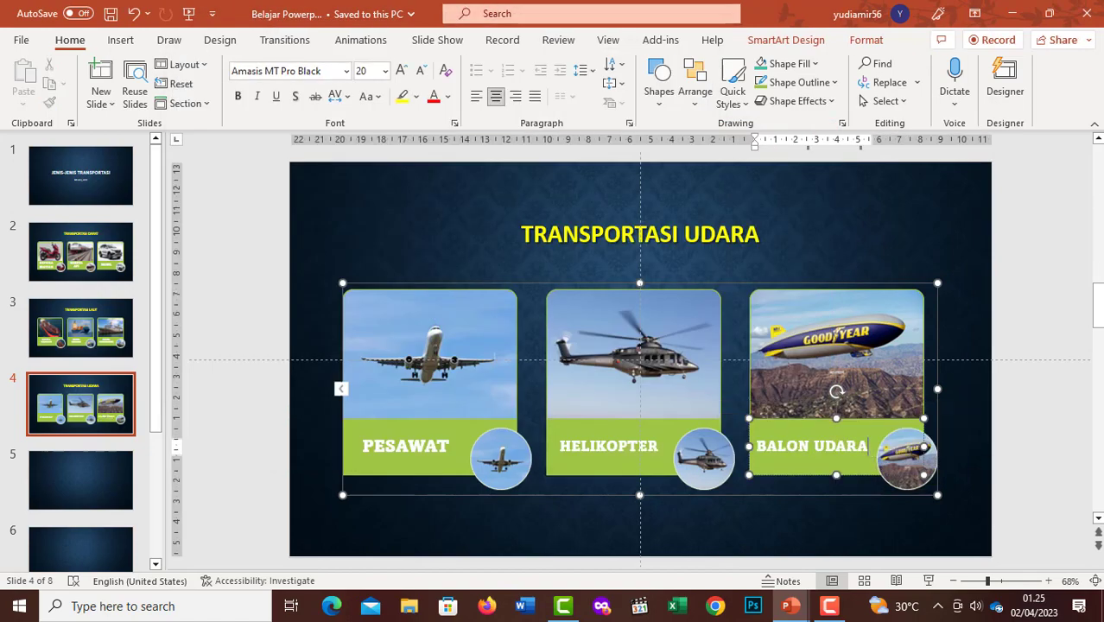
{"action": "left_click", "coordinate": [937, 261]}
{"action": "left_click", "coordinate": [1005, 371]}
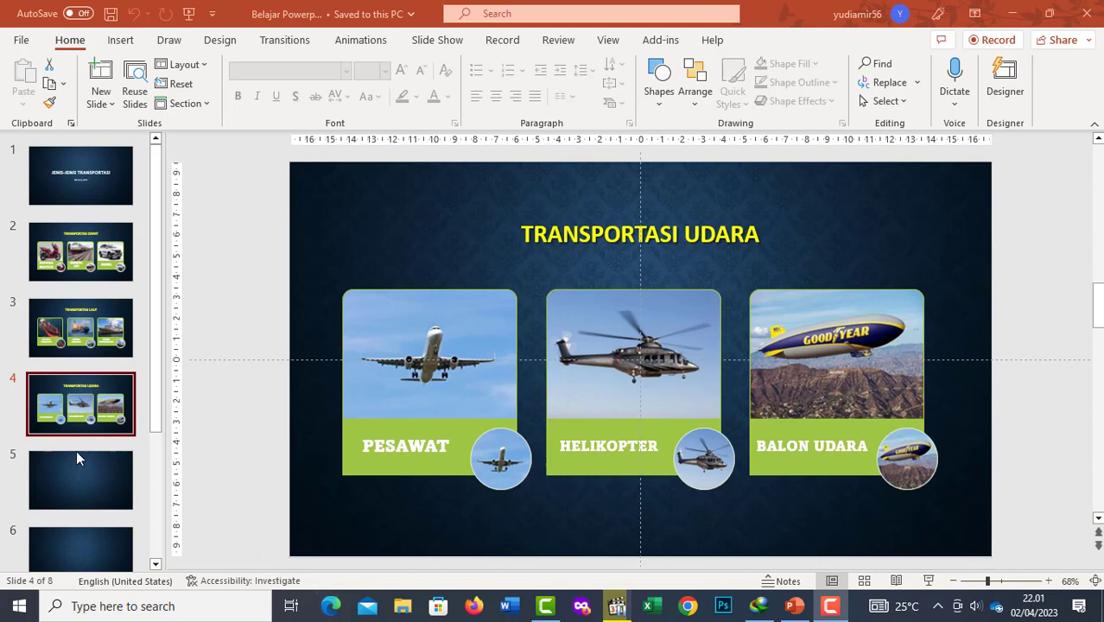
Step: Give slide 5 a Blank layout and draw a green rectangle near the upper left
{"action": "left_click", "coordinate": [74, 477]}
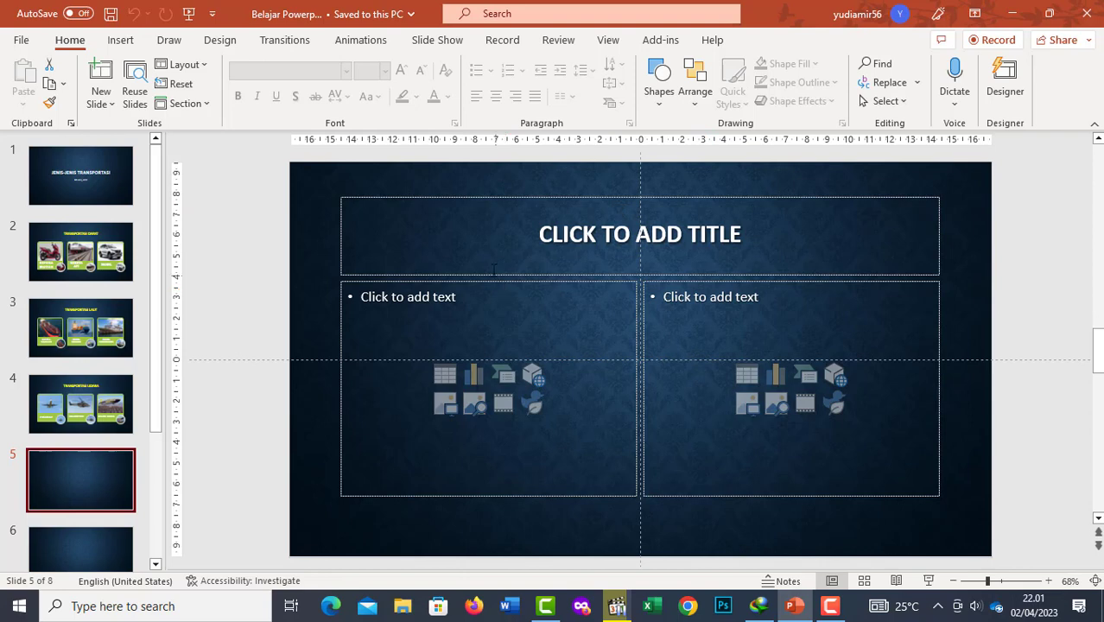
{"action": "left_click", "coordinate": [197, 66]}
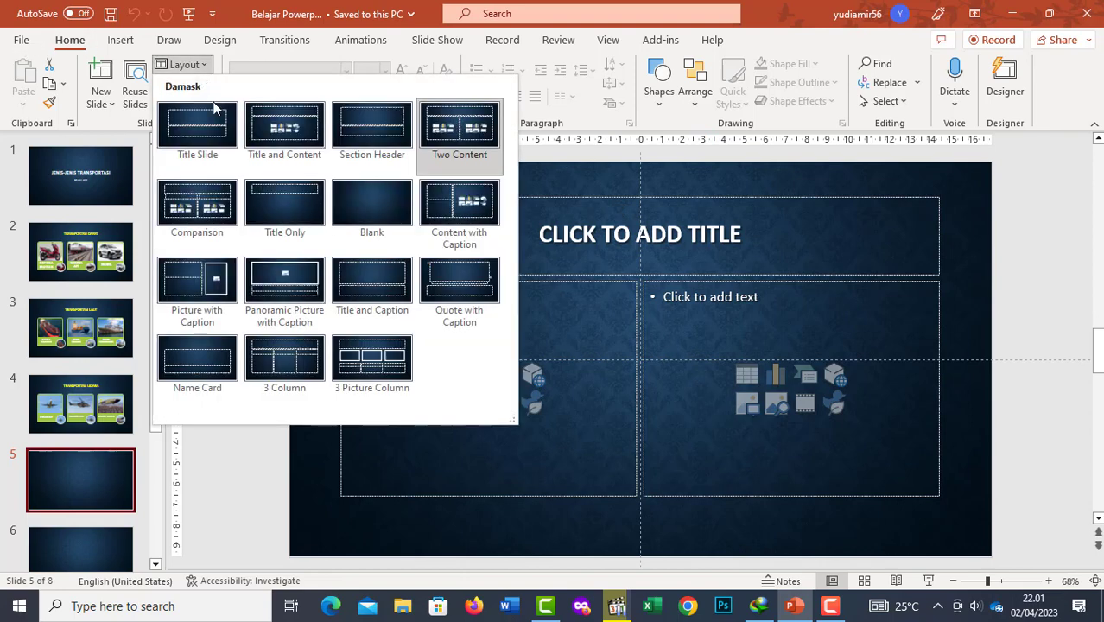
{"action": "left_click", "coordinate": [382, 221]}
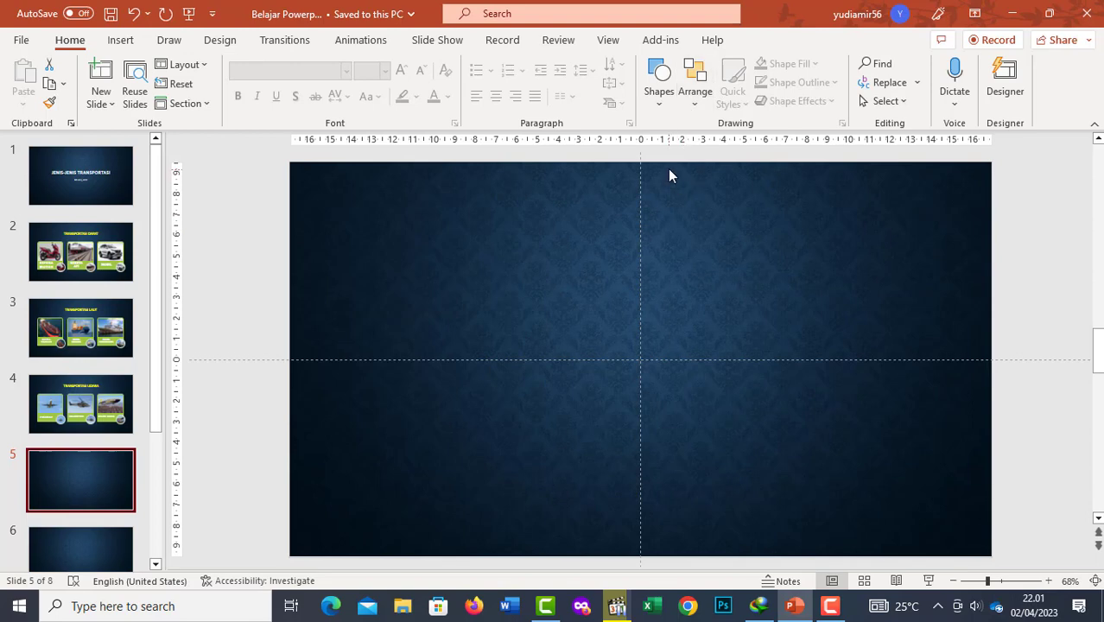
{"action": "left_click", "coordinate": [659, 95]}
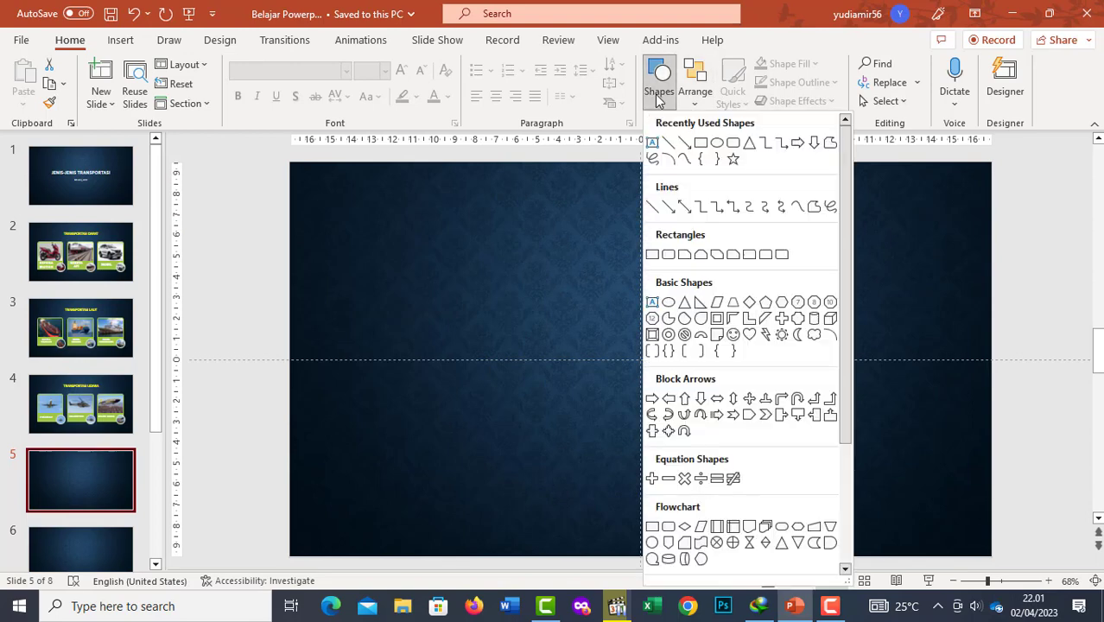
{"action": "left_click", "coordinate": [698, 143]}
{"action": "mouse_move", "coordinate": [387, 243]}
{"action": "left_mouse_down"}
{"action": "mouse_move", "coordinate": [495, 280]}
{"action": "mouse_move", "coordinate": [503, 305]}
{"action": "left_mouse_up"}
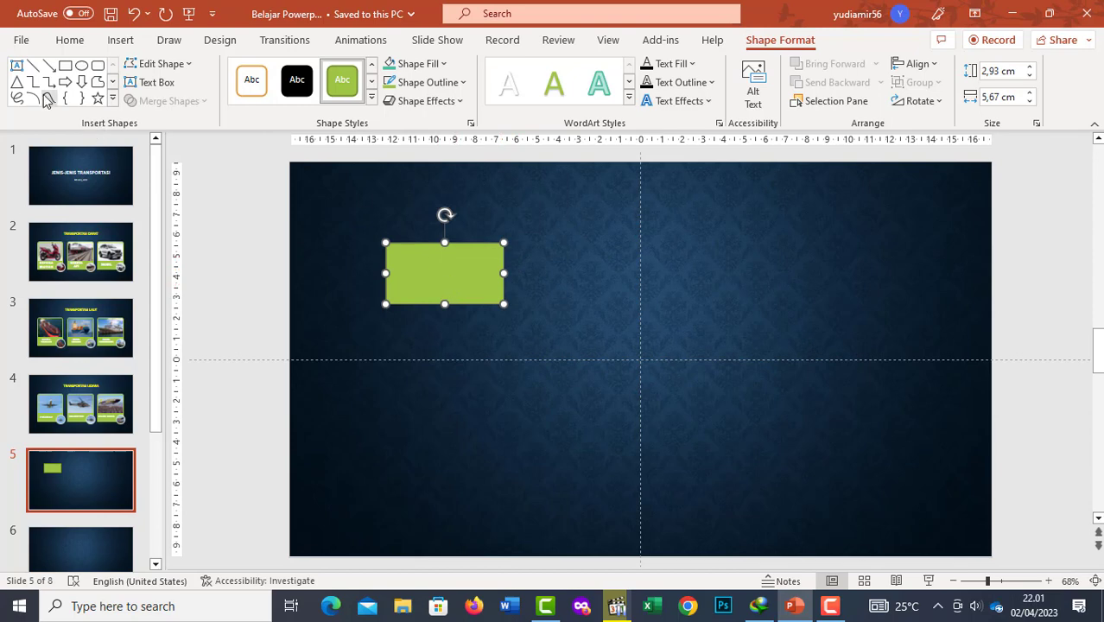
Step: Draw a triangle beside the rectangle and fill it dark pink
{"action": "left_click", "coordinate": [17, 82]}
{"action": "left_click_drag", "start_coordinate": [531, 243], "coordinate": [608, 312]}
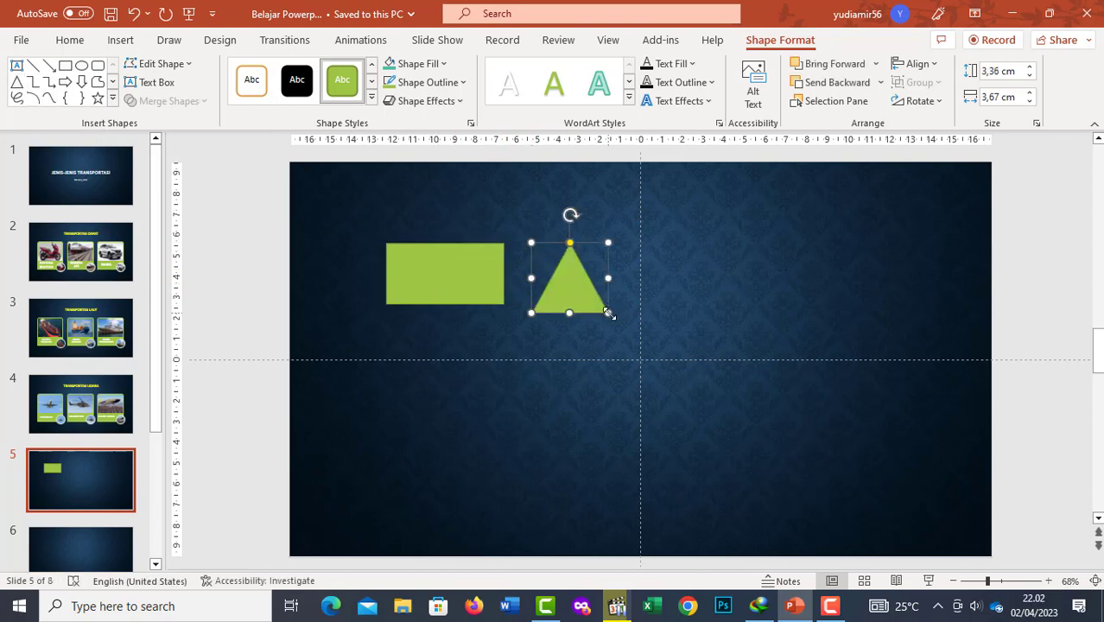
{"action": "left_click", "coordinate": [432, 63]}
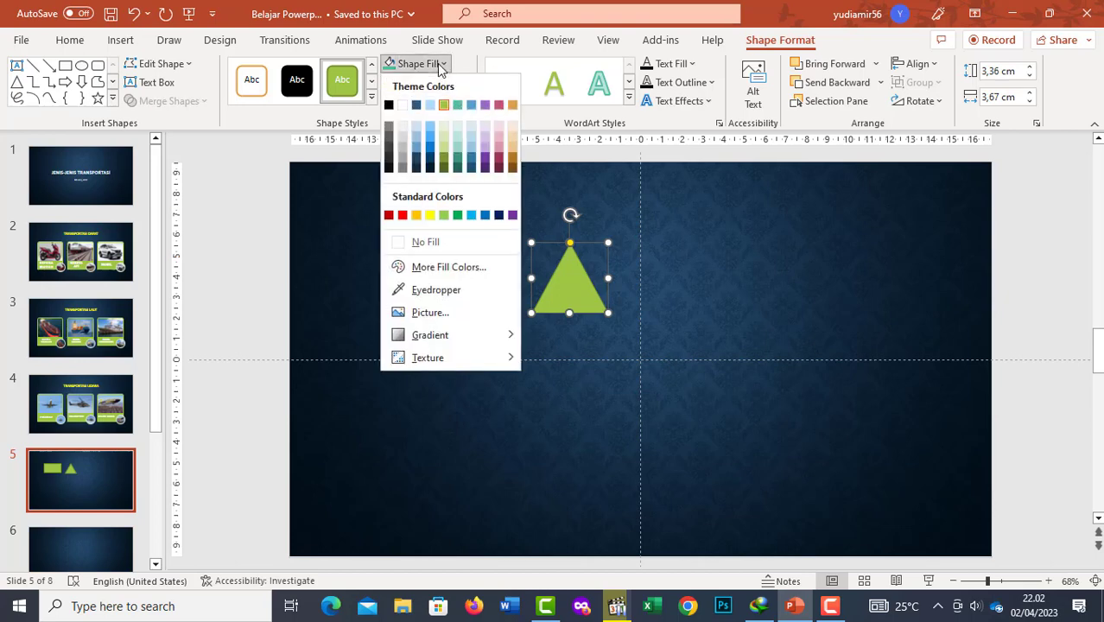
{"action": "left_click", "coordinate": [498, 106]}
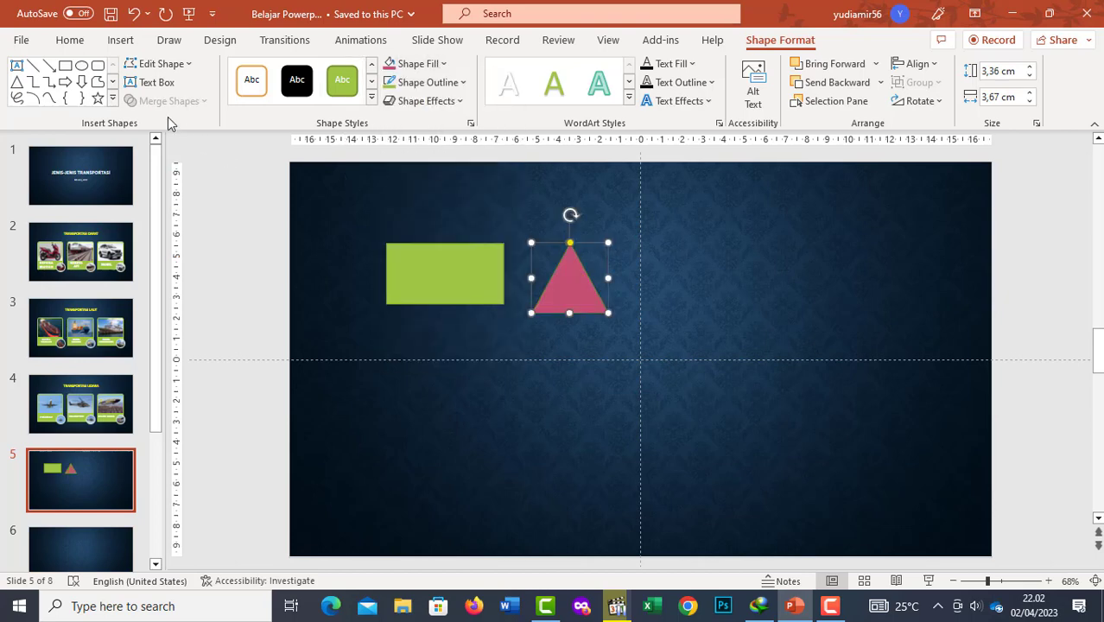
Step: Draw a yellow oval to the right of the triangle
{"action": "left_click", "coordinate": [82, 65]}
{"action": "left_click_drag", "start_coordinate": [619, 244], "coordinate": [714, 313]}
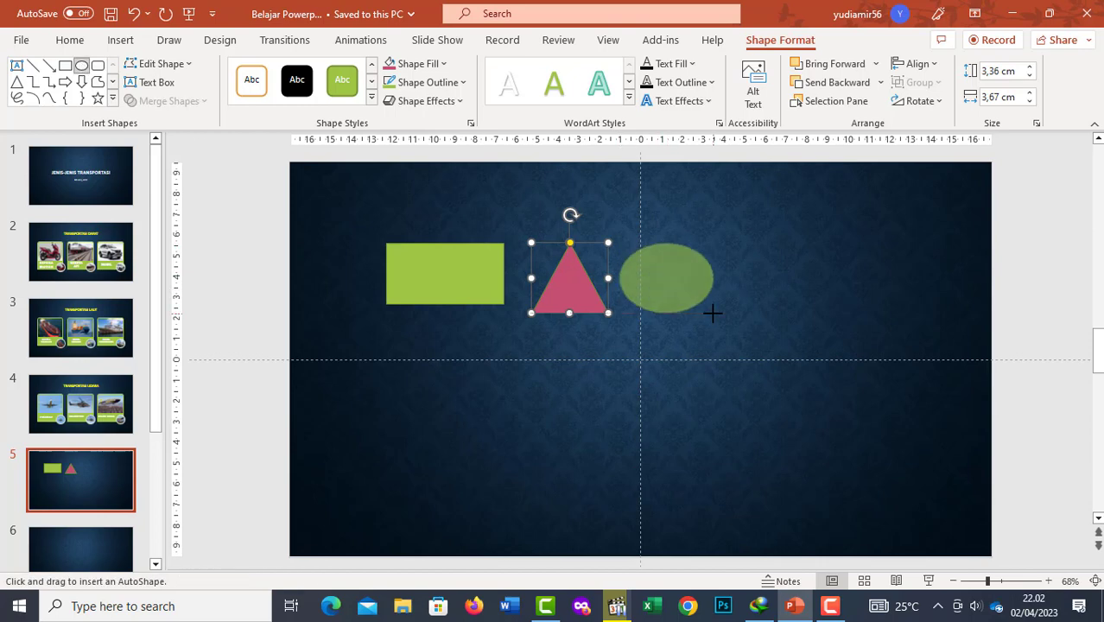
{"action": "left_click", "coordinate": [446, 64]}
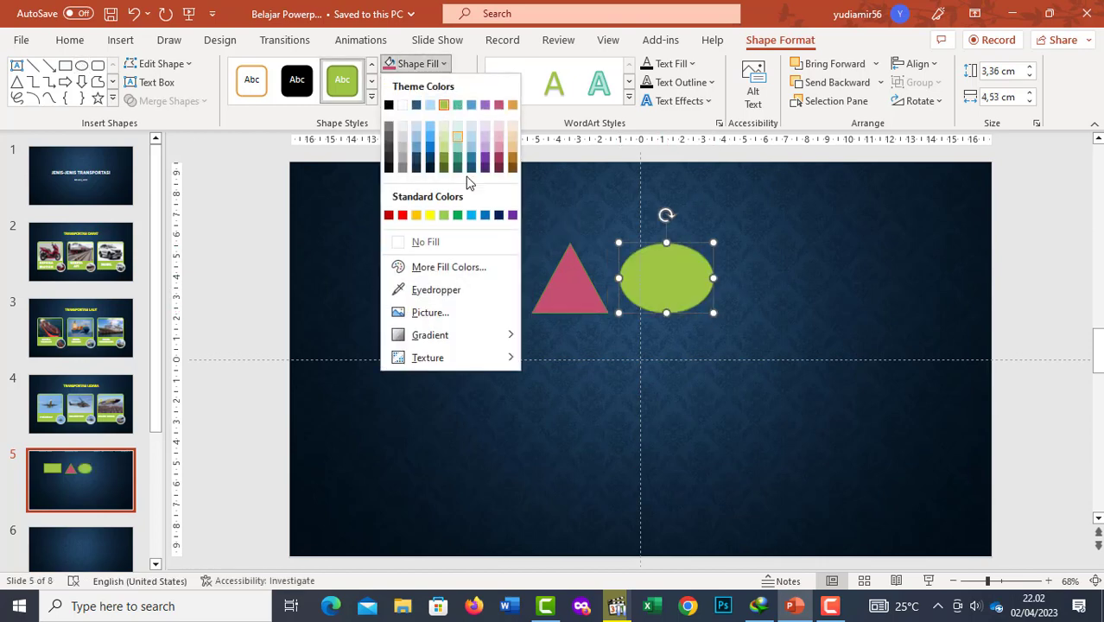
{"action": "left_click", "coordinate": [432, 217]}
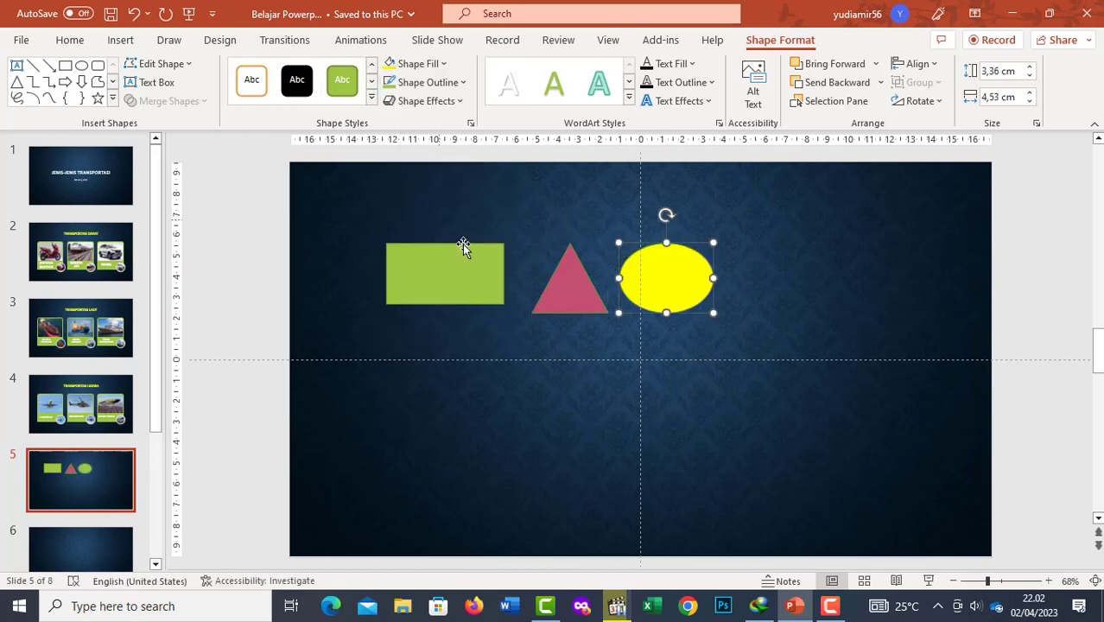
{"action": "left_click", "coordinate": [17, 64]}
Step: Draw a text box right of the yellow oval reading 'BENTUK GEOMETRI'
{"action": "left_click_drag", "start_coordinate": [724, 260], "coordinate": [895, 291]}
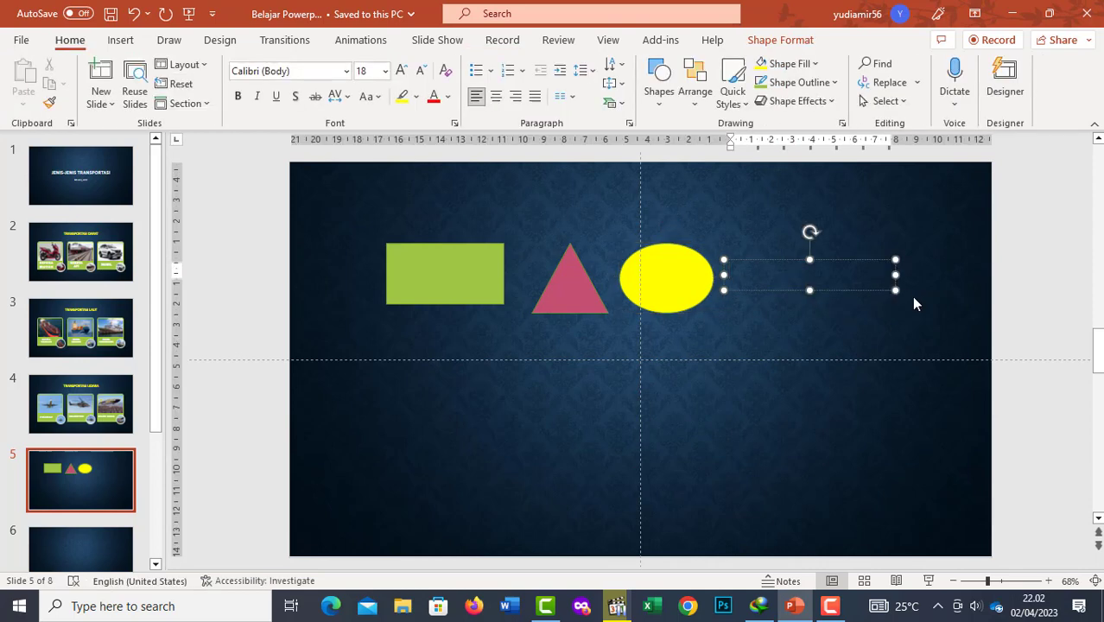
{"action": "type", "text": "BENTUK"}
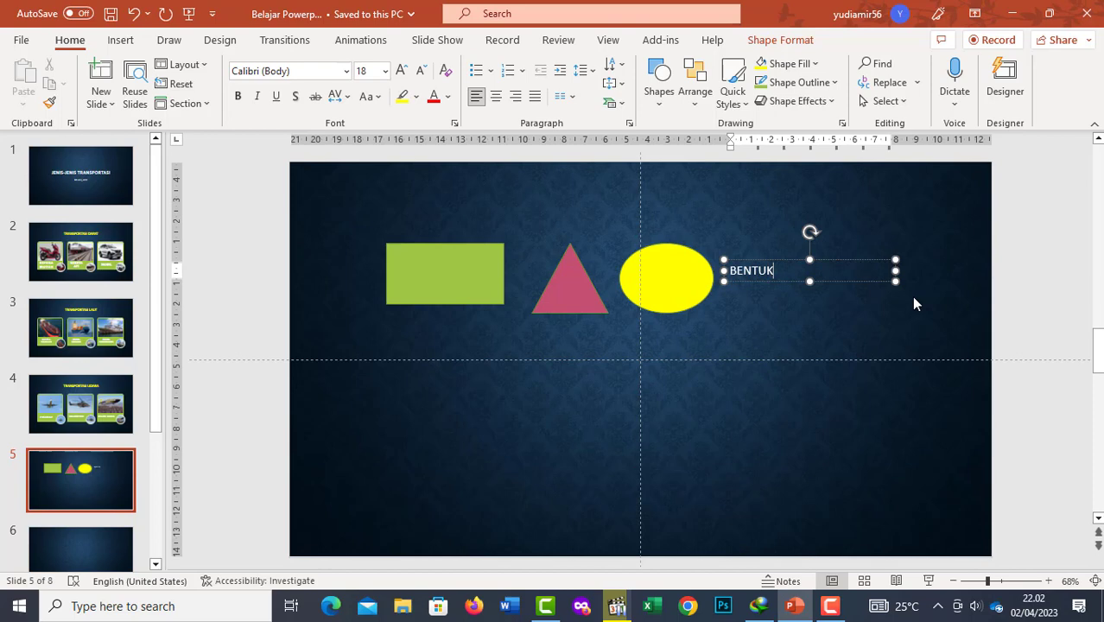
{"action": "type", "text": " GEOMTR"}
{"action": "key", "text": "BackSpace"}
{"action": "key", "text": "BackSpace"}
{"action": "type", "text": "ETRI"}
Step: Enlarge the label to 28 pt, apply a white shadowed WordArt style, and widen it onto one line
{"action": "left_click", "coordinate": [878, 260]}
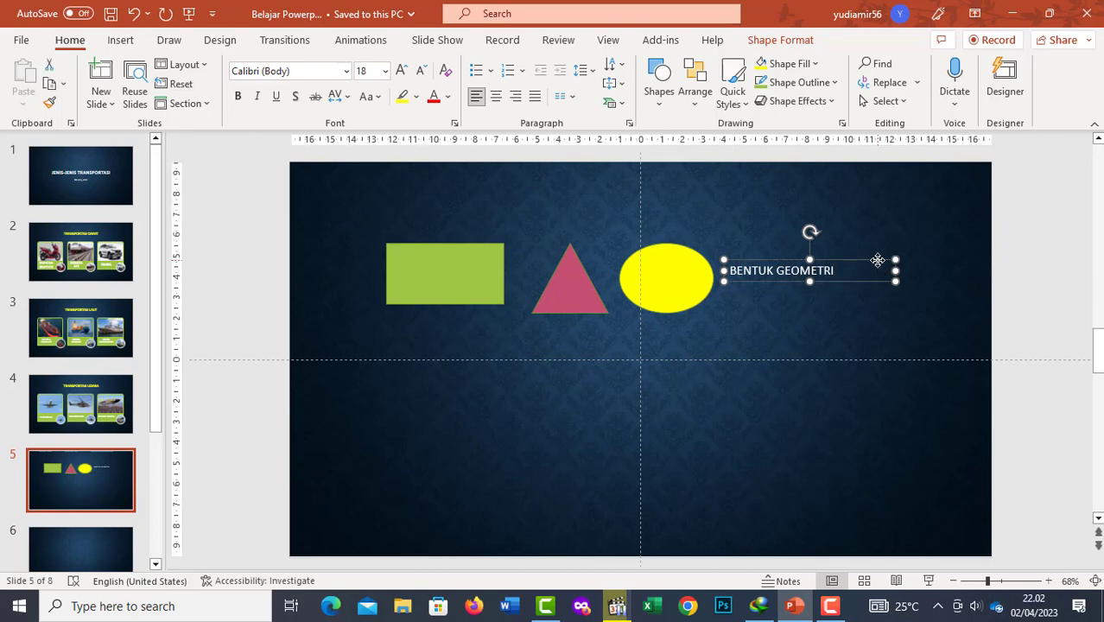
{"action": "left_click", "coordinate": [403, 69]}
{"action": "left_click", "coordinate": [404, 69]}
{"action": "left_click", "coordinate": [404, 70]}
{"action": "left_click", "coordinate": [403, 69]}
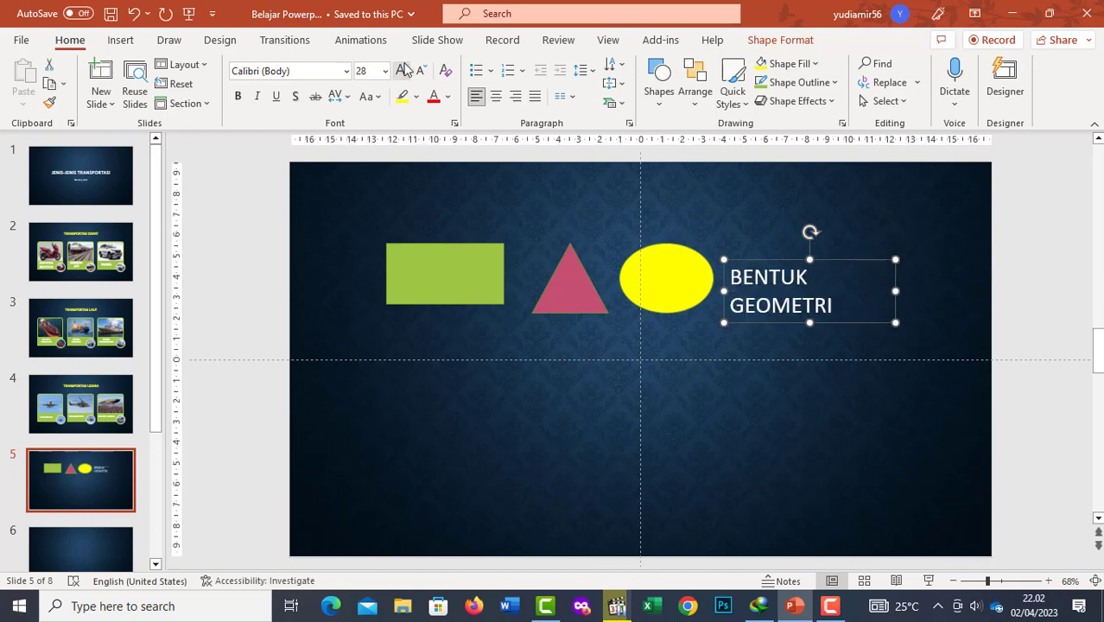
{"action": "left_click", "coordinate": [403, 69]}
{"action": "left_click", "coordinate": [780, 40]}
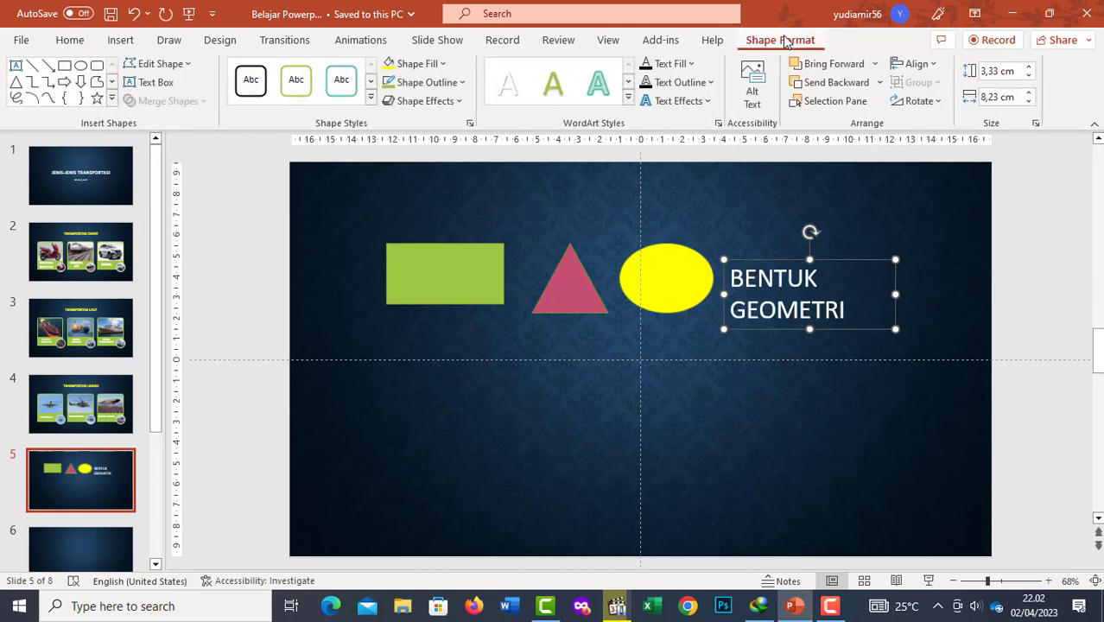
{"action": "left_click", "coordinate": [629, 97]}
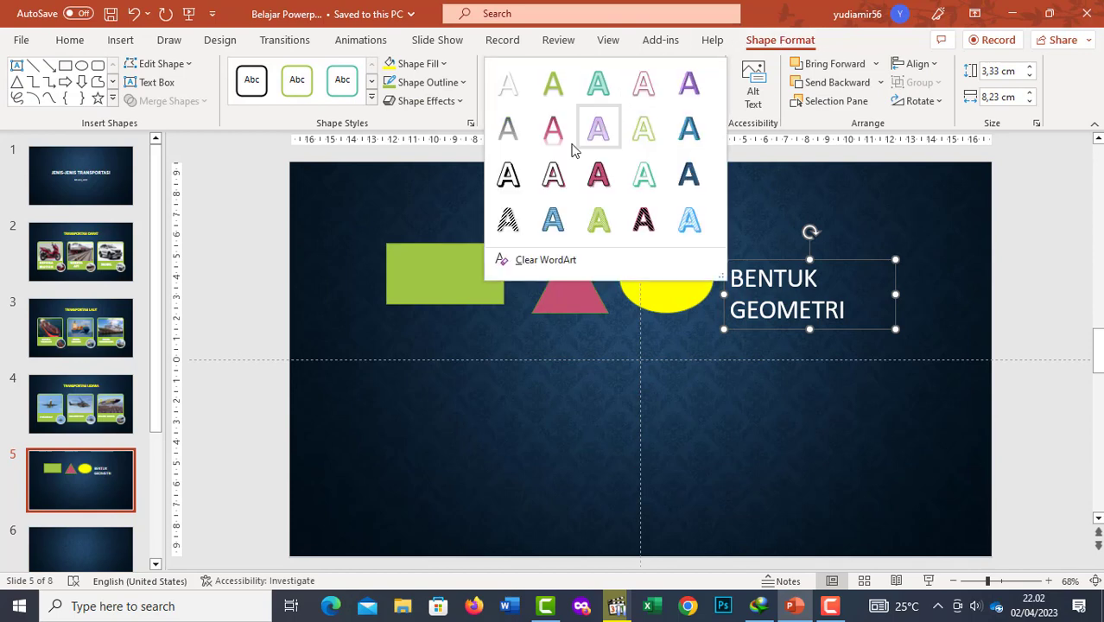
{"action": "left_click", "coordinate": [505, 173]}
{"action": "left_click_drag", "start_coordinate": [895, 294], "coordinate": [958, 294]}
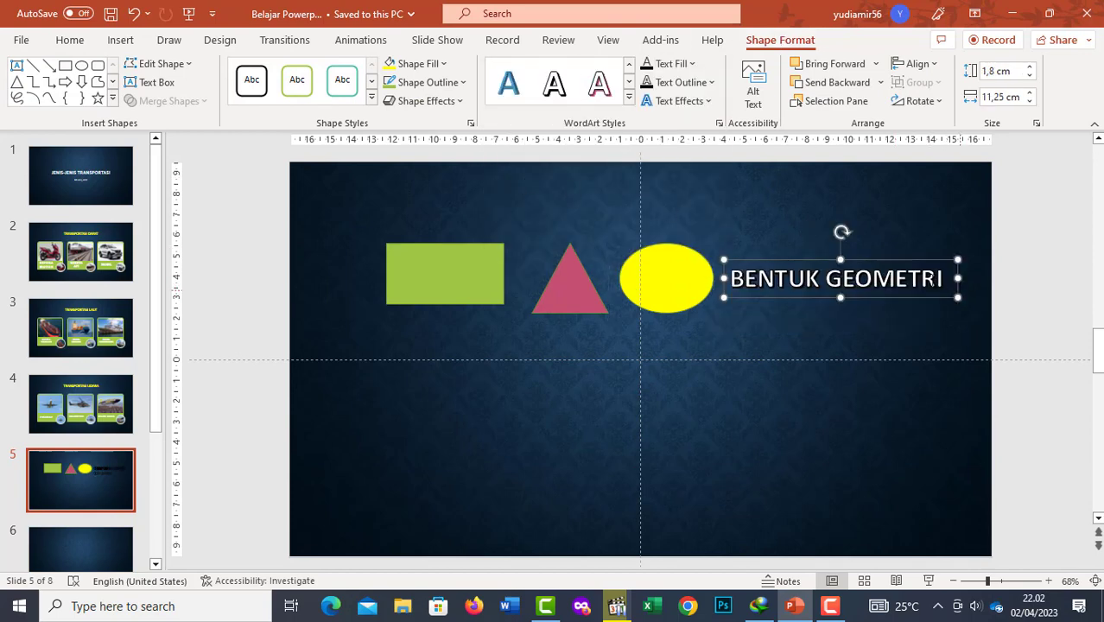
{"action": "left_click_drag", "start_coordinate": [905, 262], "coordinate": [909, 262]}
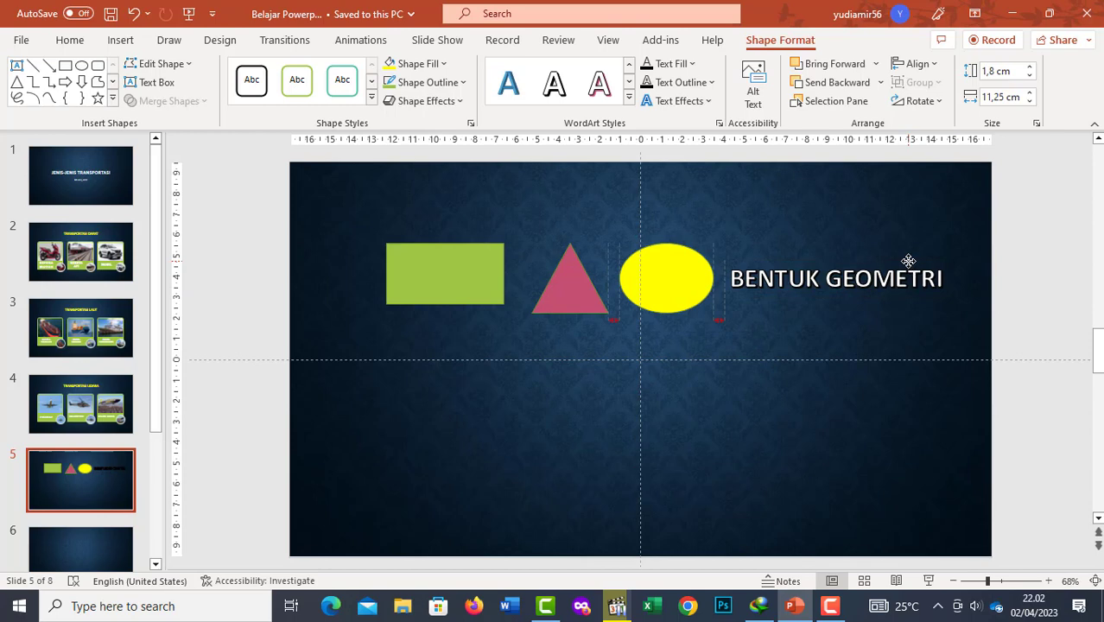
Step: Slide the triangle, oval and BENTUK GEOMETRI label left so they sit close together
{"action": "left_click_drag", "start_coordinate": [584, 289], "coordinate": [566, 281]}
{"action": "left_click_drag", "start_coordinate": [680, 280], "coordinate": [653, 277]}
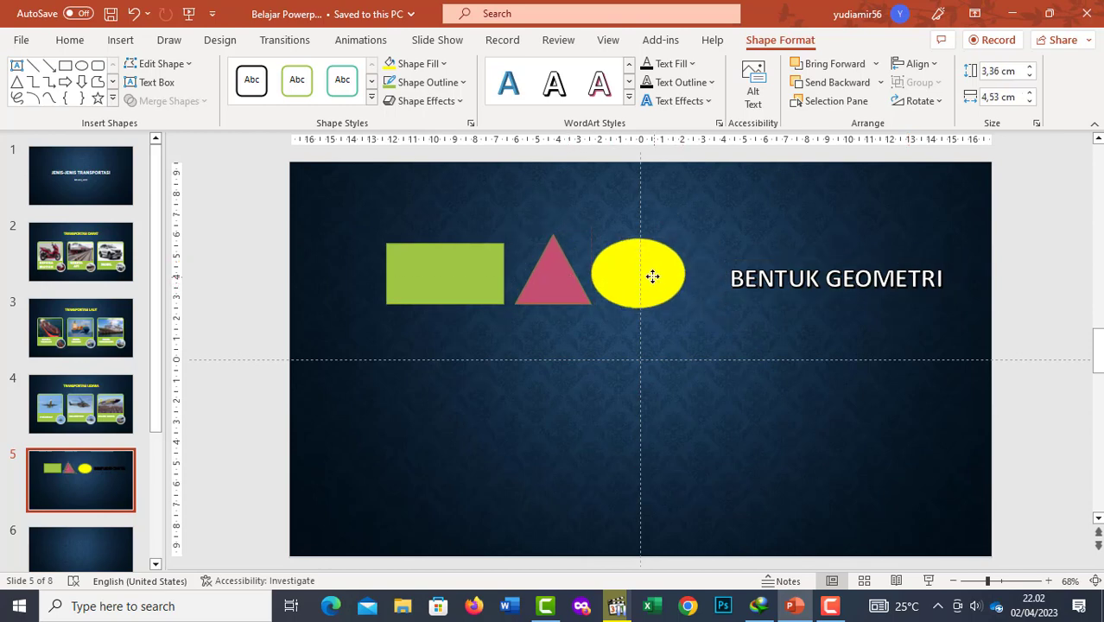
{"action": "left_click_drag", "start_coordinate": [890, 258], "coordinate": [857, 254]}
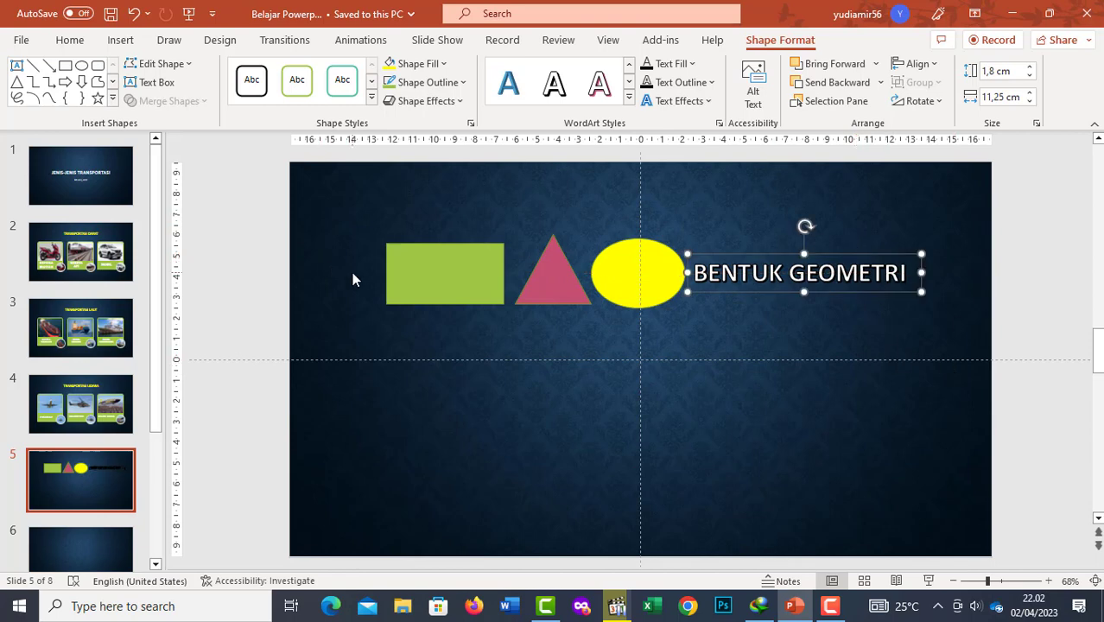
Step: Select the rectangle, triangle, yellow oval and BENTUK GEOMETRI label together
{"action": "left_click", "coordinate": [343, 210]}
{"action": "left_click_drag", "start_coordinate": [312, 201], "coordinate": [1003, 320]}
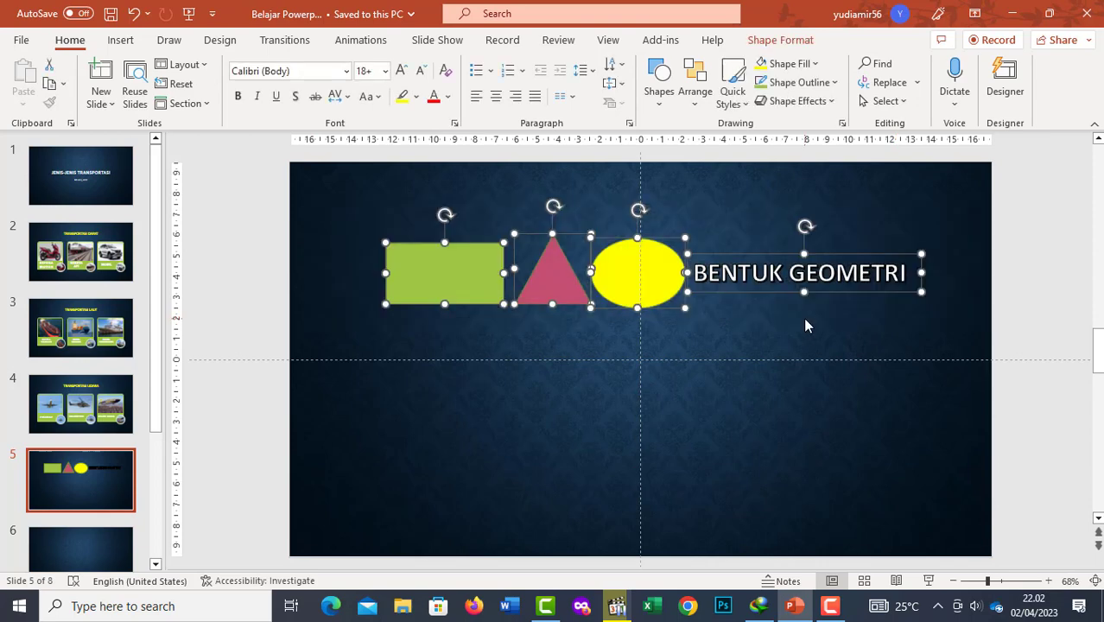
{"action": "left_click", "coordinate": [804, 317]}
{"action": "left_click", "coordinate": [447, 284]}
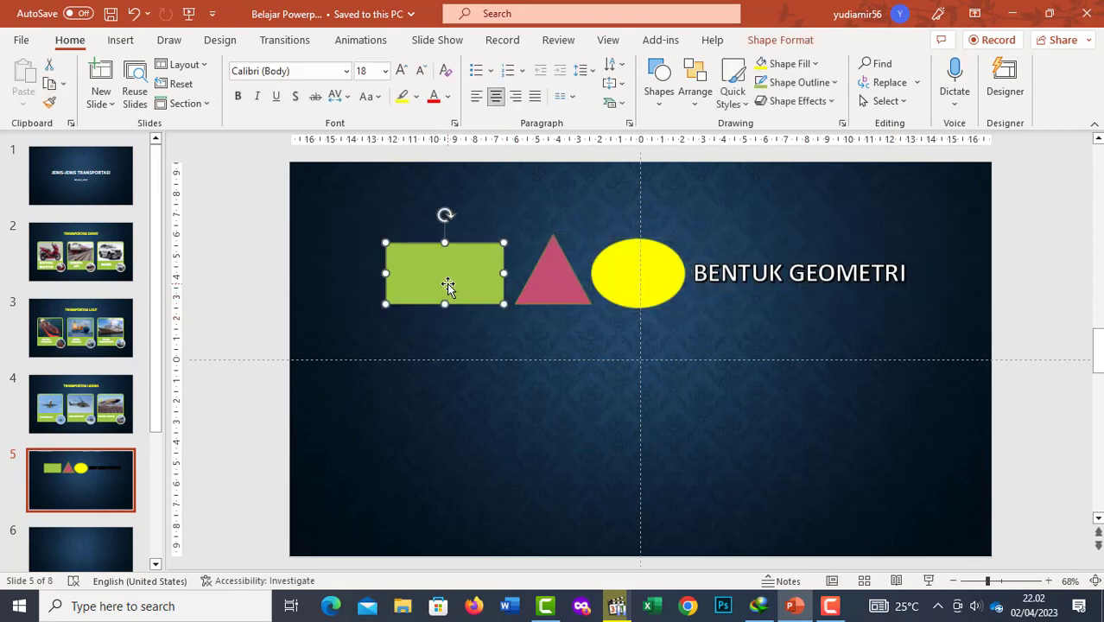
{"action": "left_click", "coordinate": [557, 292], "text": "shift"}
{"action": "left_click", "coordinate": [624, 284], "text": "shift"}
{"action": "left_click", "coordinate": [748, 273], "text": "shift"}
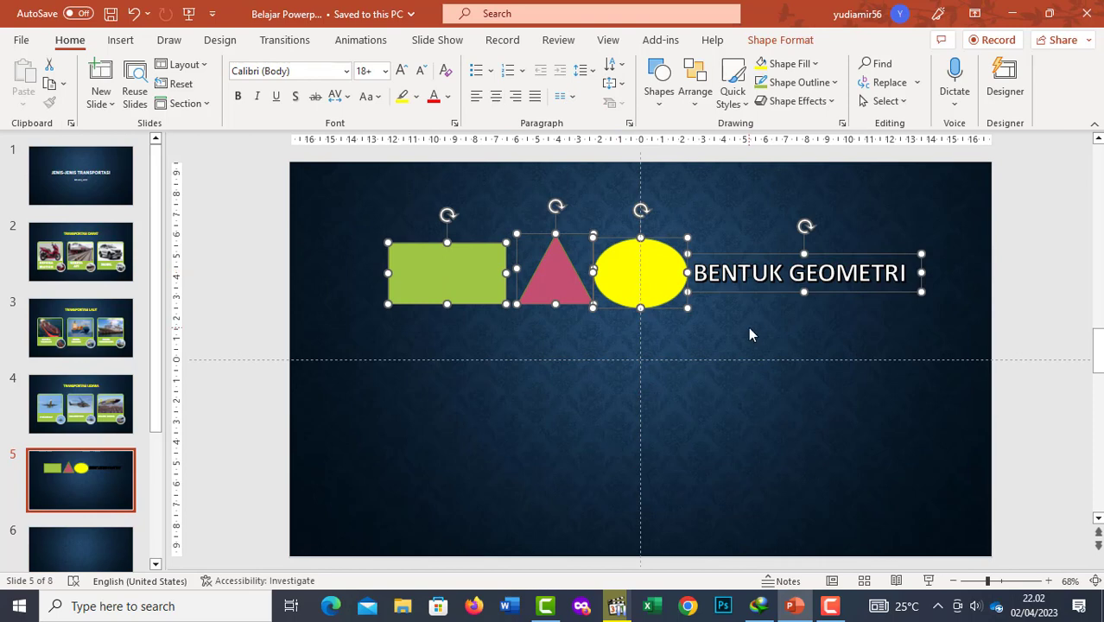
Step: Group the three shapes and label, then move the group slightly left and up
{"action": "right_click", "coordinate": [645, 265]}
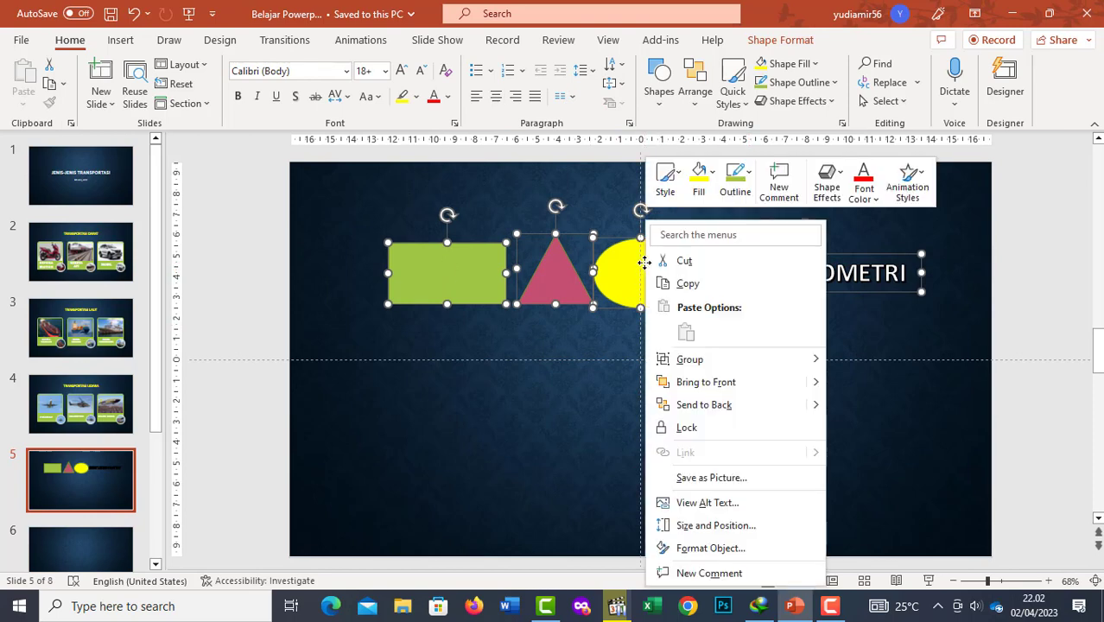
{"action": "mouse_move", "coordinate": [720, 365]}
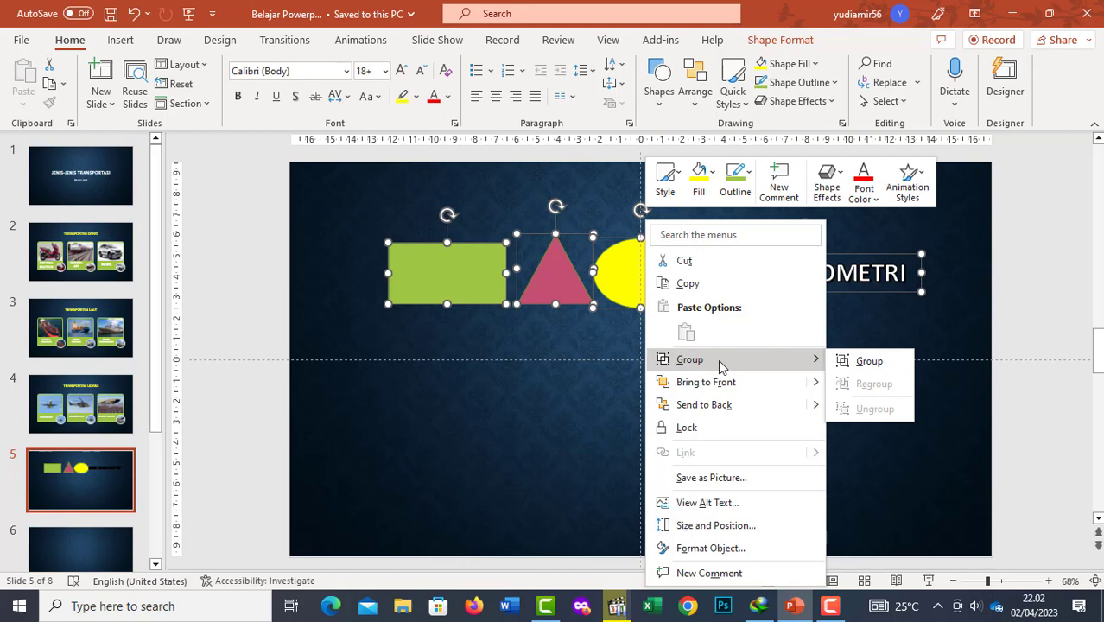
{"action": "left_click", "coordinate": [868, 362]}
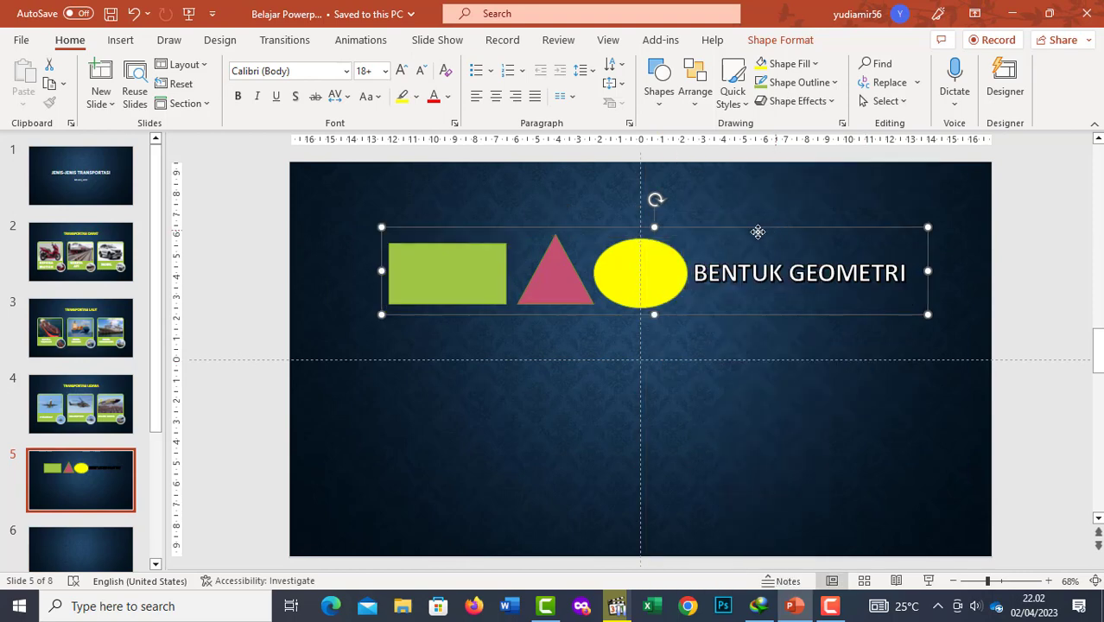
{"action": "left_click_drag", "start_coordinate": [758, 231], "coordinate": [748, 220]}
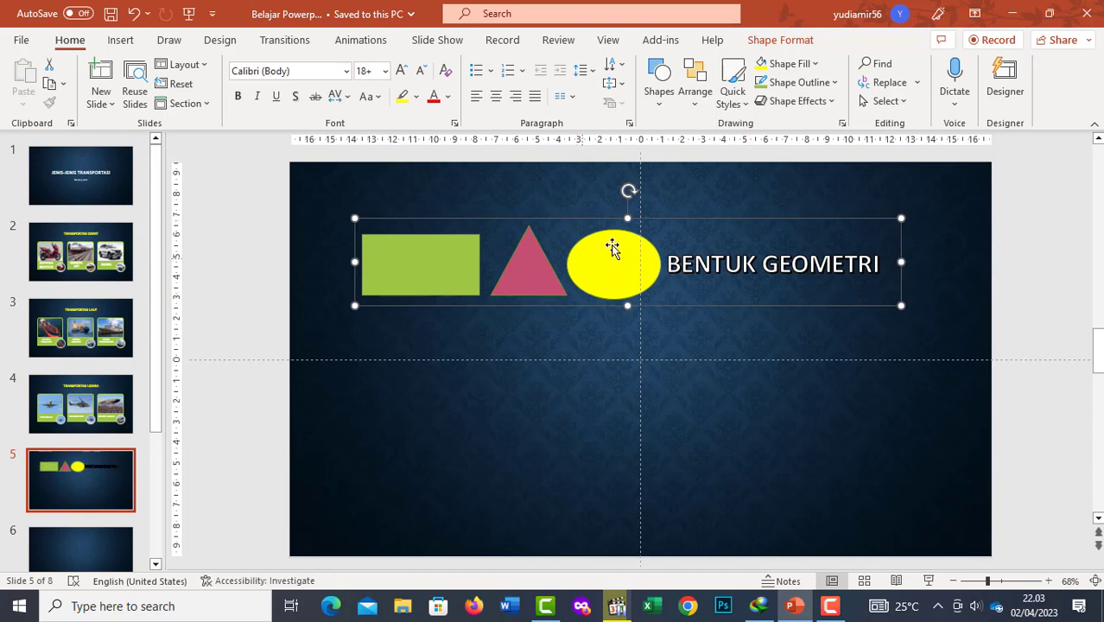
Step: Ungroup the shapes and label back into separate objects and deselect them
{"action": "right_click", "coordinate": [678, 217]}
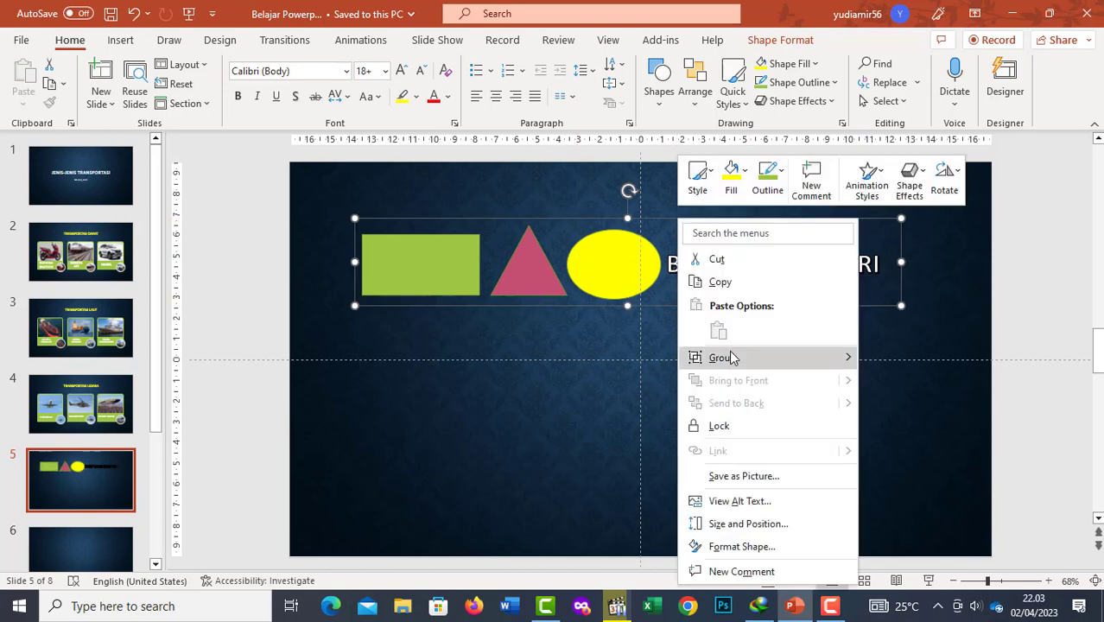
{"action": "mouse_move", "coordinate": [731, 358]}
{"action": "left_click", "coordinate": [908, 406]}
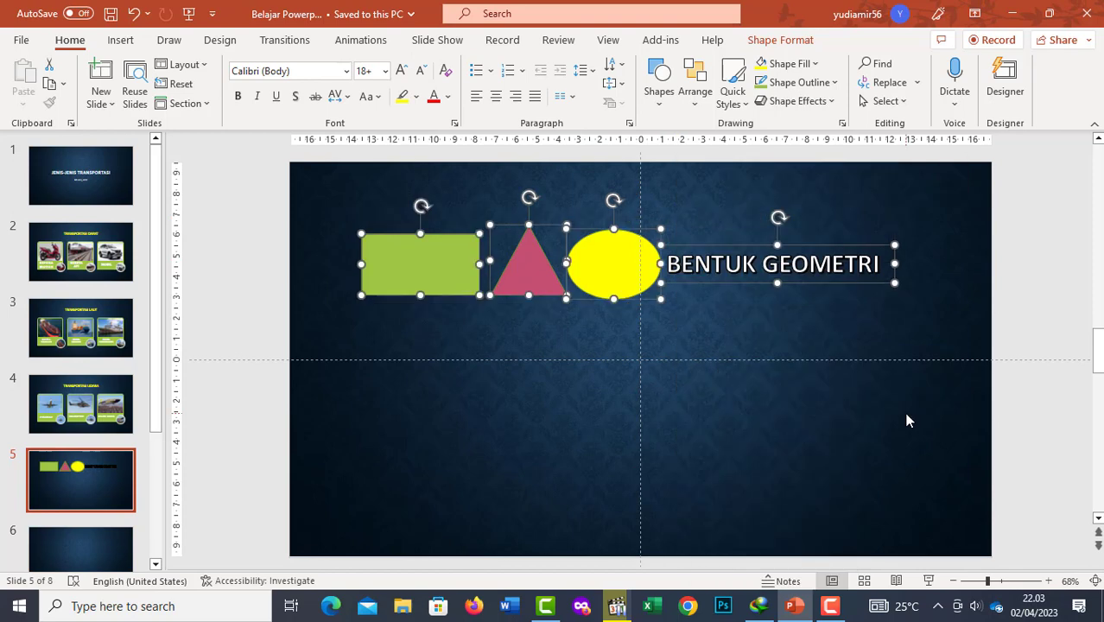
{"action": "left_click", "coordinate": [860, 330]}
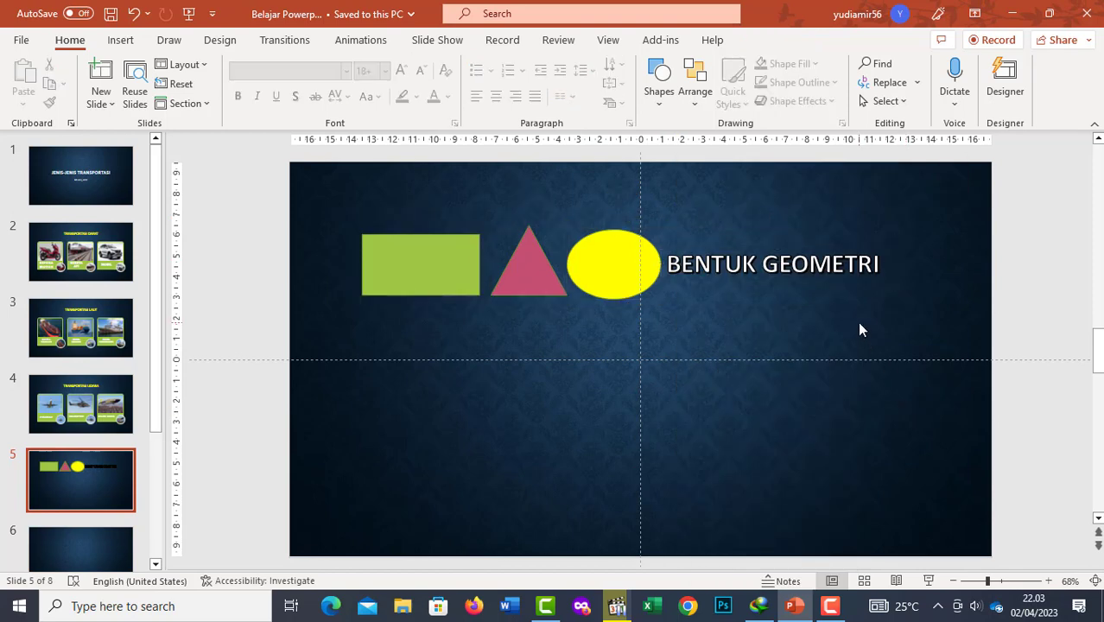
Step: Overlap the triangle onto the rectangle and slide the BENTUK GEOMETRI label left onto the yellow oval
{"action": "left_click_drag", "start_coordinate": [516, 275], "coordinate": [475, 278]}
{"action": "left_click_drag", "start_coordinate": [601, 268], "coordinate": [533, 270]}
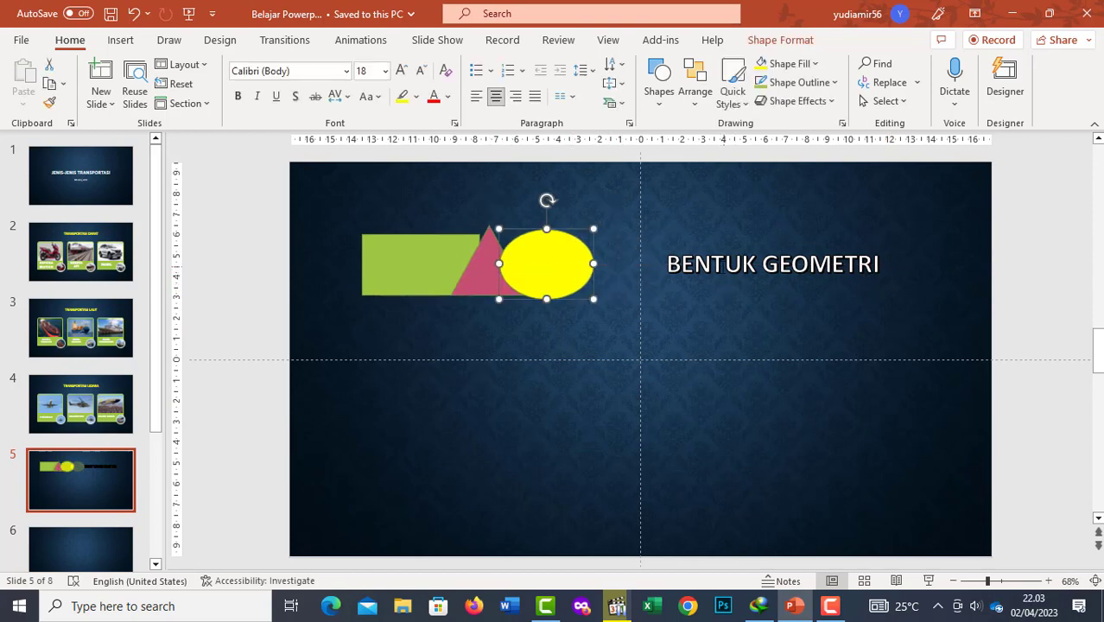
{"action": "left_click", "coordinate": [703, 251]}
{"action": "left_click_drag", "start_coordinate": [702, 251], "coordinate": [597, 251]}
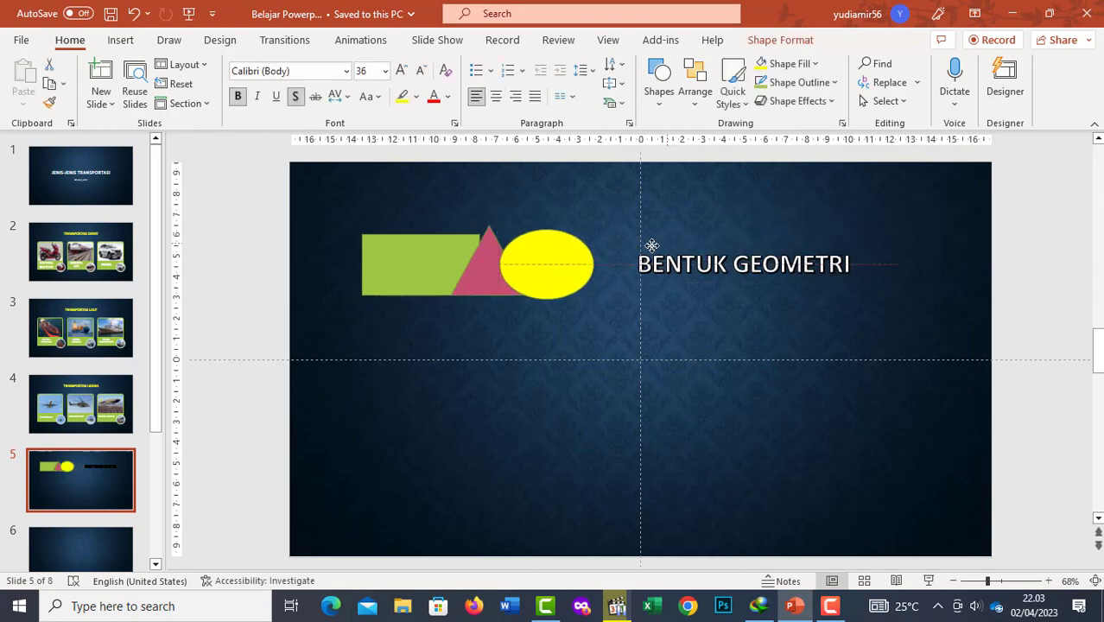
{"action": "left_click", "coordinate": [436, 274]}
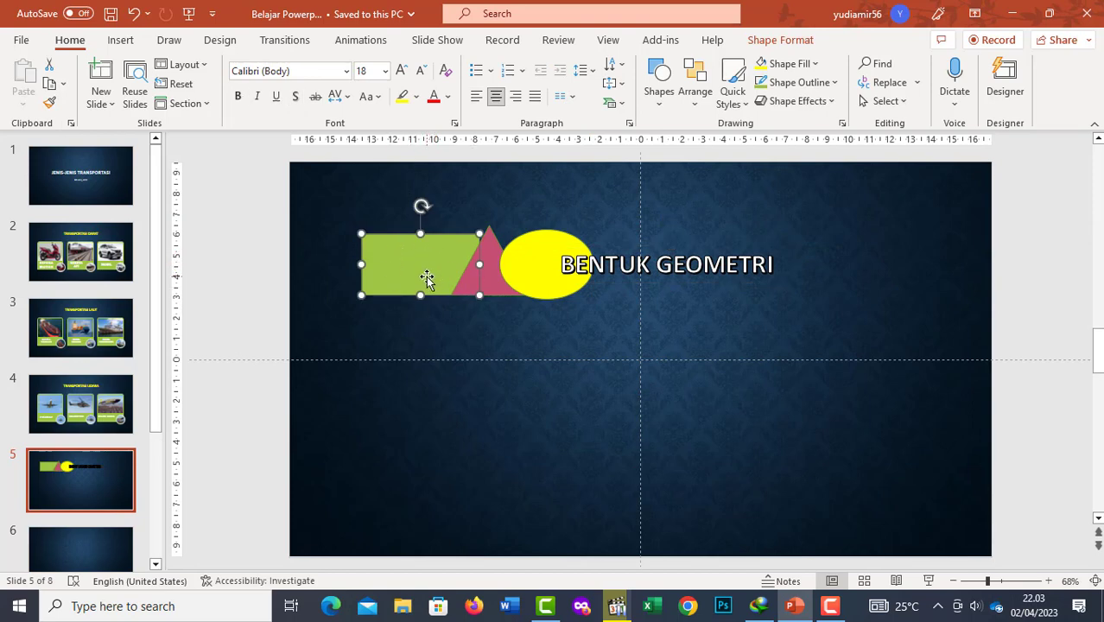
{"action": "left_click", "coordinate": [651, 264]}
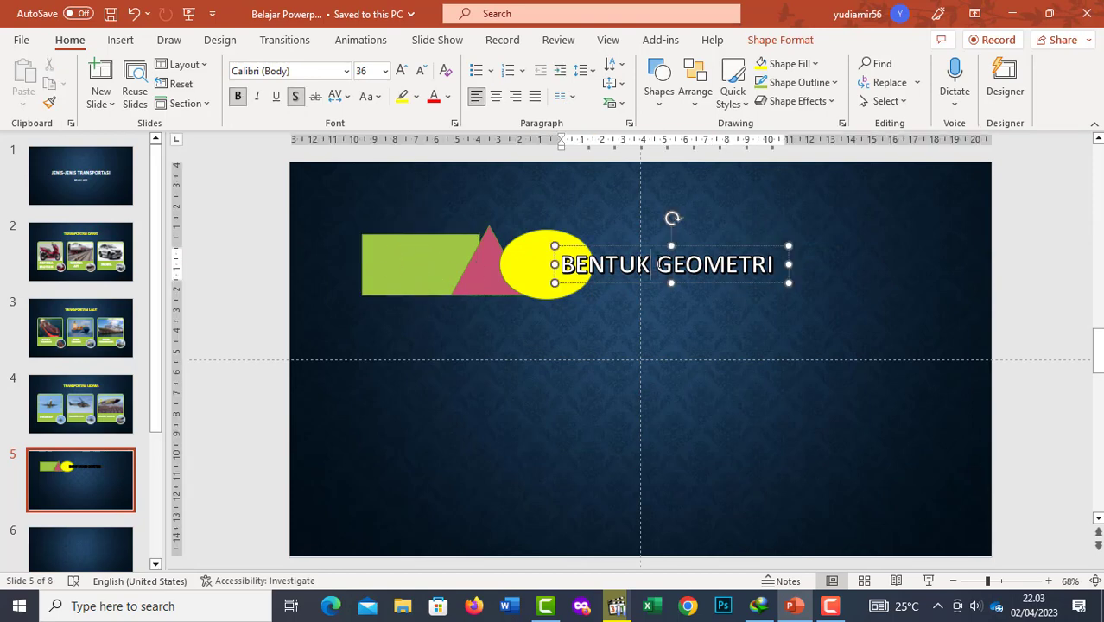
{"action": "left_click", "coordinate": [713, 246]}
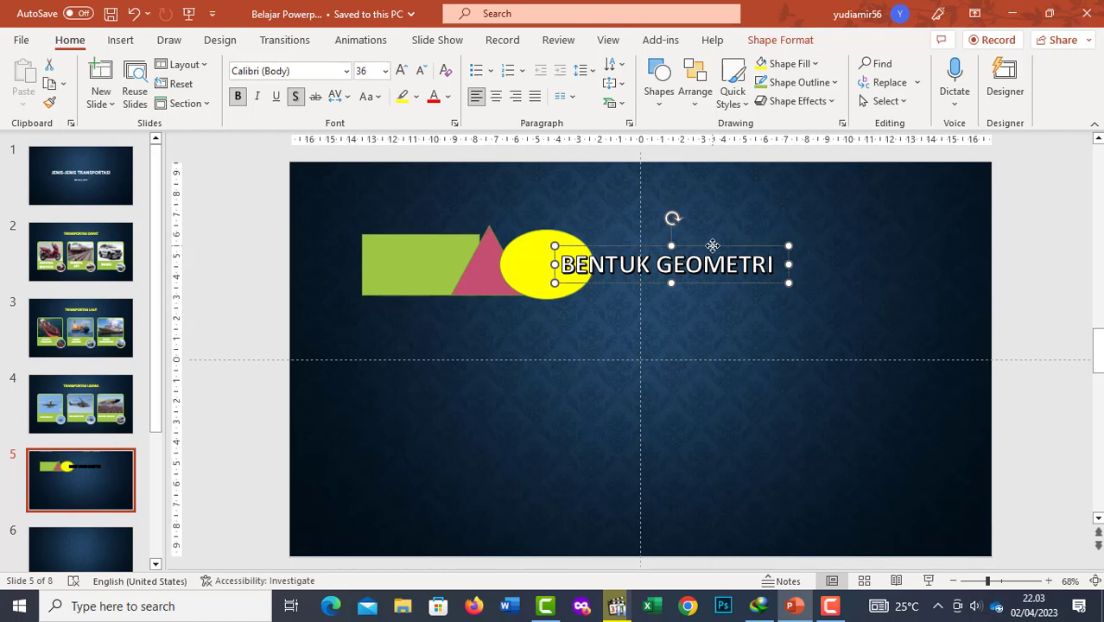
{"action": "left_click_drag", "start_coordinate": [713, 247], "coordinate": [694, 248]}
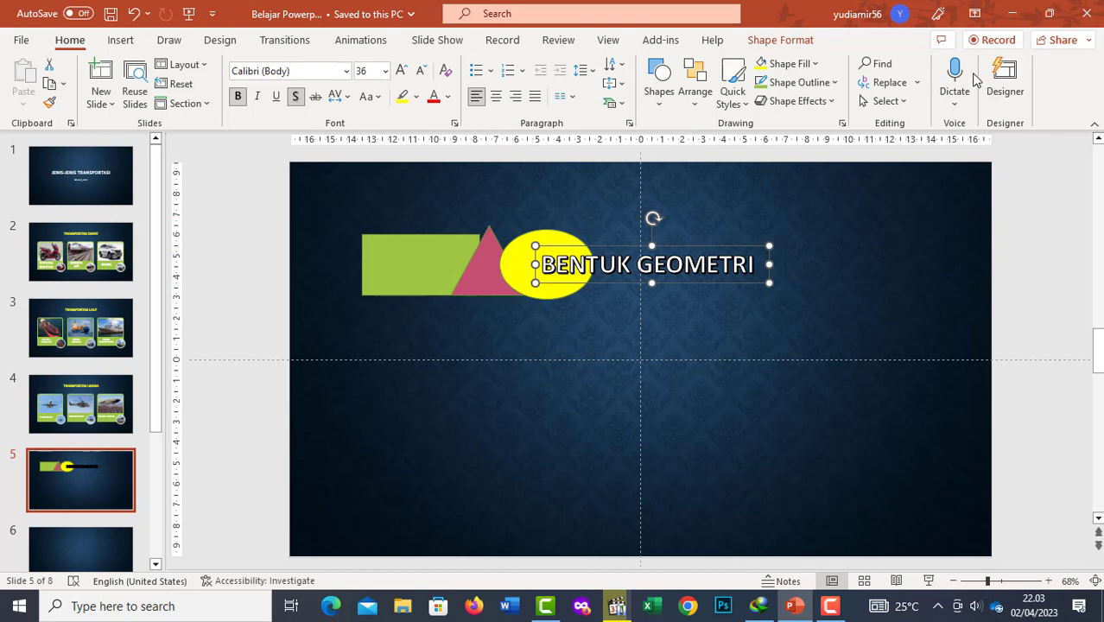
Step: Send the title one layer backward behind the ellipse and move it further left
{"action": "left_click", "coordinate": [780, 43]}
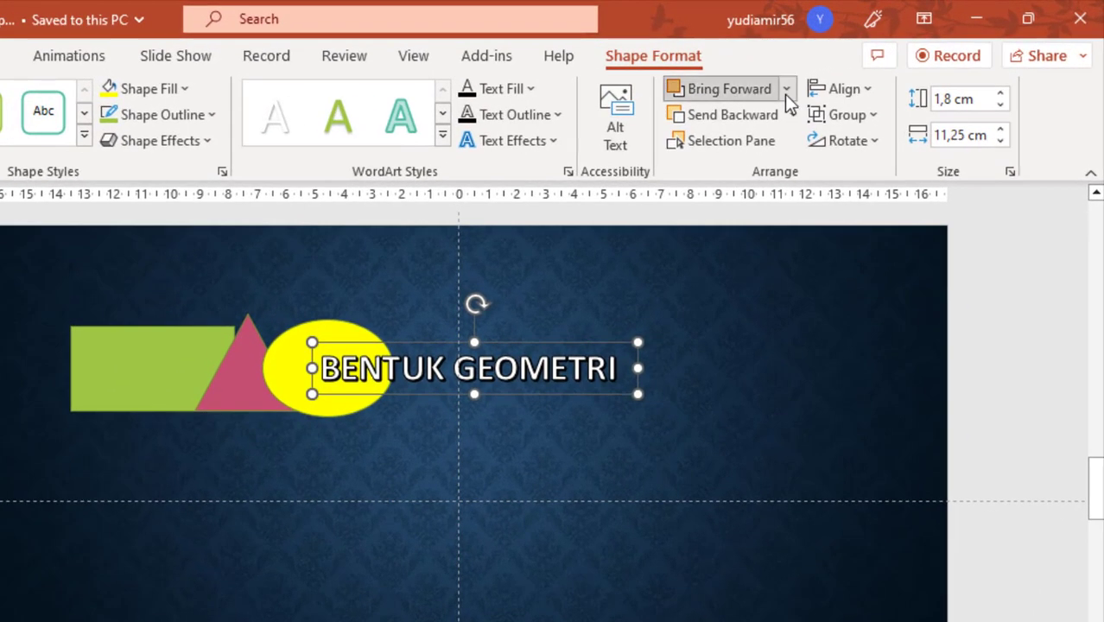
{"action": "left_click", "coordinate": [875, 64]}
{"action": "left_click", "coordinate": [784, 116]}
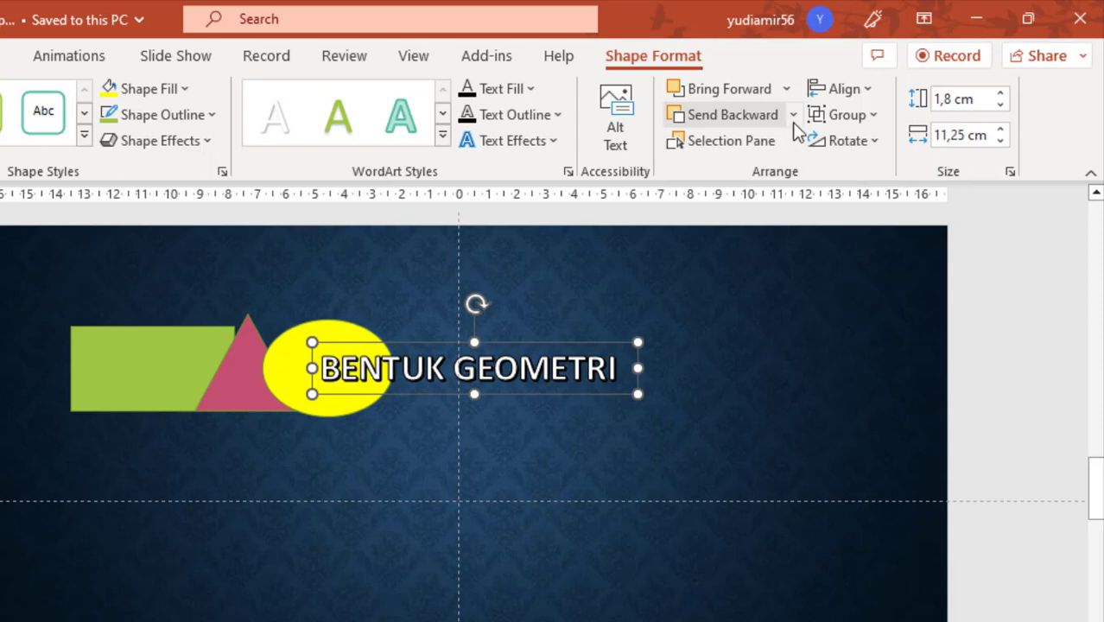
{"action": "left_click", "coordinate": [765, 122]}
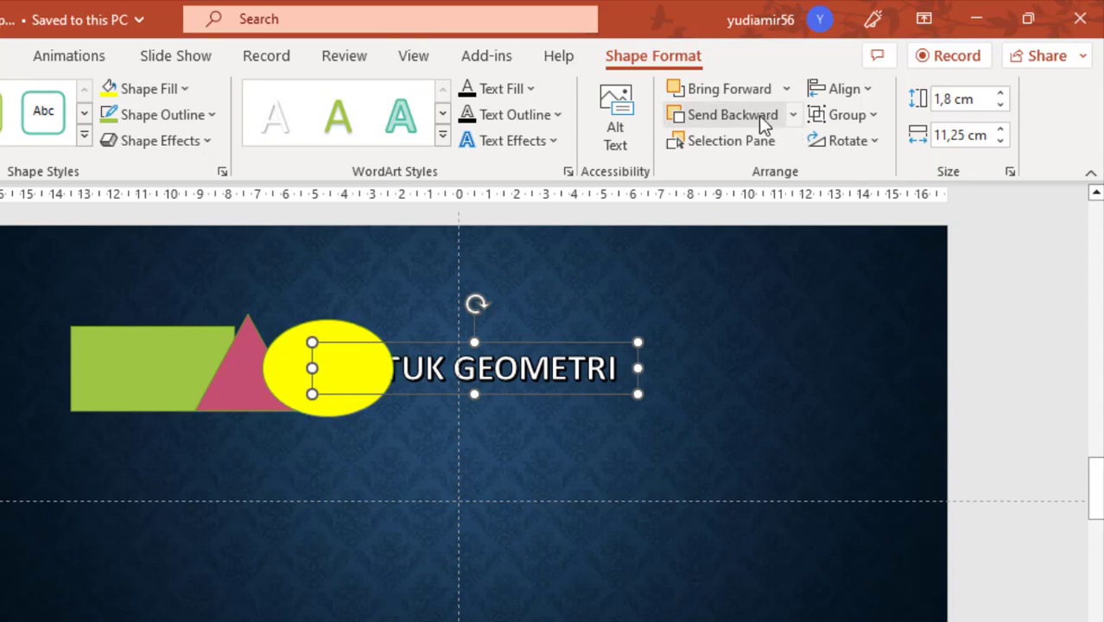
{"action": "left_click_drag", "start_coordinate": [543, 347], "coordinate": [458, 344]}
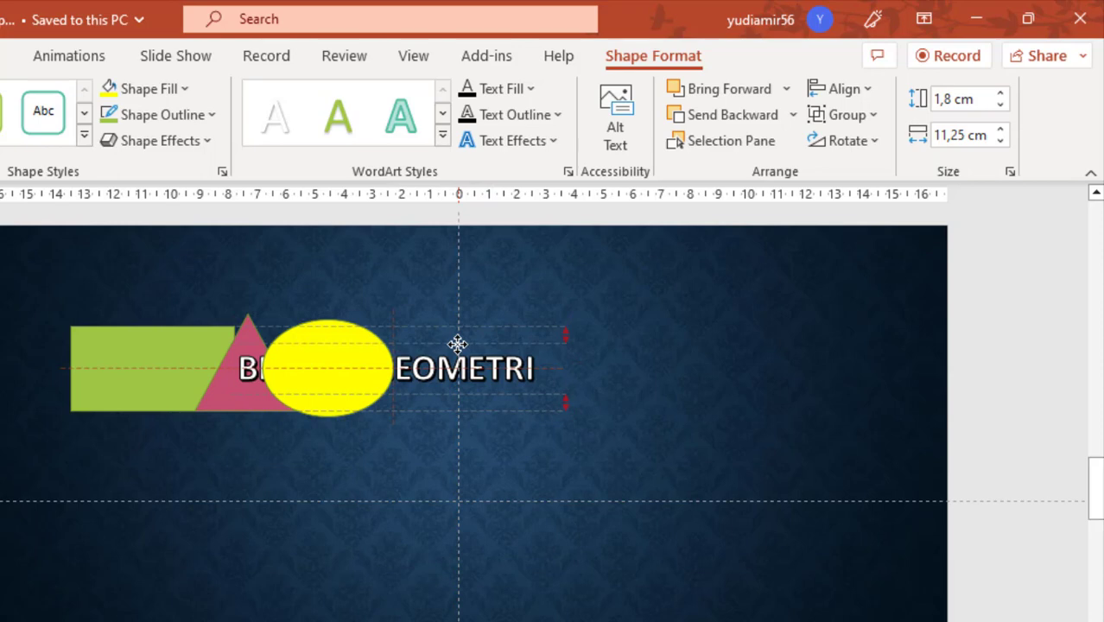
{"action": "left_click_drag", "start_coordinate": [458, 344], "coordinate": [456, 342]}
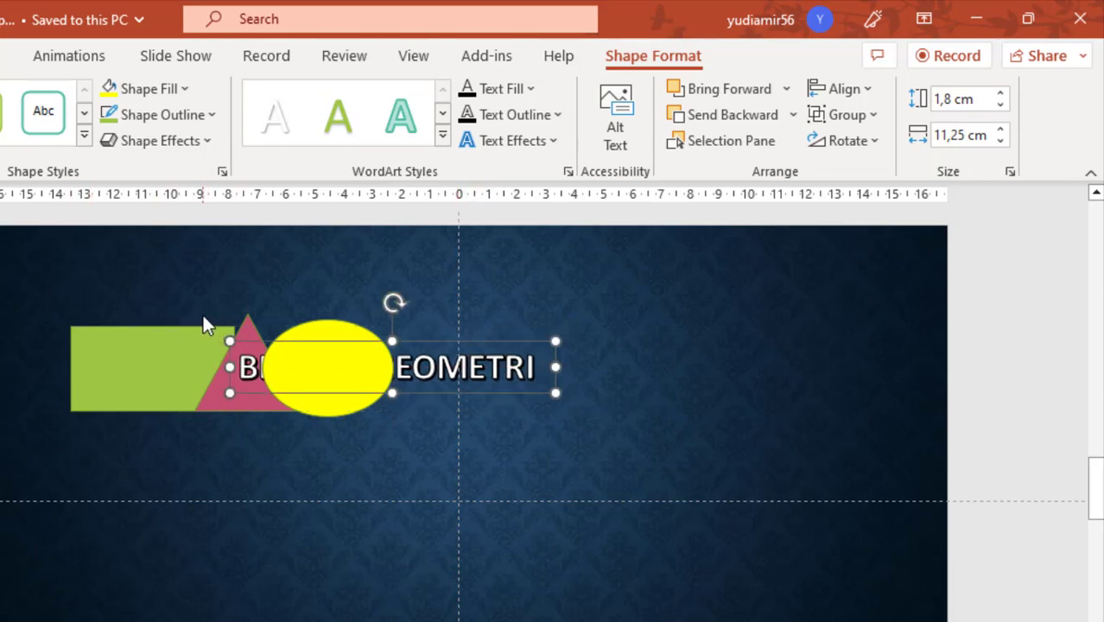
{"action": "left_click_drag", "start_coordinate": [517, 345], "coordinate": [492, 346]}
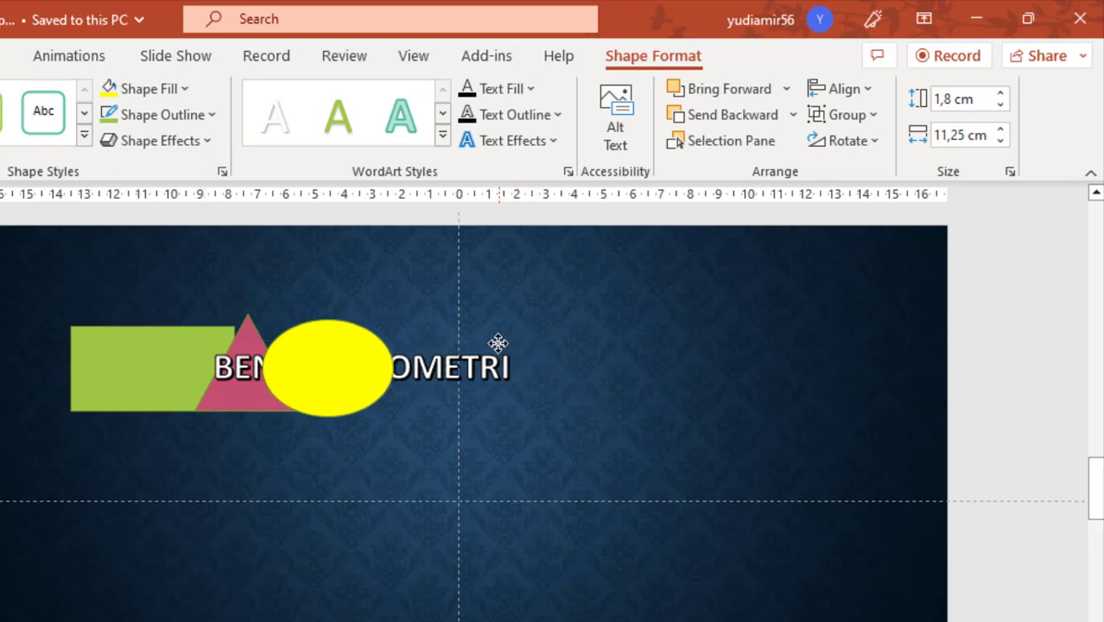
Step: Send the title to the back behind all shapes and place it above them
{"action": "left_click", "coordinate": [793, 115]}
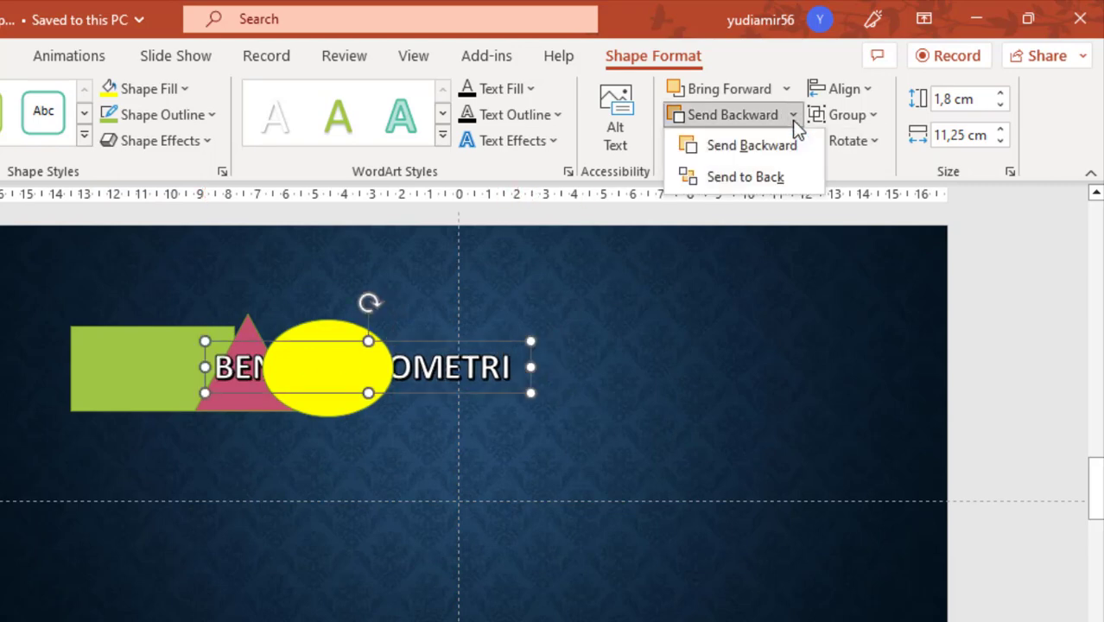
{"action": "left_click", "coordinate": [766, 177]}
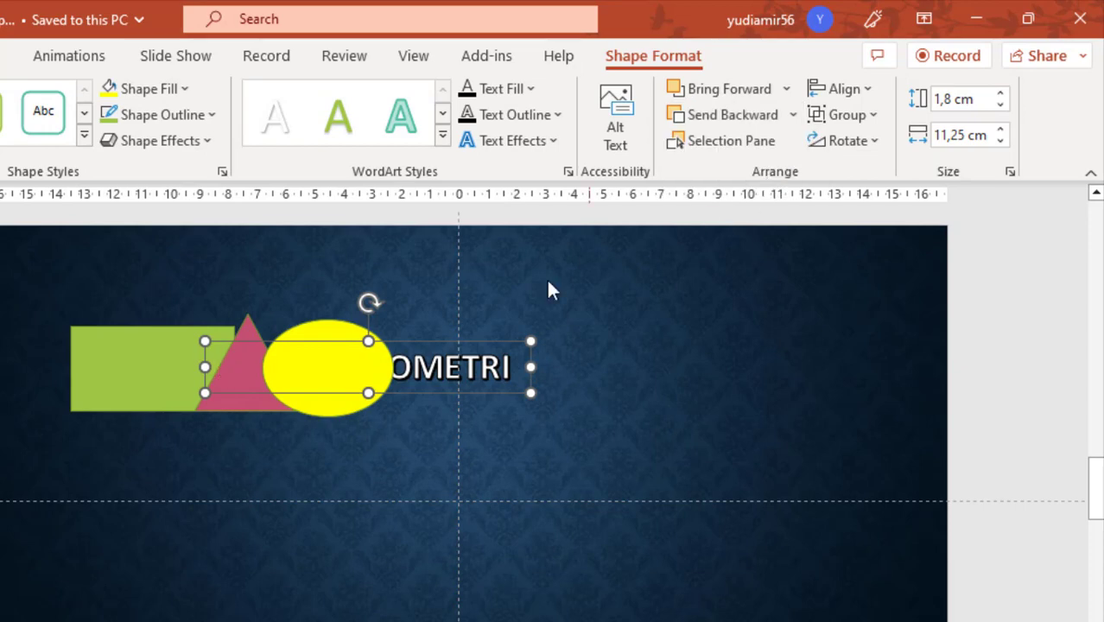
{"action": "left_click_drag", "start_coordinate": [441, 343], "coordinate": [359, 298]}
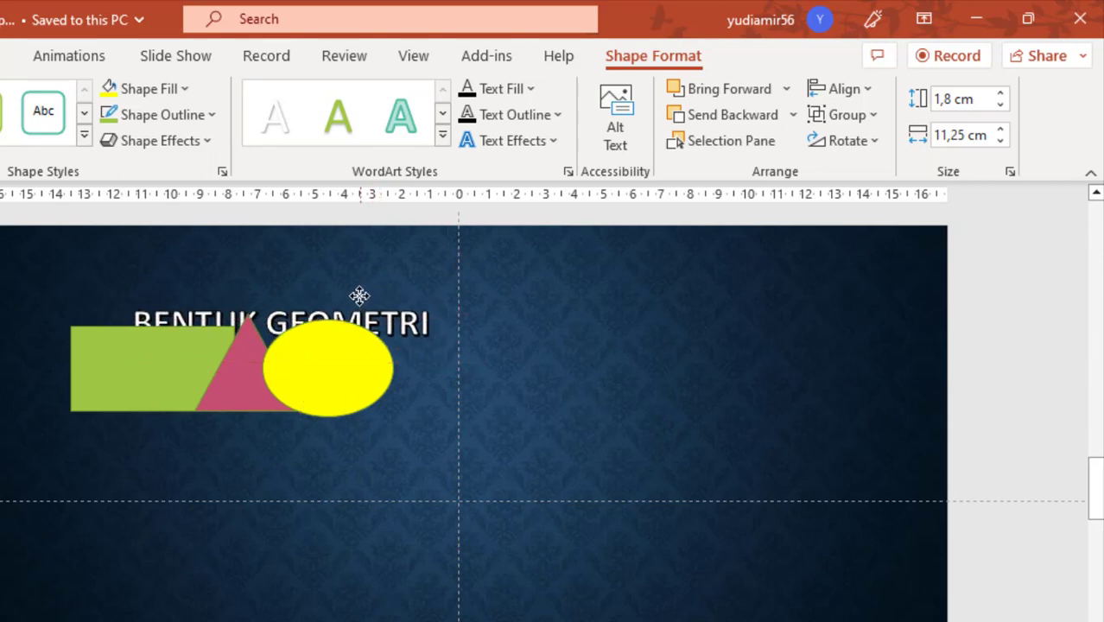
{"action": "left_click_drag", "start_coordinate": [359, 299], "coordinate": [356, 299]}
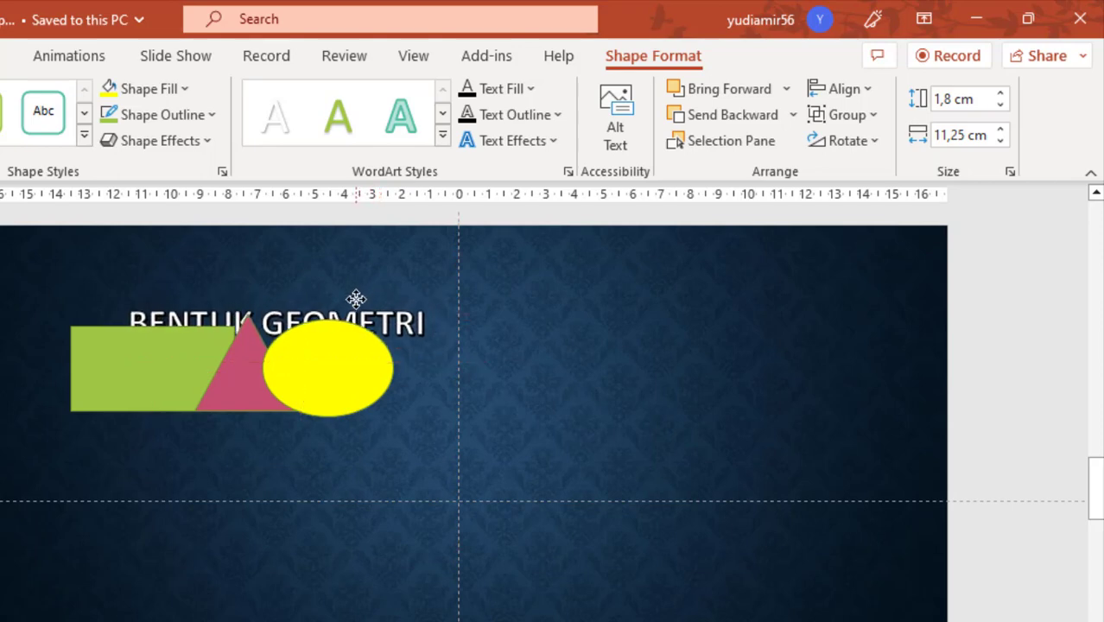
Step: Bring the title forward, then to the front, and drag it below the shapes
{"action": "left_click", "coordinate": [712, 95]}
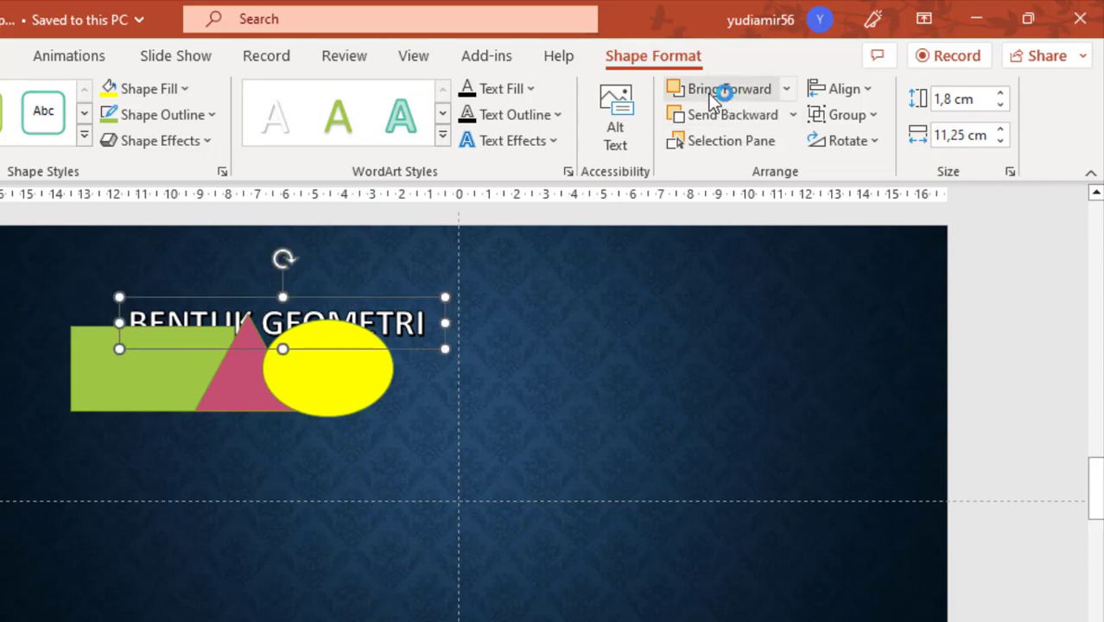
{"action": "left_click", "coordinate": [713, 95]}
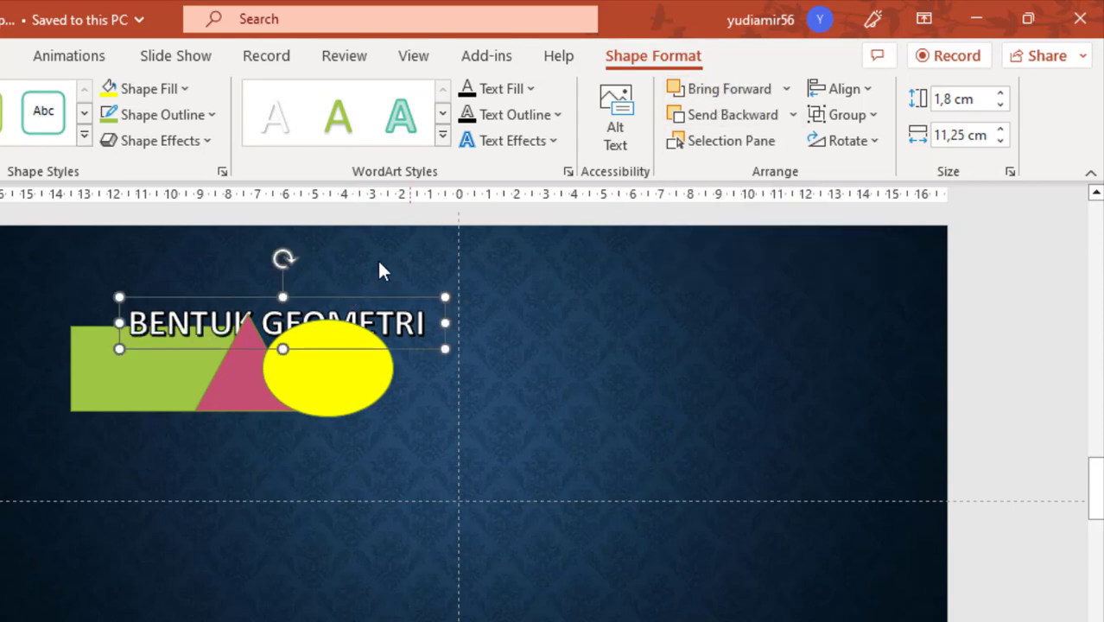
{"action": "left_click_drag", "start_coordinate": [370, 289], "coordinate": [362, 309]}
{"action": "left_click", "coordinate": [345, 345]}
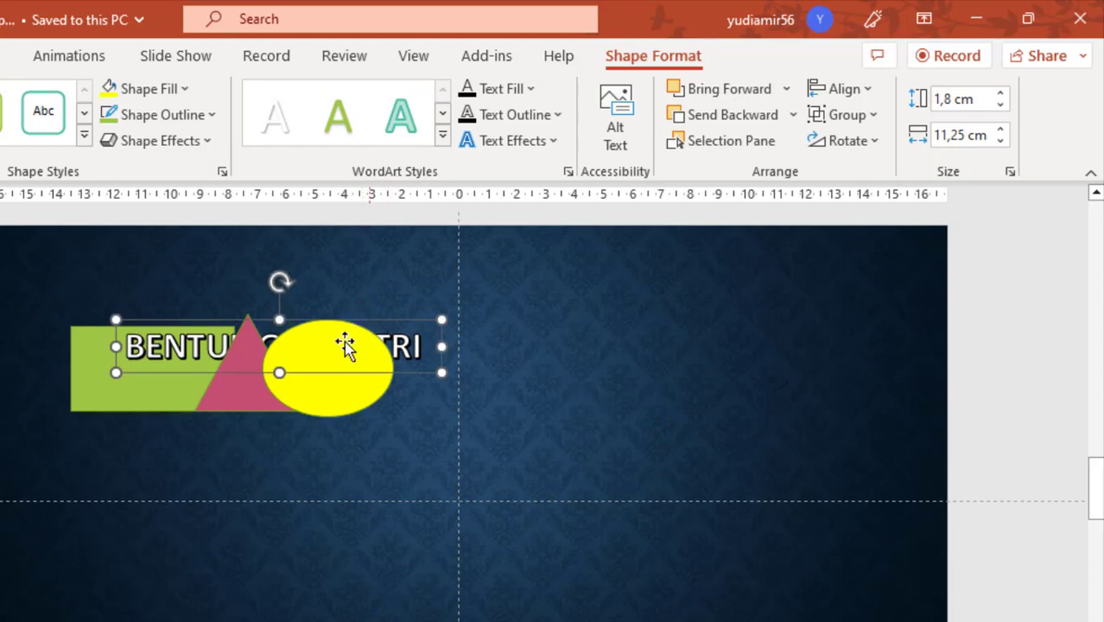
{"action": "left_click", "coordinate": [787, 90]}
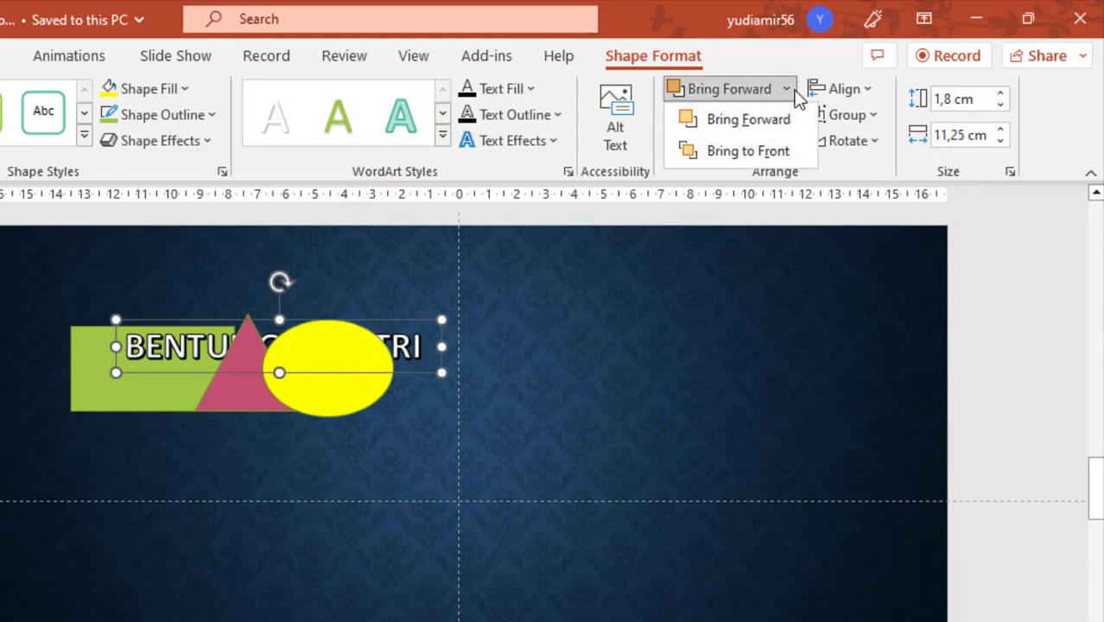
{"action": "left_click", "coordinate": [768, 157]}
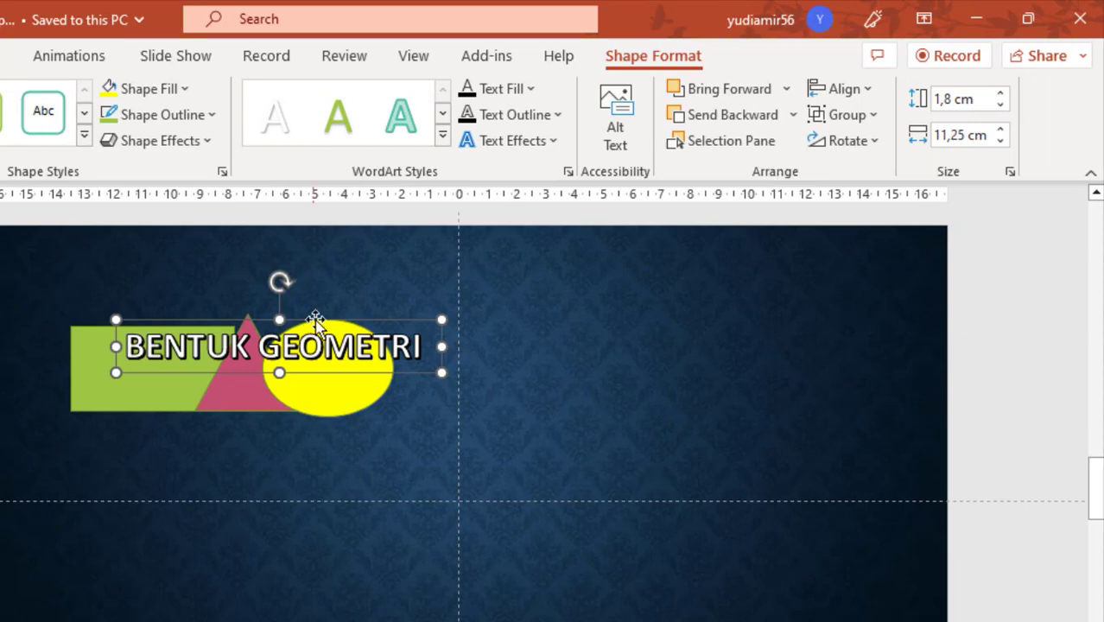
{"action": "left_click_drag", "start_coordinate": [313, 322], "coordinate": [458, 334]}
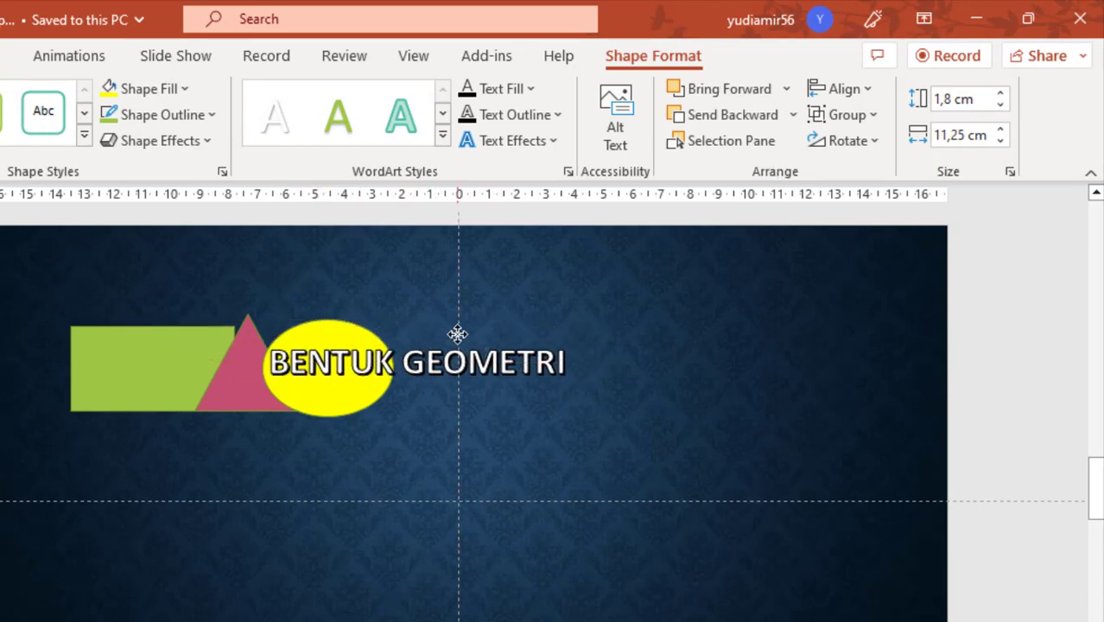
{"action": "mouse_move", "coordinate": [458, 333]}
{"action": "left_mouse_down"}
{"action": "mouse_move", "coordinate": [513, 397]}
{"action": "mouse_move", "coordinate": [432, 525]}
{"action": "mouse_move", "coordinate": [429, 468]}
{"action": "left_mouse_up"}
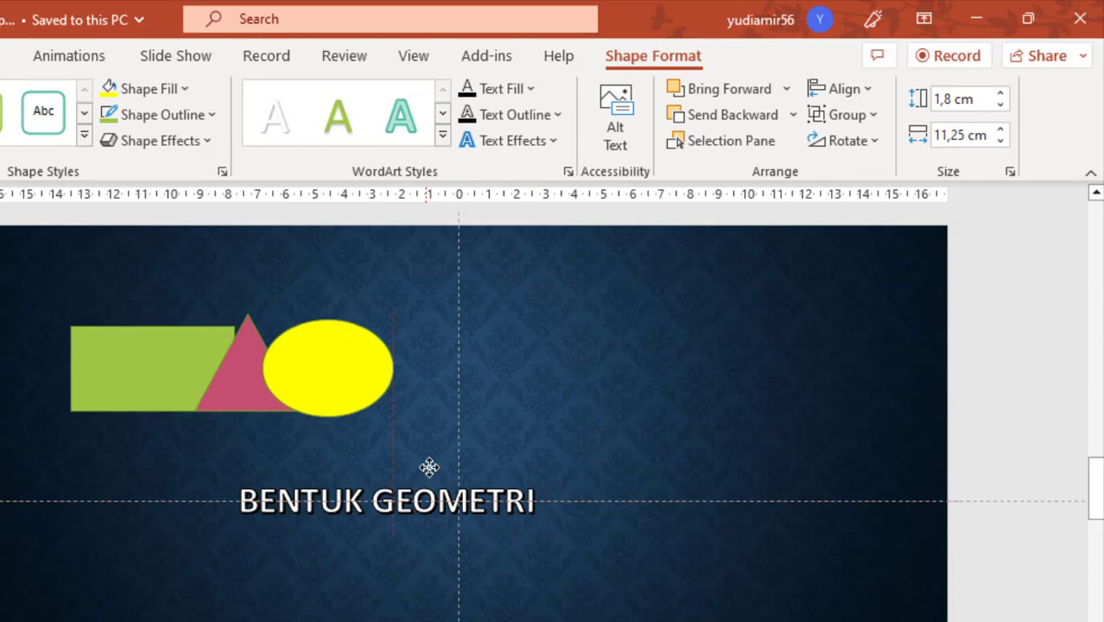
Step: Spread the shapes out: rectangle above triangle, ellipse mid-slide, BENTUK GEOMETRI at right
{"action": "left_click_drag", "start_coordinate": [429, 468], "coordinate": [430, 468]}
{"action": "left_click_drag", "start_coordinate": [354, 394], "coordinate": [517, 448]}
{"action": "mouse_move", "coordinate": [251, 388]}
{"action": "left_mouse_down"}
{"action": "mouse_move", "coordinate": [174, 547]}
{"action": "mouse_move", "coordinate": [165, 600]}
{"action": "left_mouse_up"}
{"action": "left_click_drag", "start_coordinate": [179, 394], "coordinate": [219, 372]}
{"action": "left_click", "coordinate": [371, 499]}
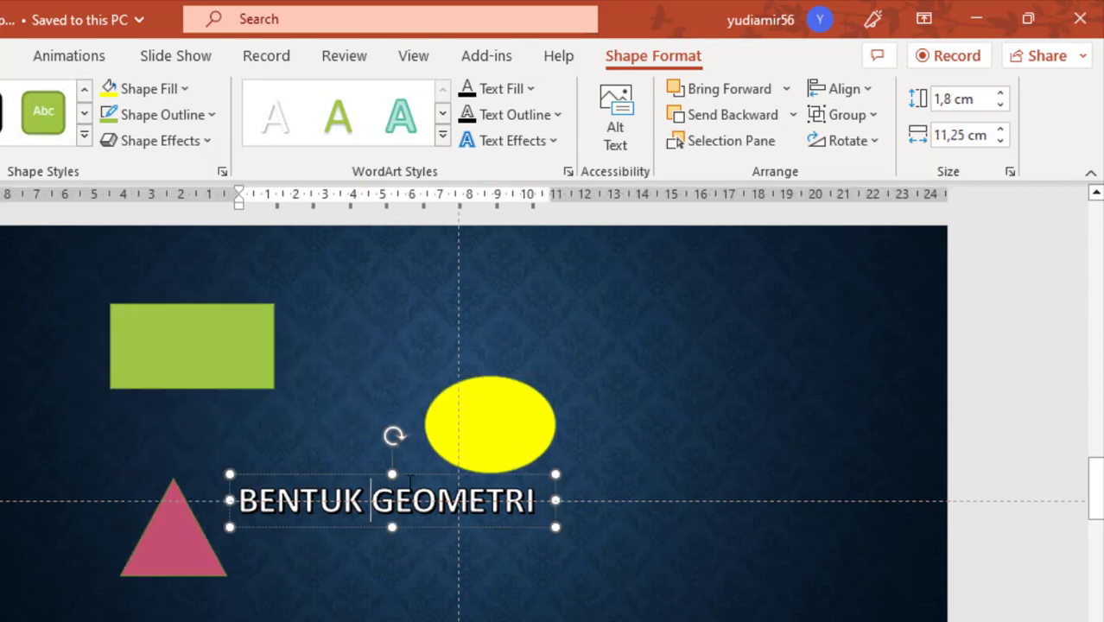
{"action": "left_click_drag", "start_coordinate": [402, 470], "coordinate": [759, 418]}
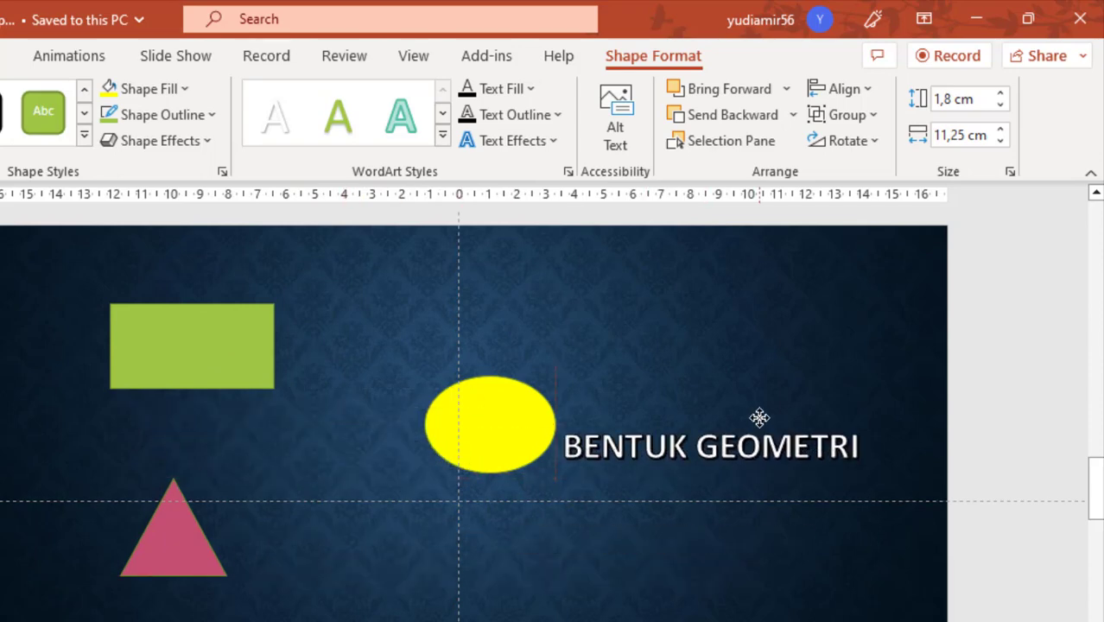
{"action": "left_click_drag", "start_coordinate": [759, 418], "coordinate": [805, 399]}
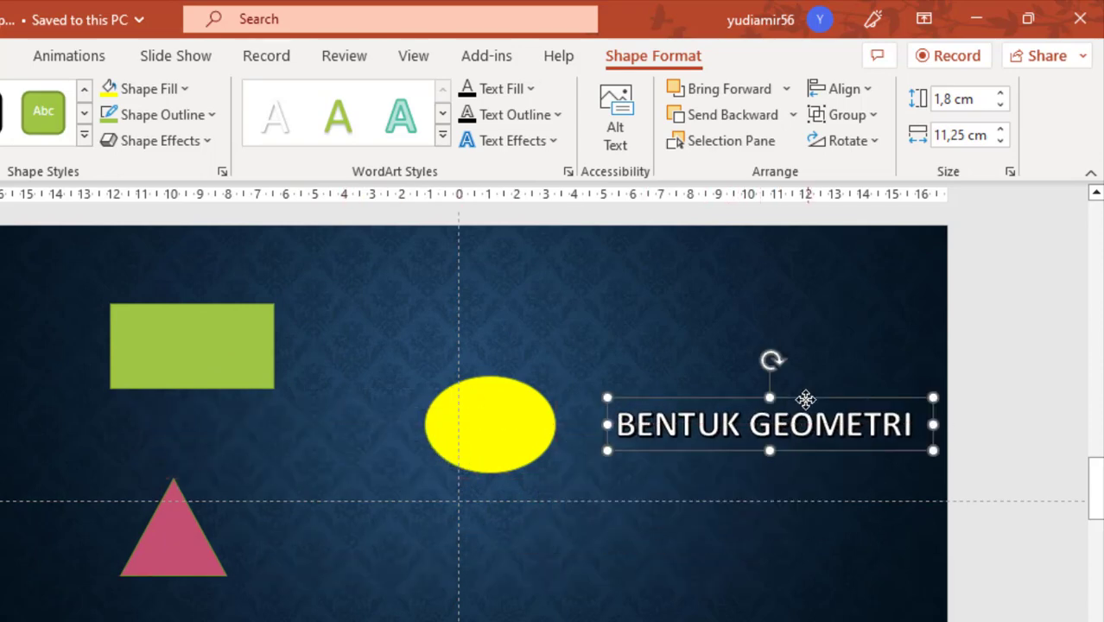
Step: Select all four objects, try Align Left, then undo it
{"action": "left_click", "coordinate": [187, 349]}
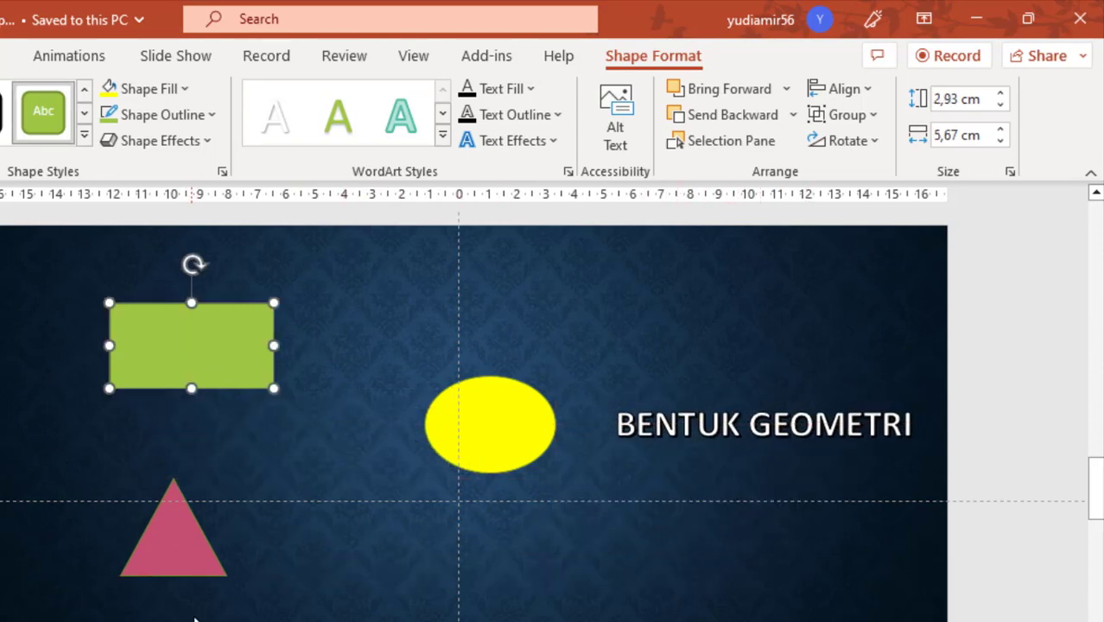
{"action": "left_click", "coordinate": [183, 540], "text": "shift"}
{"action": "left_click", "coordinate": [499, 425], "text": "shift"}
{"action": "left_click", "coordinate": [685, 425], "text": "shift"}
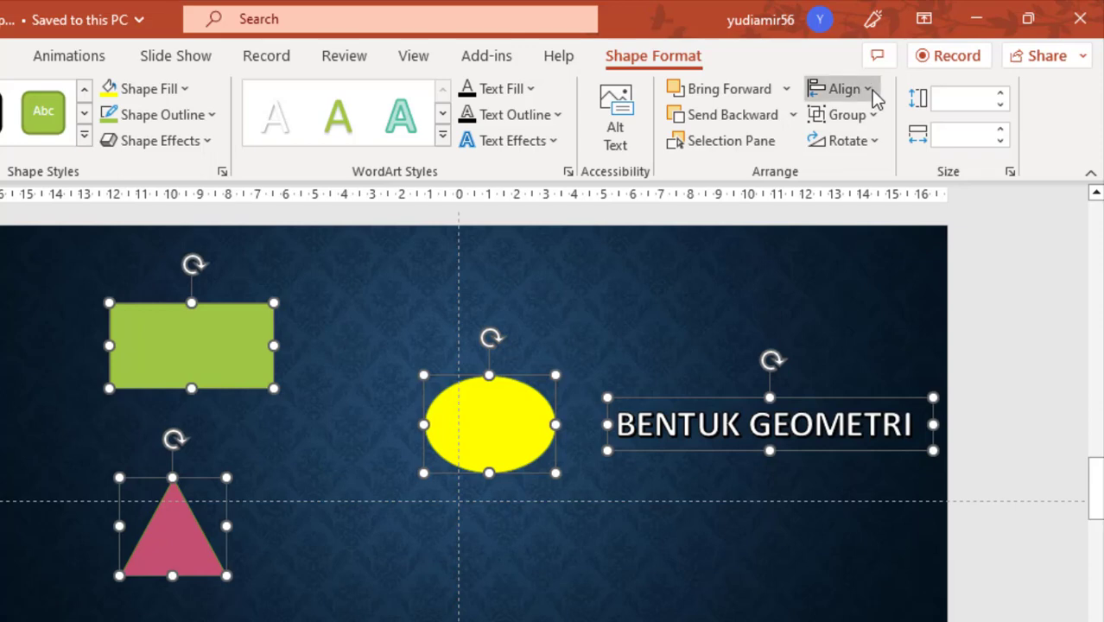
{"action": "left_click", "coordinate": [871, 90]}
{"action": "left_click", "coordinate": [871, 124]}
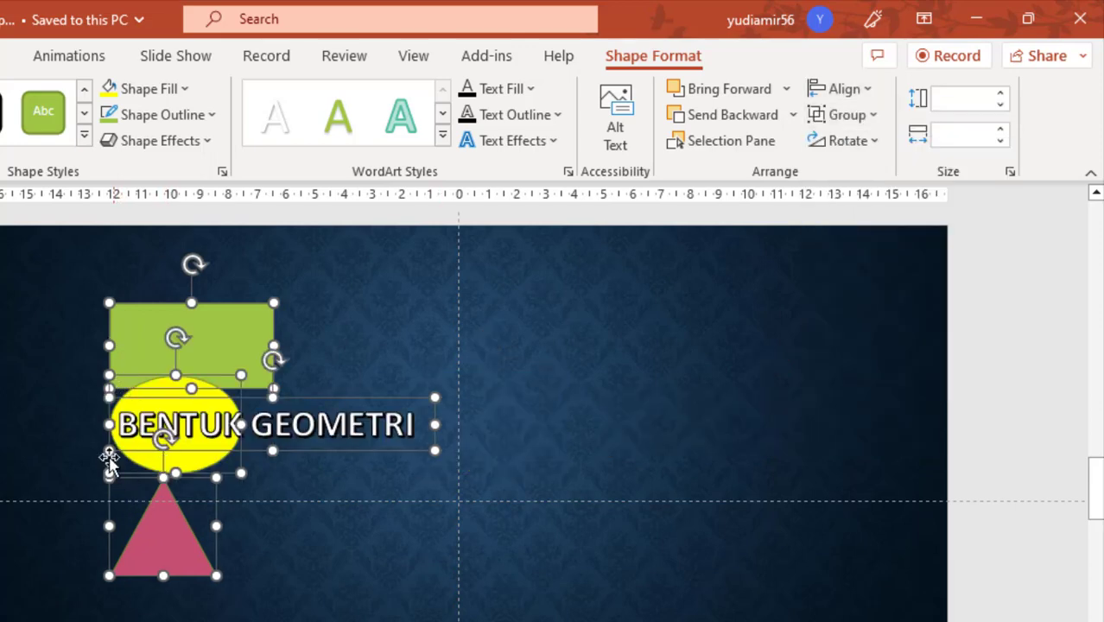
{"action": "key", "text": "ctrl+z"}
{"action": "left_click", "coordinate": [871, 91]}
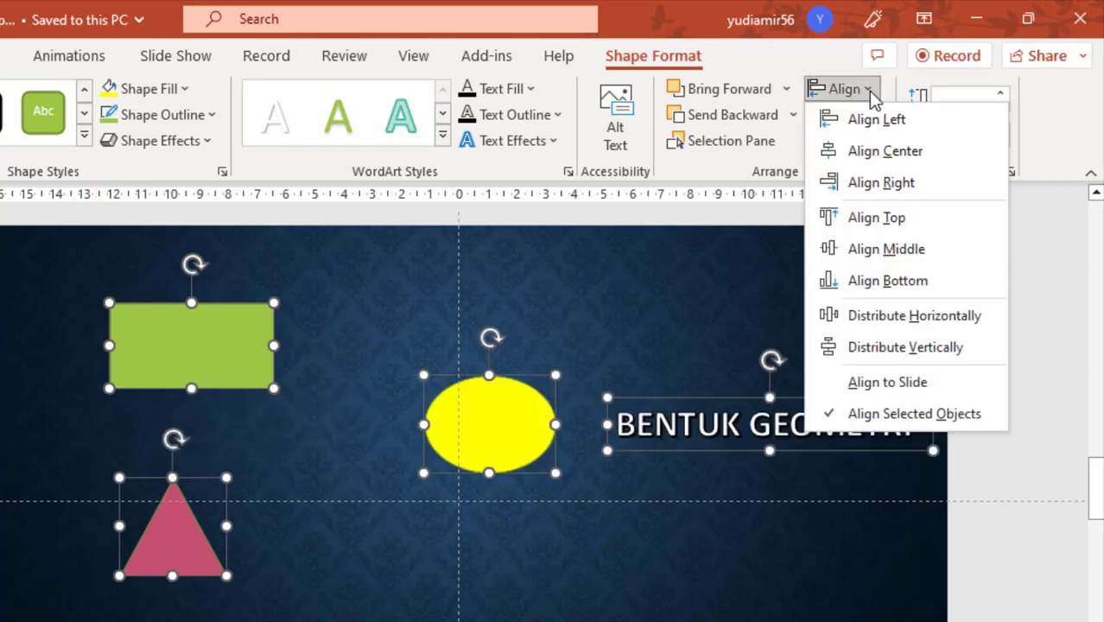
Step: Try Align Center, Align Right and Align Top on the four objects, undoing each
{"action": "left_click", "coordinate": [864, 161]}
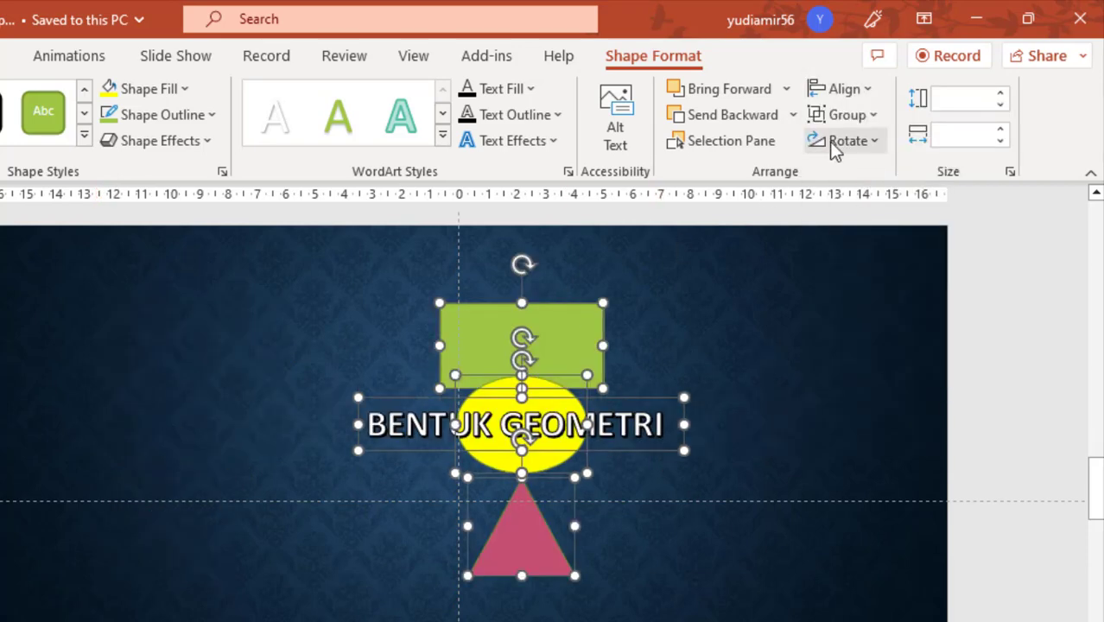
{"action": "key", "text": "ctrl+z"}
{"action": "left_click", "coordinate": [875, 92]}
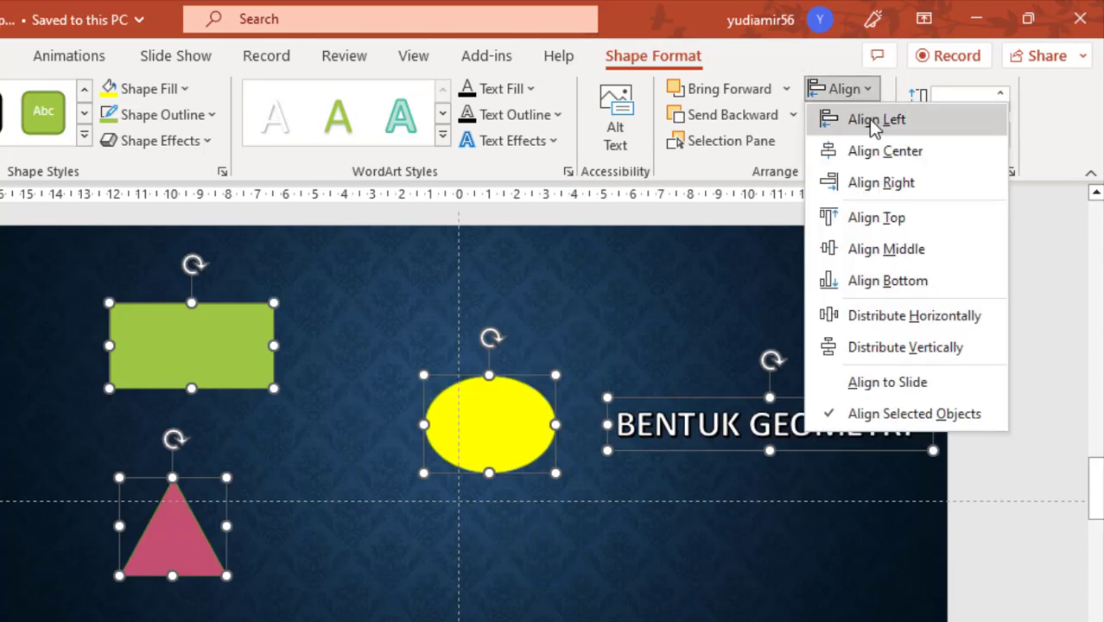
{"action": "left_click", "coordinate": [860, 188]}
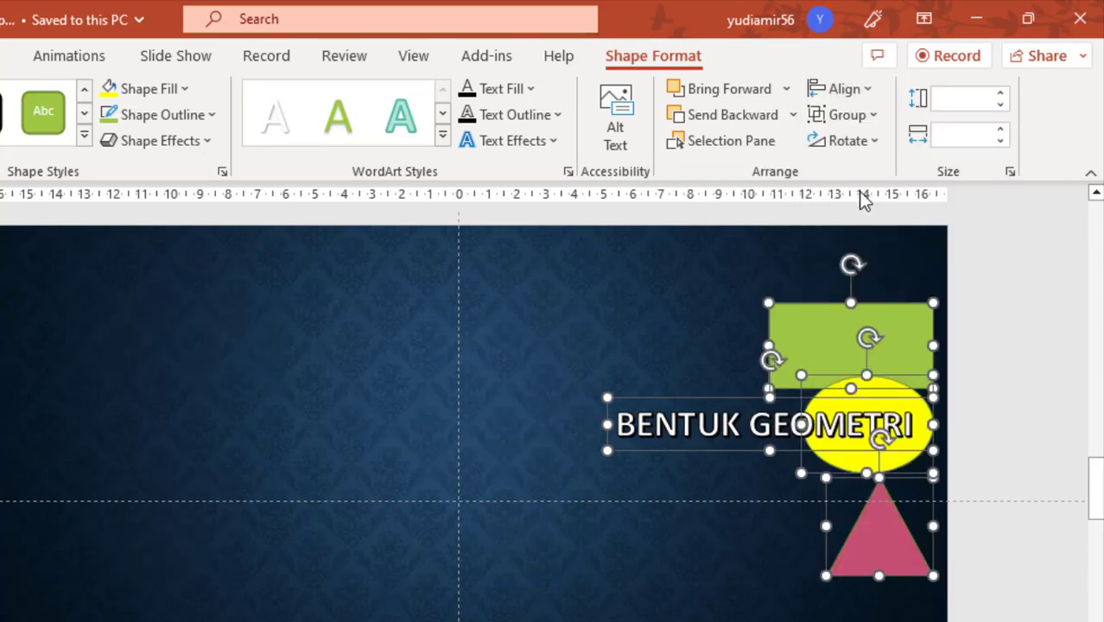
{"action": "key", "text": "ctrl+z"}
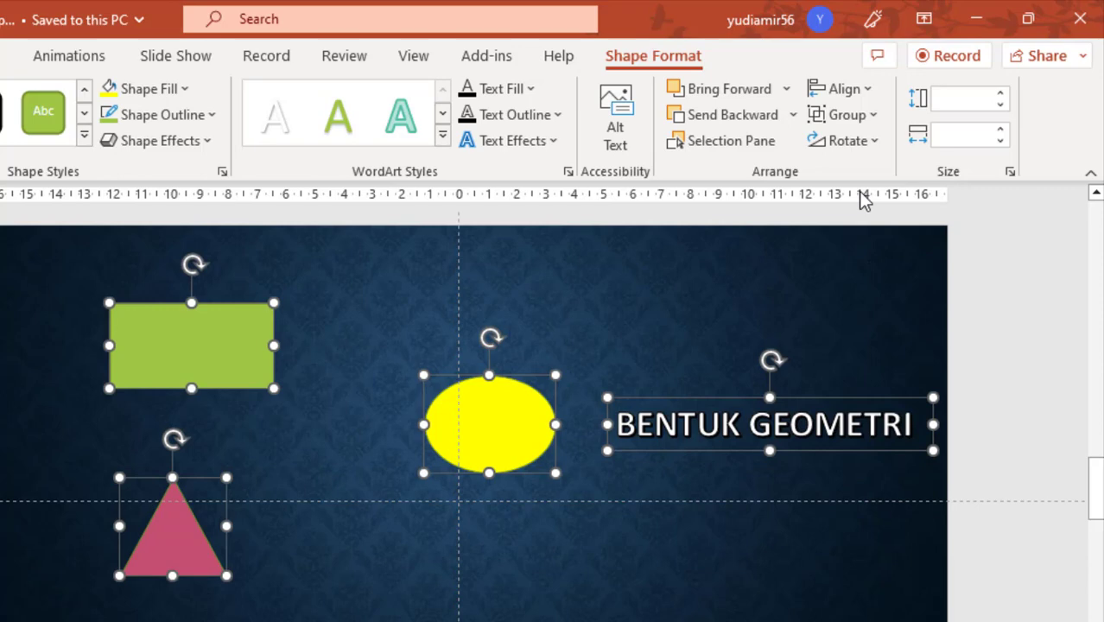
{"action": "left_click", "coordinate": [873, 95]}
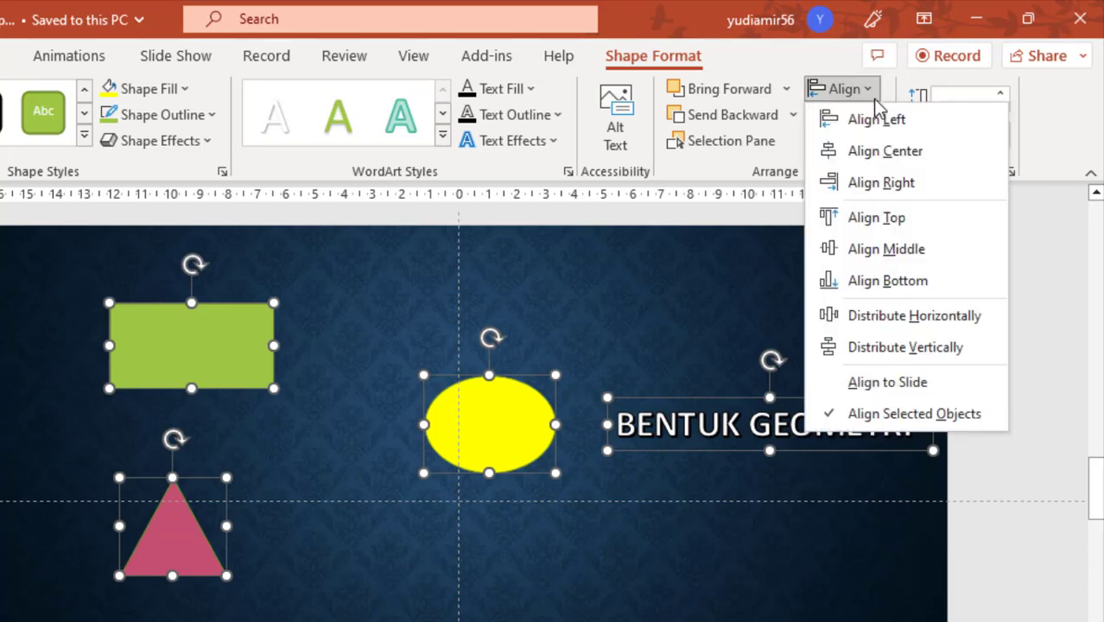
{"action": "left_click", "coordinate": [856, 220]}
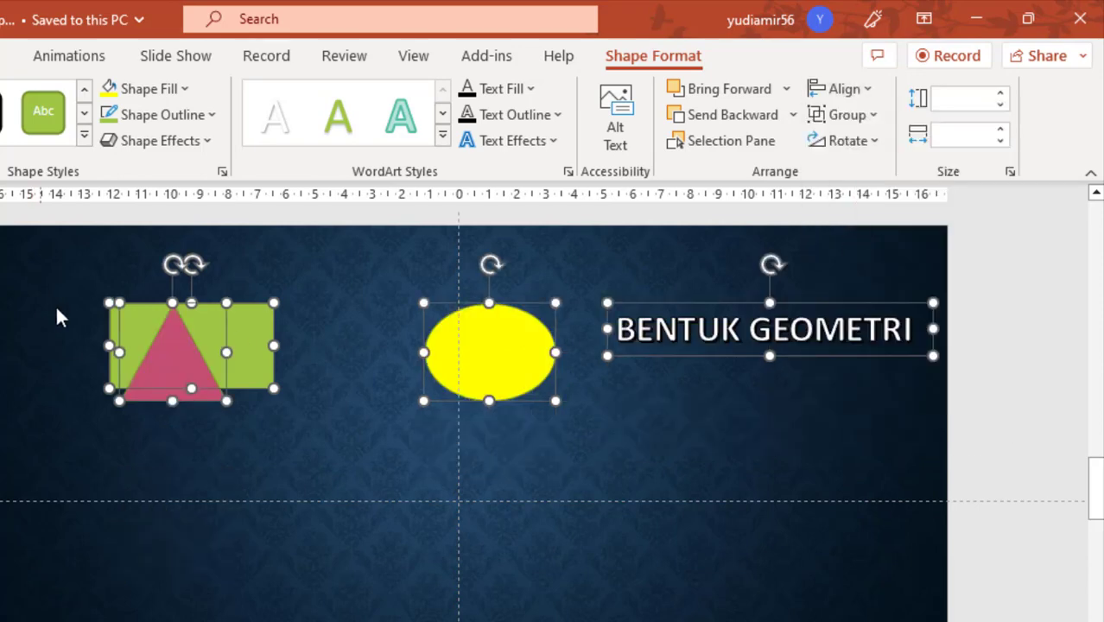
{"action": "key", "text": "ctrl+z"}
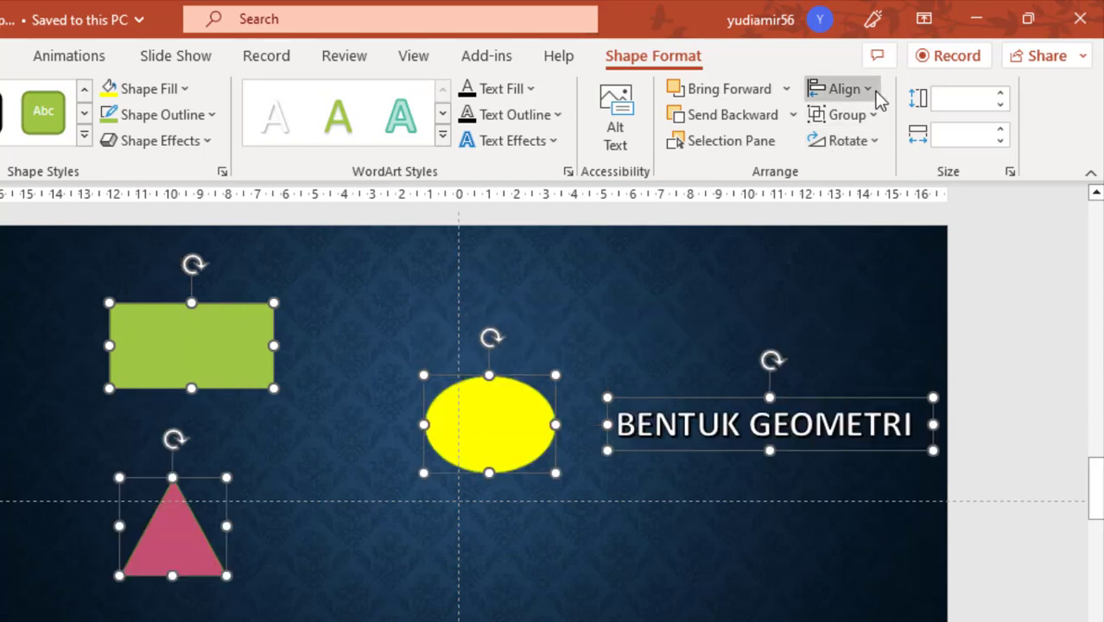
Step: Try Align Middle and Align Bottom, undoing each, then close the menu and deselect
{"action": "left_click", "coordinate": [873, 95]}
{"action": "left_click", "coordinate": [865, 250]}
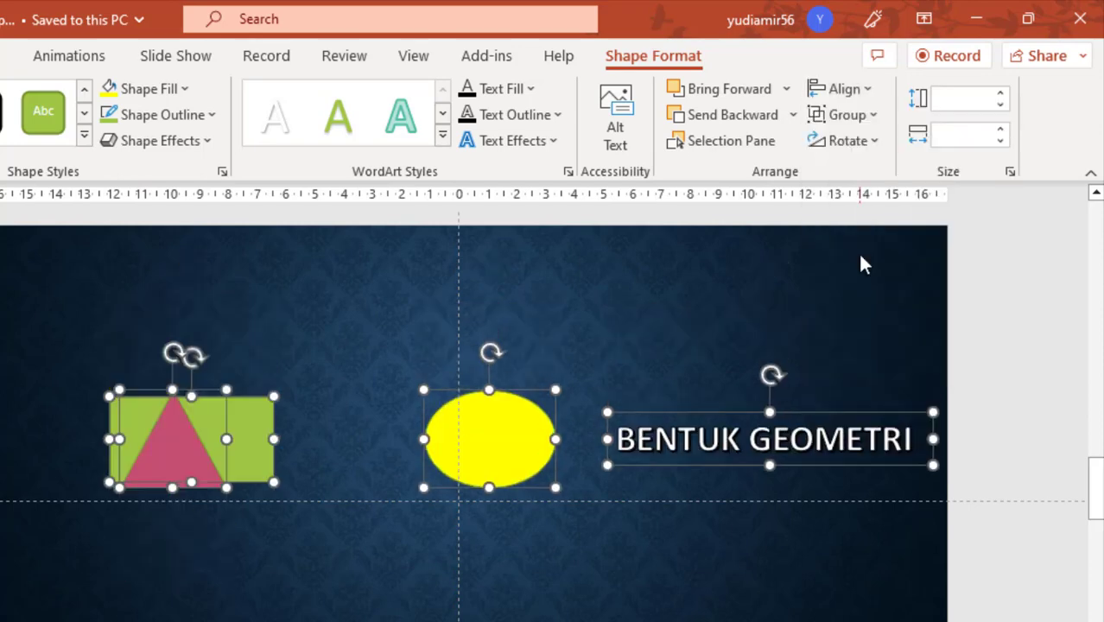
{"action": "key", "text": "ctrl+z"}
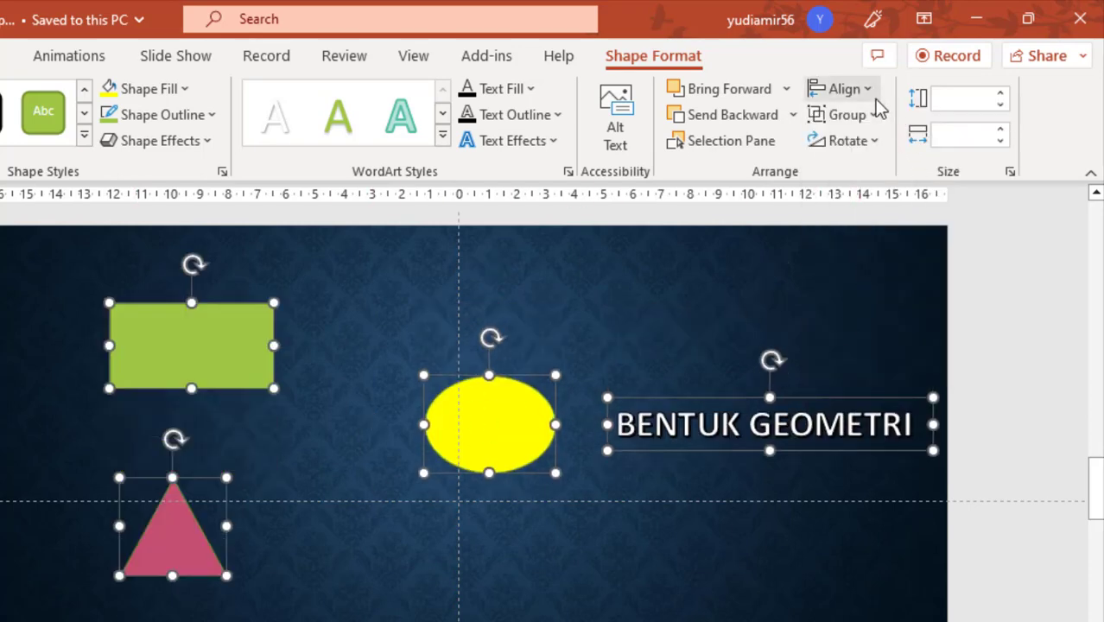
{"action": "left_click", "coordinate": [869, 90]}
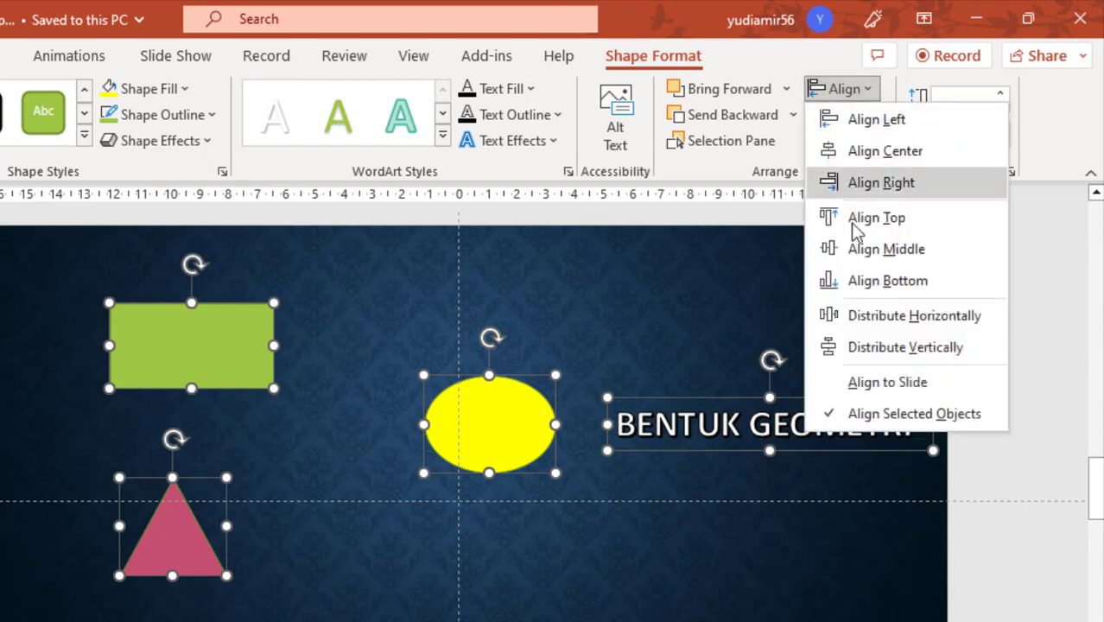
{"action": "left_click", "coordinate": [903, 287]}
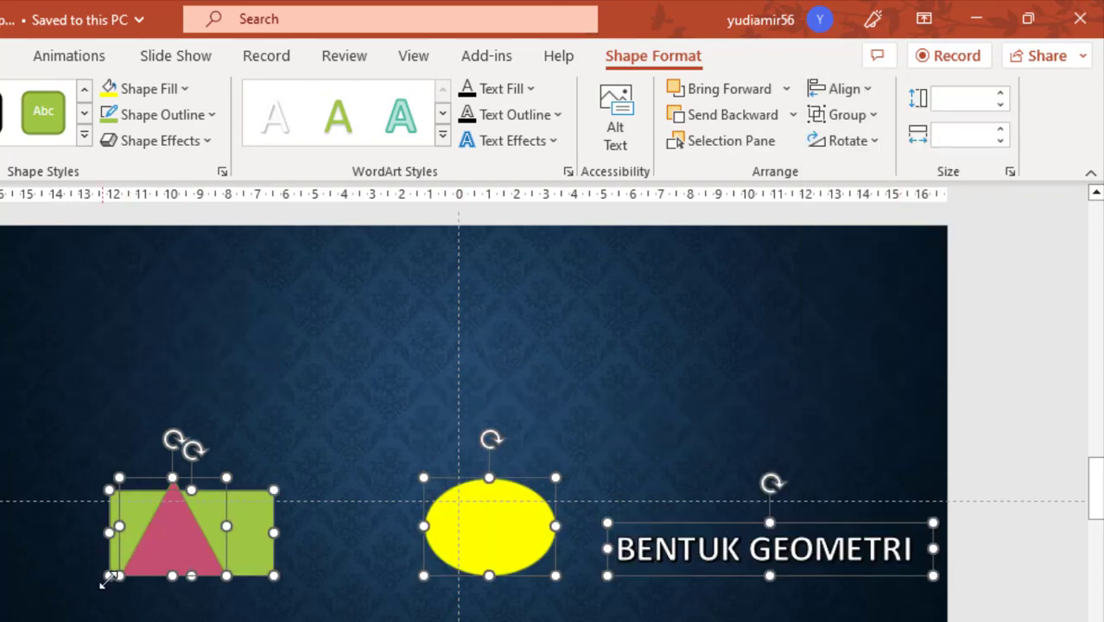
{"action": "key", "text": "ctrl+z"}
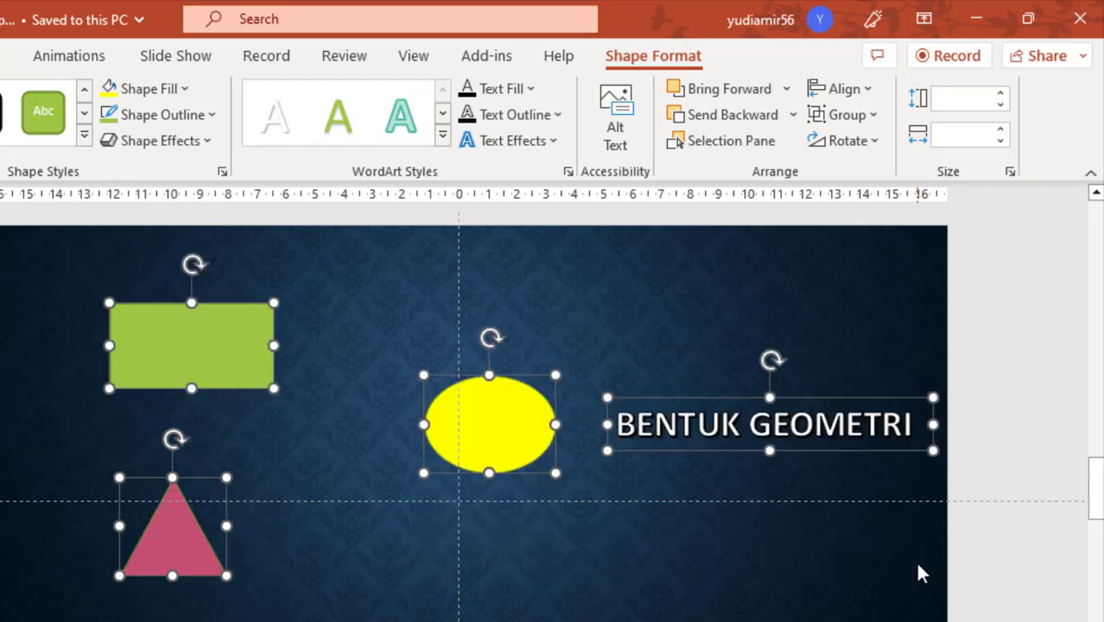
{"action": "left_click", "coordinate": [868, 90]}
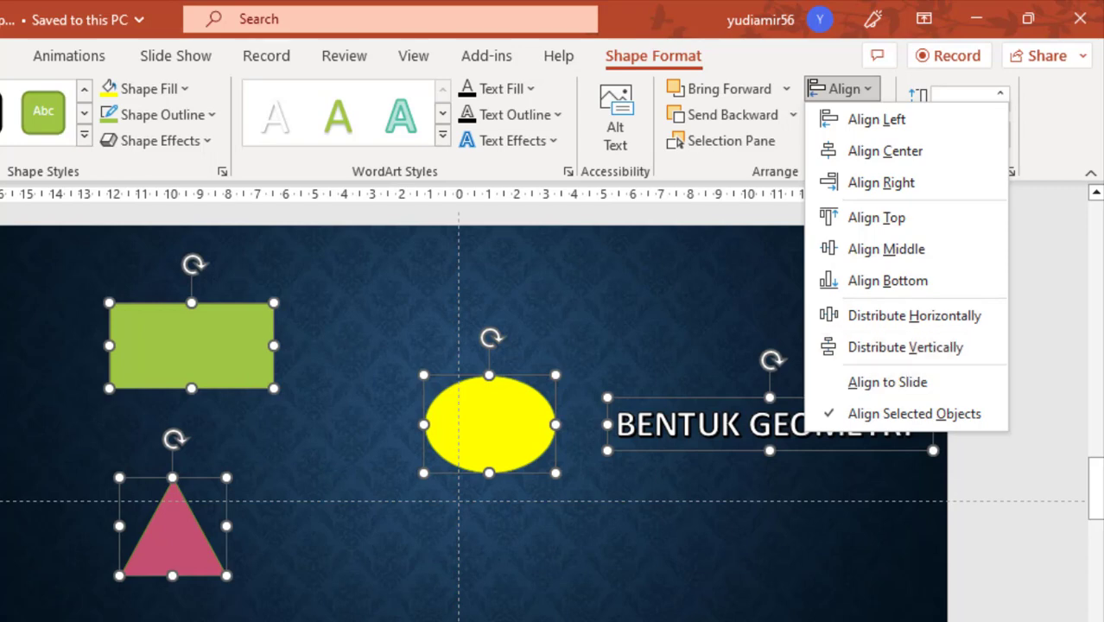
{"action": "left_click", "coordinate": [376, 338]}
{"action": "left_click", "coordinate": [526, 329]}
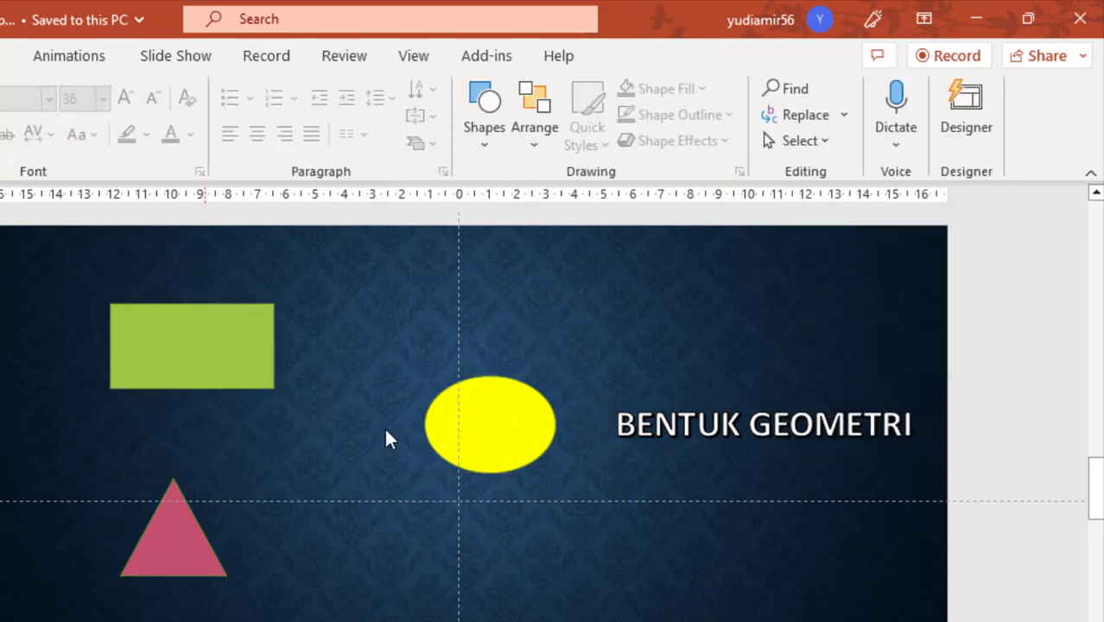
Step: Copy the green rectangle into a row of four and distribute them evenly across the slide
{"action": "left_click", "coordinate": [172, 367]}
{"action": "mouse_move", "coordinate": [234, 360]}
{"action": "left_mouse_down"}
{"action": "mouse_move", "coordinate": [216, 333]}
{"action": "mouse_move", "coordinate": [894, 323]}
{"action": "left_mouse_up"}
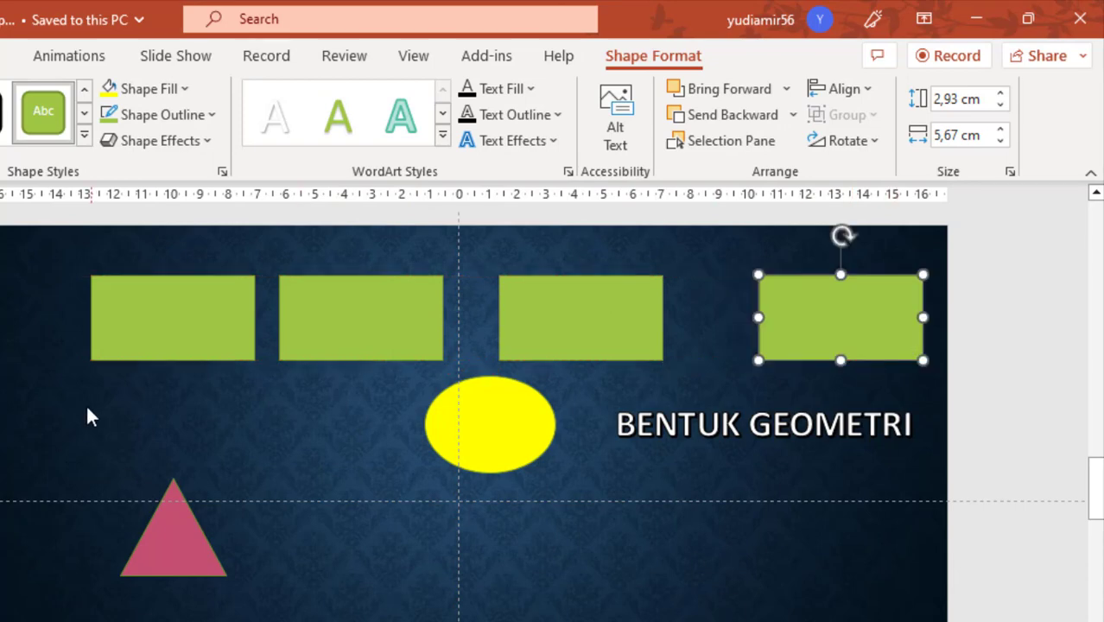
{"action": "left_click", "coordinate": [173, 303]}
{"action": "left_click", "coordinate": [380, 332], "text": "shift"}
{"action": "left_click", "coordinate": [591, 313], "text": "shift"}
{"action": "left_click", "coordinate": [795, 326], "text": "shift"}
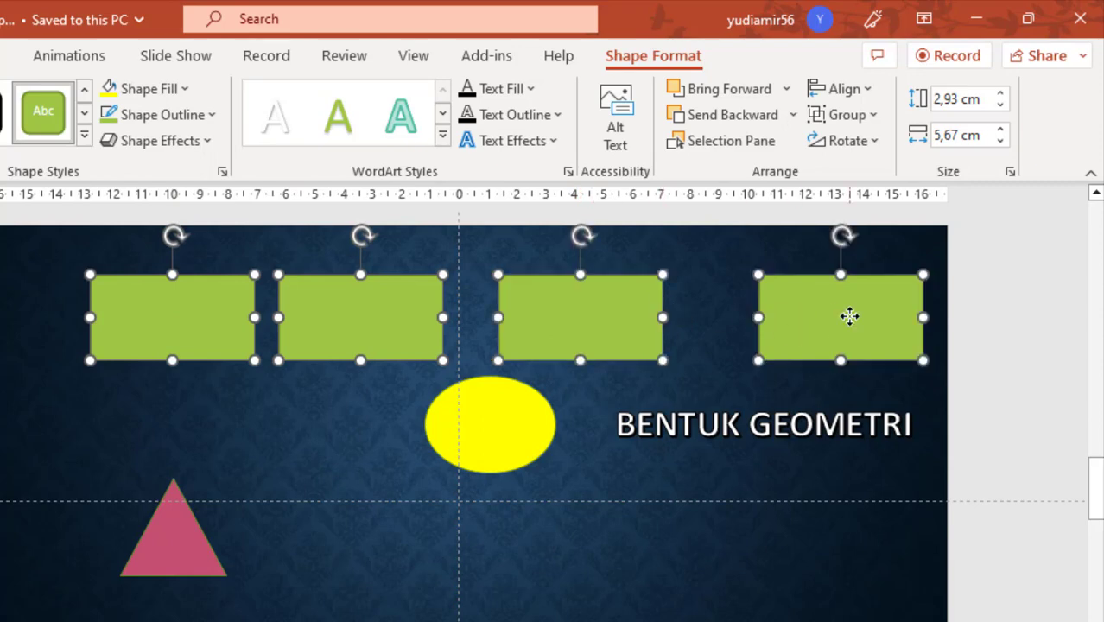
{"action": "left_click", "coordinate": [868, 90]}
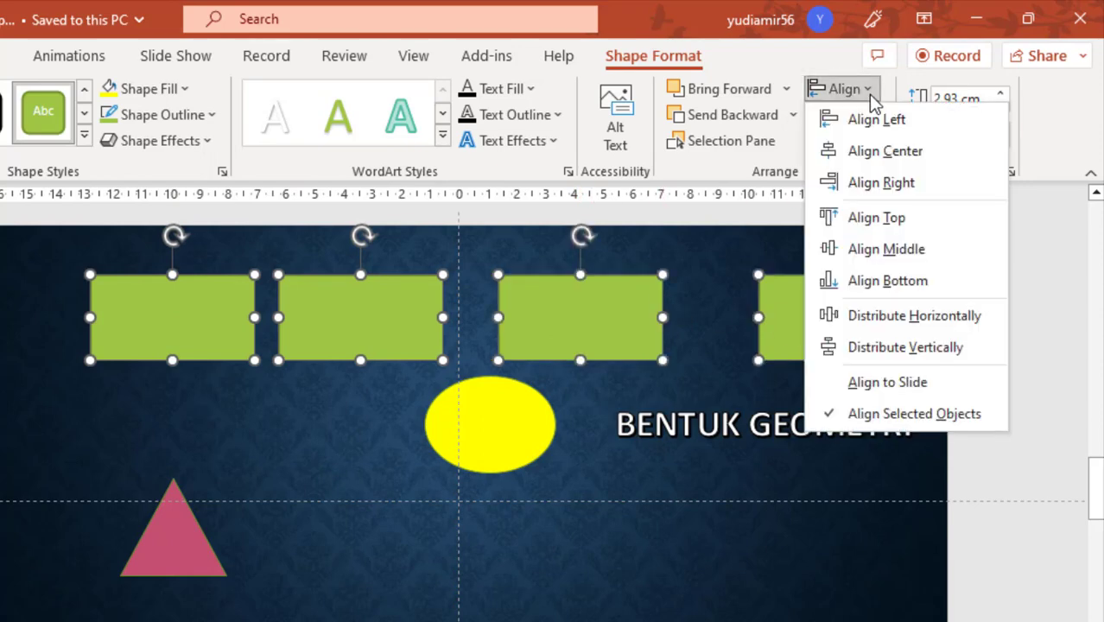
{"action": "left_click", "coordinate": [965, 321]}
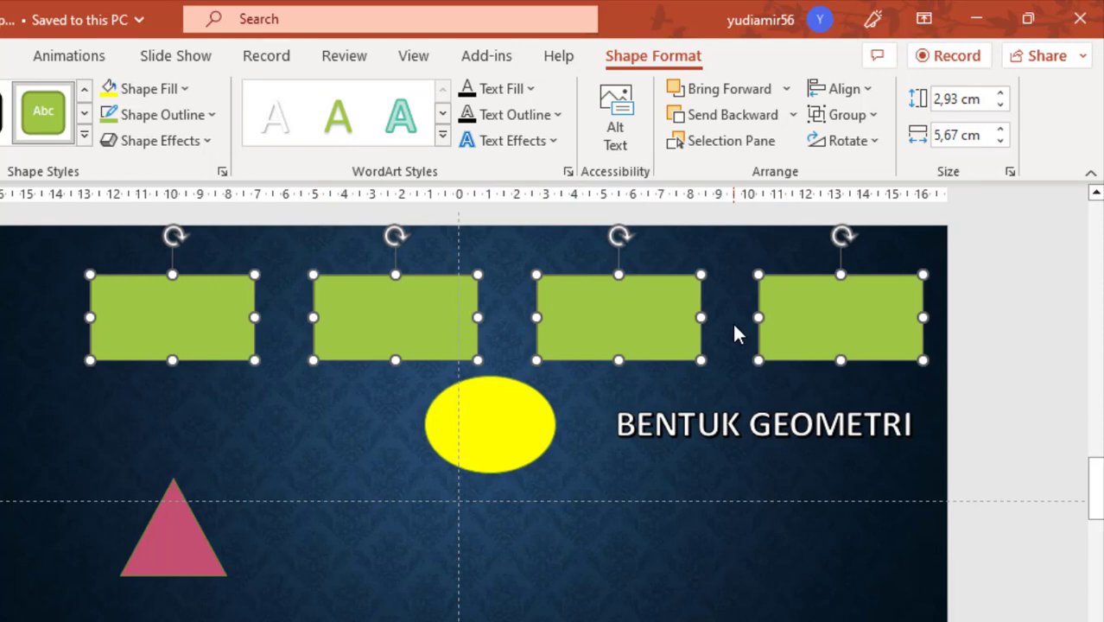
Step: Stack the four rectangles down the left, move the title low, and place the ellipse under it
{"action": "left_click_drag", "start_coordinate": [456, 444], "coordinate": [470, 618]}
{"action": "left_click", "coordinate": [739, 424]}
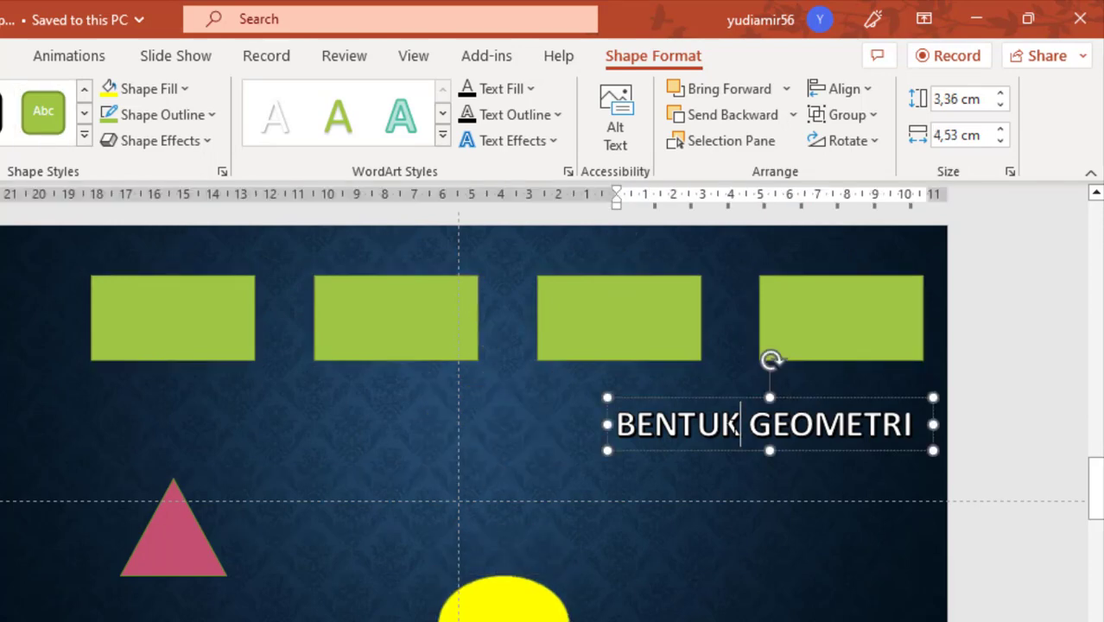
{"action": "left_click_drag", "start_coordinate": [801, 400], "coordinate": [801, 592]}
{"action": "left_click_drag", "start_coordinate": [503, 605], "coordinate": [459, 621]}
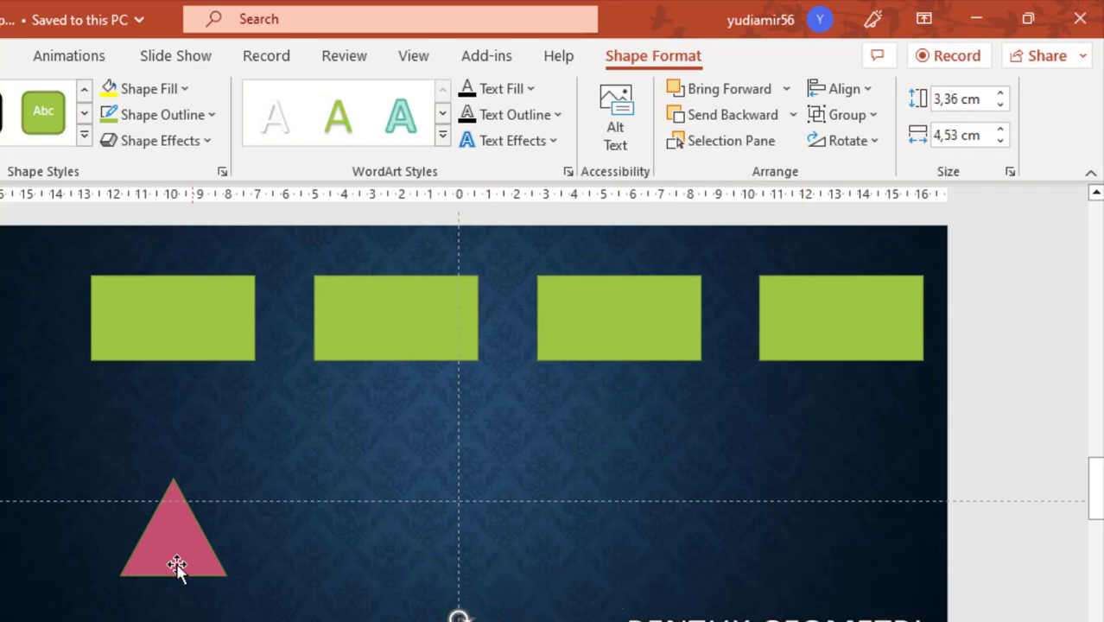
{"action": "left_click_drag", "start_coordinate": [177, 566], "coordinate": [173, 616]}
{"action": "left_click", "coordinate": [190, 338]}
{"action": "left_click_drag", "start_coordinate": [368, 359], "coordinate": [245, 443]}
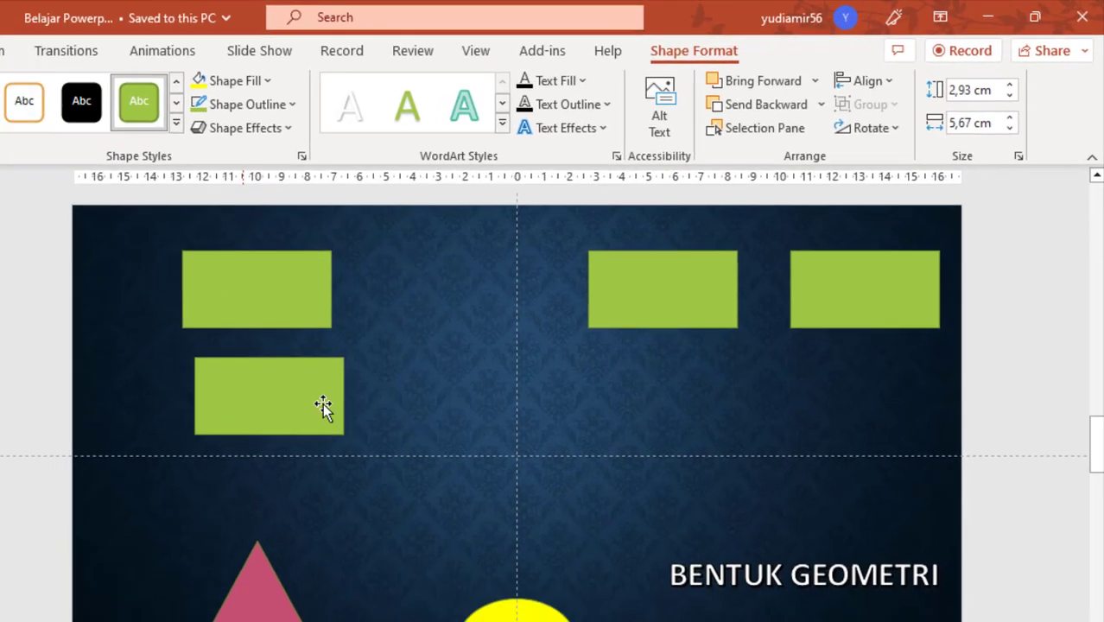
{"action": "left_click_drag", "start_coordinate": [737, 240], "coordinate": [503, 417]}
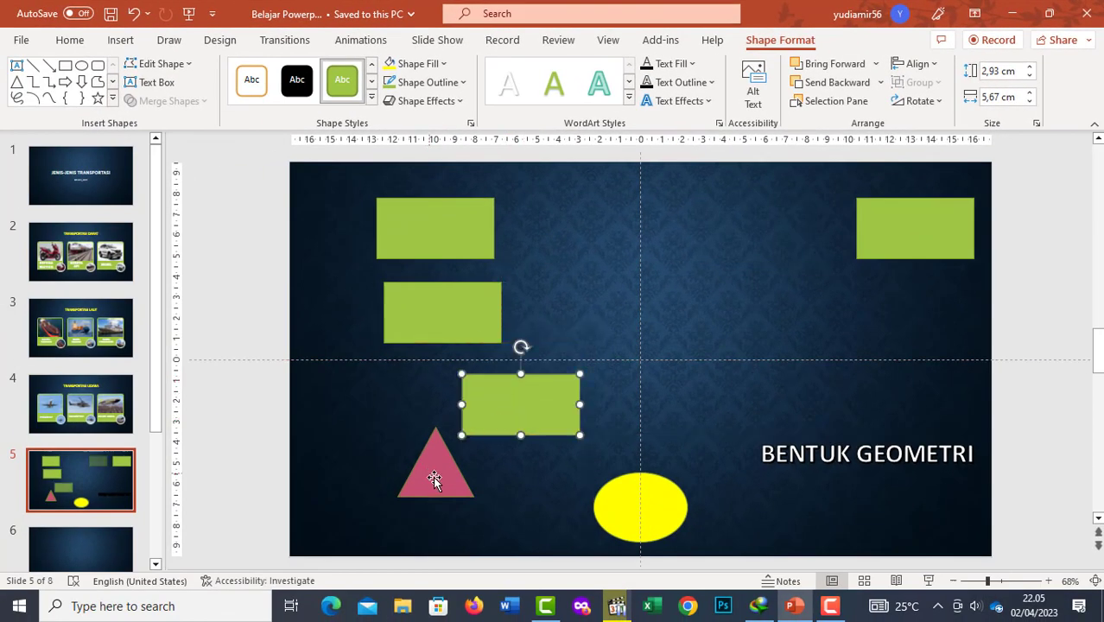
{"action": "left_click_drag", "start_coordinate": [435, 482], "coordinate": [737, 380]}
{"action": "left_click_drag", "start_coordinate": [905, 226], "coordinate": [379, 484]}
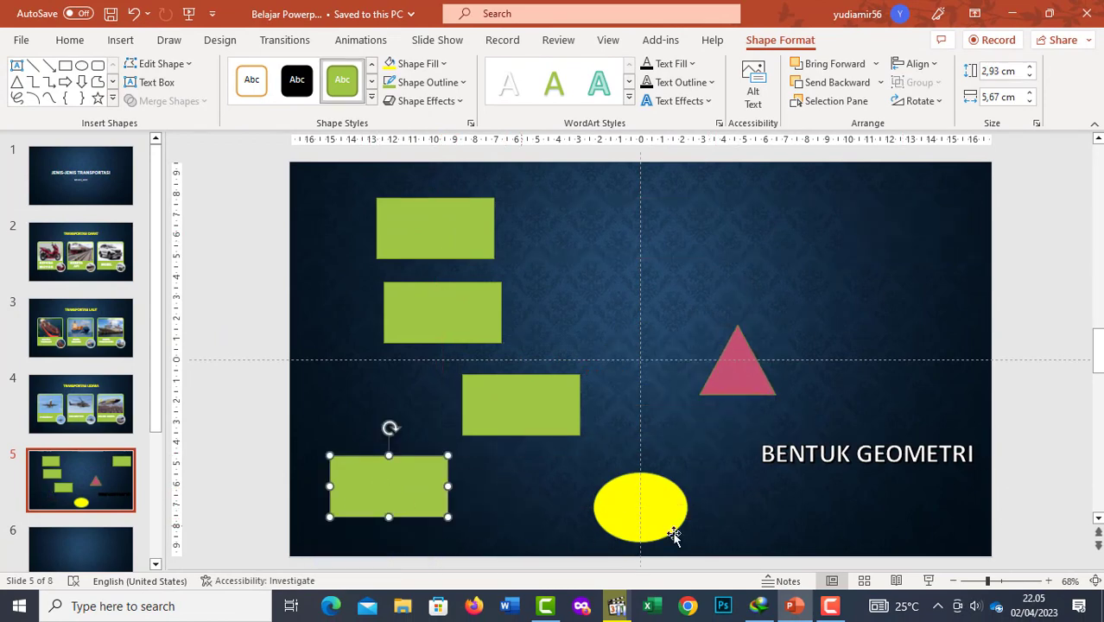
{"action": "left_click_drag", "start_coordinate": [673, 536], "coordinate": [800, 508]}
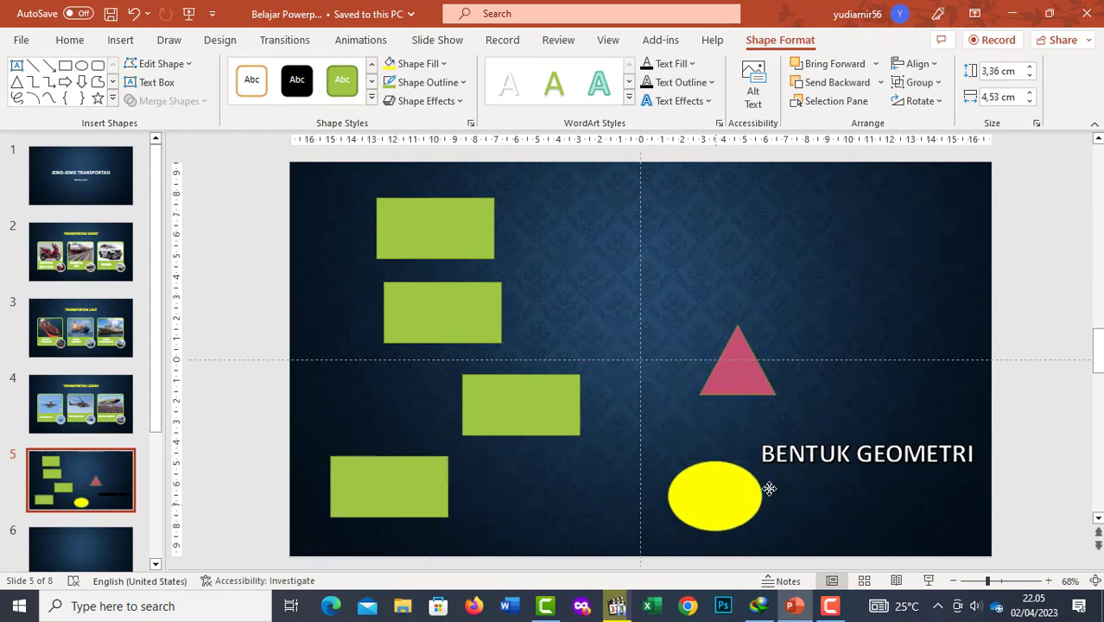
Step: Align the four rectangles left and distribute them vertically
{"action": "left_click", "coordinate": [435, 252]}
{"action": "left_click", "coordinate": [442, 317], "text": "shift"}
{"action": "left_click", "coordinate": [499, 399], "text": "shift"}
{"action": "left_click", "coordinate": [395, 490], "text": "shift"}
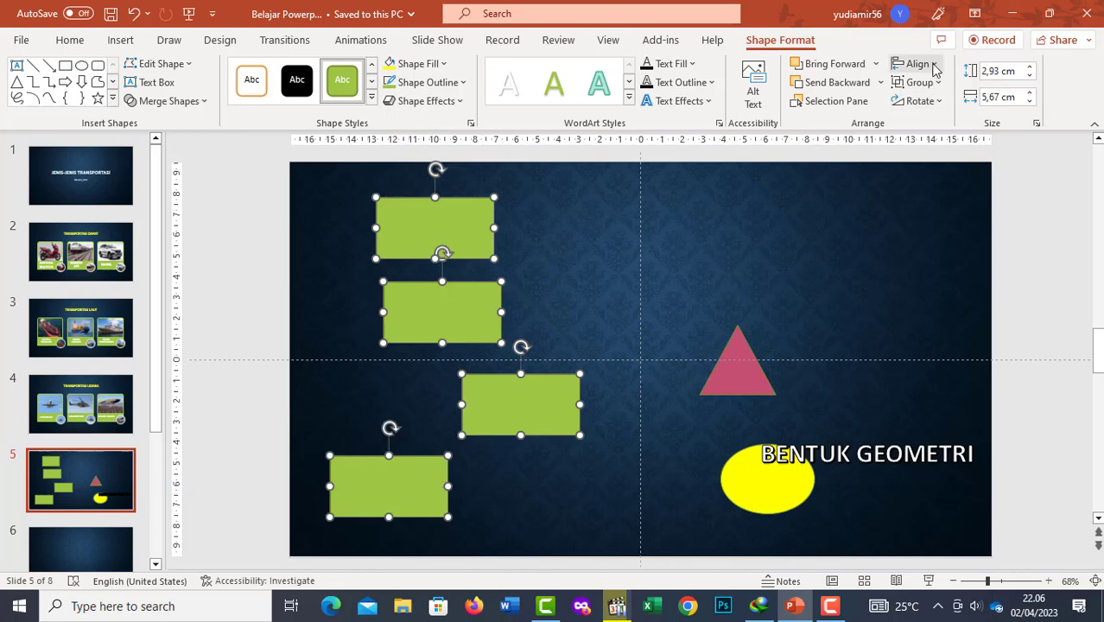
{"action": "left_click", "coordinate": [931, 66]}
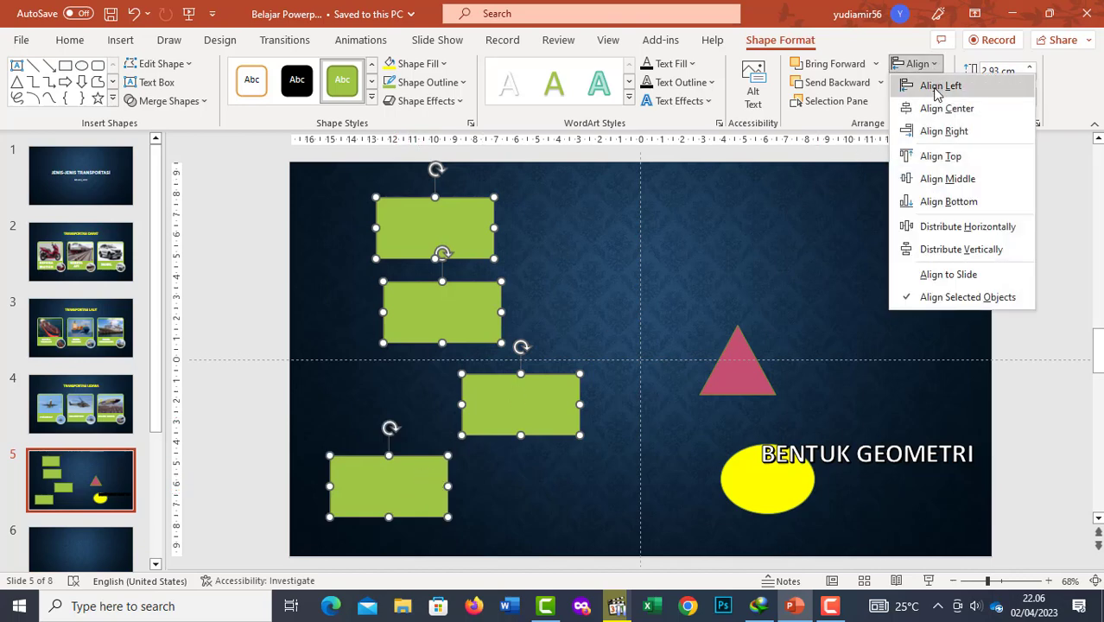
{"action": "left_click", "coordinate": [938, 88]}
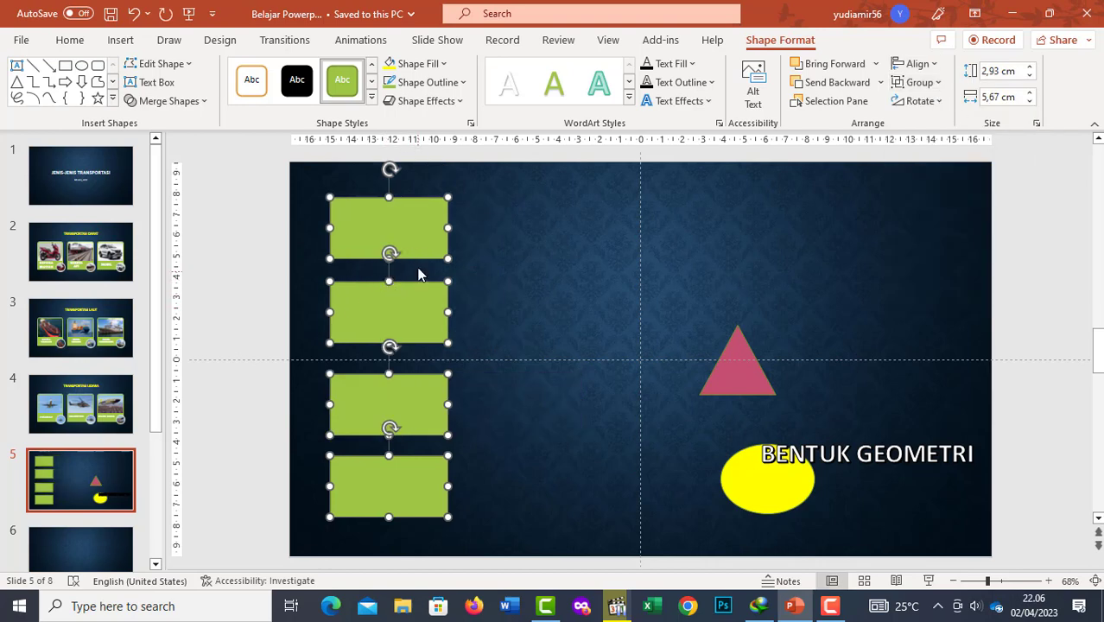
{"action": "left_click", "coordinate": [916, 64]}
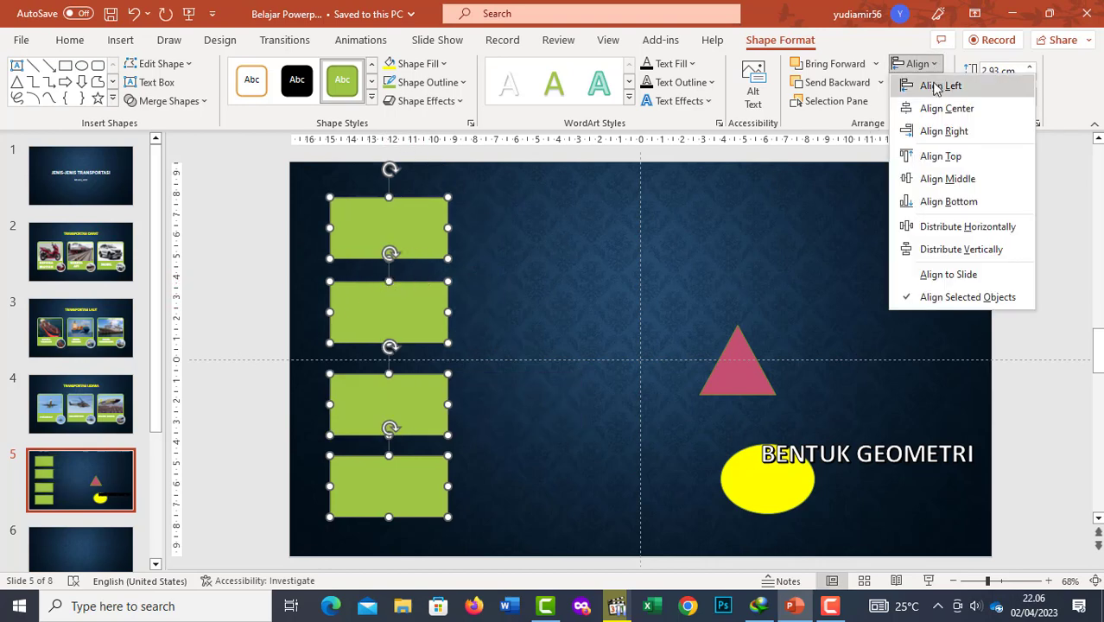
{"action": "left_click", "coordinate": [954, 251]}
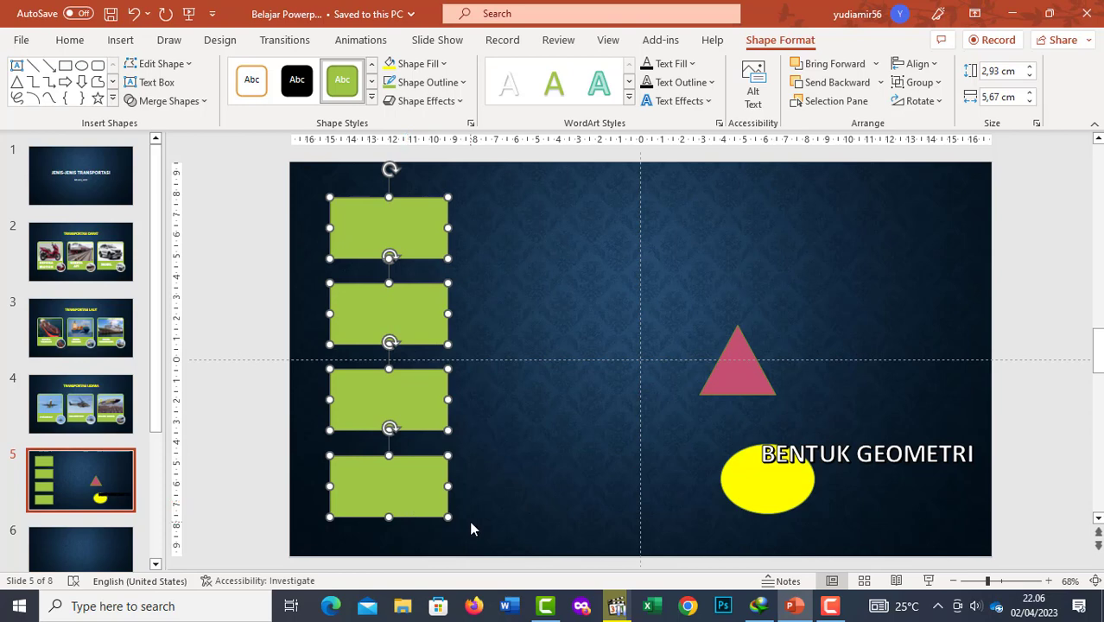
{"action": "left_click", "coordinate": [592, 269]}
Step: Move the pink triangle beside the top rectangle, leaving it unrotated
{"action": "left_click_drag", "start_coordinate": [752, 365], "coordinate": [521, 235]}
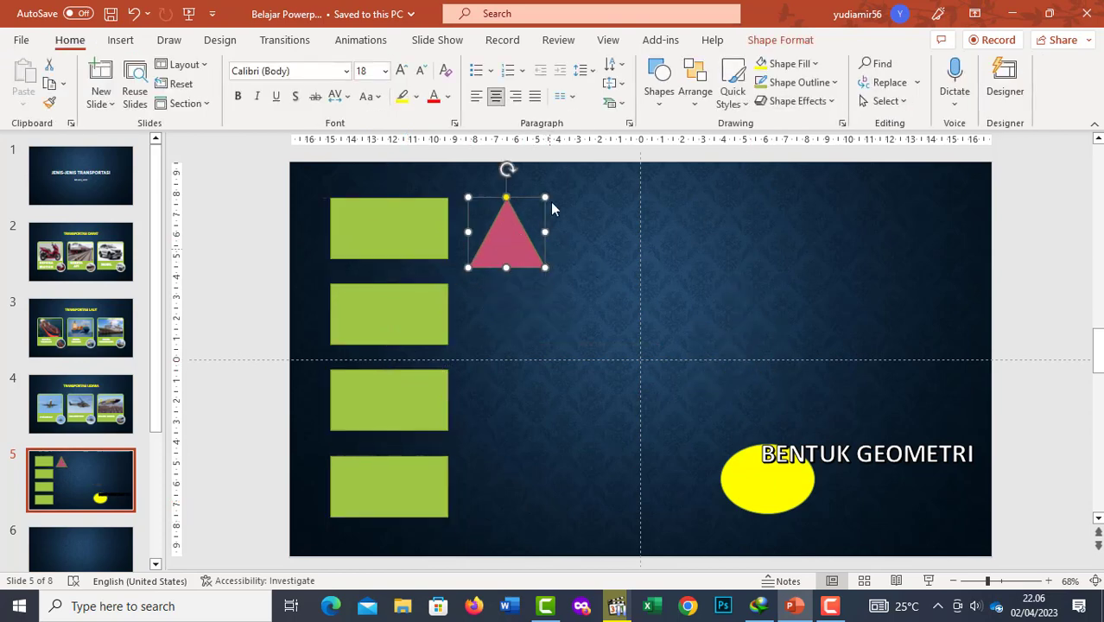
{"action": "left_click_drag", "start_coordinate": [508, 166], "coordinate": [529, 173]}
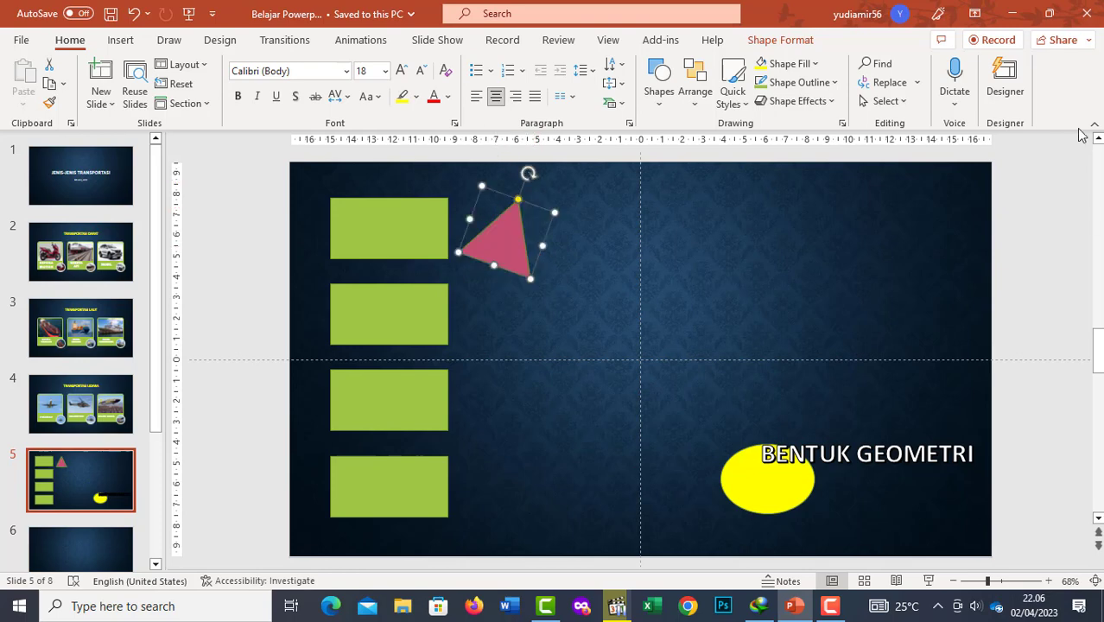
{"action": "key", "text": "ctrl+z"}
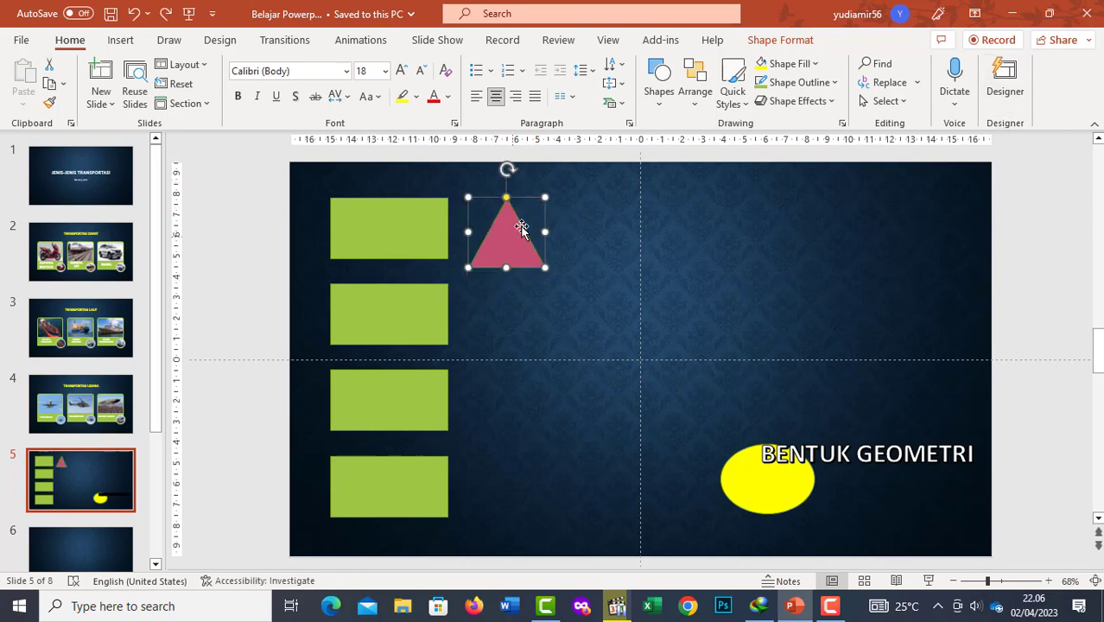
Step: Resize the triangle to 4,2 cm wide and 4,4 cm tall
{"action": "left_click", "coordinate": [780, 40]}
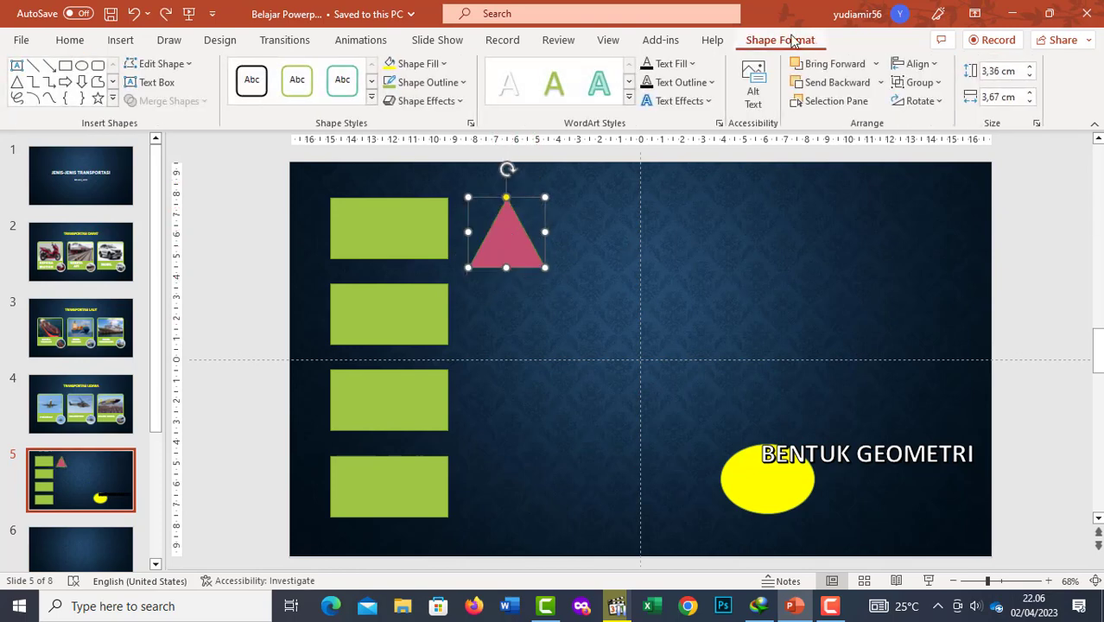
{"action": "left_click", "coordinate": [1029, 93]}
{"action": "left_click", "coordinate": [1029, 92]}
{"action": "left_click", "coordinate": [1029, 92]}
{"action": "left_click", "coordinate": [1029, 93]}
{"action": "left_click", "coordinate": [1030, 92]}
{"action": "left_click", "coordinate": [1029, 92]}
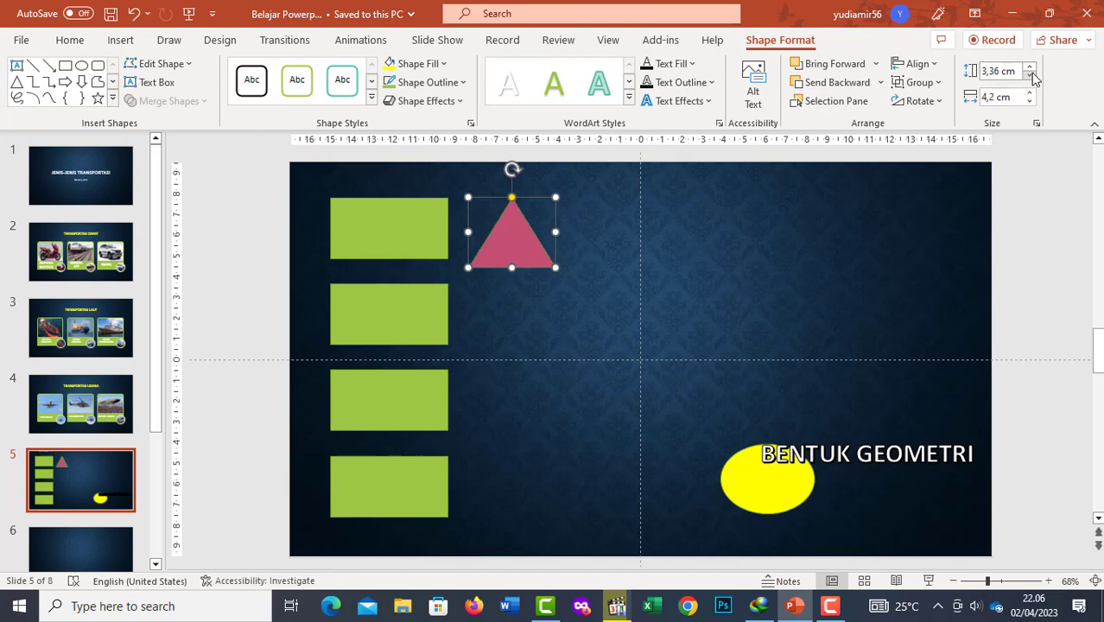
{"action": "left_click", "coordinate": [1030, 69]}
{"action": "left_click", "coordinate": [1030, 68]}
{"action": "left_click", "coordinate": [1030, 68]}
{"action": "left_click", "coordinate": [1030, 69]}
{"action": "left_click", "coordinate": [1030, 68]}
{"action": "left_click", "coordinate": [1030, 68]}
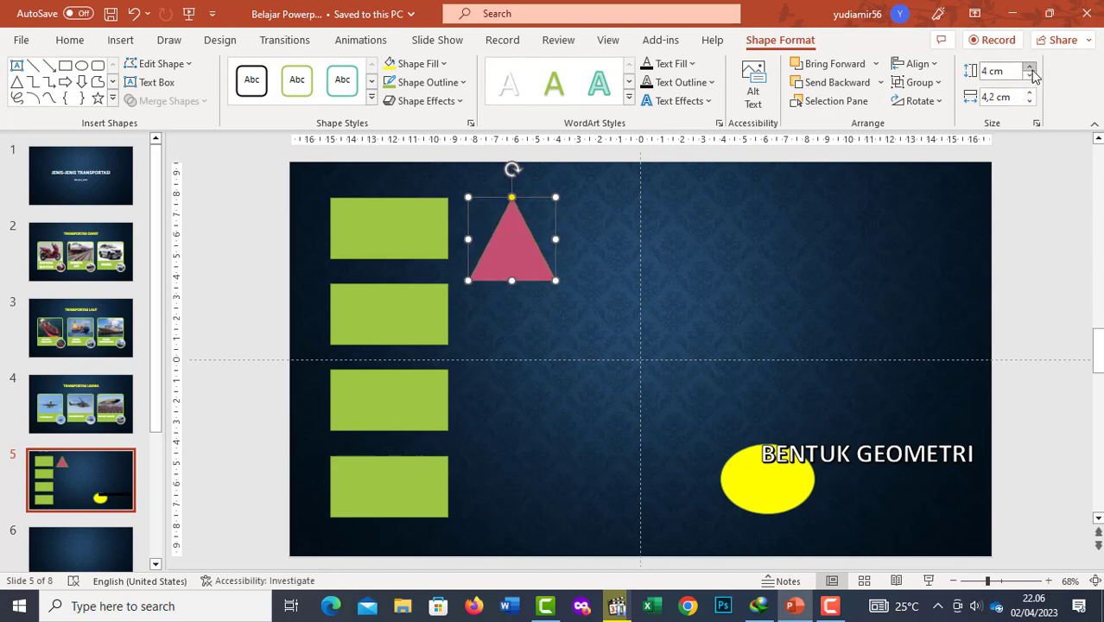
{"action": "left_click", "coordinate": [1032, 71]}
{"action": "left_click", "coordinate": [1032, 72]}
{"action": "left_click", "coordinate": [1032, 72]}
{"action": "left_click", "coordinate": [1032, 72]}
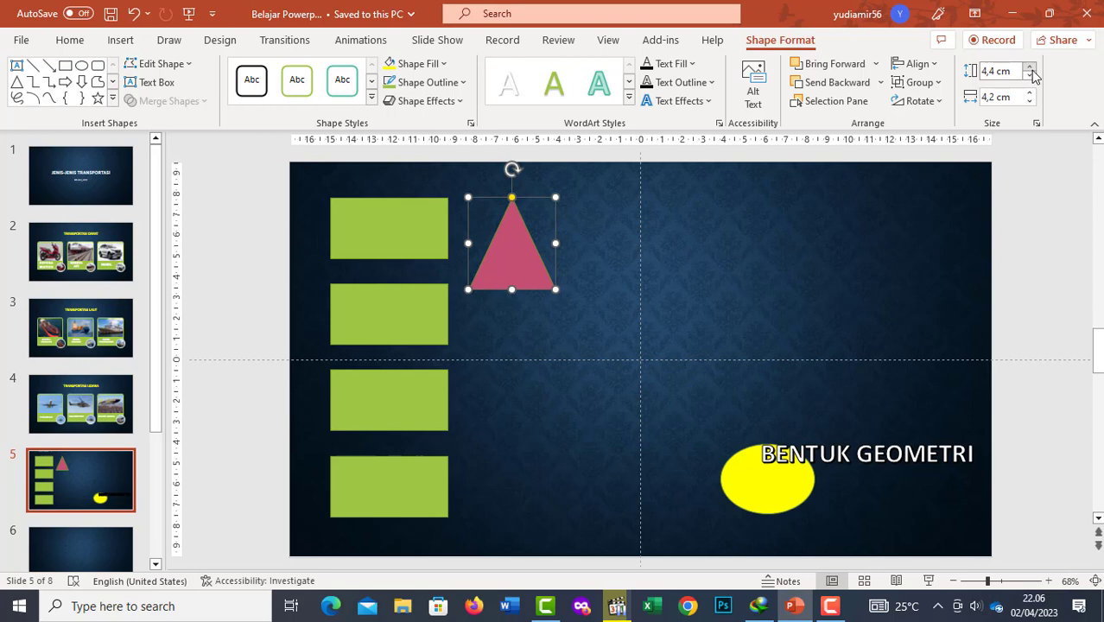
{"action": "key", "text": "Escape"}
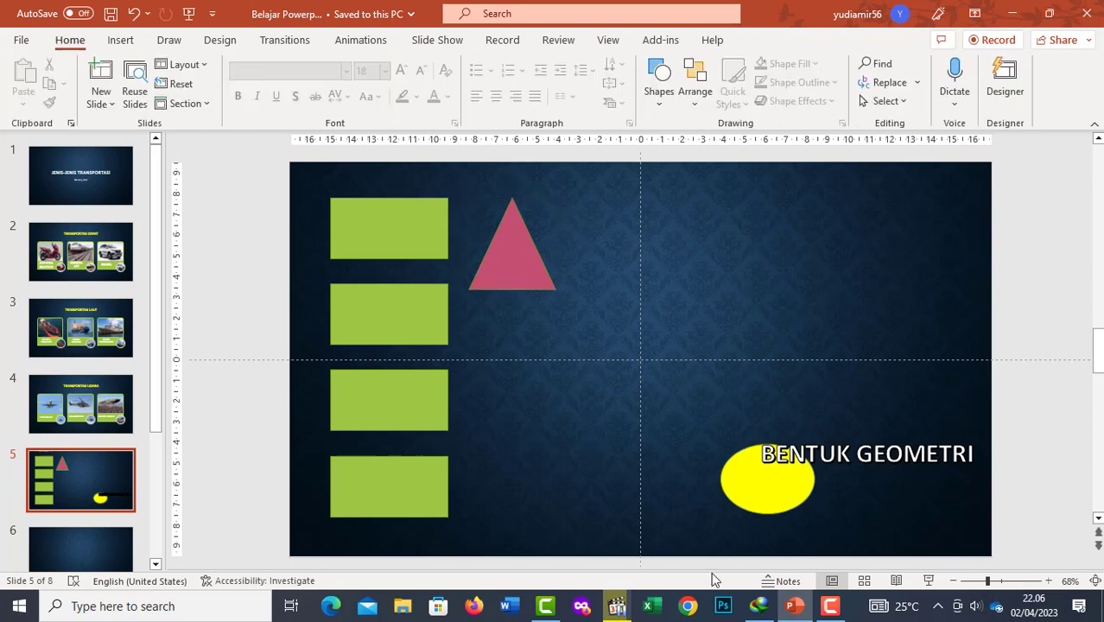
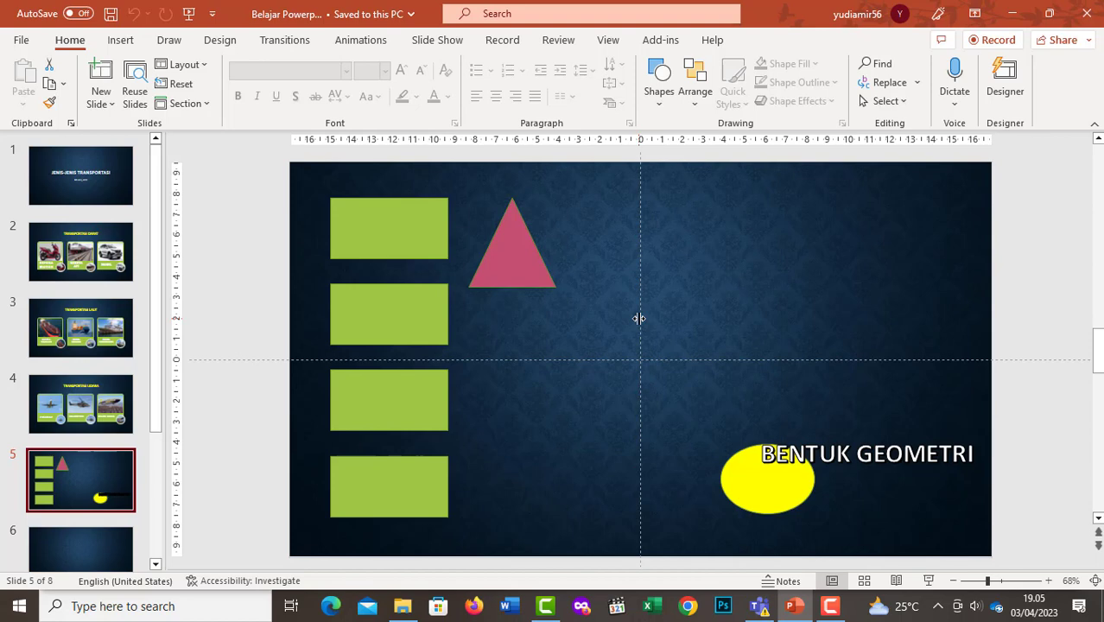
Step: Preview the show with F5, the status-bar button and From Beginning, exiting each with Esc
{"action": "key", "text": "F5"}
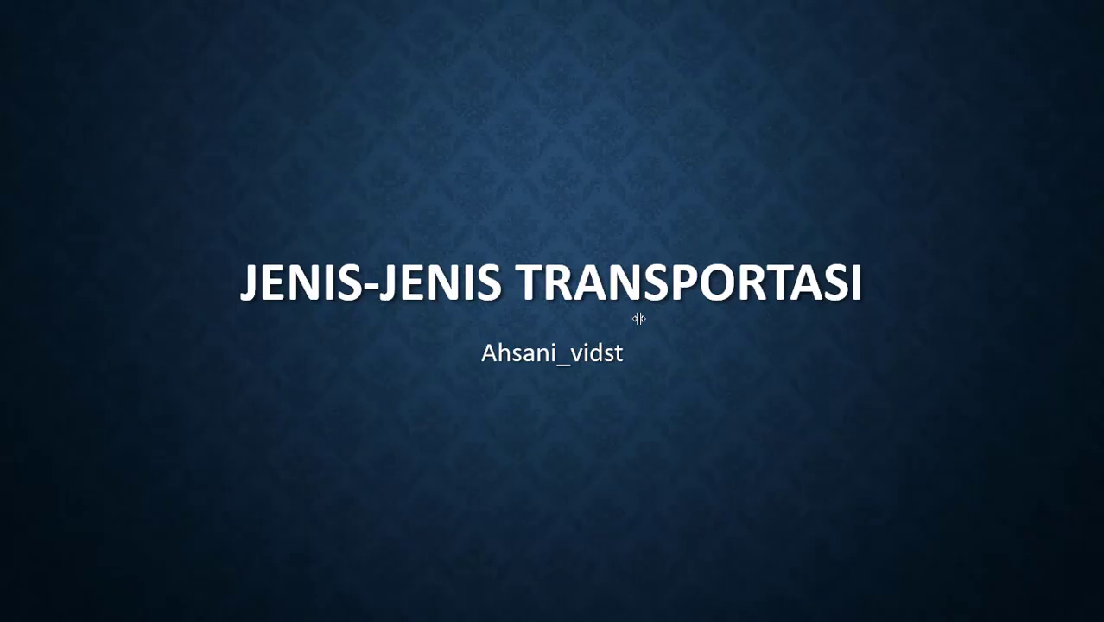
{"action": "key", "text": "Escape"}
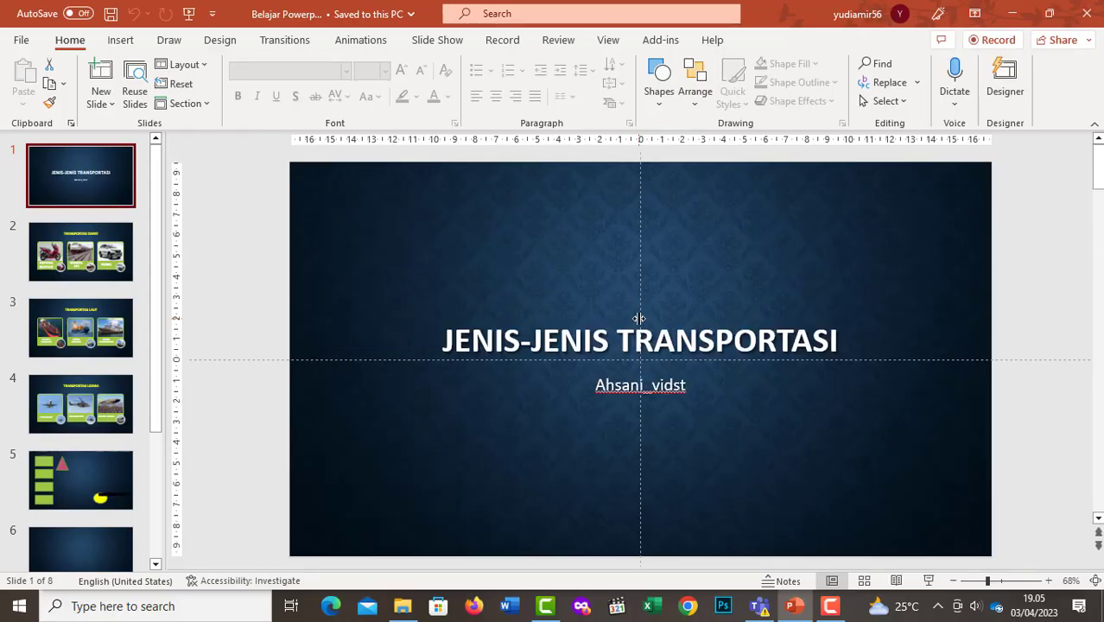
{"action": "left_click", "coordinate": [928, 582]}
{"action": "key", "text": "Escape"}
{"action": "left_click", "coordinate": [437, 43]}
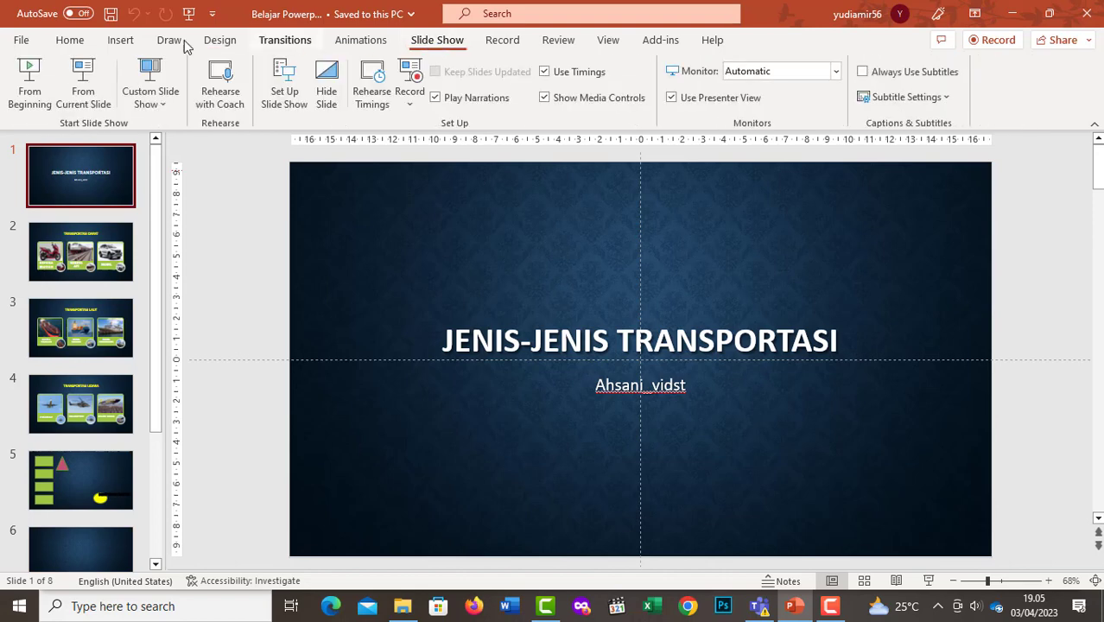
{"action": "left_click", "coordinate": [28, 81]}
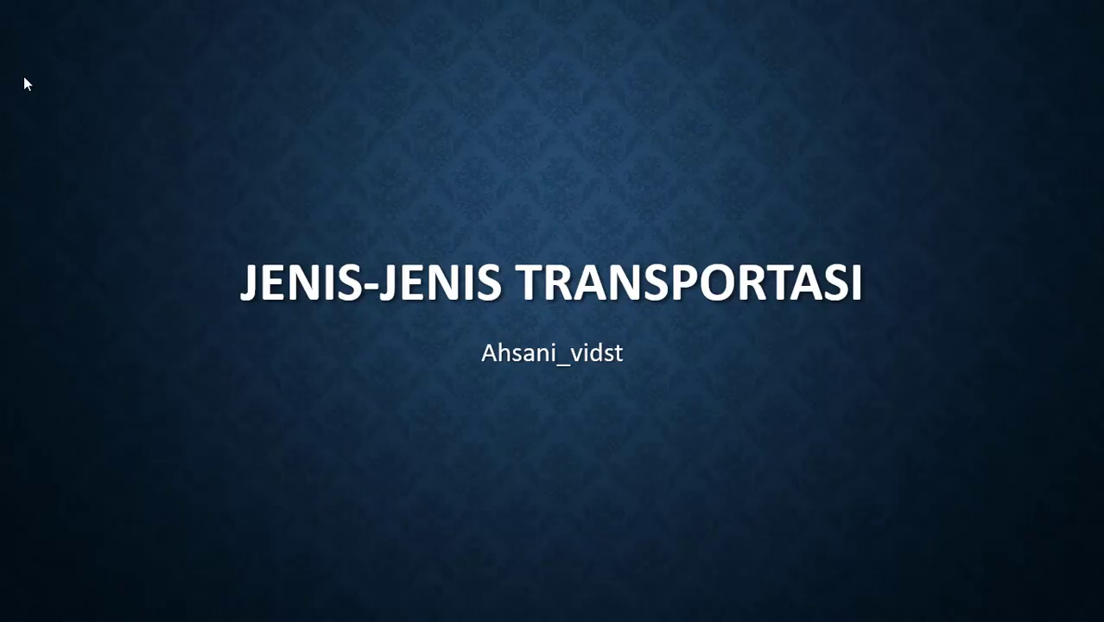
{"action": "key", "text": "Escape"}
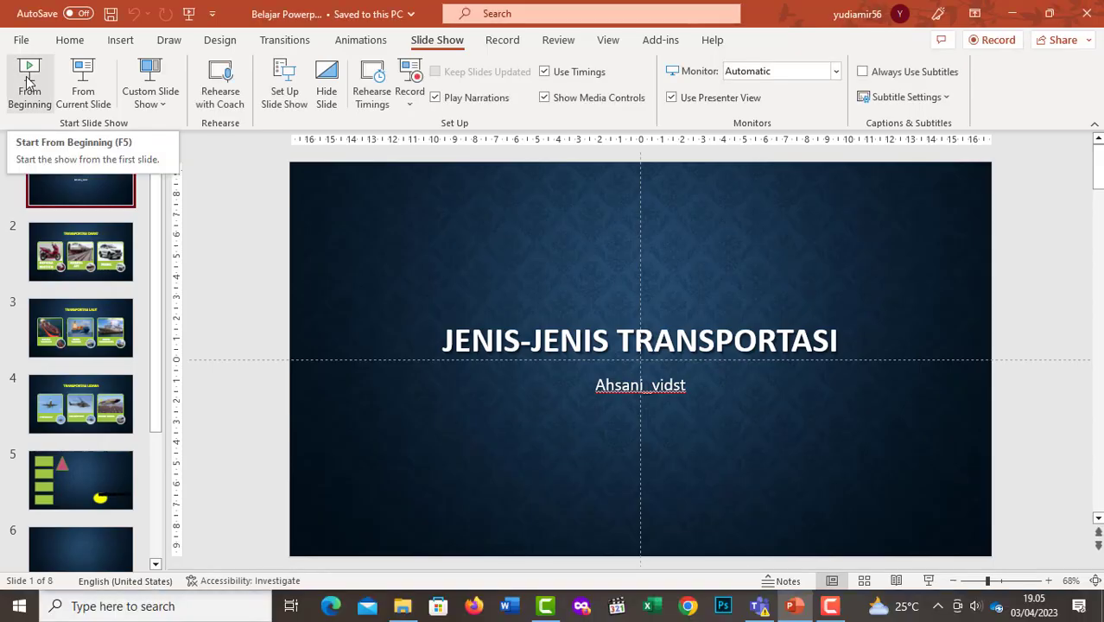
Step: Play from the title slide through Darat, Laut, Udara, Bentuk Geometri and blank slides to the end
{"action": "left_click", "coordinate": [930, 582]}
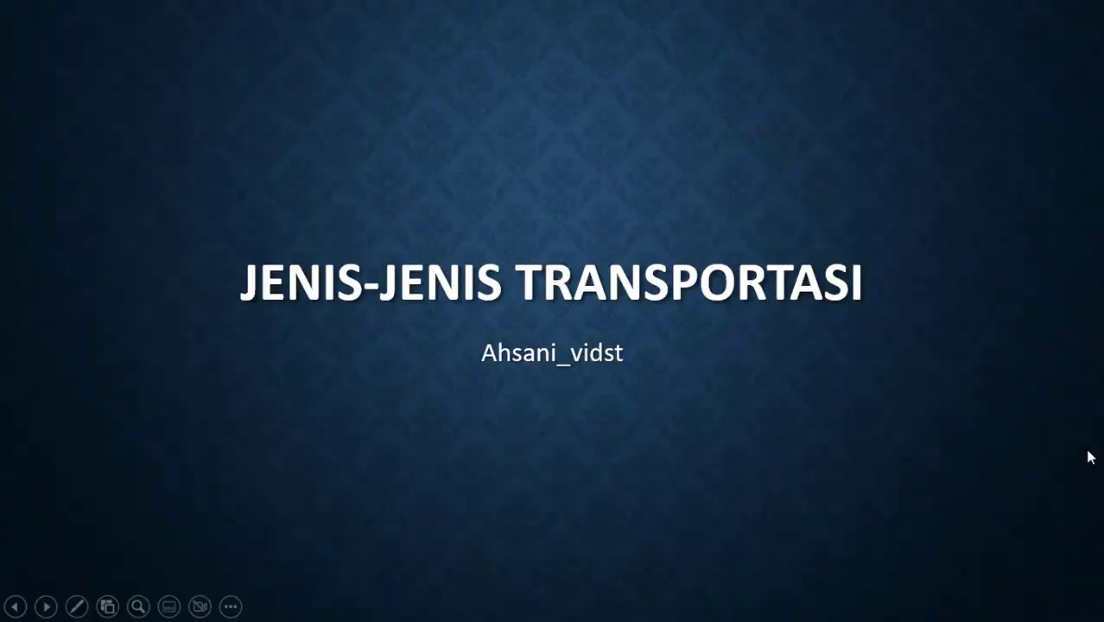
{"action": "left_click", "coordinate": [795, 439]}
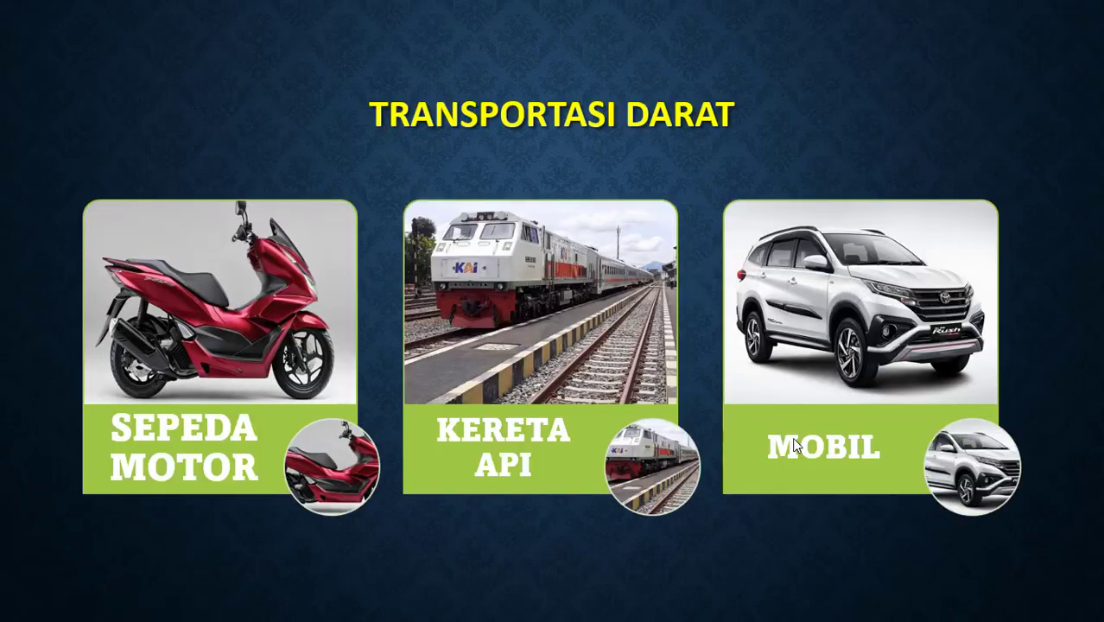
{"action": "left_click", "coordinate": [793, 438]}
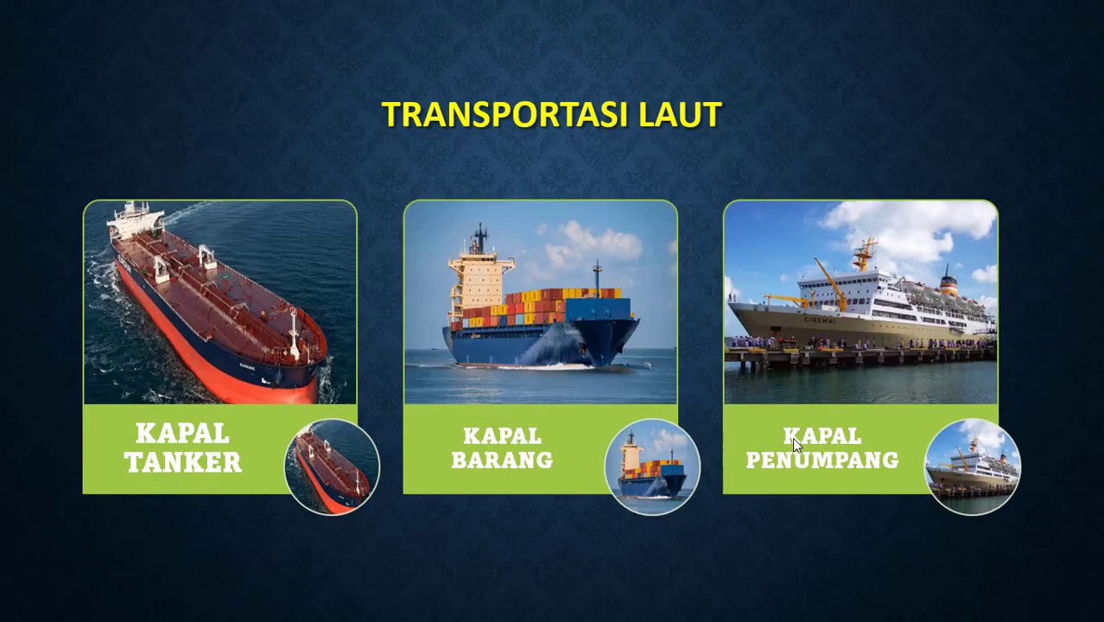
{"action": "left_click", "coordinate": [792, 438]}
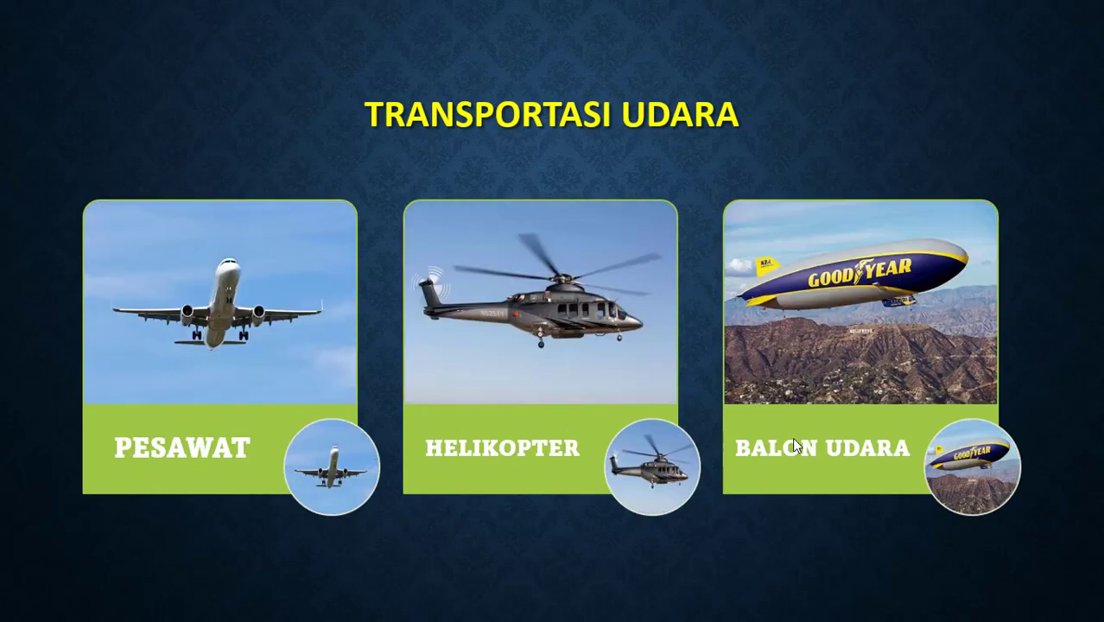
{"action": "left_click", "coordinate": [793, 438]}
{"action": "left_click", "coordinate": [793, 437]}
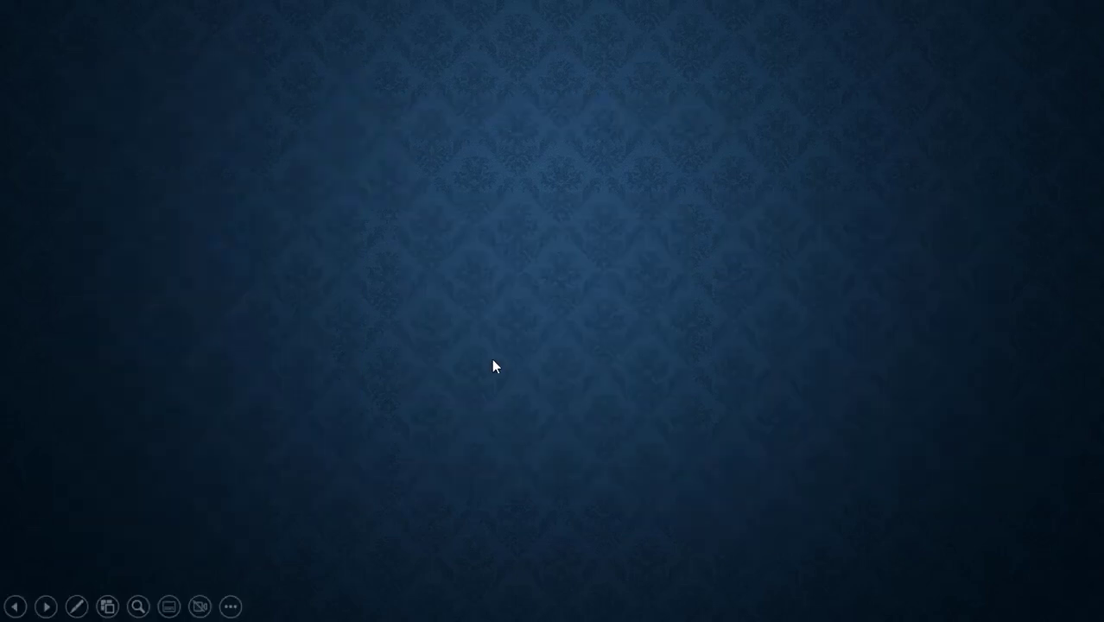
{"action": "left_click", "coordinate": [510, 230]}
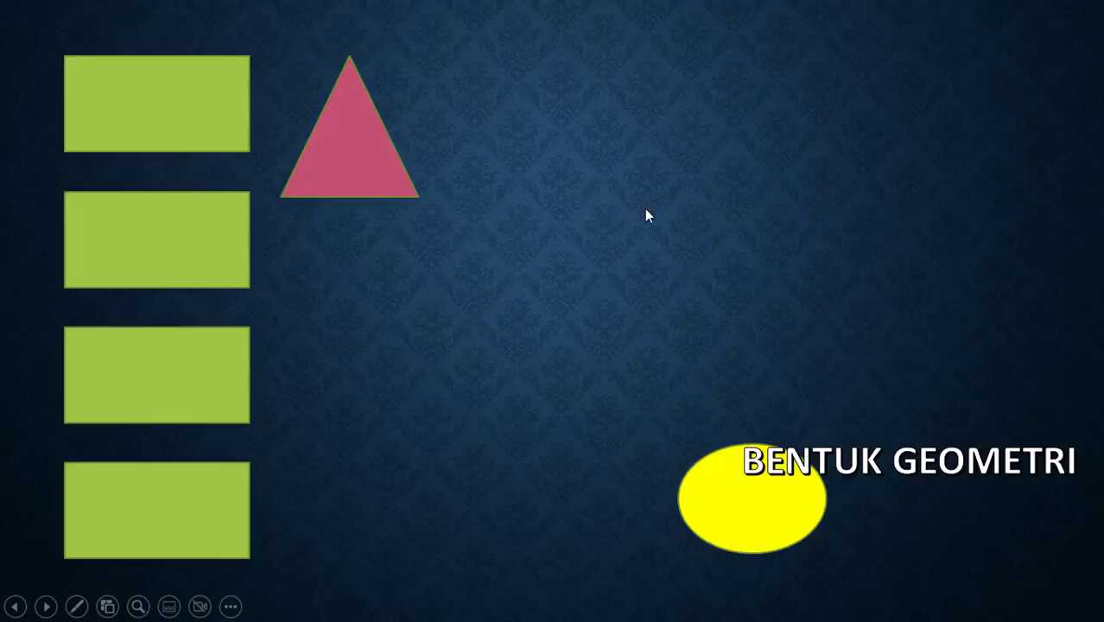
{"action": "left_click", "coordinate": [568, 188]}
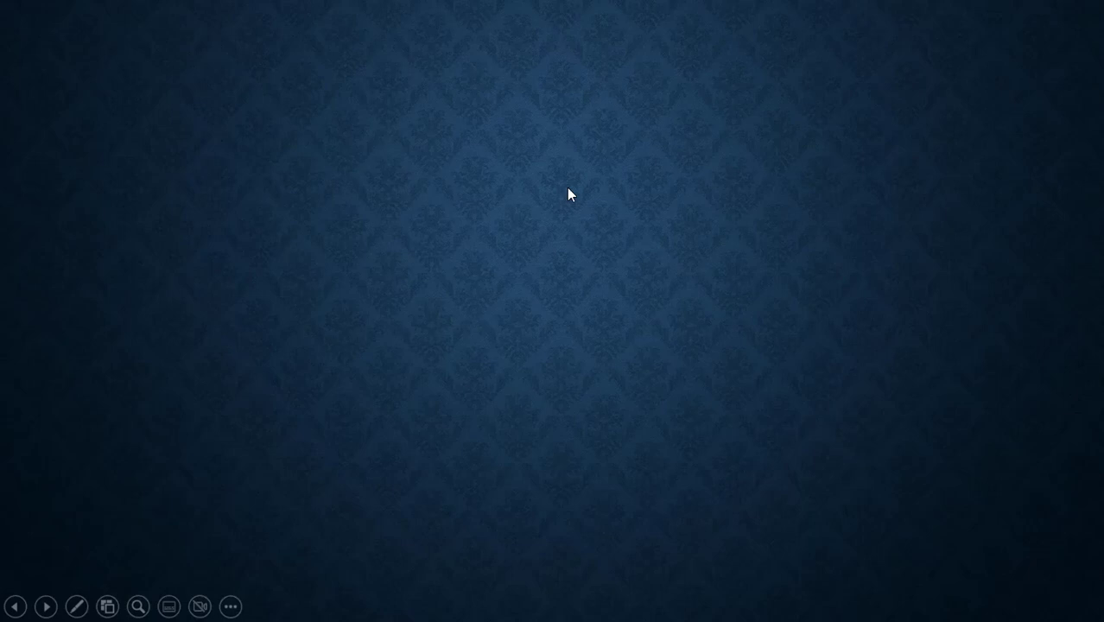
{"action": "left_click", "coordinate": [567, 188]}
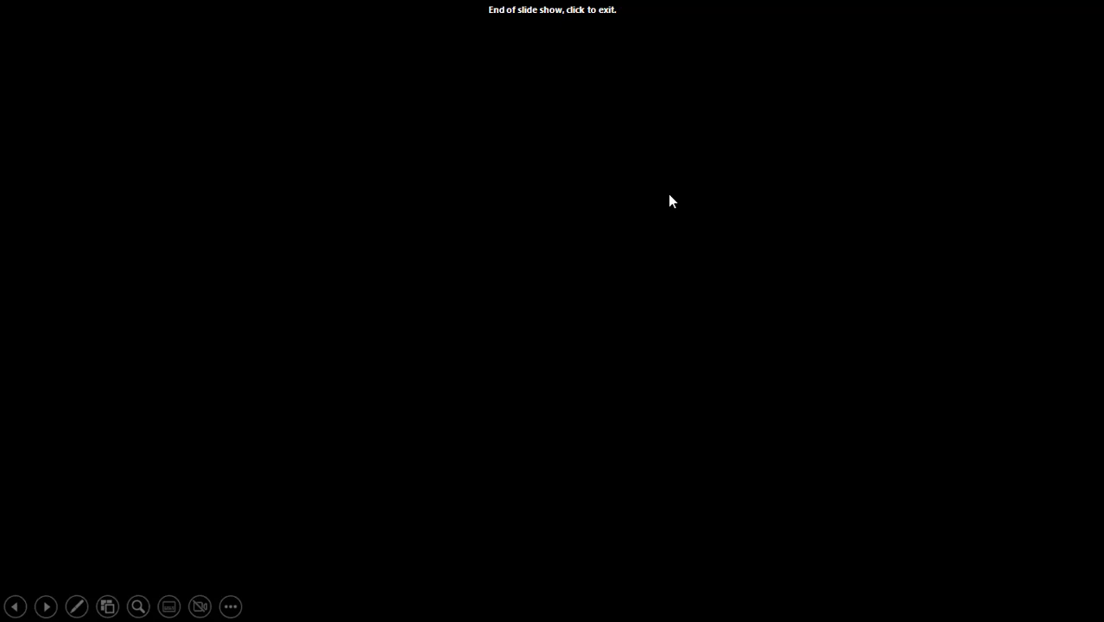
Step: Exit the end-of-show screen and restart the slideshow from the beginning with F5
{"action": "left_click", "coordinate": [583, 203]}
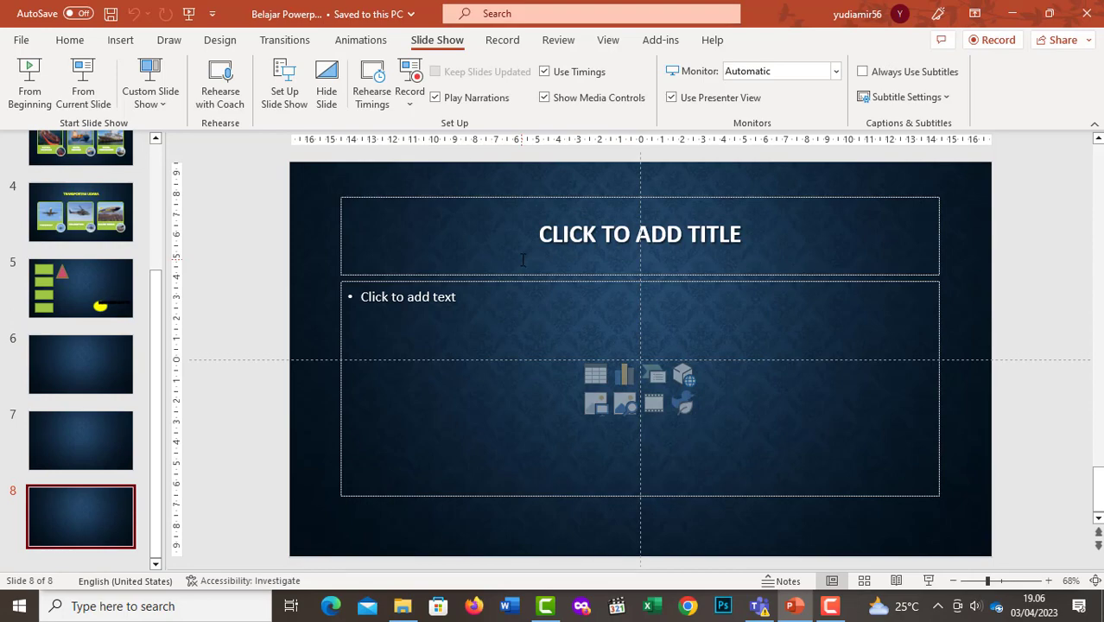
{"action": "key", "text": "F5"}
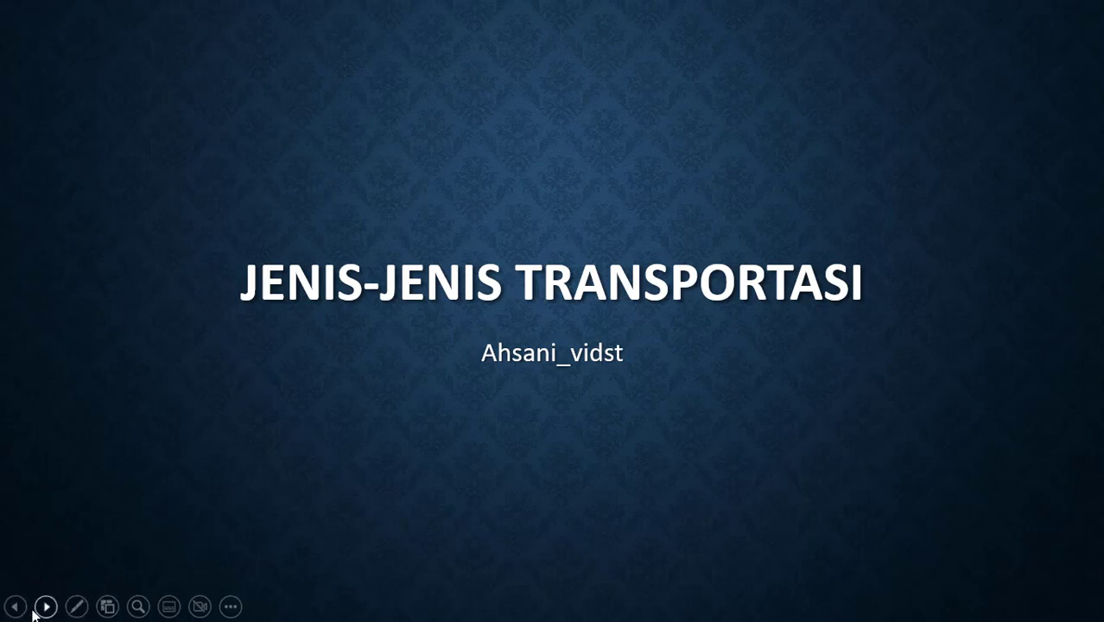
Step: Step between the Darat and Laut slides, then switch to the laser pointer
{"action": "left_click", "coordinate": [48, 610]}
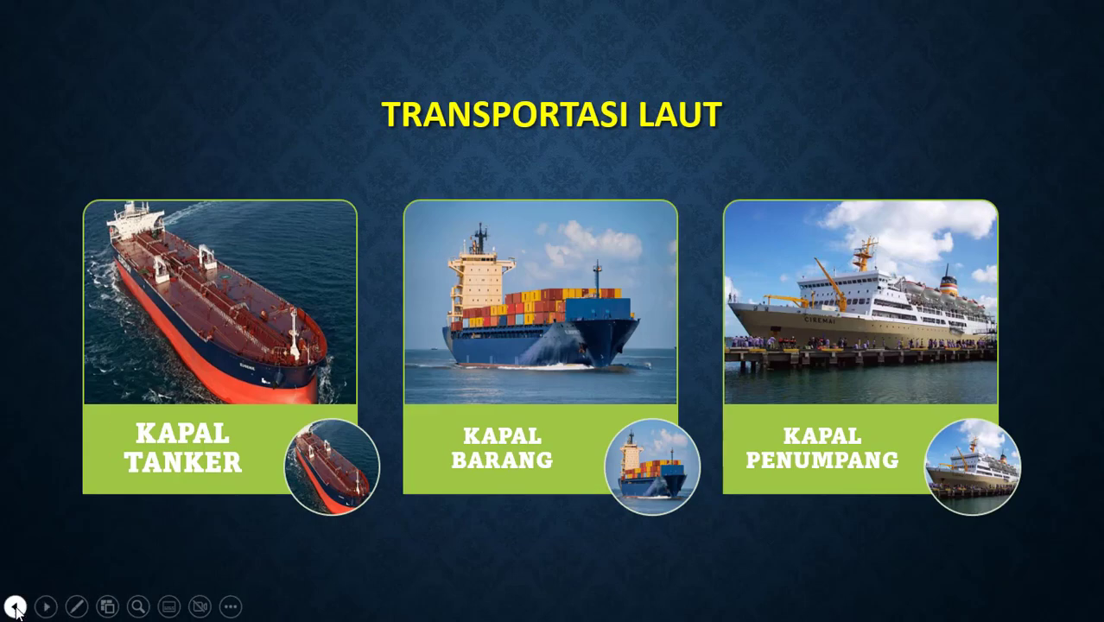
{"action": "left_click", "coordinate": [14, 607]}
{"action": "left_click", "coordinate": [35, 609]}
{"action": "left_click", "coordinate": [15, 606]}
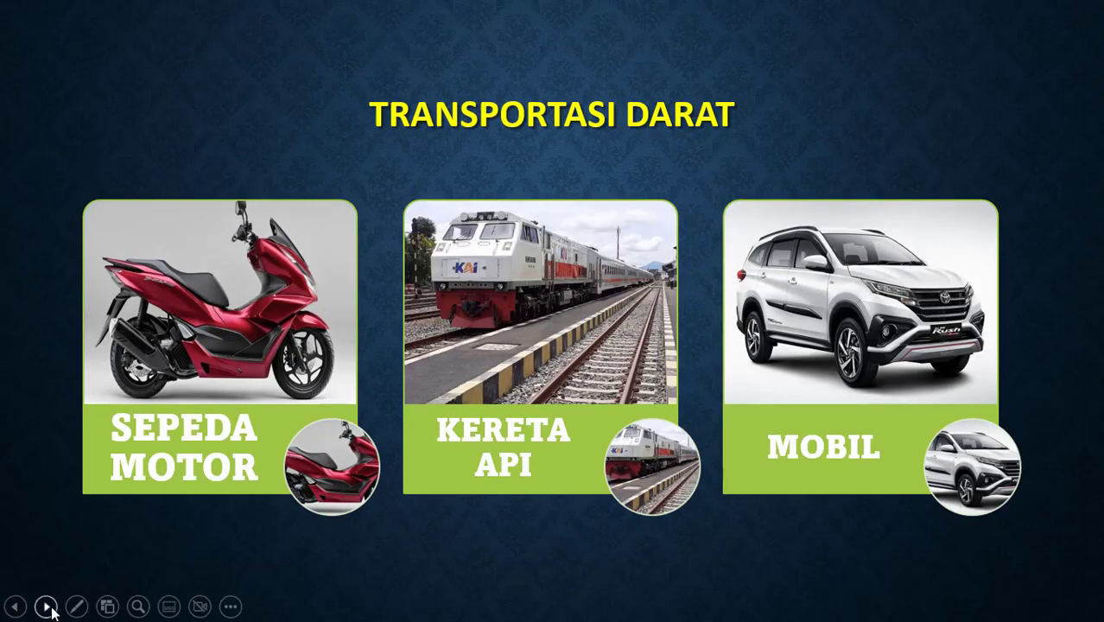
{"action": "left_click", "coordinate": [45, 607]}
{"action": "left_click", "coordinate": [77, 608]}
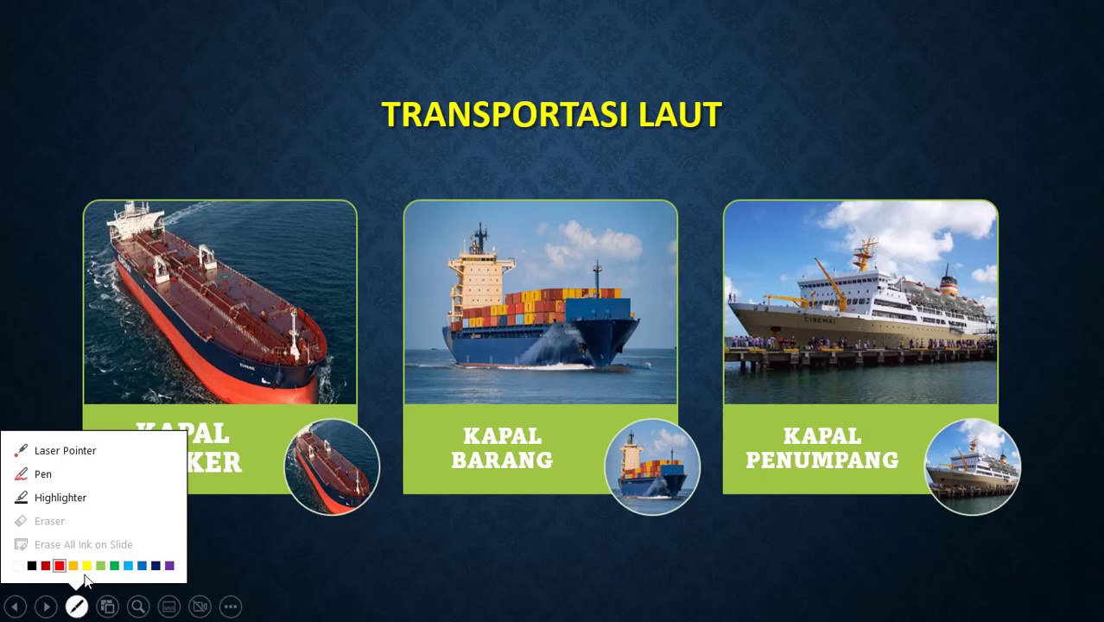
{"action": "left_click", "coordinate": [87, 454]}
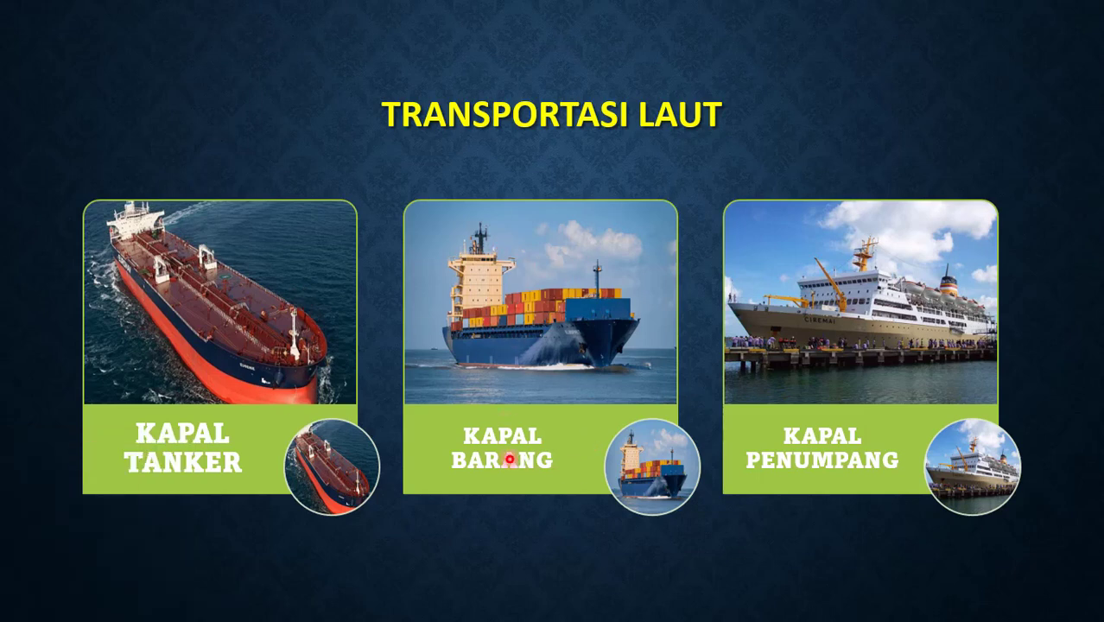
Step: Mark BARANG and KAPAL TANKER with the red pen
{"action": "left_click", "coordinate": [76, 606]}
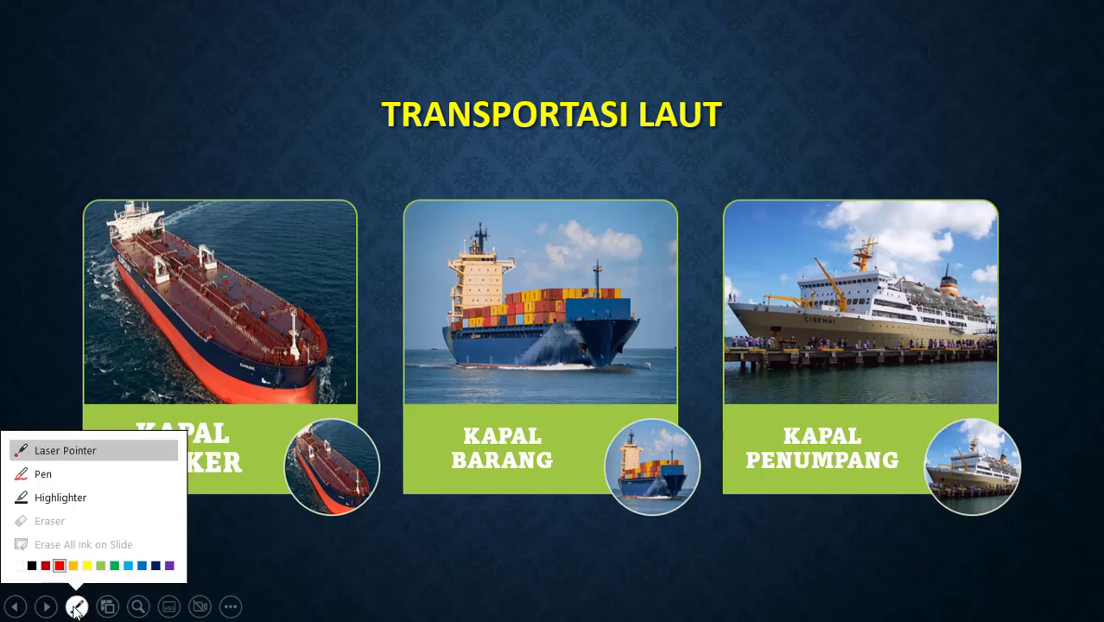
{"action": "left_click", "coordinate": [67, 478]}
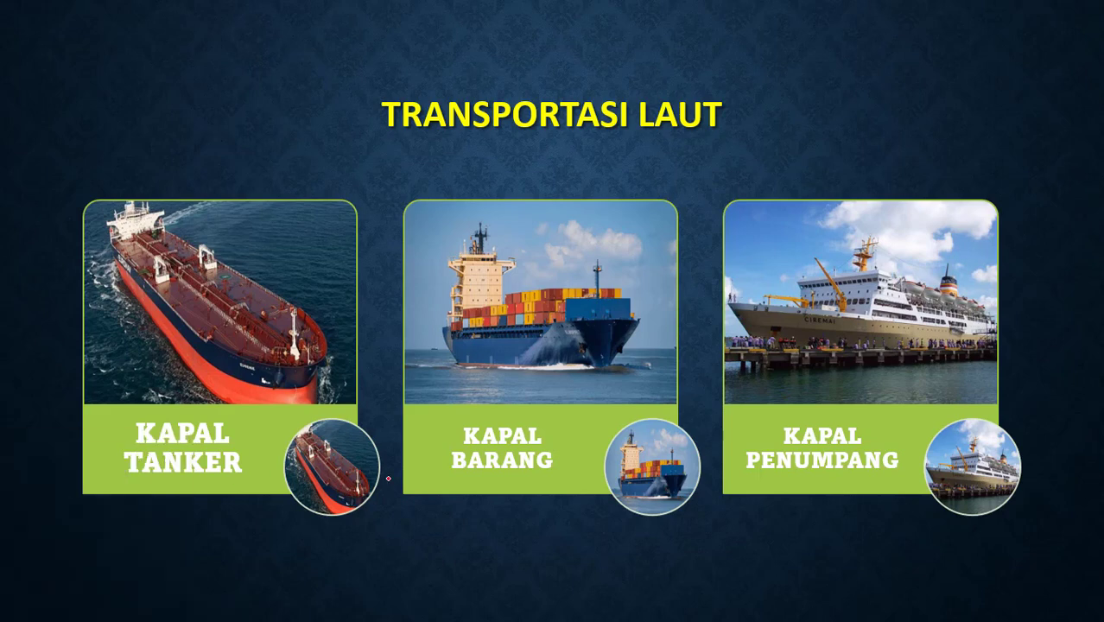
{"action": "left_click_drag", "start_coordinate": [448, 475], "coordinate": [551, 475]}
{"action": "left_click_drag", "start_coordinate": [122, 449], "coordinate": [234, 449]}
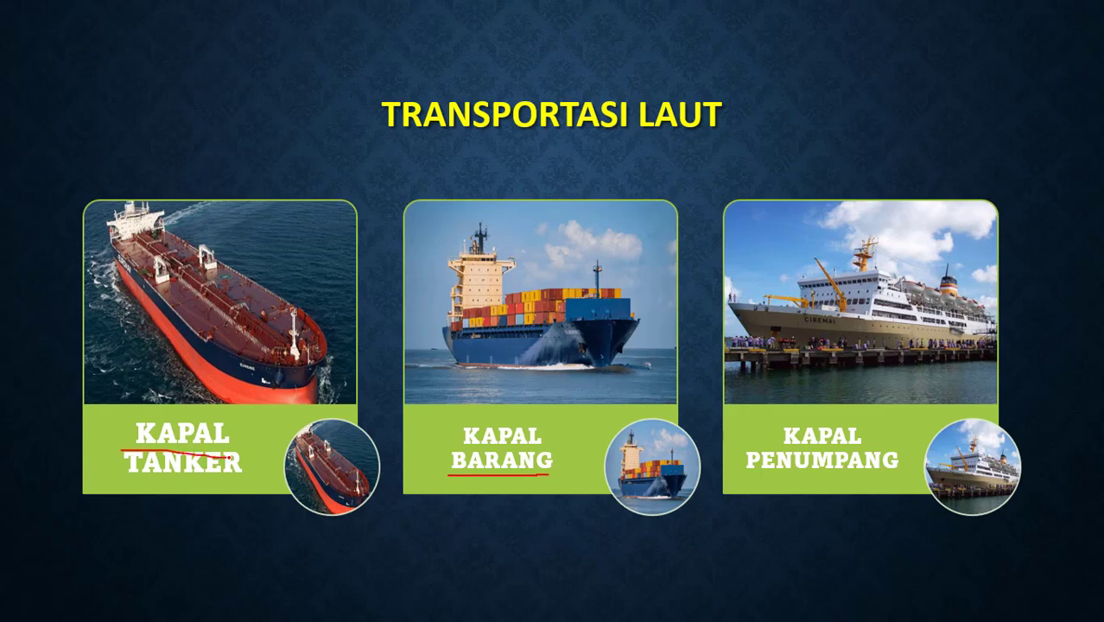
Step: Erase the red ink strokes on TANKER and BARANG with the eraser
{"action": "left_click", "coordinate": [76, 606]}
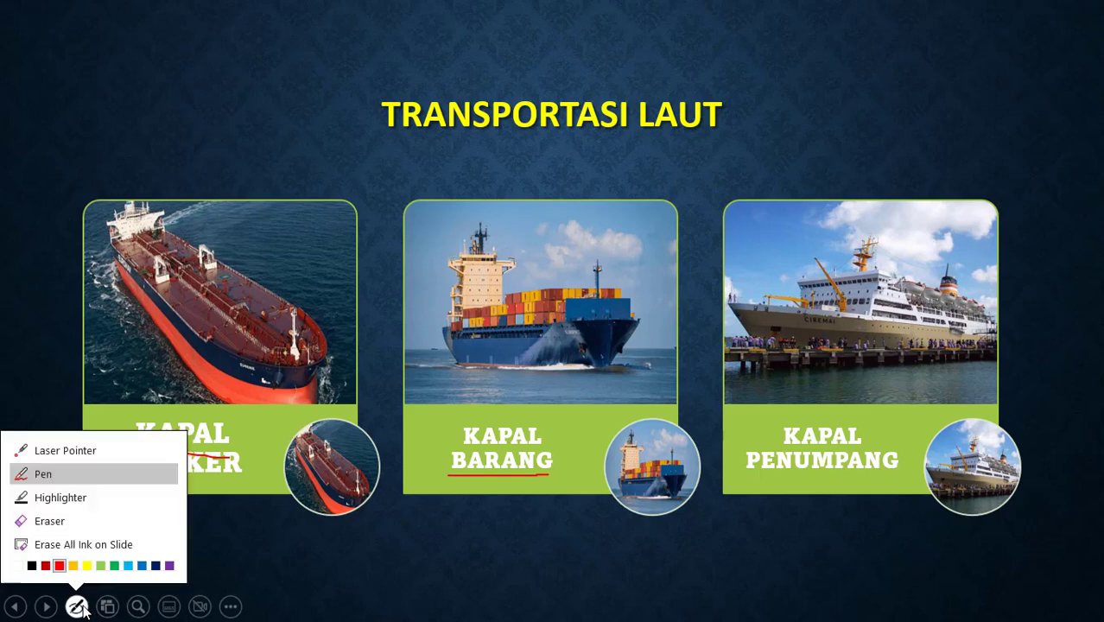
{"action": "left_click", "coordinate": [76, 520]}
{"action": "left_click", "coordinate": [218, 457]}
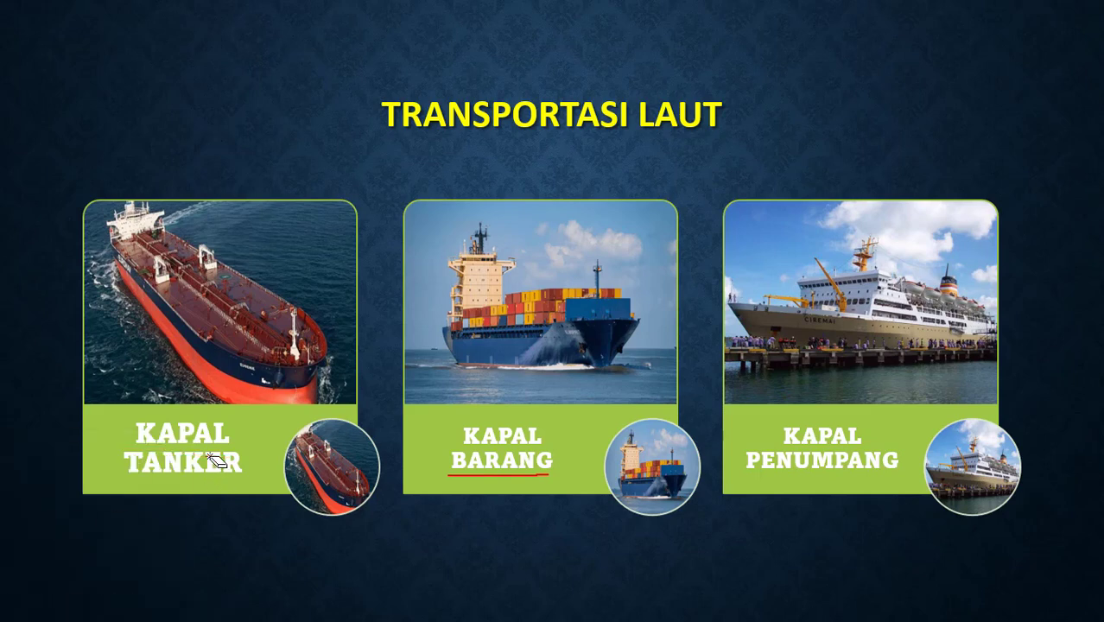
{"action": "left_click", "coordinate": [485, 477]}
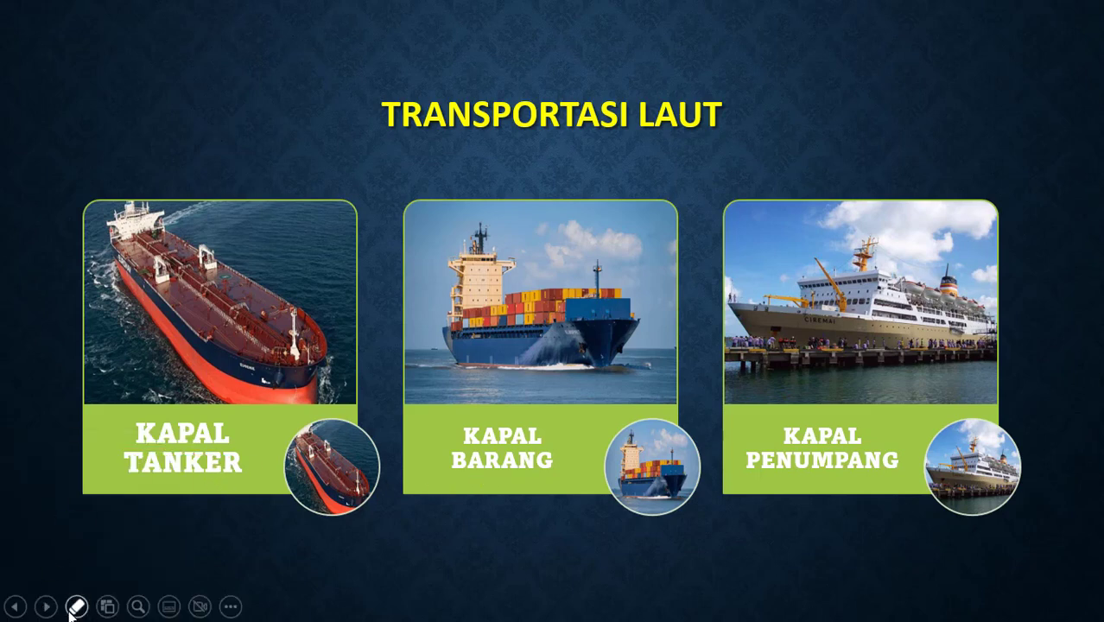
{"action": "left_click", "coordinate": [77, 608]}
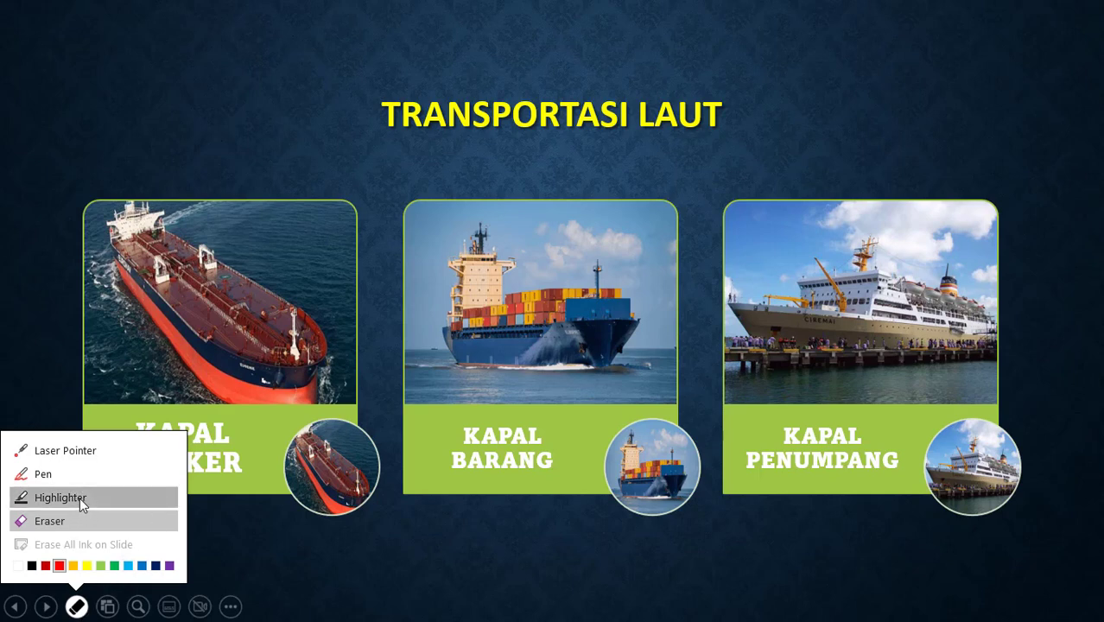
Step: Highlight the KAPAL label on all three cards with a purple highlighter
{"action": "left_click", "coordinate": [82, 500]}
{"action": "left_click", "coordinate": [76, 607]}
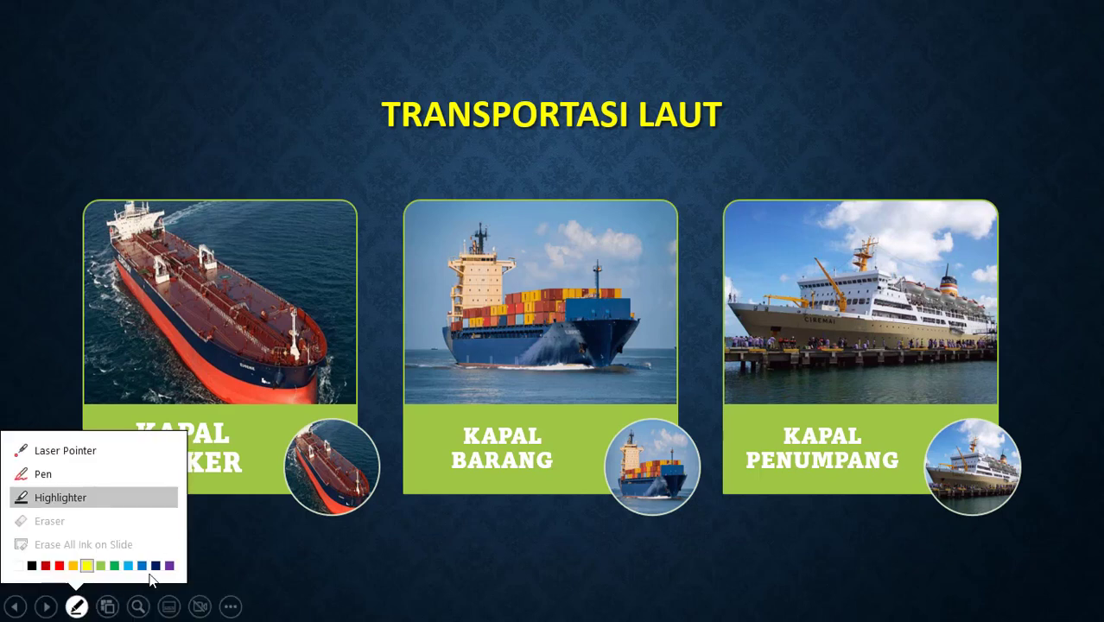
{"action": "left_click", "coordinate": [169, 566]}
{"action": "left_click_drag", "start_coordinate": [124, 432], "coordinate": [227, 432]}
{"action": "left_click_drag", "start_coordinate": [465, 434], "coordinate": [543, 435]}
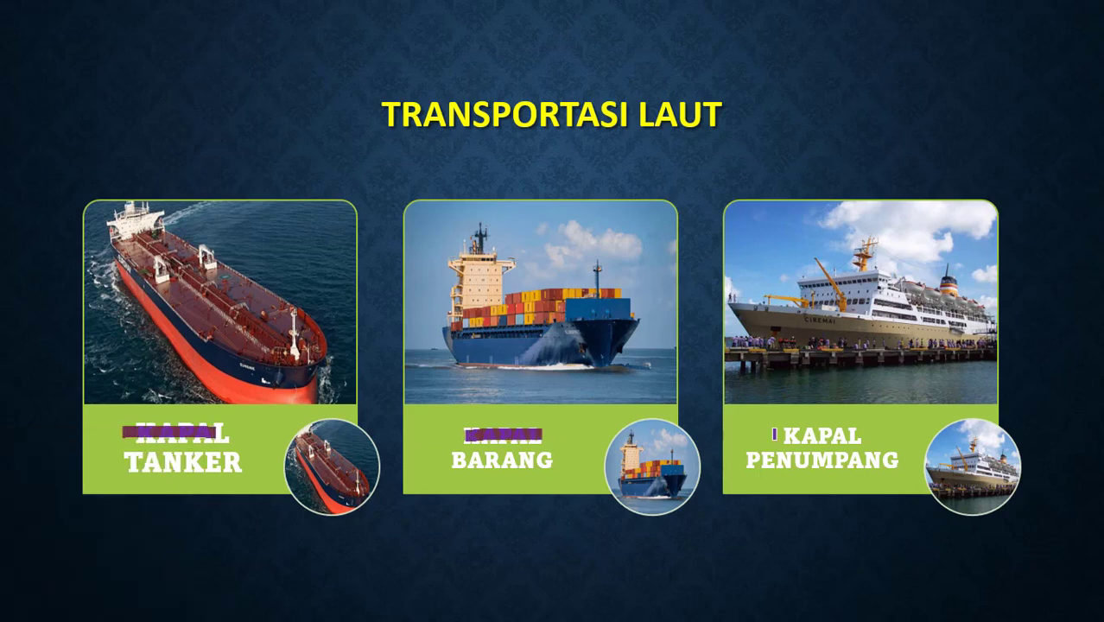
{"action": "left_click_drag", "start_coordinate": [778, 432], "coordinate": [861, 430]}
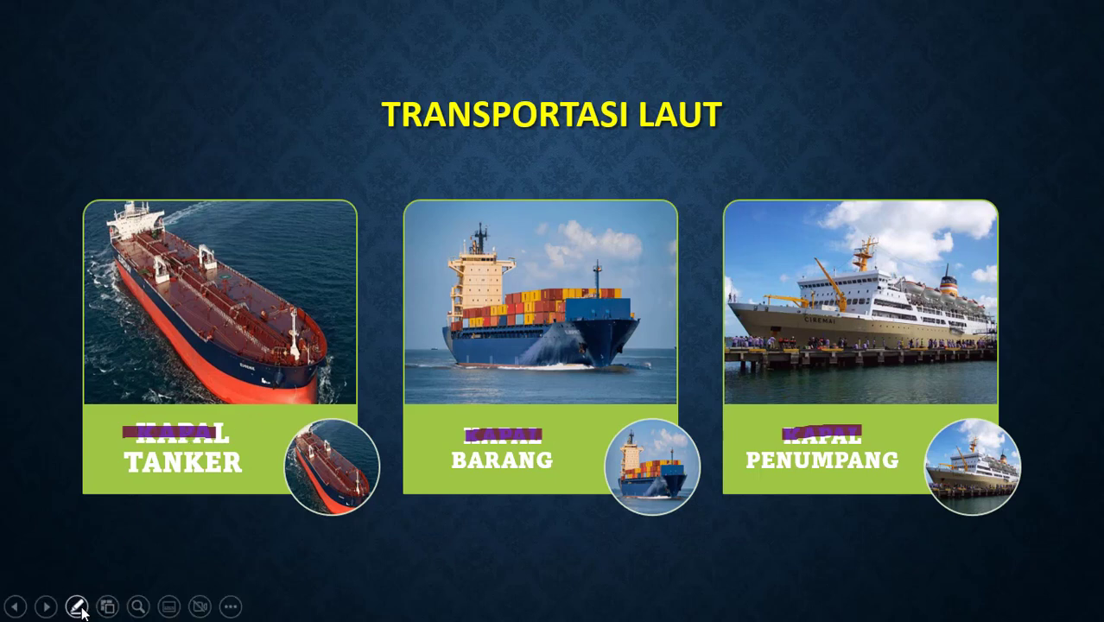
Step: Erase the first KAPAL stroke, then use Erase All Ink on Slide
{"action": "left_click", "coordinate": [77, 608]}
{"action": "left_click", "coordinate": [39, 520]}
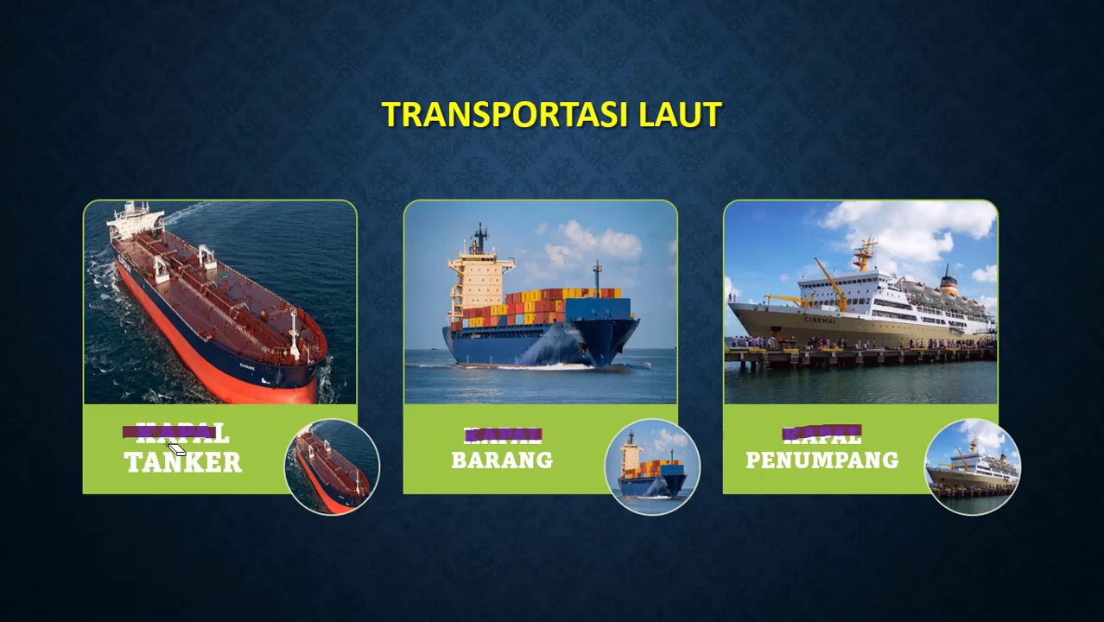
{"action": "left_click", "coordinate": [178, 434]}
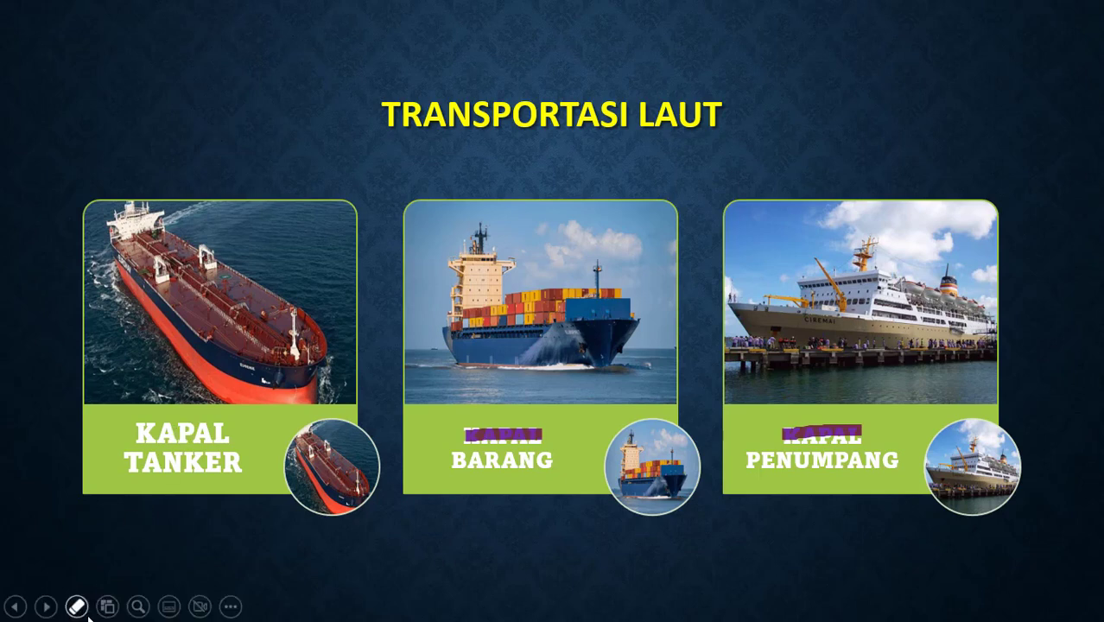
{"action": "left_click", "coordinate": [77, 607]}
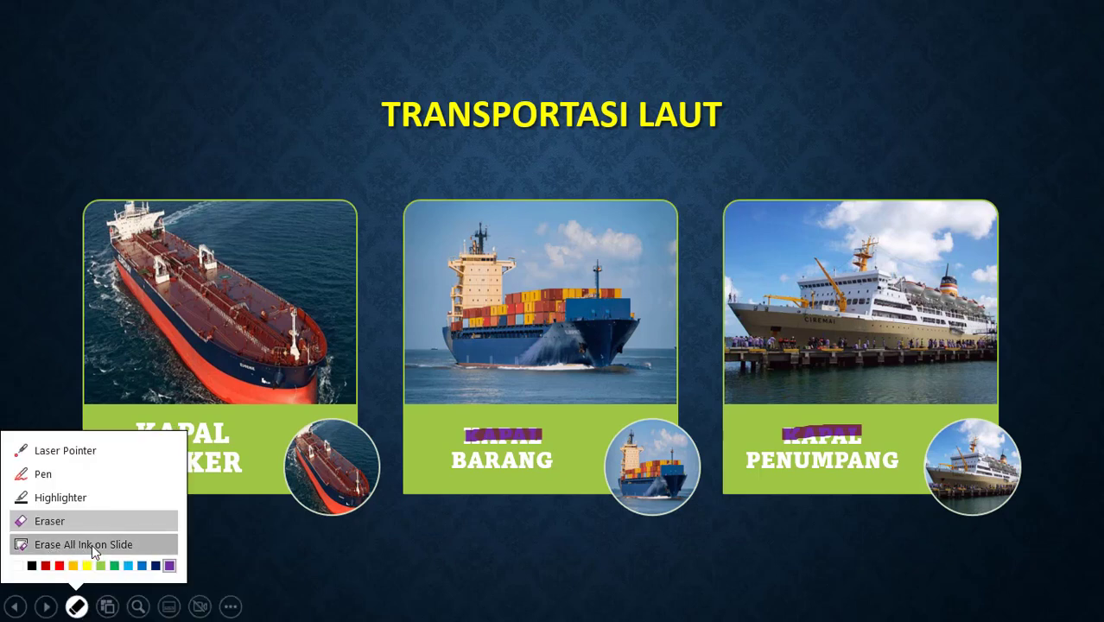
{"action": "left_click", "coordinate": [91, 544]}
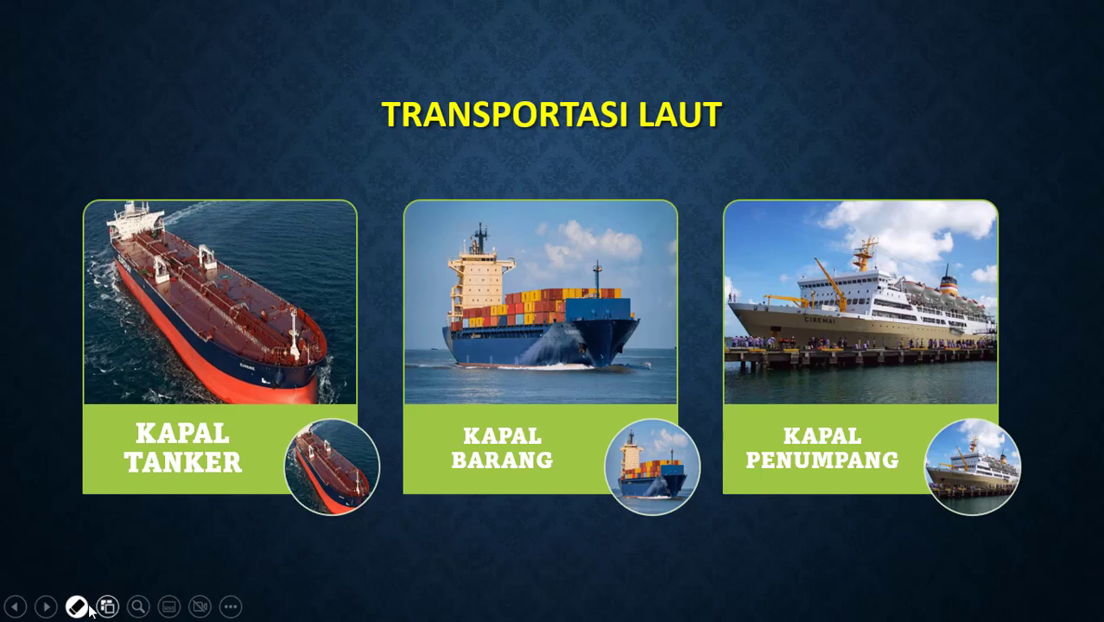
{"action": "left_click", "coordinate": [108, 607]}
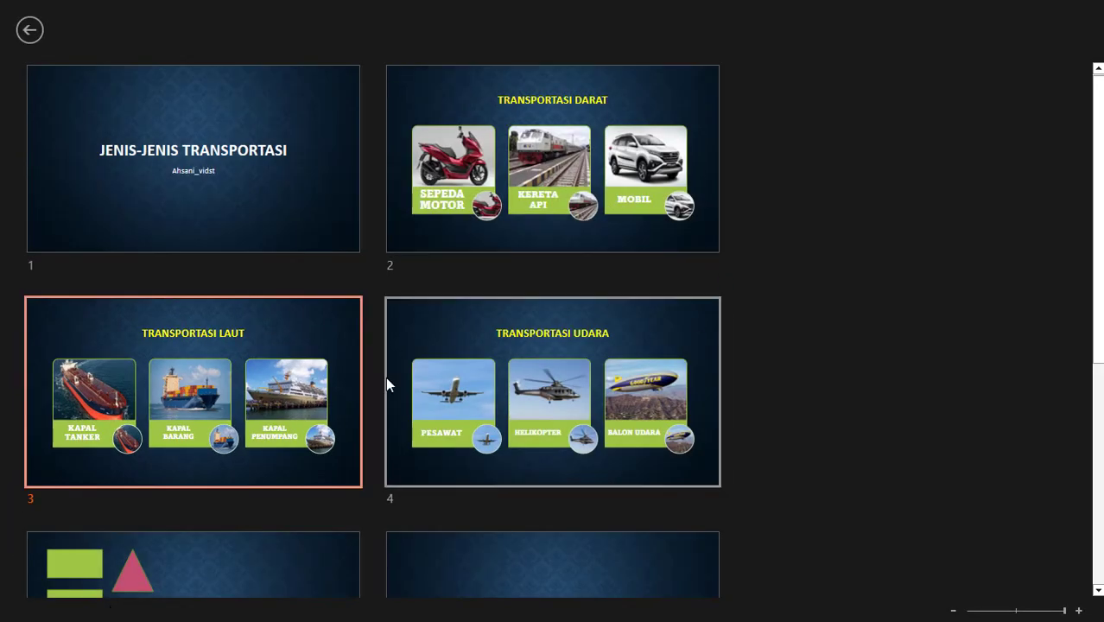
{"action": "left_click", "coordinate": [199, 407]}
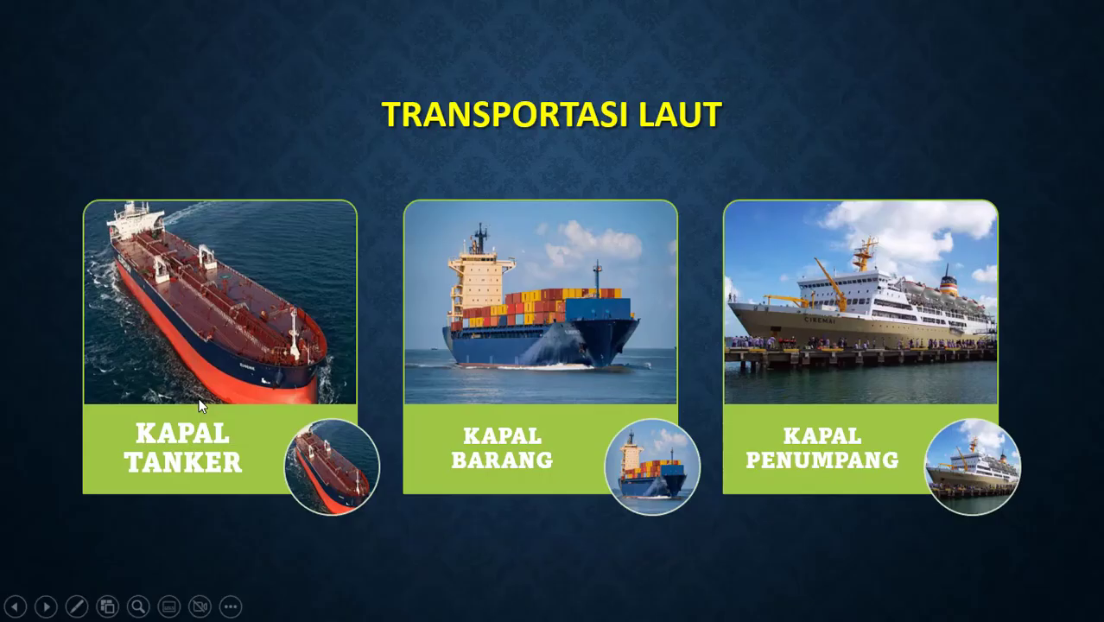
{"action": "left_click", "coordinate": [138, 606]}
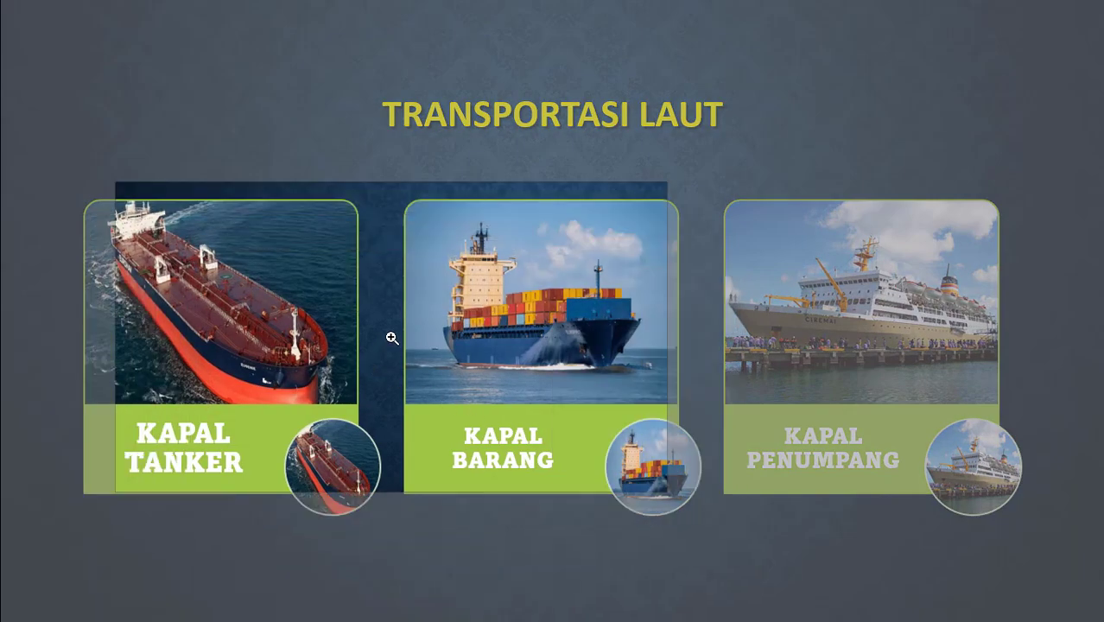
{"action": "left_click", "coordinate": [392, 338]}
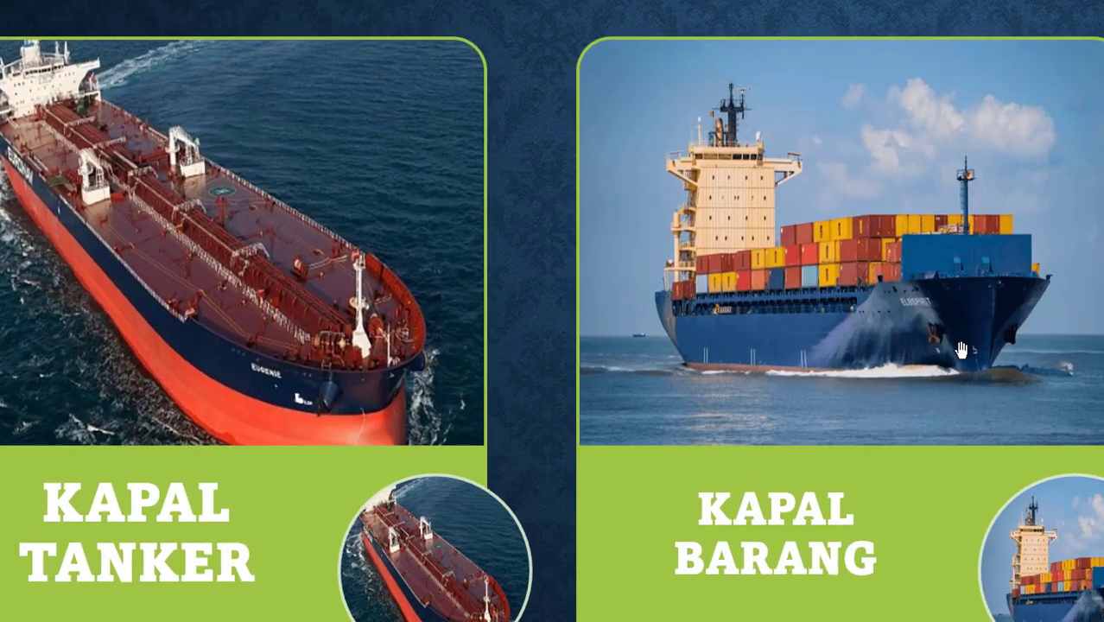
{"action": "mouse_move", "coordinate": [1033, 363]}
{"action": "left_mouse_down"}
{"action": "mouse_move", "coordinate": [892, 388]}
{"action": "mouse_move", "coordinate": [627, 178]}
{"action": "left_mouse_up"}
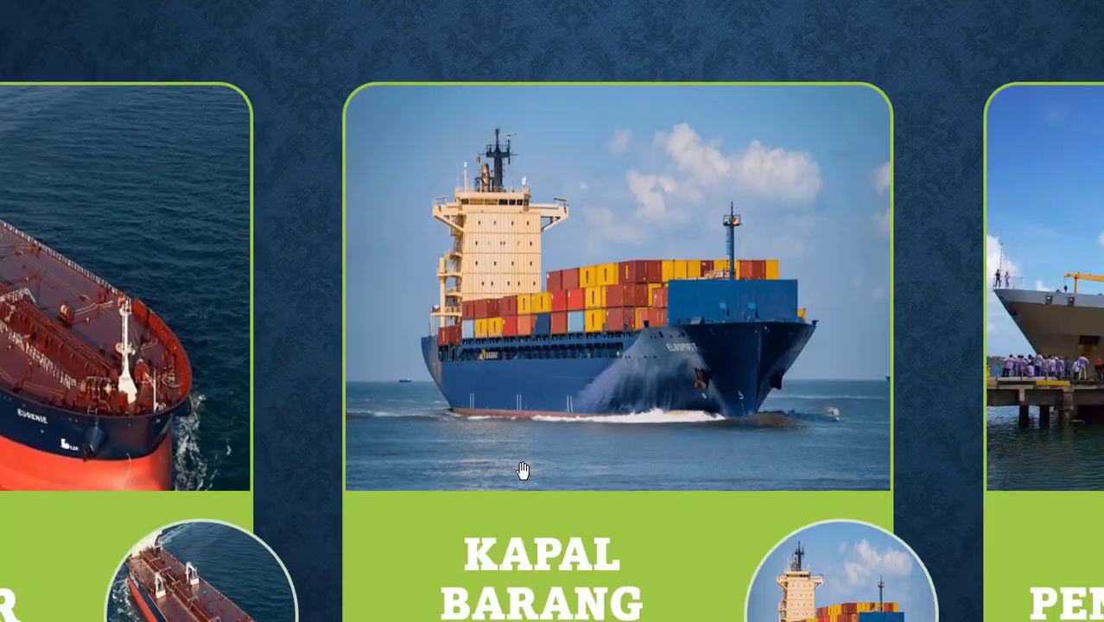
{"action": "left_click_drag", "start_coordinate": [523, 470], "coordinate": [572, 337]}
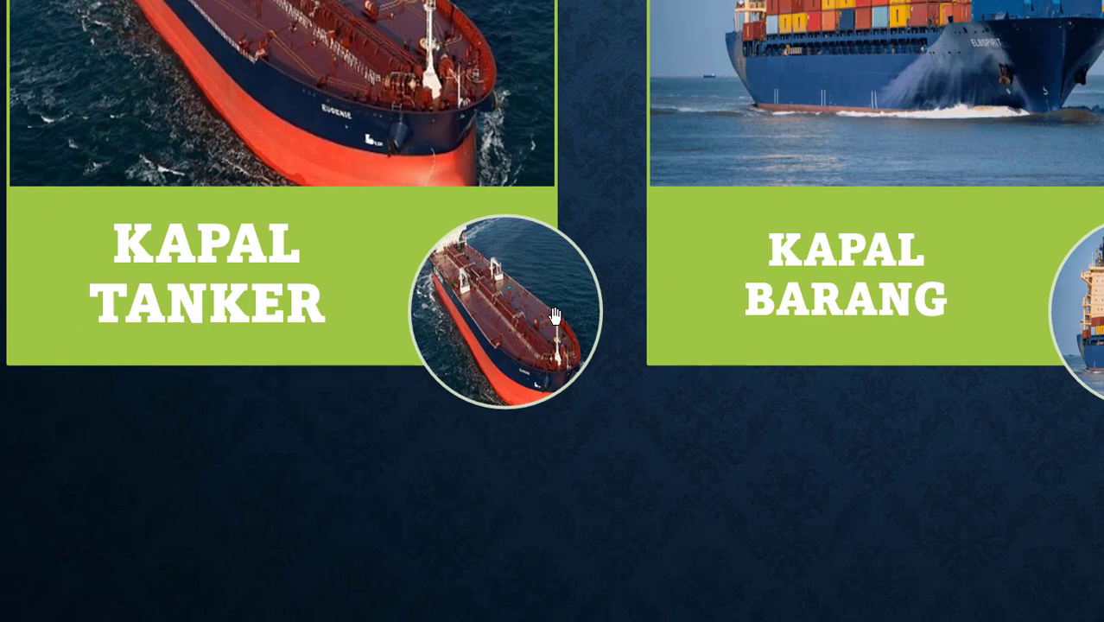
{"action": "left_click", "coordinate": [555, 316]}
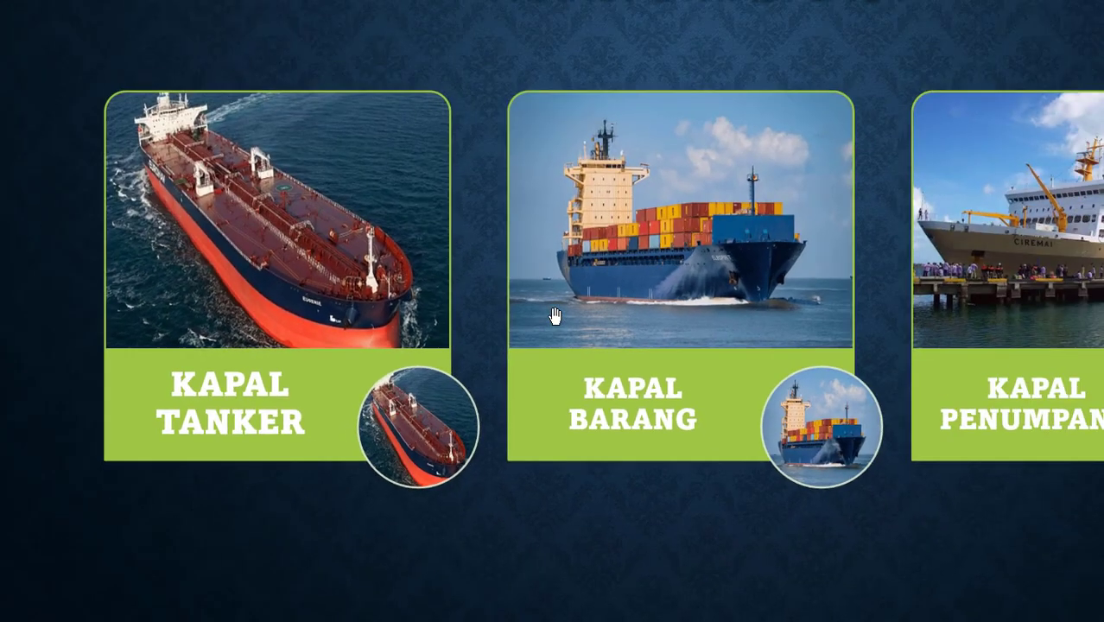
{"action": "key", "text": "minus"}
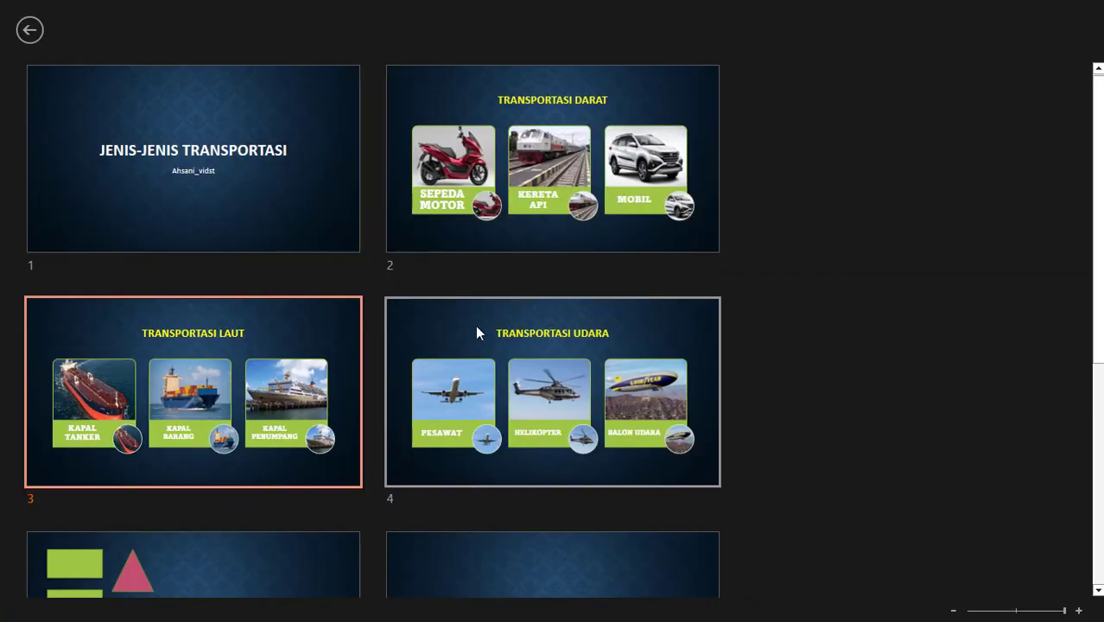
{"action": "left_click", "coordinate": [281, 368]}
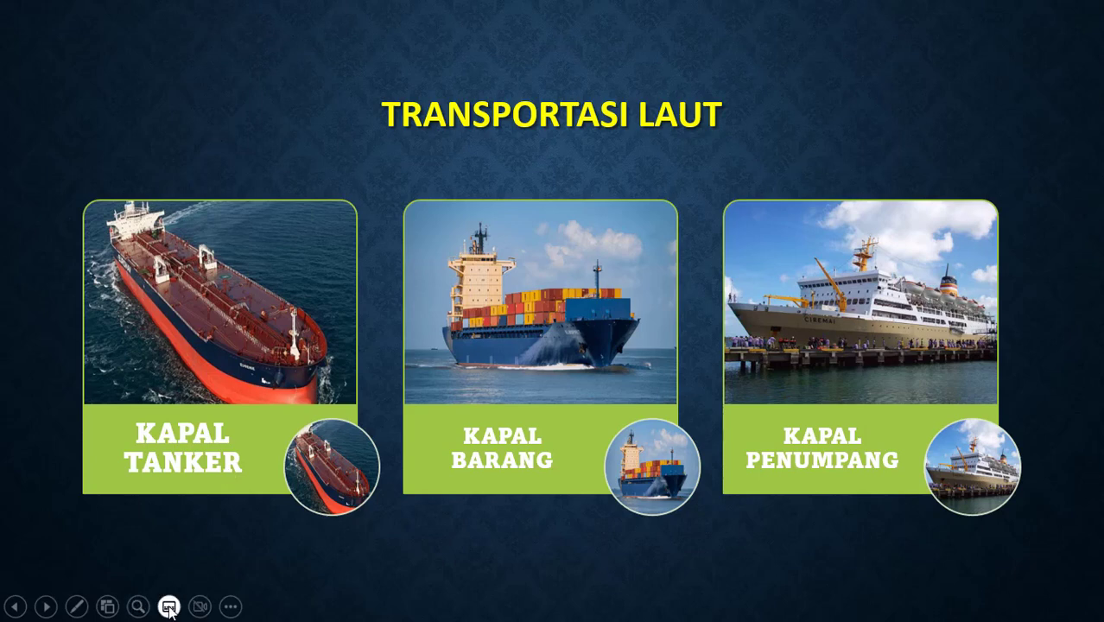
Step: Turn on live subtitles, open the extra slide show options, and return to Transportasi Laut
{"action": "left_click", "coordinate": [170, 607]}
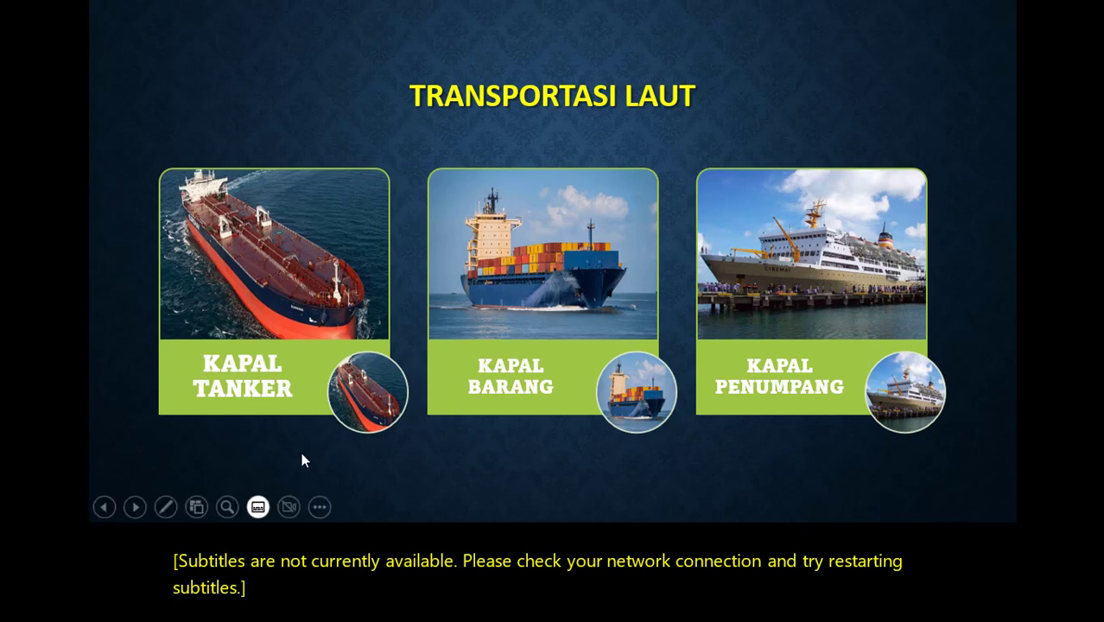
{"action": "left_click", "coordinate": [320, 508]}
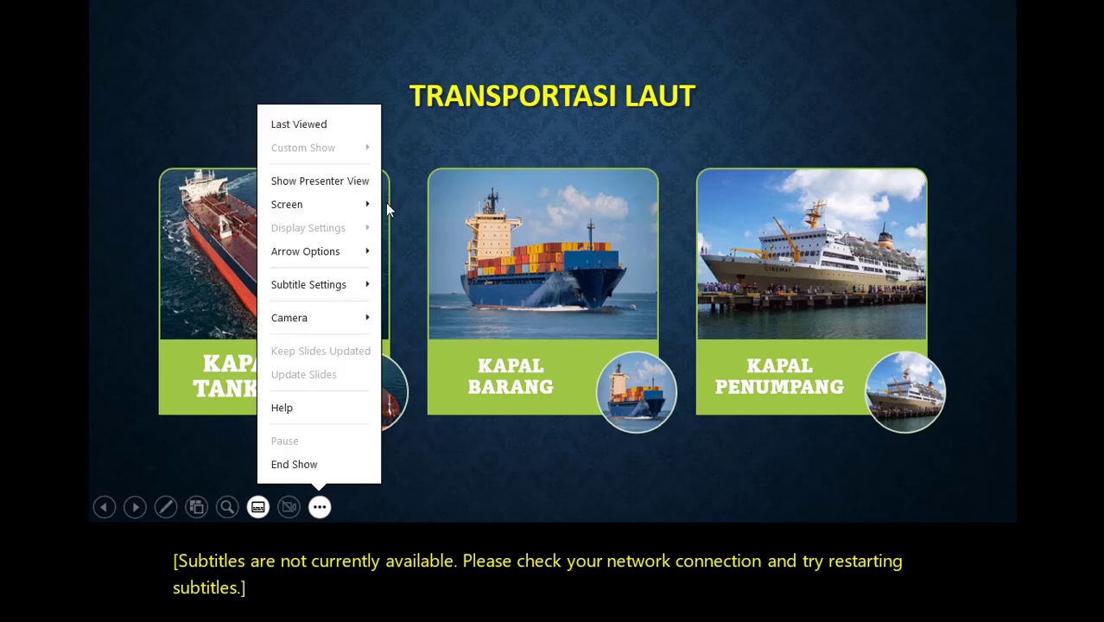
{"action": "left_click", "coordinate": [605, 140]}
{"action": "left_click", "coordinate": [605, 140]}
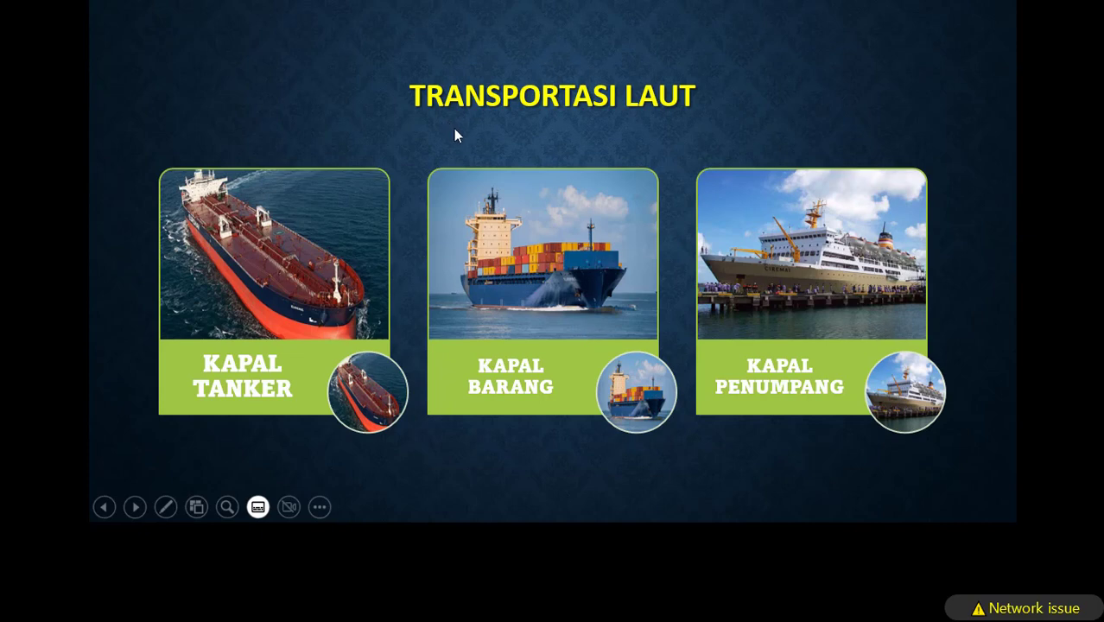
Step: Advance through Udara, Bentuk Geometri and the blank slide to the end, then exit
{"action": "left_click", "coordinate": [711, 143]}
{"action": "left_click", "coordinate": [711, 142]}
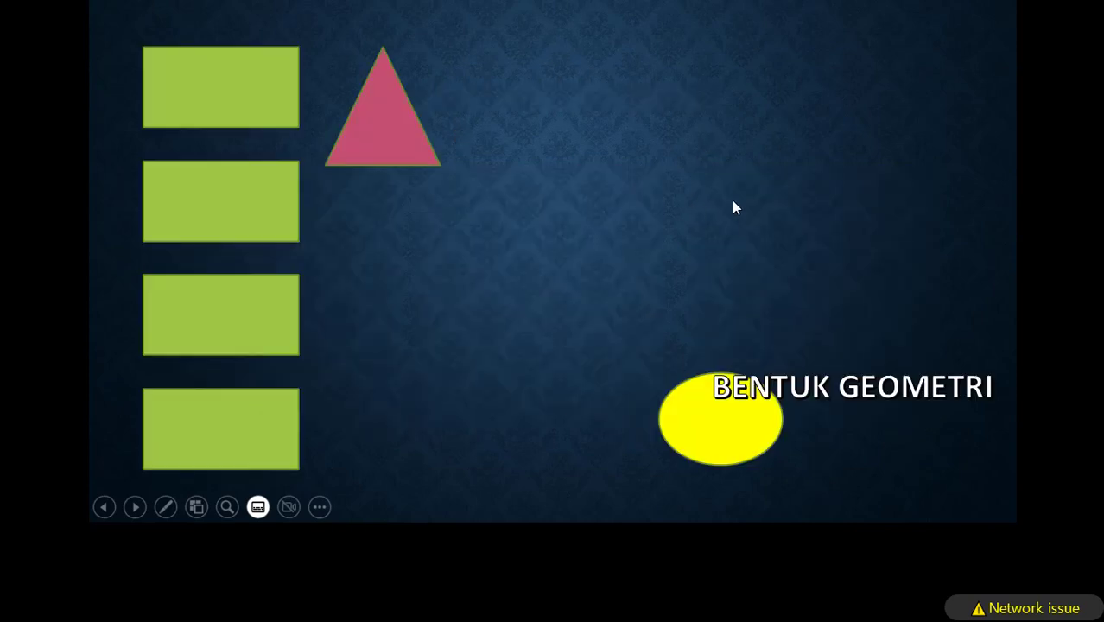
{"action": "left_click", "coordinate": [660, 181]}
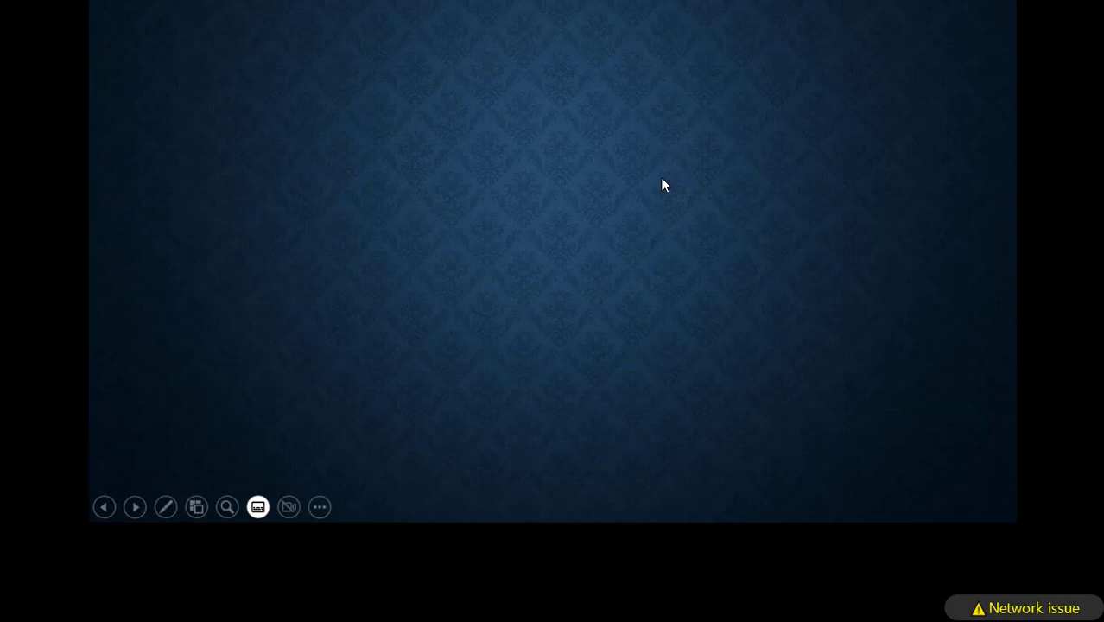
{"action": "left_click", "coordinate": [663, 185]}
{"action": "left_click", "coordinate": [663, 185]}
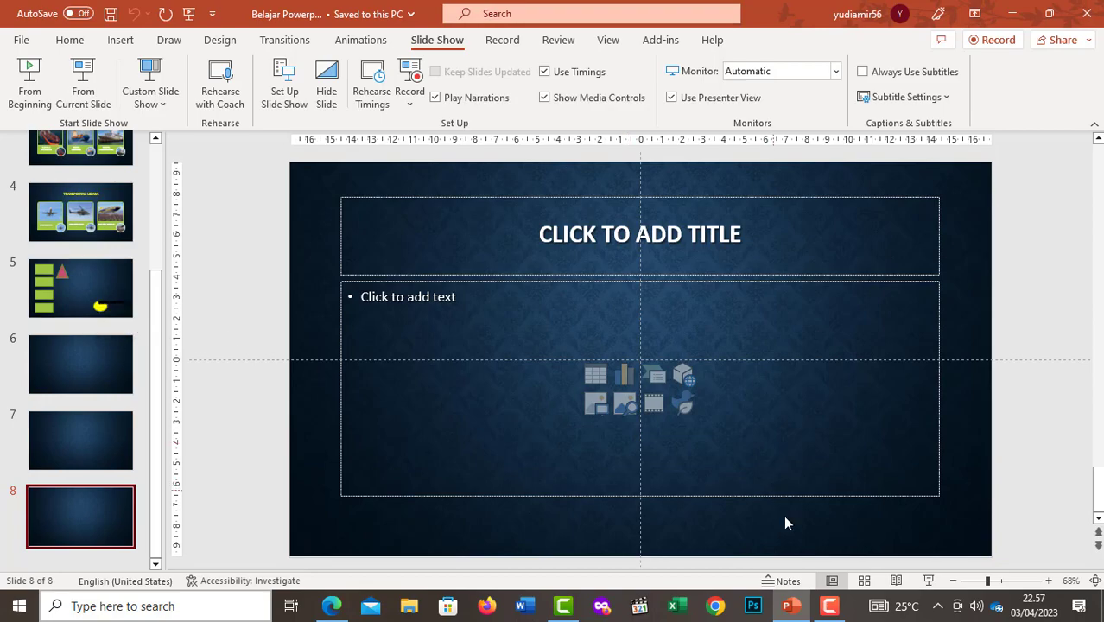
Step: Start the deck as a full-screen slide show with F5
{"action": "key", "text": "F5"}
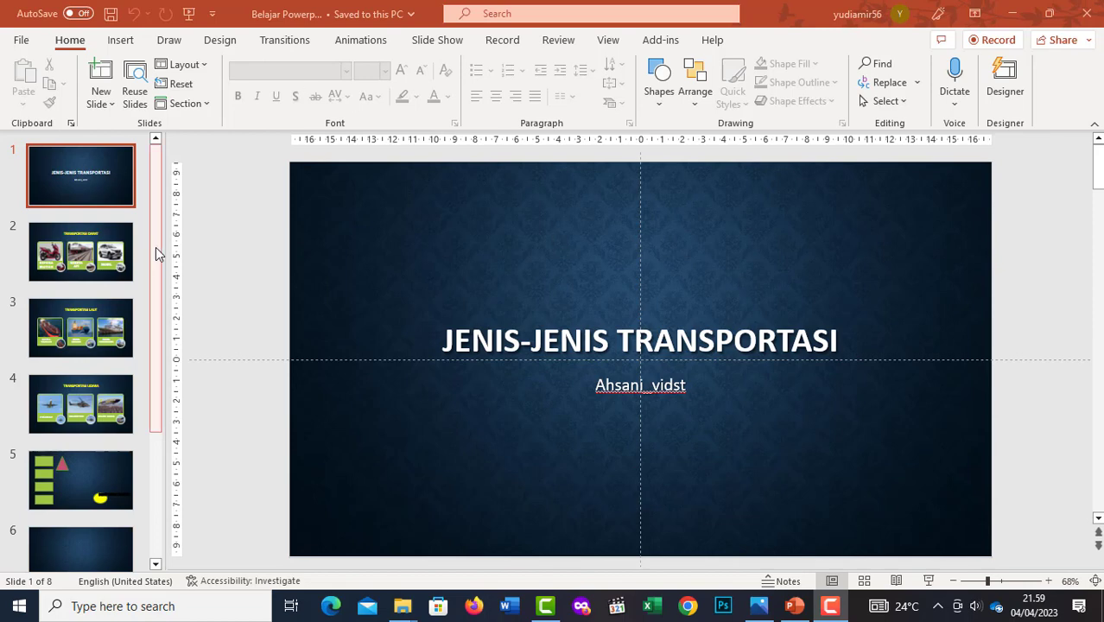
Step: Apply the 1,50-second Split transition to the title slide, preview it, then select slide 2
{"action": "left_click", "coordinate": [283, 41]}
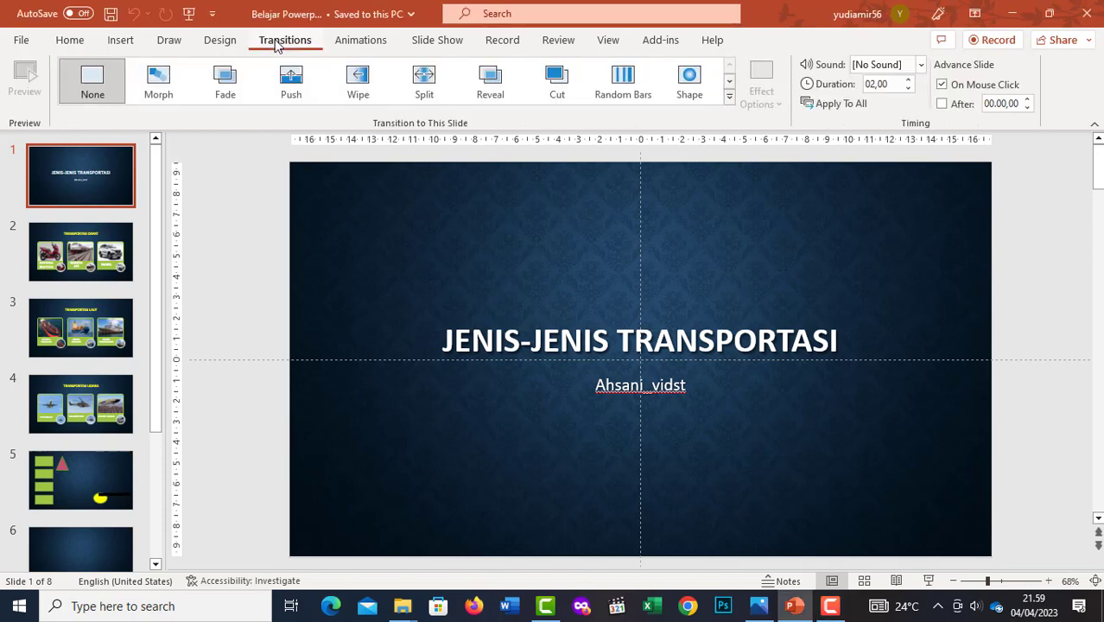
{"action": "left_click", "coordinate": [730, 96]}
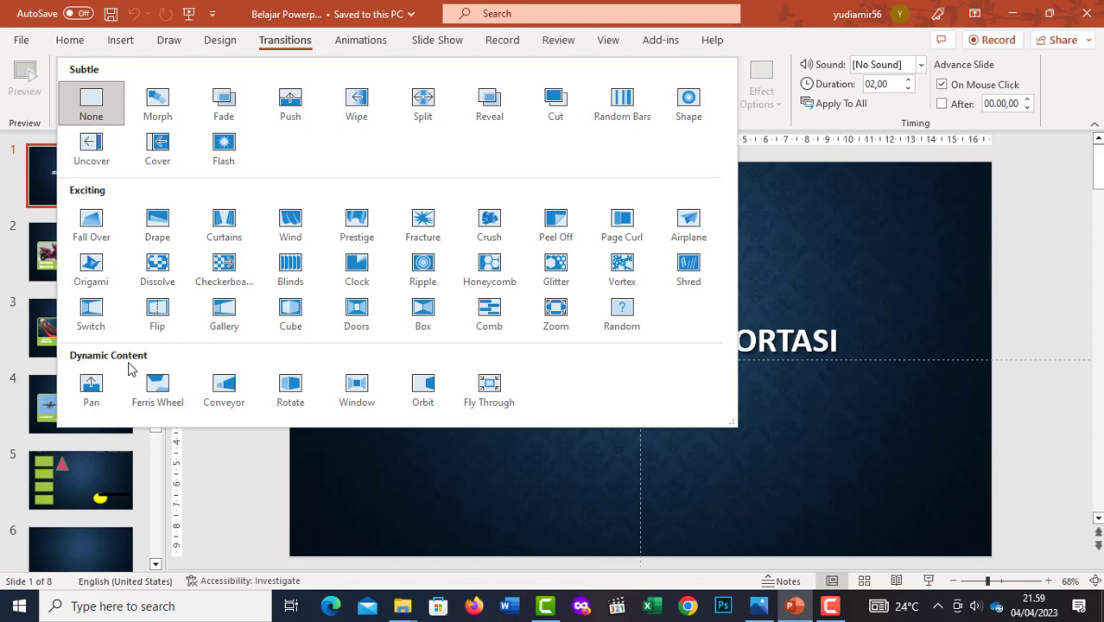
{"action": "left_click", "coordinate": [780, 10]}
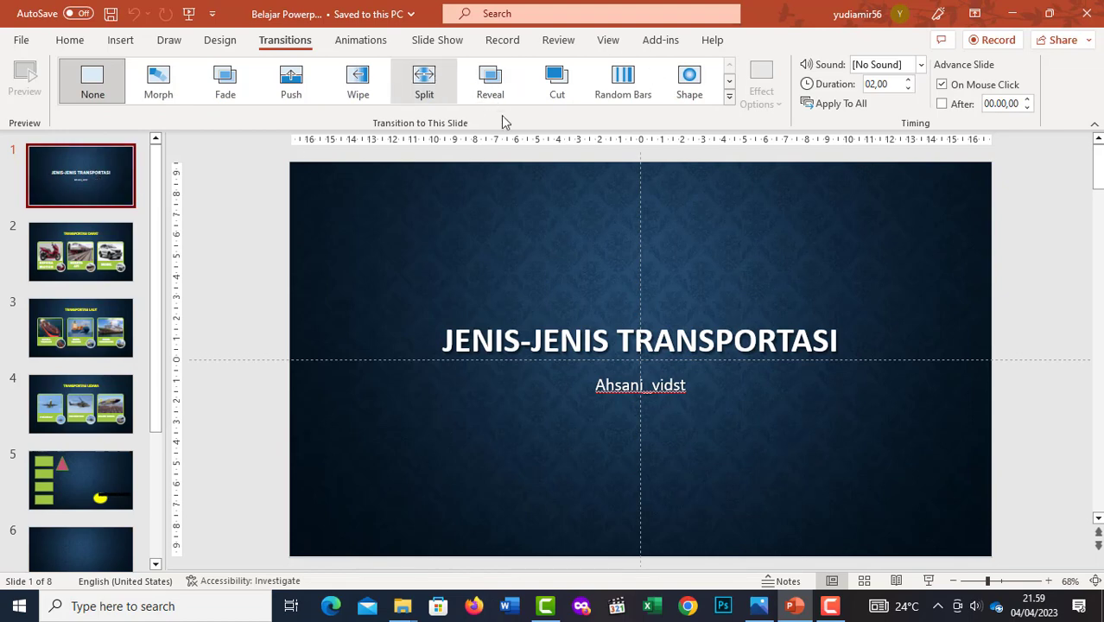
{"action": "left_click", "coordinate": [428, 82]}
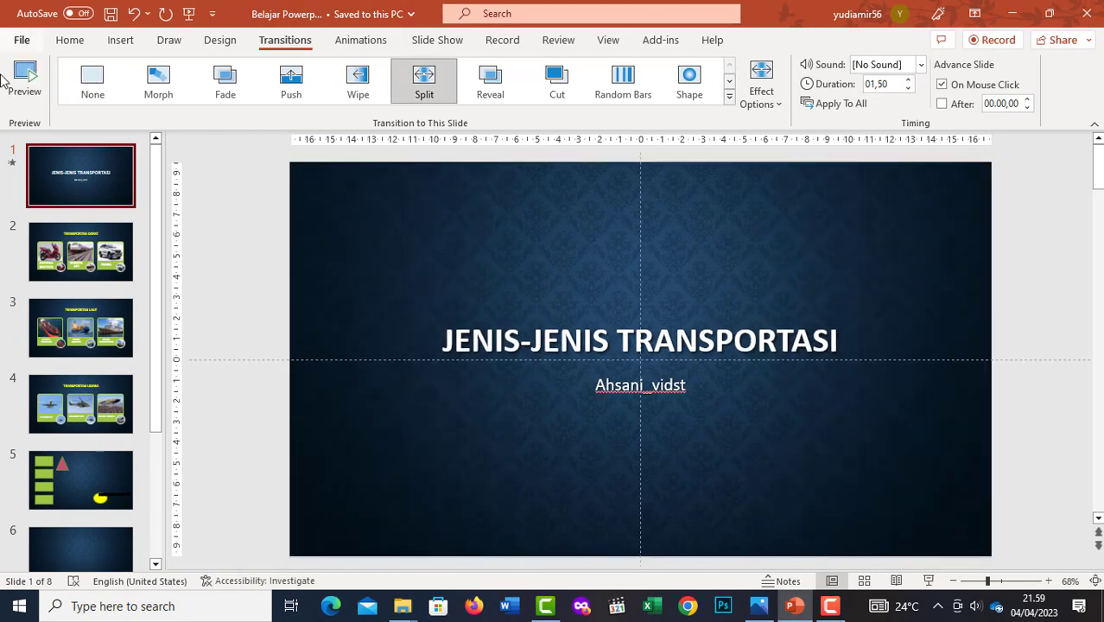
{"action": "left_click", "coordinate": [23, 85]}
{"action": "left_click", "coordinate": [86, 265]}
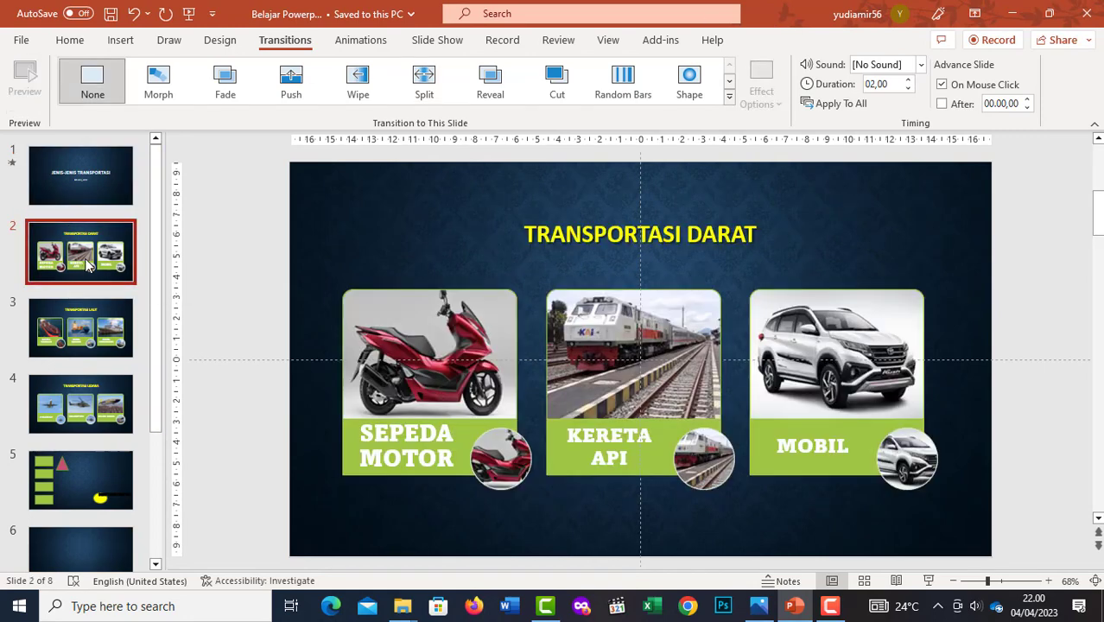
Step: Give slide 2 the Peel Off transition and slide 3 the Vortex transition
{"action": "left_click", "coordinate": [730, 98]}
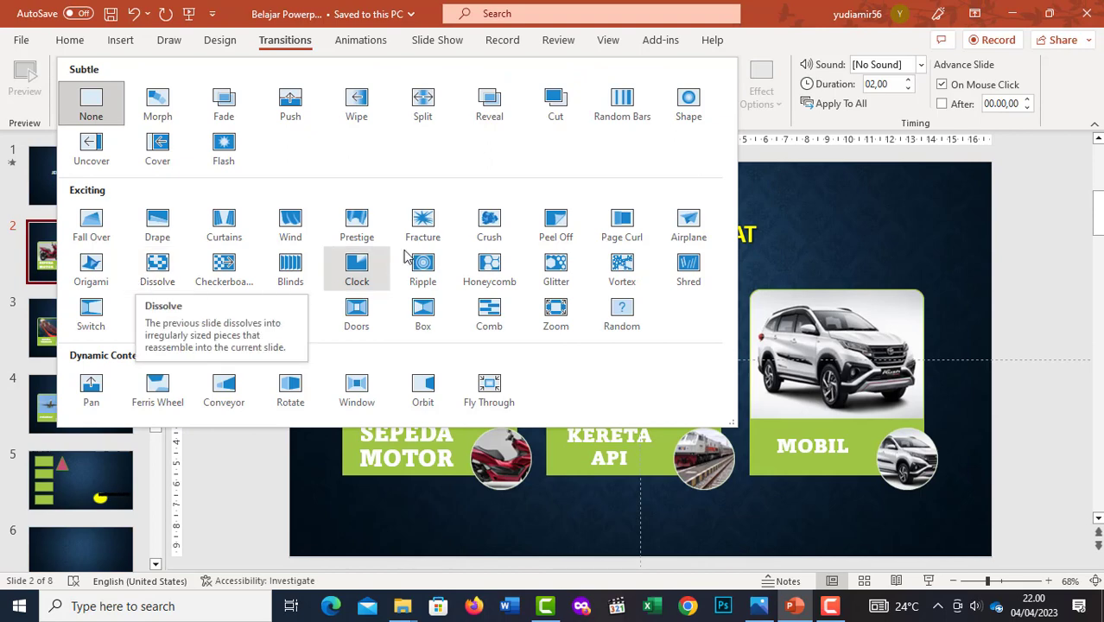
{"action": "left_click", "coordinate": [570, 233]}
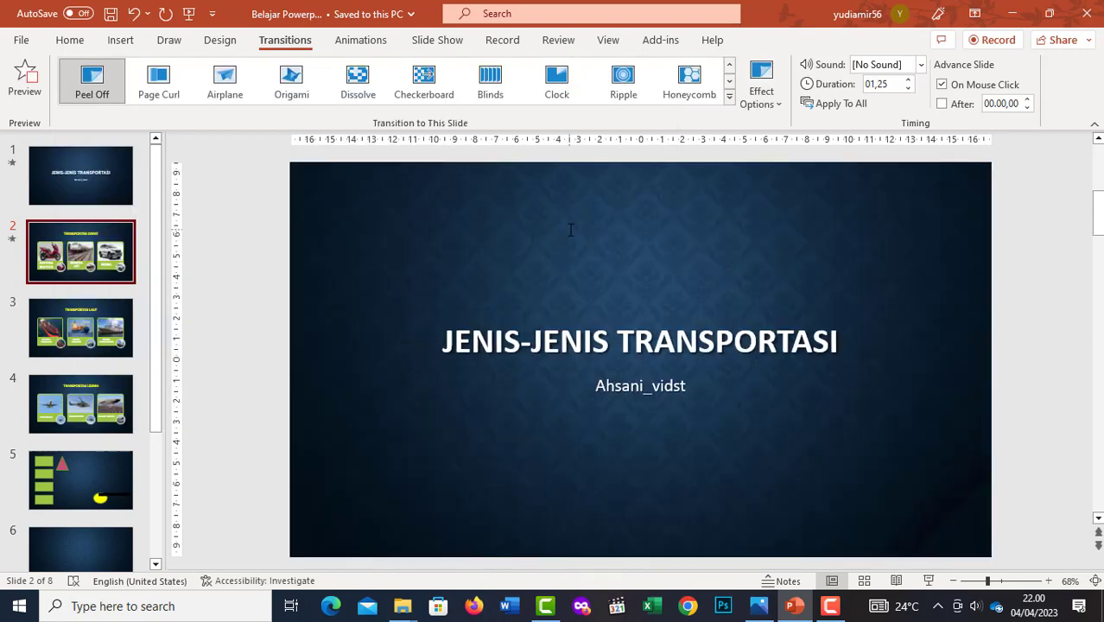
{"action": "left_click", "coordinate": [69, 333]}
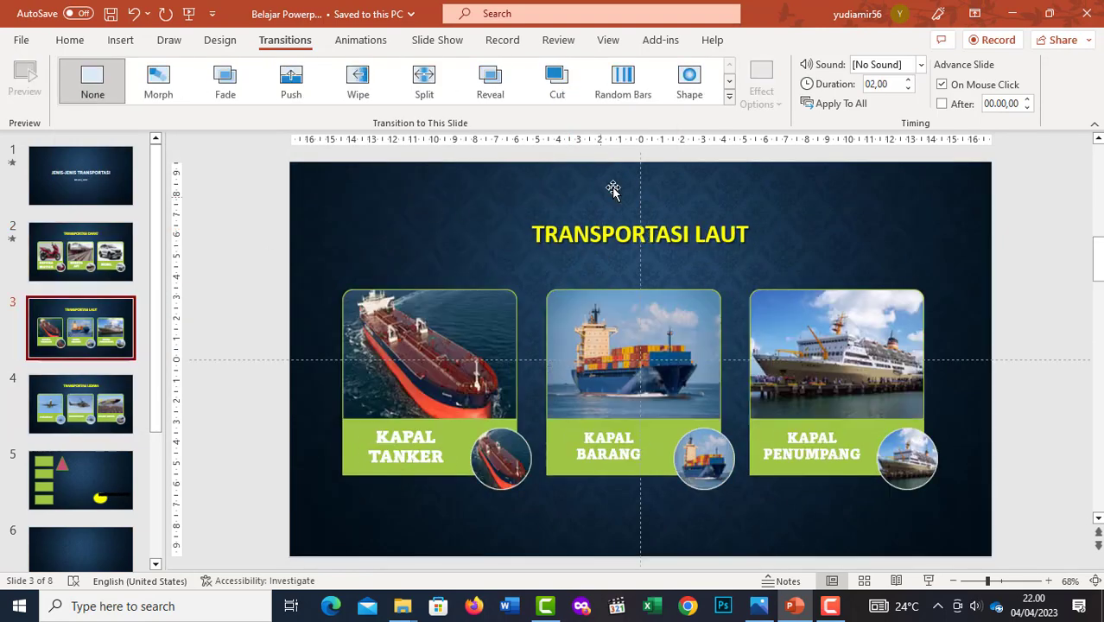
{"action": "left_click", "coordinate": [730, 99]}
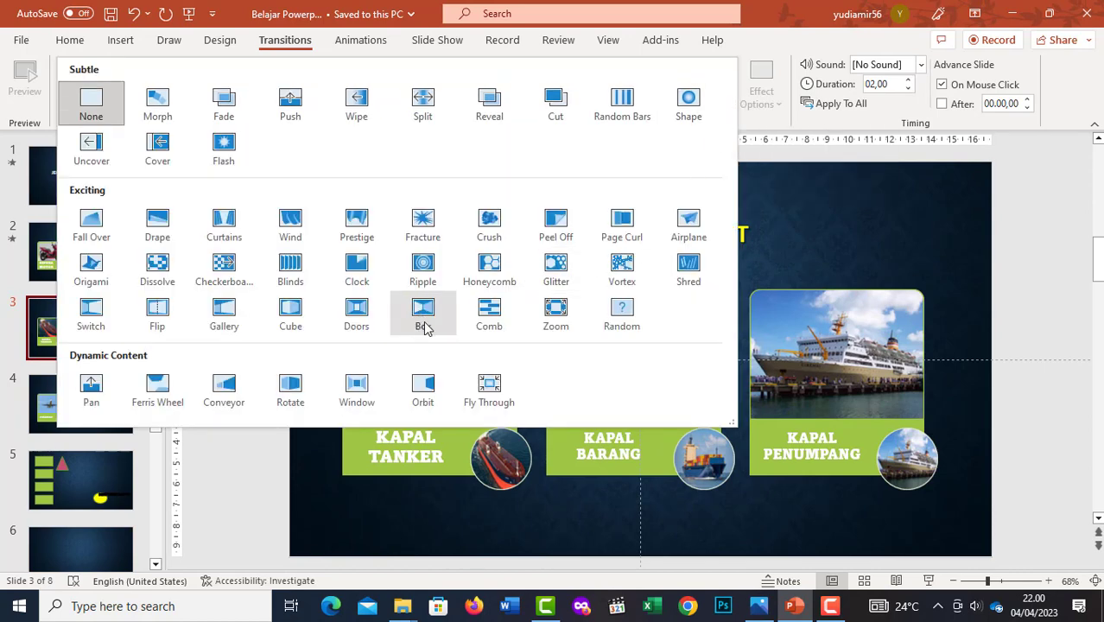
{"action": "left_click", "coordinate": [621, 269]}
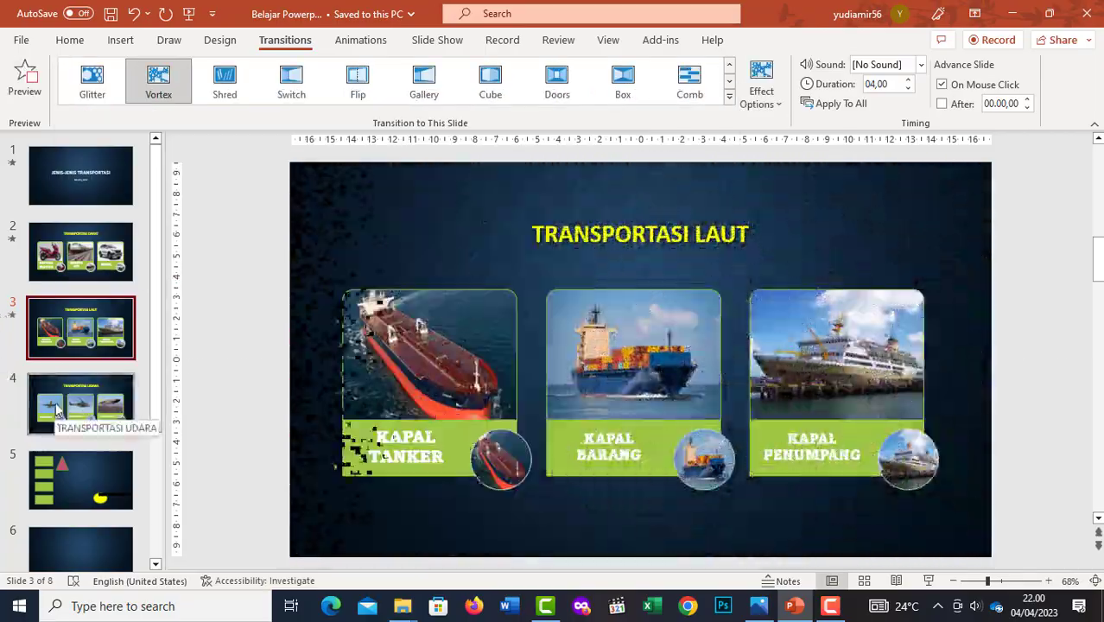
Step: Give slide 4 the Window transition and slide 5 Blinds, then return to the title slide
{"action": "left_click", "coordinate": [55, 411]}
{"action": "left_click", "coordinate": [730, 96]}
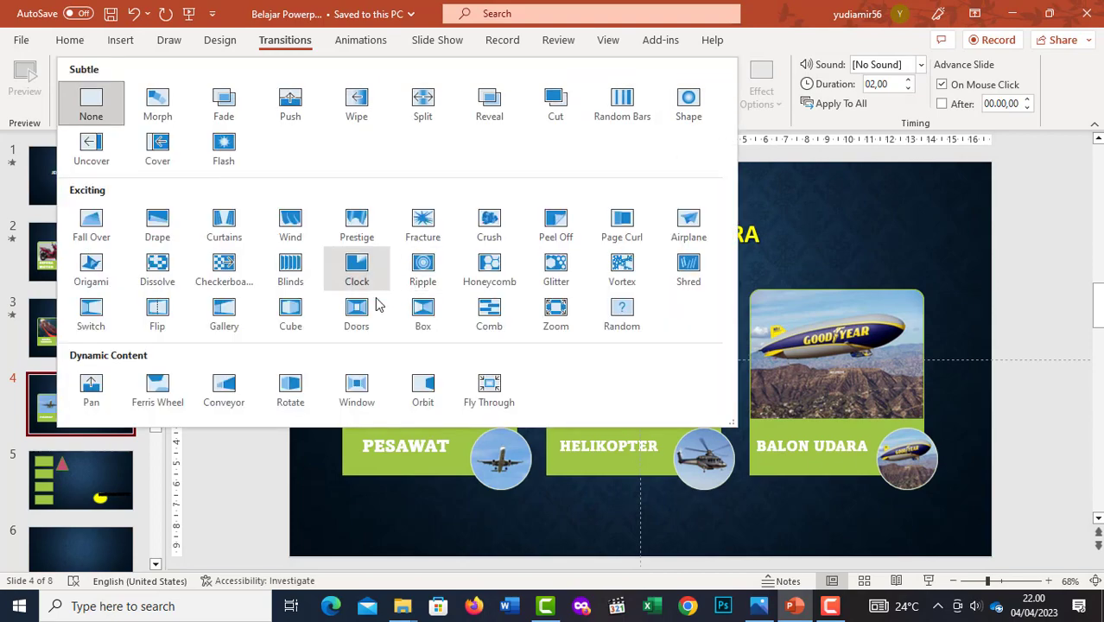
{"action": "left_click", "coordinate": [359, 393]}
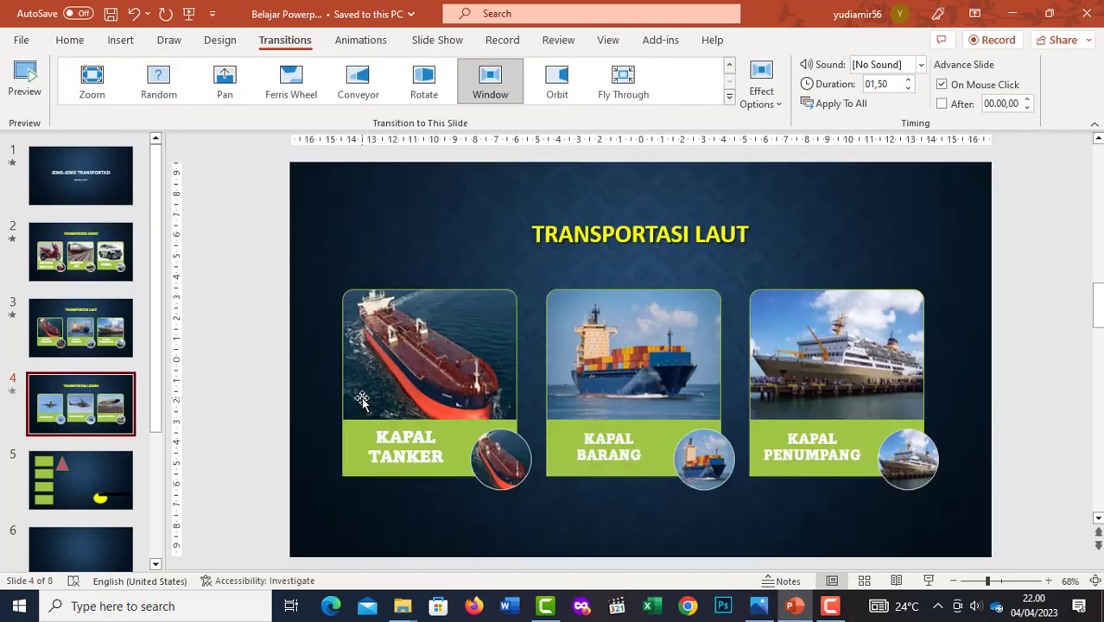
{"action": "left_click", "coordinate": [67, 484]}
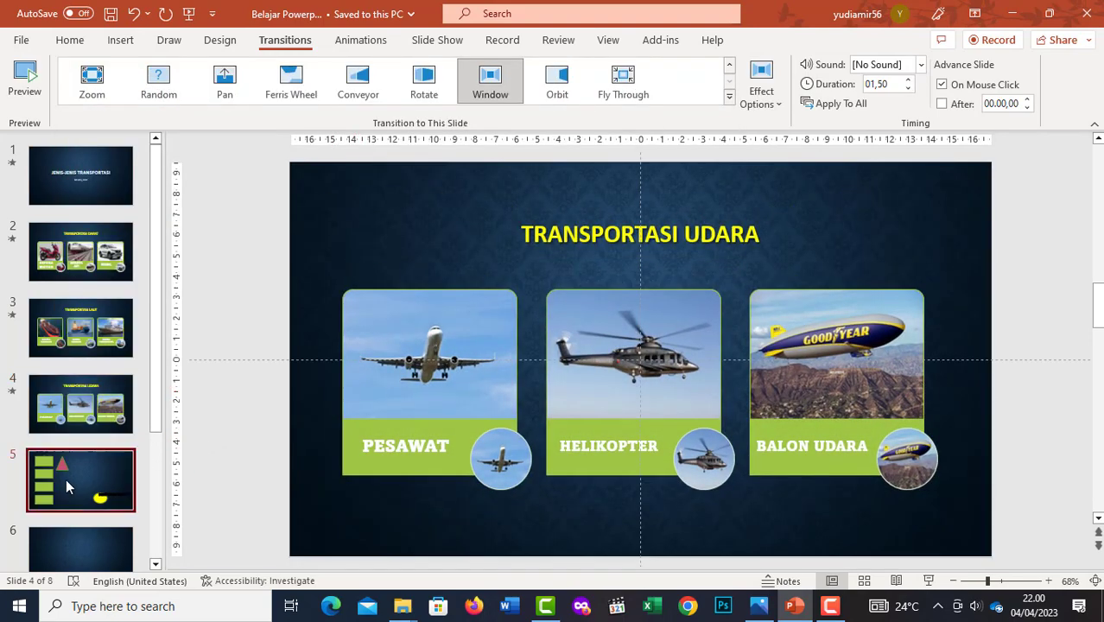
{"action": "left_click", "coordinate": [729, 97]}
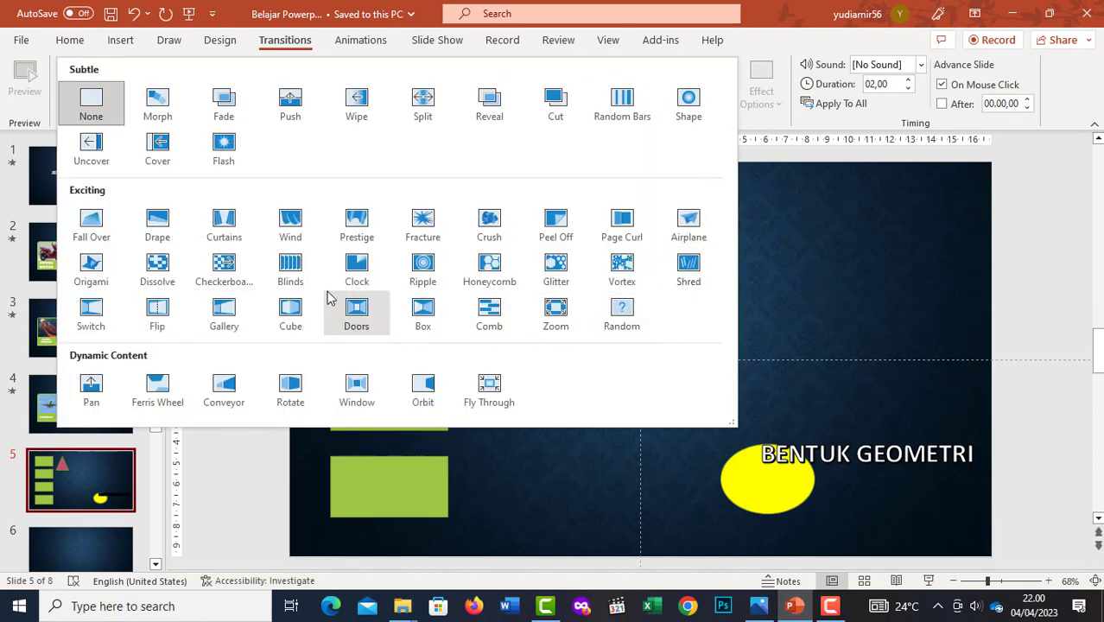
{"action": "left_click", "coordinate": [292, 275]}
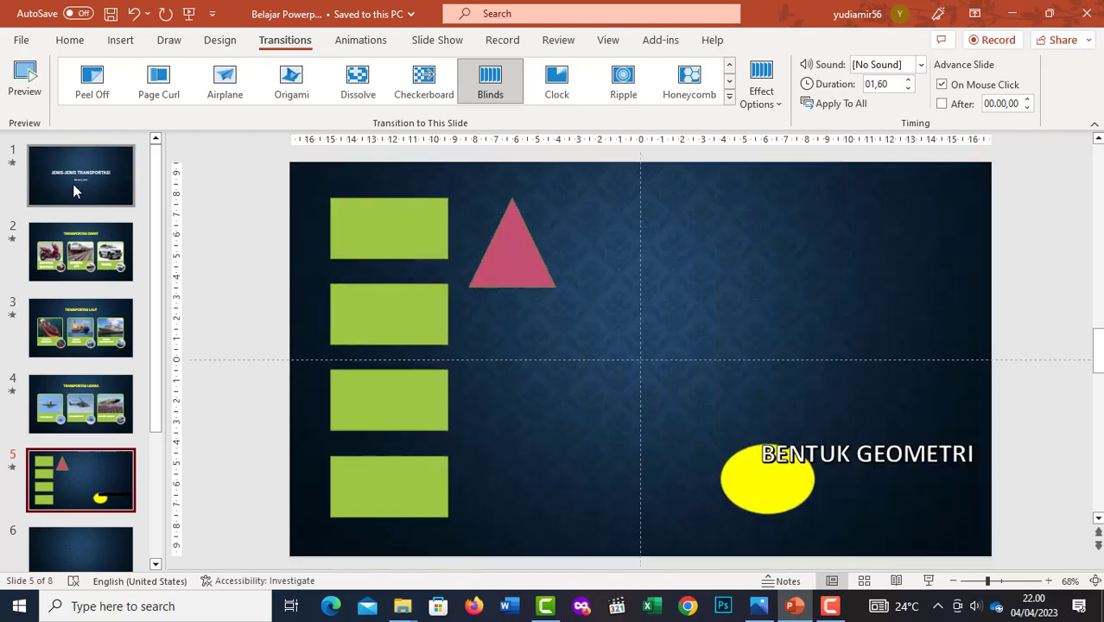
{"action": "left_click", "coordinate": [65, 187]}
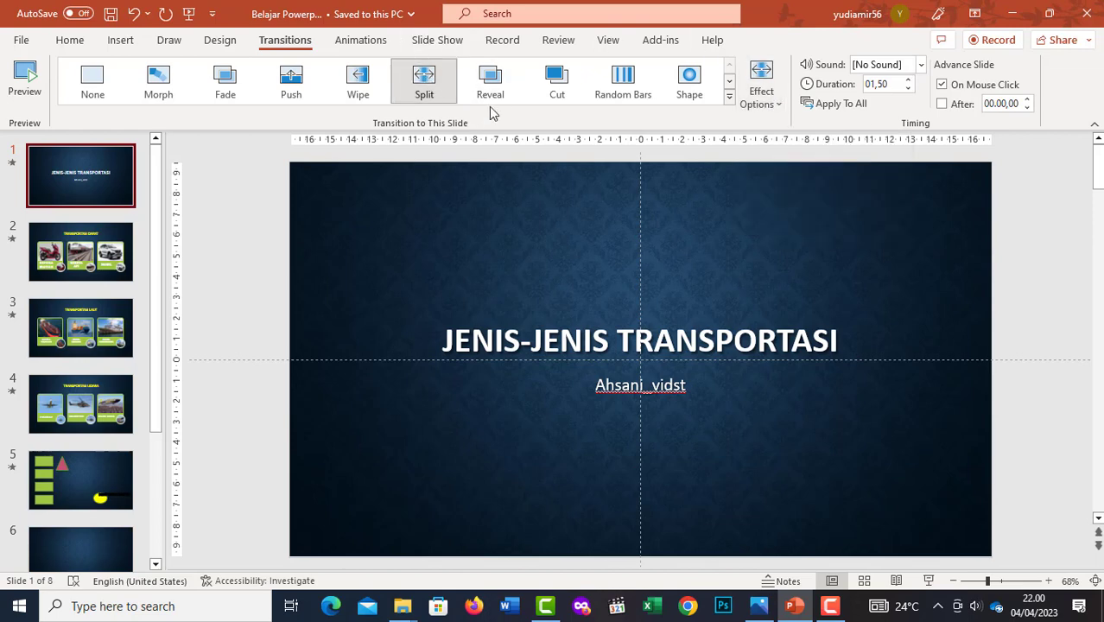
Step: Set the title slide's Split to Horizontal In, leaving slides 2 and 3 options unchanged
{"action": "left_click", "coordinate": [777, 104]}
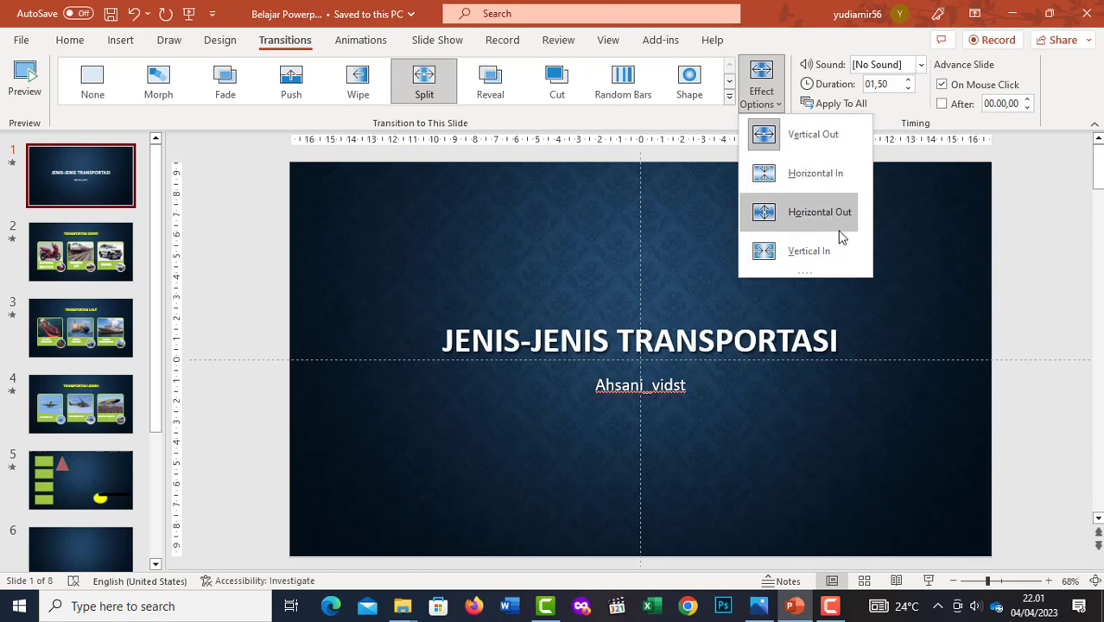
{"action": "left_click", "coordinate": [798, 177]}
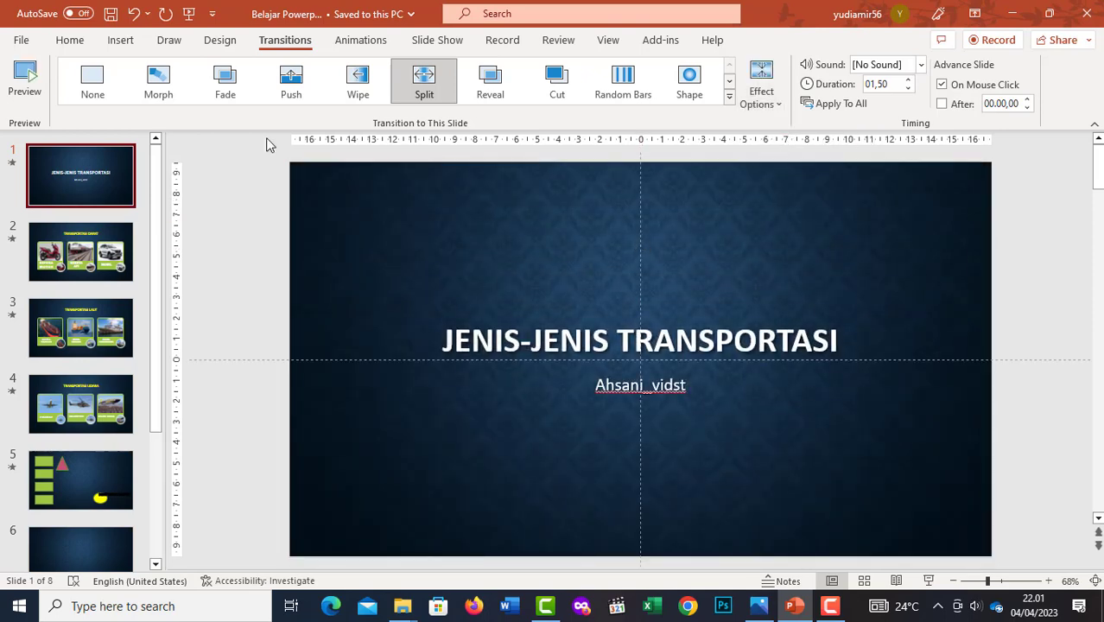
{"action": "left_click", "coordinate": [91, 235]}
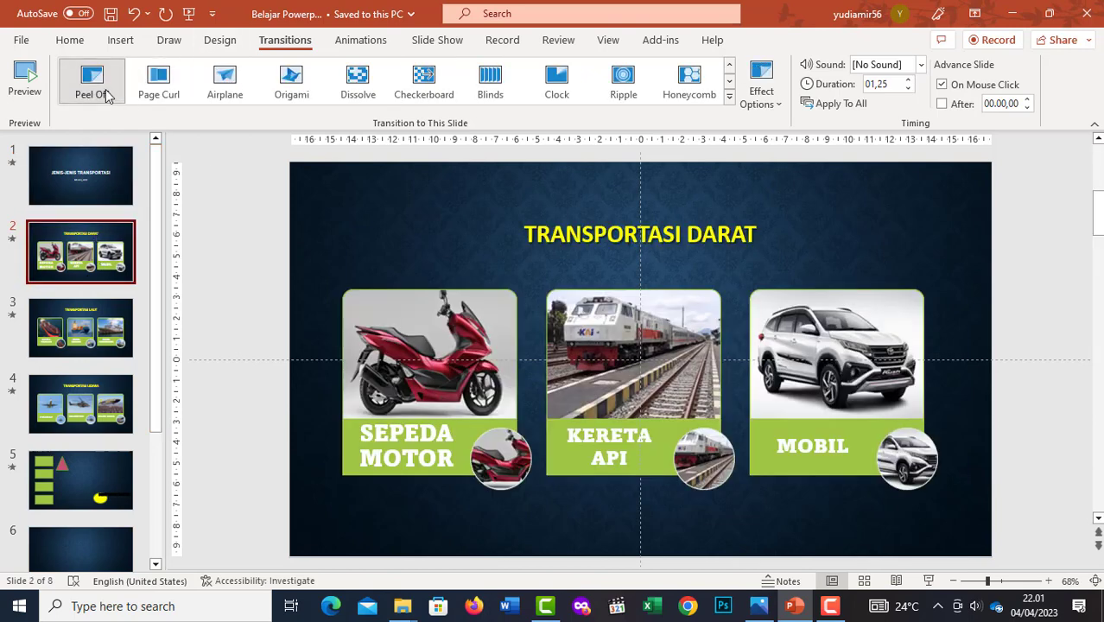
{"action": "left_click", "coordinate": [772, 102]}
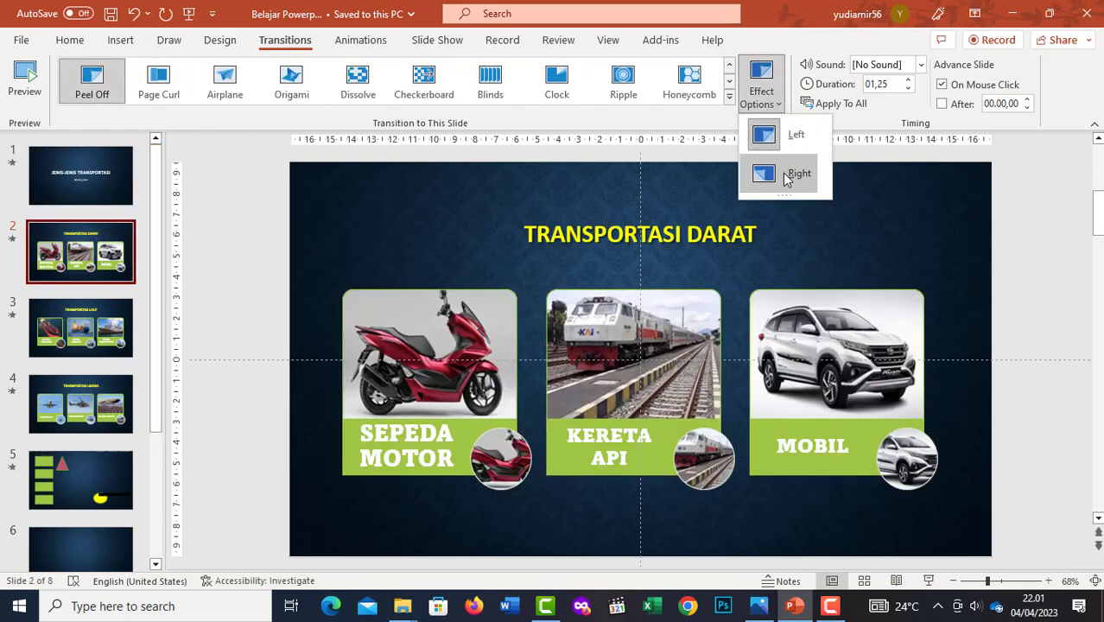
{"action": "left_click", "coordinate": [70, 338]}
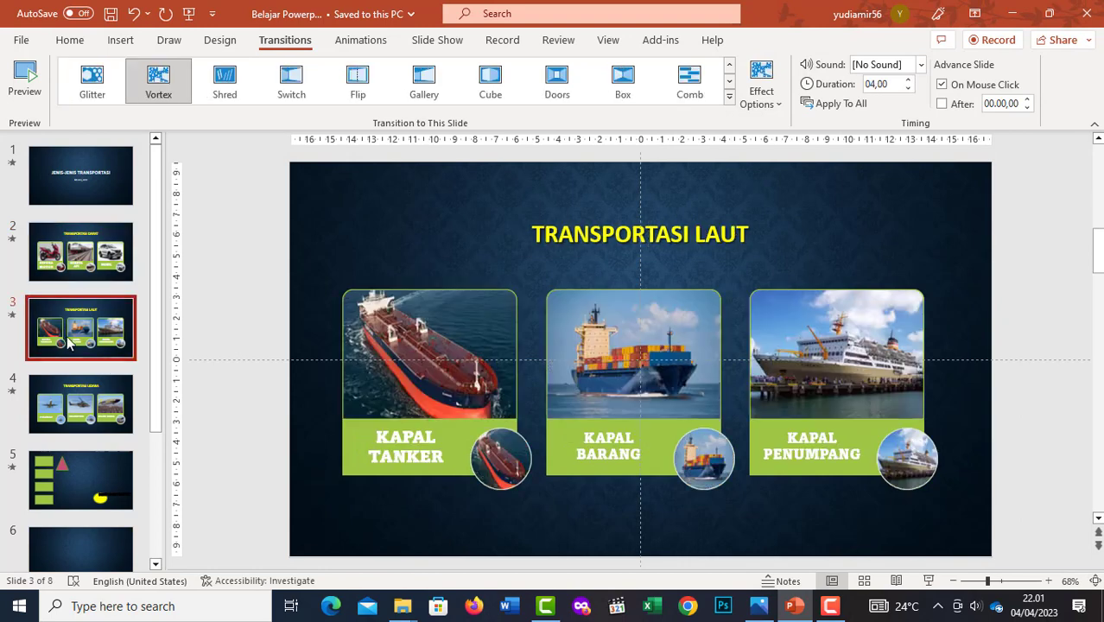
{"action": "left_click", "coordinate": [776, 102]}
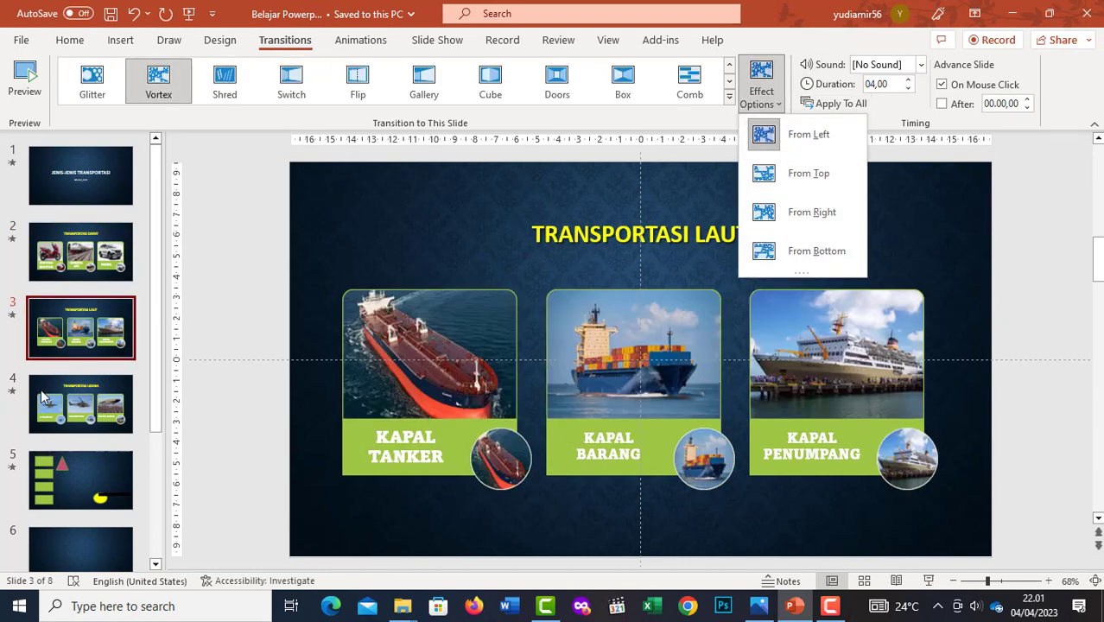
{"action": "key", "text": "Escape"}
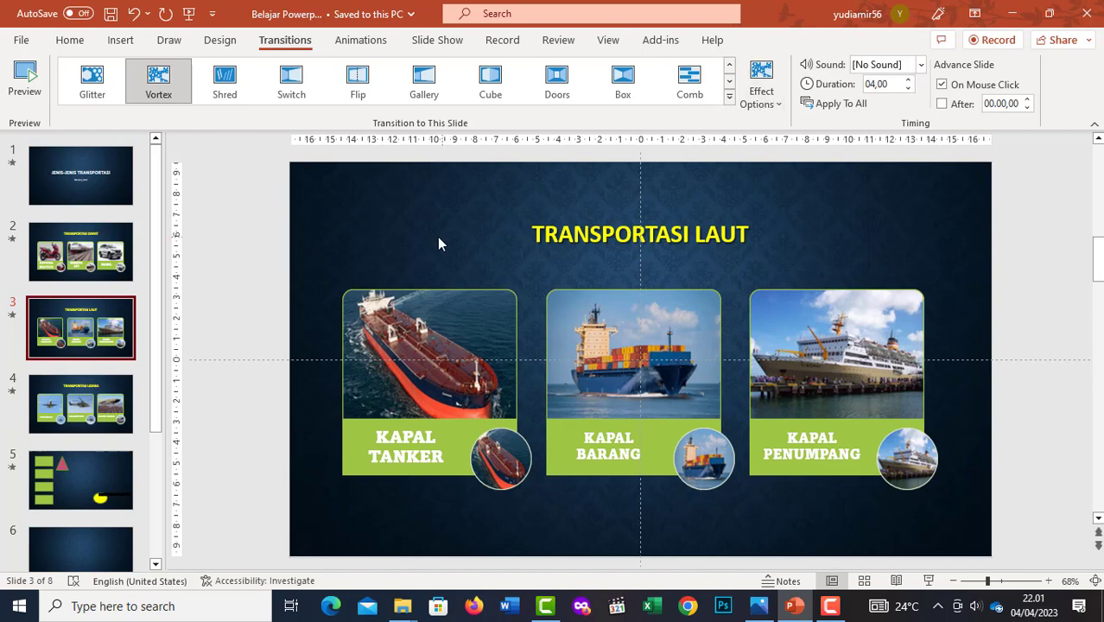
Step: Set slide 5's Blinds transition to Horizontal, then return to slide 2
{"action": "left_click", "coordinate": [74, 417]}
{"action": "left_click", "coordinate": [81, 474]}
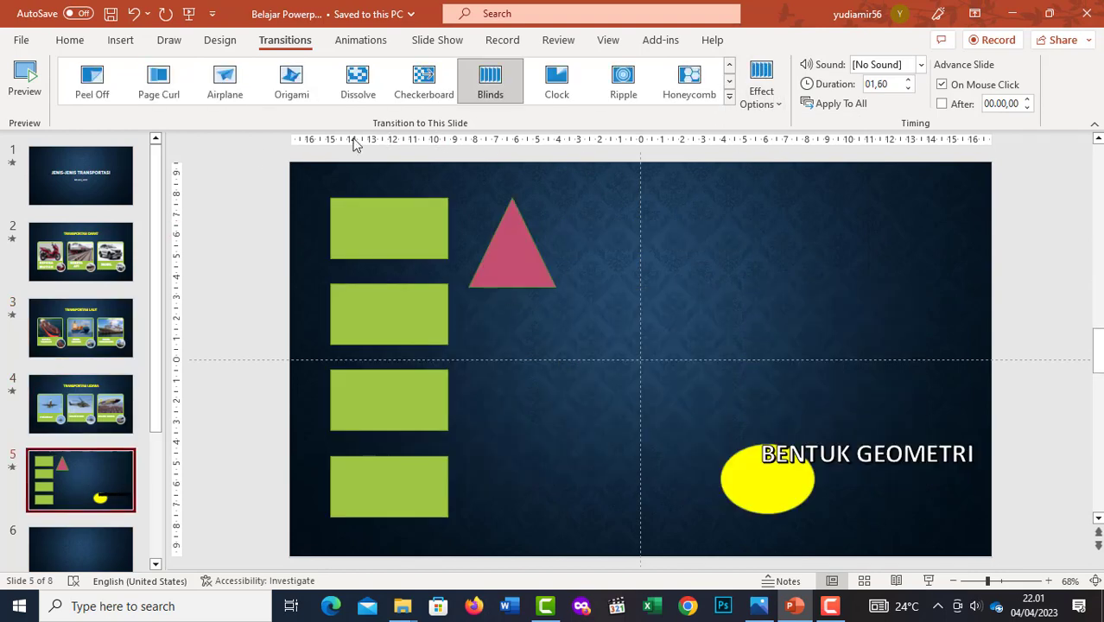
{"action": "left_click", "coordinate": [769, 100]}
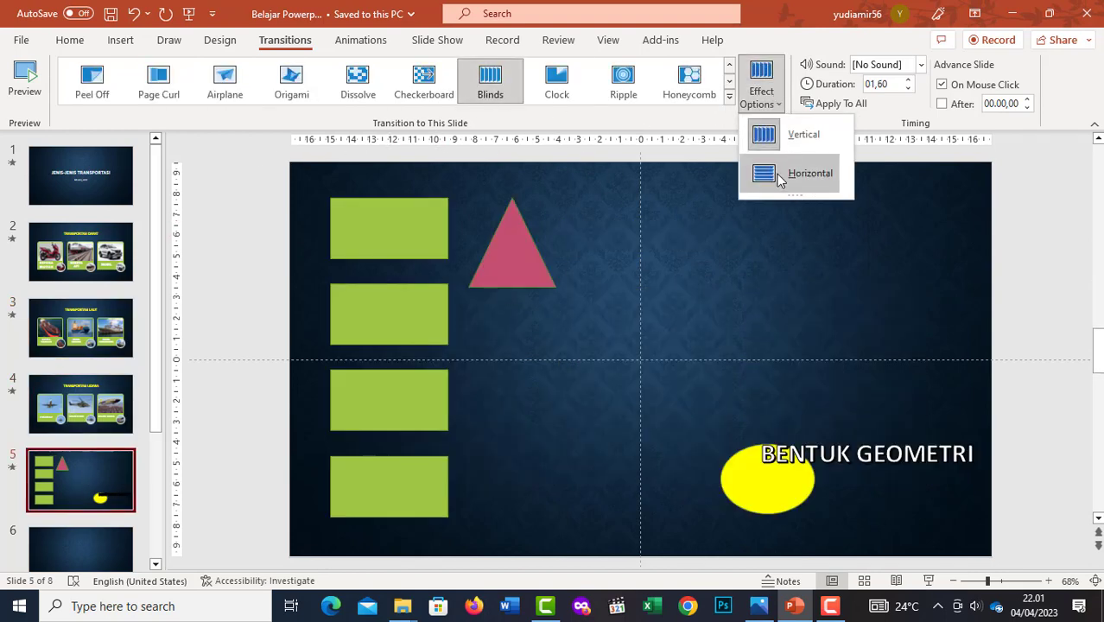
{"action": "left_click", "coordinate": [809, 174]}
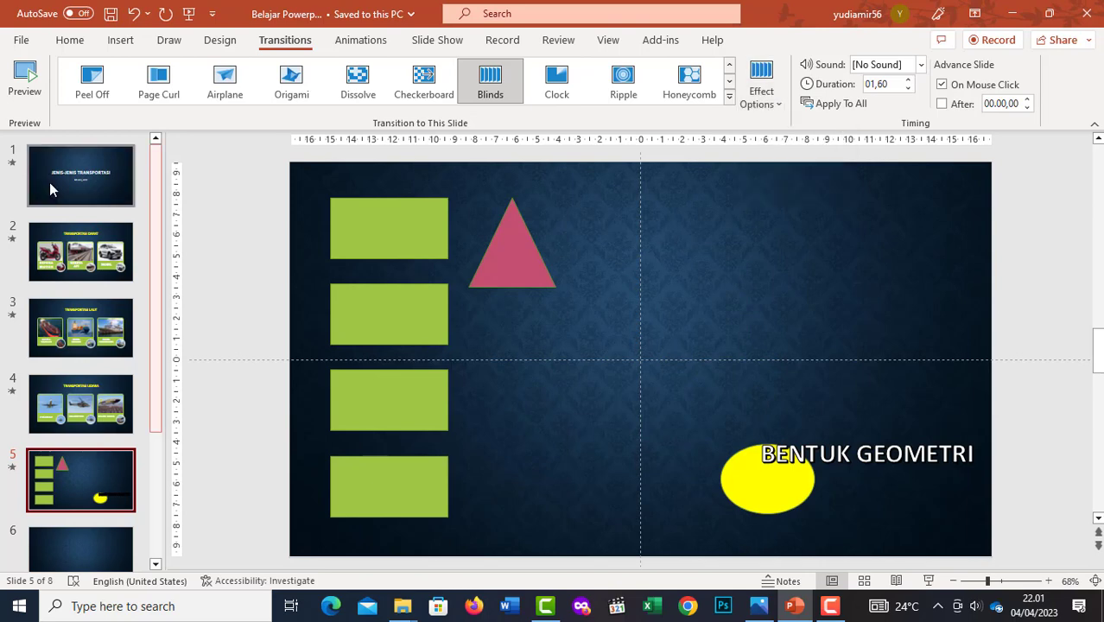
{"action": "left_click", "coordinate": [52, 183]}
{"action": "left_click", "coordinate": [81, 251]}
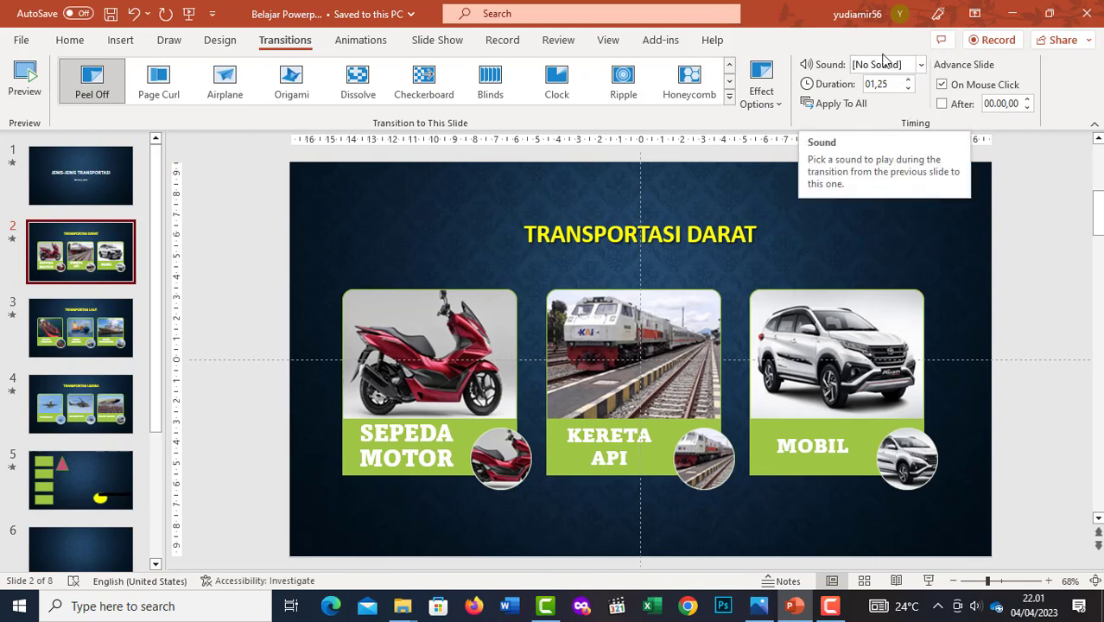
Step: Give the title slide's transition the Camera sound and preview it
{"action": "left_click", "coordinate": [922, 65]}
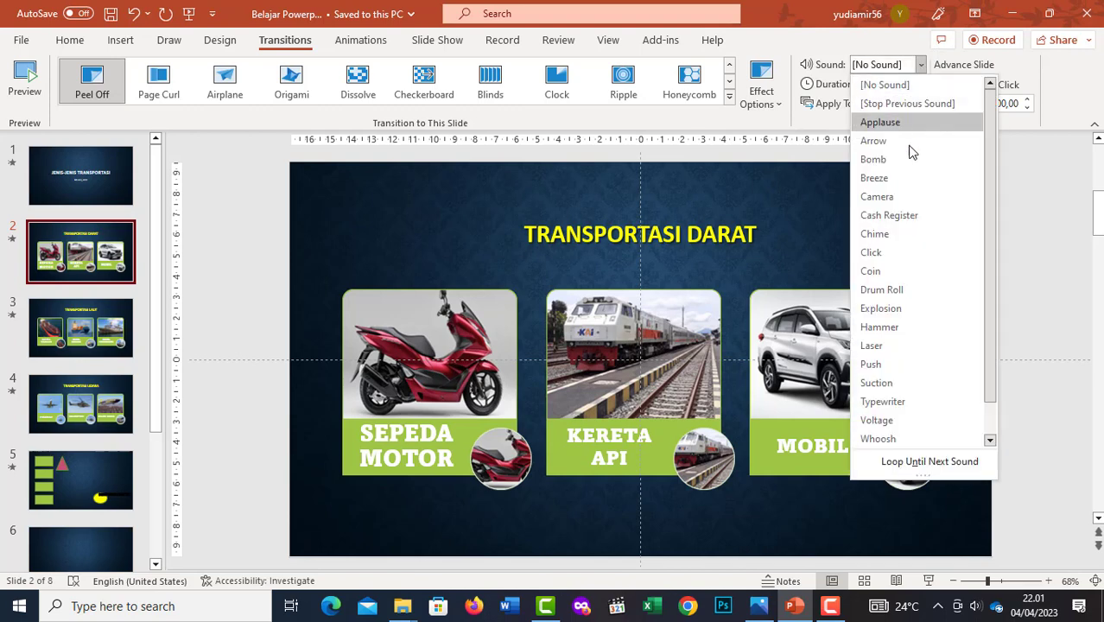
{"action": "left_click", "coordinate": [52, 181]}
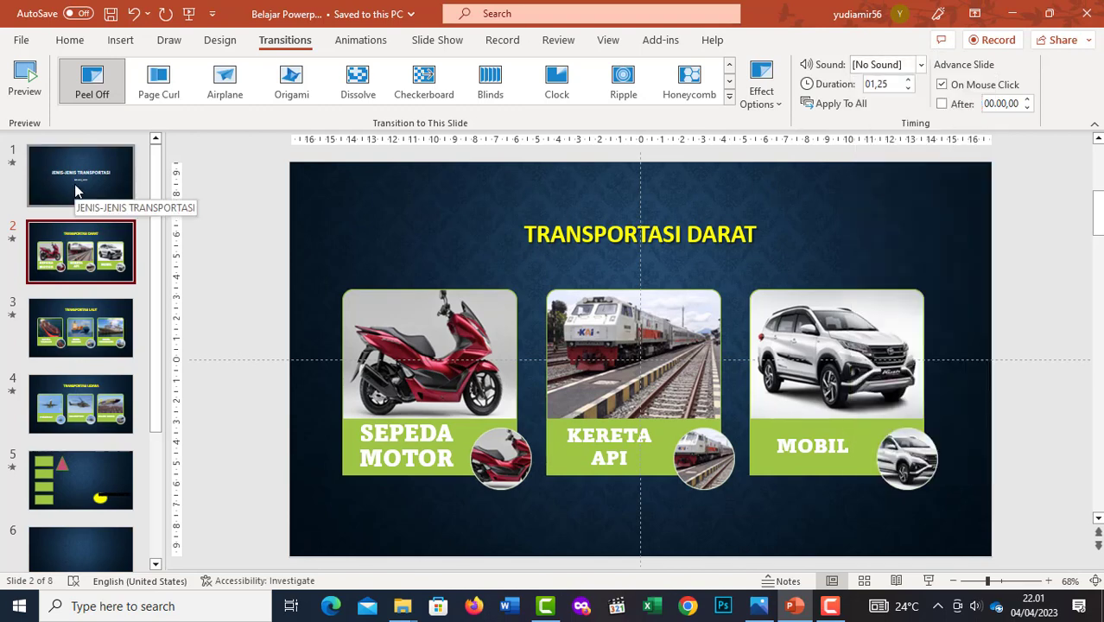
{"action": "left_click", "coordinate": [69, 185]}
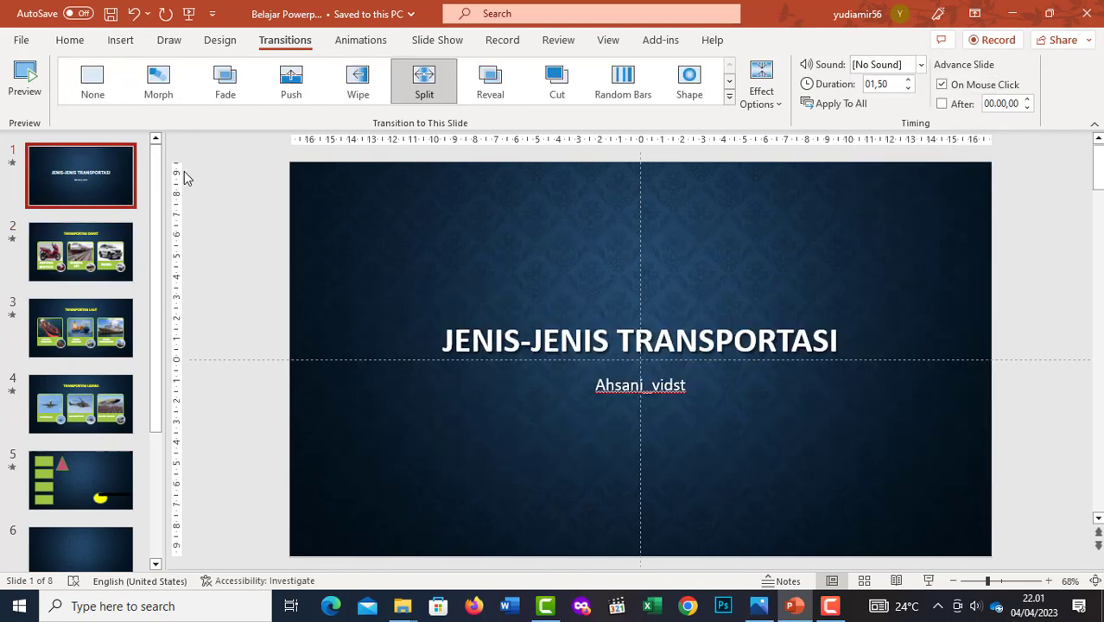
{"action": "left_click", "coordinate": [921, 65]}
{"action": "left_click", "coordinate": [897, 197]}
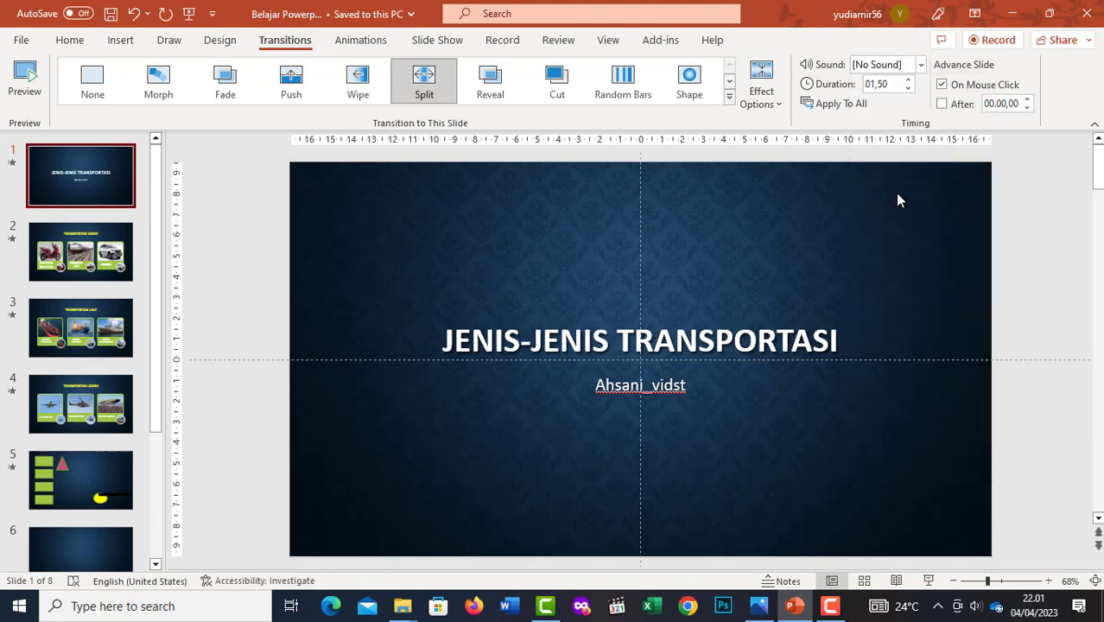
{"action": "left_click", "coordinate": [29, 76]}
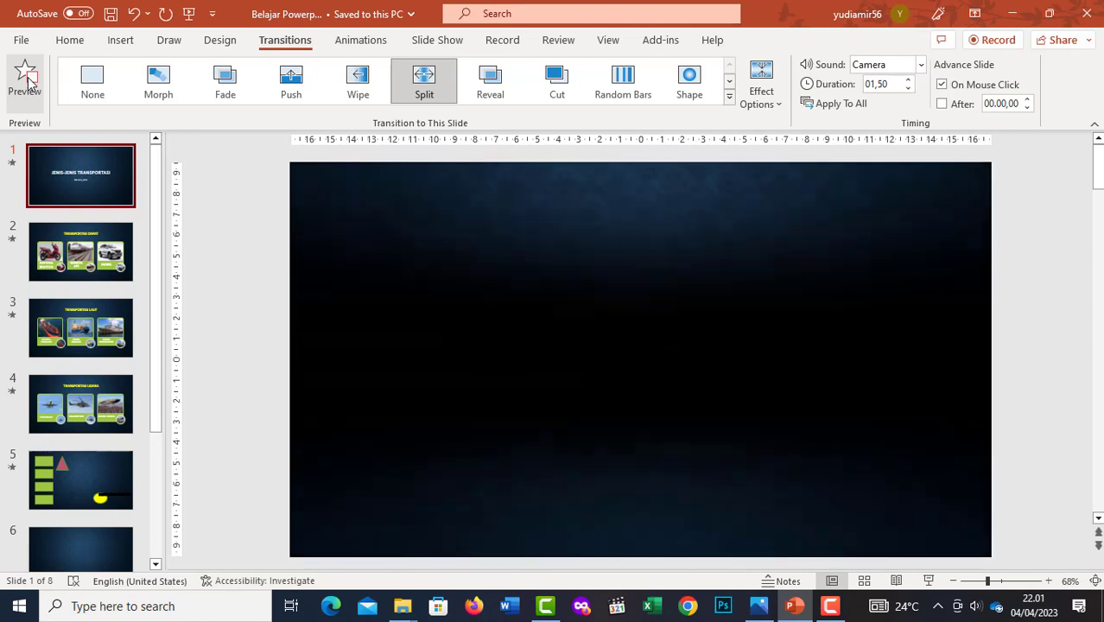
Step: Check slide 2's transition sound list and leave it with no sound
{"action": "left_click", "coordinate": [81, 251]}
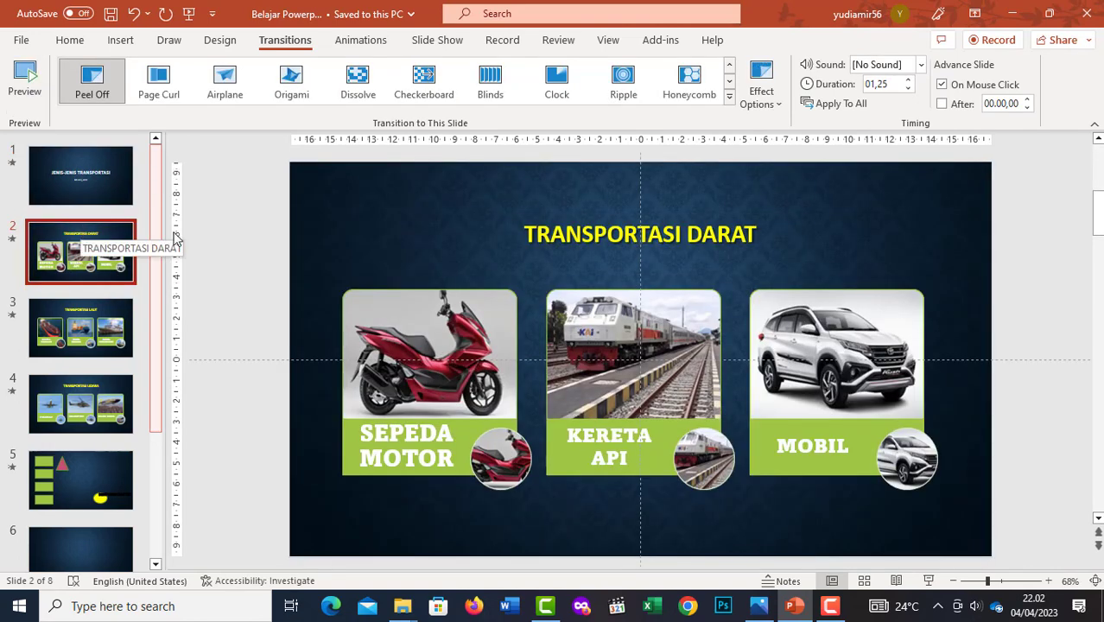
{"action": "left_click", "coordinate": [921, 65]}
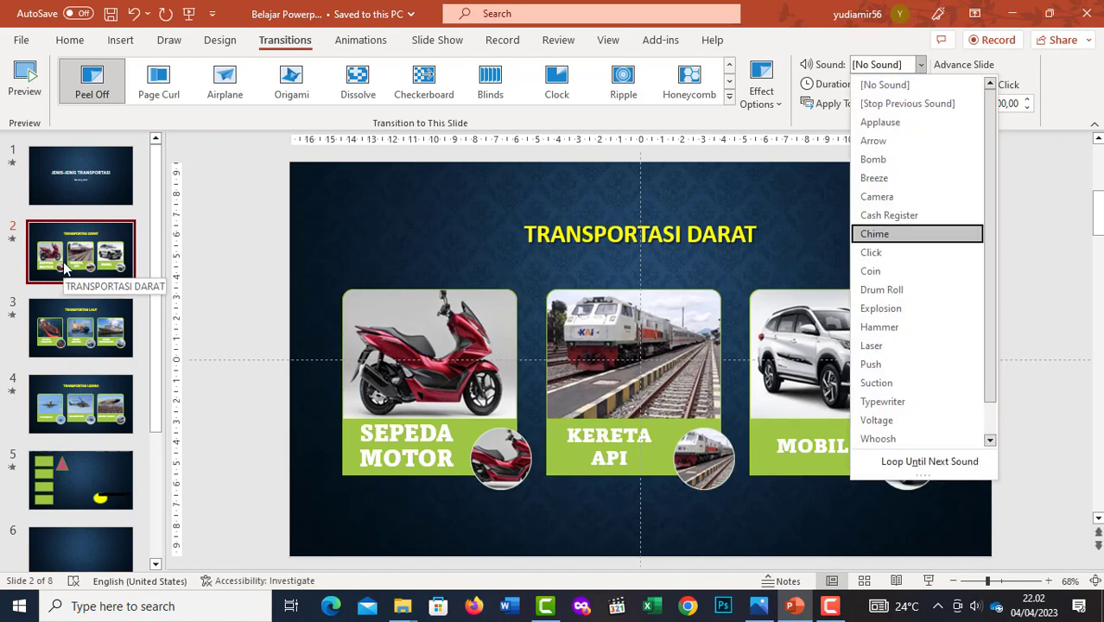
{"action": "left_click", "coordinate": [821, 13]}
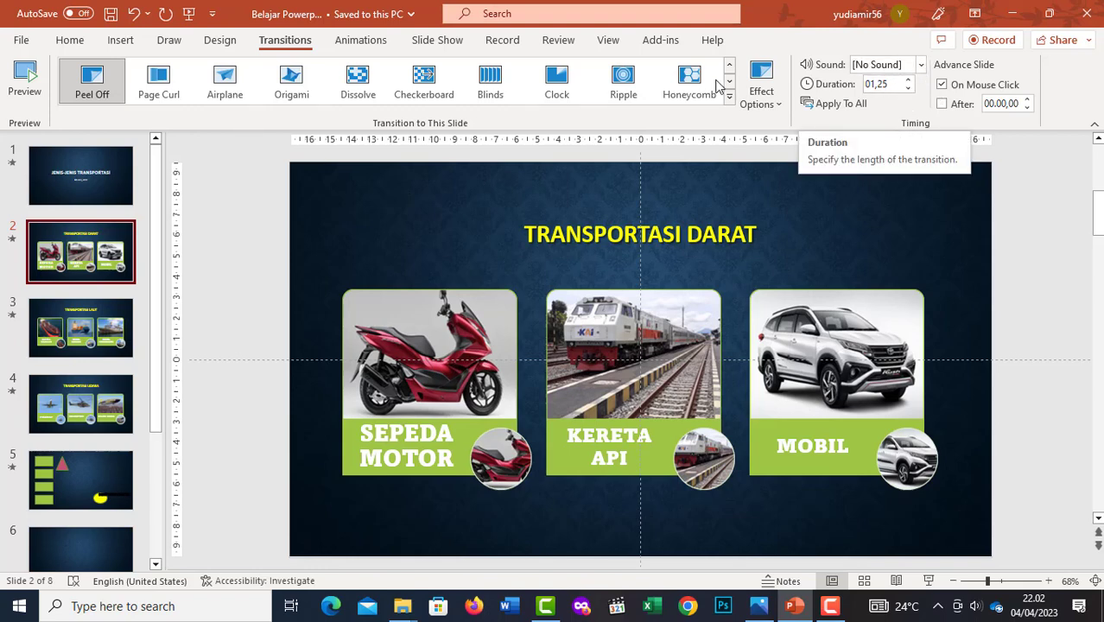
{"action": "left_click", "coordinate": [834, 103]}
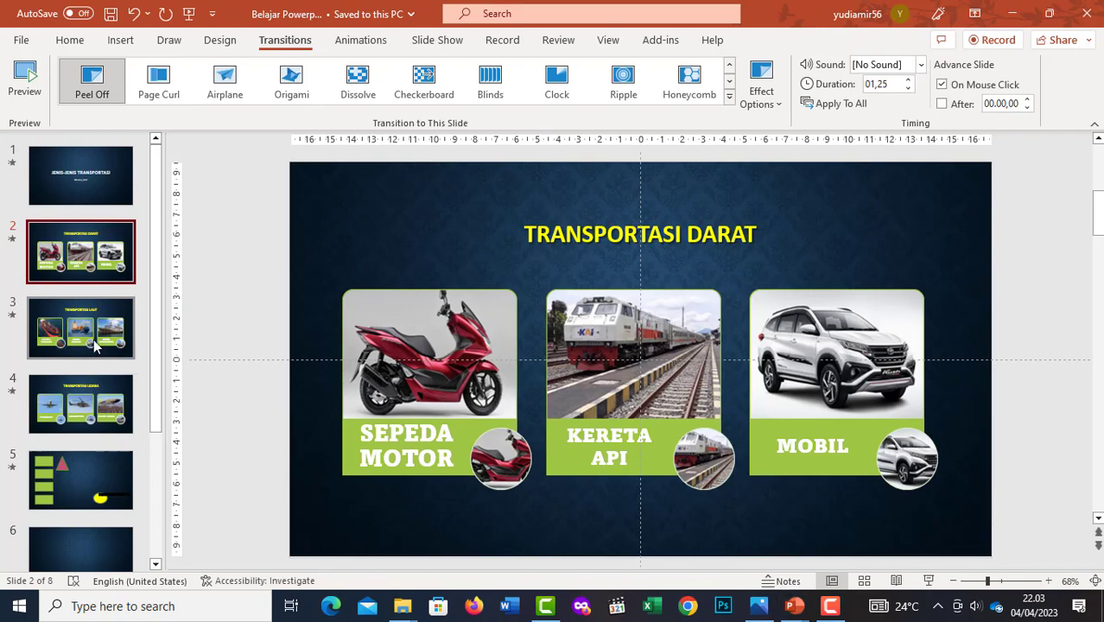
Step: Run the slide show from the beginning through a few slides, then exit back to editing
{"action": "key", "text": "F5"}
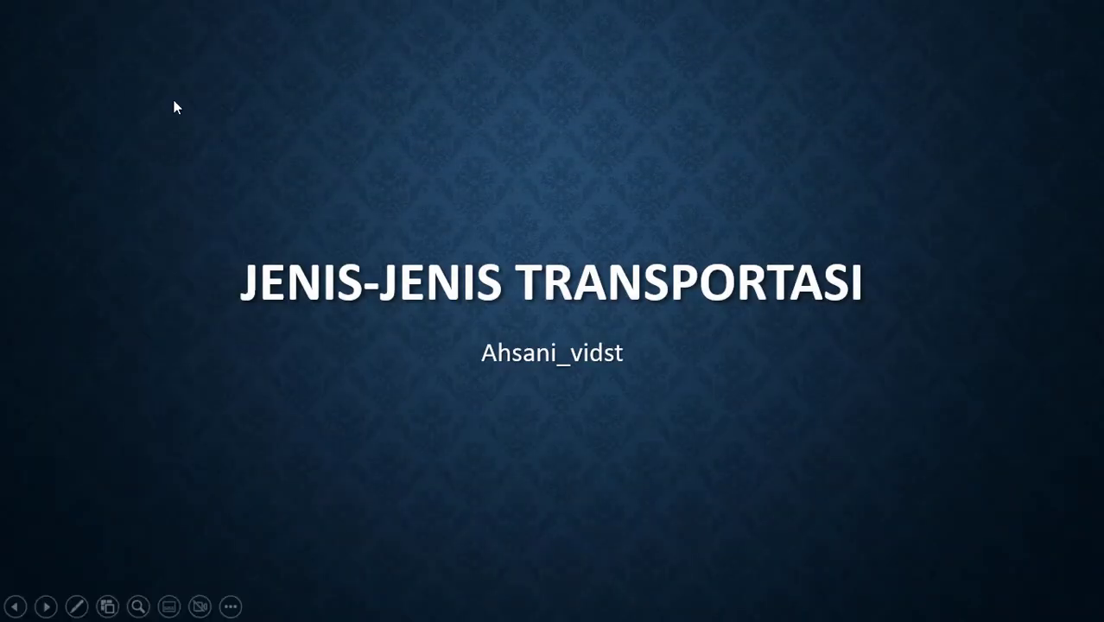
{"action": "left_click", "coordinate": [263, 145]}
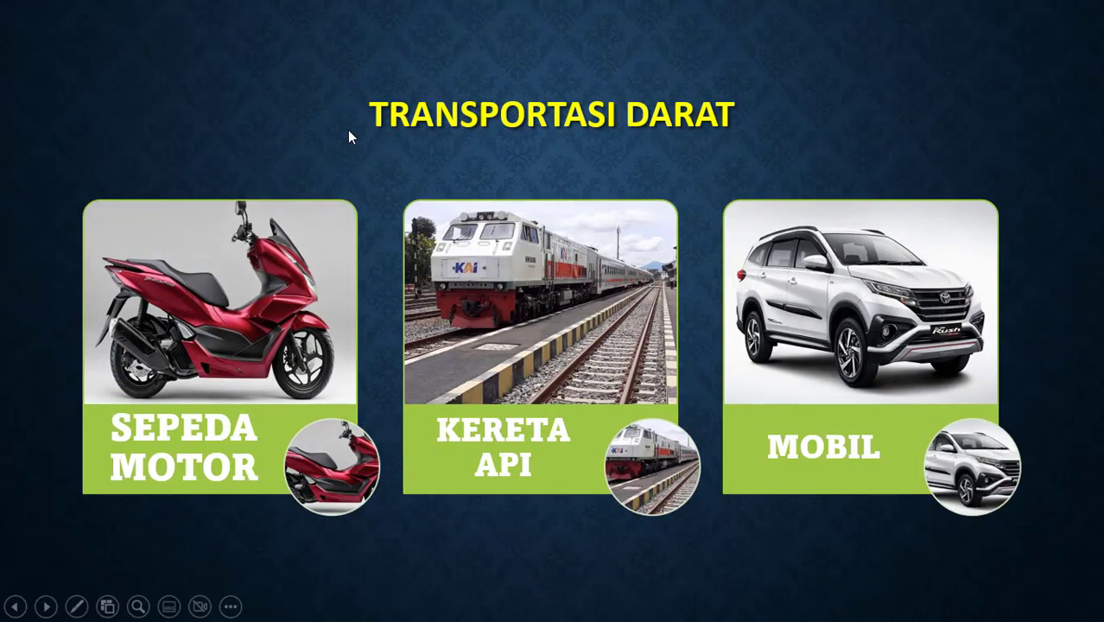
{"action": "left_click", "coordinate": [349, 136]}
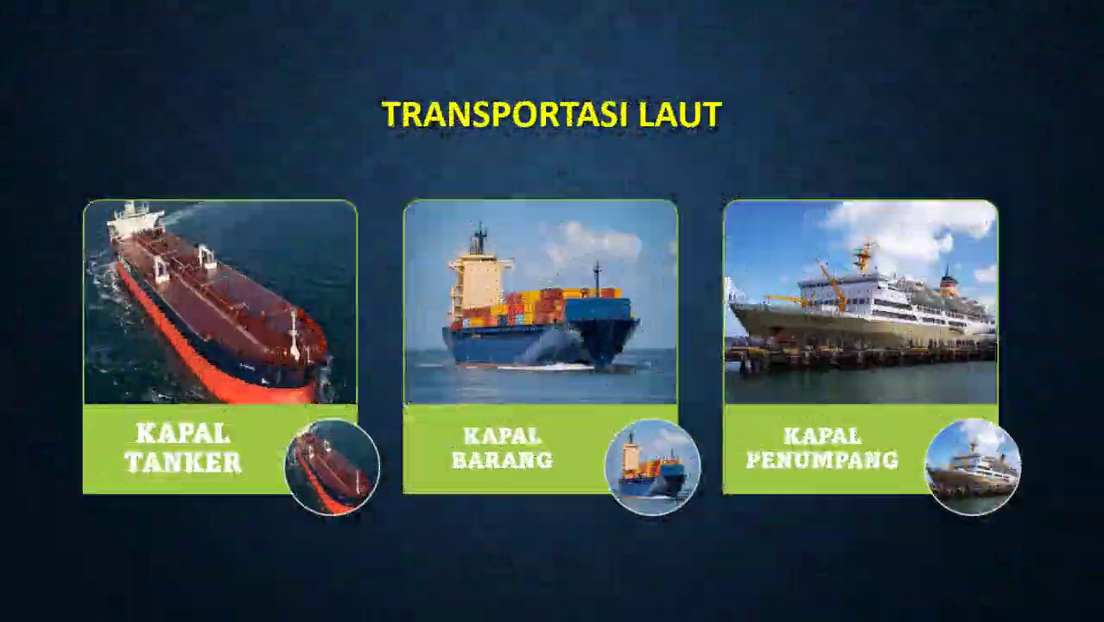
{"action": "left_click", "coordinate": [349, 136]}
{"action": "key", "text": "Escape"}
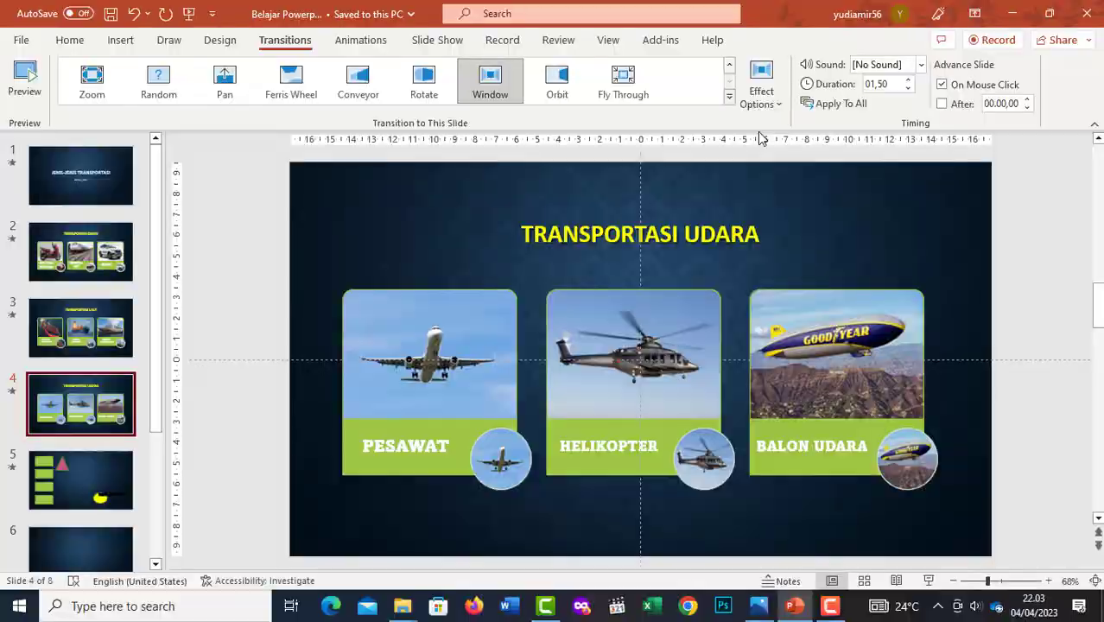
{"action": "left_click", "coordinate": [730, 97]}
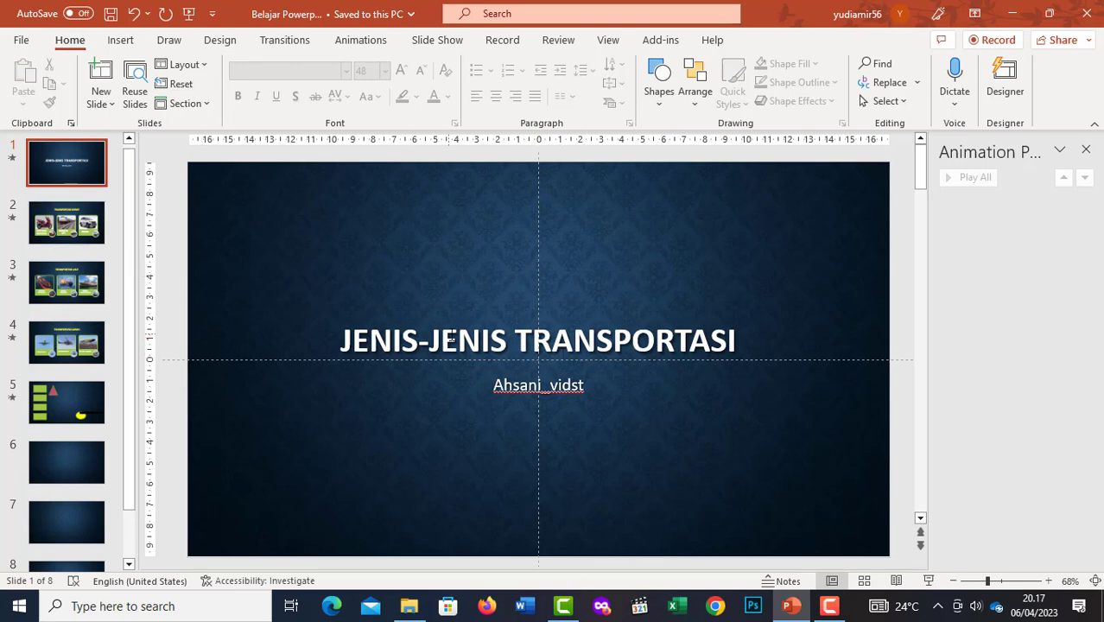
Step: Select the whole title box and browse the expanded gallery of Entrance, Emphasis, Exit and Motion Path effects
{"action": "left_click", "coordinate": [450, 338]}
{"action": "left_click", "coordinate": [454, 226]}
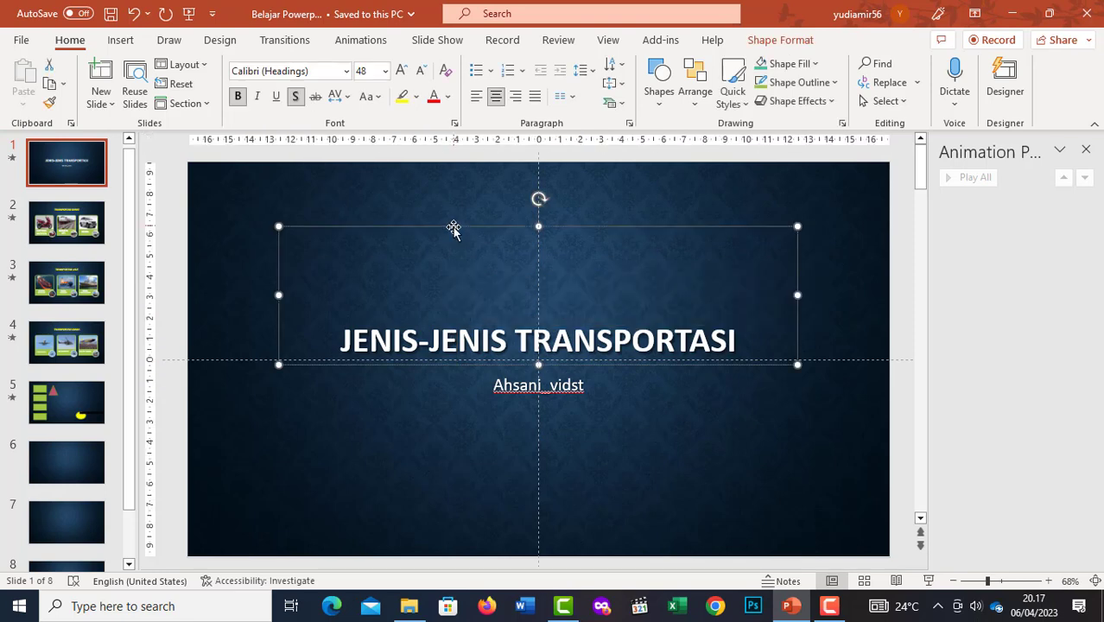
{"action": "left_click", "coordinate": [361, 40]}
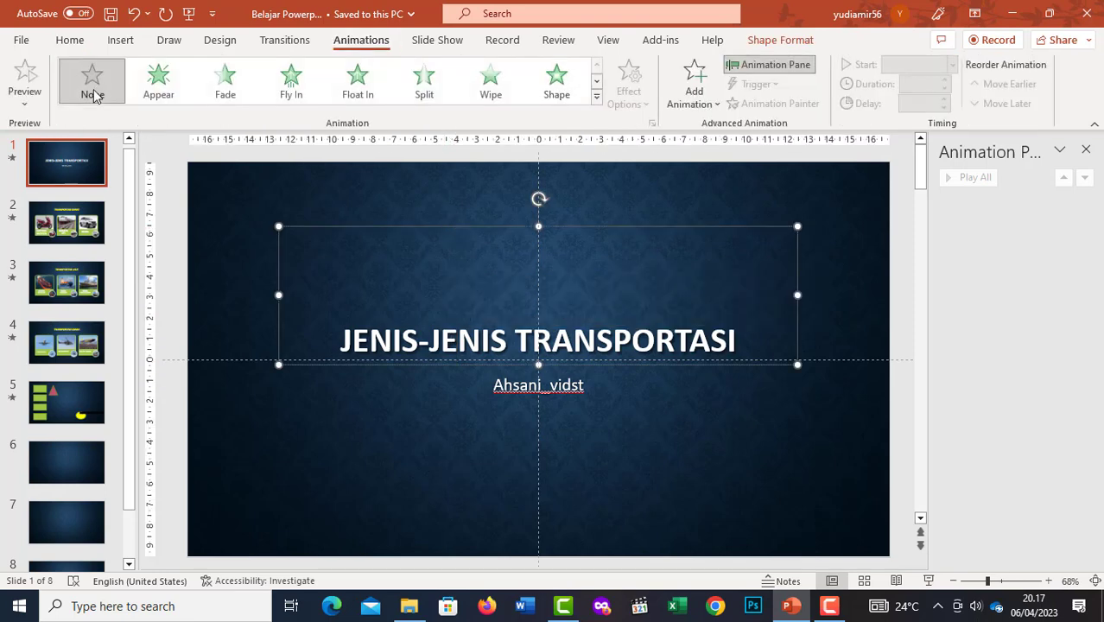
{"action": "left_click", "coordinate": [596, 97]}
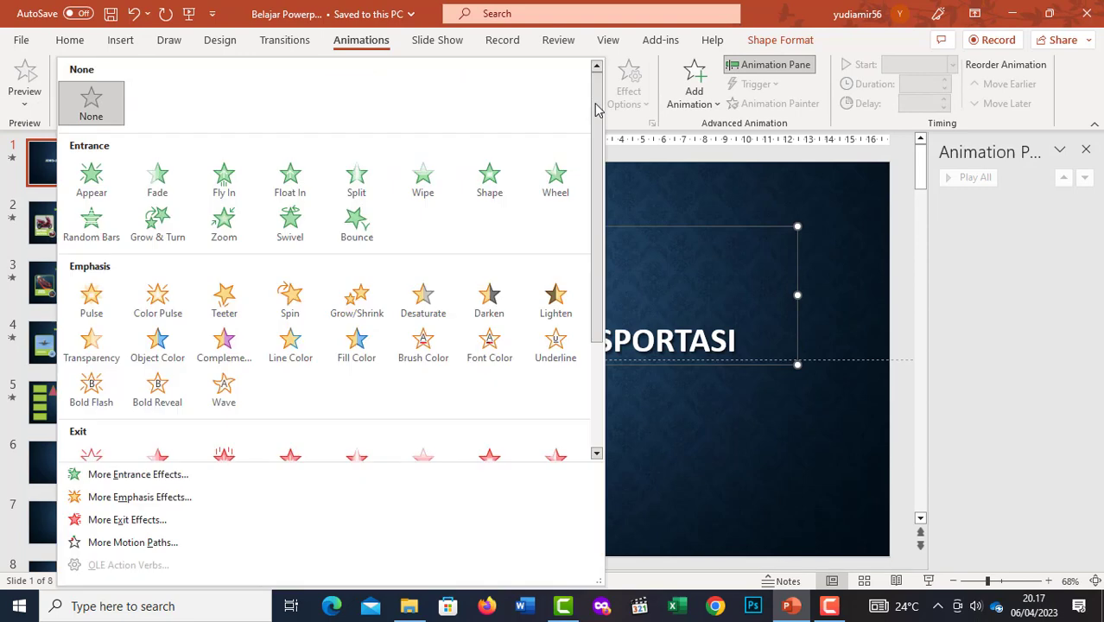
{"action": "scroll", "coordinate": [587, 259], "scroll_direction": "down", "scroll_amount": 3}
{"action": "scroll", "coordinate": [588, 259], "scroll_direction": "up", "scroll_amount": 3}
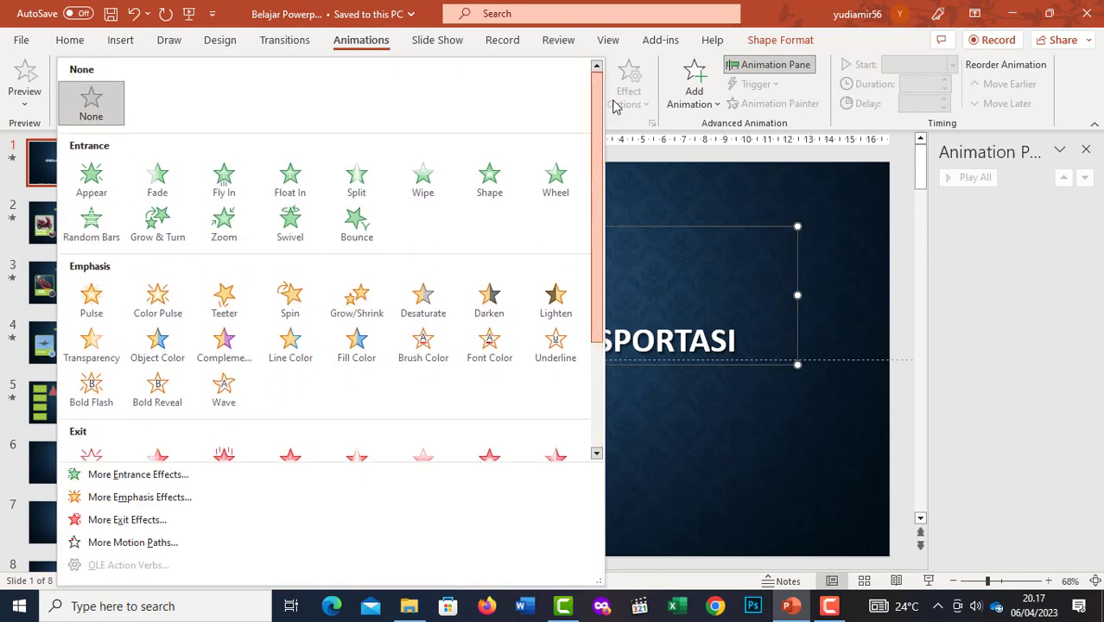
{"action": "scroll", "coordinate": [605, 121], "scroll_direction": "down", "scroll_amount": 1}
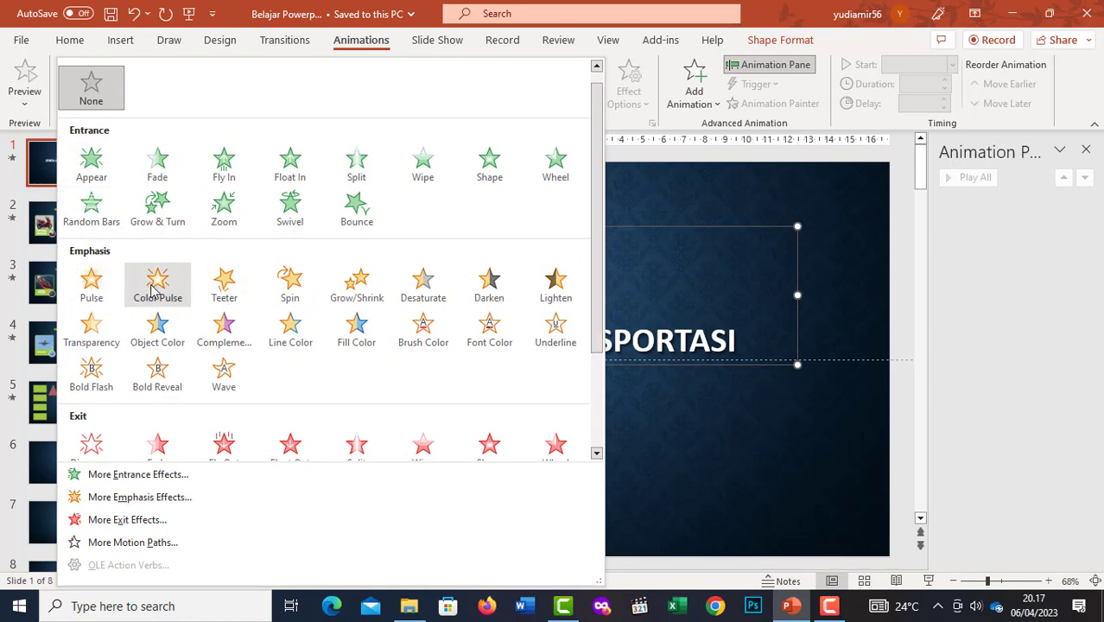
{"action": "scroll", "coordinate": [164, 370], "scroll_direction": "down", "scroll_amount": 3}
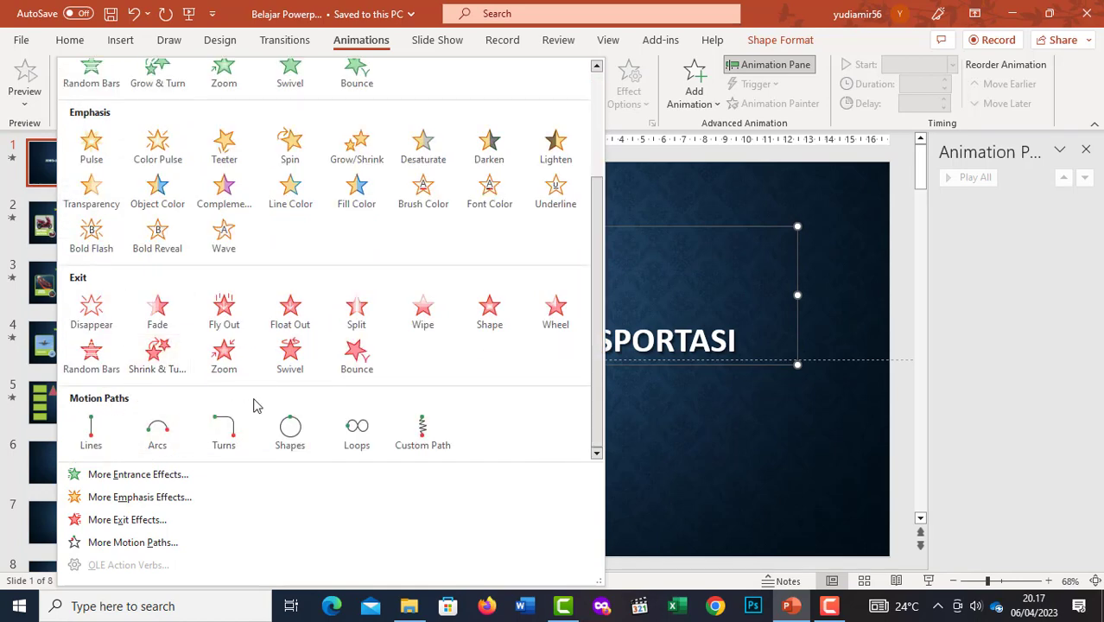
{"action": "scroll", "coordinate": [256, 404], "scroll_direction": "up", "scroll_amount": 3}
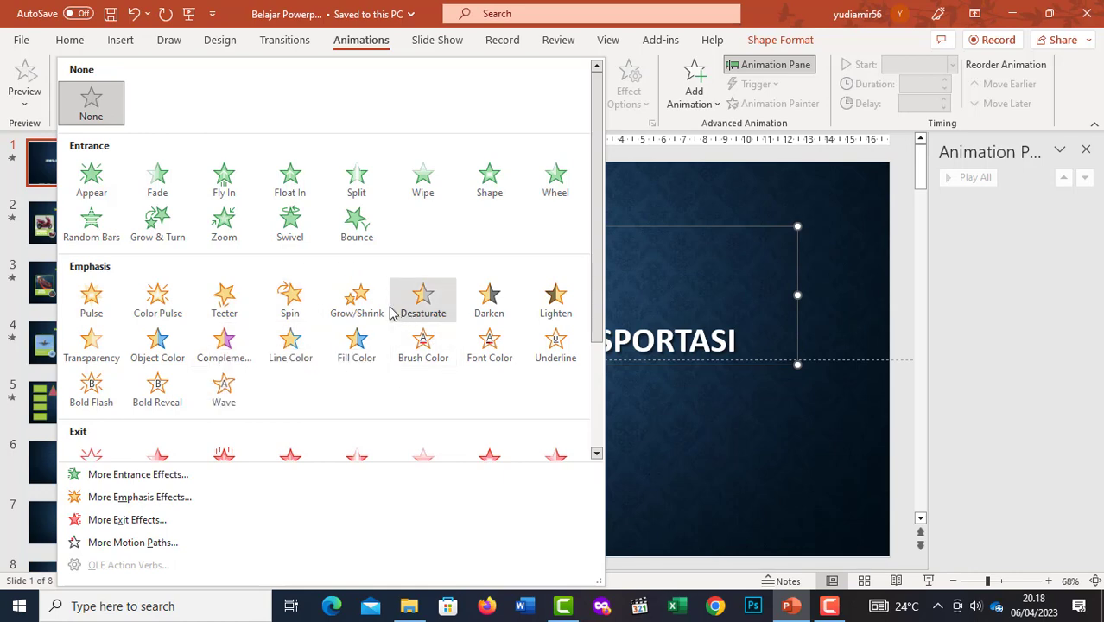
{"action": "scroll", "coordinate": [363, 299], "scroll_direction": "down", "scroll_amount": 3}
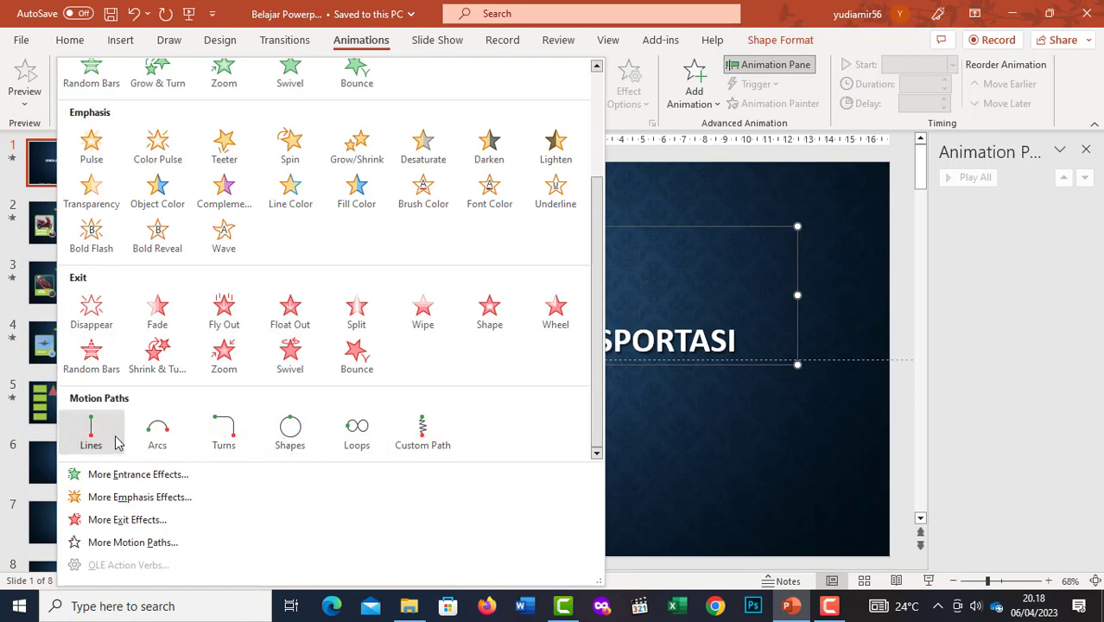
{"action": "scroll", "coordinate": [280, 321], "scroll_direction": "up", "scroll_amount": 3}
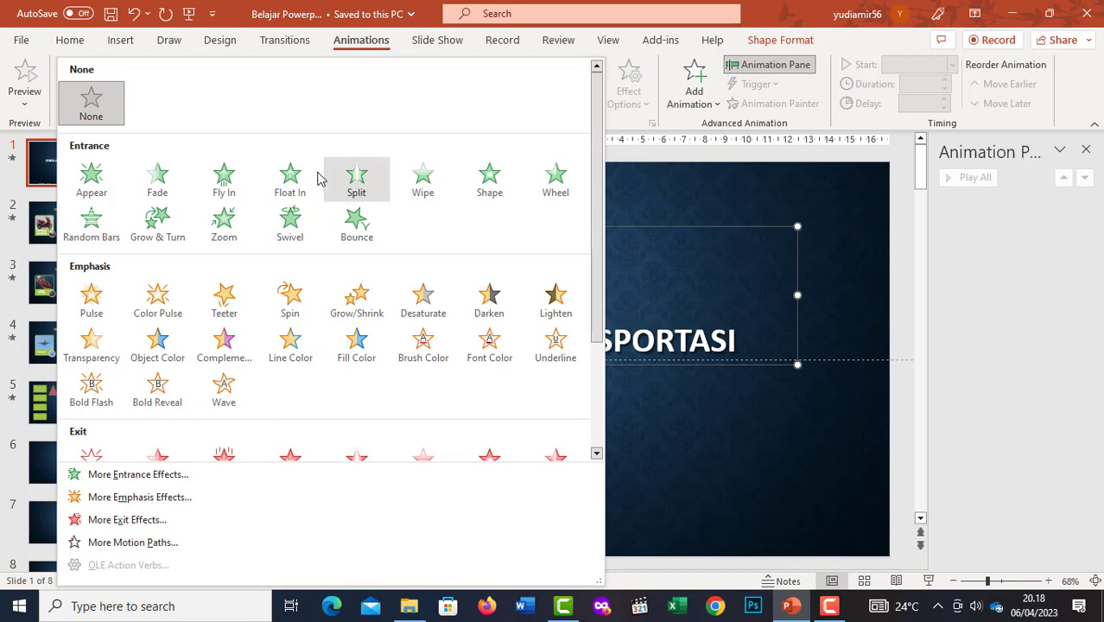
{"action": "scroll", "coordinate": [251, 295], "scroll_direction": "down", "scroll_amount": 3}
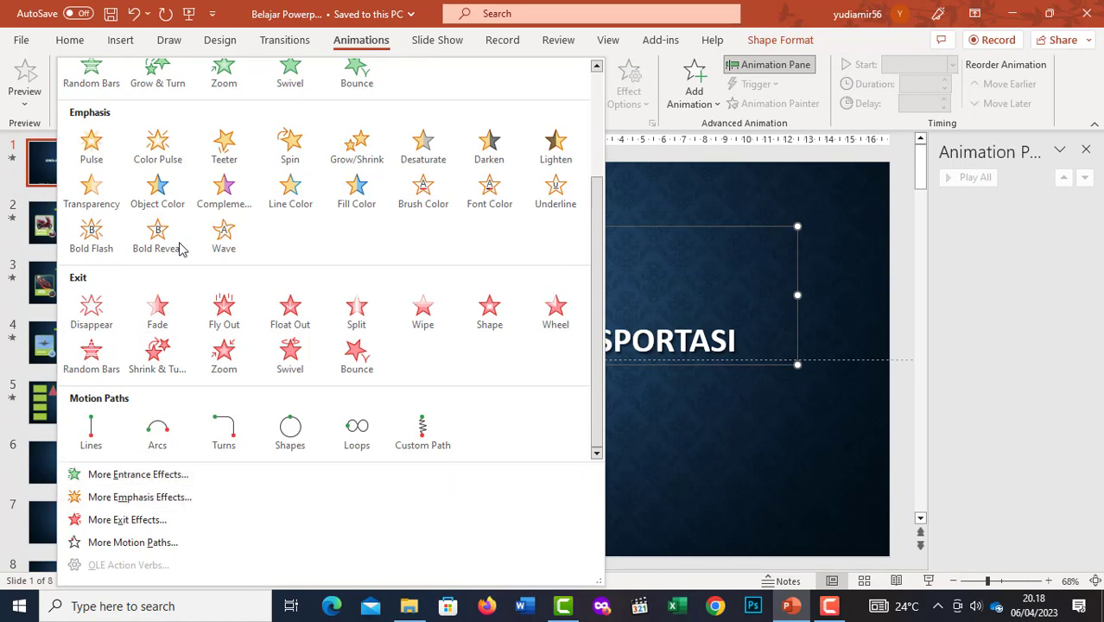
{"action": "scroll", "coordinate": [148, 181], "scroll_direction": "up", "scroll_amount": 3}
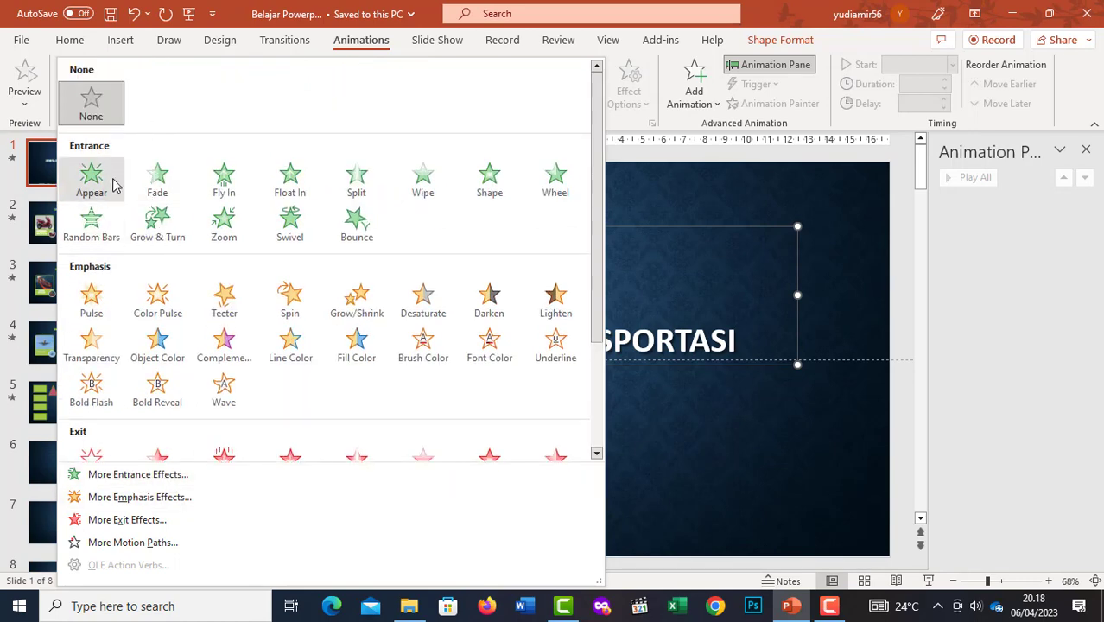
{"action": "scroll", "coordinate": [112, 185], "scroll_direction": "down", "scroll_amount": 3}
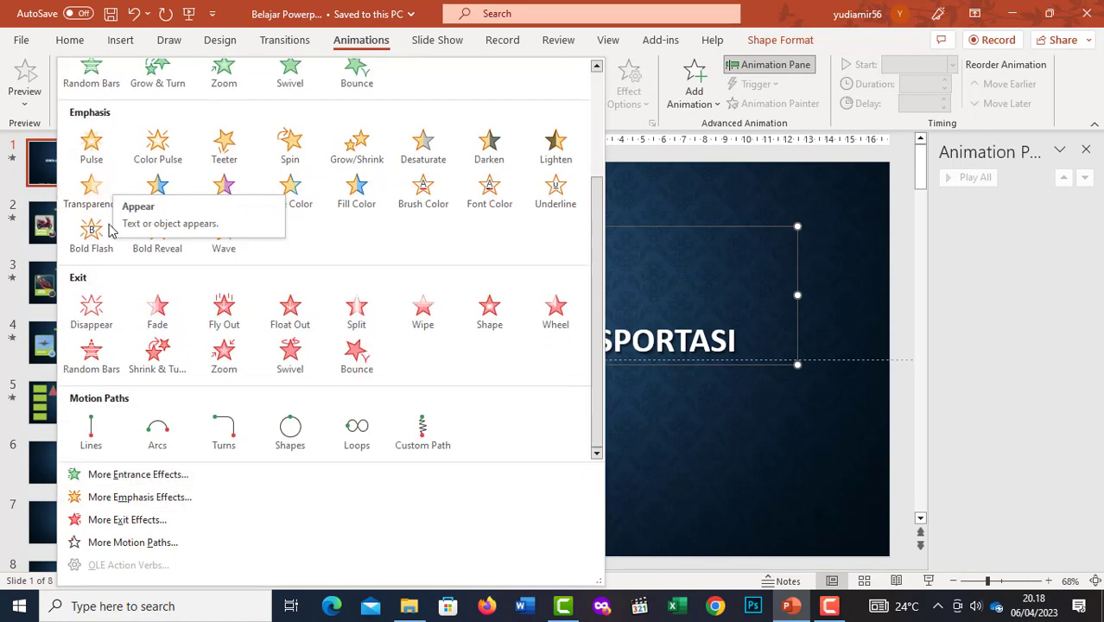
Step: Browse the Change Entrance Effect catalogue for the title, then cancel without choosing one
{"action": "left_click", "coordinate": [154, 482]}
{"action": "mouse_move", "coordinate": [646, 232]}
{"action": "left_mouse_down"}
{"action": "mouse_move", "coordinate": [655, 327]}
{"action": "mouse_move", "coordinate": [661, 176]}
{"action": "left_mouse_up"}
{"action": "left_click_drag", "start_coordinate": [653, 224], "coordinate": [658, 187]}
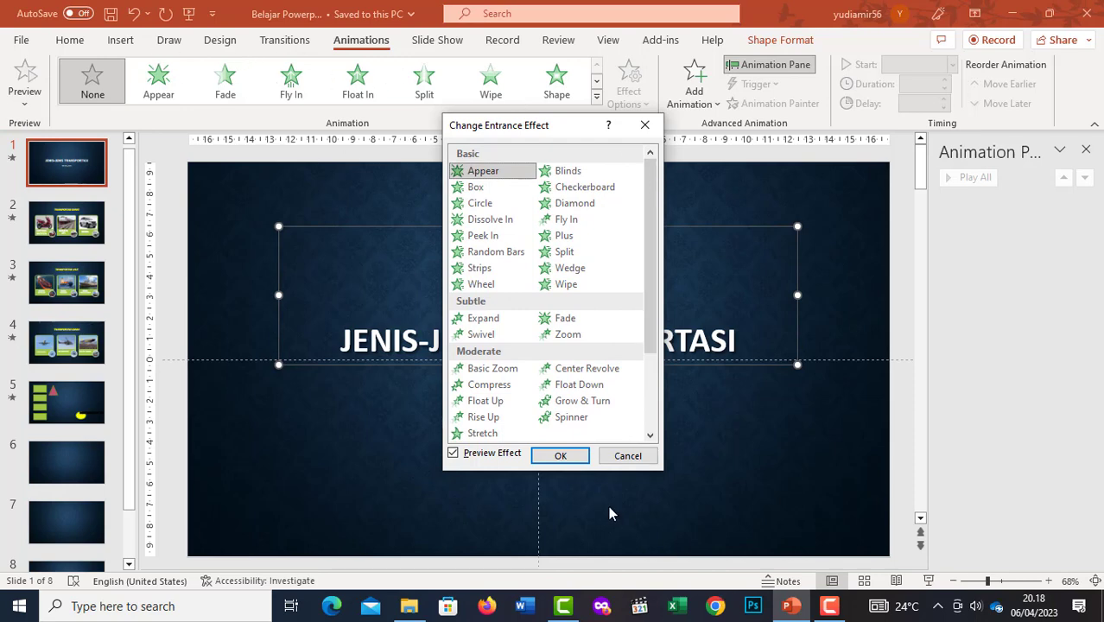
{"action": "left_click", "coordinate": [625, 465]}
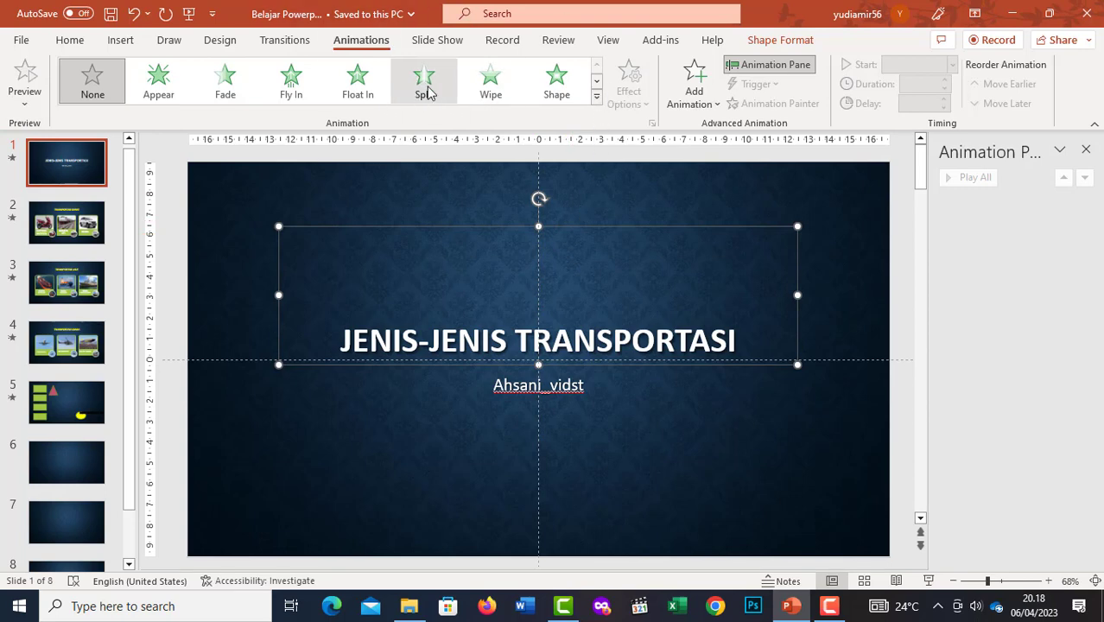
Step: Apply a Split entrance to the title and a Wheel entrance to the subtitle
{"action": "left_click", "coordinate": [596, 96]}
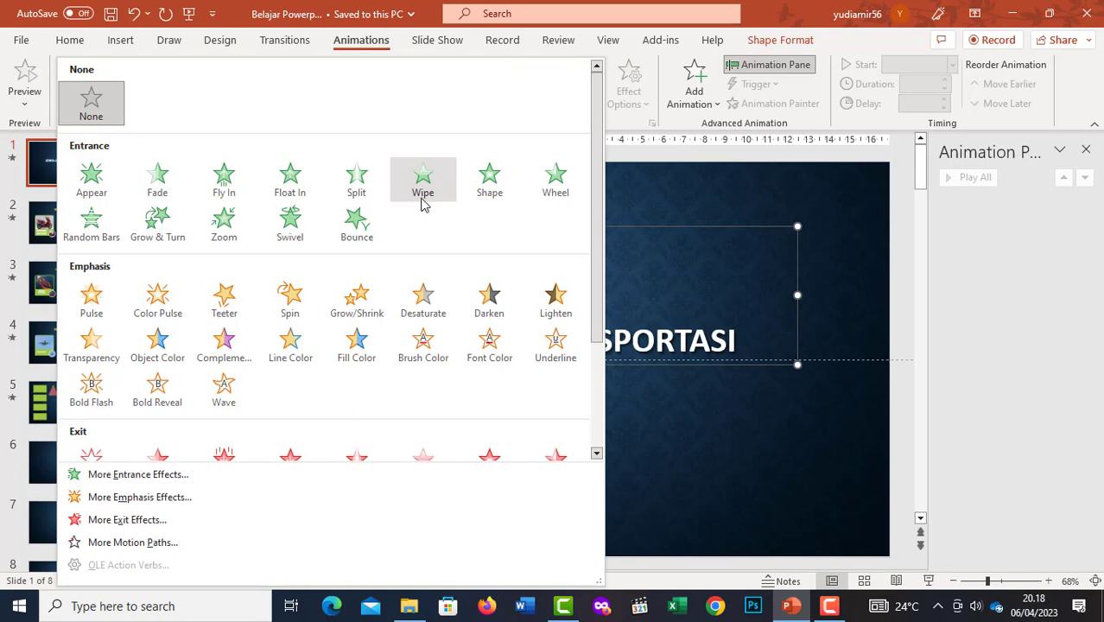
{"action": "left_click", "coordinate": [356, 182]}
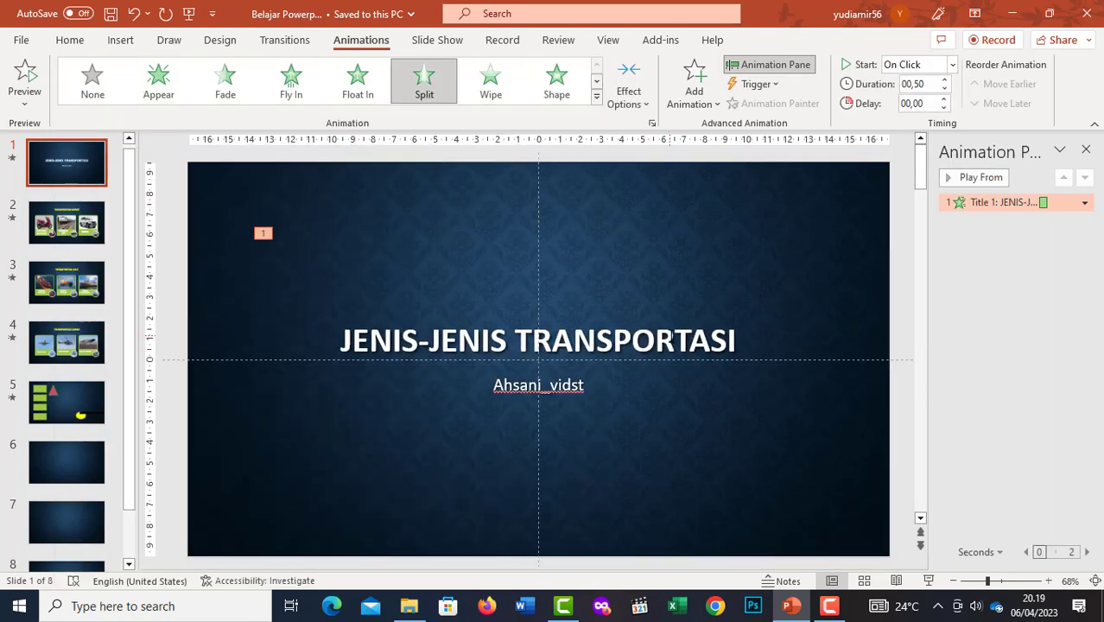
{"action": "left_click", "coordinate": [520, 386]}
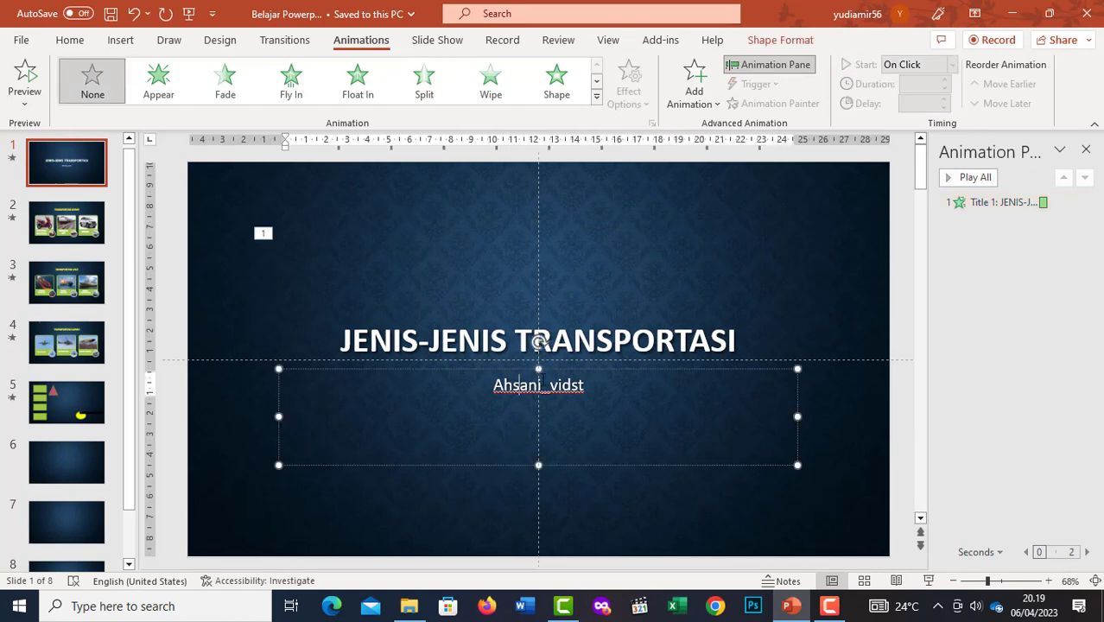
{"action": "left_click", "coordinate": [521, 370]}
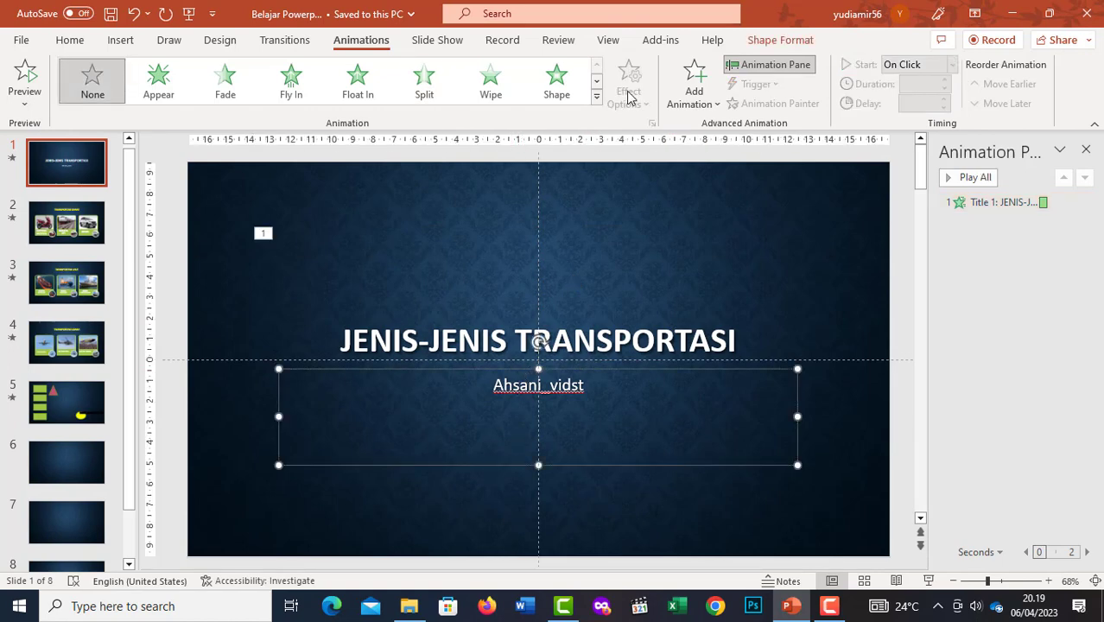
{"action": "left_click", "coordinate": [597, 97]}
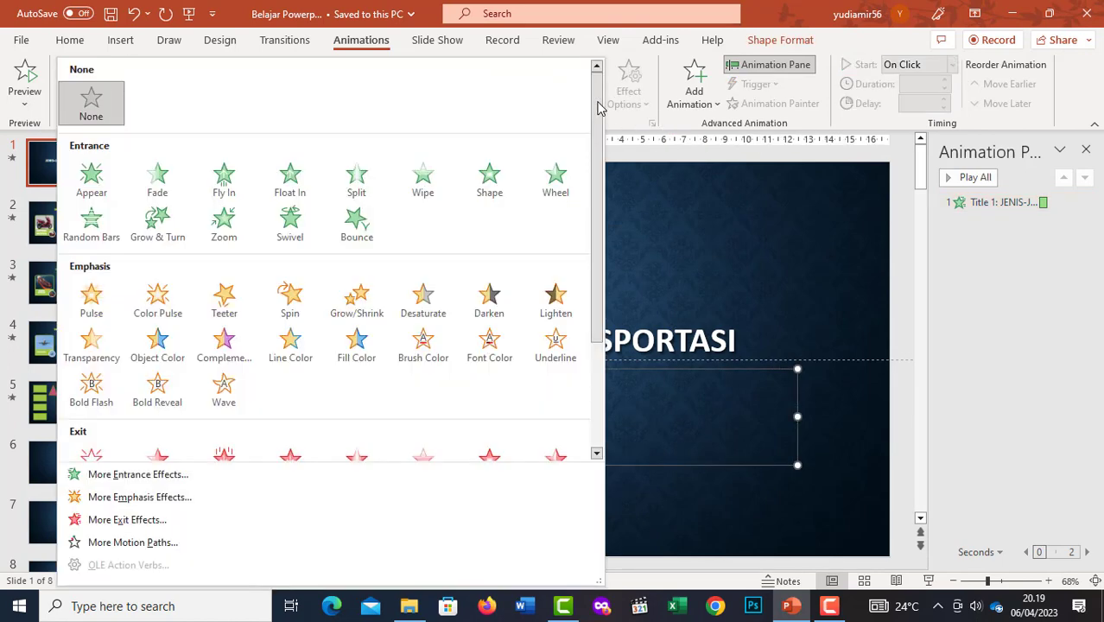
{"action": "left_click", "coordinate": [556, 192]}
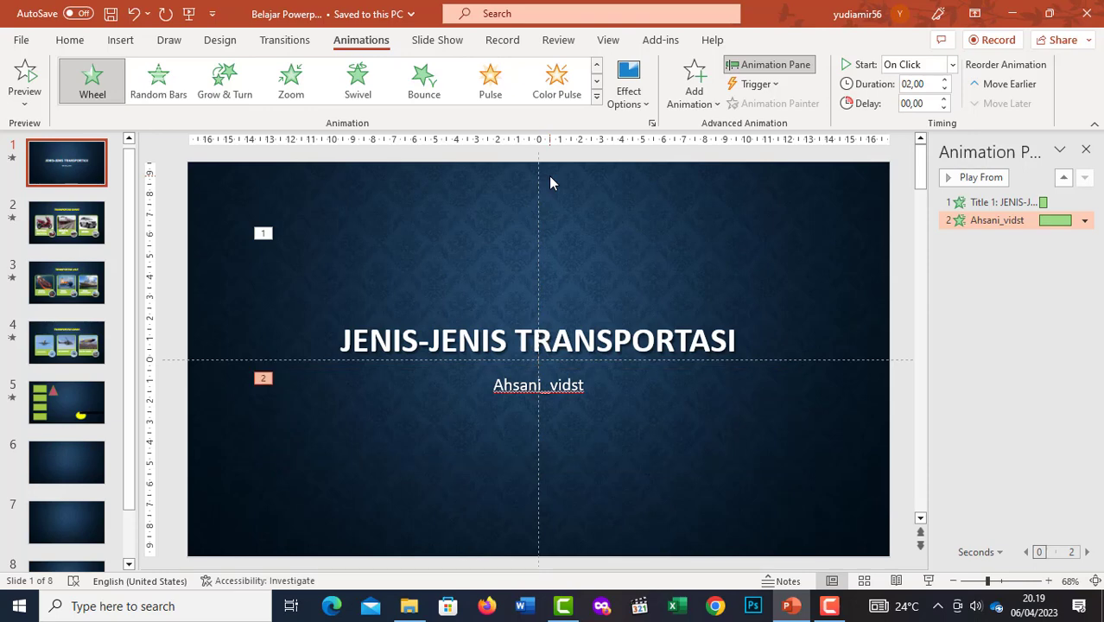
{"action": "left_click", "coordinate": [264, 234]}
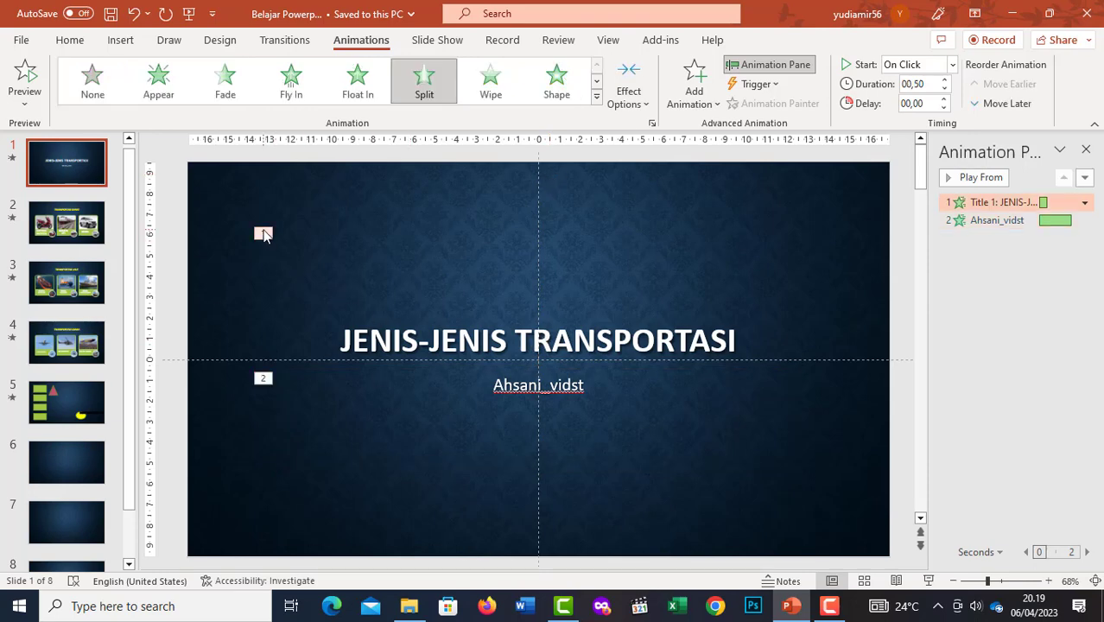
Step: Reselect the title's animation and preview the slide's animations
{"action": "left_click", "coordinate": [444, 340]}
{"action": "key", "text": "Escape"}
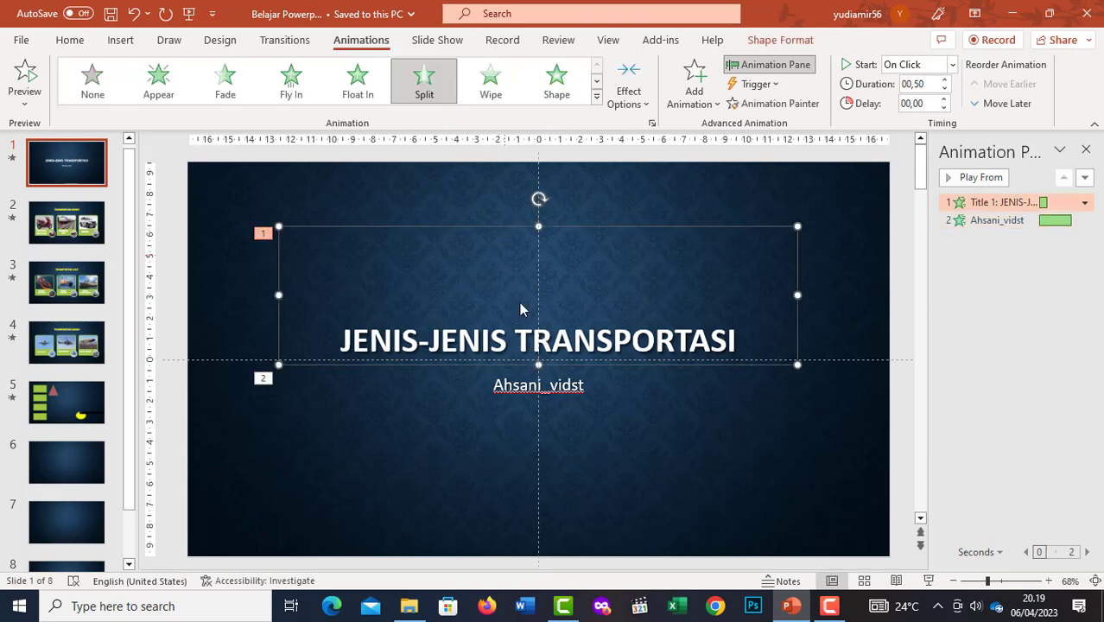
{"action": "left_click", "coordinate": [557, 376]}
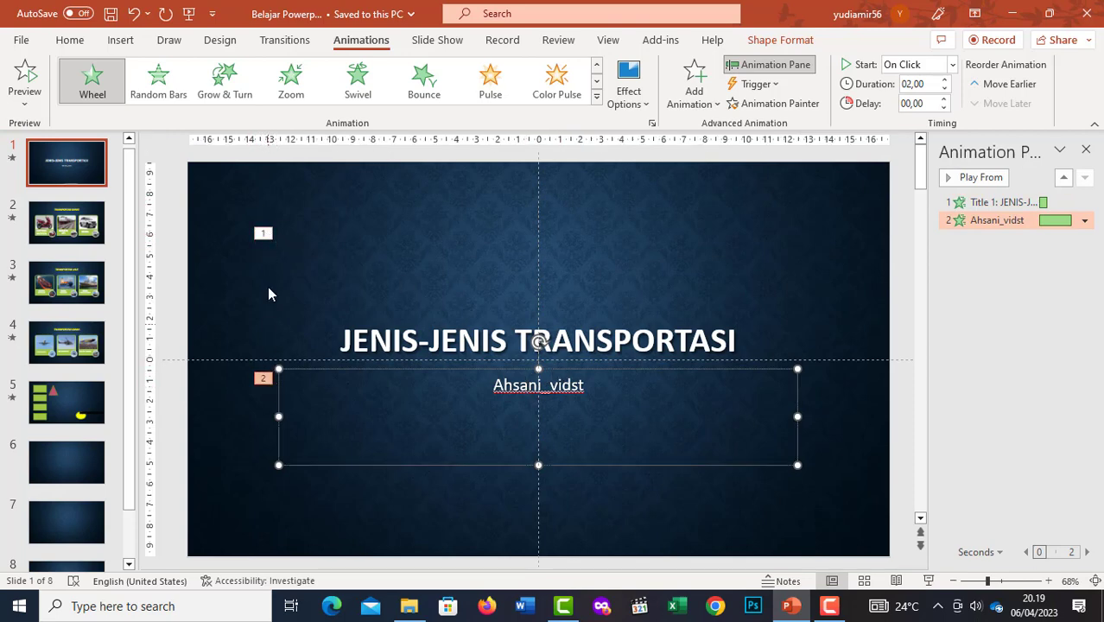
{"action": "left_click", "coordinate": [262, 234]}
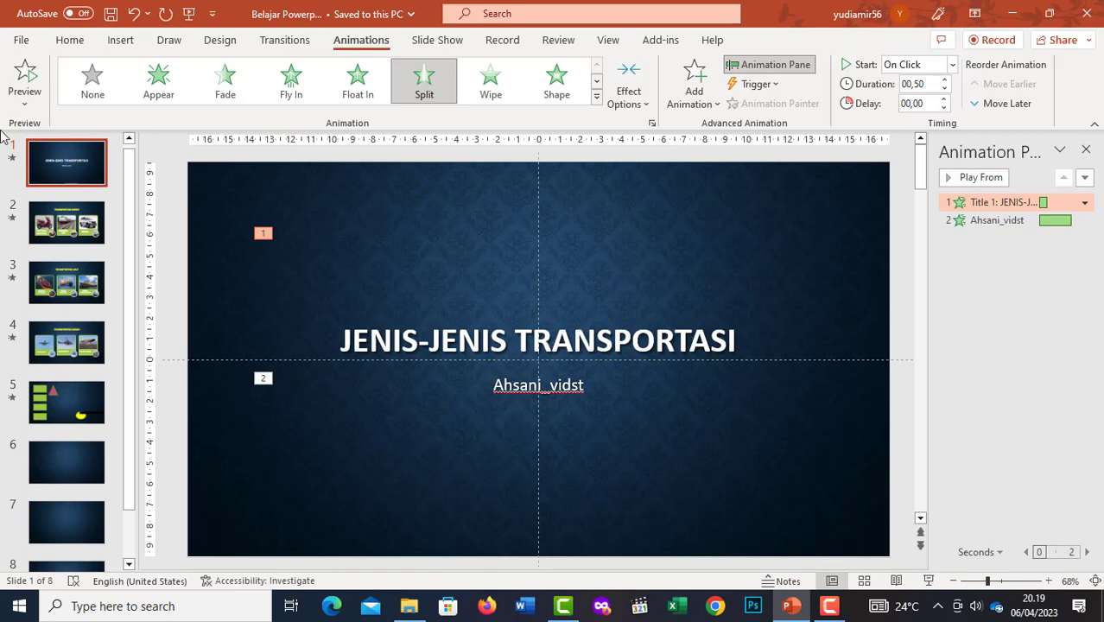
{"action": "left_click", "coordinate": [30, 79]}
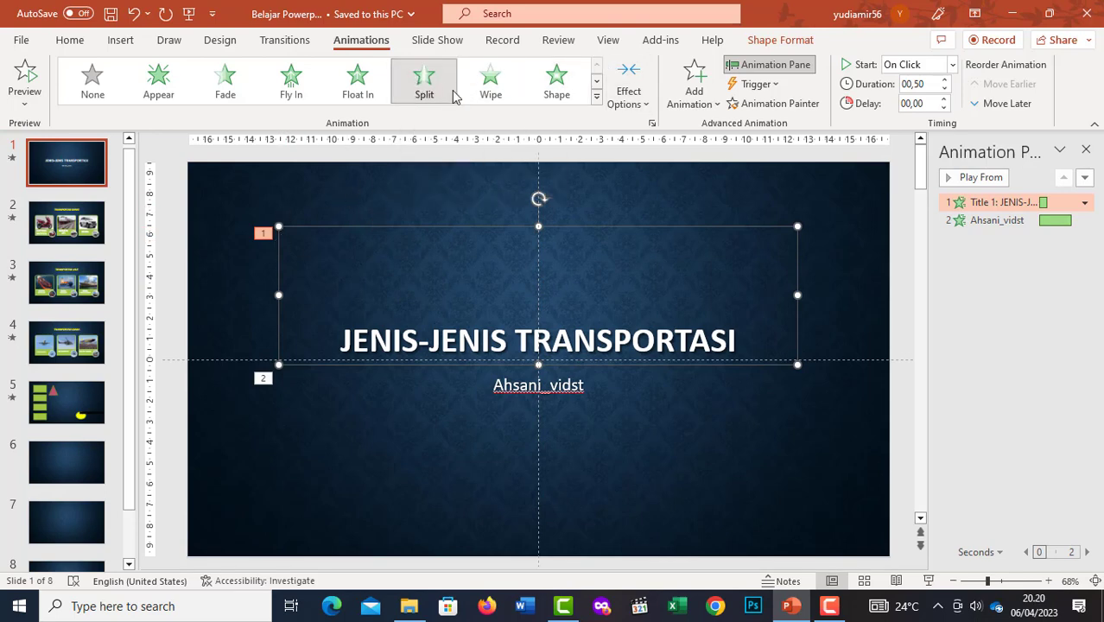
Step: Change the title's Split effect direction to Horizontal In
{"action": "left_click", "coordinate": [648, 106]}
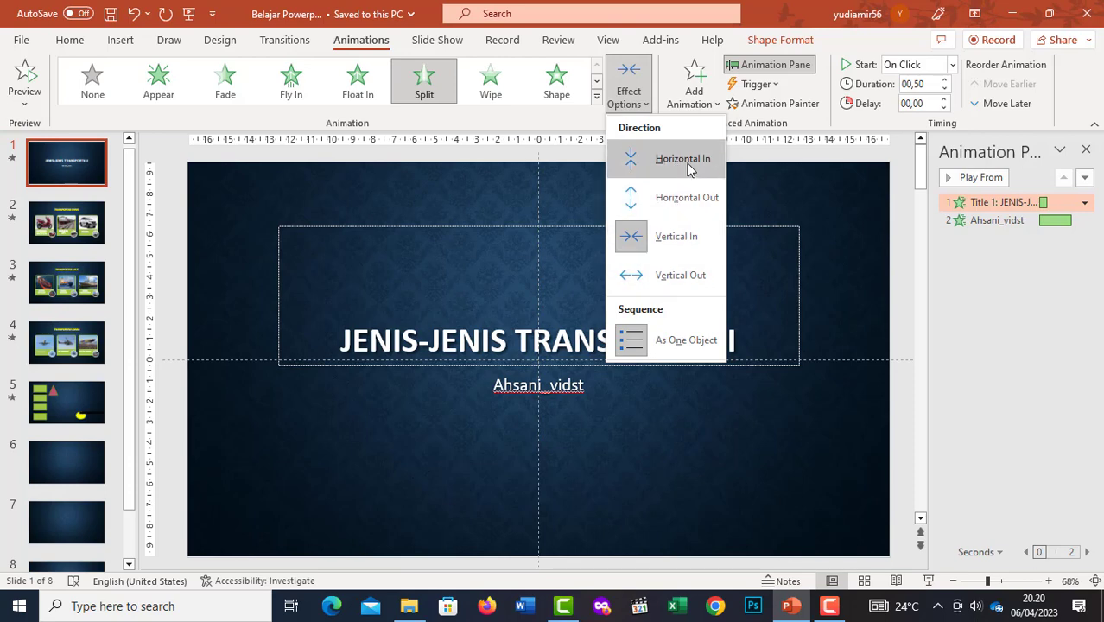
{"action": "left_click", "coordinate": [683, 159]}
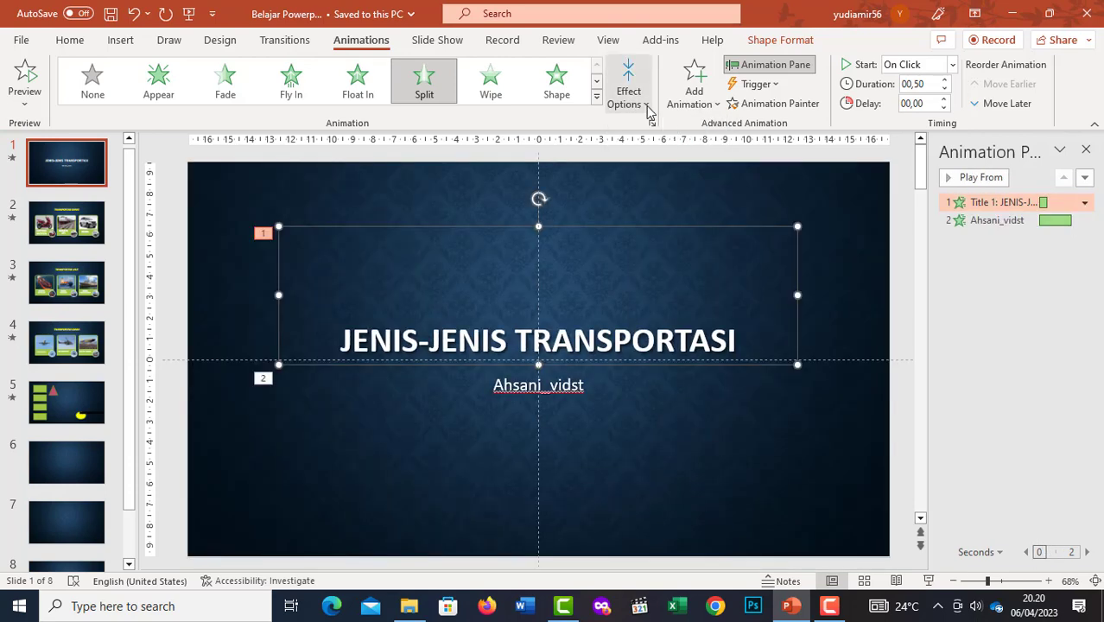
{"action": "left_click", "coordinate": [644, 102]}
{"action": "left_click", "coordinate": [665, 164]}
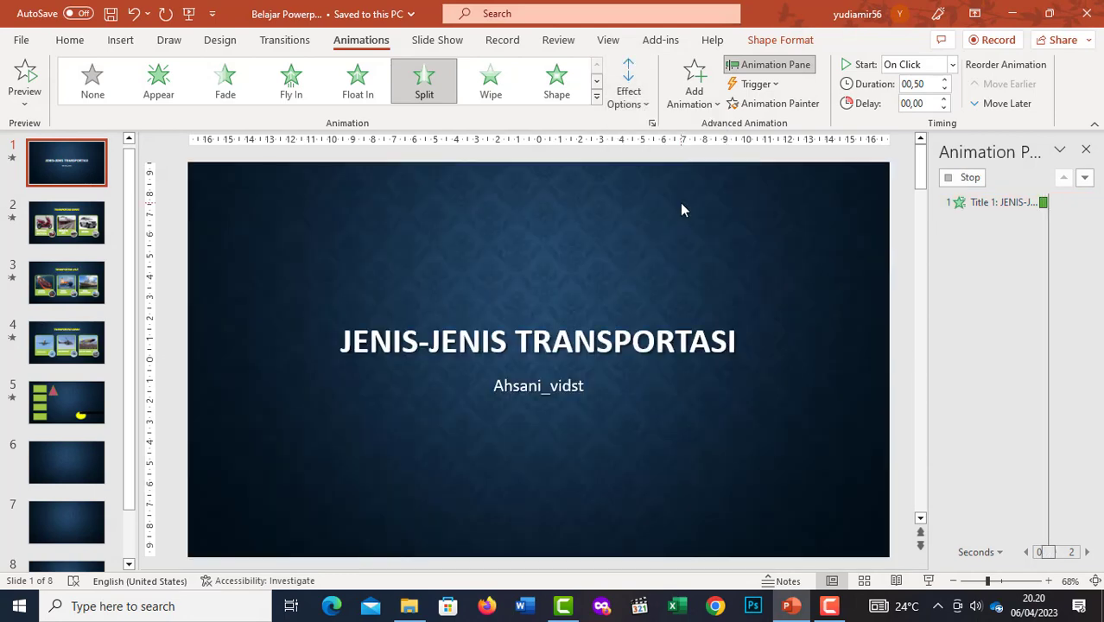
Step: Set the subtitle's Wheel entrance sequence to All at Once and preview it
{"action": "left_click", "coordinate": [404, 386]}
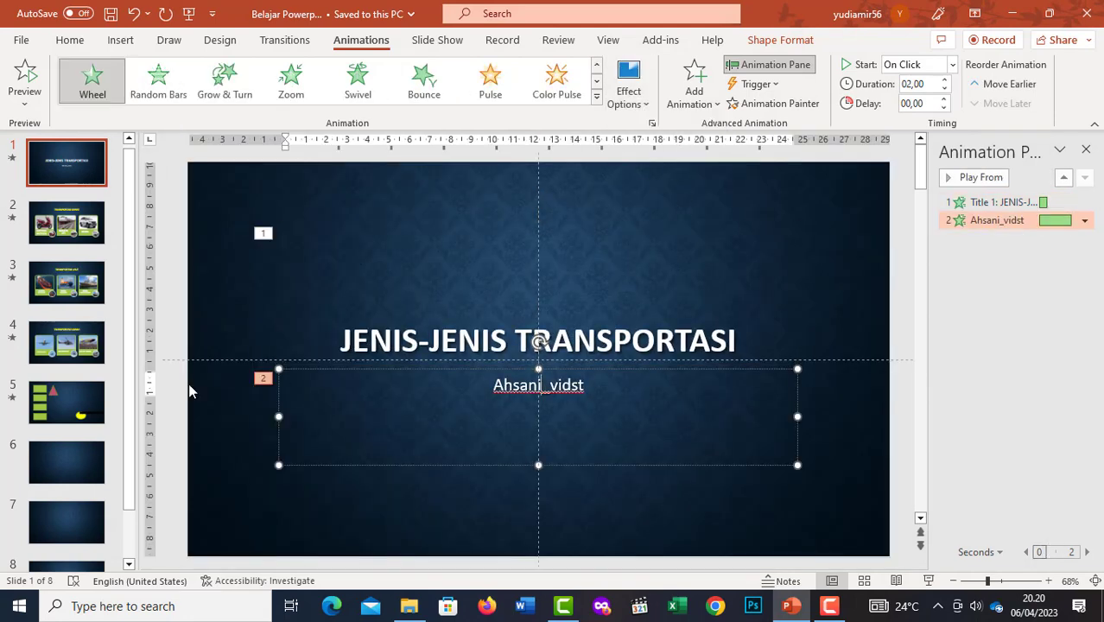
{"action": "left_click", "coordinate": [261, 378]}
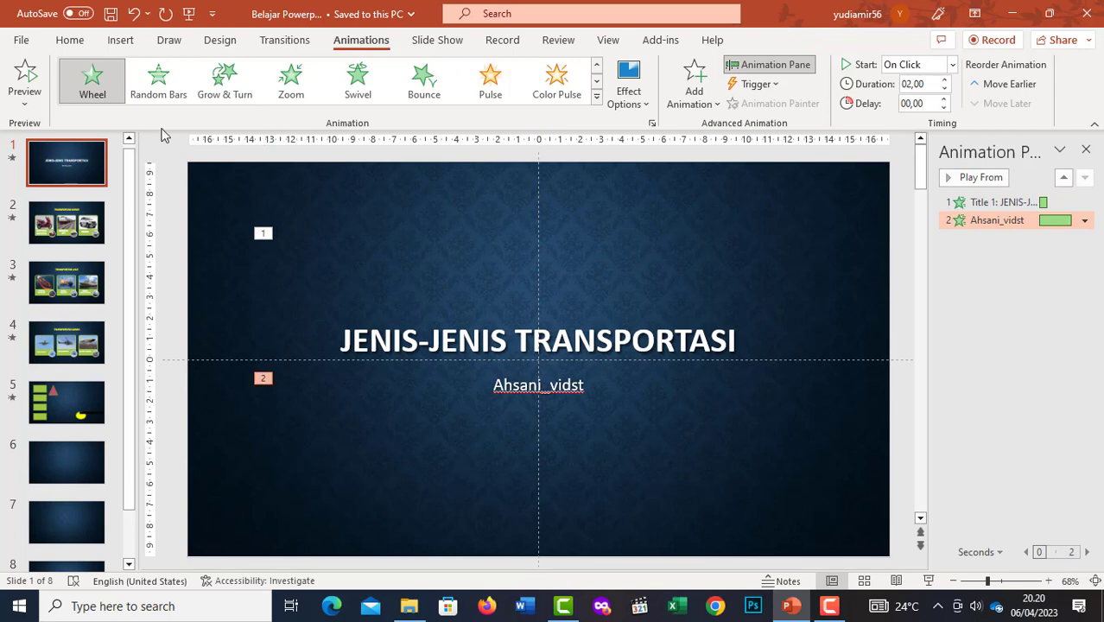
{"action": "left_click", "coordinate": [629, 93]}
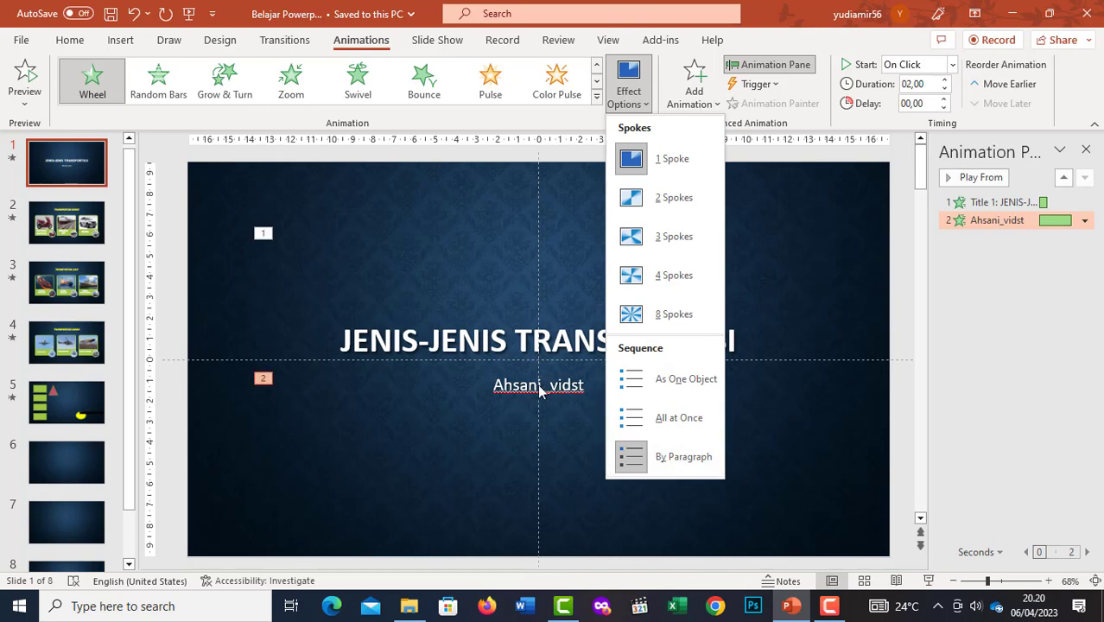
{"action": "left_click", "coordinate": [661, 418]}
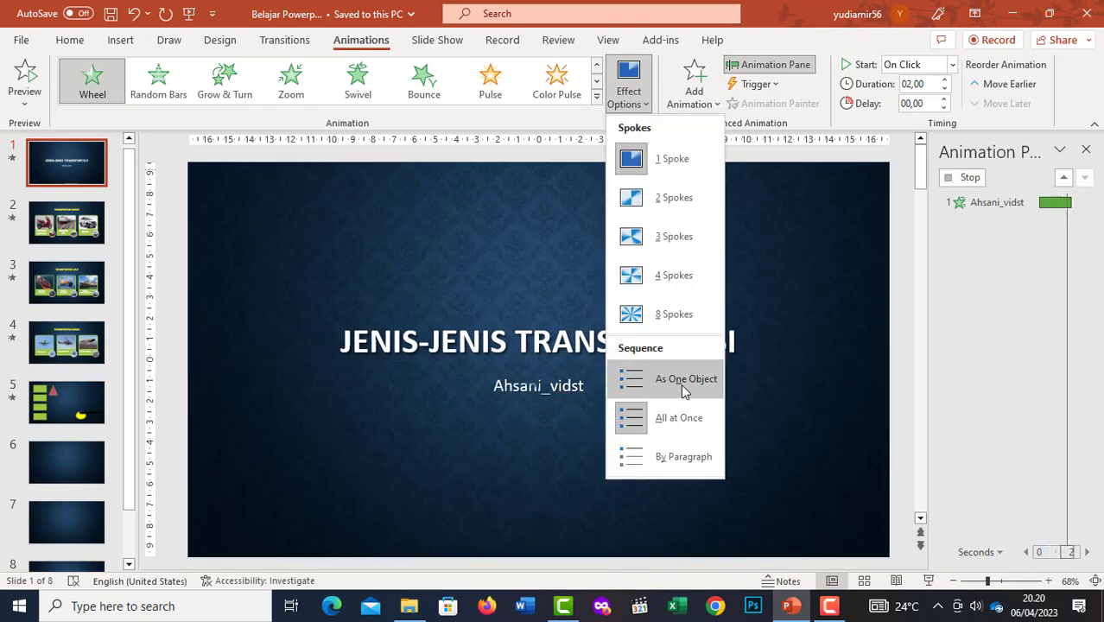
{"action": "left_click", "coordinate": [667, 458]}
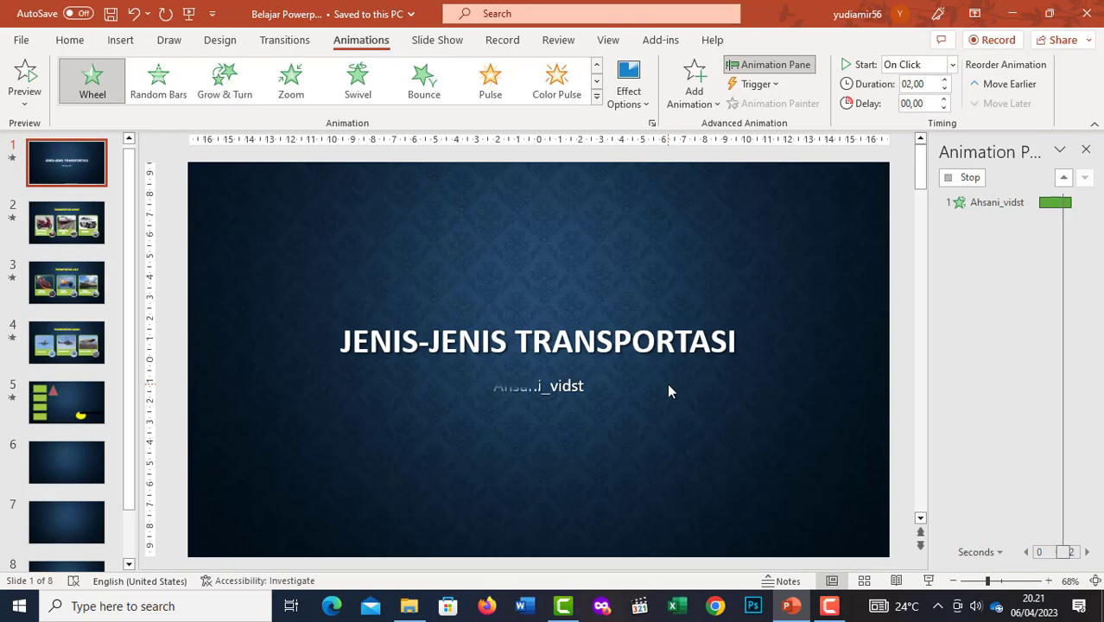
{"action": "left_click", "coordinate": [491, 228]}
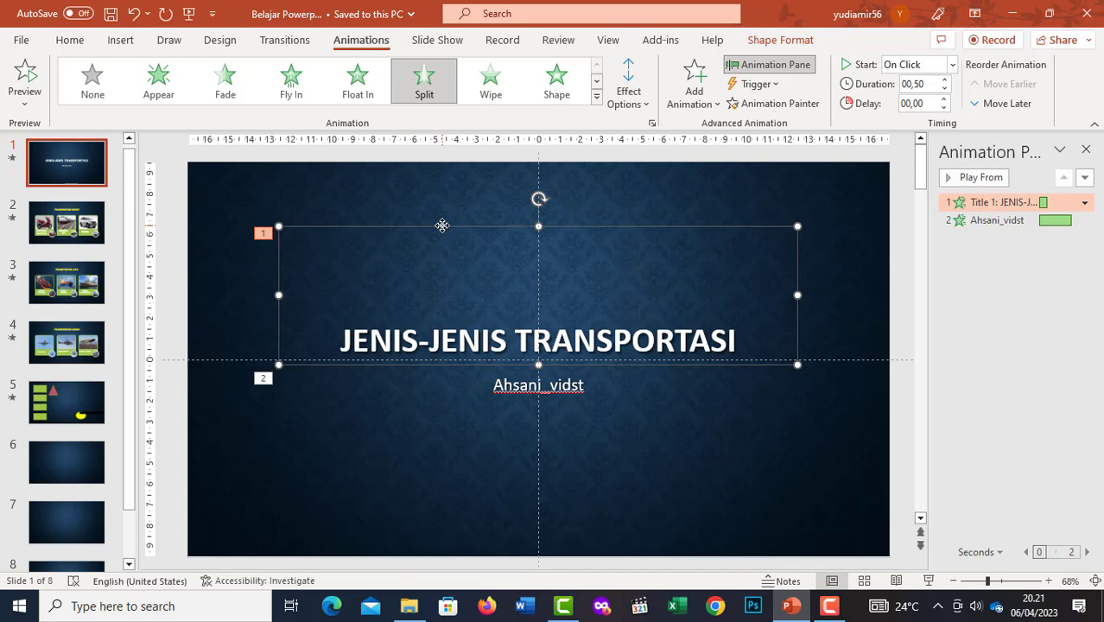
Step: Add a Wave emphasis to the title as a second animation, after its Split entrance
{"action": "left_click", "coordinate": [704, 79]}
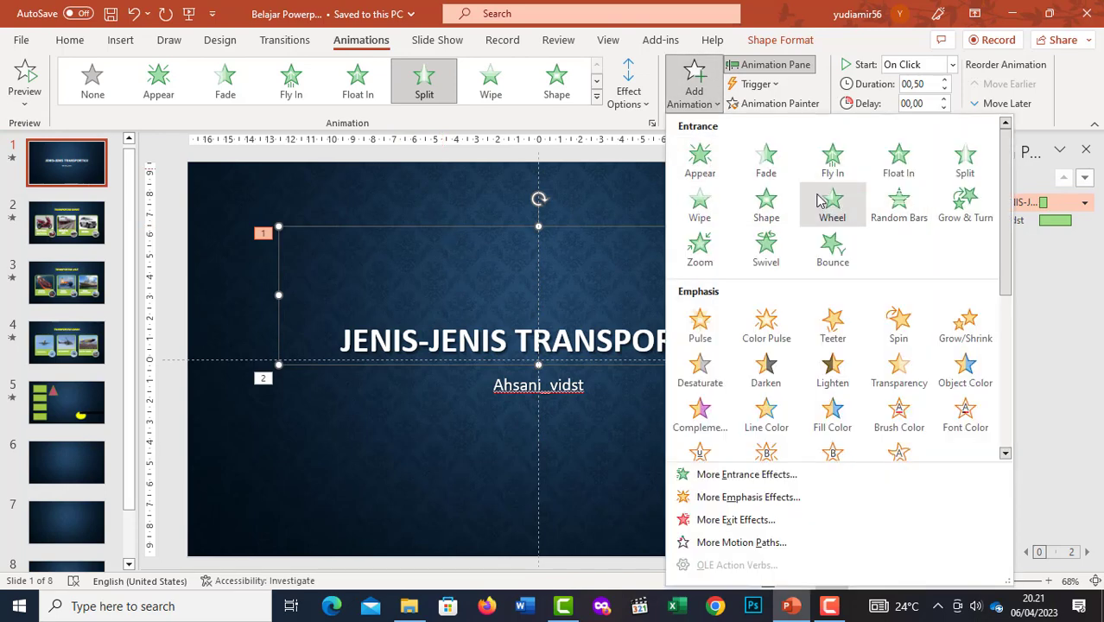
{"action": "scroll", "coordinate": [833, 363], "scroll_direction": "down", "scroll_amount": 5}
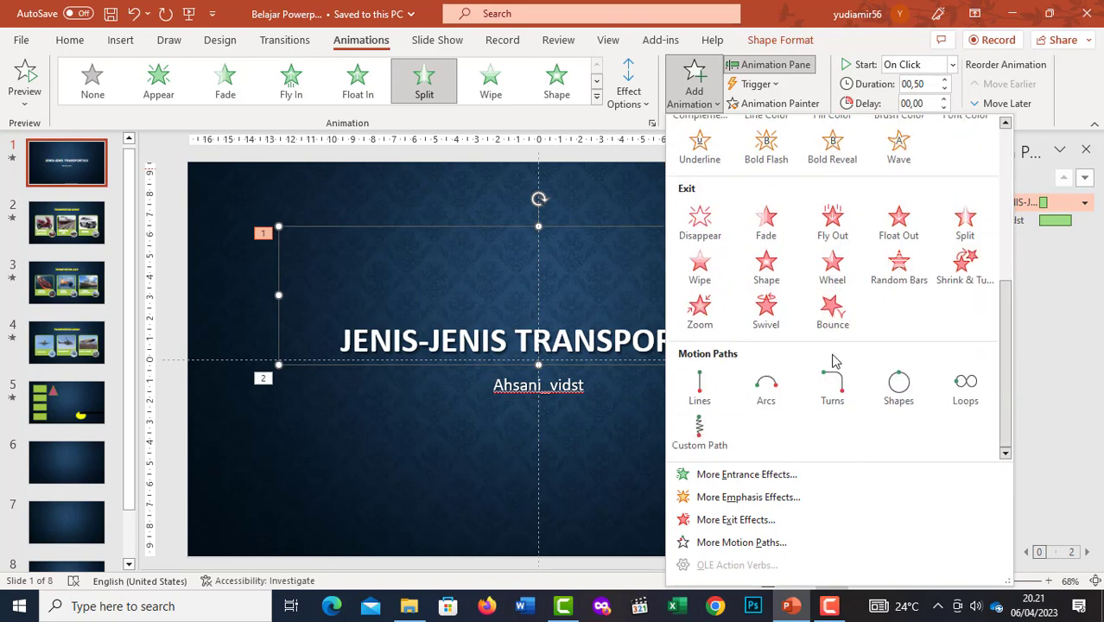
{"action": "scroll", "coordinate": [877, 321], "scroll_direction": "up", "scroll_amount": 2}
{"action": "scroll", "coordinate": [877, 321], "scroll_direction": "up", "scroll_amount": 3}
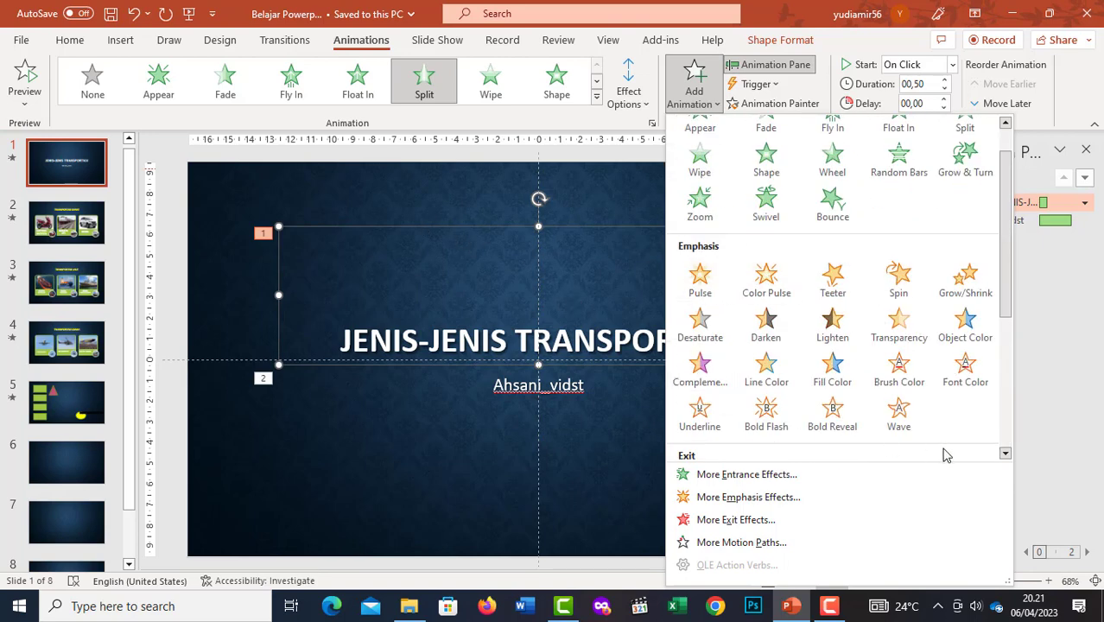
{"action": "left_click", "coordinate": [901, 418]}
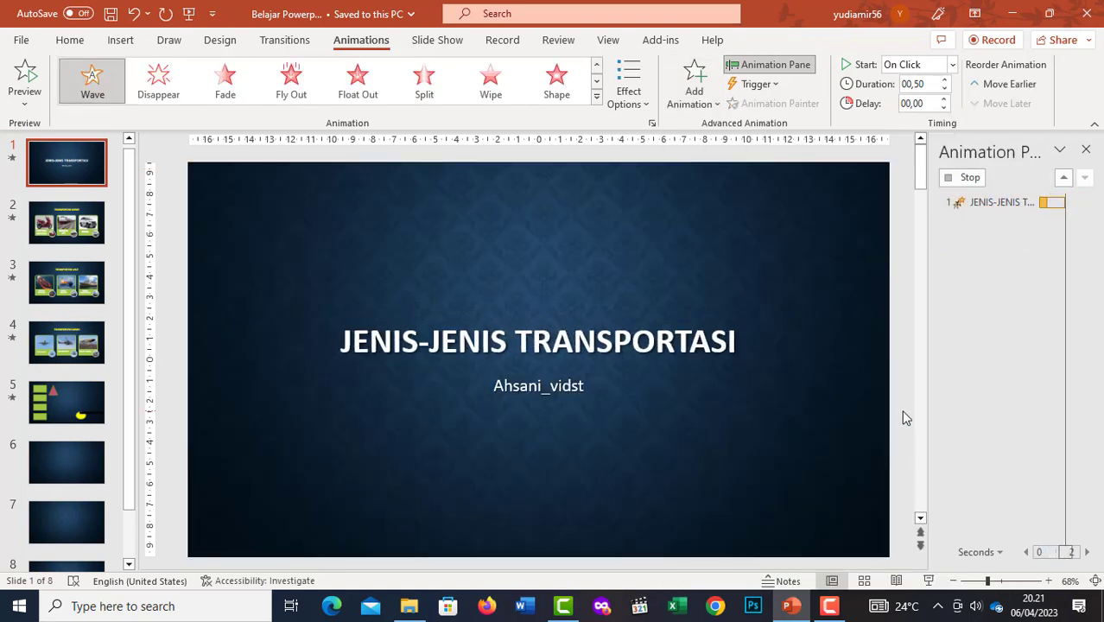
{"action": "left_click", "coordinate": [532, 339]}
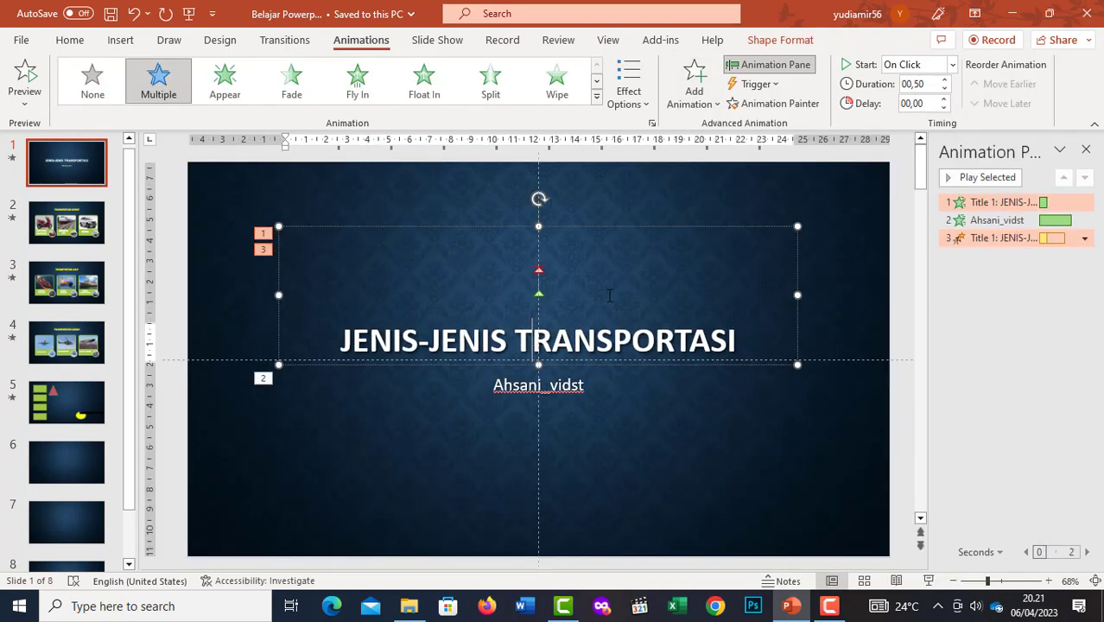
{"action": "left_click", "coordinate": [611, 227]}
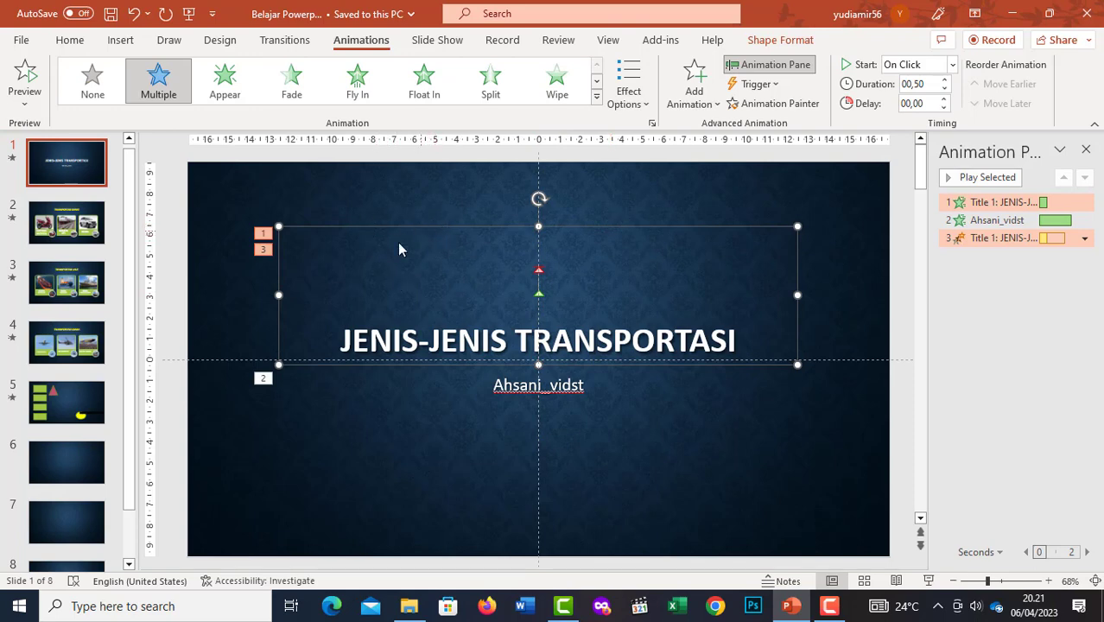
{"action": "left_click", "coordinate": [270, 249]}
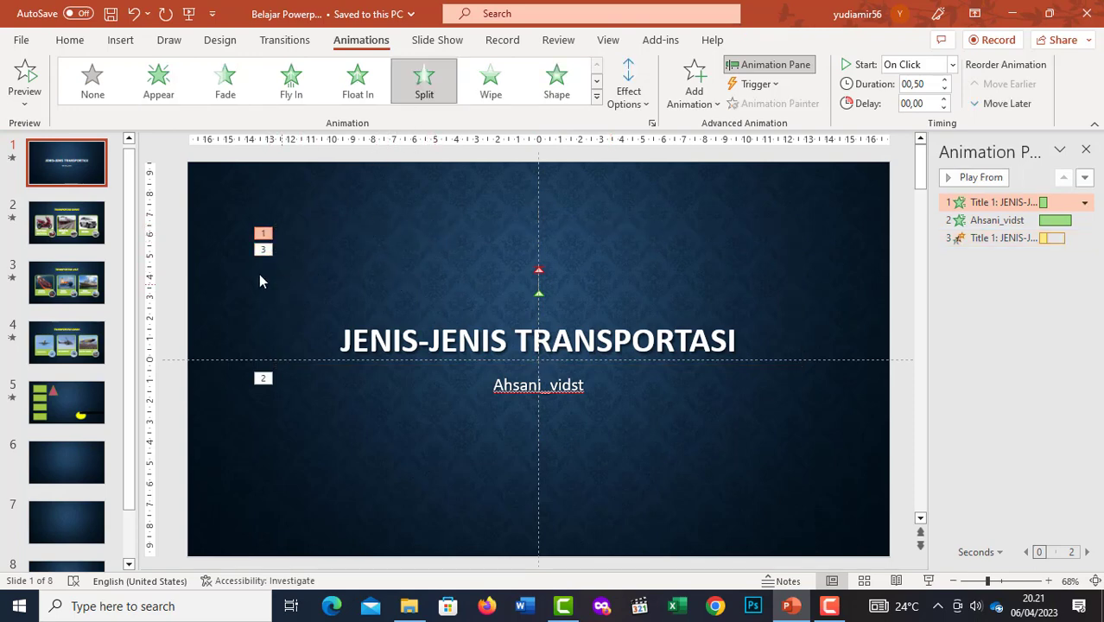
Step: Move the title's Wave emphasis one position earlier and preview the animations
{"action": "left_click", "coordinate": [263, 252]}
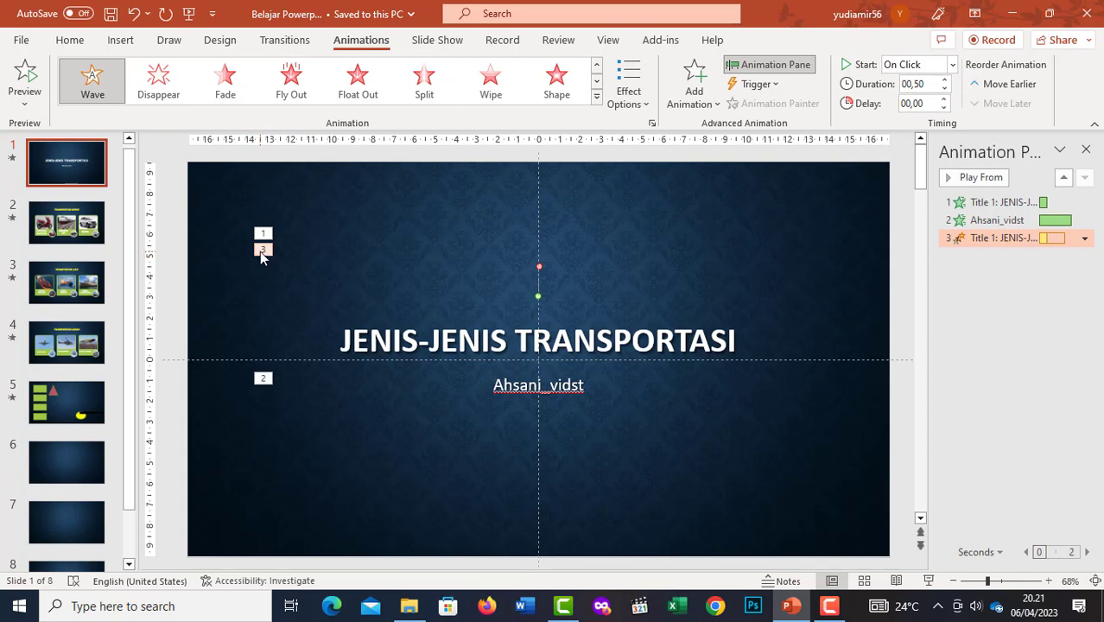
{"action": "left_click", "coordinate": [1029, 84]}
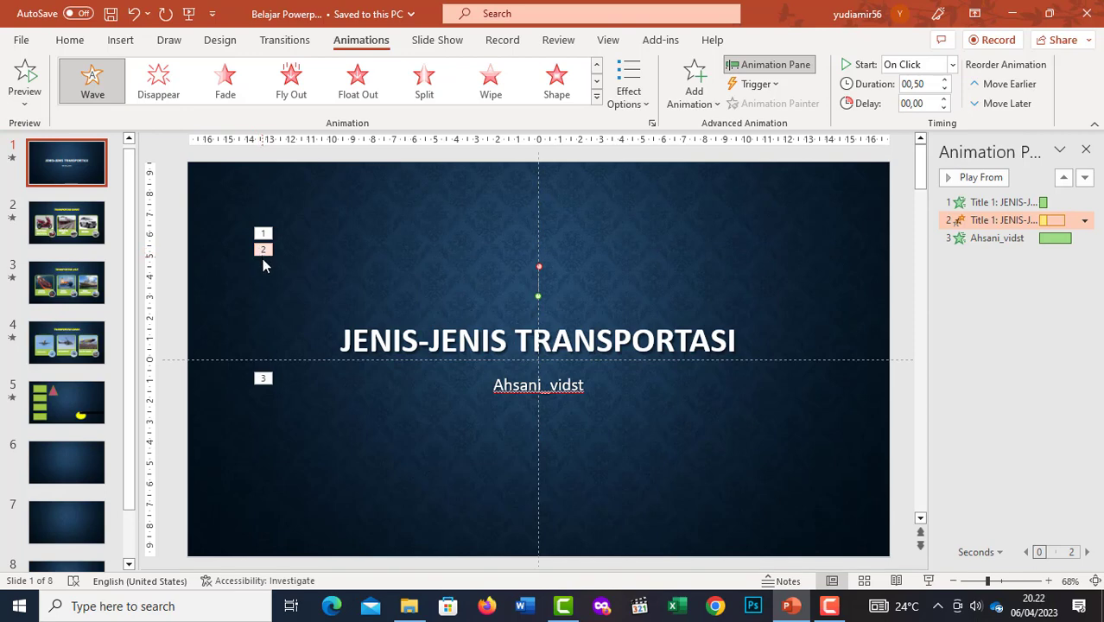
{"action": "left_click", "coordinate": [26, 80]}
Step: Test the new title animation order in the slide show, then exit
{"action": "key", "text": "F5"}
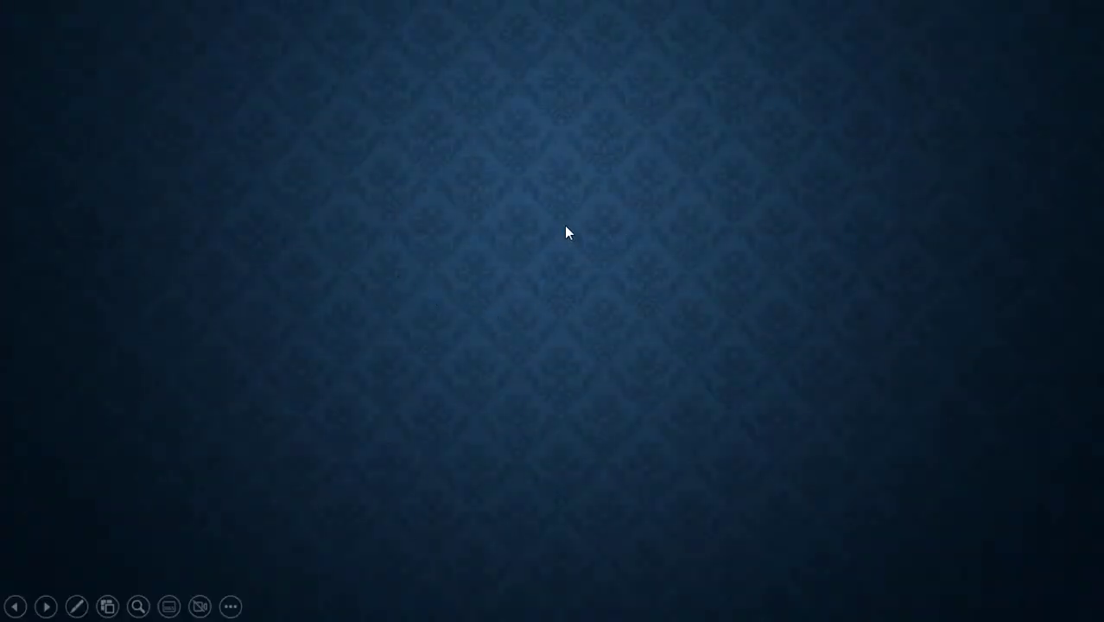
{"action": "left_click", "coordinate": [524, 299]}
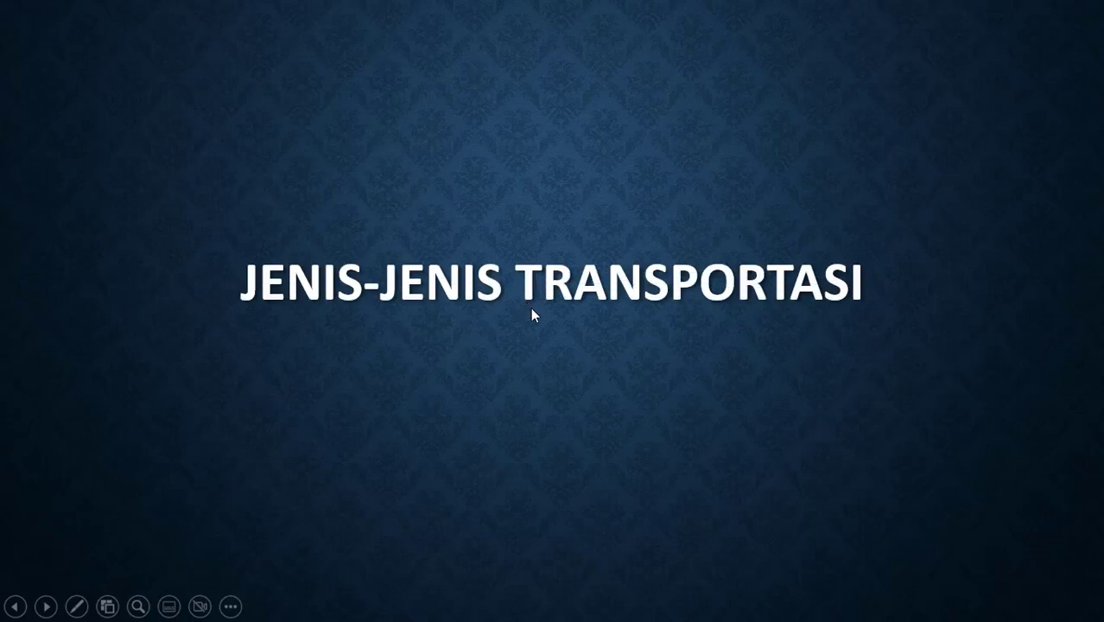
{"action": "key", "text": "Escape"}
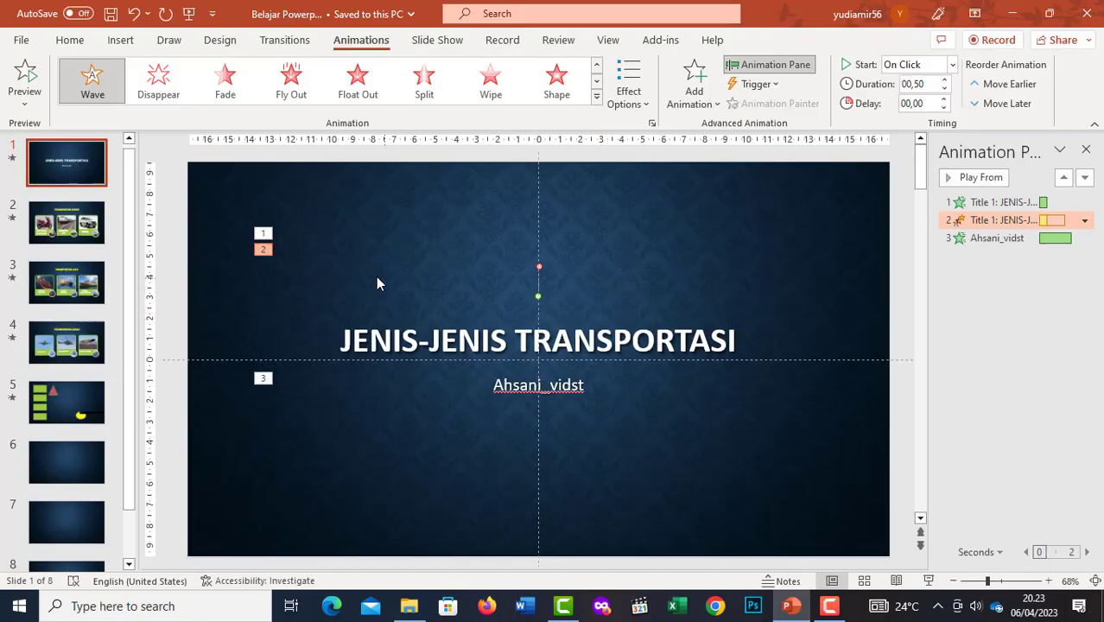
Step: Set the title's Split and Wave animations to start automatically, With Previous
{"action": "left_click", "coordinate": [266, 233]}
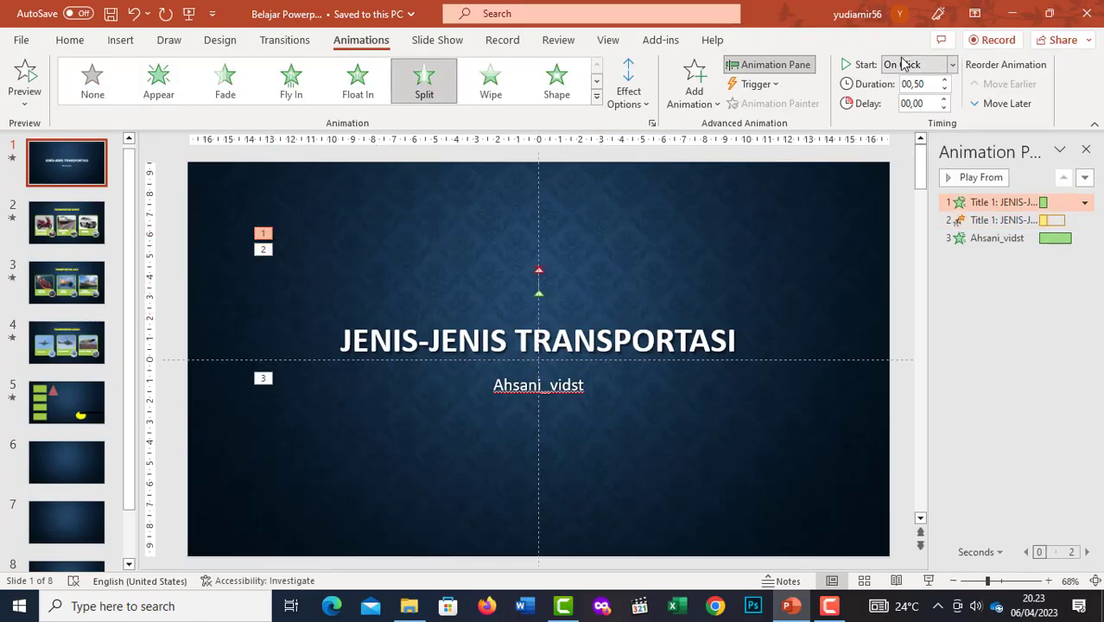
{"action": "left_click", "coordinate": [952, 66]}
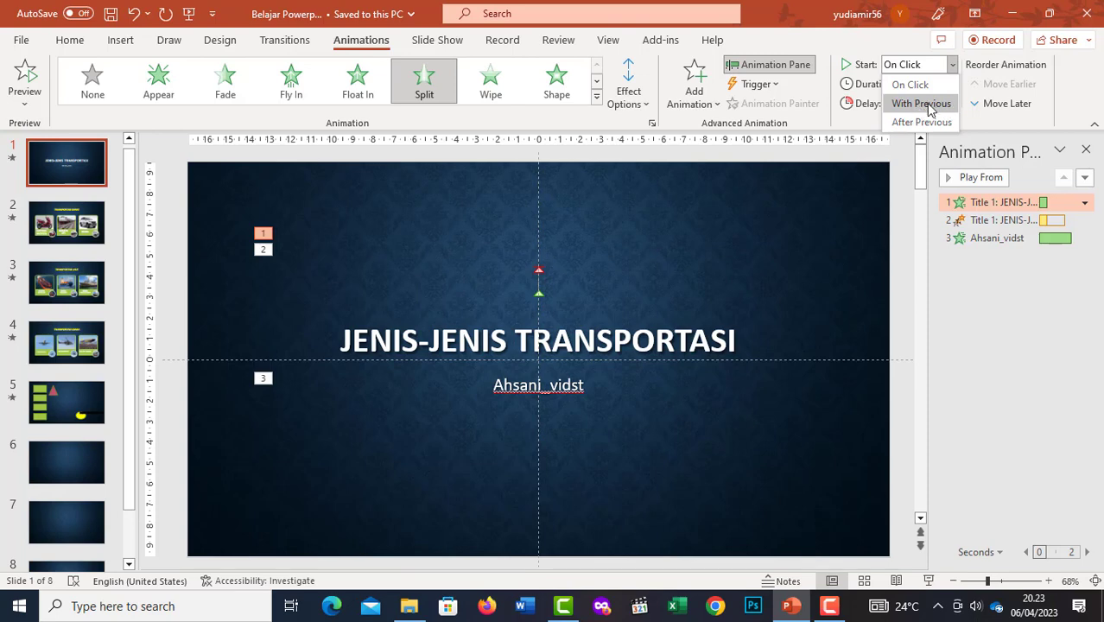
{"action": "left_click", "coordinate": [931, 105]}
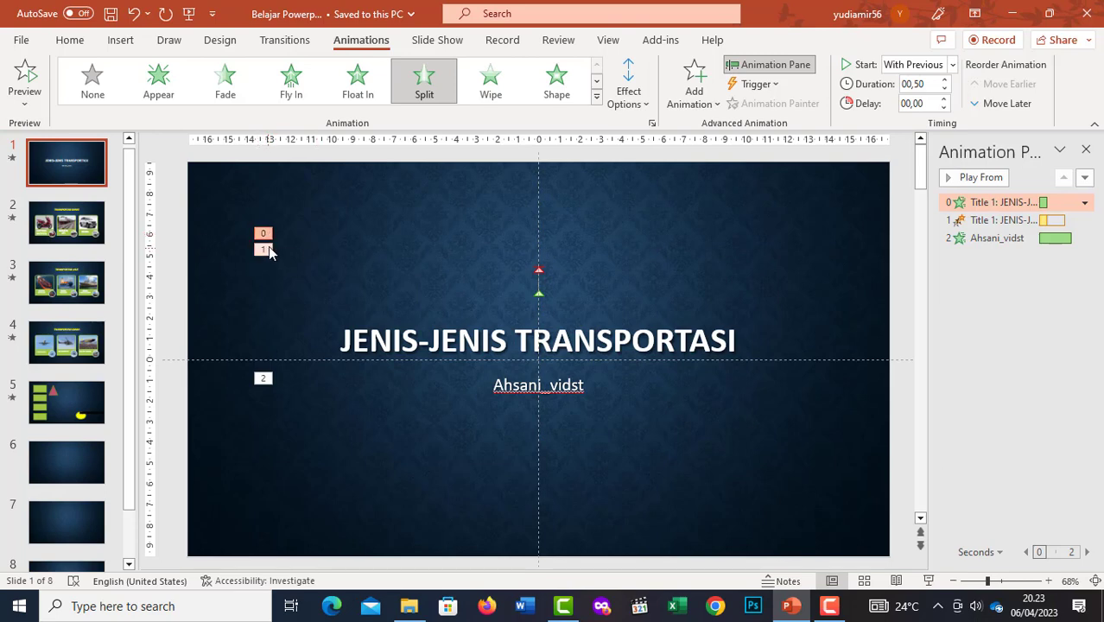
{"action": "left_click", "coordinate": [259, 249]}
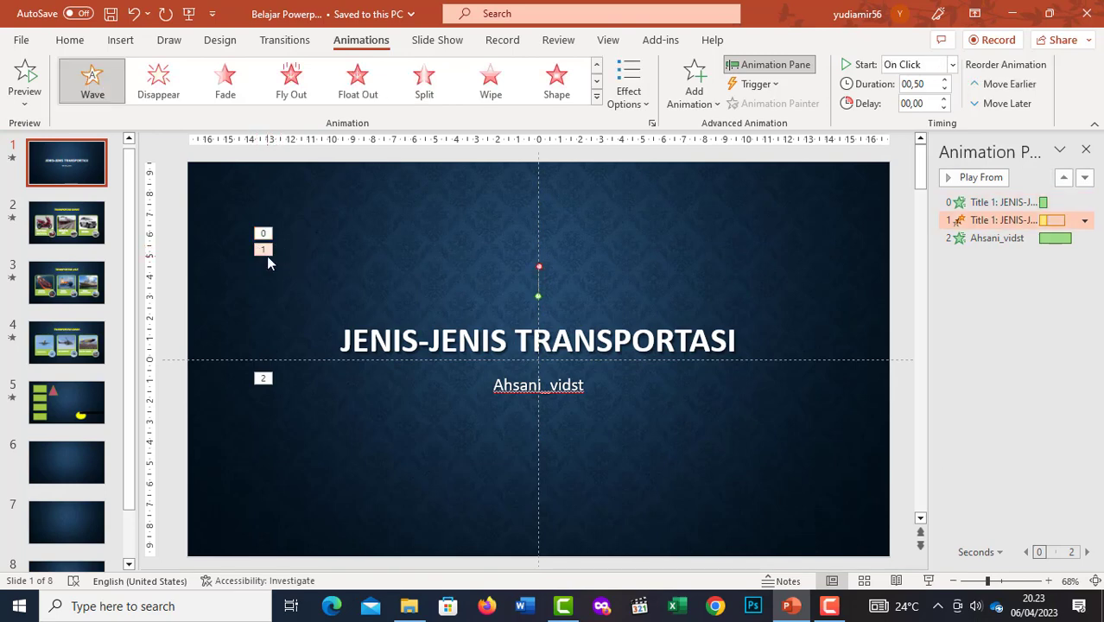
{"action": "left_click", "coordinate": [954, 67]}
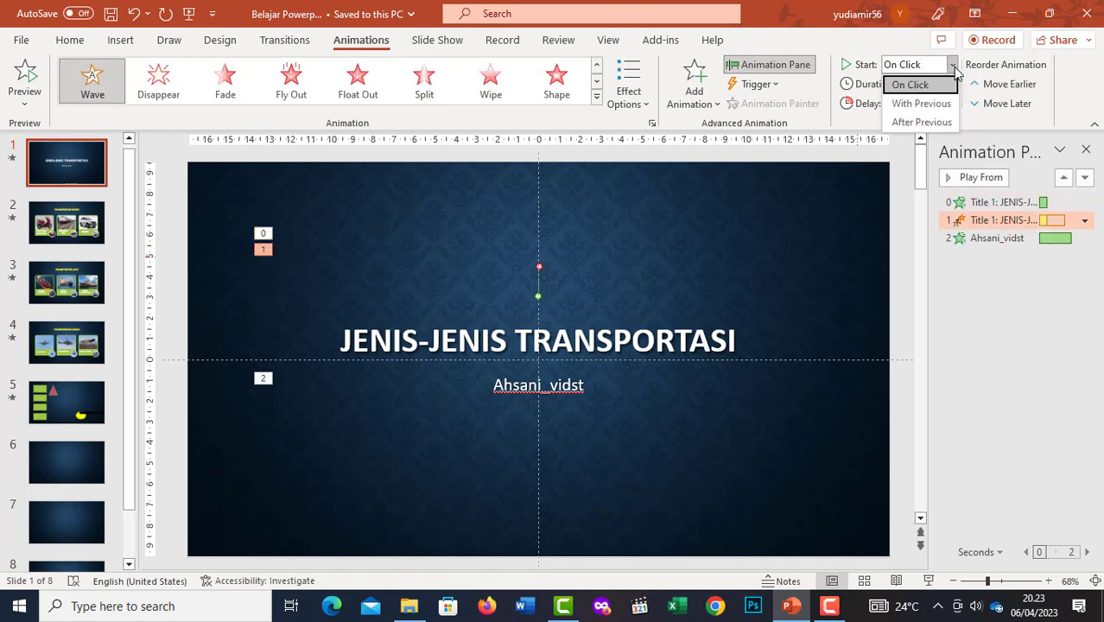
{"action": "left_click", "coordinate": [926, 103]}
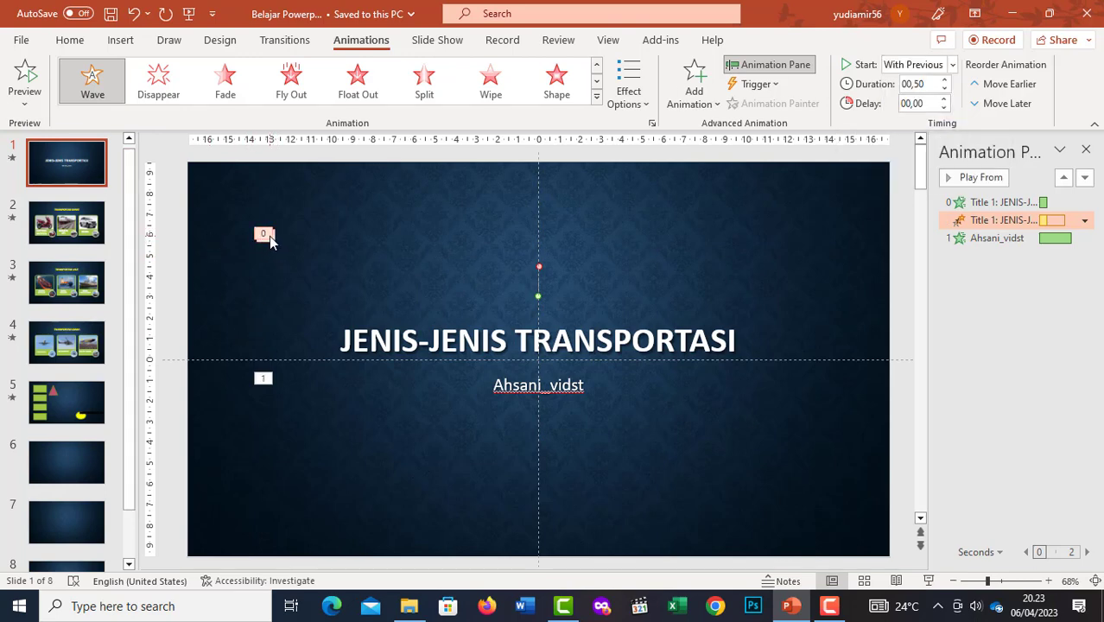
Step: Set the subtitle's Wheel to start After Previous and run the slide show
{"action": "left_click", "coordinate": [267, 380]}
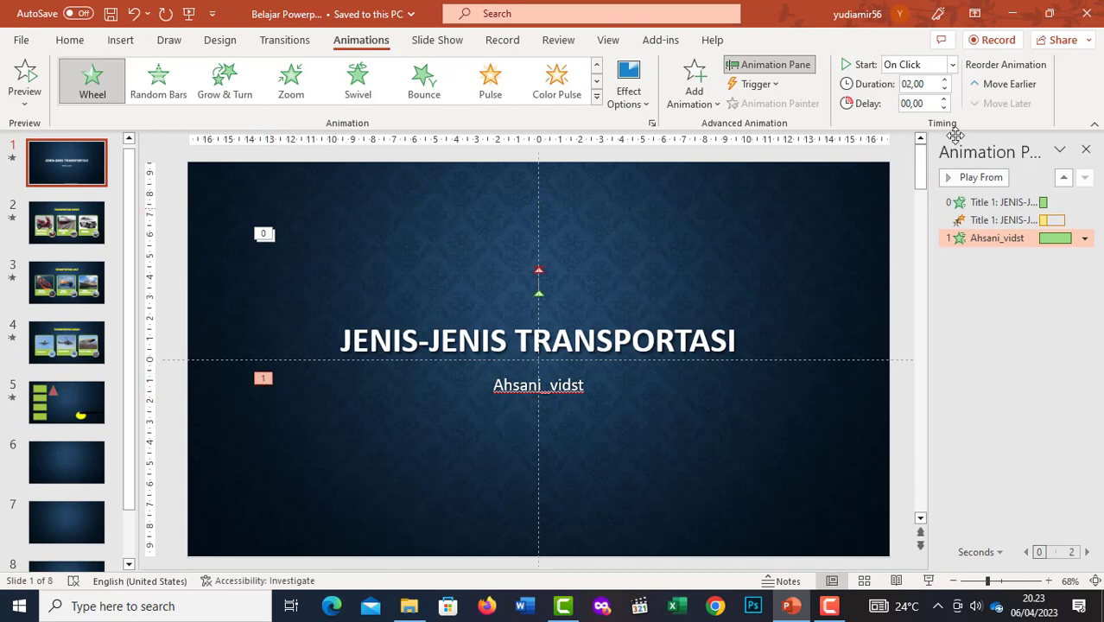
{"action": "left_click", "coordinate": [951, 67]}
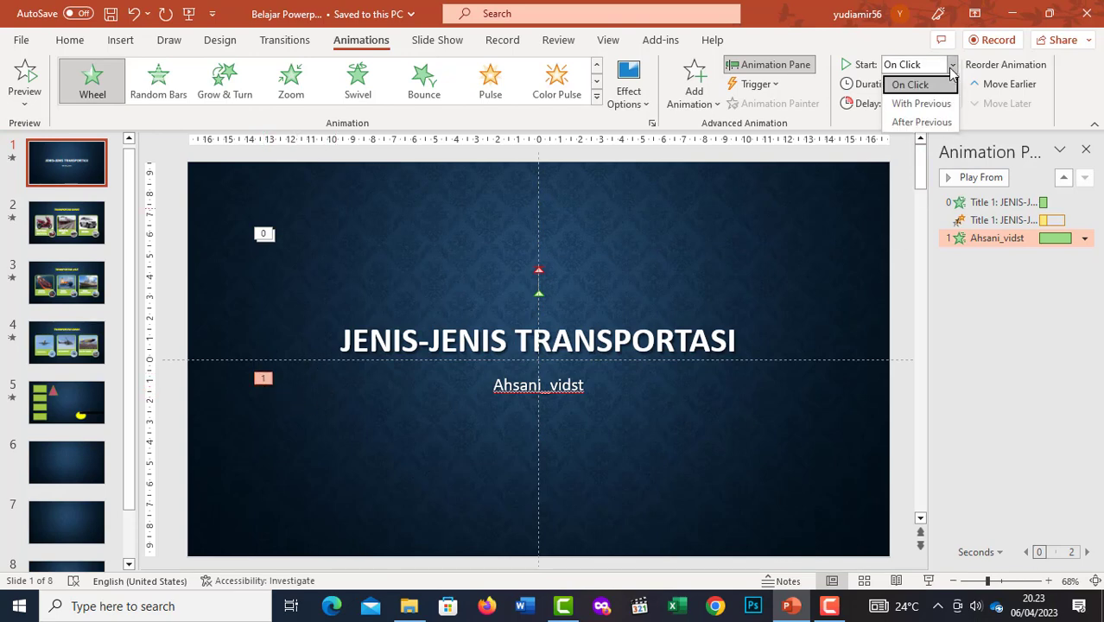
{"action": "left_click", "coordinate": [932, 121]}
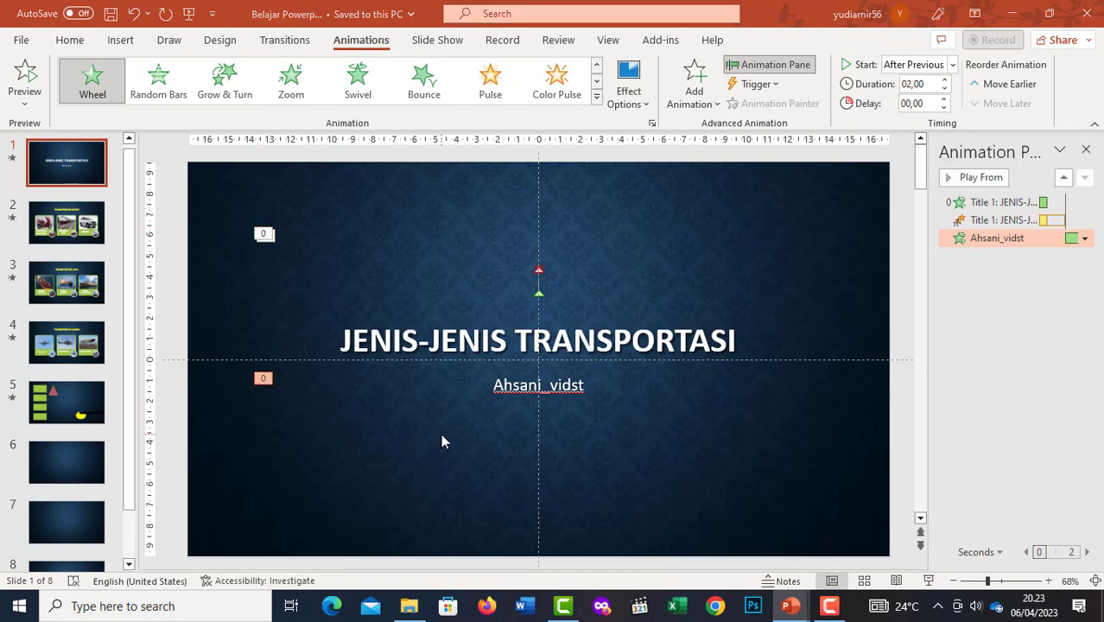
{"action": "key", "text": "F5"}
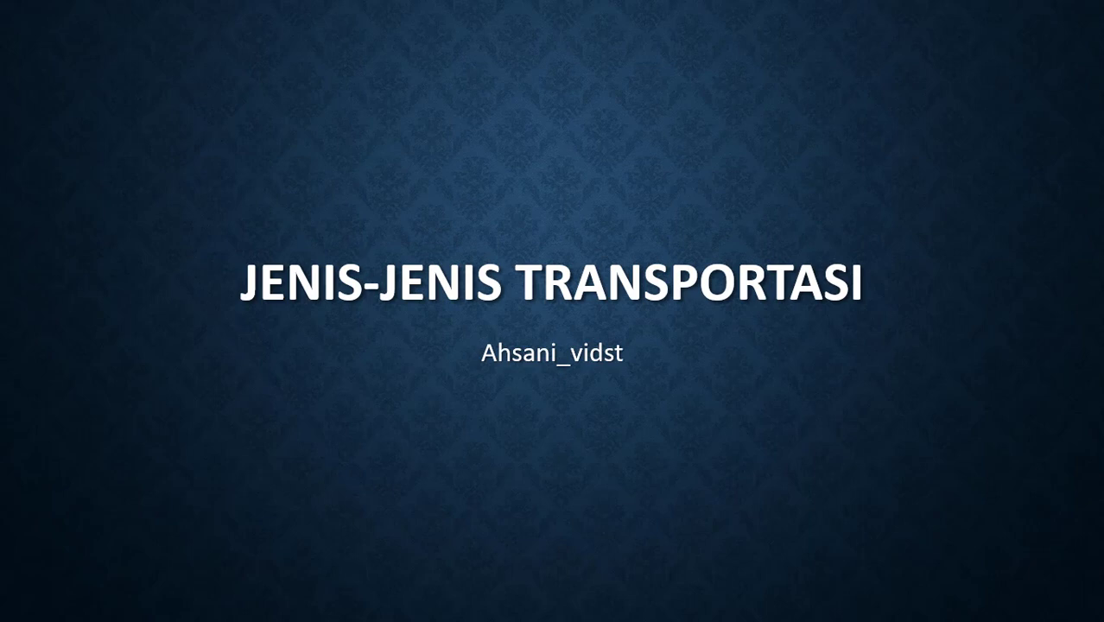
Step: Leave the slide show and switch to slide 2, TRANSPORTASI DARAT, for animating
{"action": "key", "text": "Escape"}
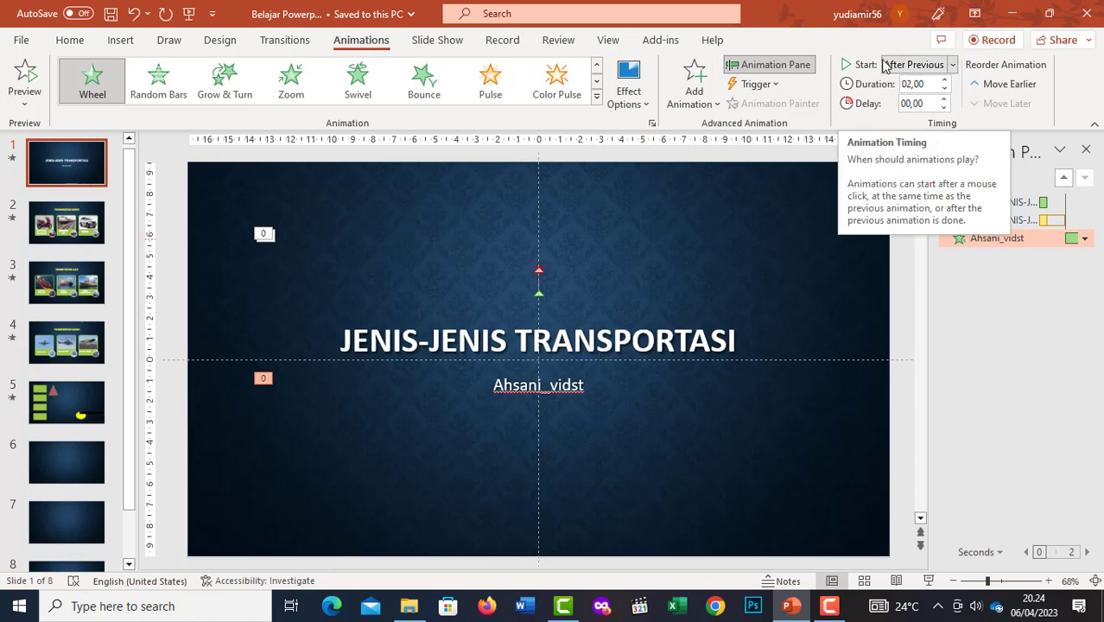
{"action": "left_click", "coordinate": [953, 64]}
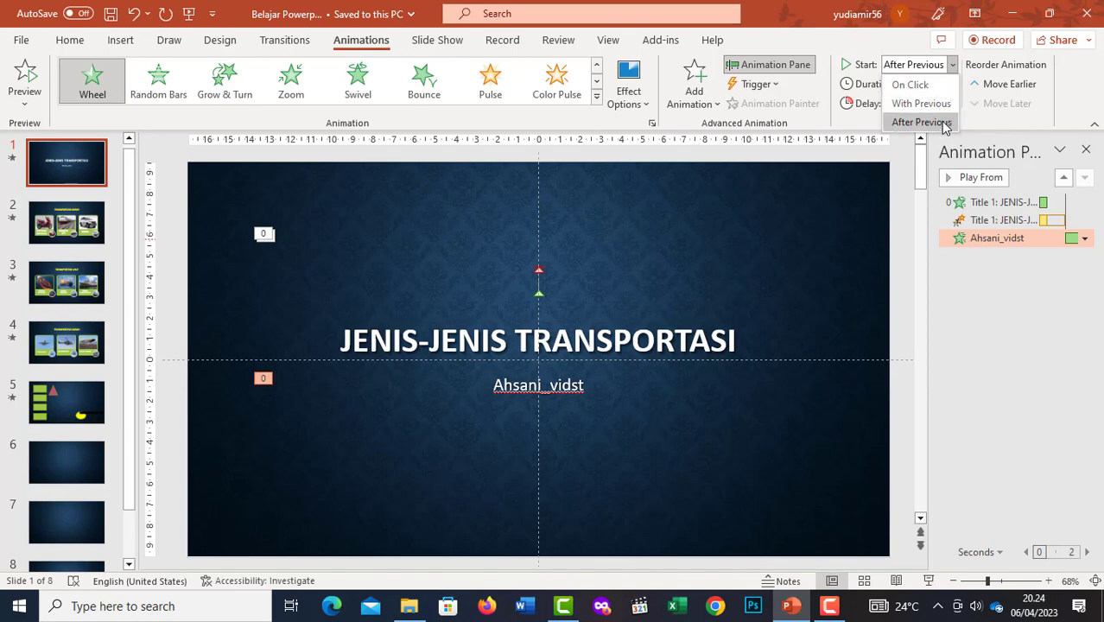
{"action": "left_click", "coordinate": [86, 230]}
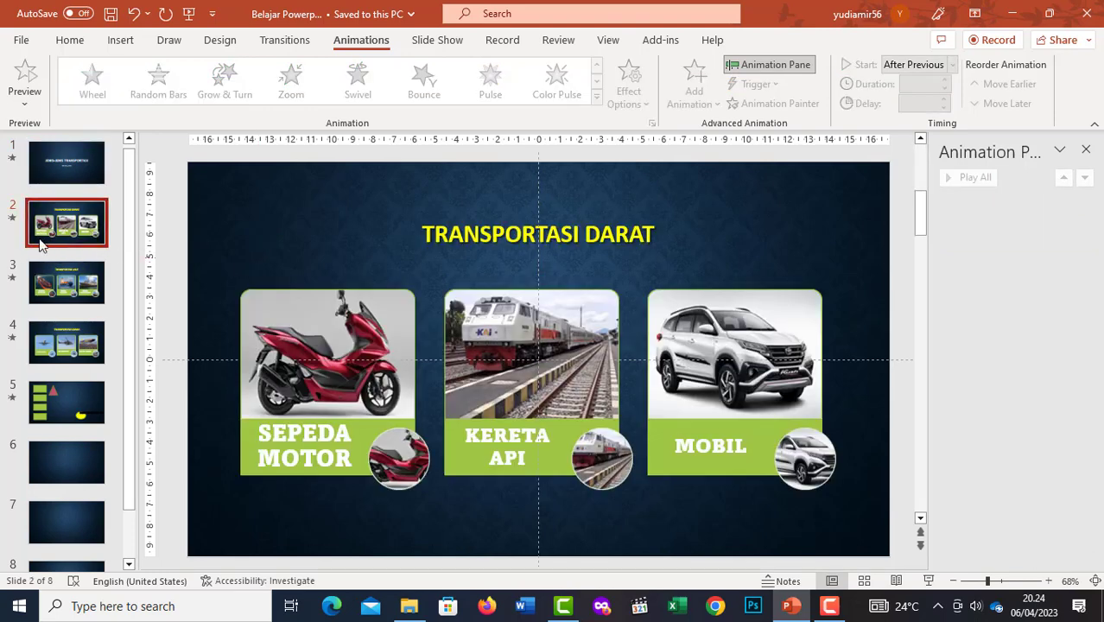
Step: Apply a Fade entrance to the TRANSPORTASI DARAT title, then select the vehicle cards graphic
{"action": "left_click", "coordinate": [533, 201]}
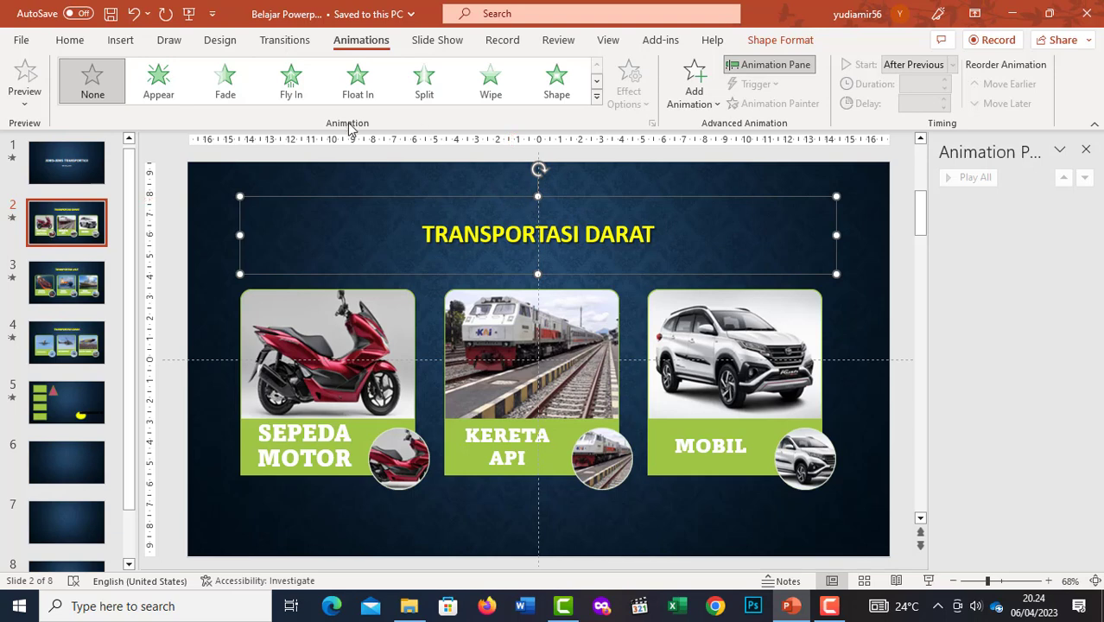
{"action": "left_click", "coordinate": [228, 86]}
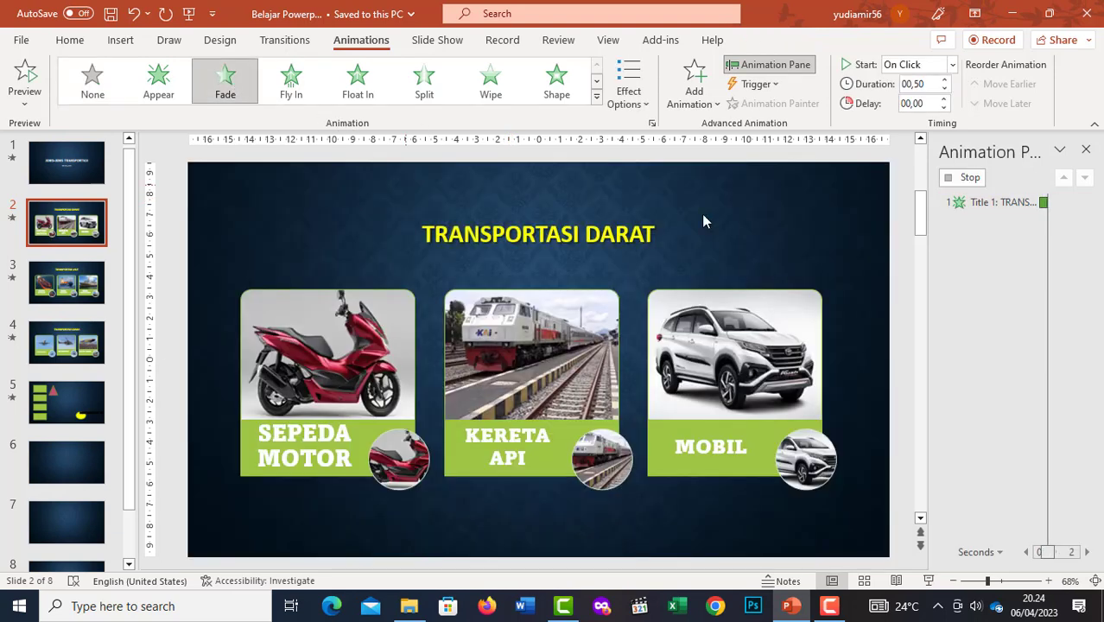
{"action": "left_click", "coordinate": [646, 102]}
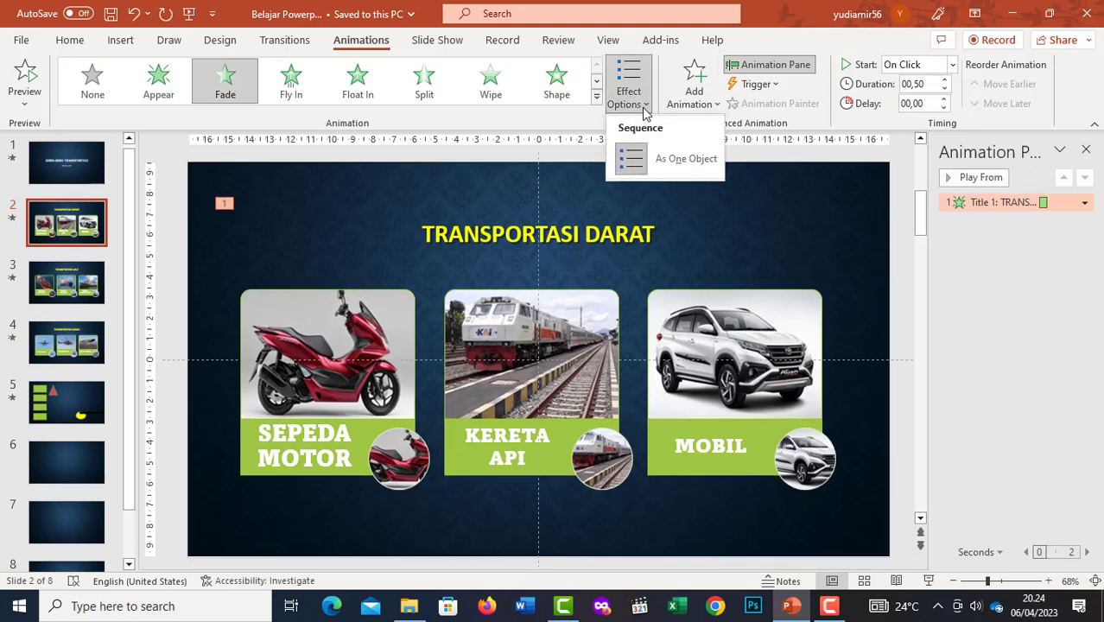
{"action": "left_click", "coordinate": [629, 91]}
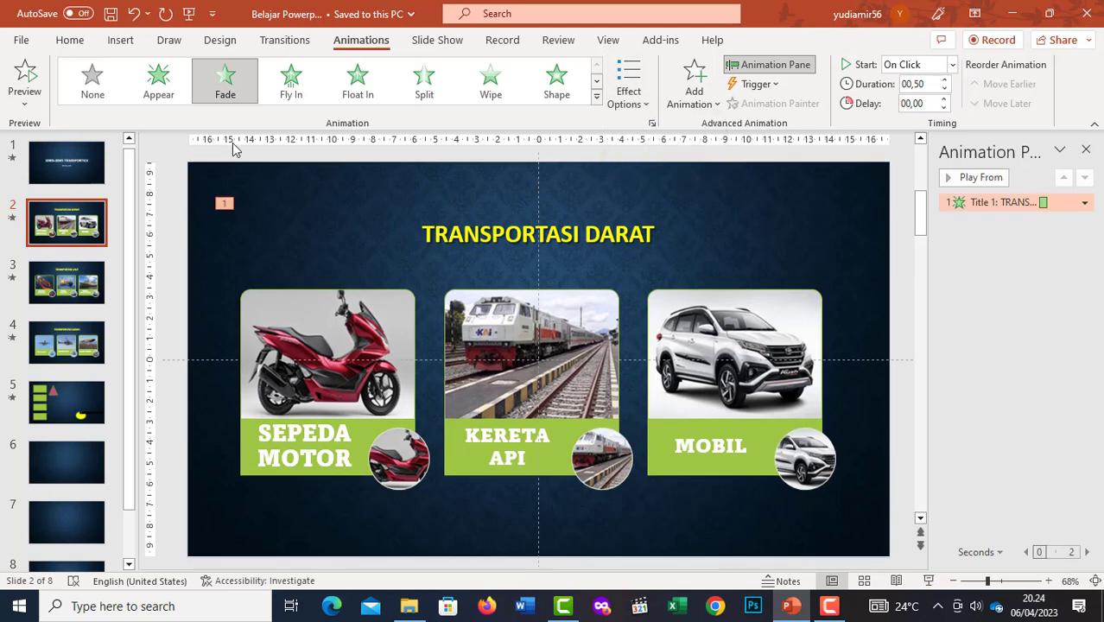
{"action": "left_click", "coordinate": [399, 343]}
{"action": "left_click", "coordinate": [476, 281]}
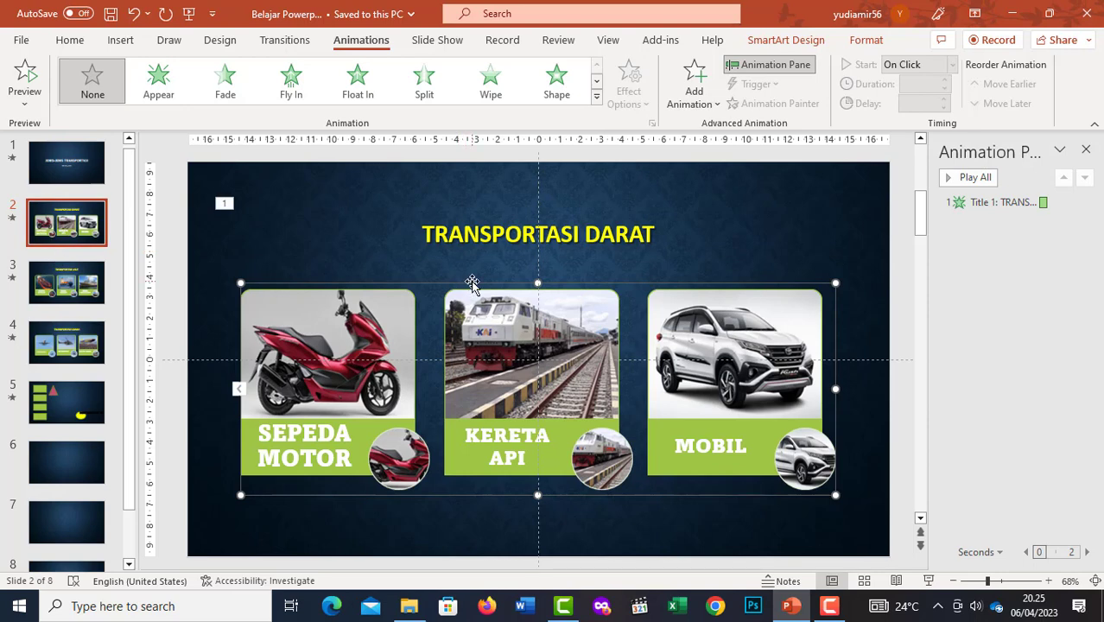
Step: Give the vehicle cards graphic a Wipe entrance with direction From Top
{"action": "left_click", "coordinate": [597, 96]}
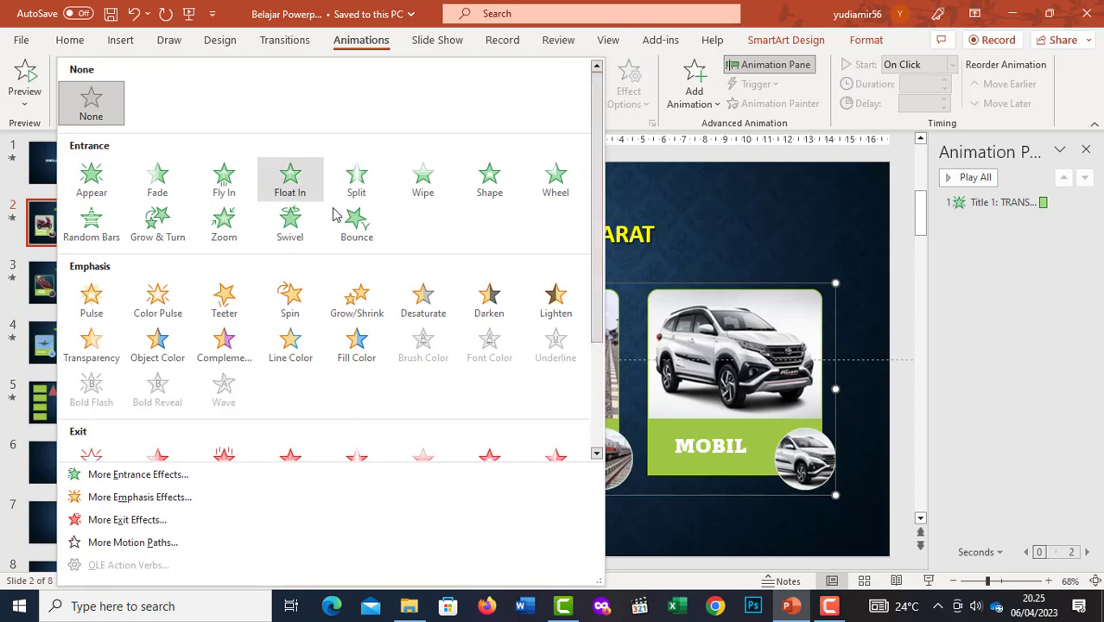
{"action": "left_click", "coordinate": [420, 188]}
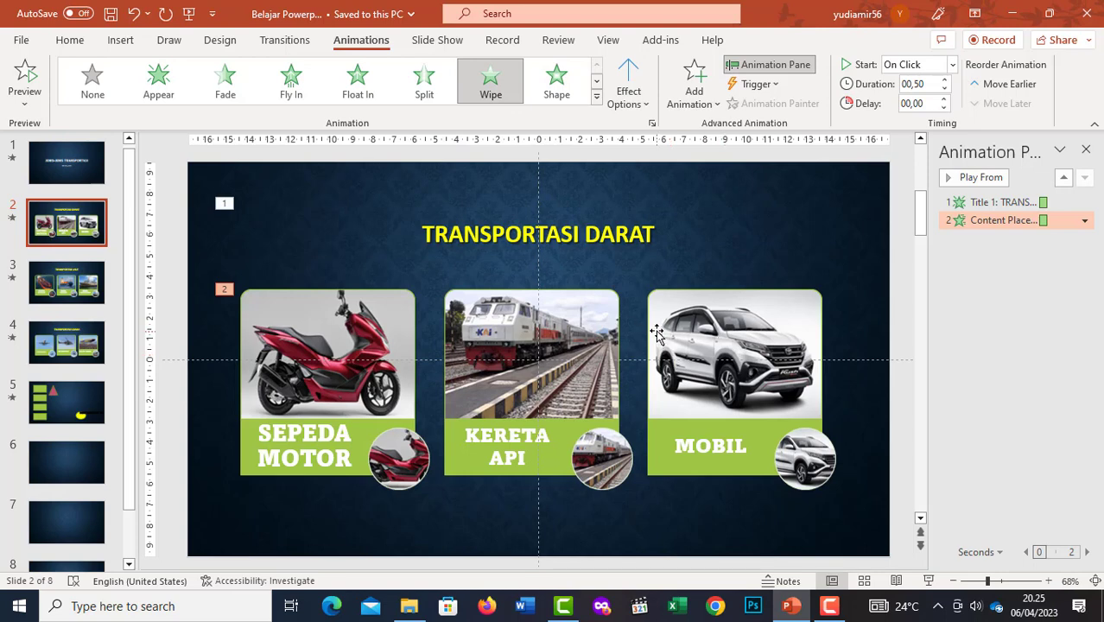
{"action": "left_click", "coordinate": [647, 107]}
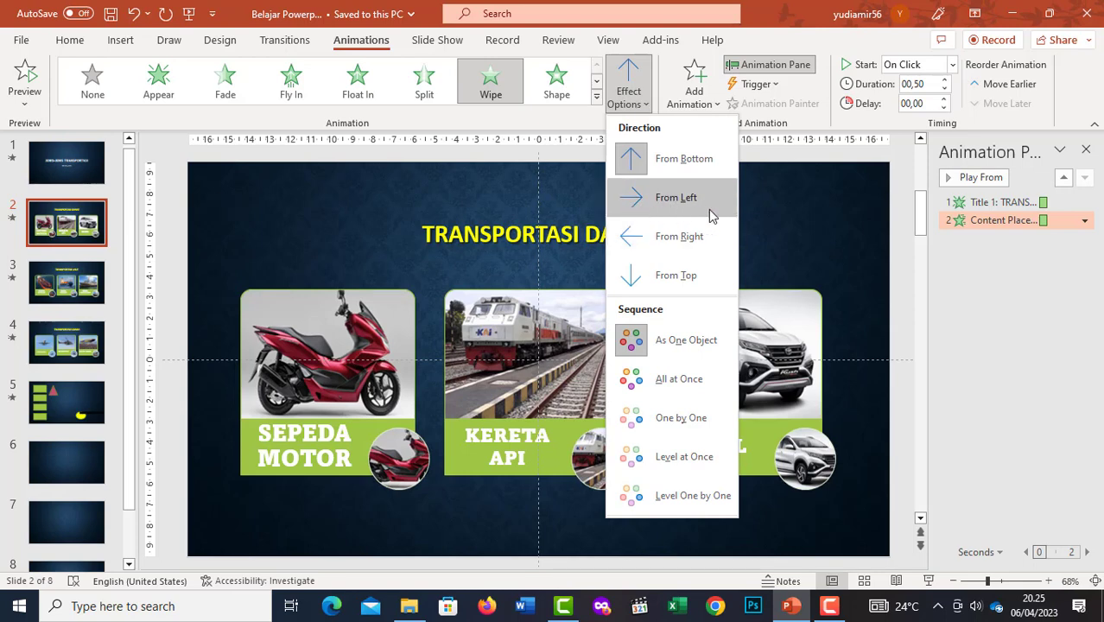
{"action": "left_click", "coordinate": [673, 198]}
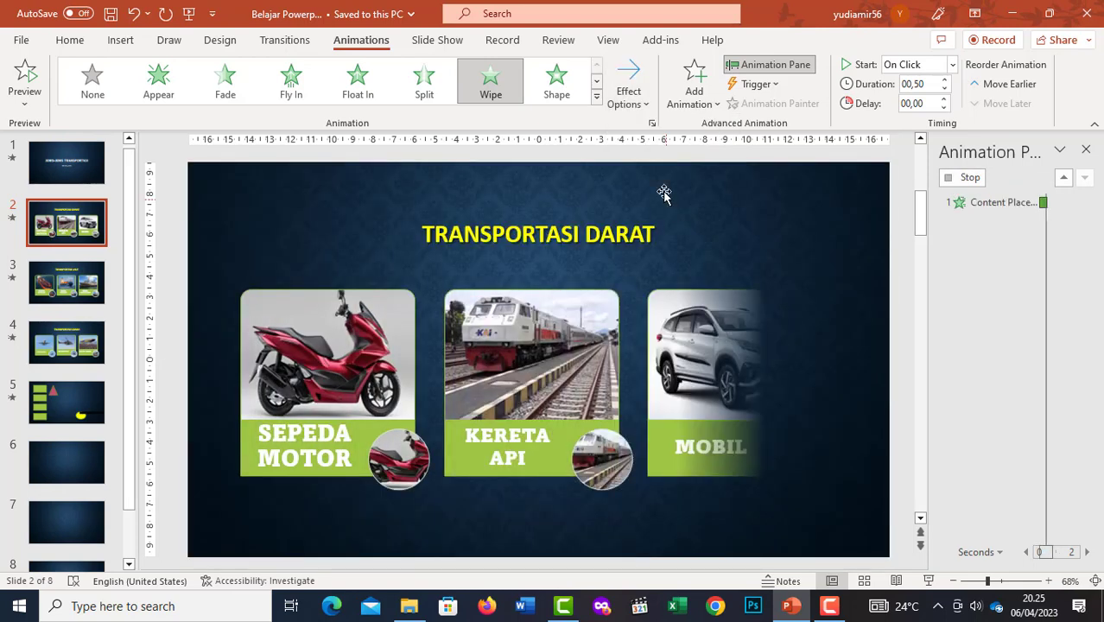
{"action": "left_click", "coordinate": [636, 99]}
{"action": "left_click", "coordinate": [695, 238]}
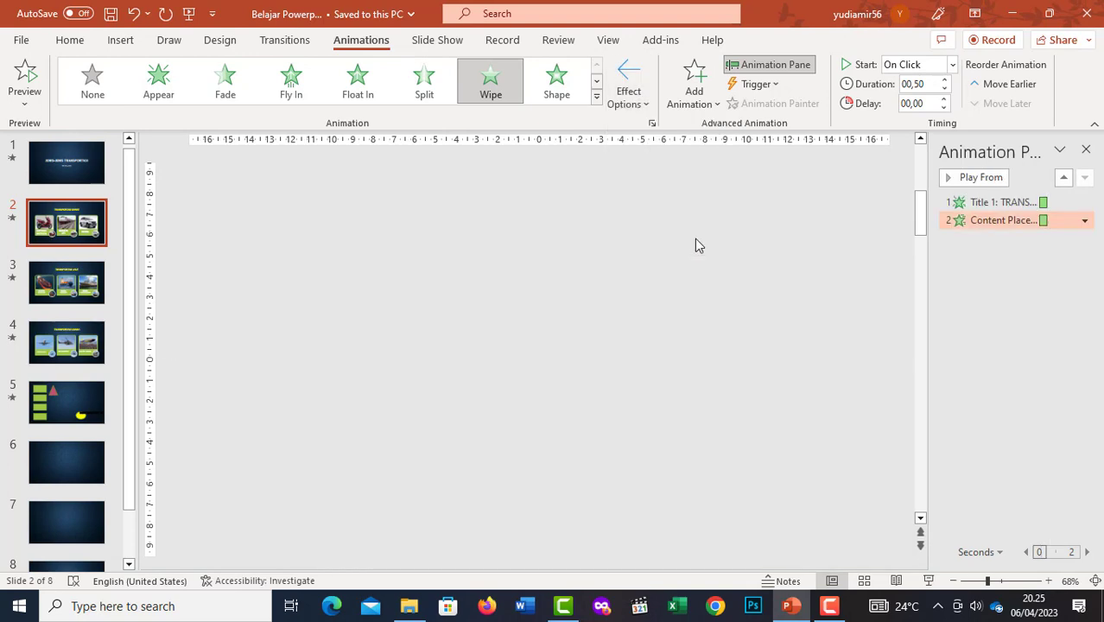
{"action": "left_click", "coordinate": [636, 108]}
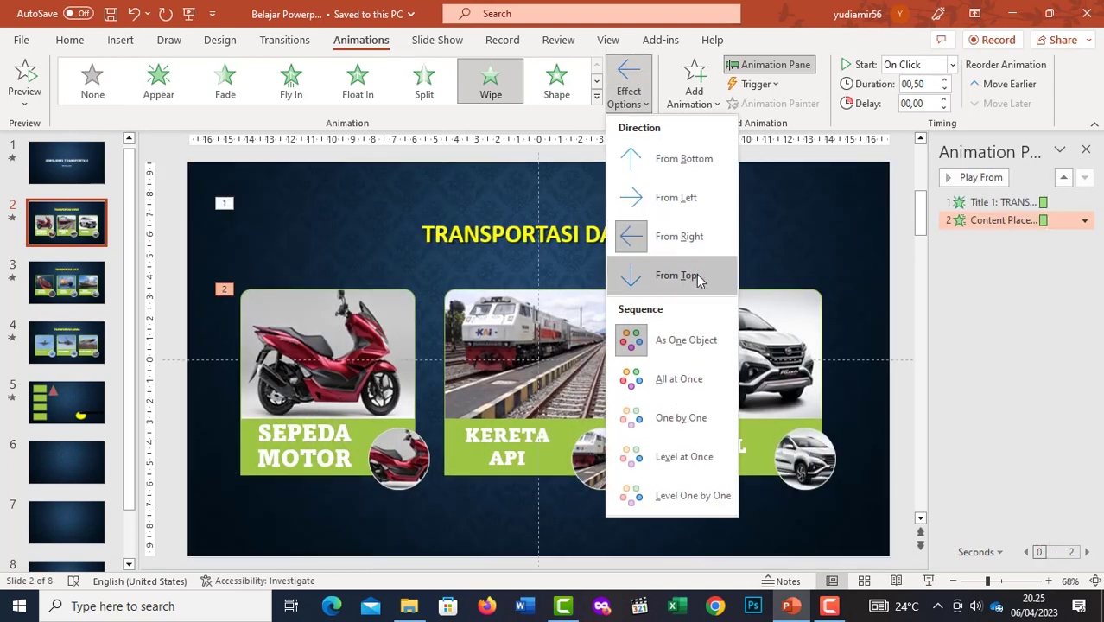
{"action": "left_click", "coordinate": [696, 273]}
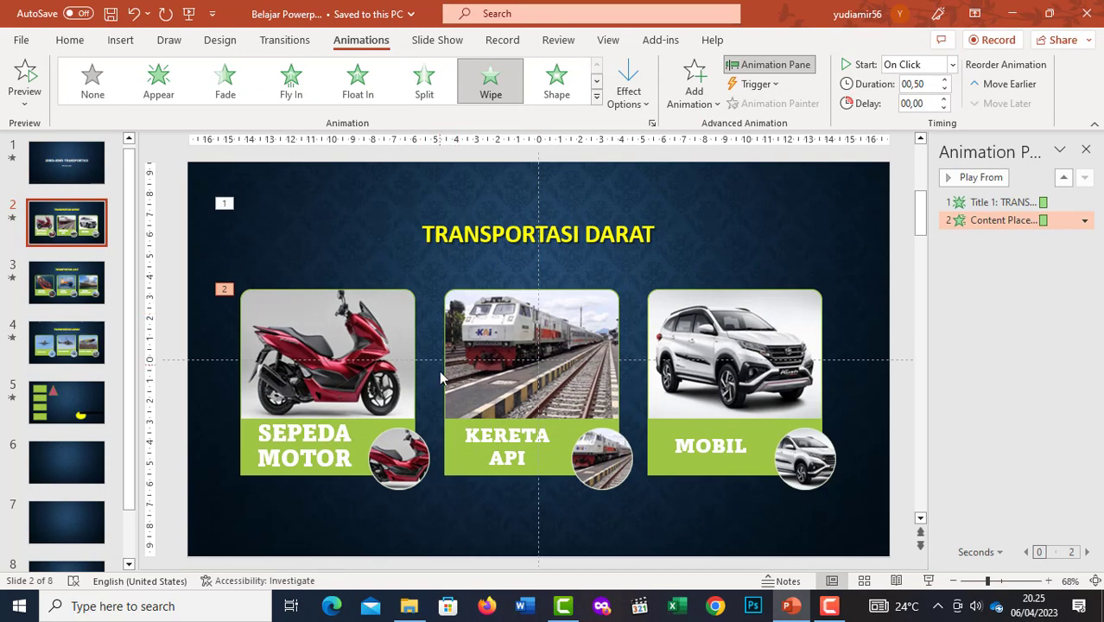
Step: Set the Wipe sequence to Level One by One and return to the title slide
{"action": "left_click", "coordinate": [629, 93]}
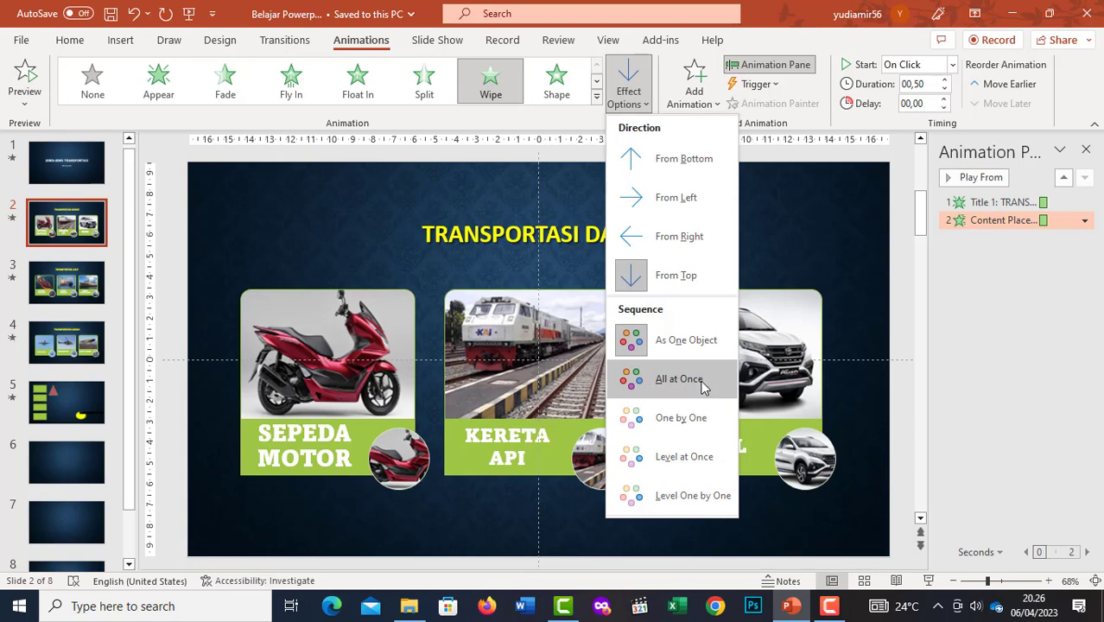
{"action": "left_click", "coordinate": [679, 419]}
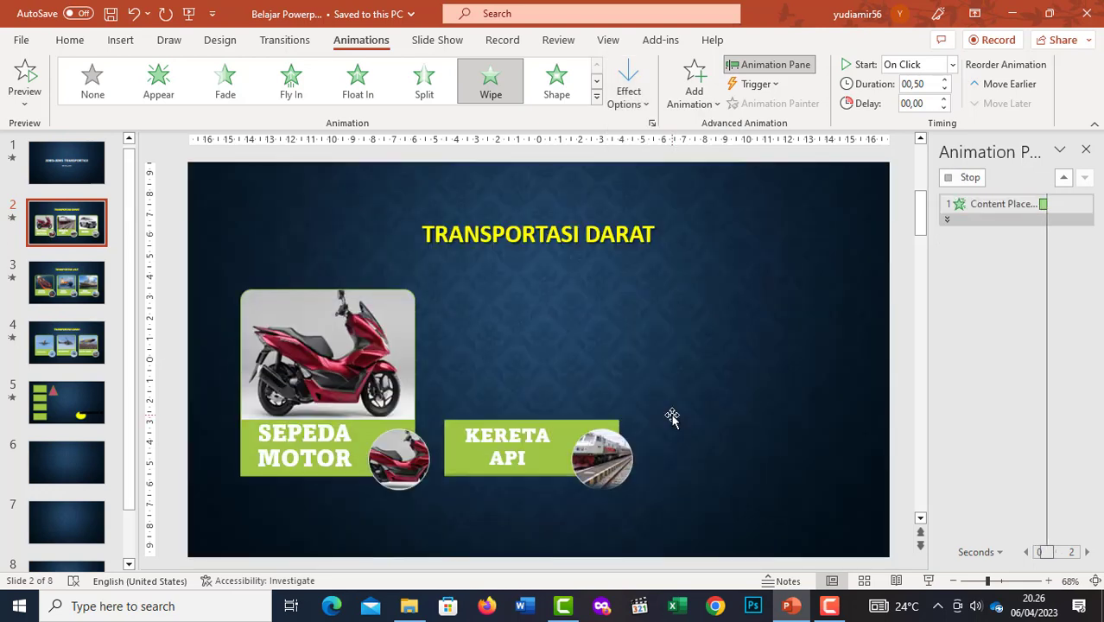
{"action": "left_click", "coordinate": [648, 101]}
{"action": "left_click", "coordinate": [690, 468]}
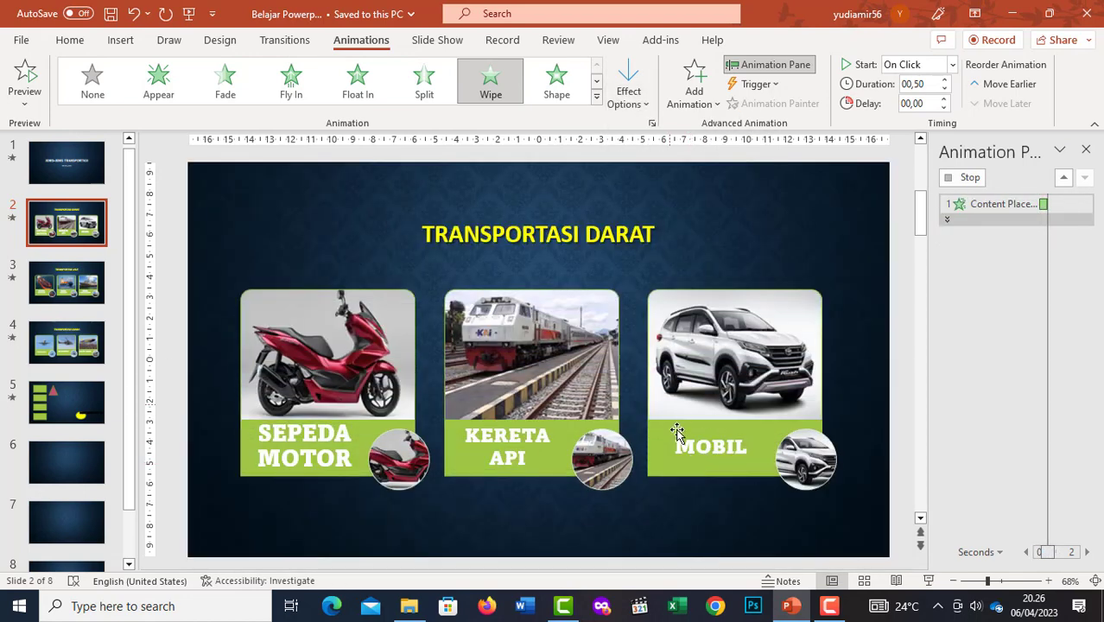
{"action": "left_click", "coordinate": [645, 103]}
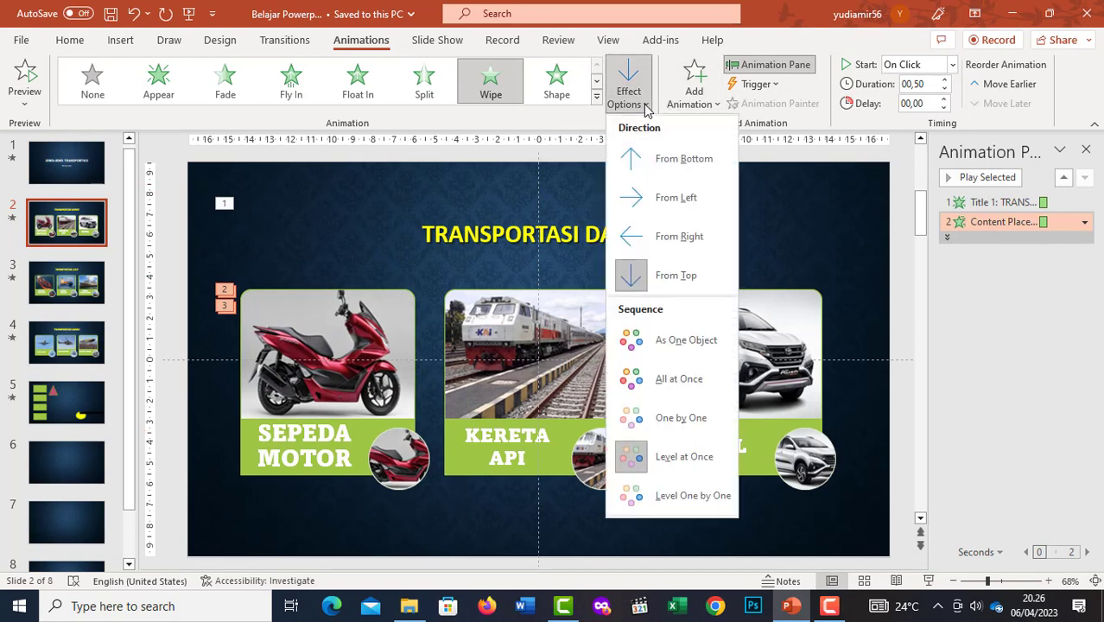
{"action": "left_click", "coordinate": [685, 495]}
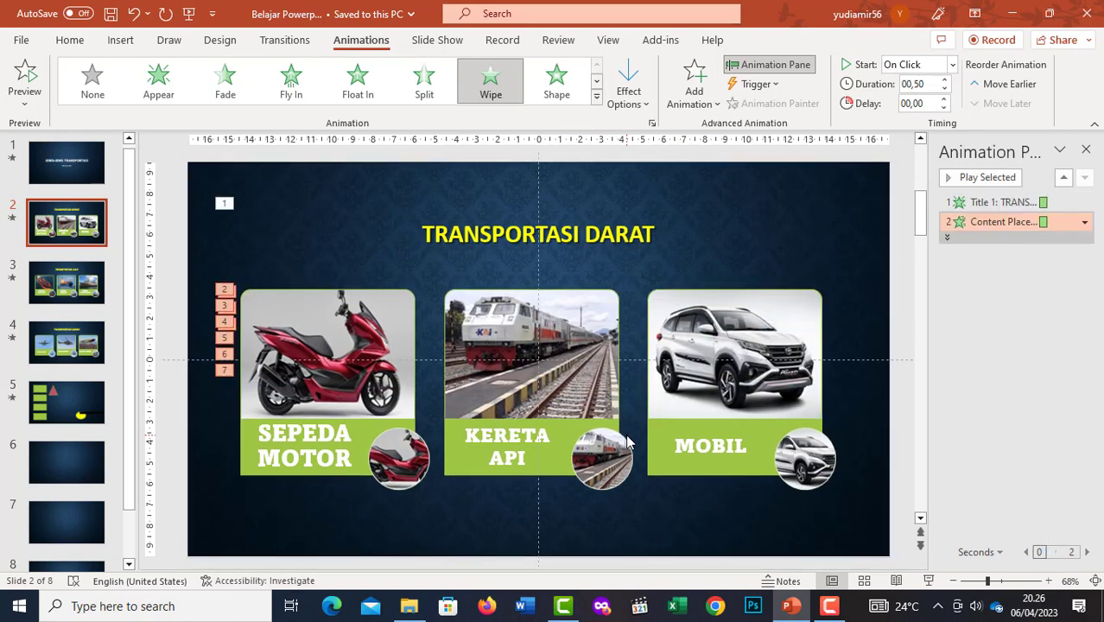
{"action": "left_click", "coordinate": [80, 177]}
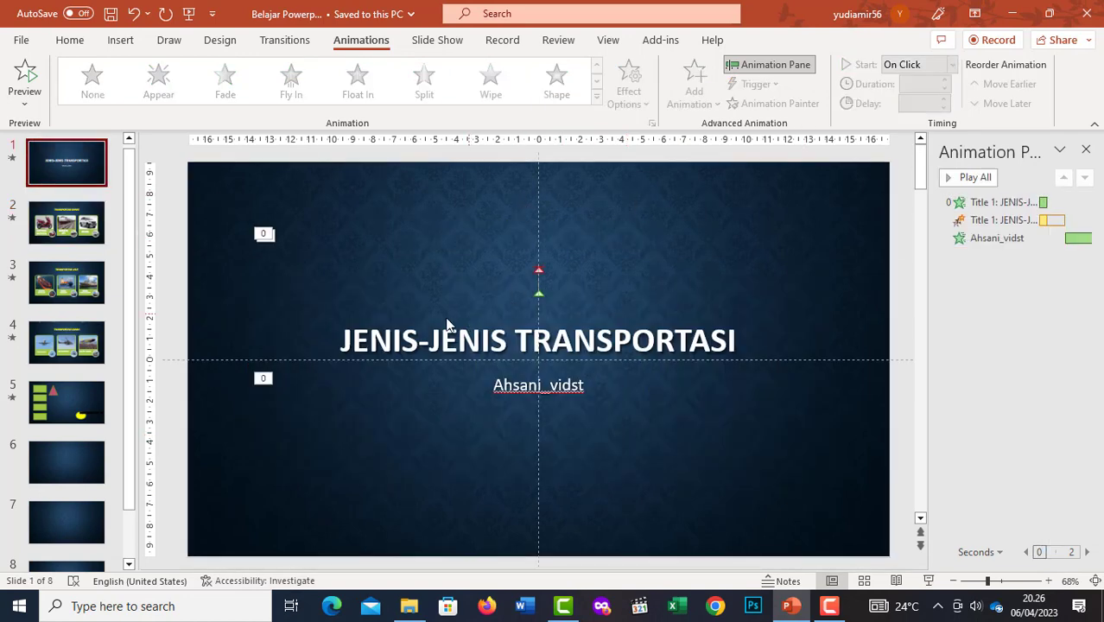
Step: Select both Title 1 animations in the Animation Pane and adjust their duration
{"action": "left_click", "coordinate": [264, 234]}
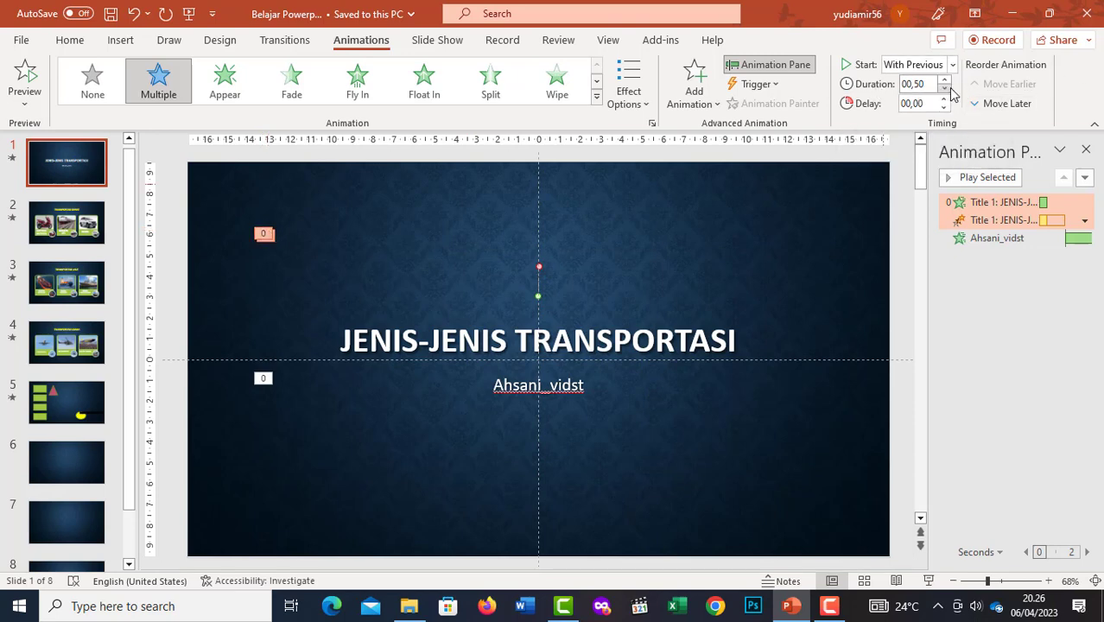
{"action": "left_click", "coordinate": [945, 82]}
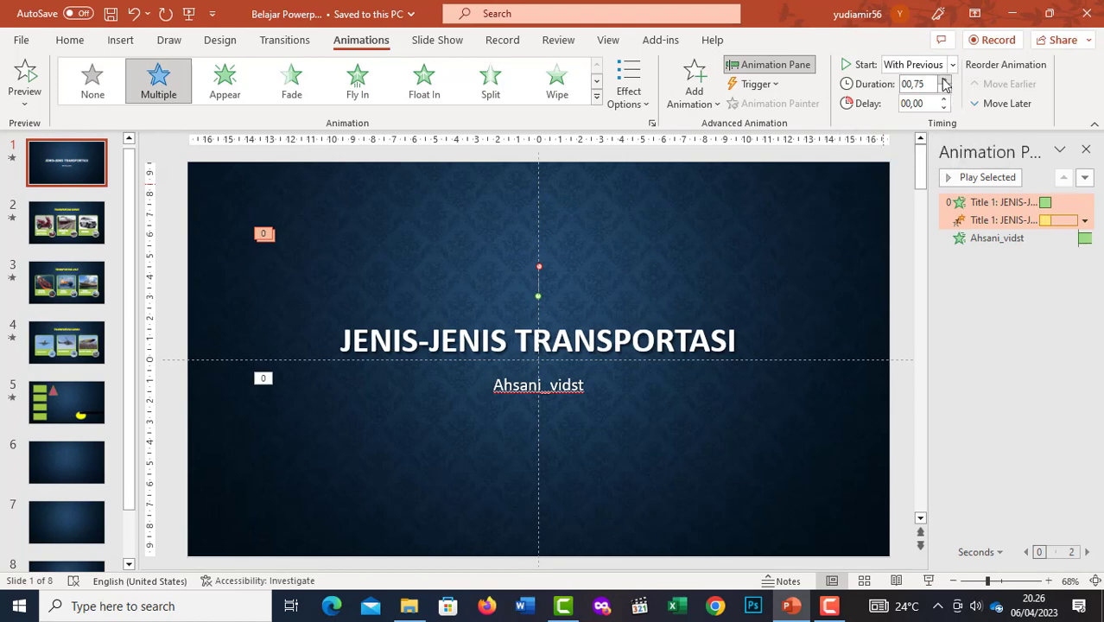
{"action": "left_click", "coordinate": [945, 82]}
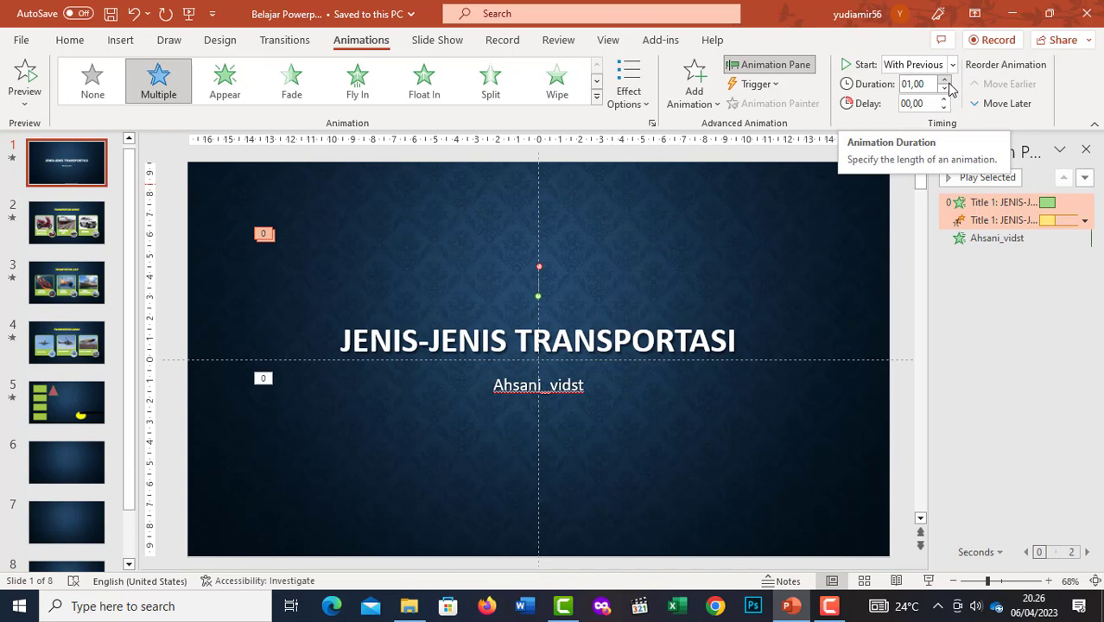
{"action": "left_click", "coordinate": [944, 89]}
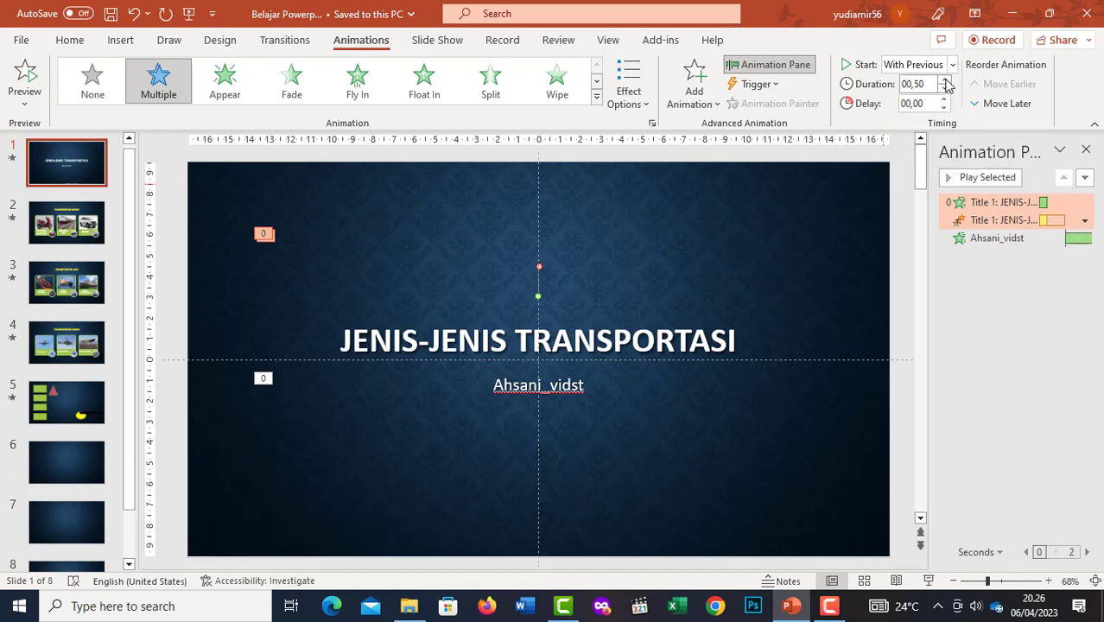
{"action": "left_click", "coordinate": [945, 80]}
{"action": "left_click", "coordinate": [945, 89]}
{"action": "left_click", "coordinate": [947, 79]}
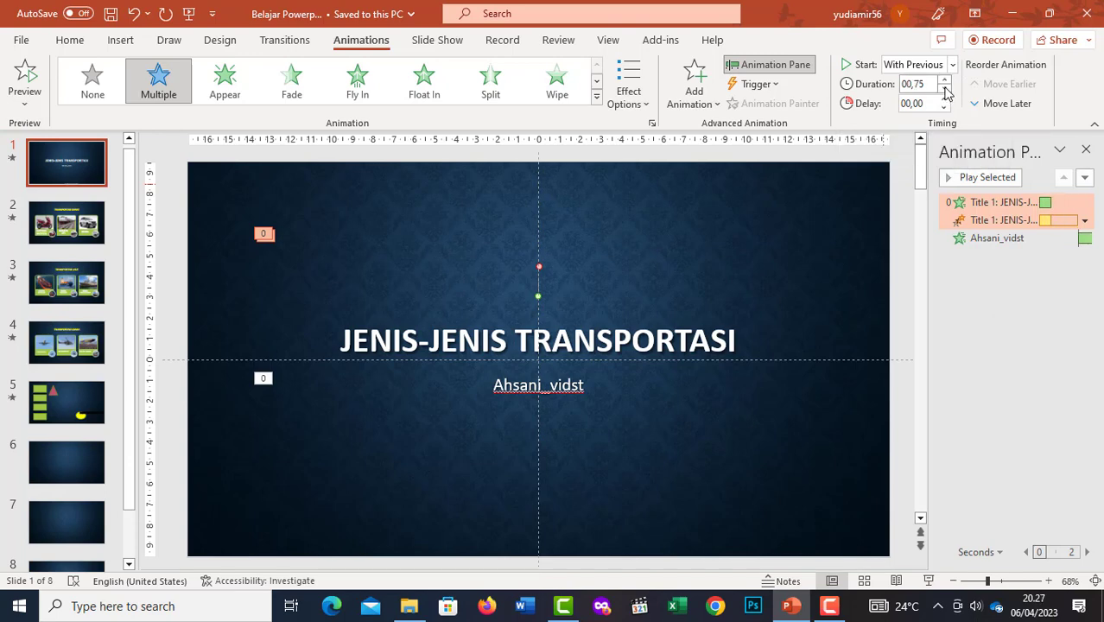
{"action": "left_click", "coordinate": [946, 90]}
{"action": "left_click", "coordinate": [946, 80]}
{"action": "left_click", "coordinate": [1030, 221]}
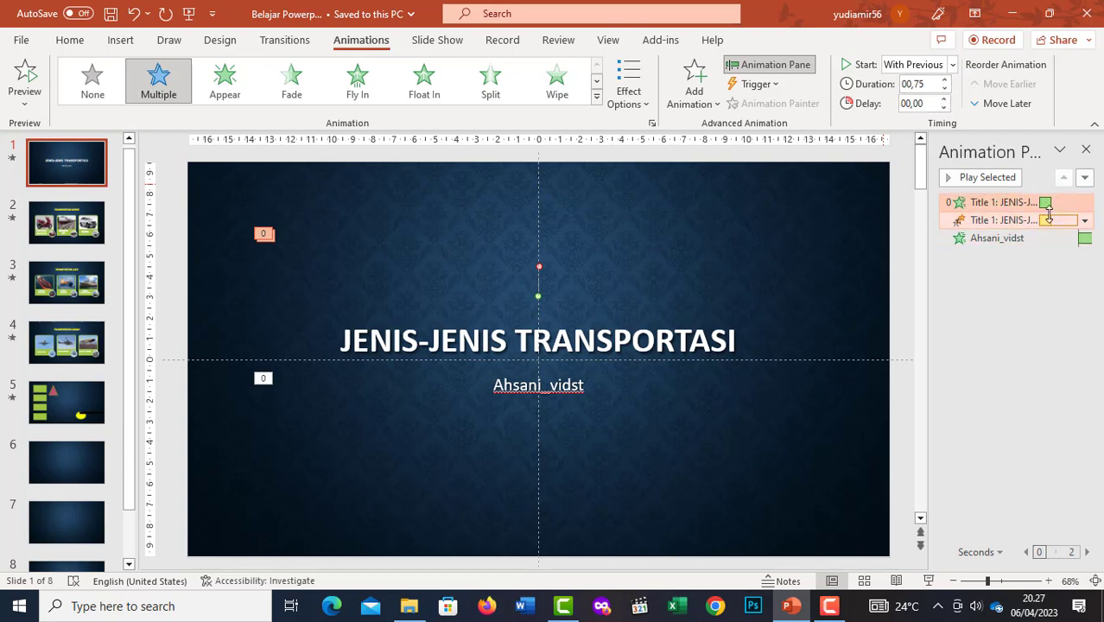
{"action": "left_click", "coordinate": [1053, 223], "text": "ctrl"}
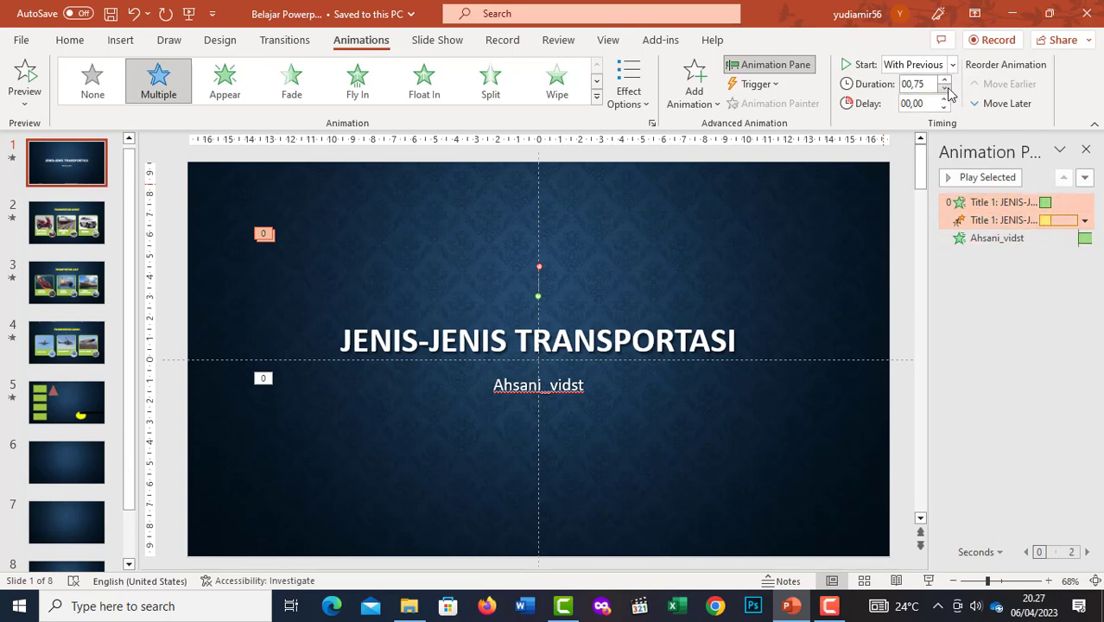
{"action": "left_click", "coordinate": [947, 79]}
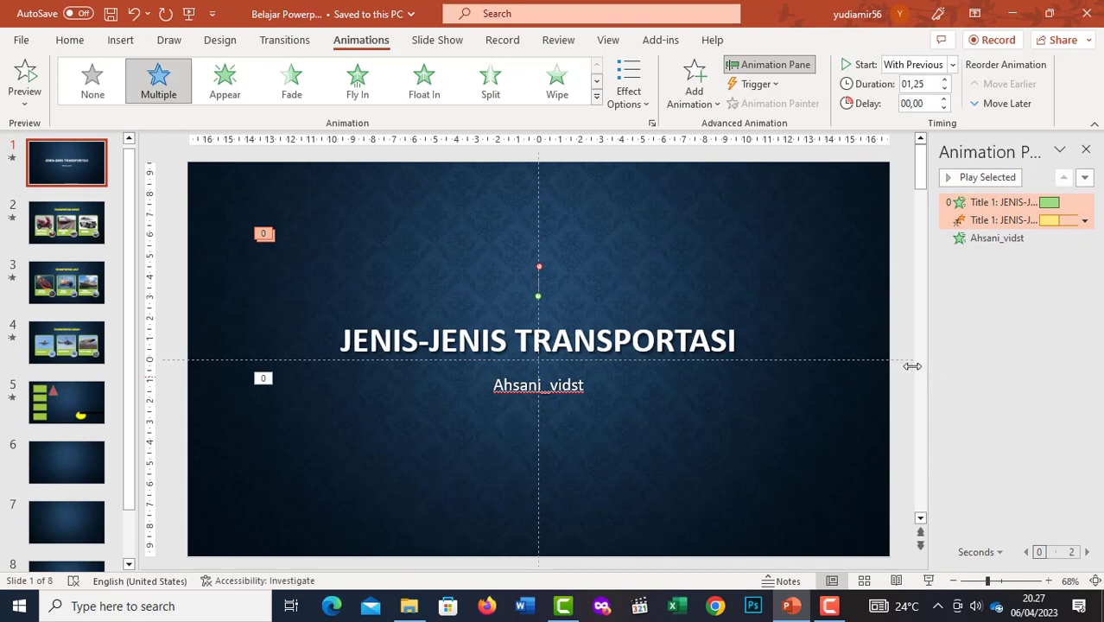
Step: Widen the timeline and set both title animations' duration to 1.50 seconds
{"action": "left_click_drag", "start_coordinate": [912, 366], "coordinate": [802, 353]}
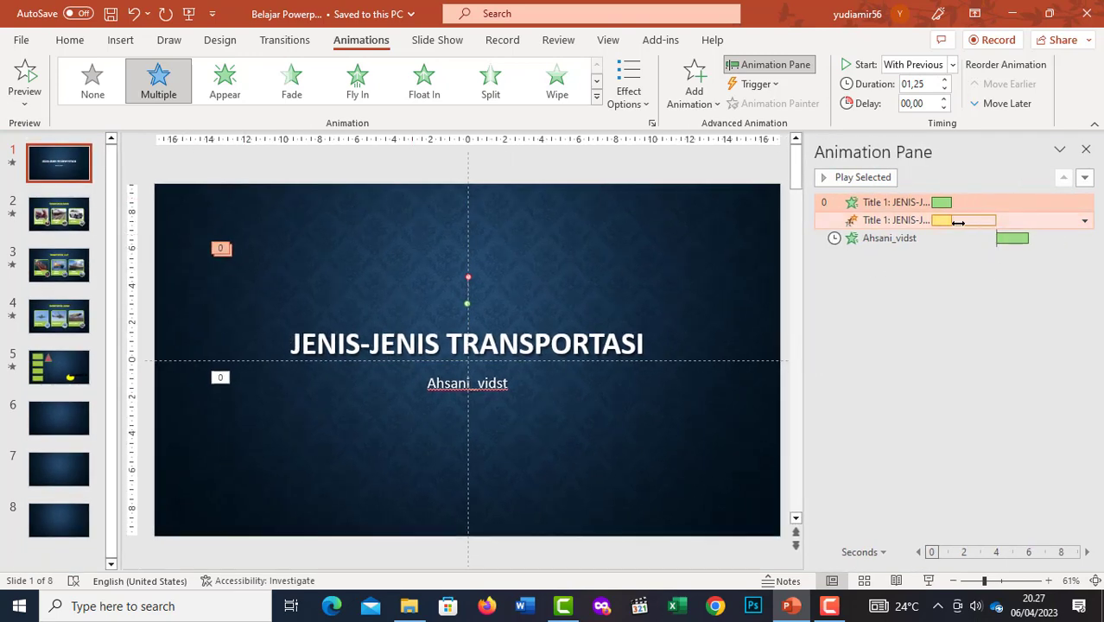
{"action": "left_click", "coordinate": [947, 81]}
{"action": "left_click", "coordinate": [947, 81]}
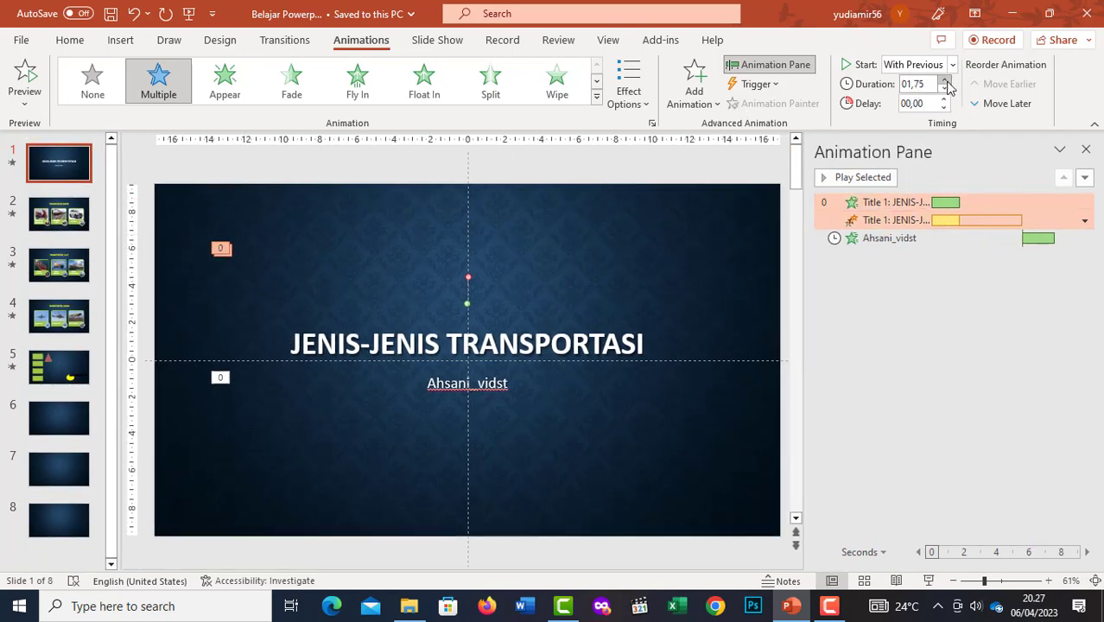
{"action": "left_click", "coordinate": [948, 80]}
{"action": "left_click", "coordinate": [947, 94]}
{"action": "left_click", "coordinate": [946, 94]}
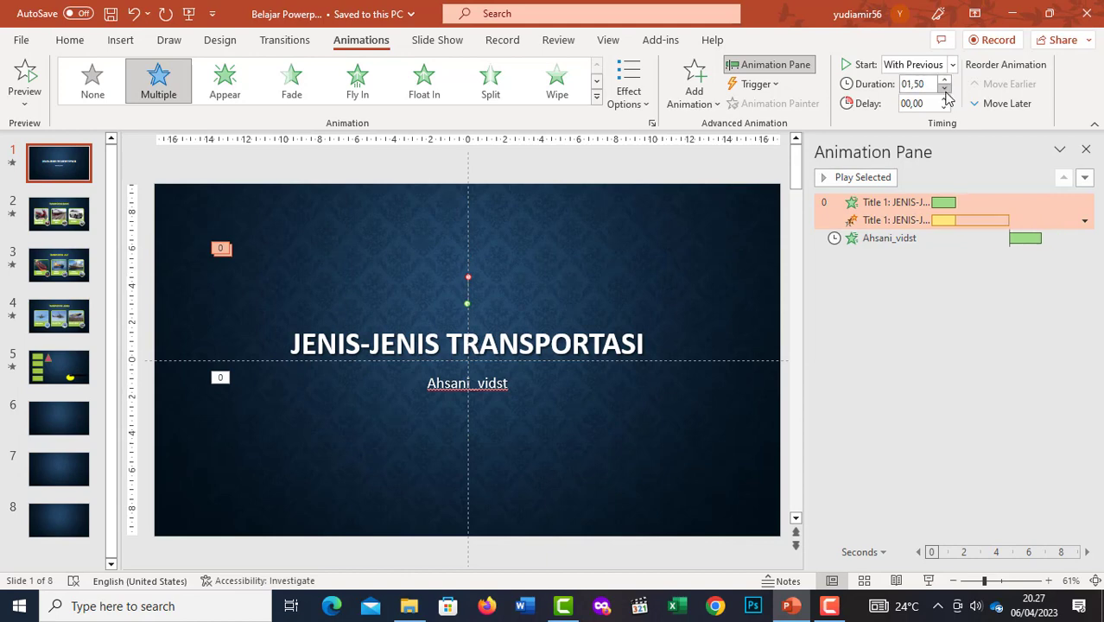
{"action": "left_click", "coordinate": [946, 93]}
{"action": "left_click", "coordinate": [946, 80]}
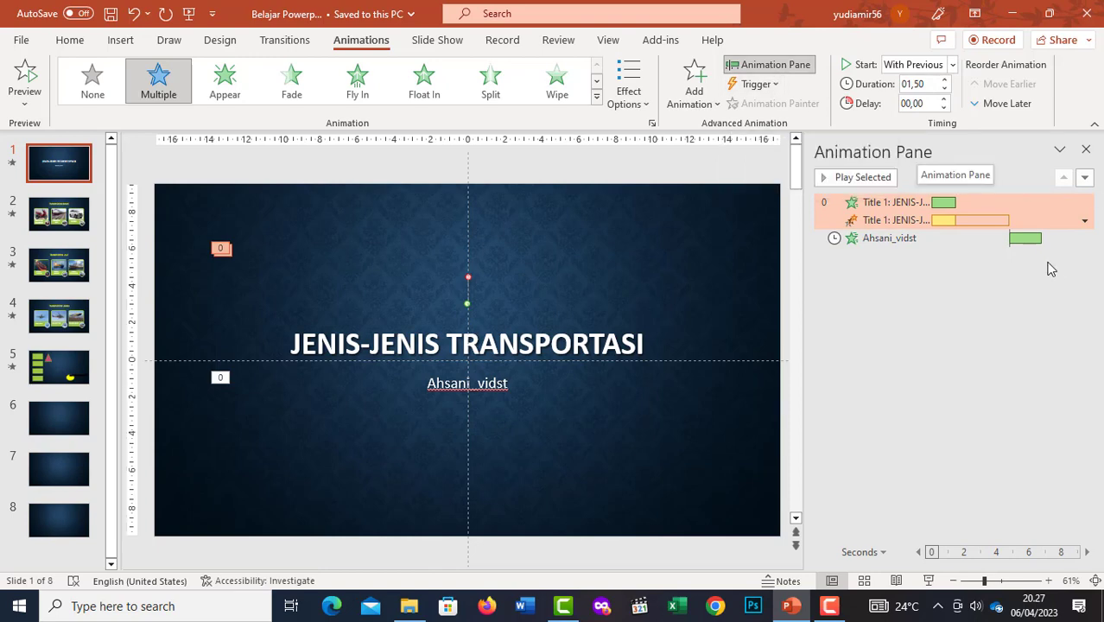
Step: Re-adjust the title timing bars, keeping both the Split and Wave at 1.50 seconds
{"action": "left_click_drag", "start_coordinate": [965, 207], "coordinate": [1030, 227]}
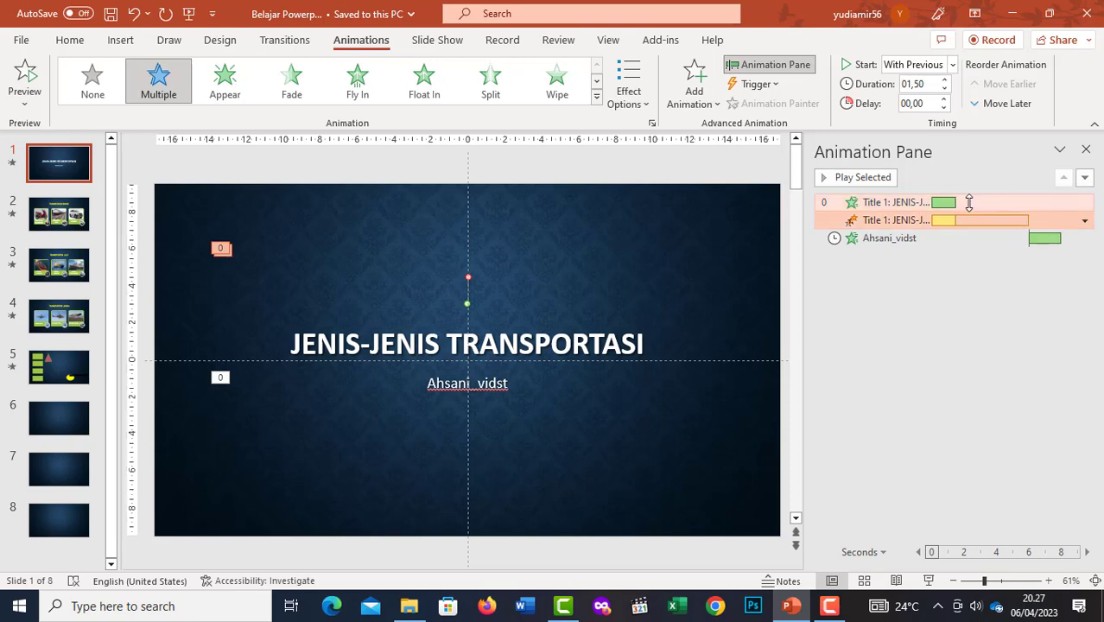
{"action": "left_click_drag", "start_coordinate": [956, 202], "coordinate": [987, 203]}
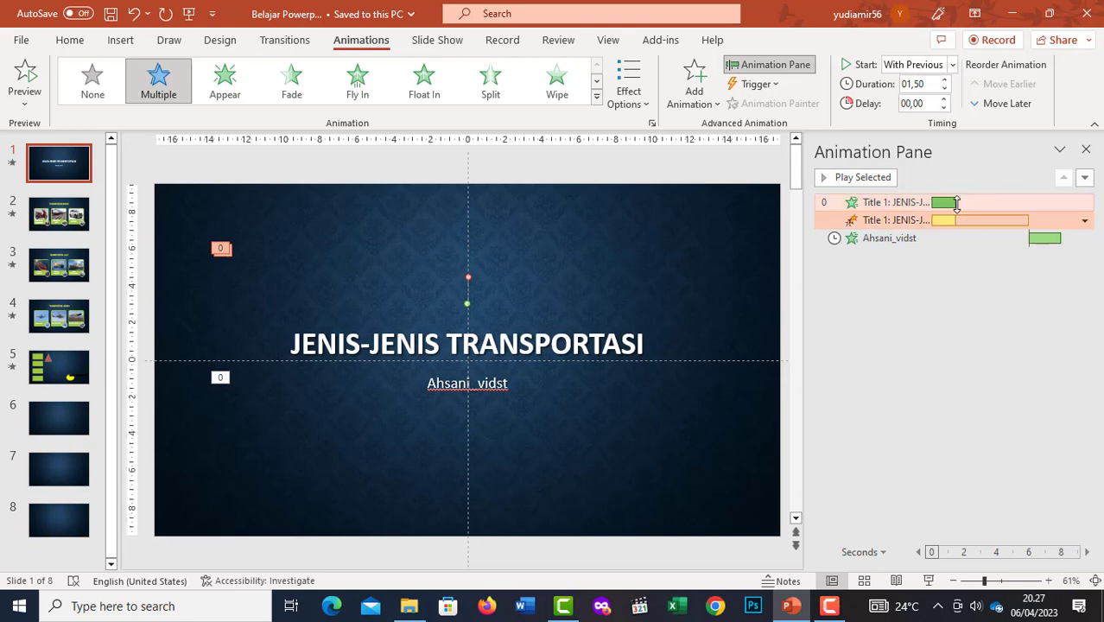
{"action": "left_click", "coordinate": [946, 88]}
{"action": "left_click", "coordinate": [945, 81]}
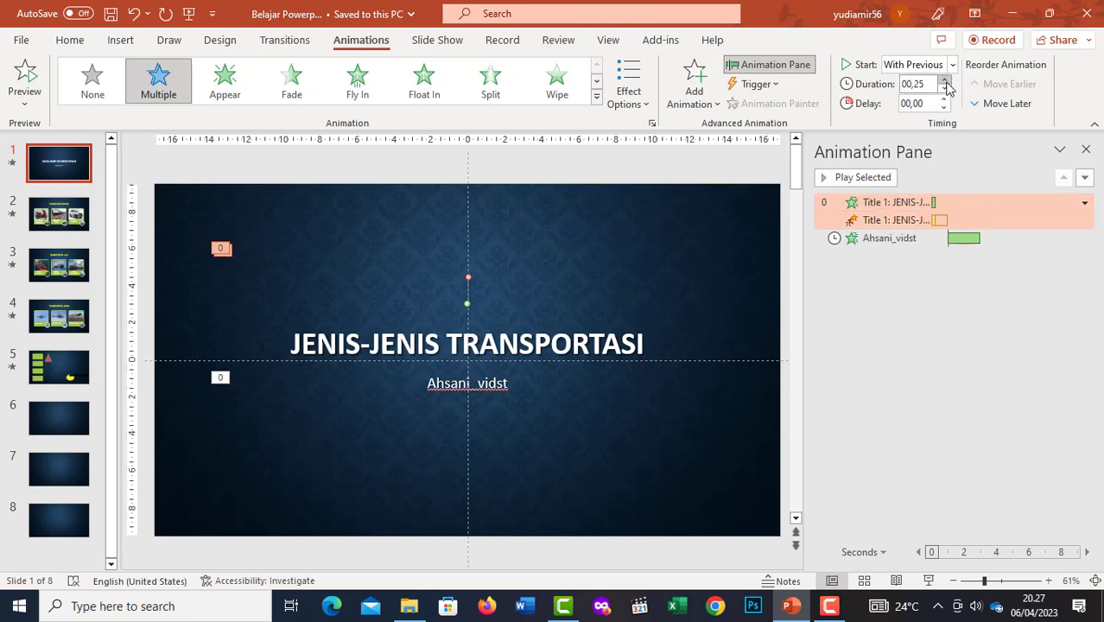
{"action": "left_click", "coordinate": [945, 81]}
{"action": "left_click", "coordinate": [946, 80]}
{"action": "left_click", "coordinate": [945, 81]}
{"action": "left_click", "coordinate": [945, 81]}
{"action": "left_click", "coordinate": [946, 88]}
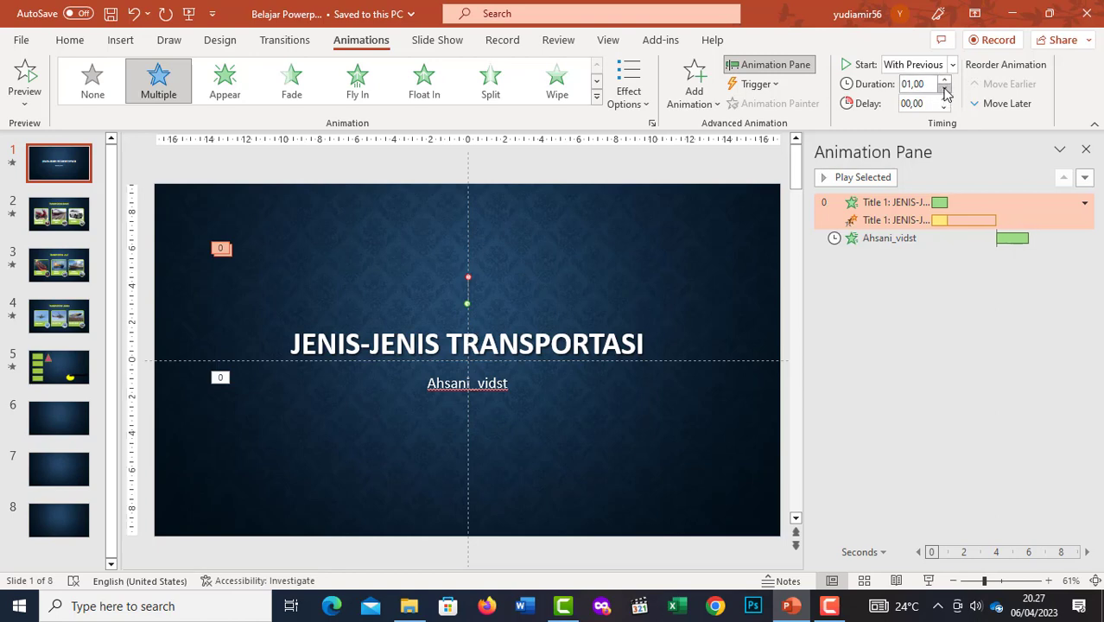
{"action": "left_click", "coordinate": [945, 88]}
{"action": "left_click", "coordinate": [945, 88]}
{"action": "left_click", "coordinate": [945, 80]}
{"action": "left_click", "coordinate": [945, 80]}
{"action": "left_click", "coordinate": [946, 80]}
{"action": "left_click", "coordinate": [945, 81]}
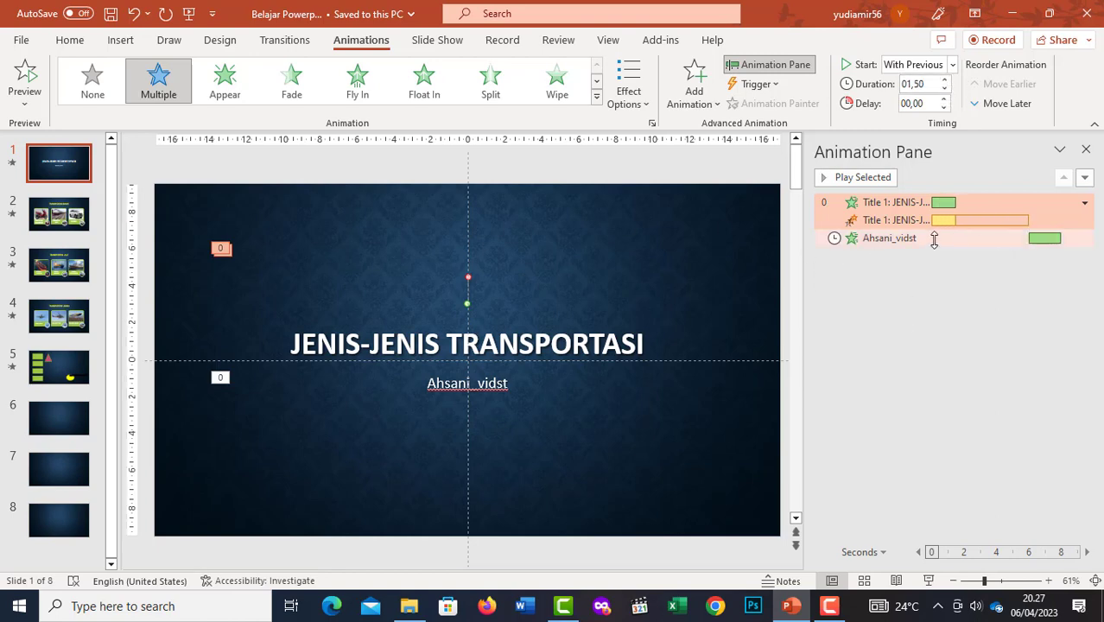
{"action": "left_click", "coordinate": [907, 240]}
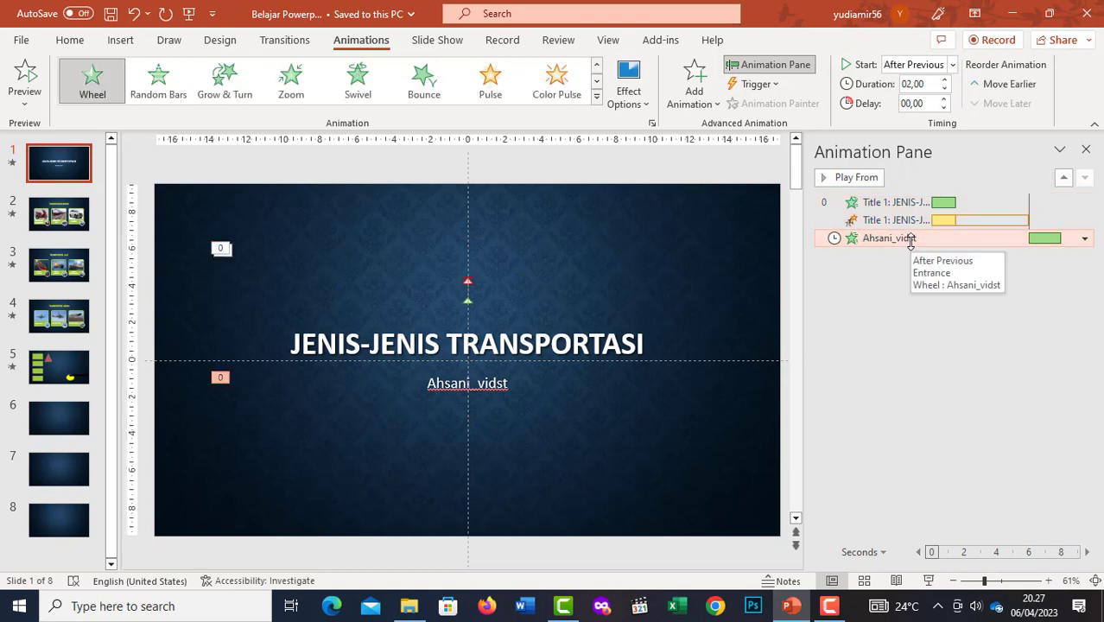
Step: Move the Ahsani_vidst Wheel entrance to the top of the order, ahead of the title's Split and Wave
{"action": "left_click", "coordinate": [1064, 178]}
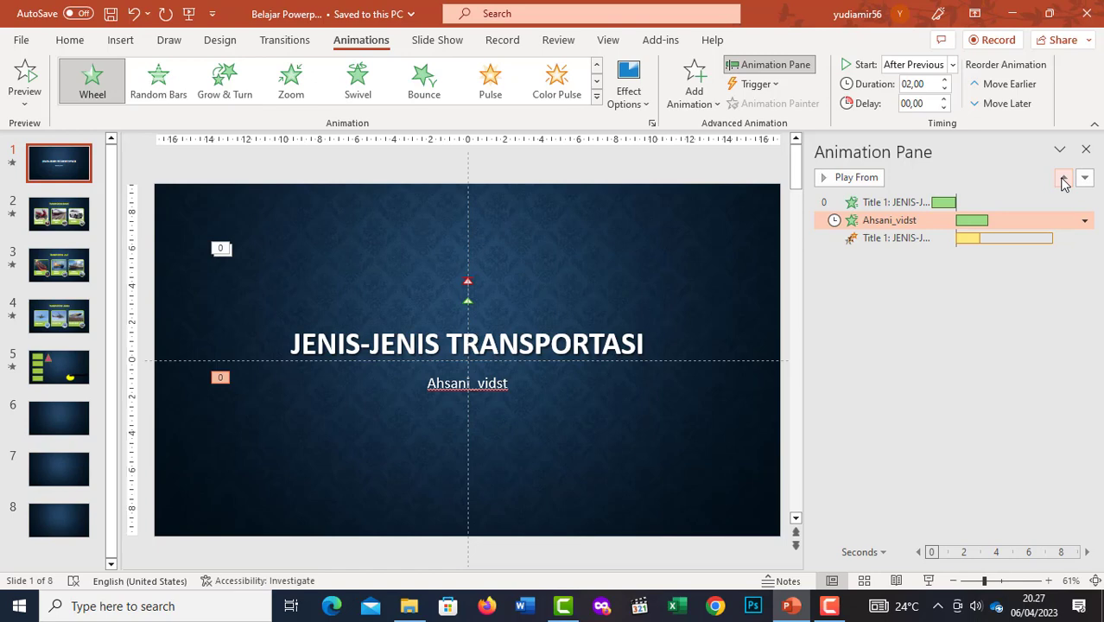
{"action": "left_click", "coordinate": [1064, 178]}
{"action": "left_click", "coordinate": [1086, 177]}
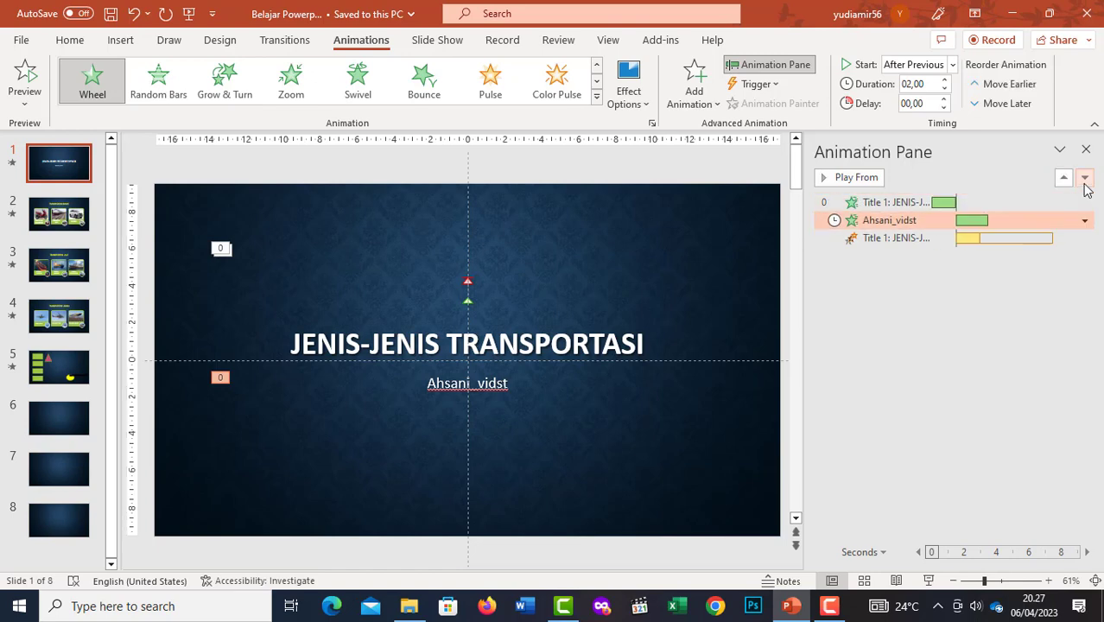
{"action": "left_click", "coordinate": [1085, 177]}
{"action": "left_click", "coordinate": [1064, 178]}
{"action": "left_click", "coordinate": [1085, 178]}
{"action": "left_click", "coordinate": [1064, 178]}
{"action": "left_click", "coordinate": [1064, 178]}
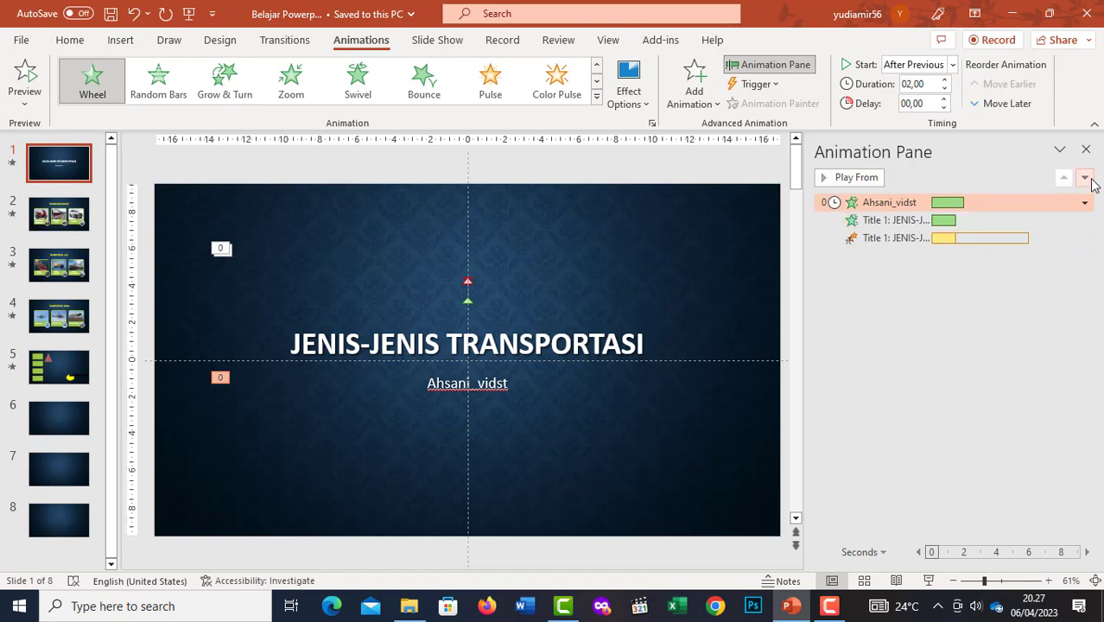
{"action": "left_click", "coordinate": [1086, 177]}
{"action": "left_click", "coordinate": [1064, 178]}
{"action": "left_click", "coordinate": [1086, 178]}
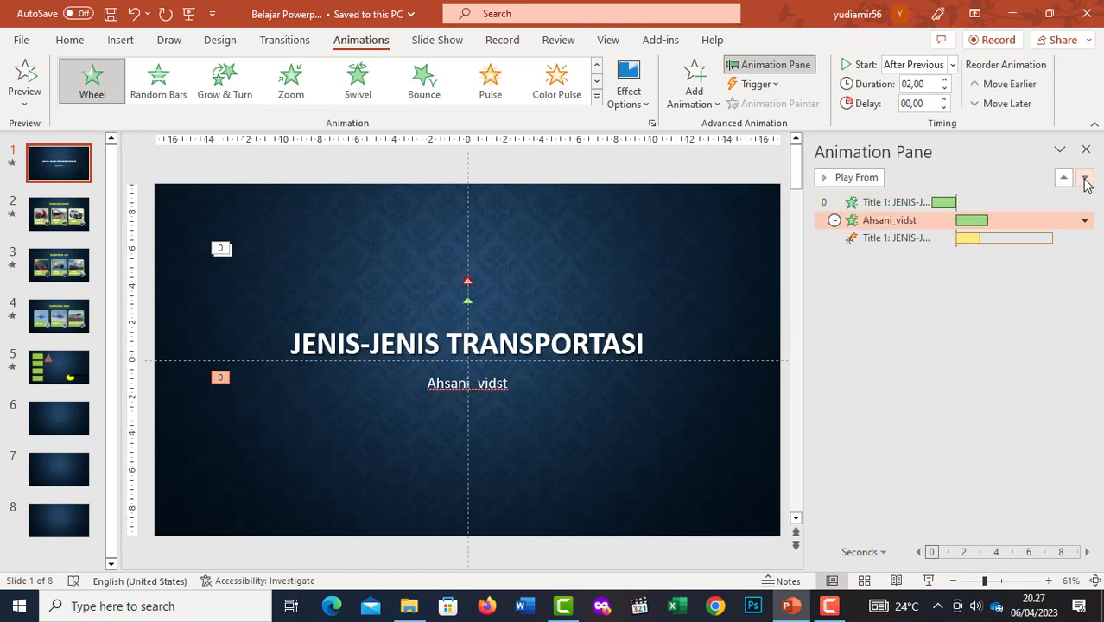
{"action": "left_click", "coordinate": [1085, 178]}
{"action": "left_click", "coordinate": [1064, 178]}
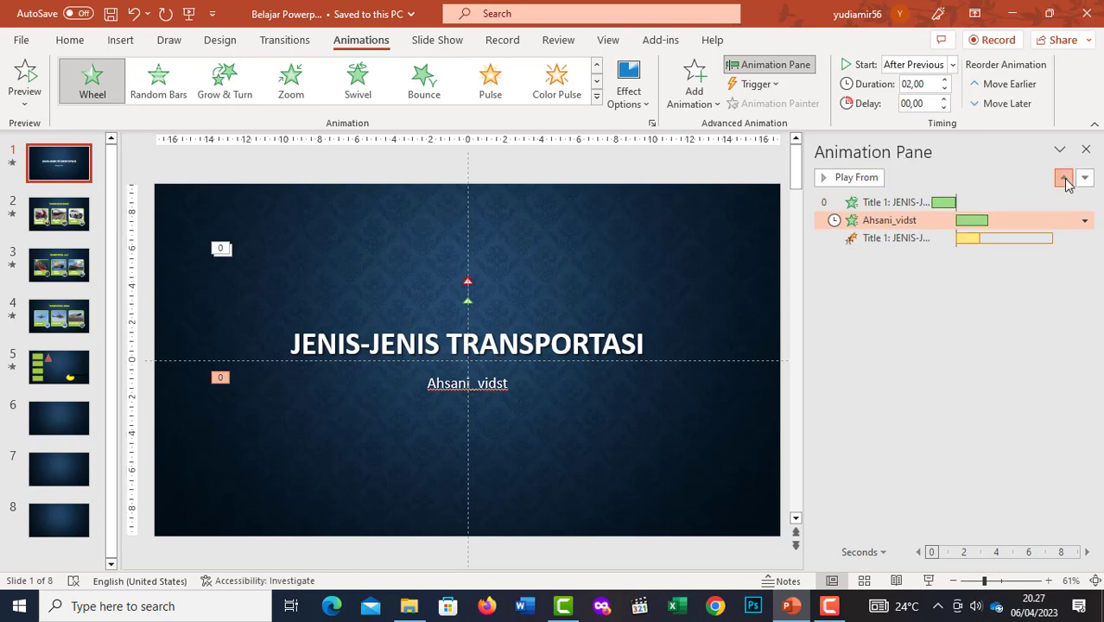
{"action": "left_click", "coordinate": [1064, 178]}
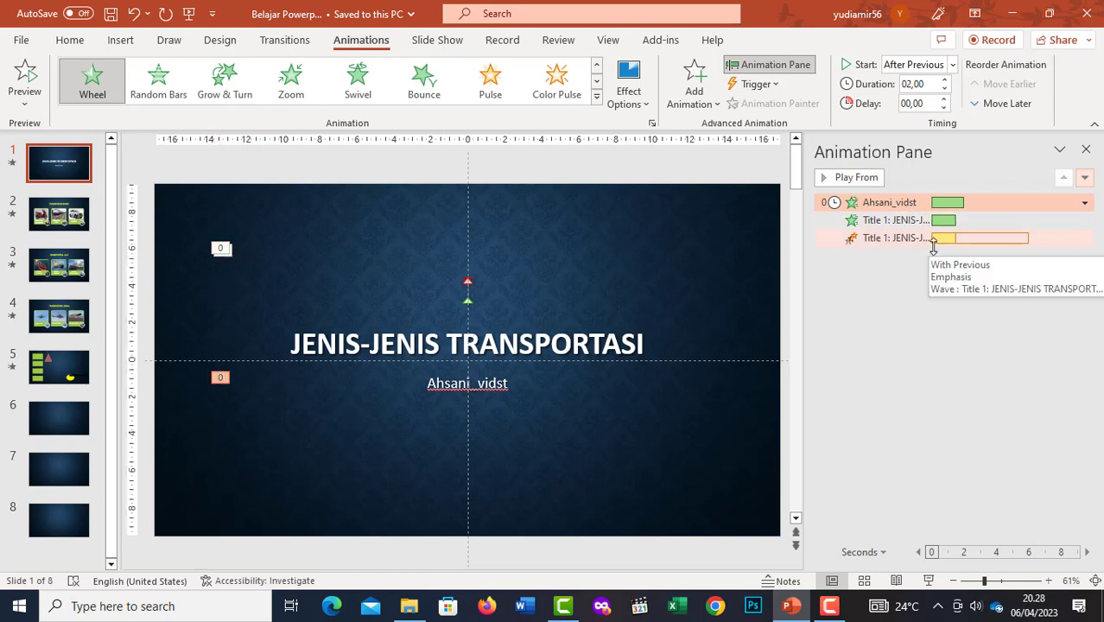
Step: On slide 2, expand the animation list and lengthen the title's Fade to 3 seconds
{"action": "left_click", "coordinate": [61, 224]}
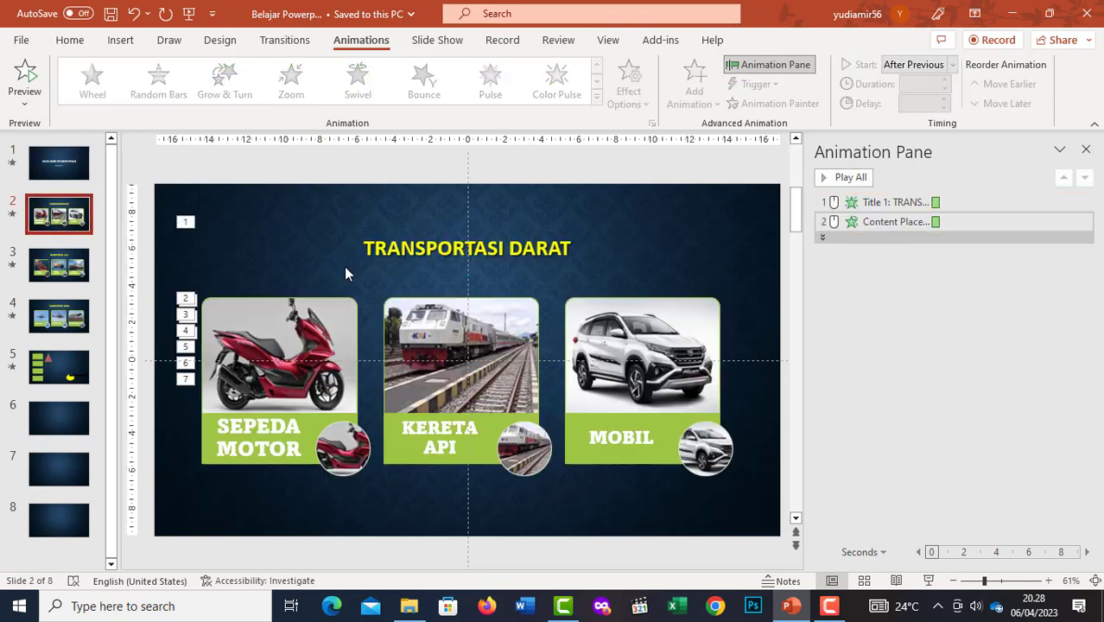
{"action": "left_click", "coordinate": [823, 237]}
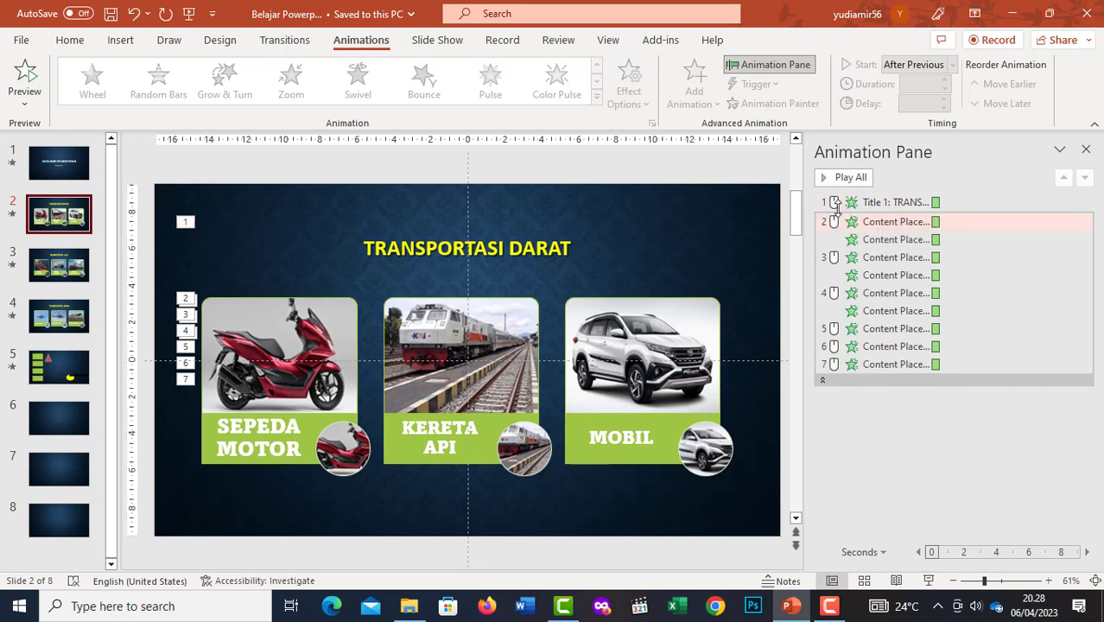
{"action": "left_click", "coordinate": [836, 204]}
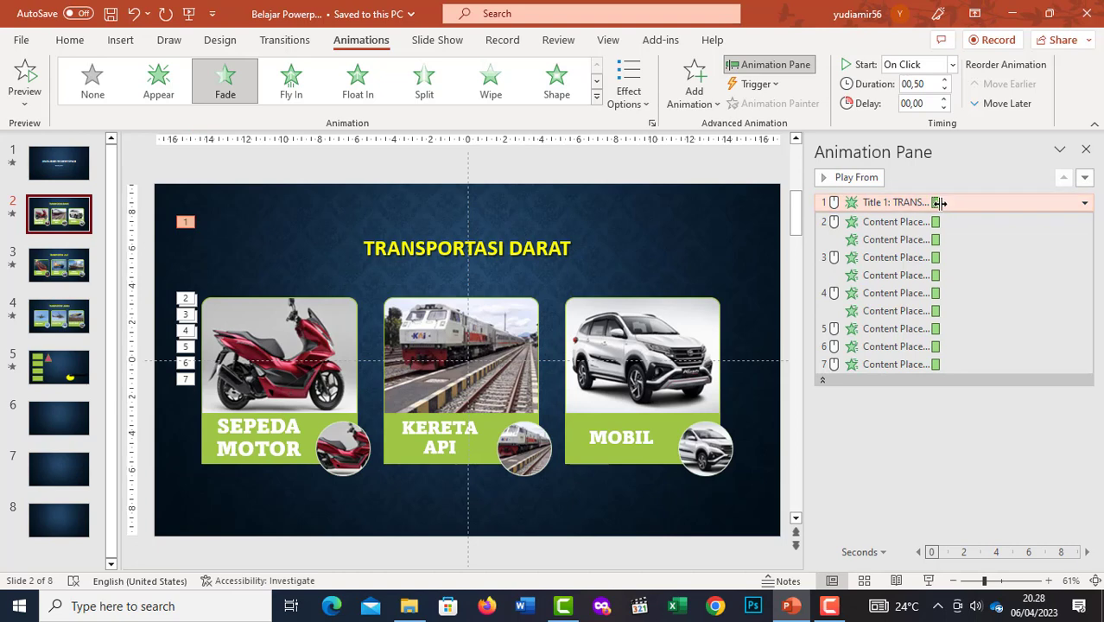
{"action": "left_click_drag", "start_coordinate": [940, 202], "coordinate": [980, 202]}
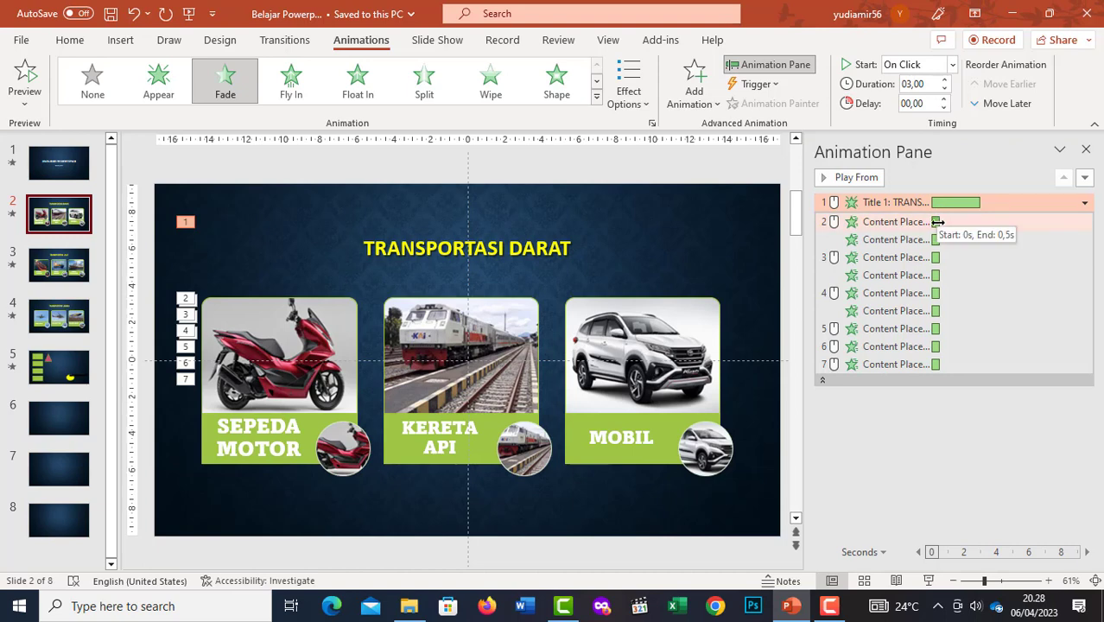
Step: Give the title Fade a 0.3-second delay and delay the first content Wipe 4 seconds
{"action": "left_click", "coordinate": [945, 100]}
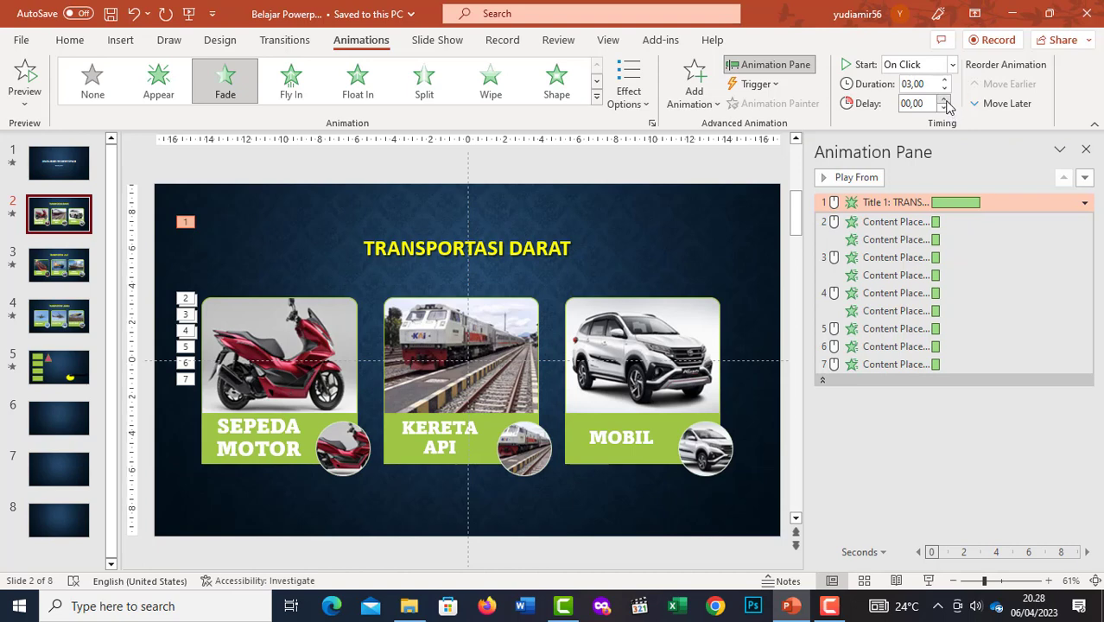
{"action": "left_click", "coordinate": [944, 107]}
{"action": "left_click", "coordinate": [945, 99]}
{"action": "left_click", "coordinate": [944, 100]}
{"action": "left_click", "coordinate": [945, 99]}
{"action": "left_click", "coordinate": [944, 100]}
{"action": "left_click", "coordinate": [944, 100]}
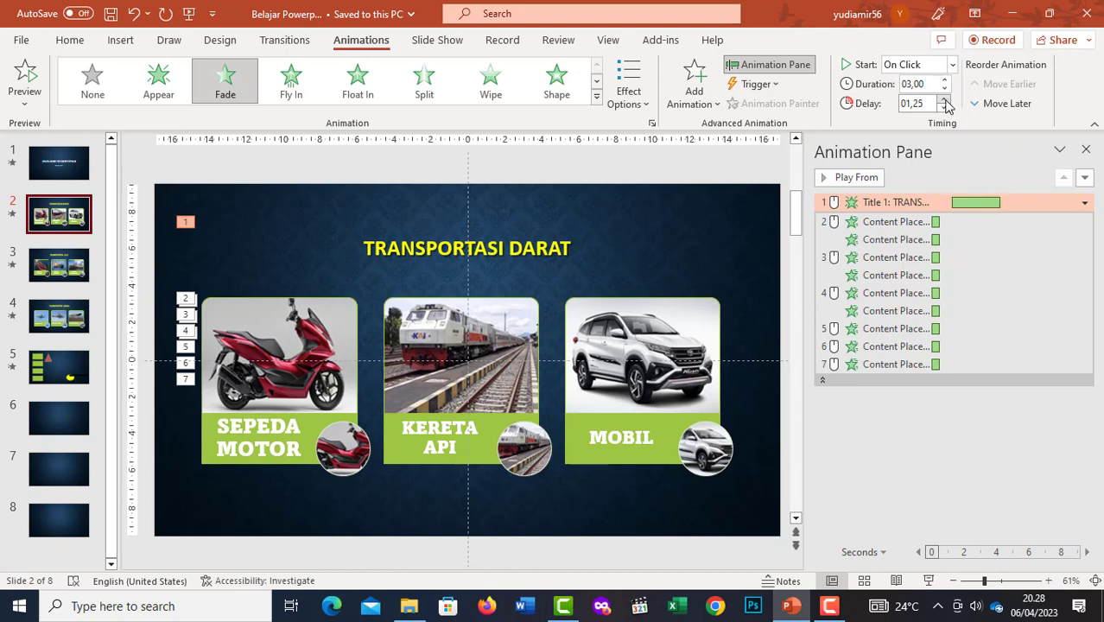
{"action": "left_click", "coordinate": [944, 108]}
{"action": "left_click", "coordinate": [945, 108]}
{"action": "left_click", "coordinate": [945, 100]}
{"action": "left_click", "coordinate": [945, 99]}
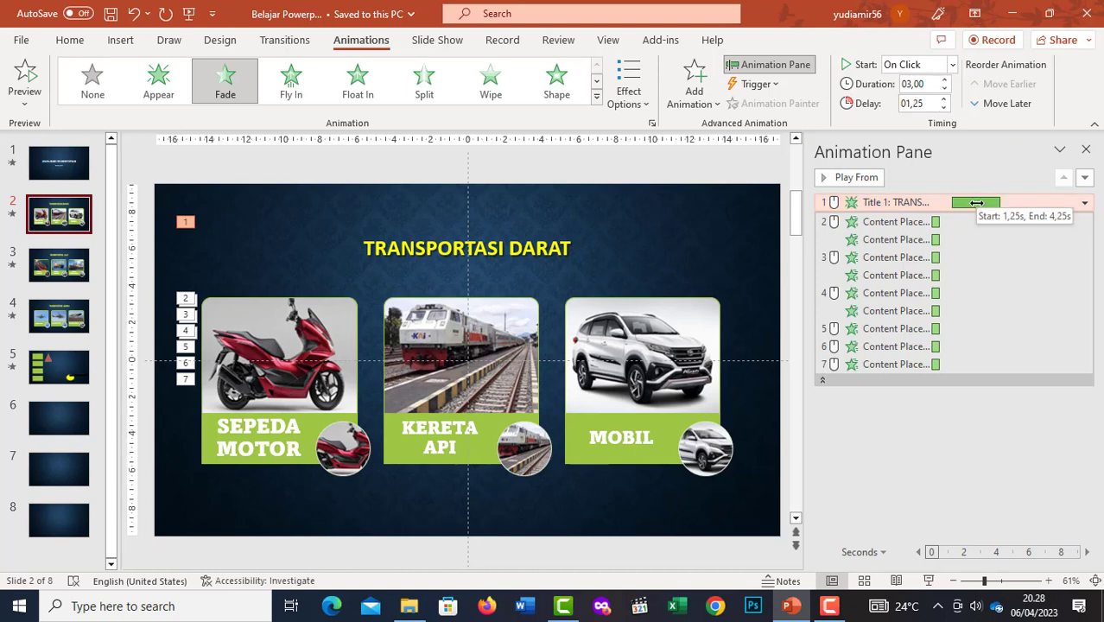
{"action": "left_click_drag", "start_coordinate": [987, 205], "coordinate": [969, 205]}
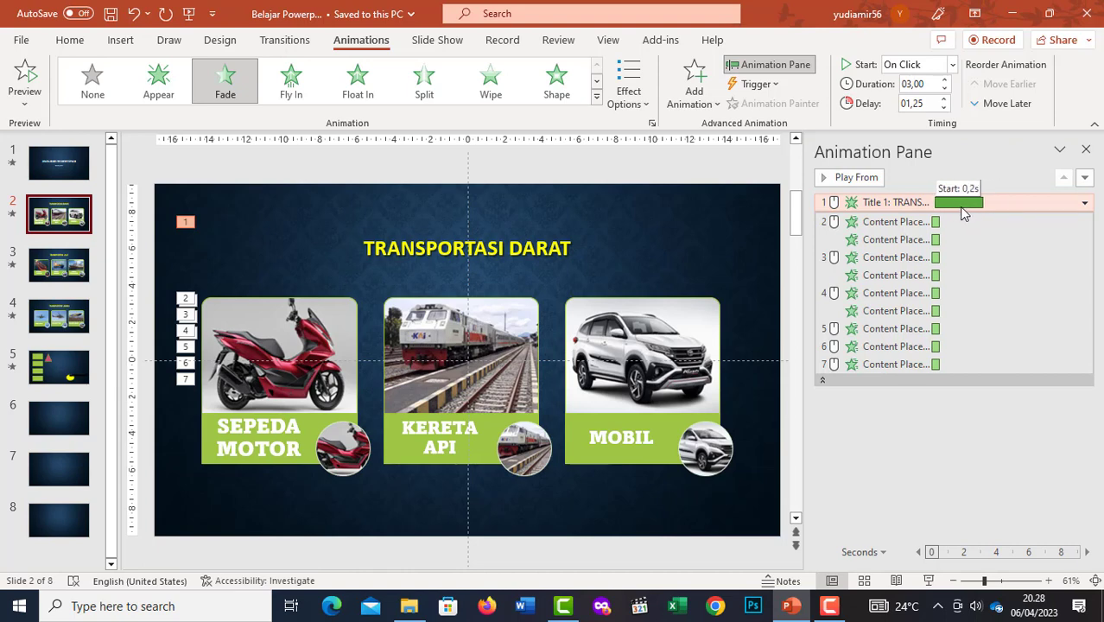
{"action": "left_click_drag", "start_coordinate": [961, 206], "coordinate": [960, 207]}
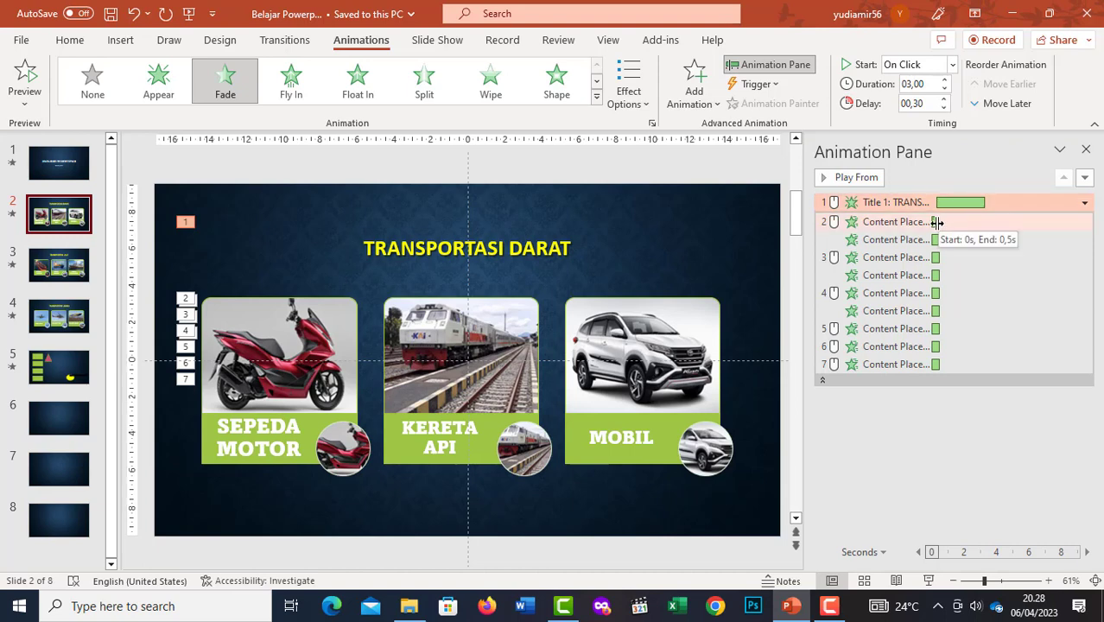
{"action": "left_click_drag", "start_coordinate": [938, 223], "coordinate": [1002, 223]}
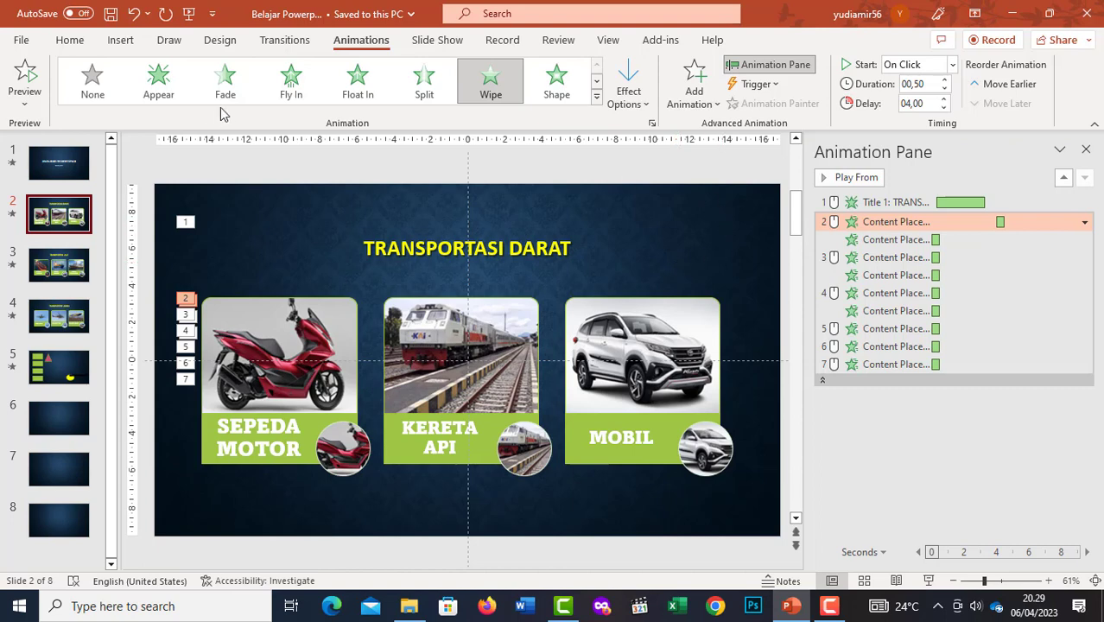
Step: Preview slide 2's animations, then set the second content Wipe to 1.70 s duration, 1.30 s delay
{"action": "left_click", "coordinate": [24, 79]}
{"action": "left_click_drag", "start_coordinate": [938, 239], "coordinate": [968, 245]}
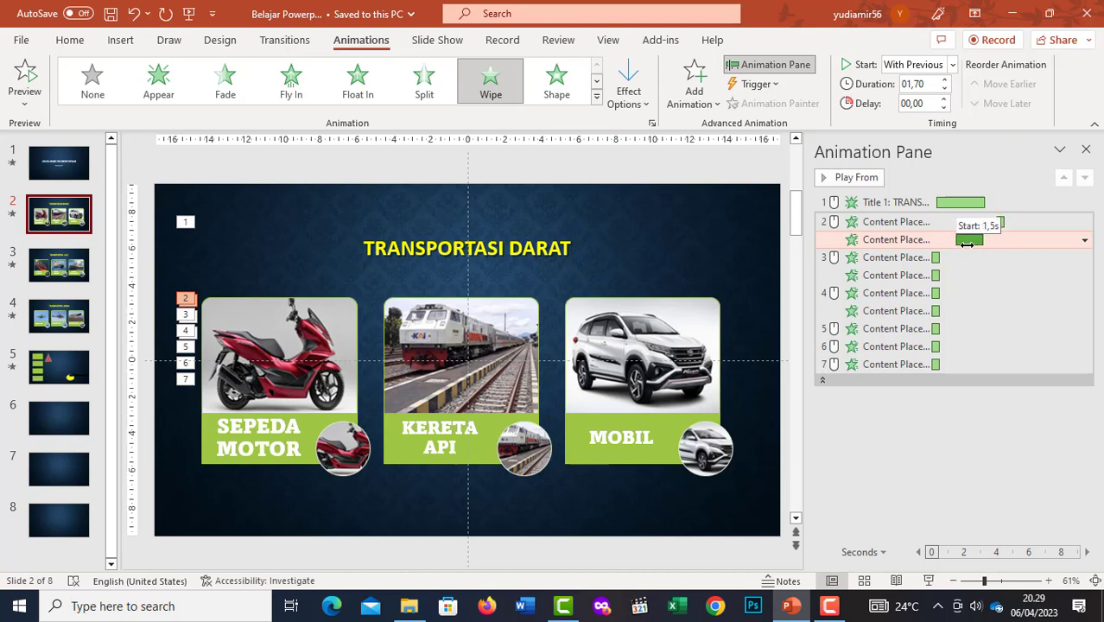
{"action": "left_click_drag", "start_coordinate": [967, 244], "coordinate": [964, 242]}
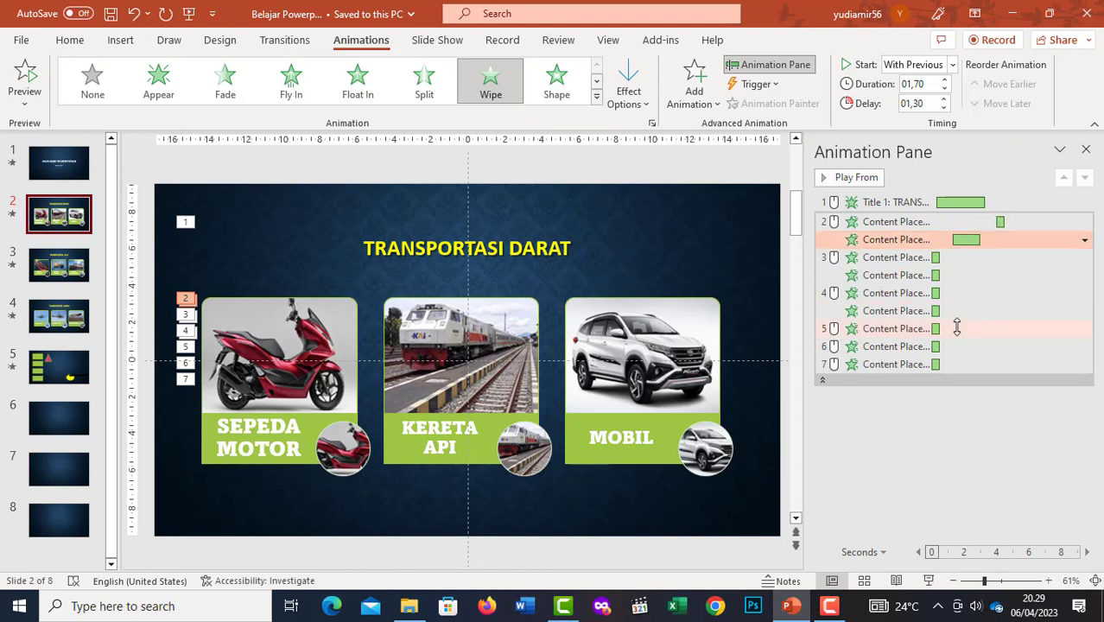